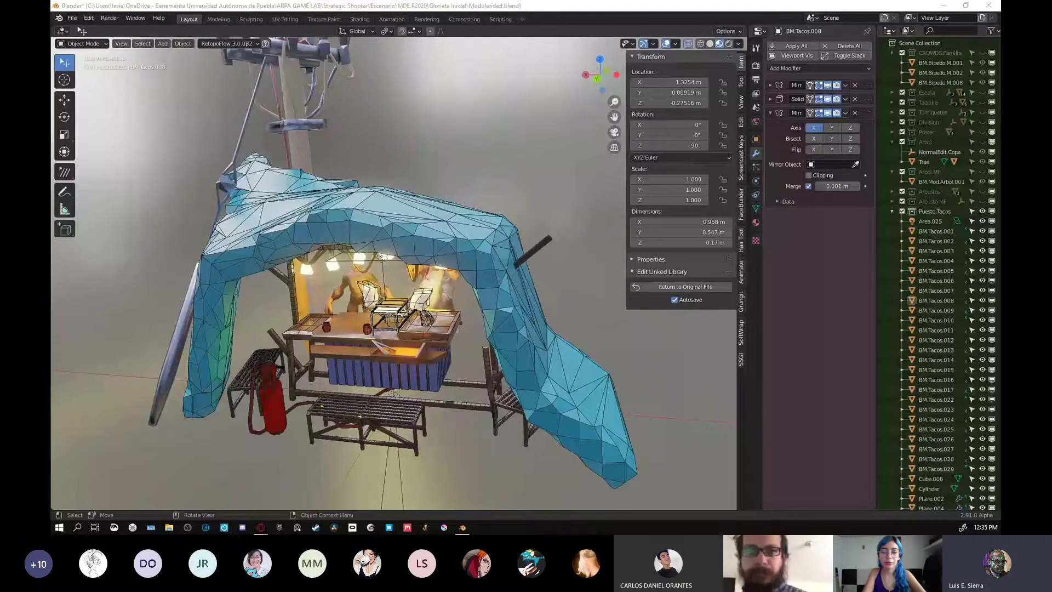
- Switch to the web browser and open the Blender Experimental bookmark, returning to the taco stand scene
{"action": "left_click", "coordinate": [261, 527]}
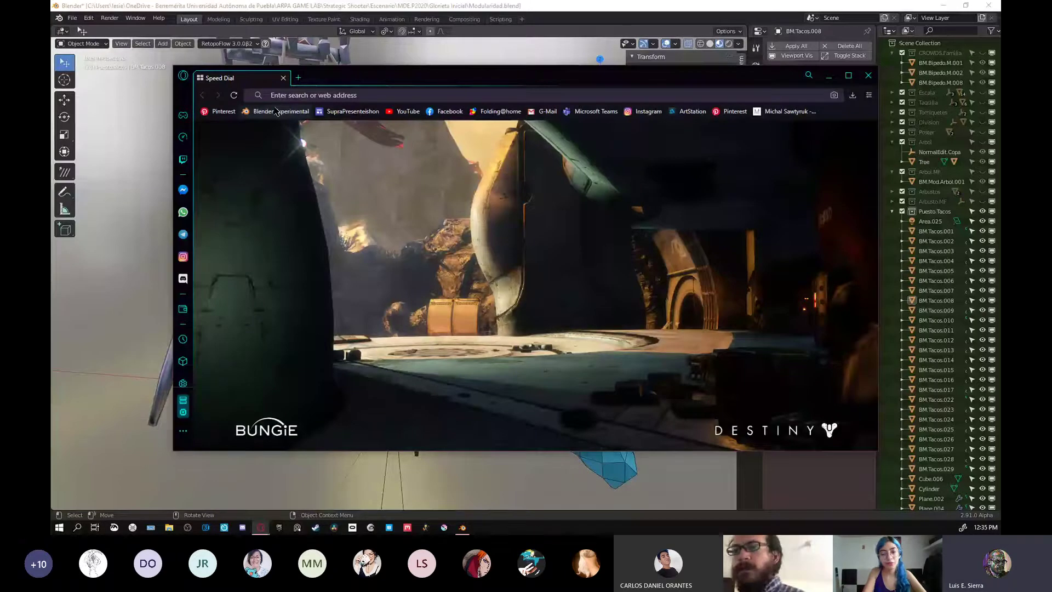
{"action": "left_click", "coordinate": [277, 111]}
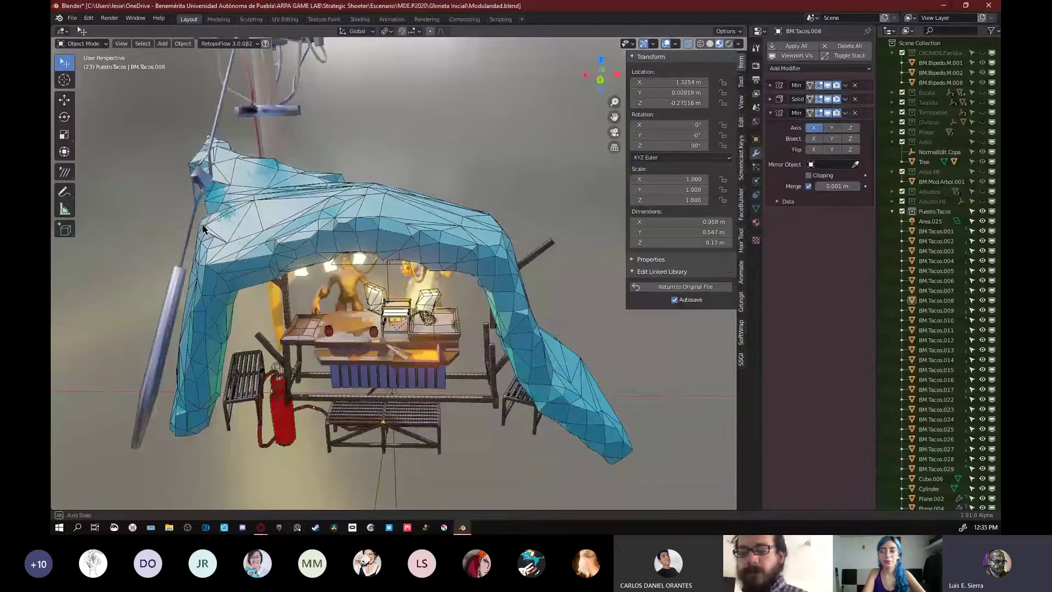
{"action": "middle_click_drag", "start_coordinate": [203, 229], "coordinate": [447, 233]}
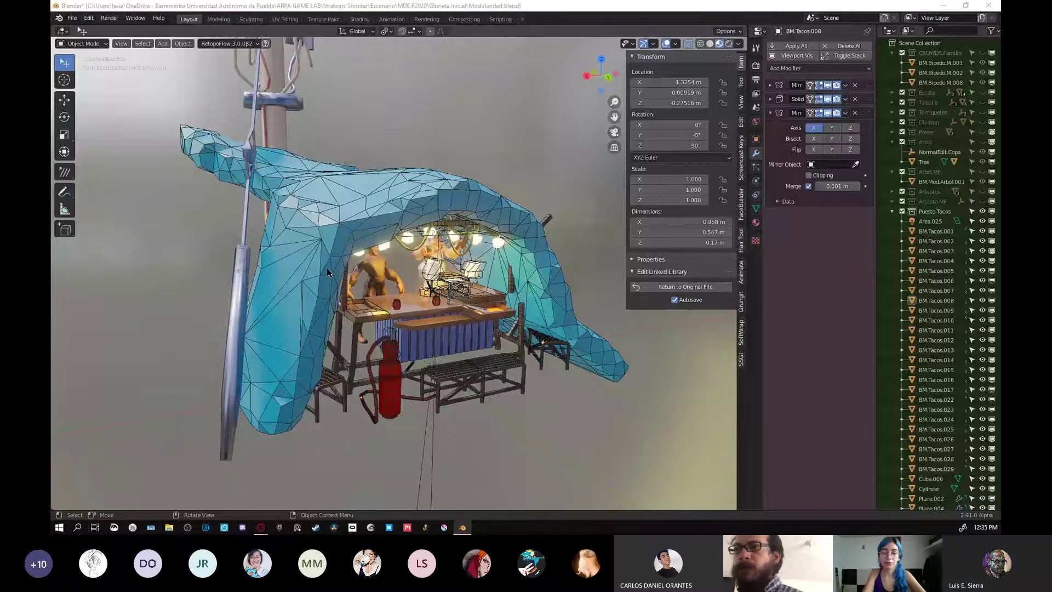
- Browse in File Explorer to Program Files > Blender Foundation, view the contents of the blender-2.91.0 build folder, and close the window
{"action": "key", "text": "super+e"}
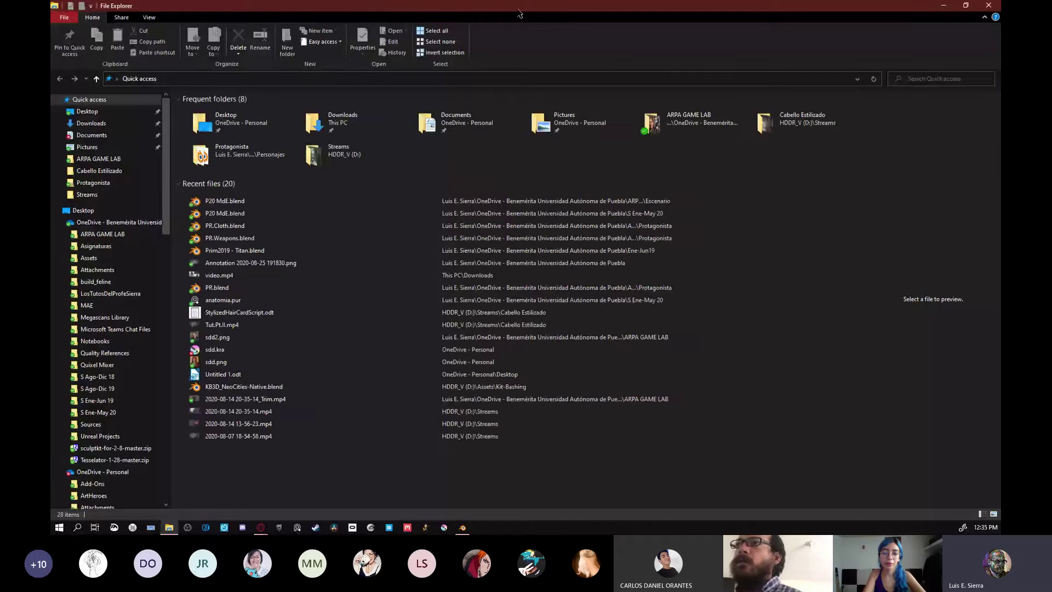
{"action": "left_click_drag", "start_coordinate": [518, 10], "coordinate": [50, 10]}
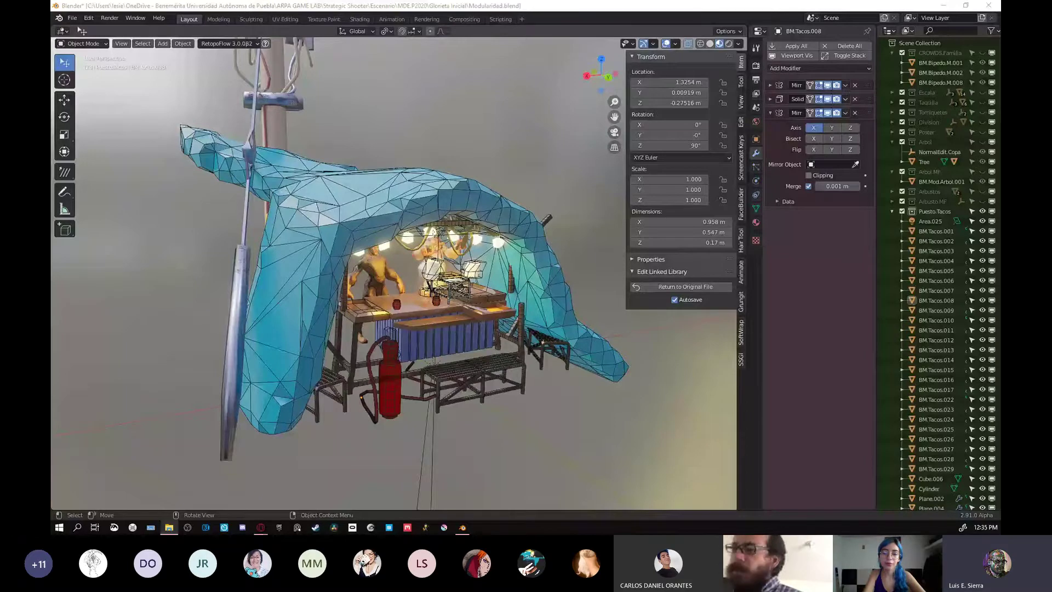
{"action": "key", "text": "alt+Tab"}
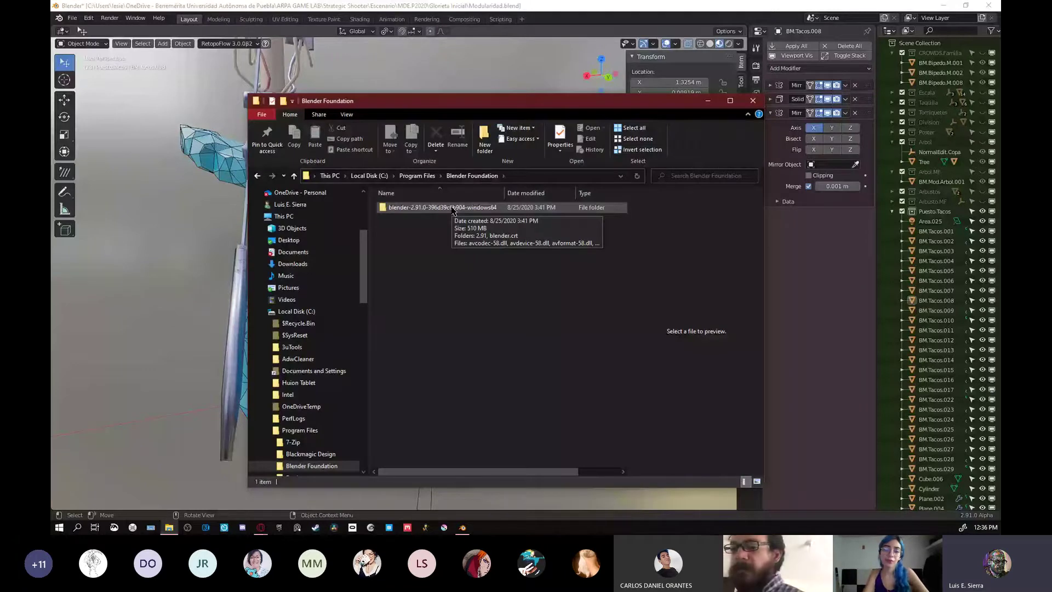
{"action": "left_click", "coordinate": [453, 209]}
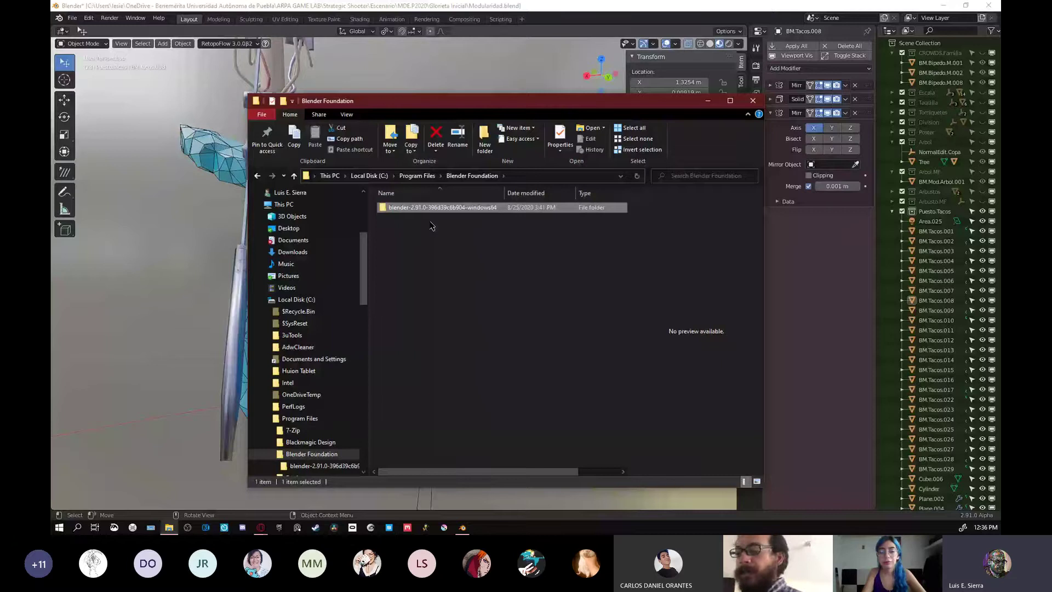
{"action": "key", "text": "Return"}
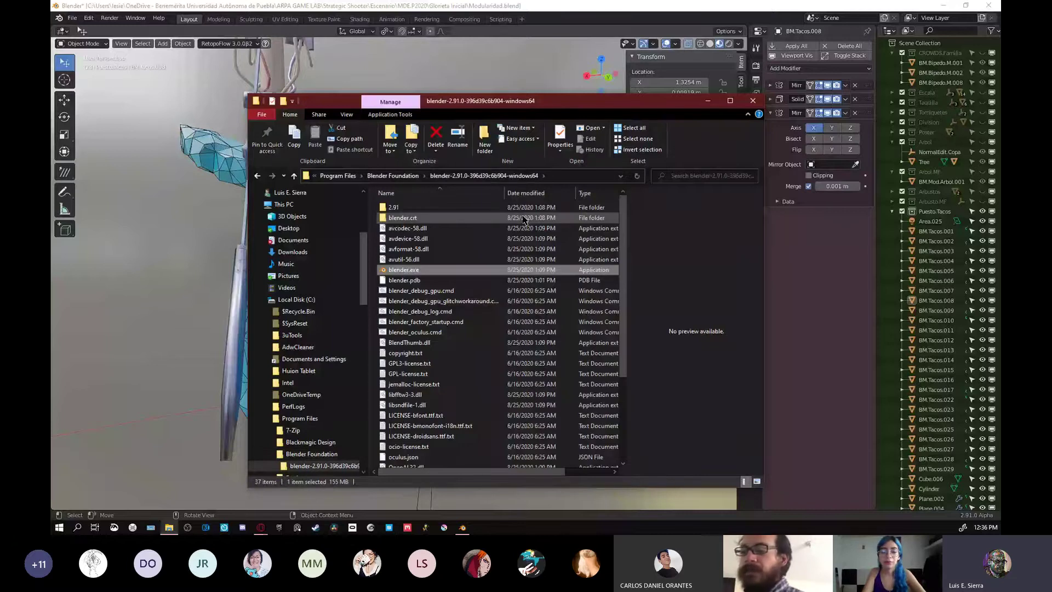
{"action": "key", "text": "alt+F4"}
- Switch the viewport to solid shading with MatCap lighting and object colour, and clear the selection
{"action": "middle_click_drag", "start_coordinate": [523, 219], "coordinate": [432, 320]}
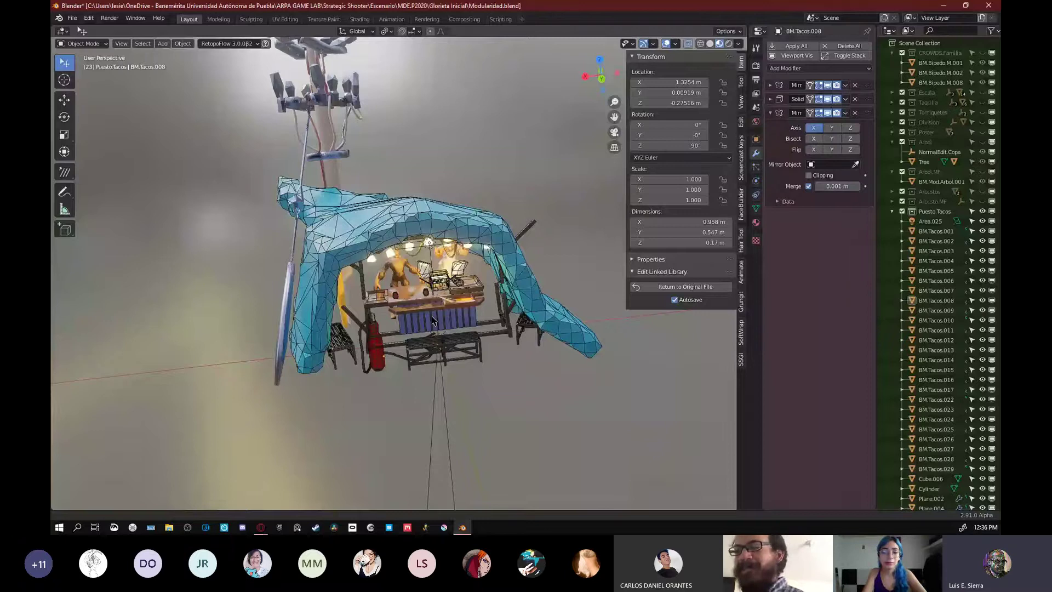
{"action": "middle_click_drag", "start_coordinate": [432, 321], "coordinate": [424, 387]}
{"action": "key", "text": "shift+a"}
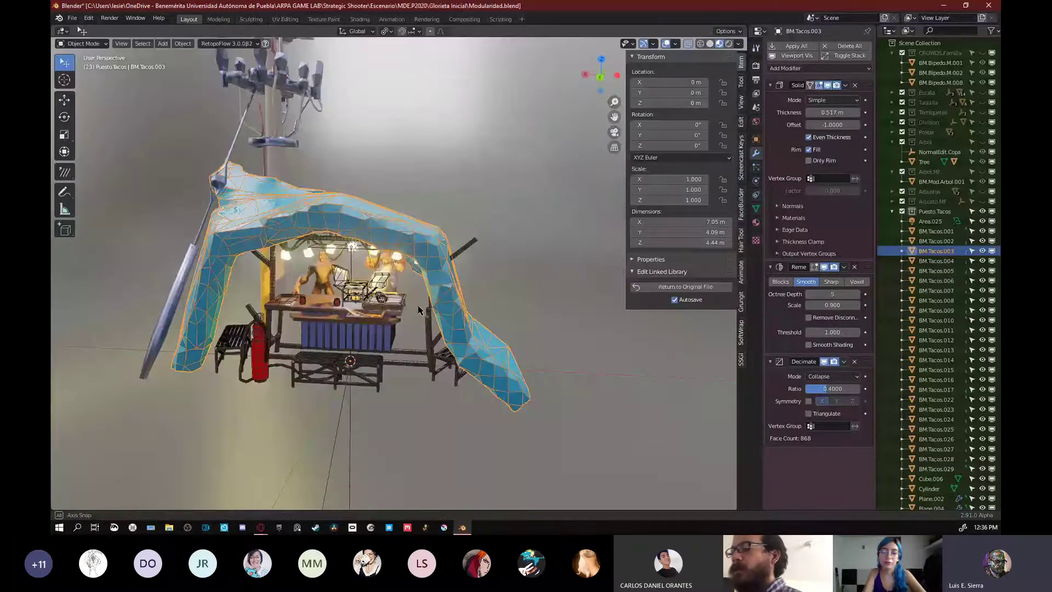
{"action": "middle_click_drag", "start_coordinate": [418, 310], "coordinate": [404, 323]}
{"action": "key", "text": "z"}
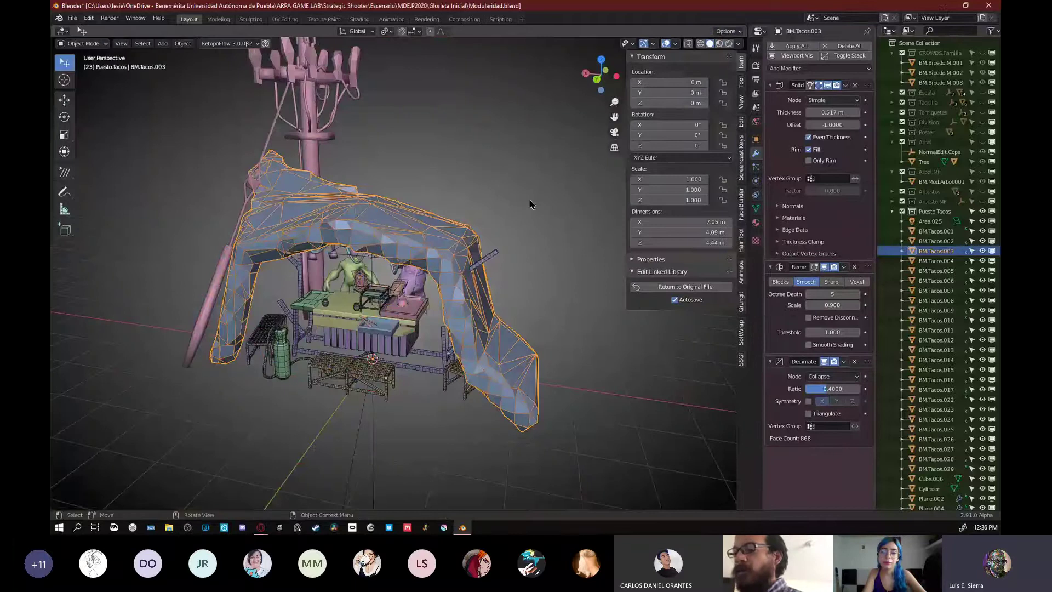
{"action": "key", "text": "z"}
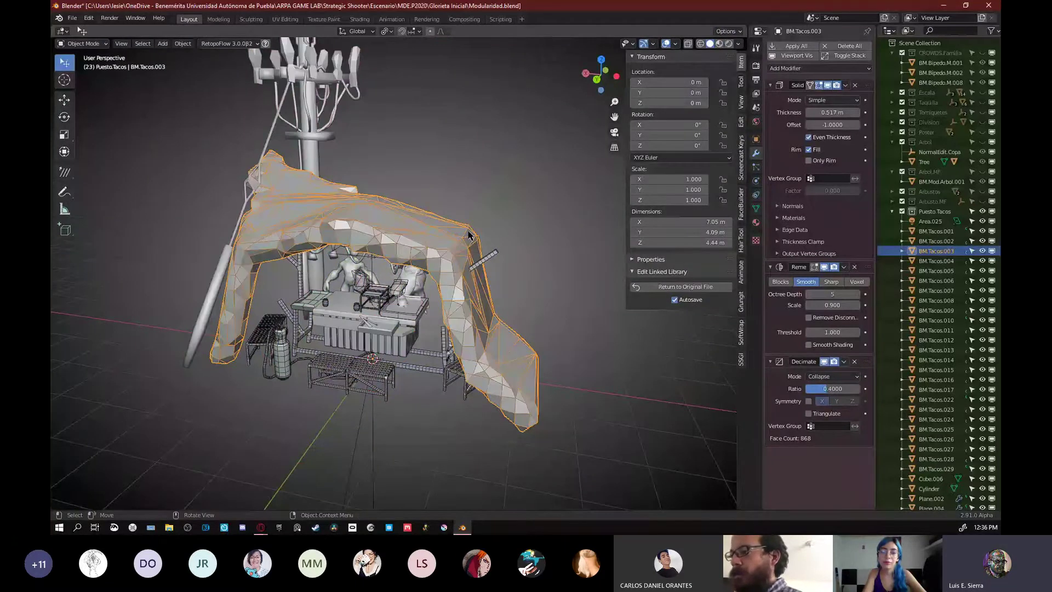
{"action": "middle_click_drag", "start_coordinate": [468, 235], "coordinate": [471, 216]}
{"action": "key", "text": "alt+a"}
{"action": "left_click", "coordinate": [738, 44]}
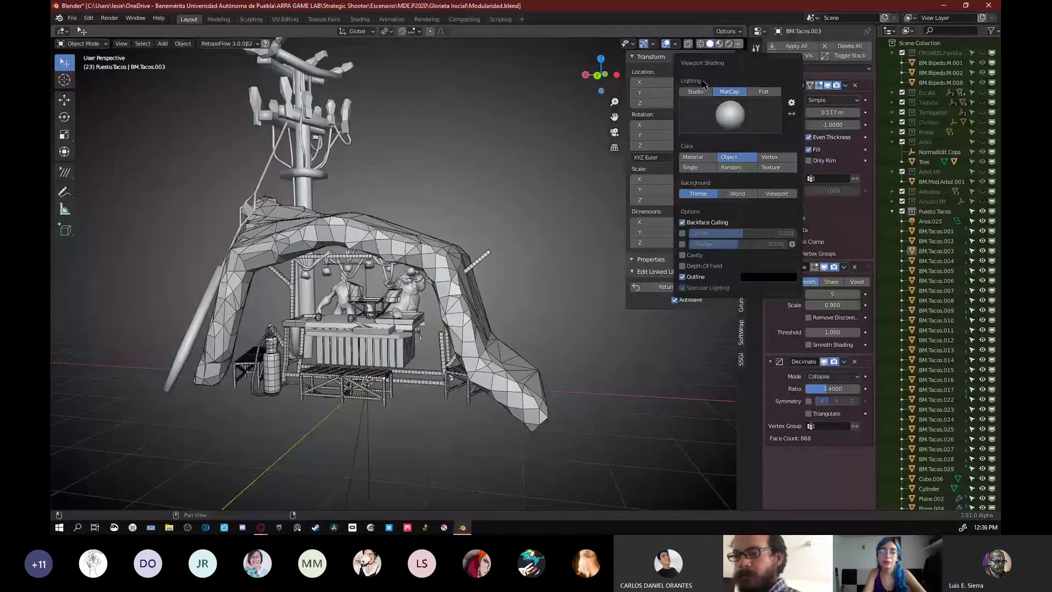
- Turn off the wire display of the rock canopy BM.Tacos.003 over the taco stand
{"action": "key", "text": "shift+alt+z"}
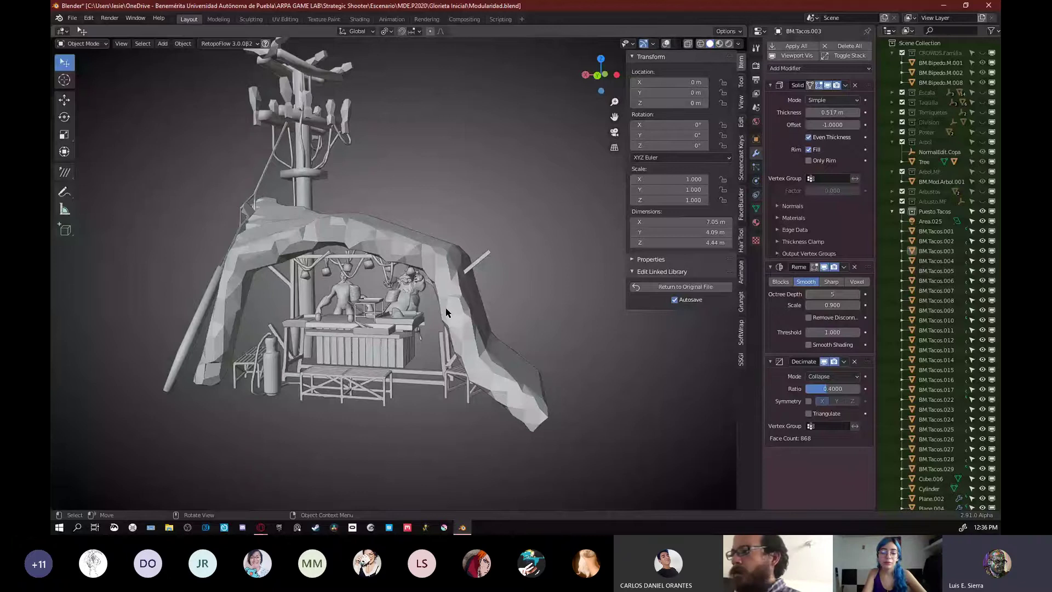
{"action": "left_click", "coordinate": [446, 313]}
{"action": "key", "text": "shift+alt+z"}
{"action": "key", "text": "q"}
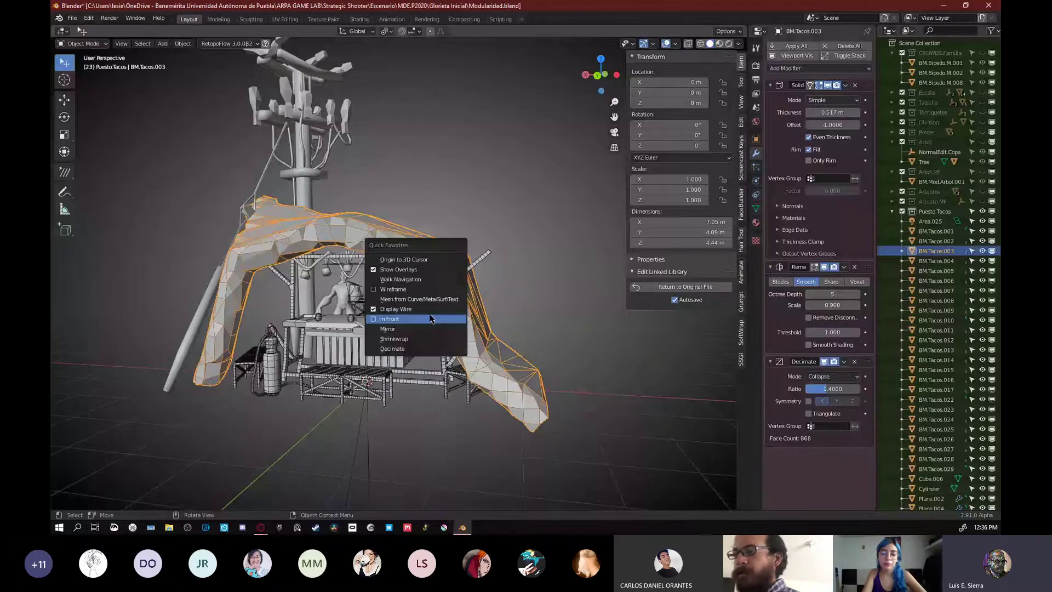
{"action": "left_click", "coordinate": [428, 309]}
{"action": "middle_click_drag", "start_coordinate": [428, 309], "coordinate": [430, 320]}
{"action": "scroll", "coordinate": [429, 320], "scroll_direction": "down", "scroll_amount": 1}
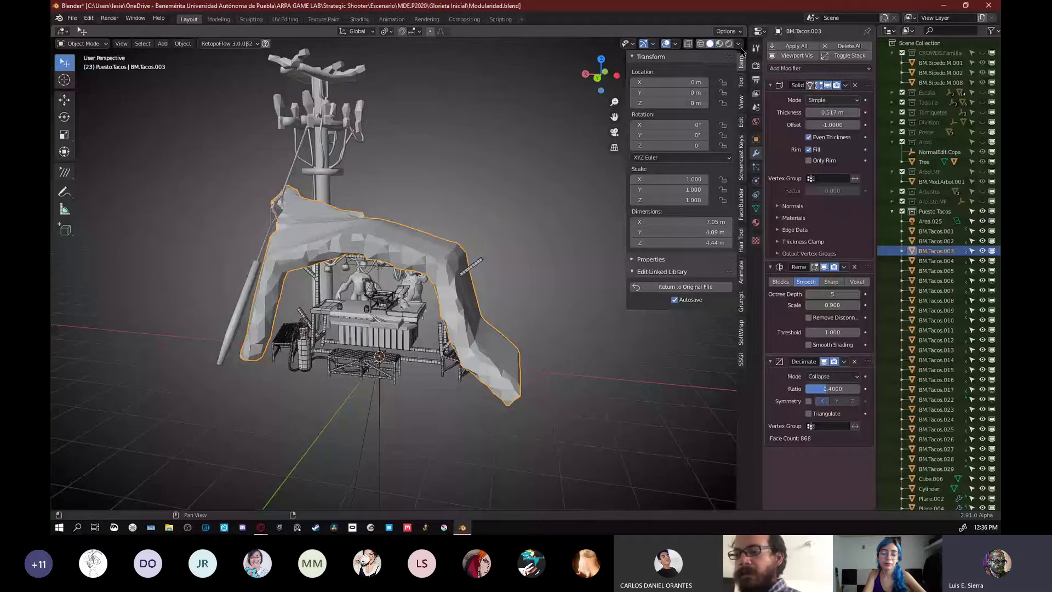
{"action": "left_click", "coordinate": [738, 44]}
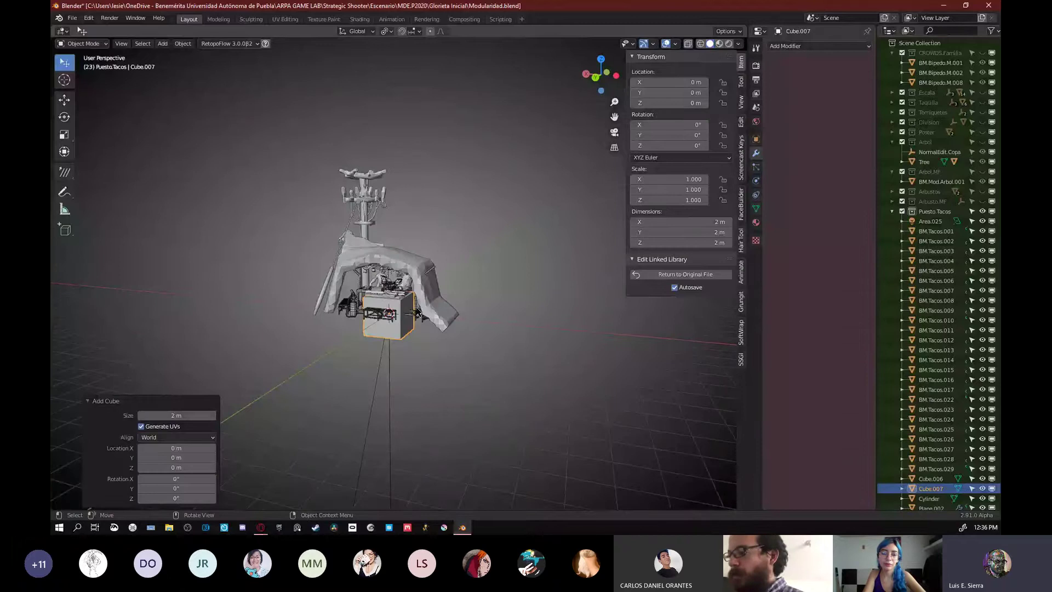
- Move the cube beside the taco stand and tilt it freely with several trackball rotations
{"action": "key", "text": "g"}
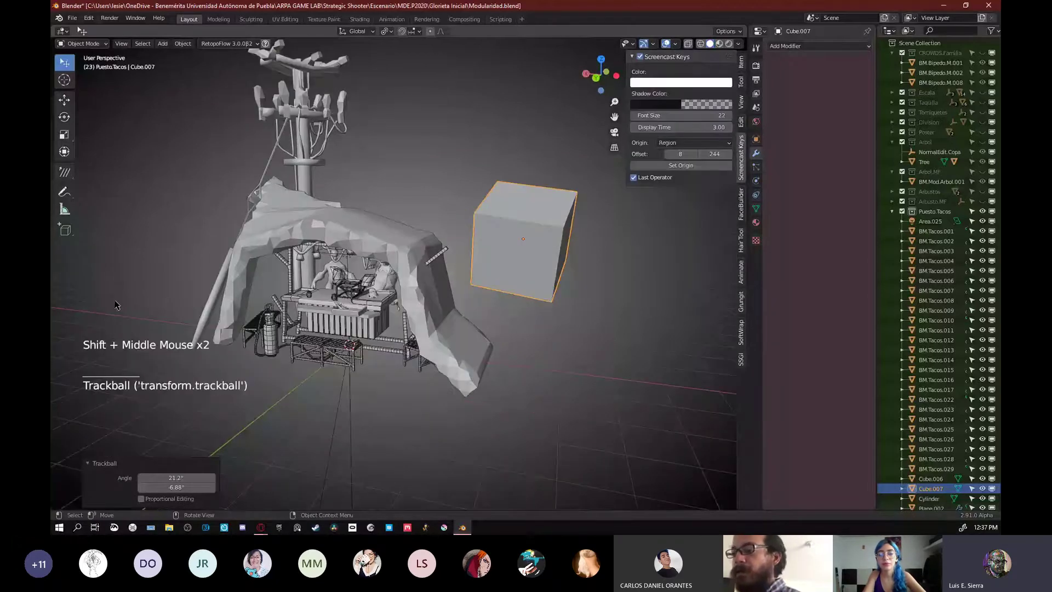
{"action": "key", "text": "r"}
{"action": "key", "text": "r"}
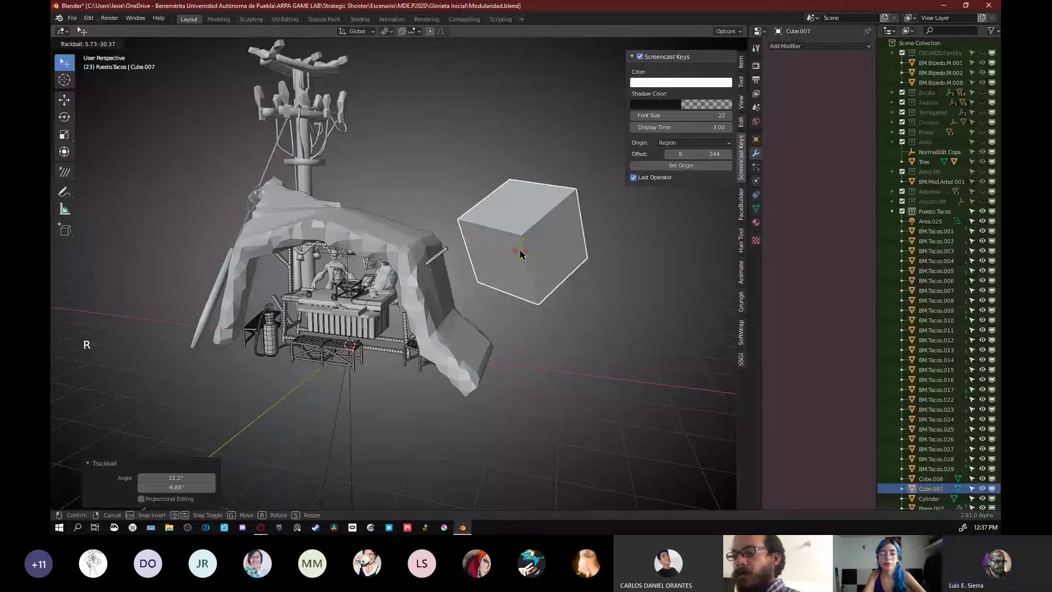
{"action": "left_click", "coordinate": [520, 250]}
{"action": "key", "text": "r"}
{"action": "key", "text": "r"}
{"action": "left_click", "coordinate": [523, 258]}
{"action": "middle_click_drag", "start_coordinate": [543, 307], "coordinate": [520, 328], "text": "shift"}
{"action": "scroll", "coordinate": [531, 329], "scroll_direction": "down", "scroll_amount": 1}
{"action": "middle_click_drag", "start_coordinate": [532, 329], "coordinate": [545, 343]}
{"action": "scroll", "coordinate": [545, 343], "scroll_direction": "up", "scroll_amount": 1}
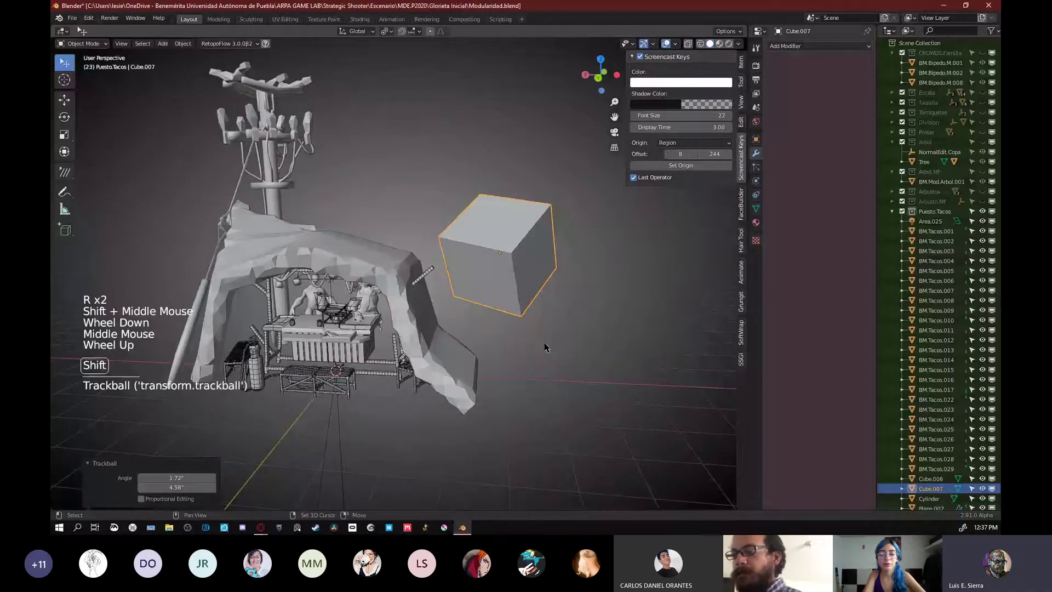
- Move the tilted cube about 2.92 m along Y
{"action": "key", "text": "g"}
{"action": "left_click", "coordinate": [513, 307]}
{"action": "scroll", "coordinate": [513, 306], "scroll_direction": "down", "scroll_amount": 2}
{"action": "middle_click_drag", "start_coordinate": [513, 306], "coordinate": [513, 307]}
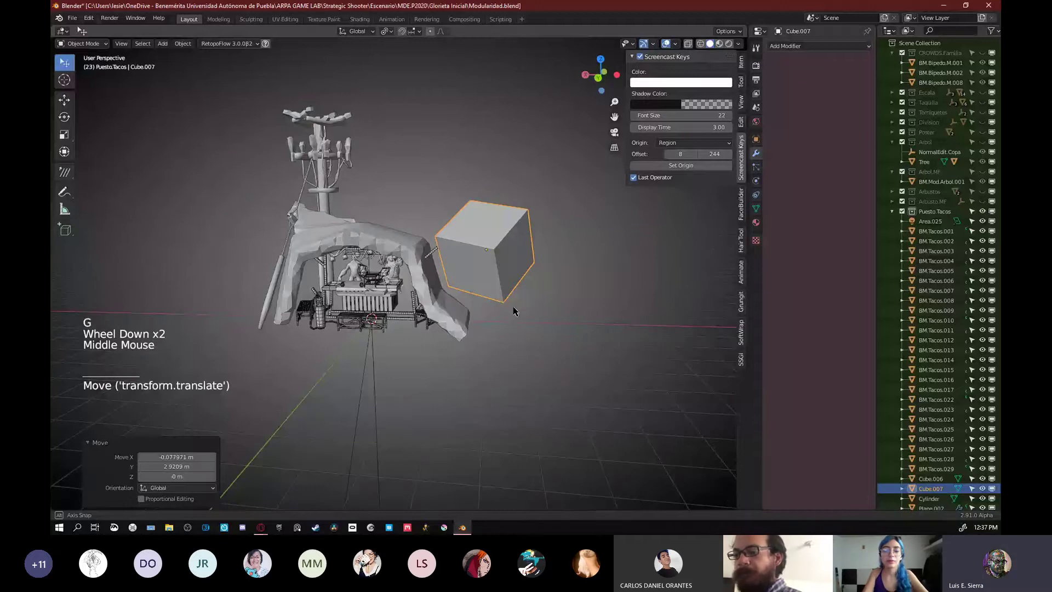
{"action": "middle_click_drag", "start_coordinate": [513, 312], "coordinate": [493, 296], "text": "shift"}
{"action": "scroll", "coordinate": [493, 296], "scroll_direction": "up", "scroll_amount": 2}
- Delete the tilted cube and save the file
{"action": "key", "text": "x"}
{"action": "left_click", "coordinate": [493, 296]}
{"action": "key", "text": "ctrl+s"}
- Add a new mesh cube to the taco stand scene
{"action": "middle_click_drag", "start_coordinate": [433, 263], "coordinate": [441, 269], "text": "shift"}
{"action": "key", "text": "shift+a"}
{"action": "mouse_move", "coordinate": [441, 269]}
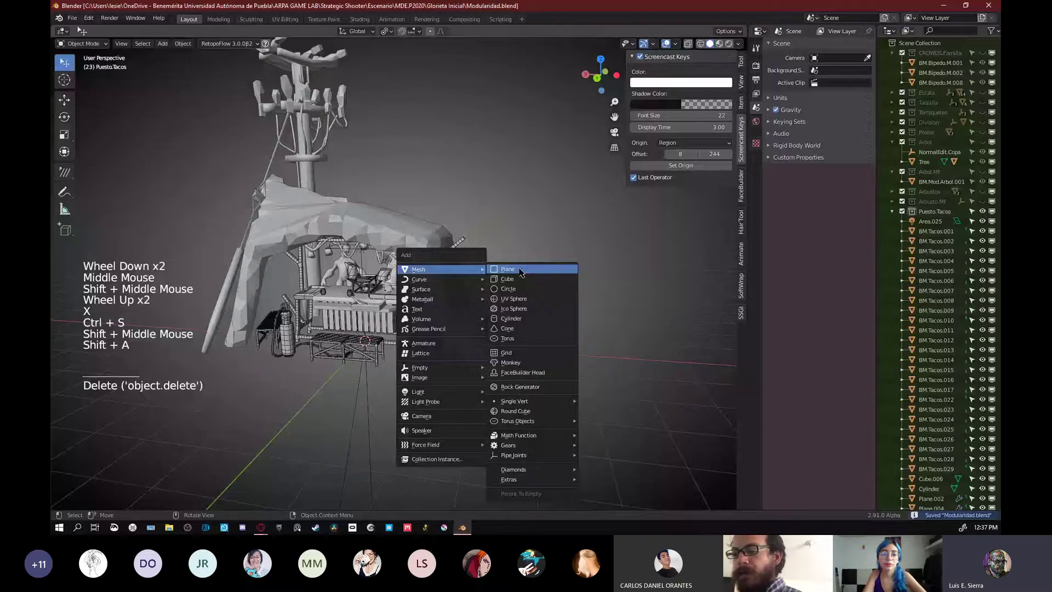
{"action": "left_click", "coordinate": [513, 278]}
{"action": "scroll", "coordinate": [438, 350], "scroll_direction": "down", "scroll_amount": 1, "text": "shift"}
{"action": "middle_click_drag", "start_coordinate": [416, 384], "coordinate": [433, 362], "text": "shift"}
{"action": "scroll", "coordinate": [433, 362], "scroll_direction": "down", "scroll_amount": 2}
{"action": "middle_click_drag", "start_coordinate": [420, 367], "coordinate": [400, 378]}
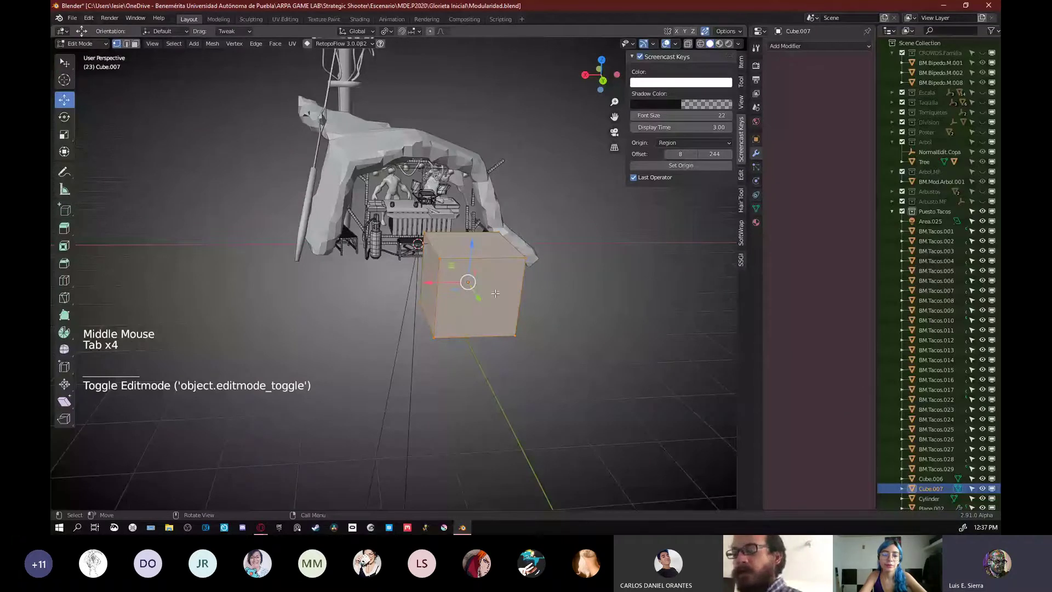
- Try a free trackball rotation of the three-cube object around its shared origin
{"action": "left_click", "coordinate": [386, 31]}
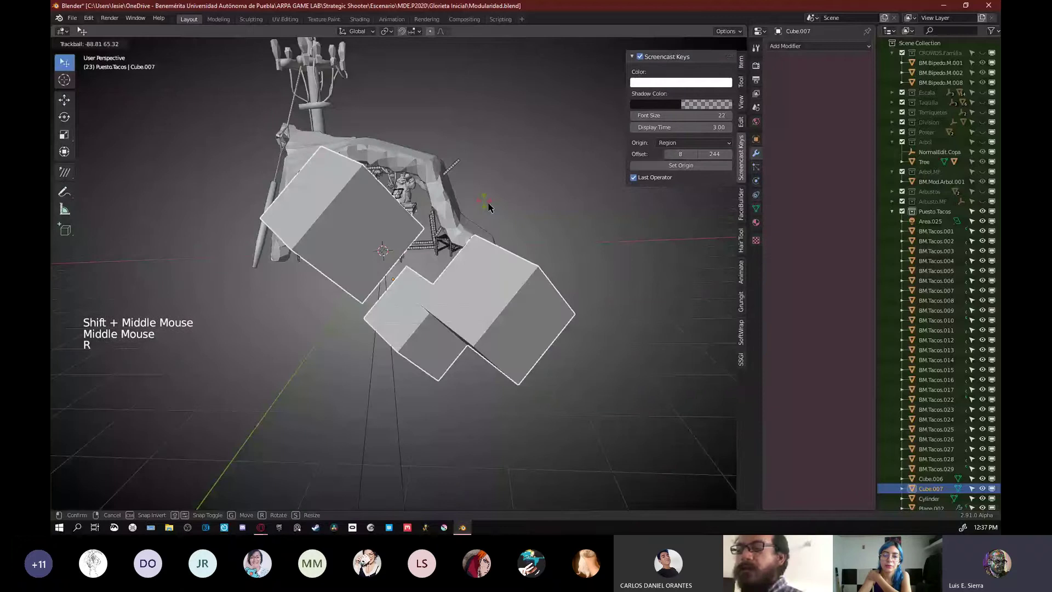
{"action": "mouse_move", "coordinate": [440, 229]}
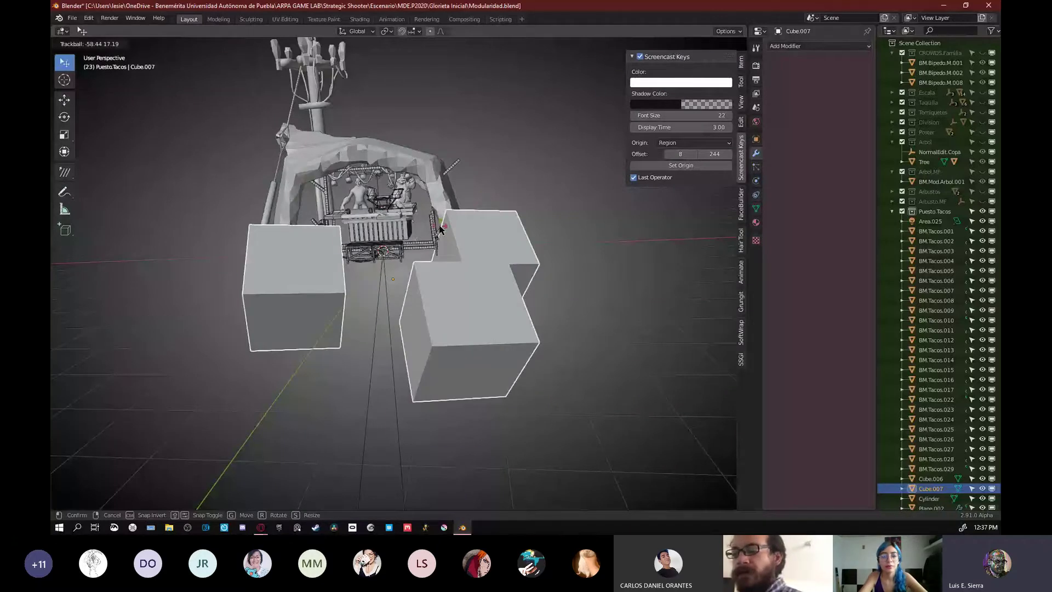
{"action": "right_click", "coordinate": [440, 229]}
- Draw a short annotation at the origin between the three cubes and erase it
{"action": "key", "text": "d"}
{"action": "left_click", "coordinate": [401, 277]}
{"action": "right_click", "coordinate": [408, 346]}
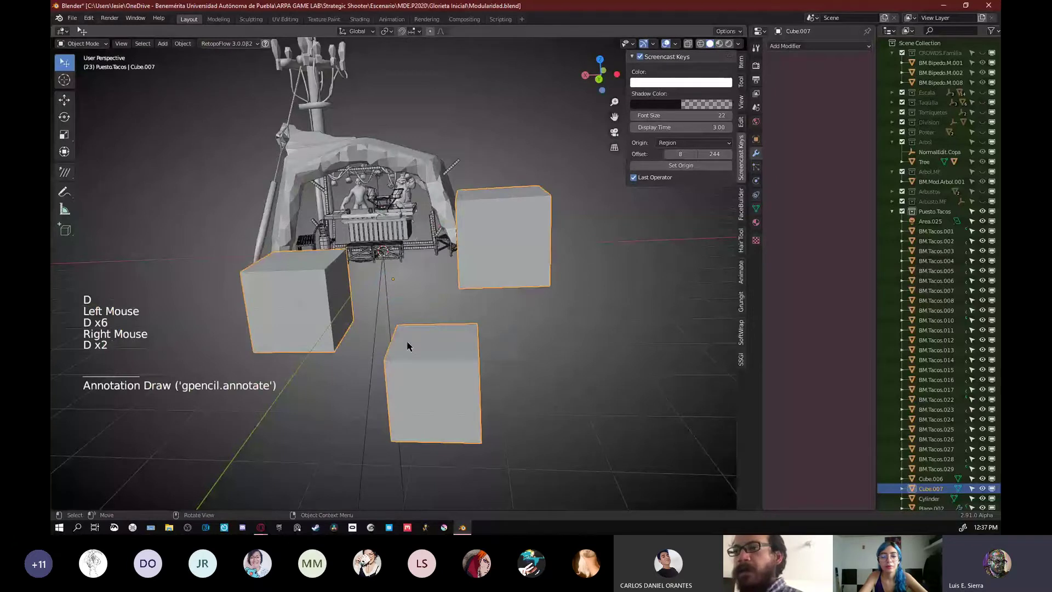
{"action": "middle_click_drag", "start_coordinate": [407, 345], "coordinate": [482, 349]}
{"action": "scroll", "coordinate": [482, 349], "scroll_direction": "down", "scroll_amount": 2}
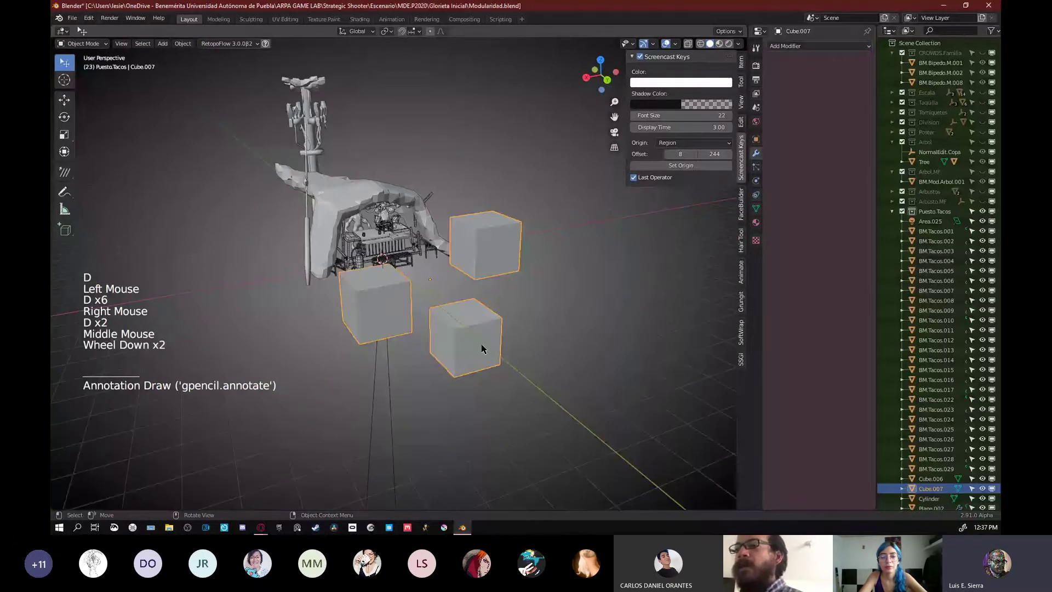
- Set the transform pivot point to 3D Cursor and try a free trackball rotation of the three cubes
{"action": "left_click", "coordinate": [386, 31]}
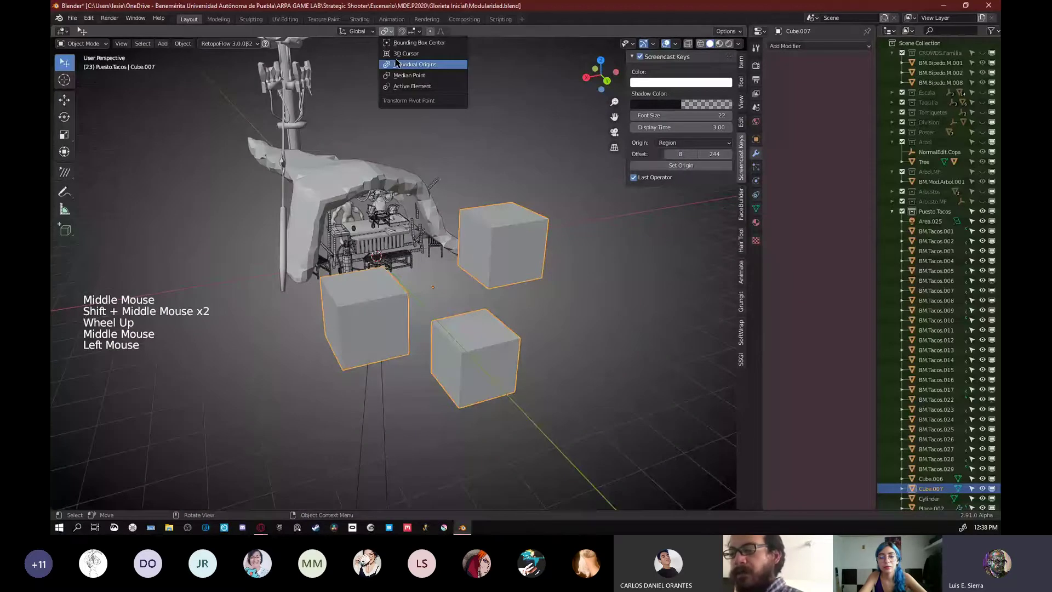
{"action": "left_click", "coordinate": [397, 64]}
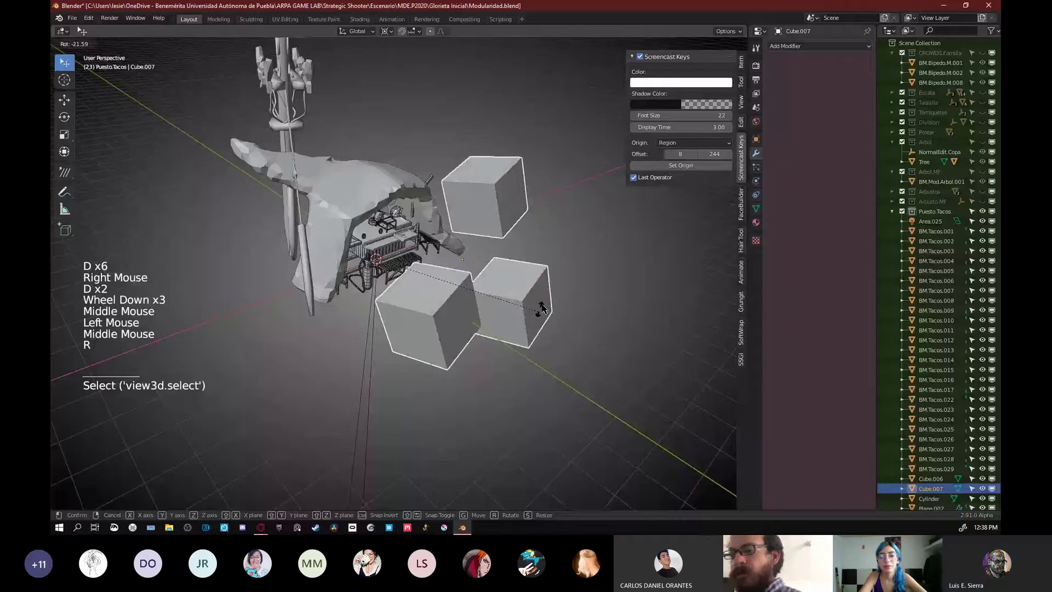
{"action": "key", "text": "r"}
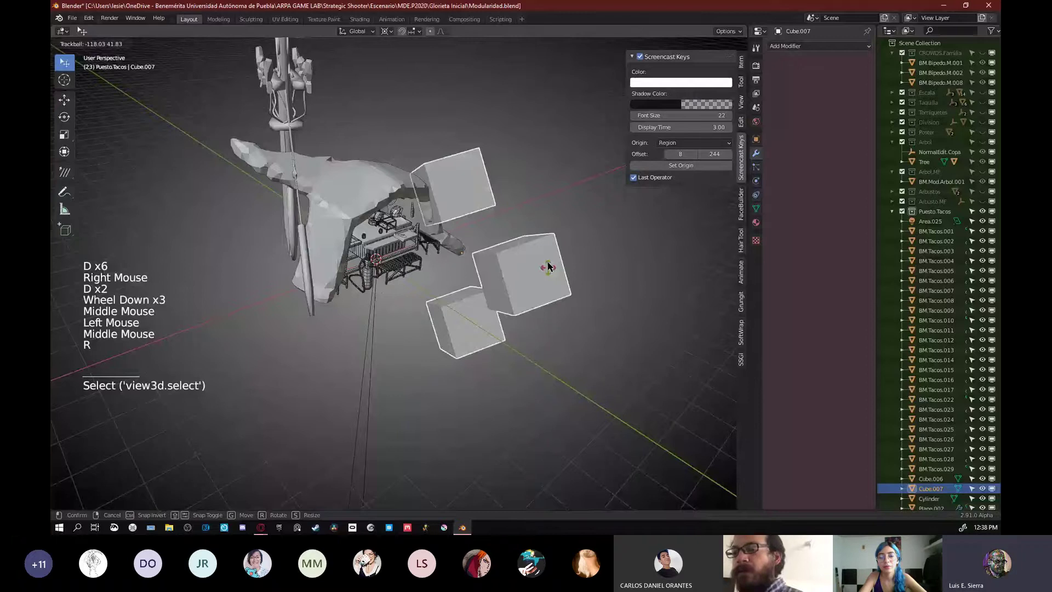
{"action": "right_click", "coordinate": [548, 268]}
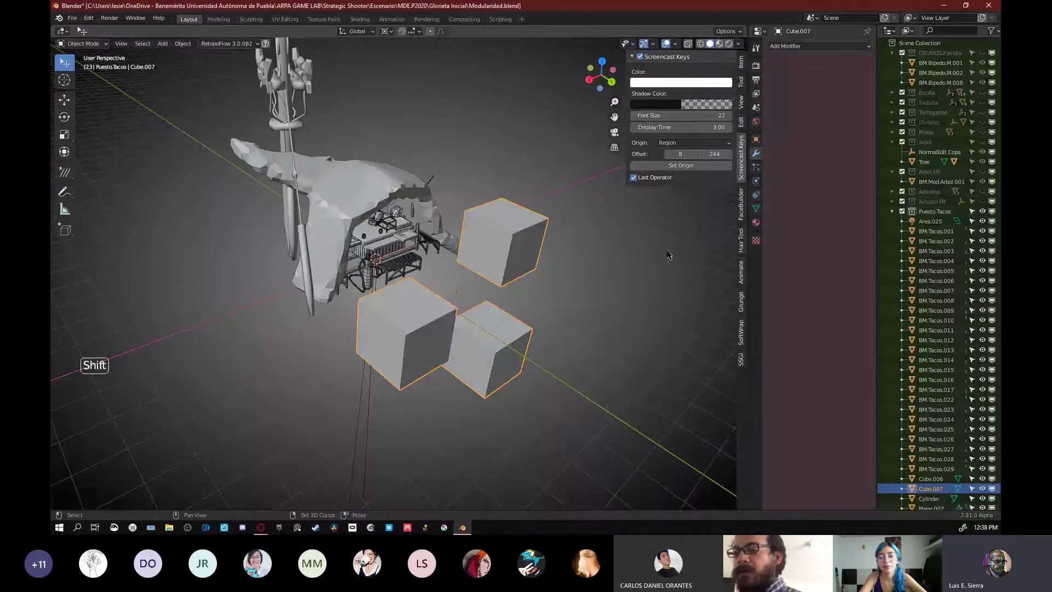
- Duplicate the three-cube object, place the copy beside the original, and select both objects
{"action": "middle_click_drag", "start_coordinate": [533, 278], "coordinate": [520, 275]}
{"action": "middle_click_drag", "start_coordinate": [507, 274], "coordinate": [422, 251], "text": "shift"}
{"action": "left_click", "coordinate": [421, 251]}
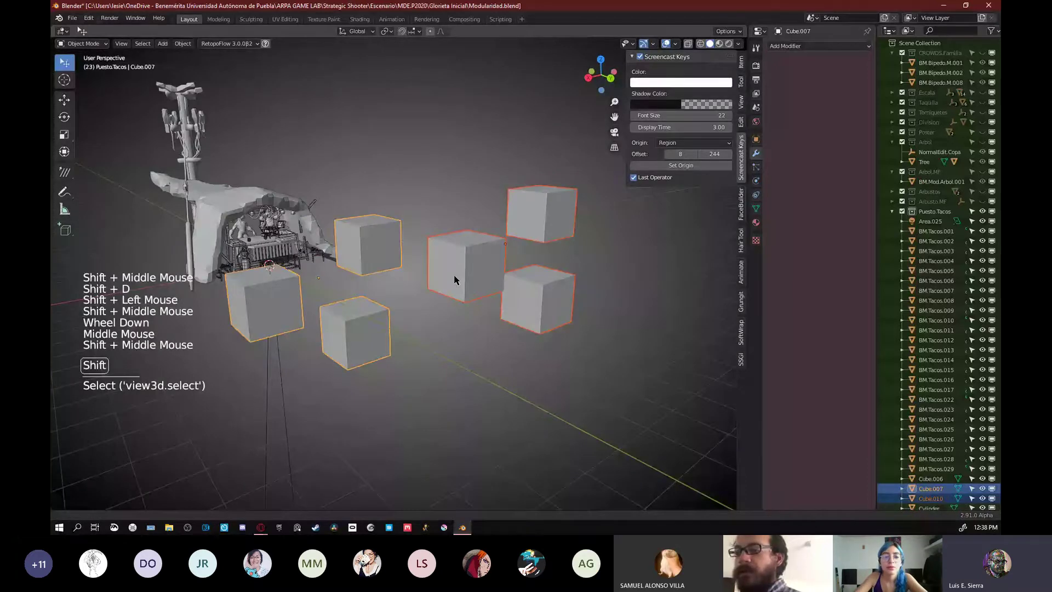
- Rotate both cube groups together by about -40.1° around the view axis
{"action": "middle_click_drag", "start_coordinate": [454, 280], "coordinate": [455, 271]}
{"action": "key", "text": "r"}
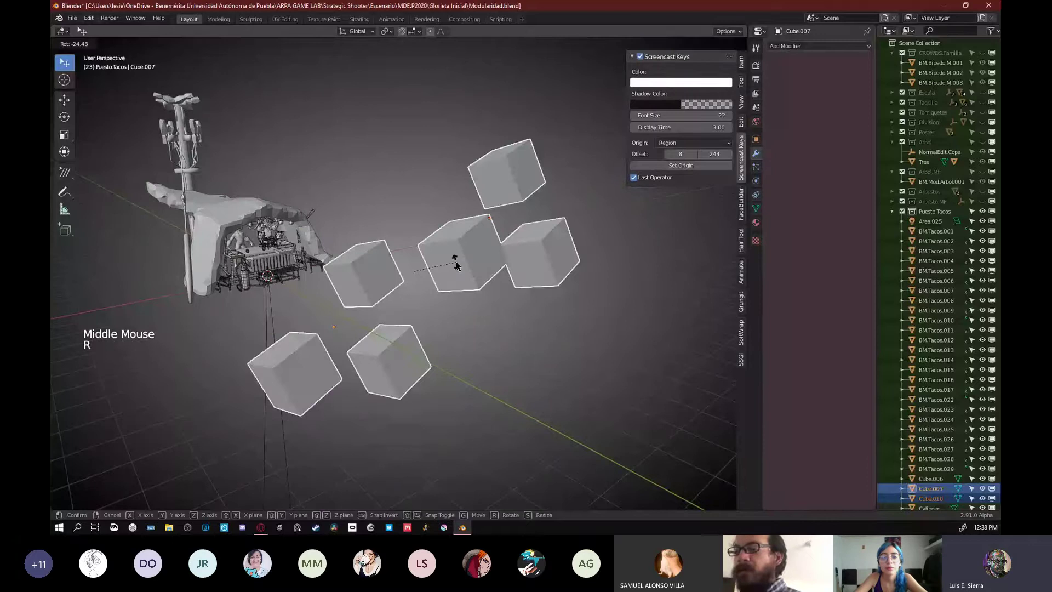
{"action": "key", "text": "Escape"}
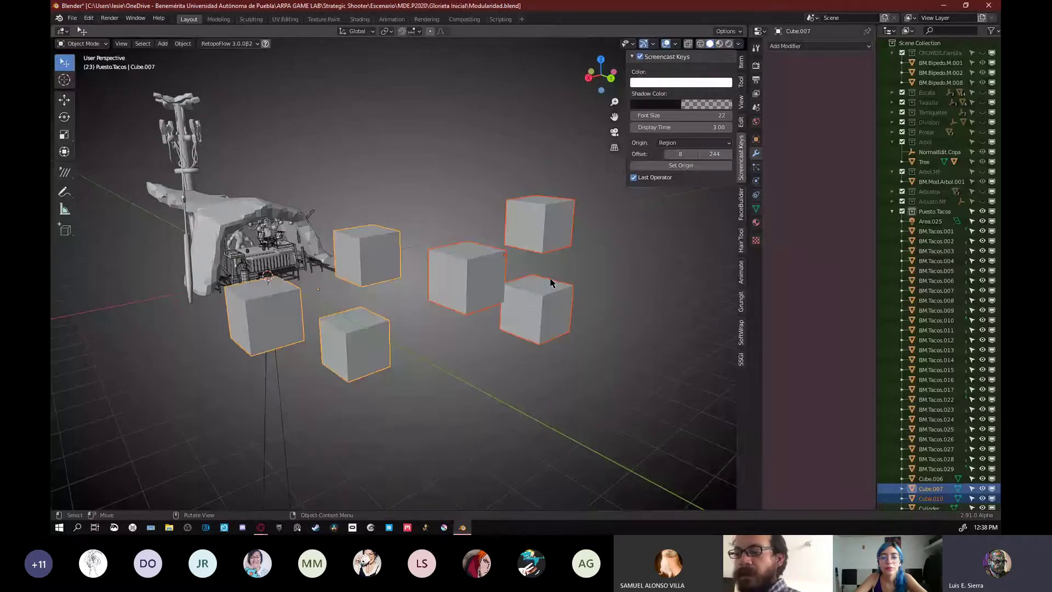
{"action": "key", "text": "r"}
{"action": "left_click", "coordinate": [474, 207]}
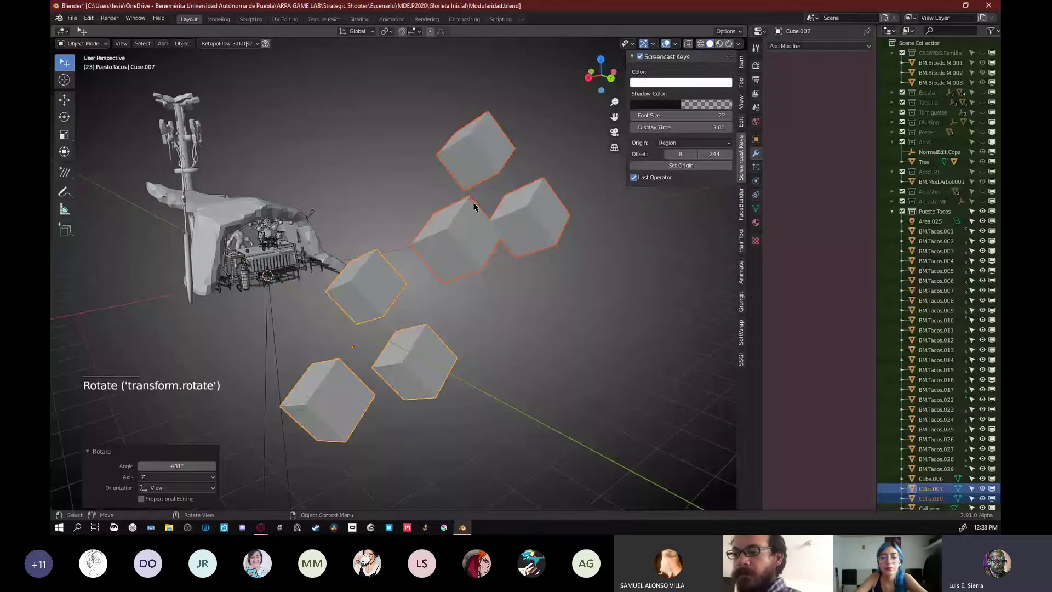
- Circle the origin points of both three-cube groups with freehand annotations
{"action": "key", "text": "d"}
{"action": "left_click_drag", "start_coordinate": [347, 334], "coordinate": [354, 336]}
{"action": "left_click_drag", "start_coordinate": [462, 194], "coordinate": [466, 193]}
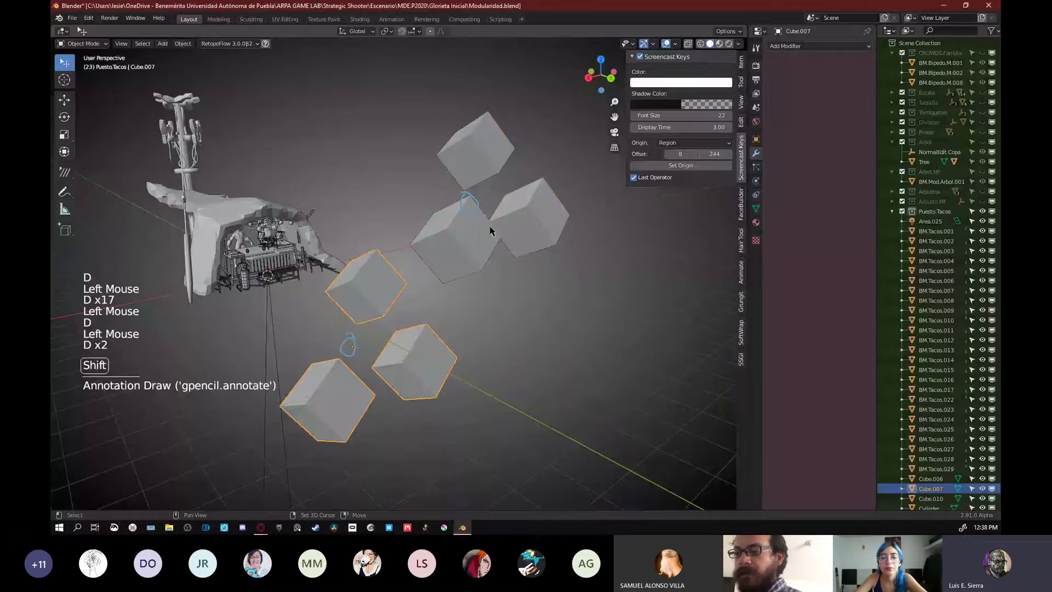
- Select the upper cube group, add the lower group to the selection, and try rotating both together
{"action": "left_click", "coordinate": [491, 230]}
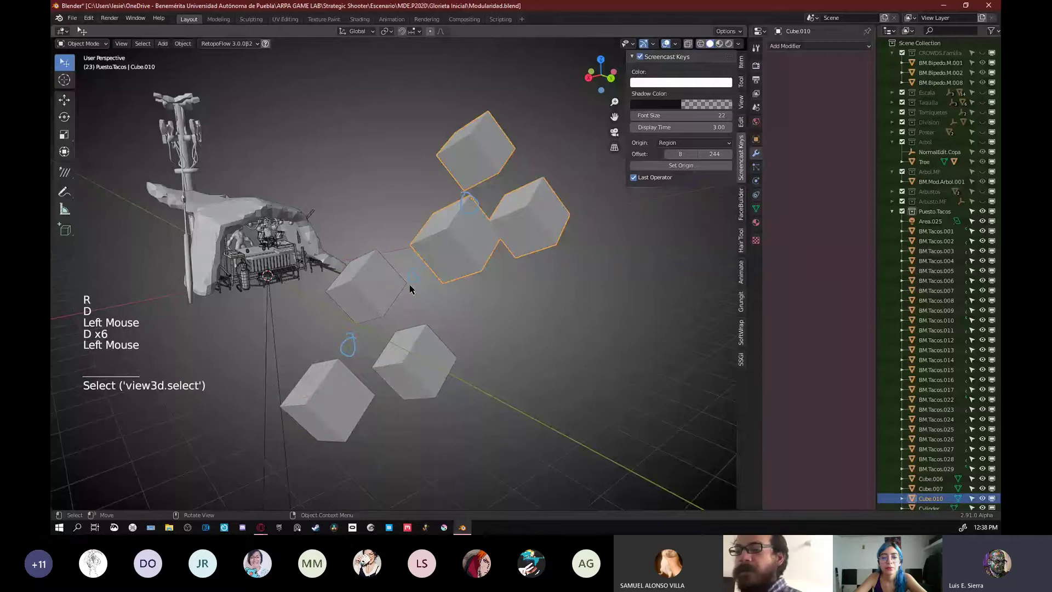
{"action": "left_click", "coordinate": [398, 289], "text": "shift"}
{"action": "key", "text": "r"}
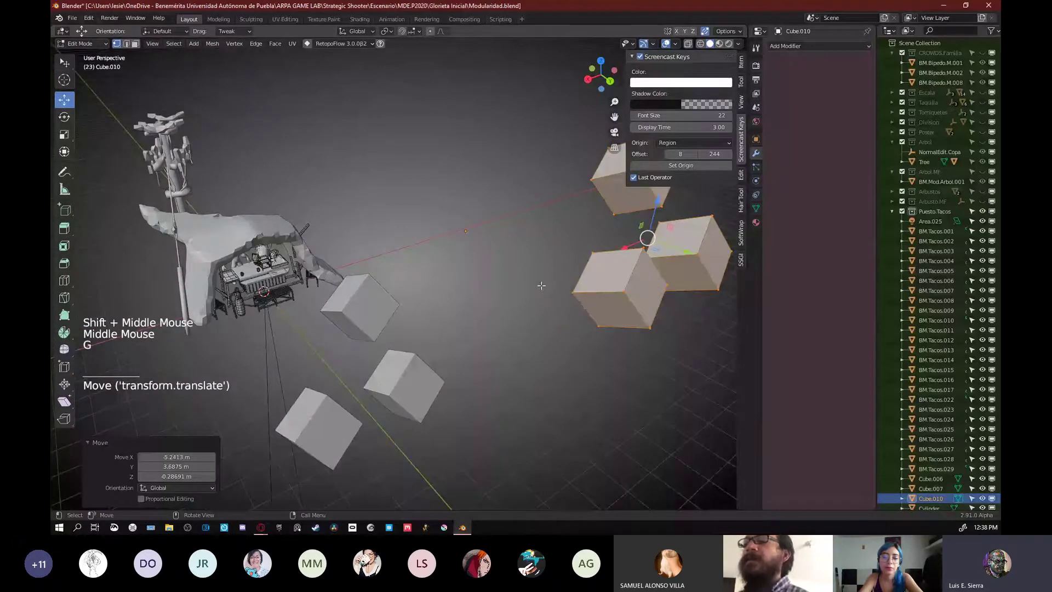
- Return to Object Mode and add the other cube group to the selection to try rotating both together
{"action": "key", "text": "Tab"}
{"action": "left_click", "coordinate": [394, 309], "text": "shift"}
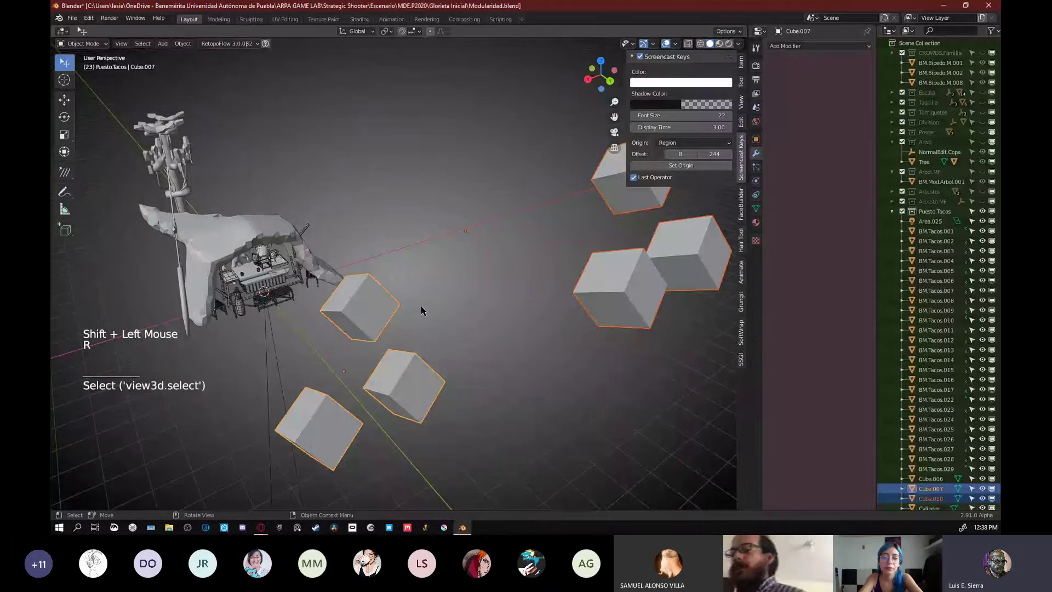
{"action": "middle_click_drag", "start_coordinate": [422, 311], "coordinate": [450, 245], "text": "shift"}
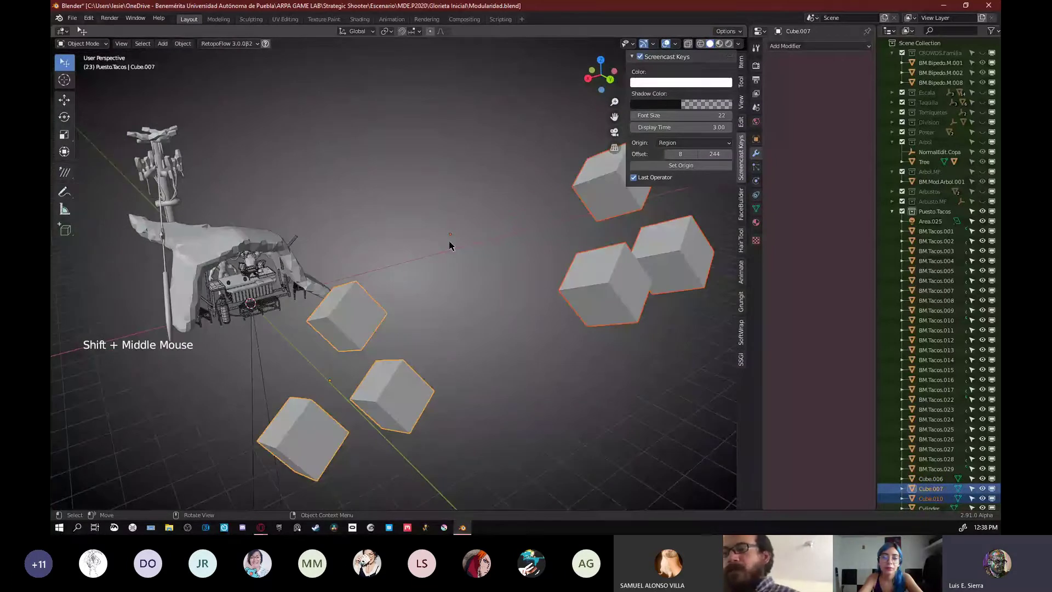
- Delete both three-cube groups from the scene
{"action": "left_click", "coordinate": [603, 285]}
{"action": "key", "text": "x"}
{"action": "left_click", "coordinate": [603, 285]}
{"action": "left_click", "coordinate": [362, 335]}
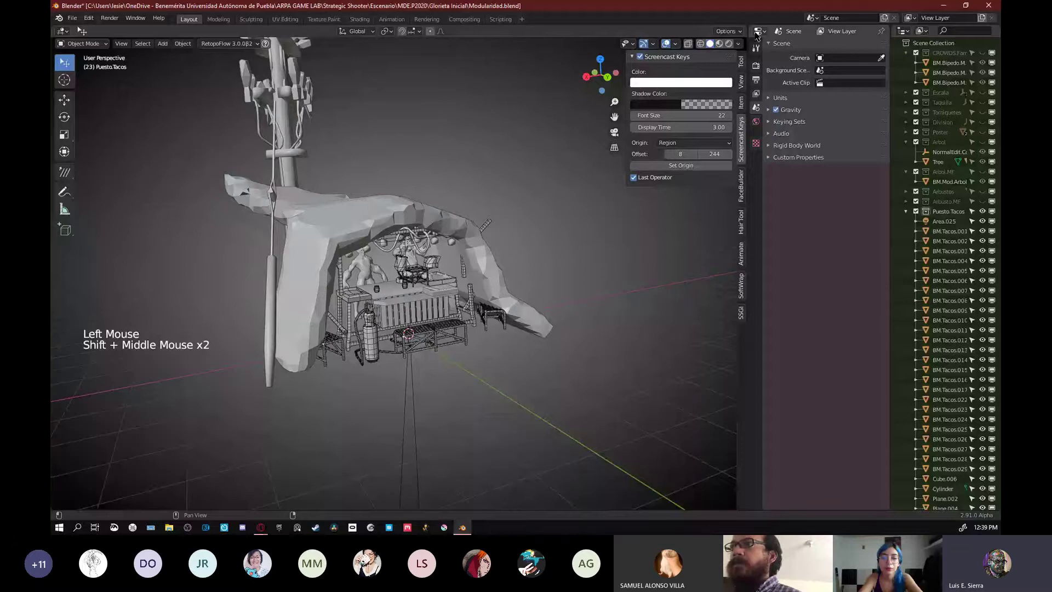
- Duplicate the 3D viewport into a separate floating window, reposition it, and close it
{"action": "left_click", "coordinate": [746, 24], "text": "ctrl"}
{"action": "left_click", "coordinate": [746, 25], "text": "ctrl"}
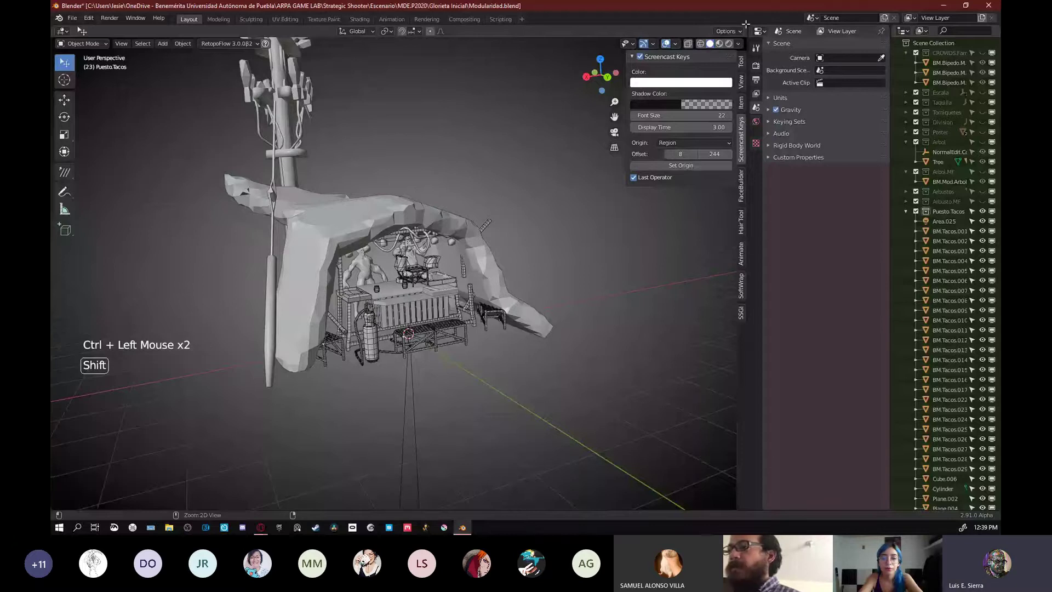
{"action": "left_click_drag", "start_coordinate": [746, 24], "coordinate": [734, 32], "text": "shift"}
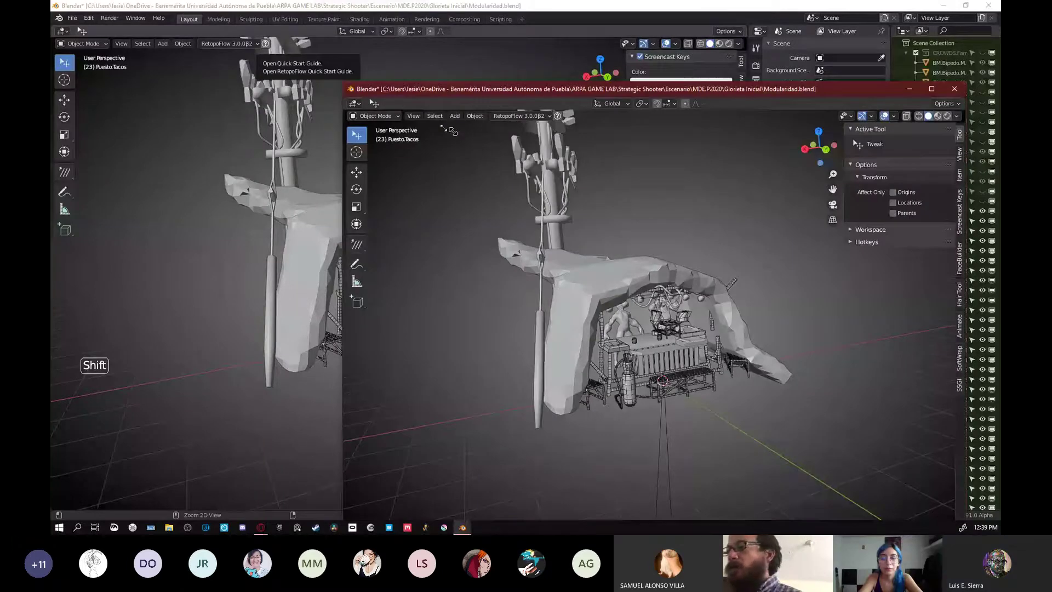
{"action": "left_click_drag", "start_coordinate": [442, 92], "coordinate": [305, 70]}
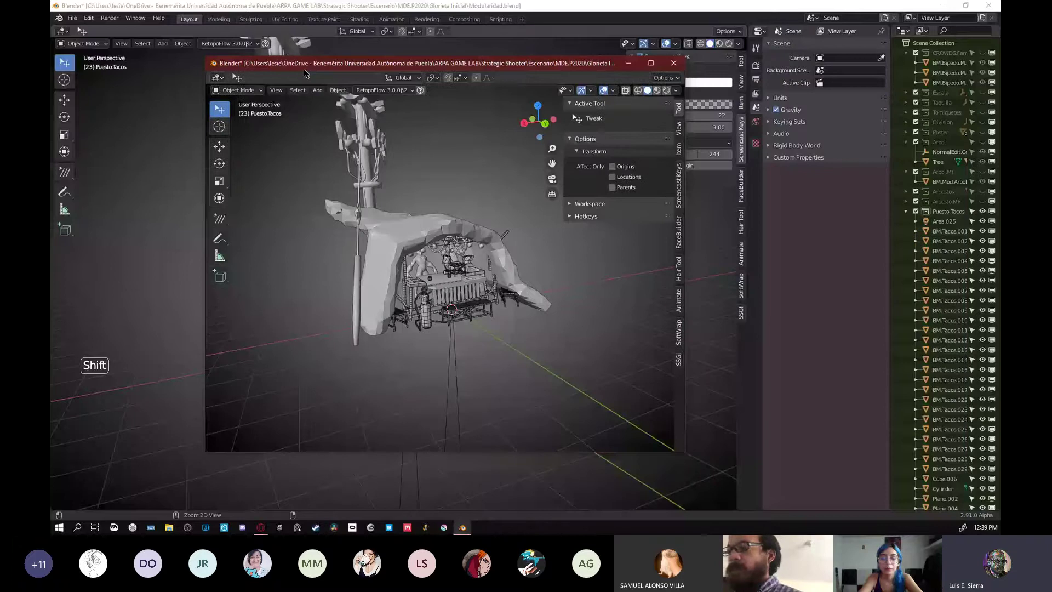
{"action": "left_click", "coordinate": [673, 62]}
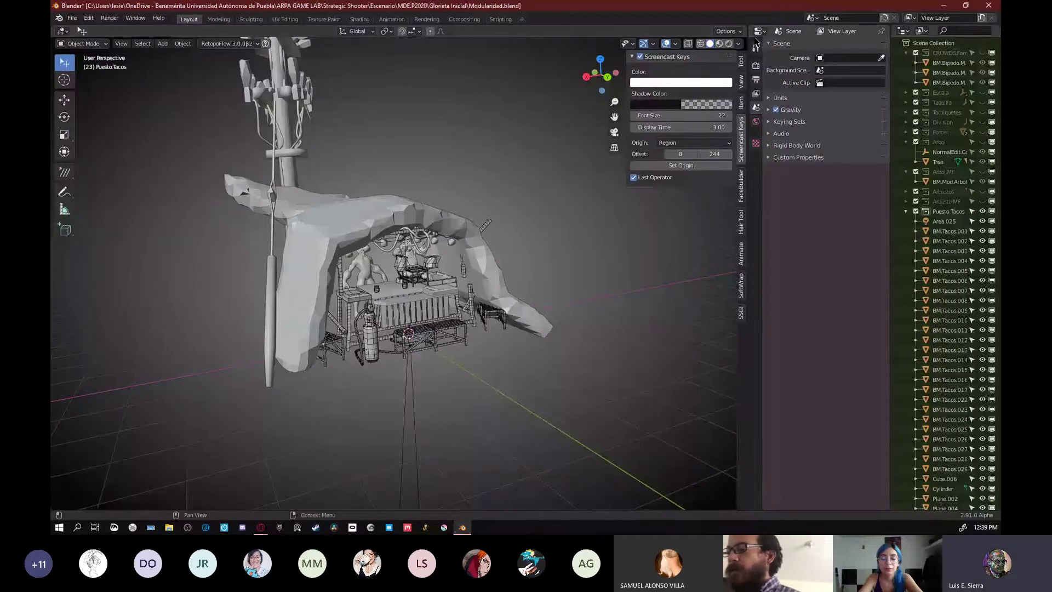
- Split the 3D viewport into two stacked viewports, testing extra subdivisions in the lower one and joining them back
{"action": "left_click_drag", "start_coordinate": [755, 42], "coordinate": [746, 236]}
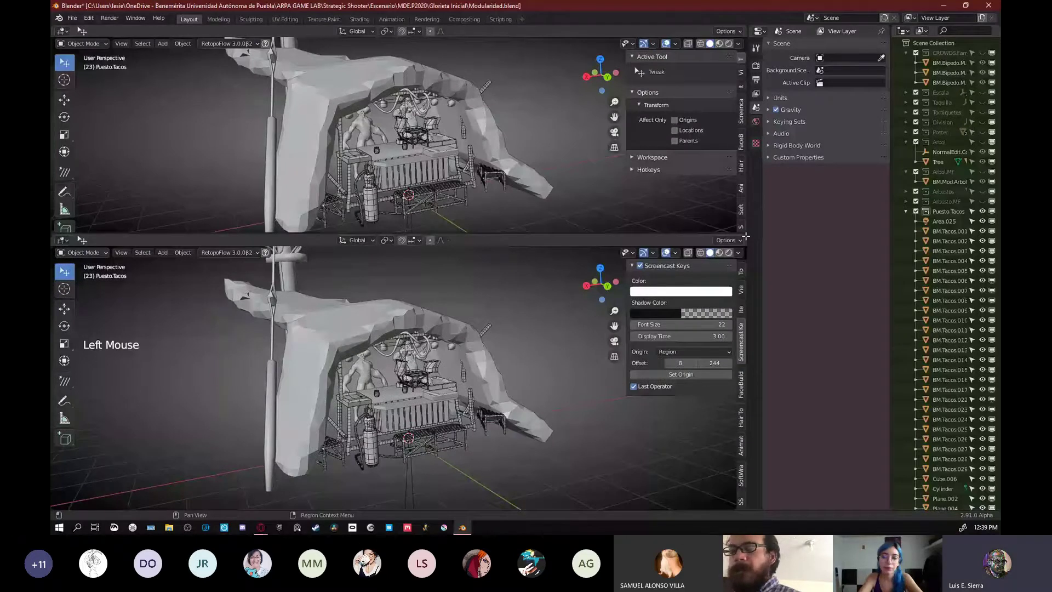
{"action": "left_click_drag", "start_coordinate": [746, 237], "coordinate": [322, 238]}
{"action": "left_click_drag", "start_coordinate": [745, 237], "coordinate": [736, 326]}
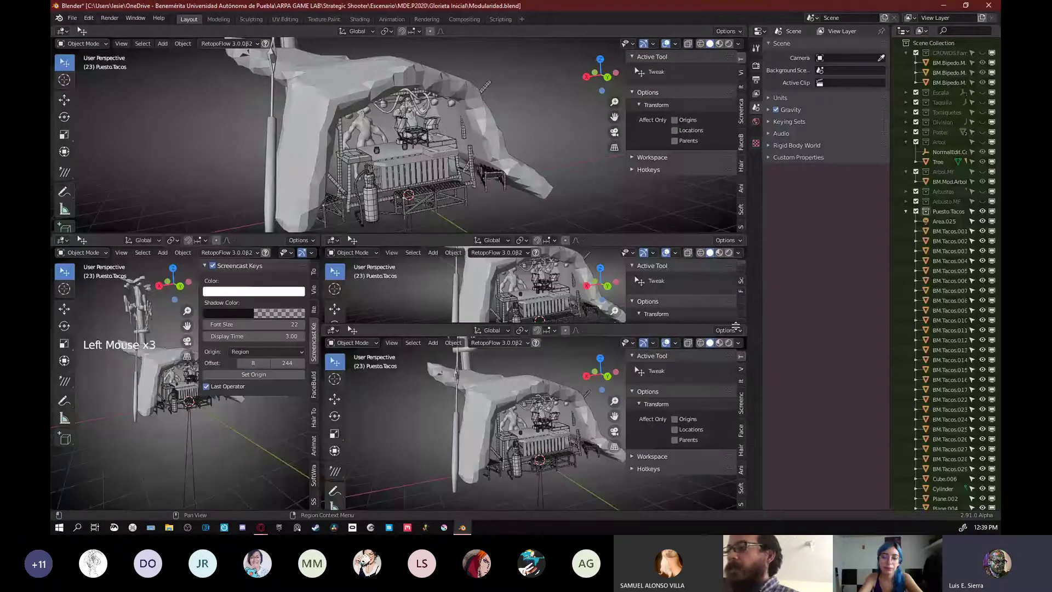
{"action": "left_click_drag", "start_coordinate": [745, 326], "coordinate": [736, 285]}
{"action": "left_click_drag", "start_coordinate": [319, 238], "coordinate": [384, 239]}
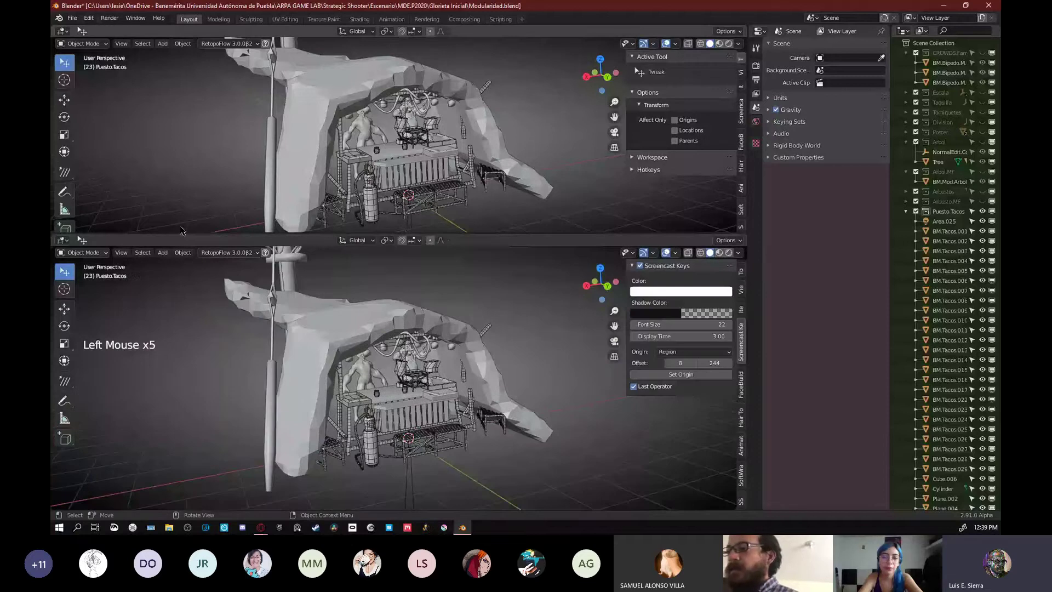
- Subdivide the upper viewport into side-by-side areas with small stacked ones at the end, hiding the sidebar in the narrower areas
{"action": "left_click_drag", "start_coordinate": [54, 231], "coordinate": [380, 219]}
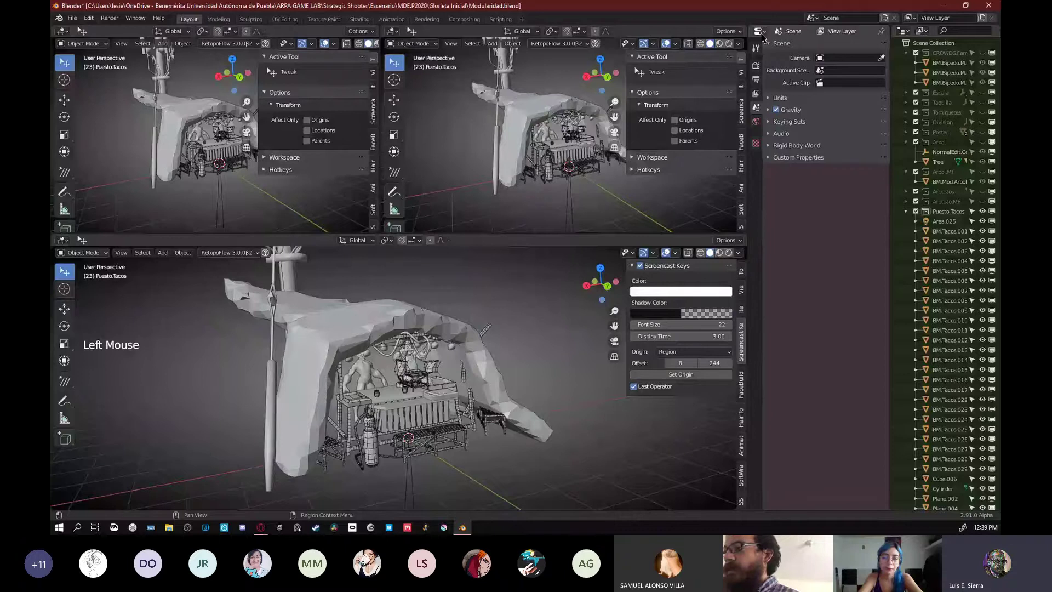
{"action": "left_click_drag", "start_coordinate": [745, 27], "coordinate": [543, 33]}
{"action": "key", "text": "n"}
{"action": "key", "text": "n"}
{"action": "key", "text": "n"}
{"action": "key", "text": "n"}
{"action": "key", "text": "n"}
{"action": "key", "text": "n"}
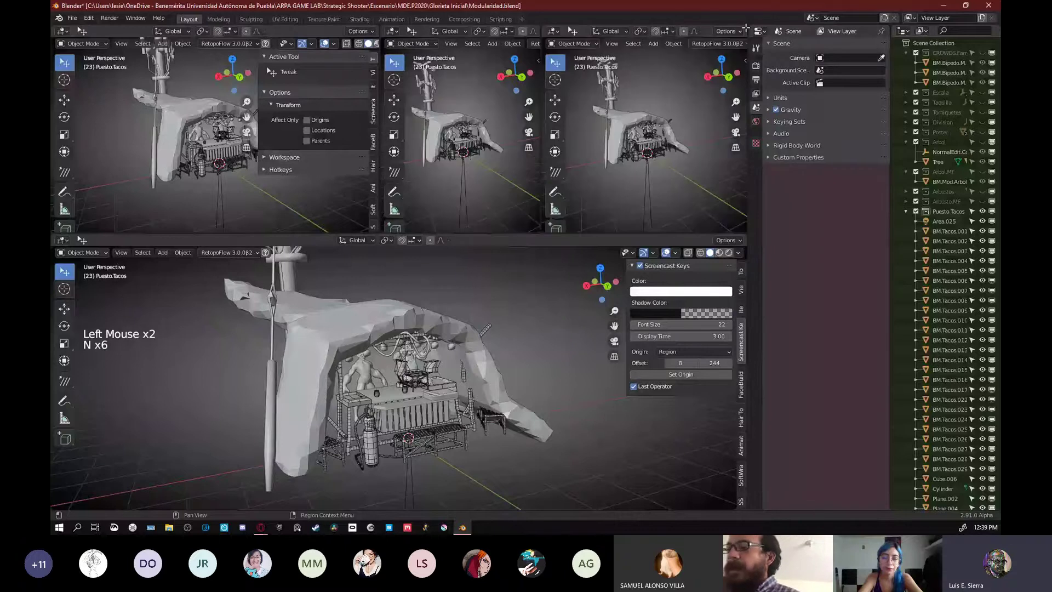
{"action": "left_click_drag", "start_coordinate": [746, 27], "coordinate": [660, 109]}
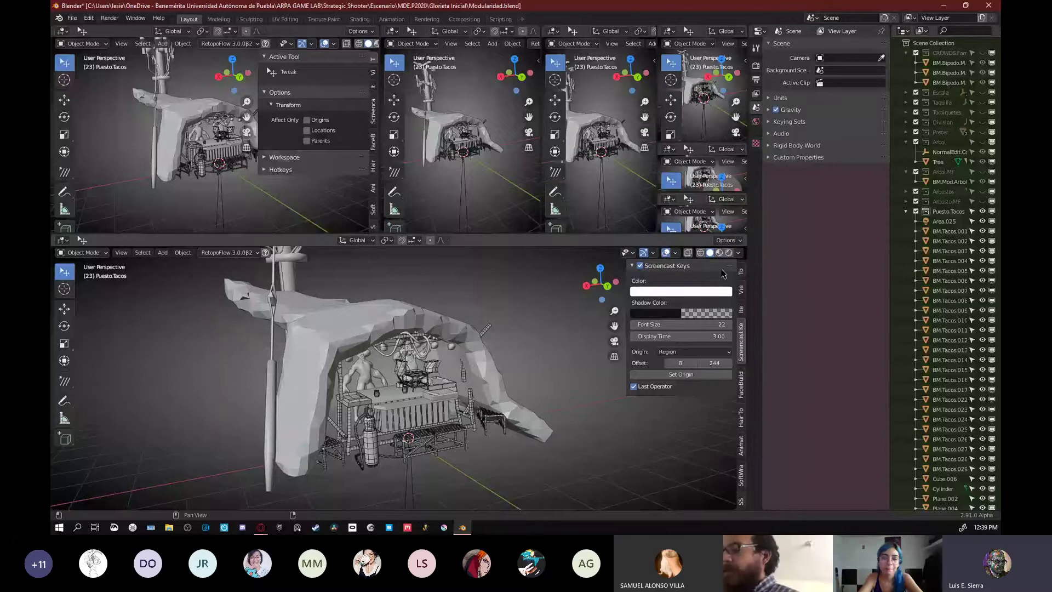
- Split the lower viewport side by side and rejoin it, and try a vertical split from an upper border's area options
{"action": "left_click", "coordinate": [745, 234]}
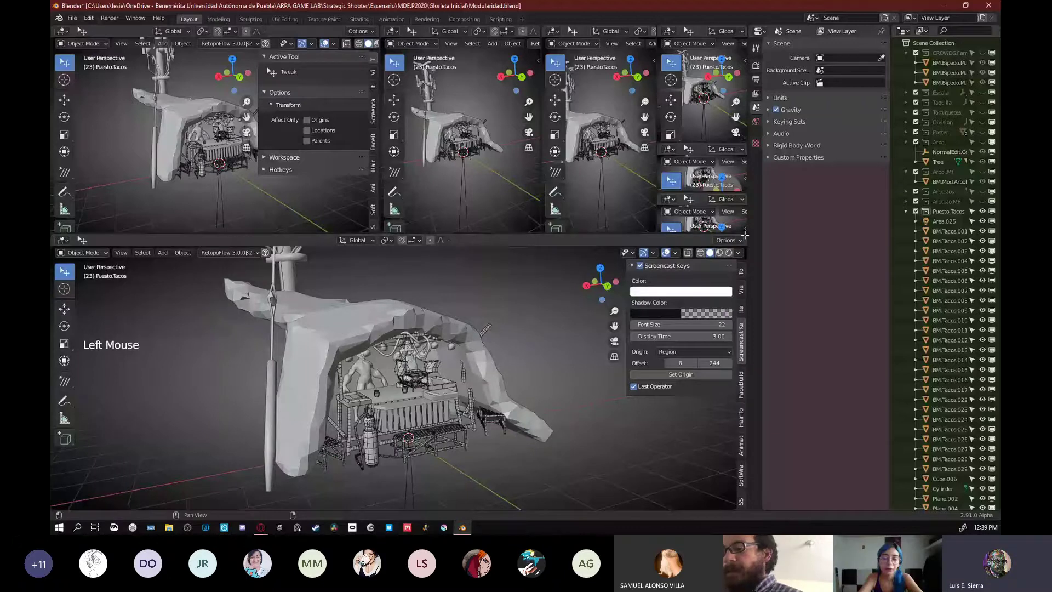
{"action": "left_click_drag", "start_coordinate": [746, 234], "coordinate": [427, 235]}
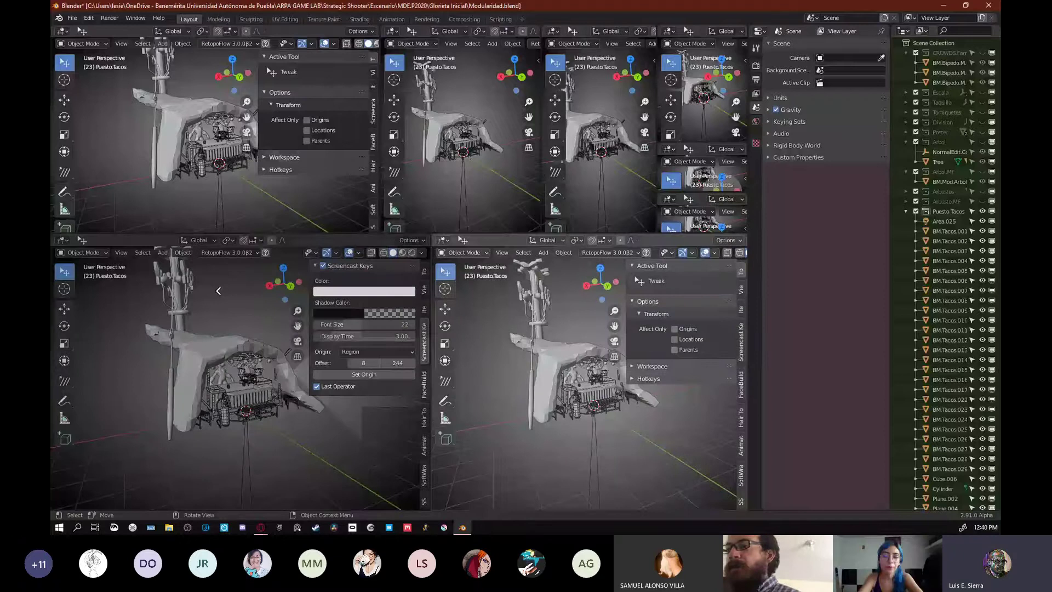
{"action": "left_click", "coordinate": [218, 291]}
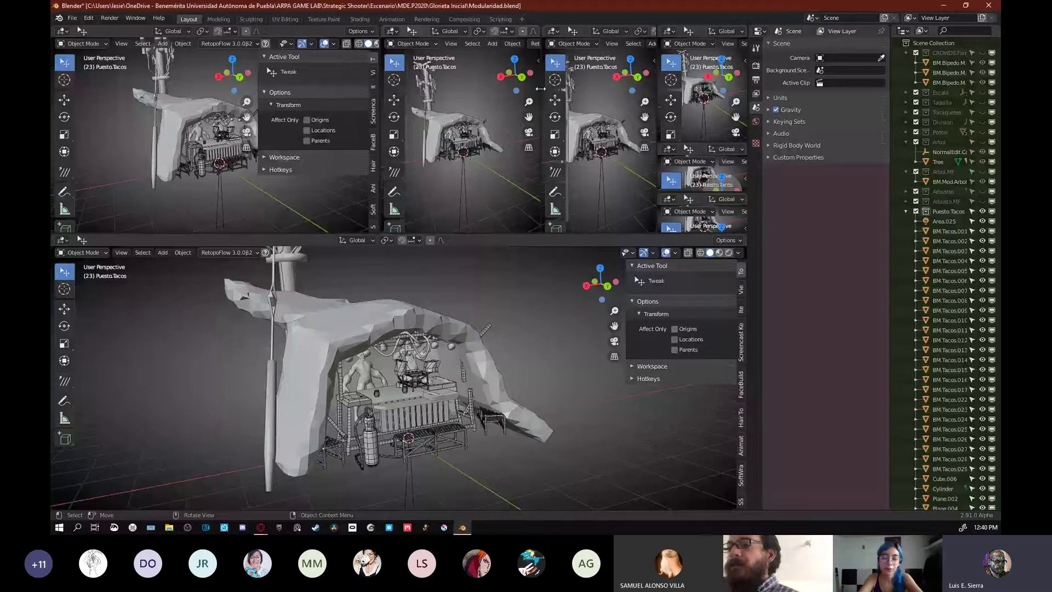
{"action": "right_click", "coordinate": [540, 89]}
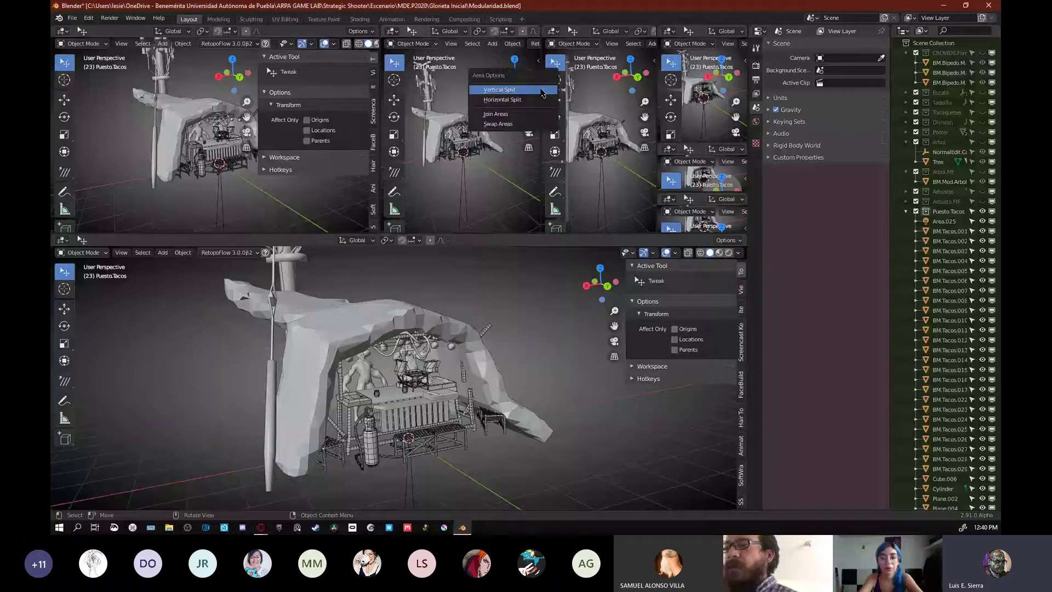
{"action": "left_click", "coordinate": [540, 91]}
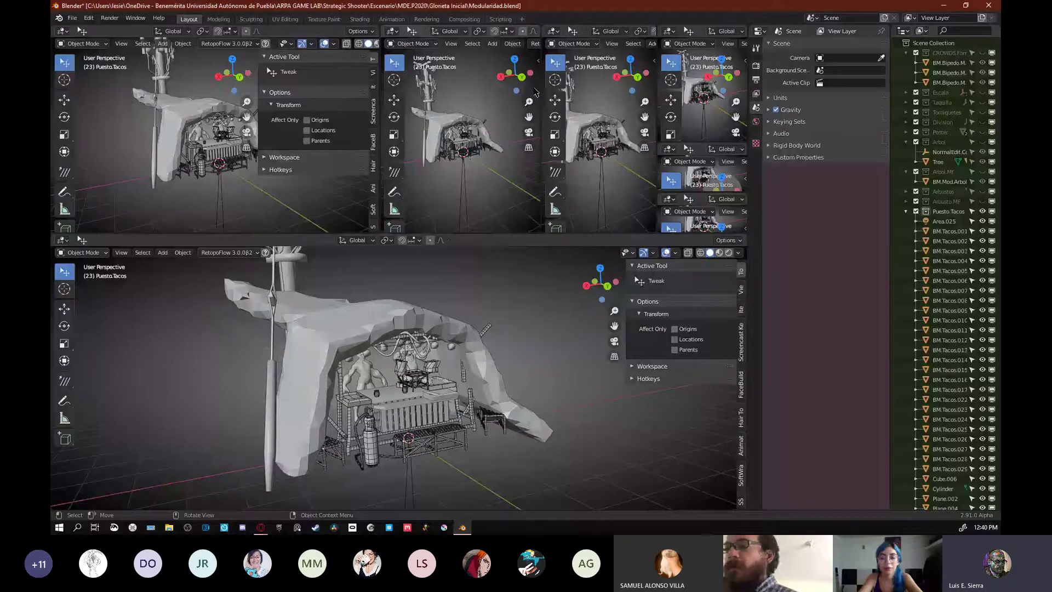
- Display the middle upper viewport in wireframe and swap it with the viewport beside it
{"action": "key", "text": "shift+z"}
{"action": "middle_click_drag", "start_coordinate": [468, 158], "coordinate": [469, 160]}
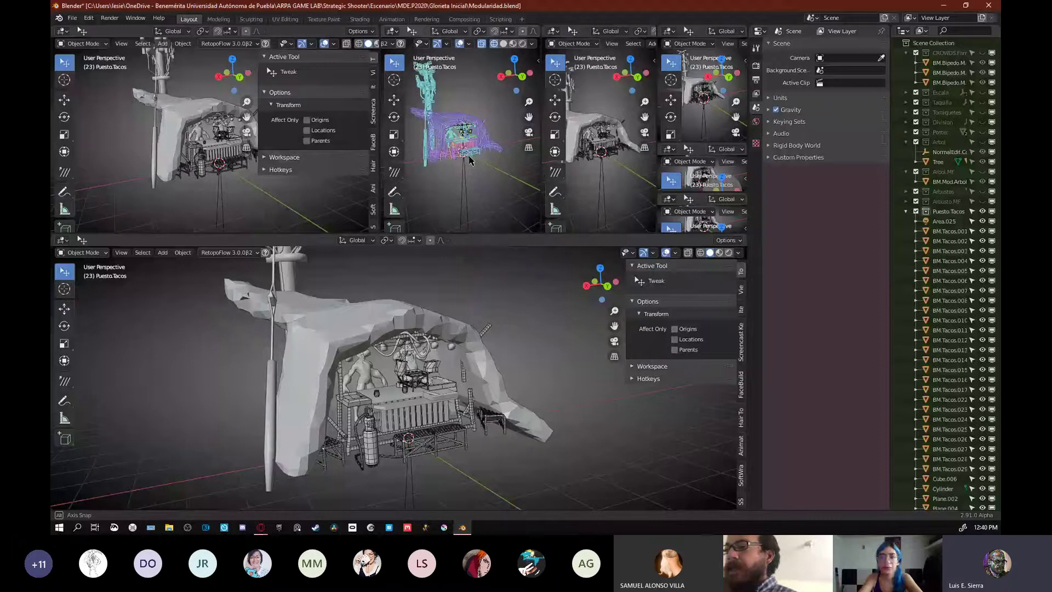
{"action": "scroll", "coordinate": [469, 160], "scroll_direction": "up", "scroll_amount": 3}
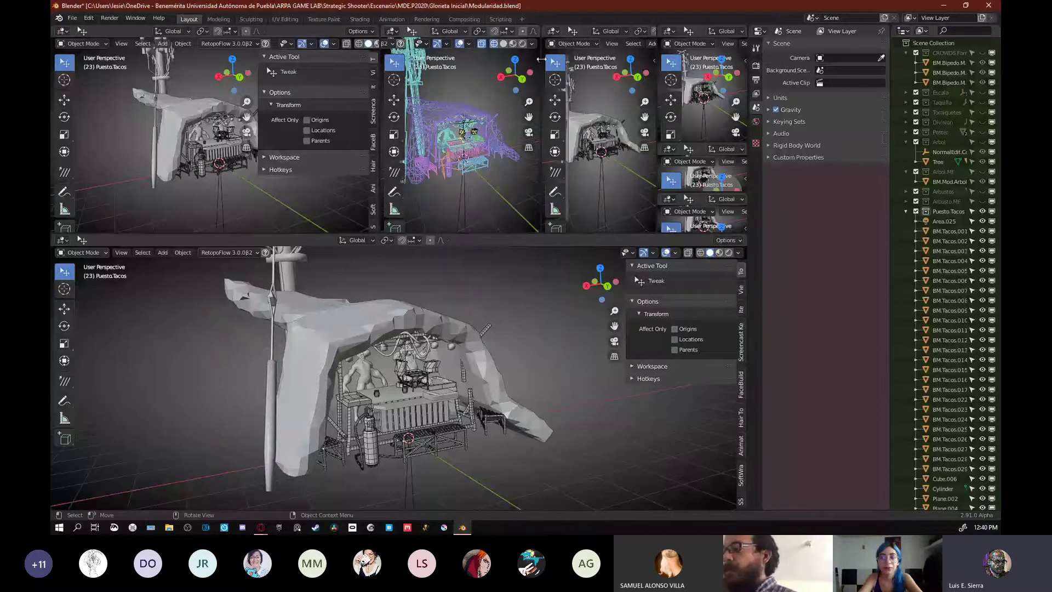
{"action": "left_click_drag", "start_coordinate": [539, 29], "coordinate": [585, 123], "text": "ctrl"}
{"action": "scroll", "coordinate": [585, 123], "scroll_direction": "up", "scroll_amount": 1}
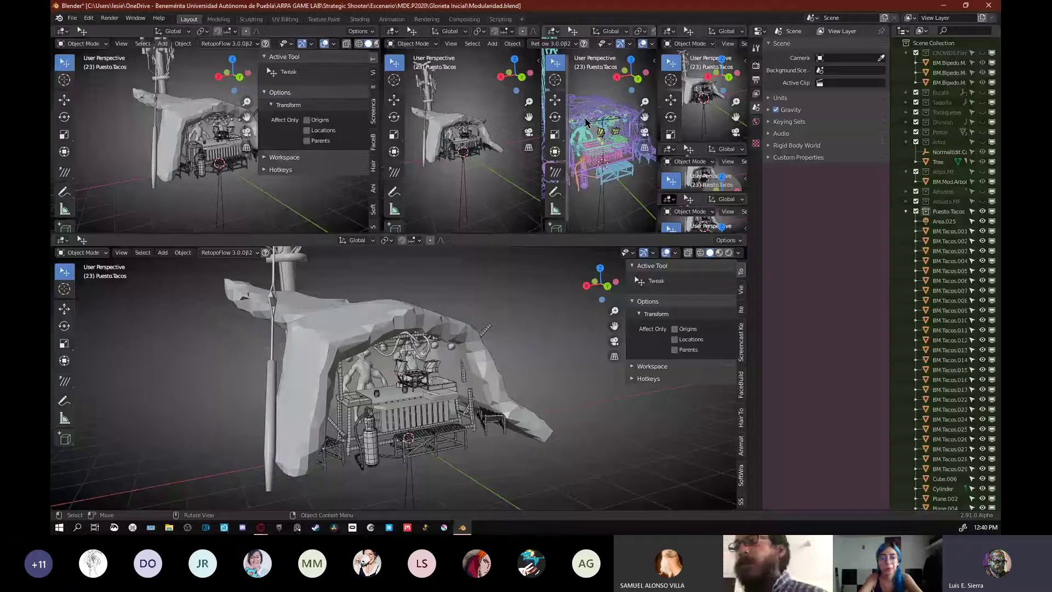
- Review the available editor types and change the middle upper area to a File Browser
{"action": "left_click", "coordinate": [391, 32]}
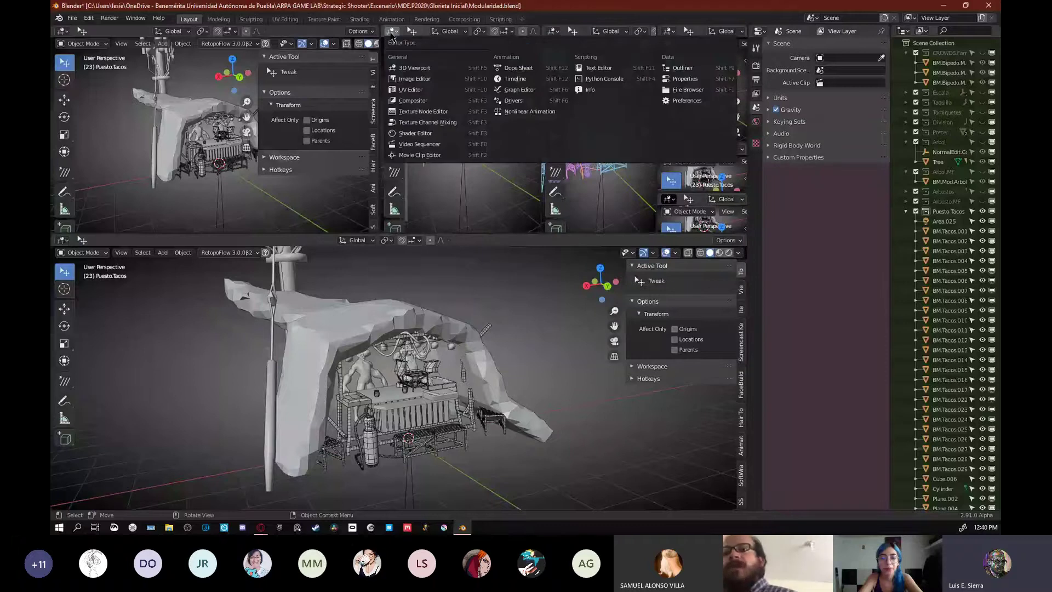
{"action": "left_click", "coordinate": [399, 32]}
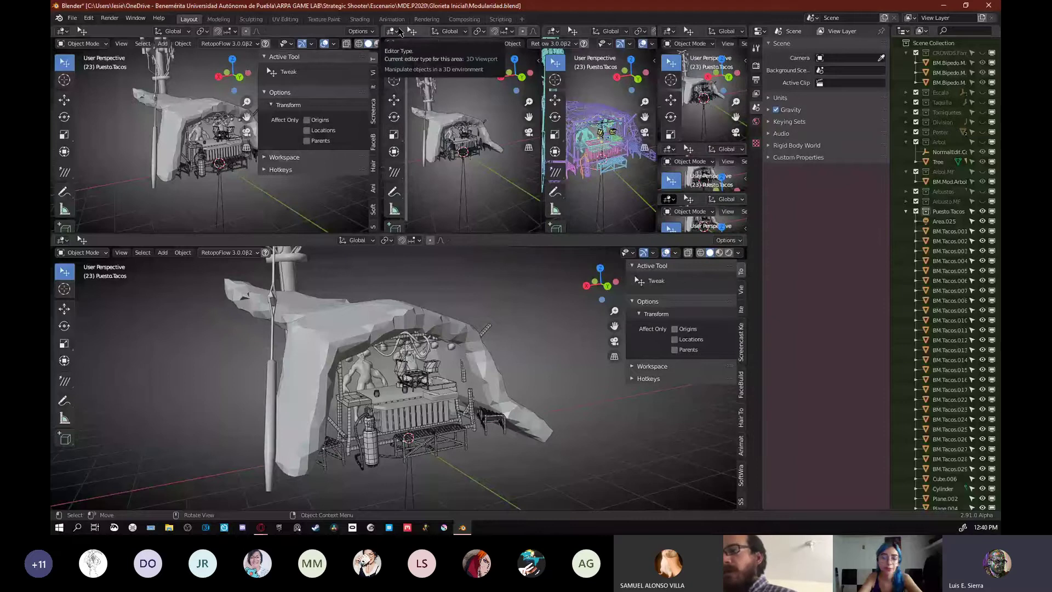
{"action": "left_click", "coordinate": [62, 31]}
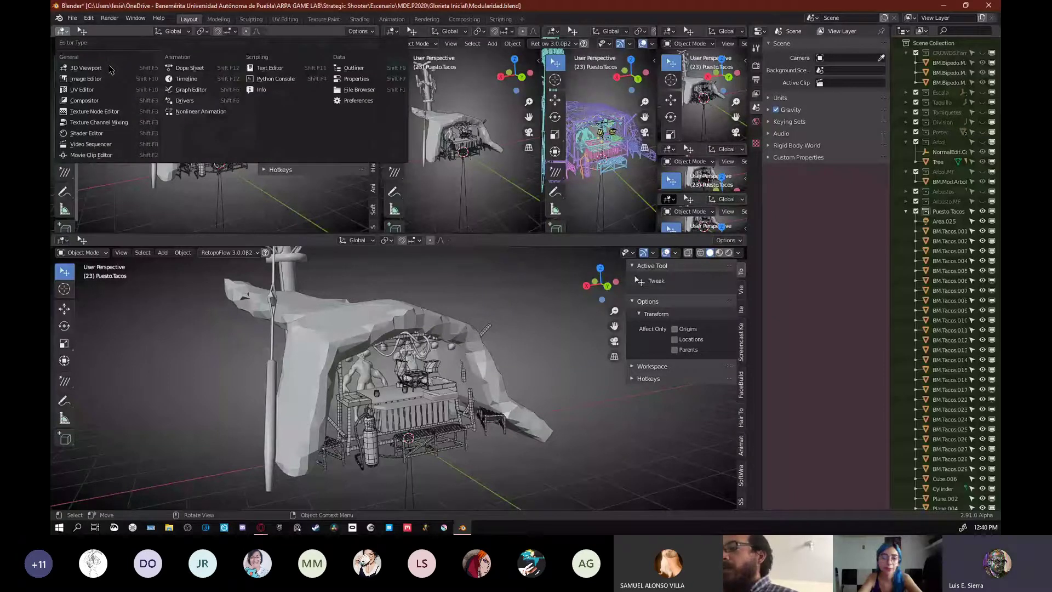
{"action": "left_click", "coordinate": [392, 31]}
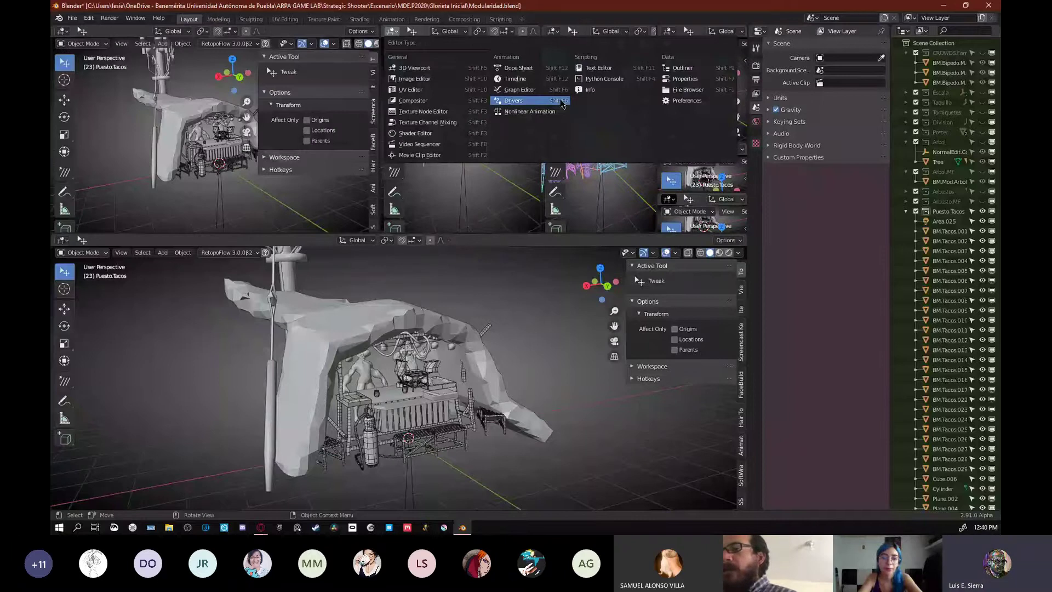
{"action": "key", "text": "shift+F1"}
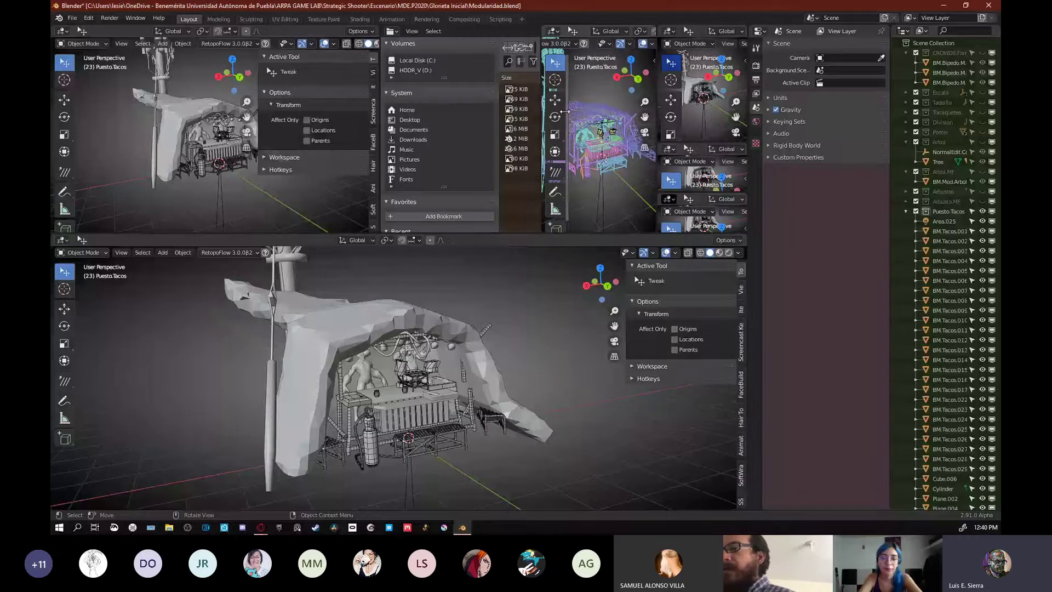
- Narrow the File Browser's volumes and bookmarks column and swap the browser with the adjacent larger 3D viewport
{"action": "left_click_drag", "start_coordinate": [564, 112], "coordinate": [453, 104]}
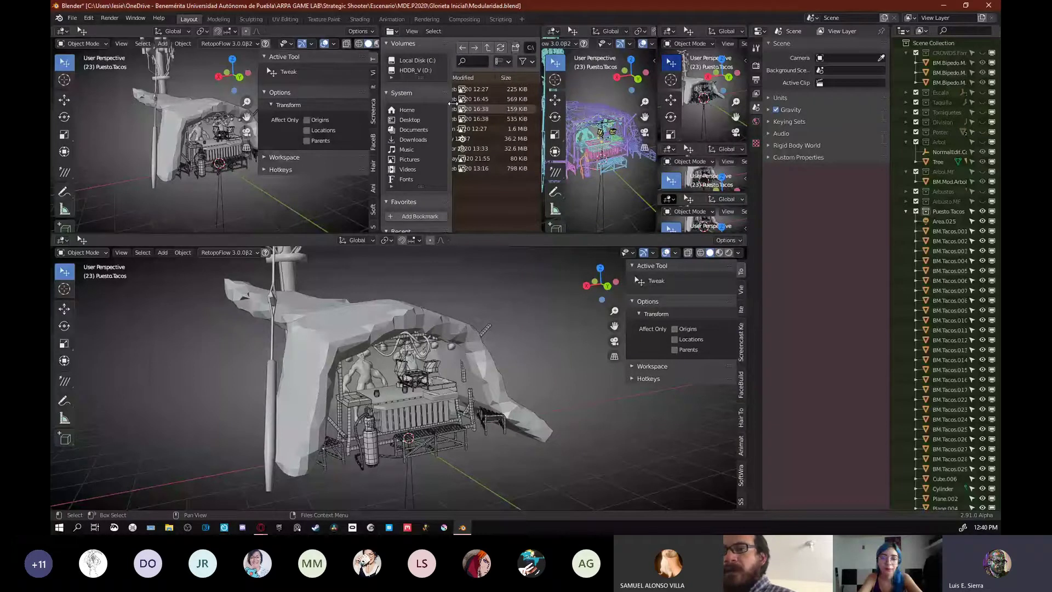
{"action": "left_click_drag", "start_coordinate": [453, 103], "coordinate": [457, 102]}
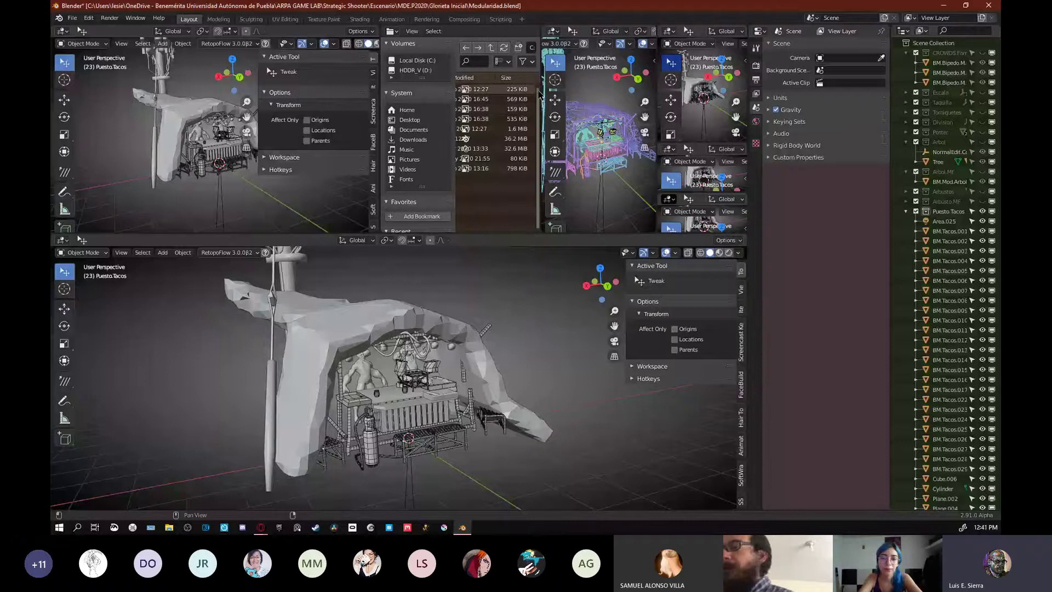
{"action": "left_click_drag", "start_coordinate": [383, 229], "coordinate": [380, 209], "text": "ctrl"}
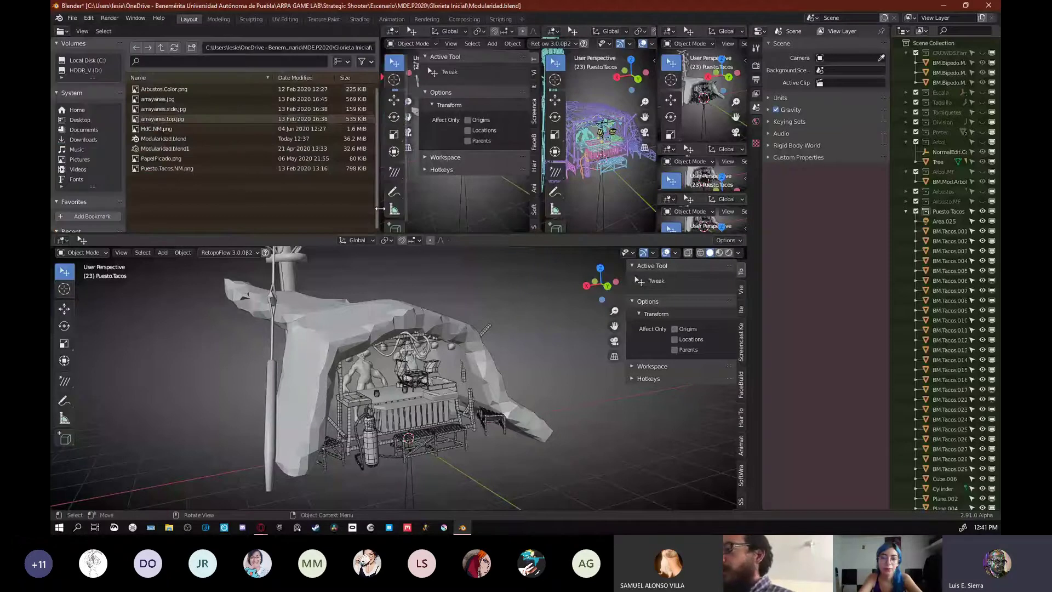
- Join the File Browser and solid viewport areas into the wireframe viewport, and merge two of the small stacked viewports
{"action": "left_click_drag", "start_coordinate": [383, 30], "coordinate": [350, 38]}
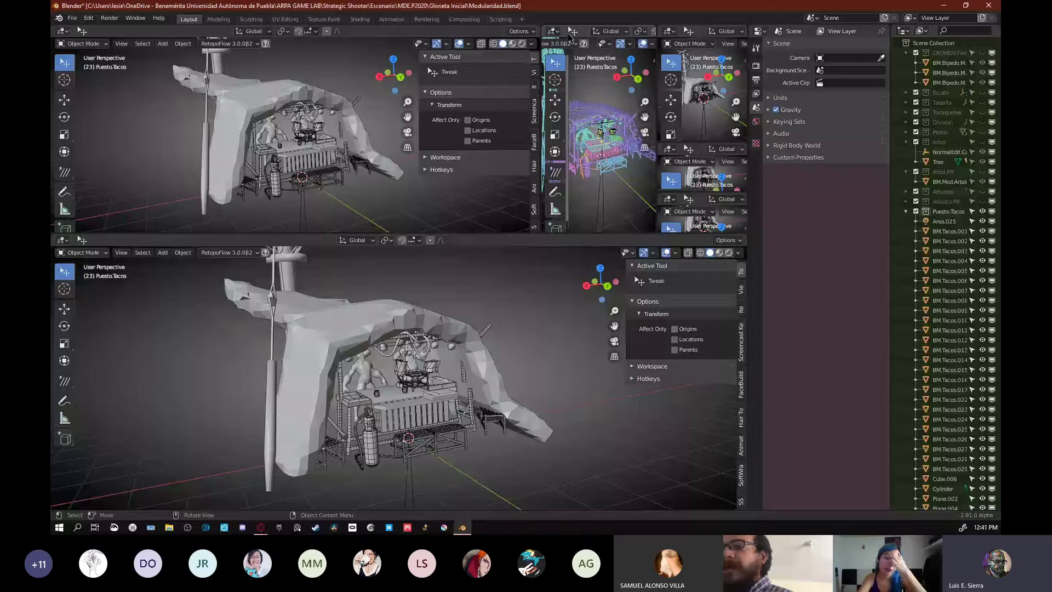
{"action": "left_click_drag", "start_coordinate": [545, 29], "coordinate": [515, 39]}
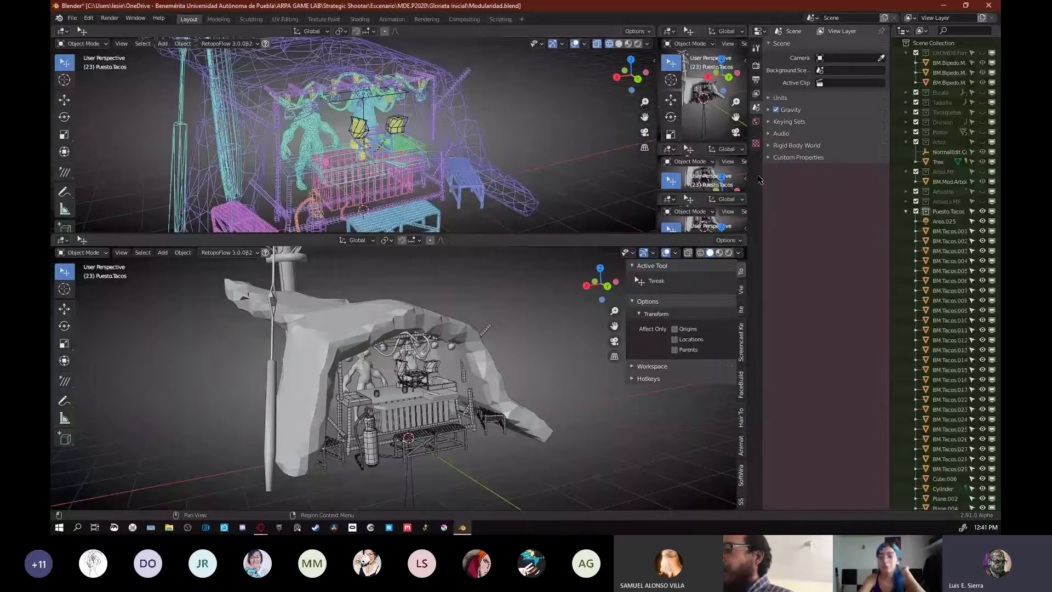
{"action": "left_click_drag", "start_coordinate": [729, 195], "coordinate": [728, 181]}
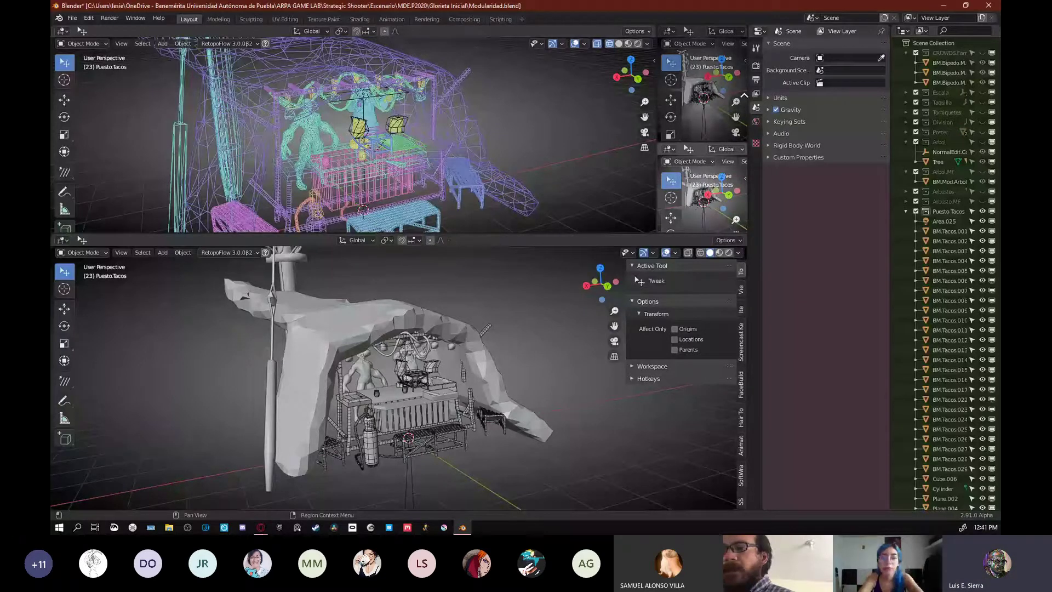
- Join the remaining small viewports into the large upper wireframe viewport
{"action": "left_click_drag", "start_coordinate": [744, 95], "coordinate": [570, 240]}
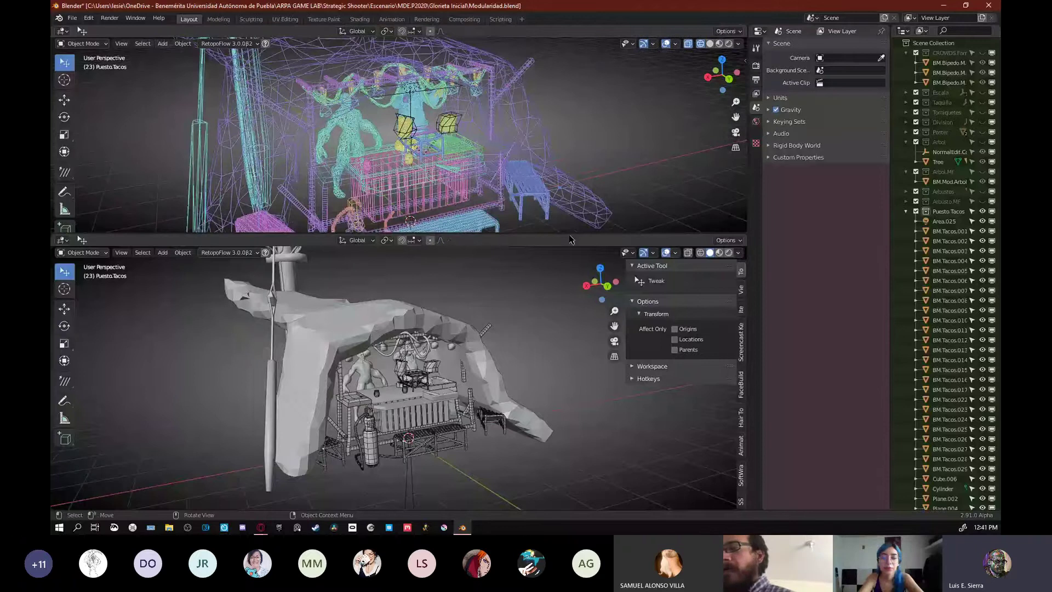
{"action": "scroll", "coordinate": [490, 121], "scroll_direction": "down", "scroll_amount": 2}
{"action": "left_click", "coordinate": [489, 121]}
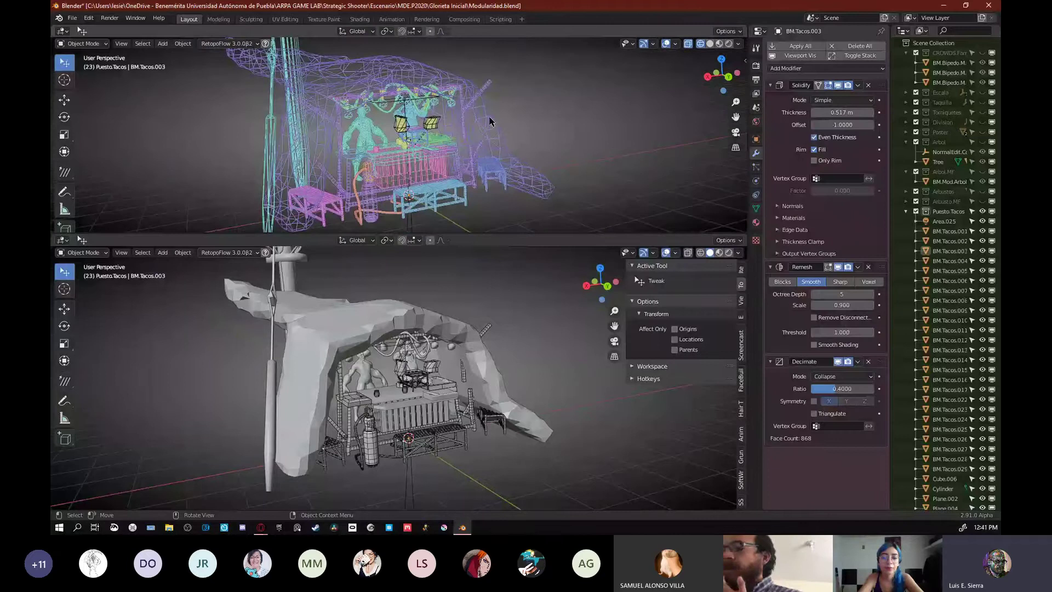
- Try the Object and Single wireframe colours in the upper viewport's shading options, keeping wireframe display
{"action": "mouse_move", "coordinate": [489, 121]}
{"action": "middle_mouse_down"}
{"action": "mouse_move", "coordinate": [510, 135]}
{"action": "mouse_move", "coordinate": [466, 135]}
{"action": "middle_mouse_up"}
{"action": "left_click", "coordinate": [738, 43]}
{"action": "left_click", "coordinate": [736, 91]}
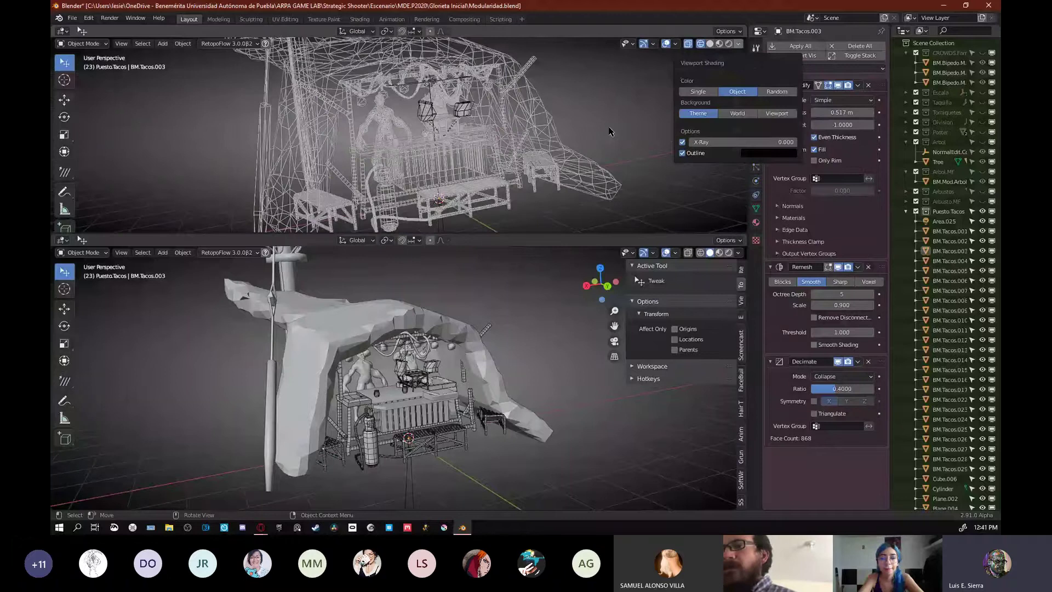
{"action": "middle_click_drag", "start_coordinate": [609, 132], "coordinate": [715, 56]}
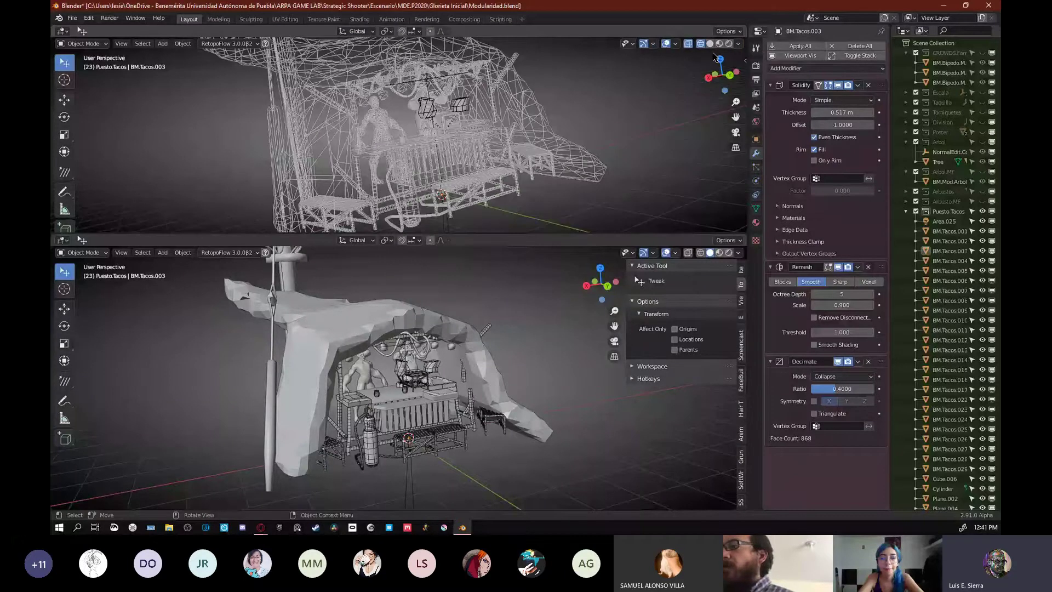
{"action": "middle_click_drag", "start_coordinate": [715, 57], "coordinate": [529, 141]}
{"action": "key", "text": "z"}
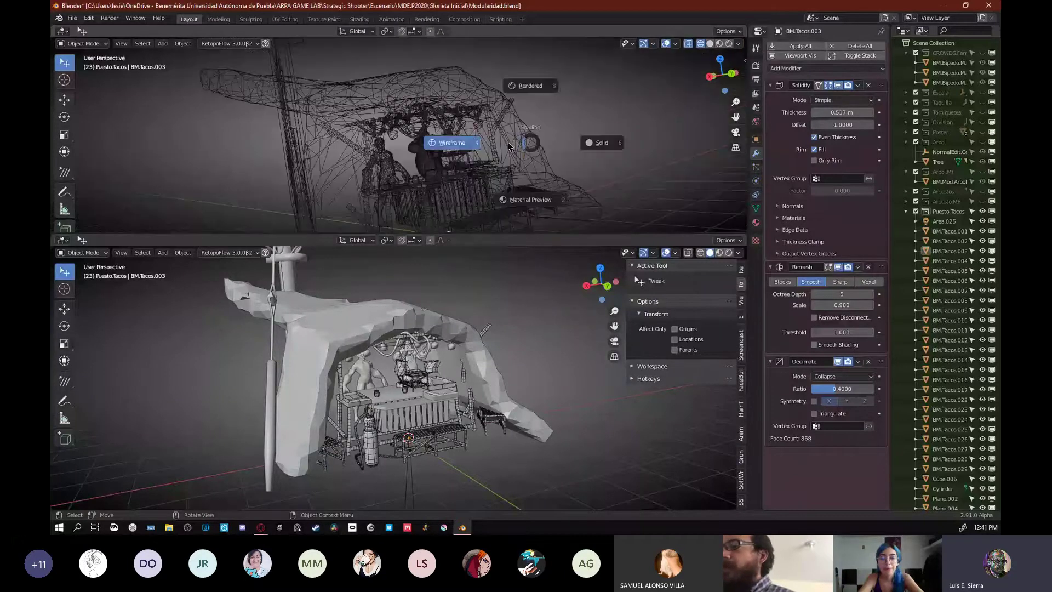
{"action": "left_click", "coordinate": [447, 141]}
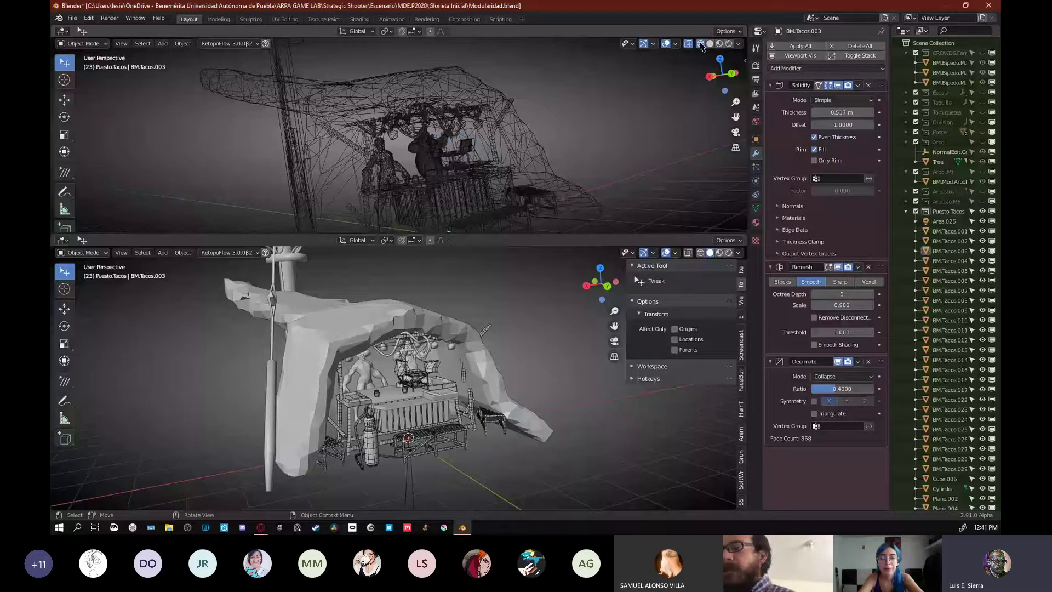
- Switch the upper viewport to solid shading and inspect the taco stand
{"action": "left_click", "coordinate": [710, 44]}
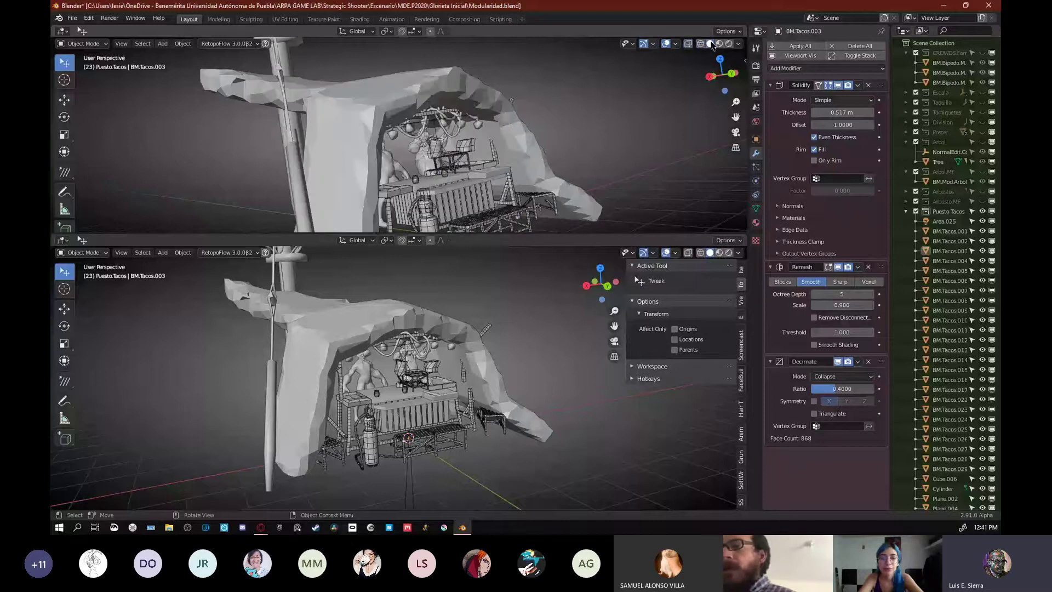
{"action": "middle_click_drag", "start_coordinate": [581, 104], "coordinate": [513, 121]}
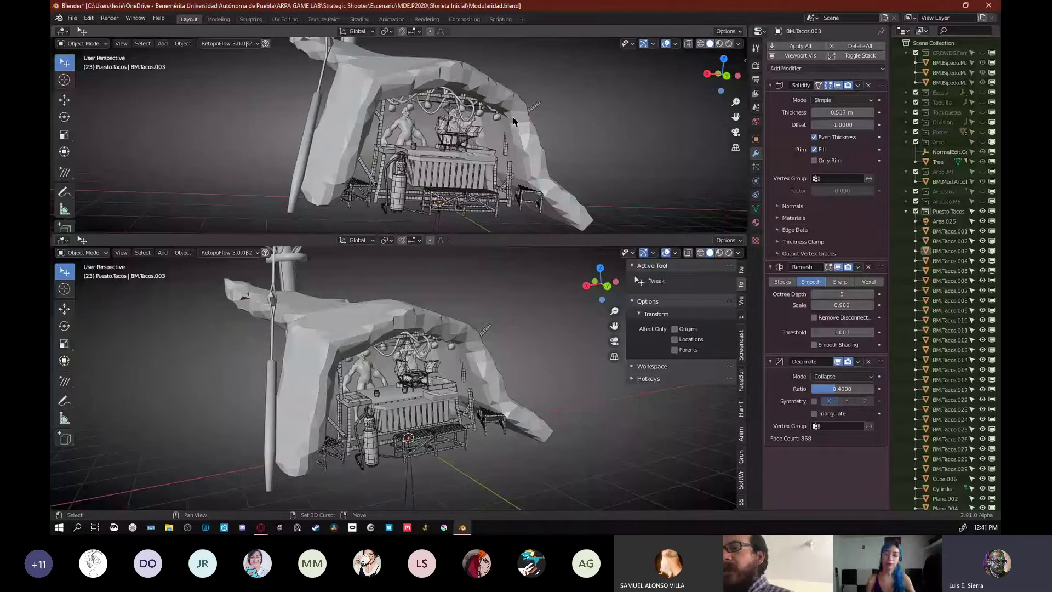
{"action": "scroll", "coordinate": [513, 121], "scroll_direction": "up", "scroll_amount": 2}
{"action": "middle_click_drag", "start_coordinate": [455, 138], "coordinate": [440, 136]}
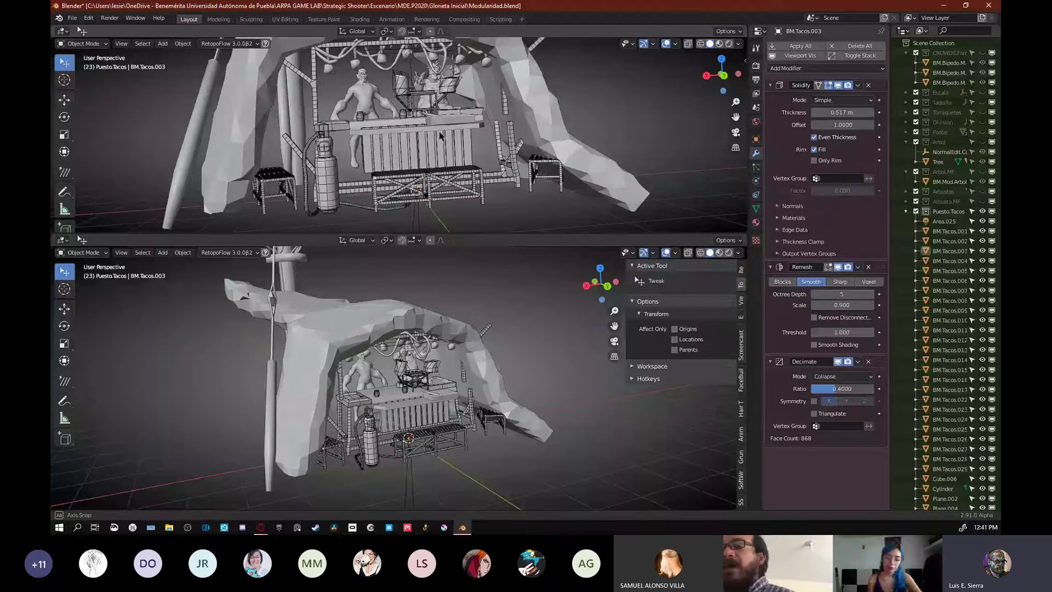
- Return the upper viewport to wireframe display and save the file
{"action": "key", "text": "shift+z"}
{"action": "middle_click_drag", "start_coordinate": [439, 136], "coordinate": [304, 125]}
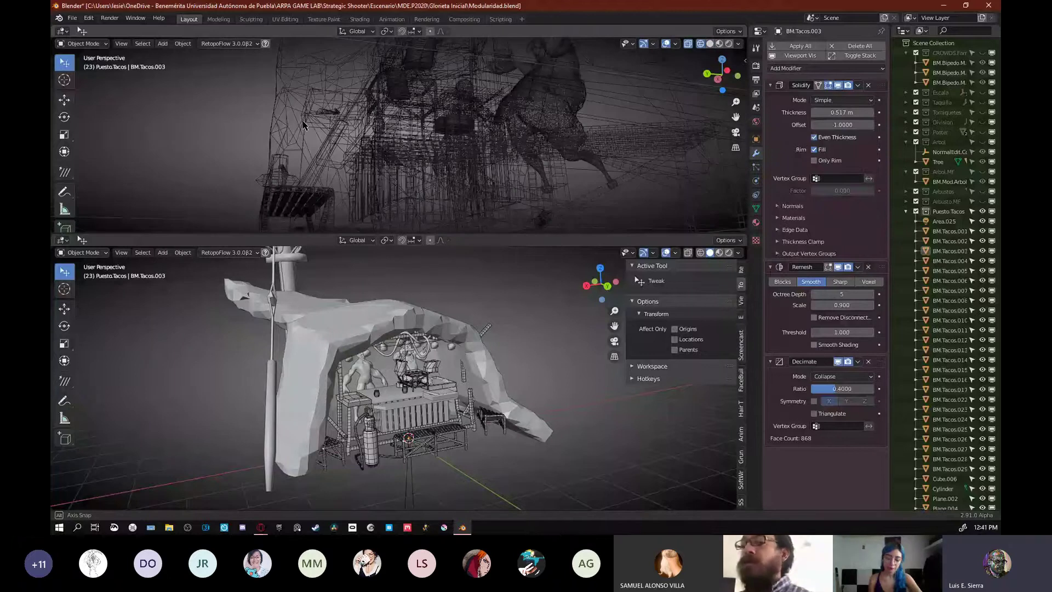
{"action": "middle_click_drag", "start_coordinate": [303, 125], "coordinate": [449, 149]}
{"action": "key", "text": "ctrl+s"}
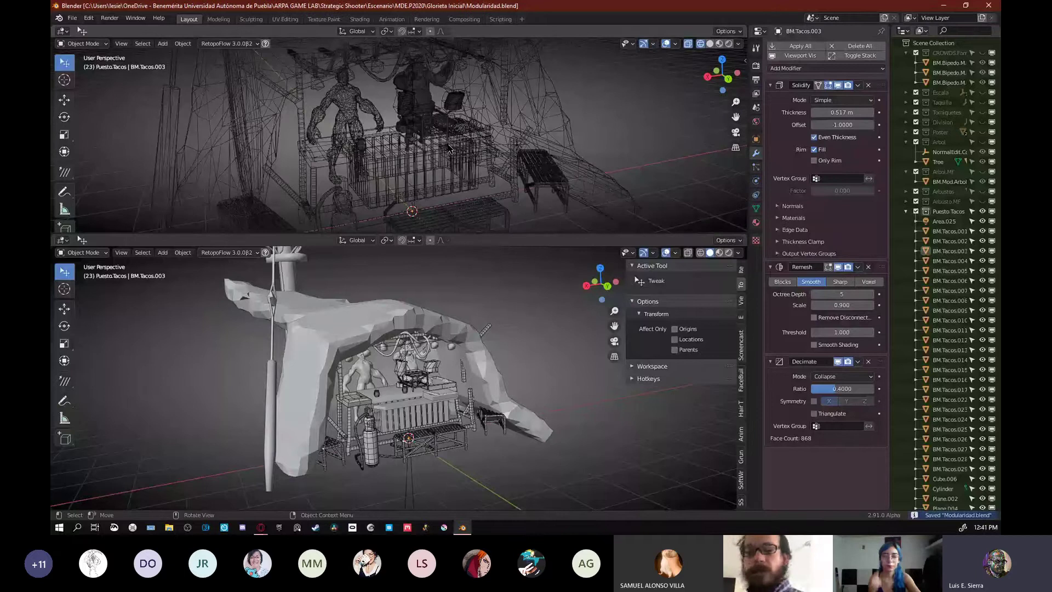
- Set the upper viewport's wireframe colour to Random
{"action": "middle_click_drag", "start_coordinate": [450, 149], "coordinate": [495, 129]}
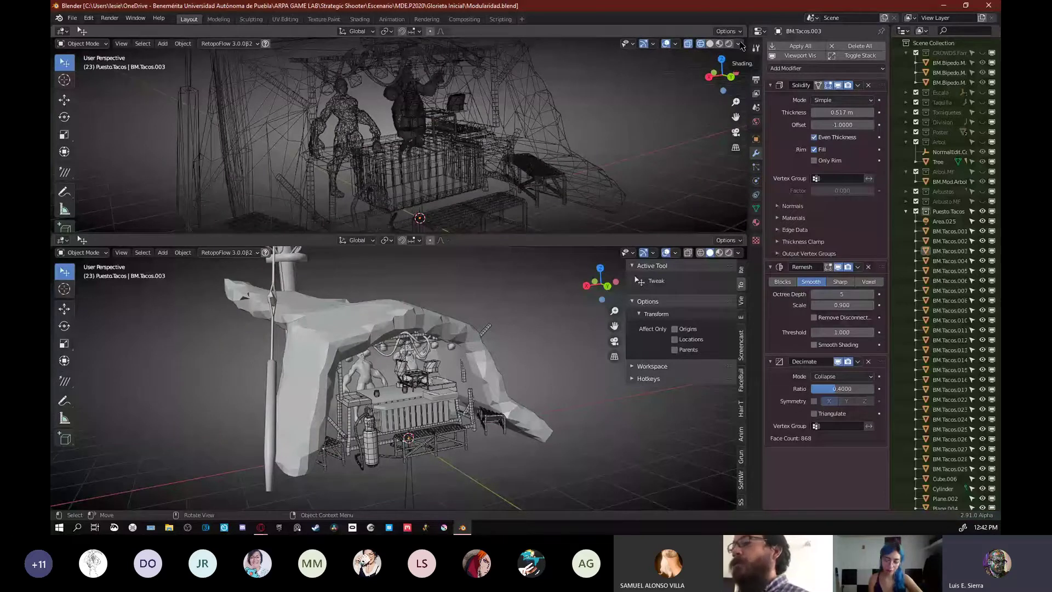
{"action": "left_click", "coordinate": [740, 45]}
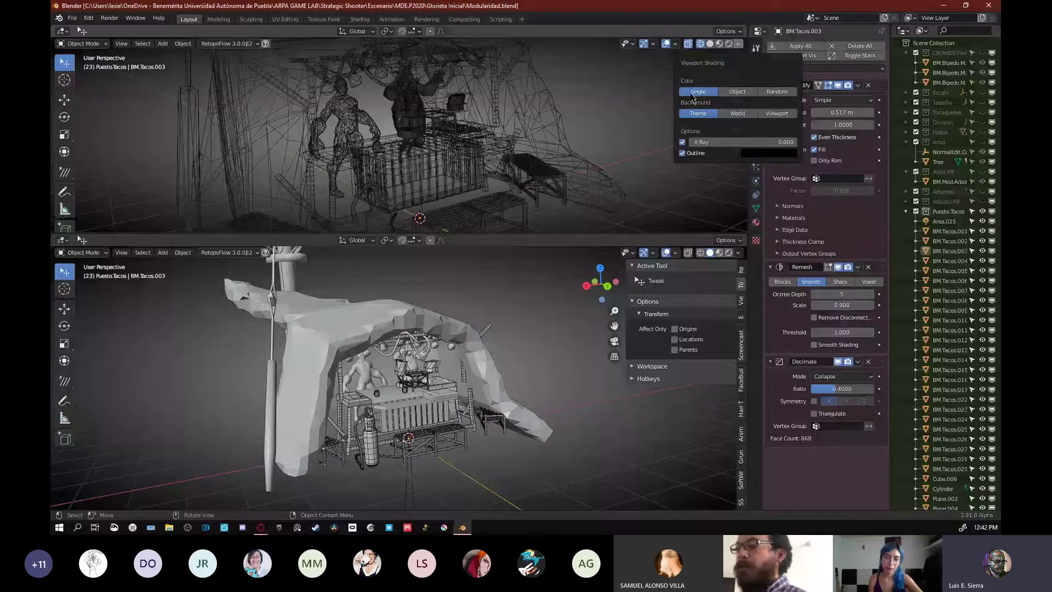
{"action": "left_click", "coordinate": [784, 92]}
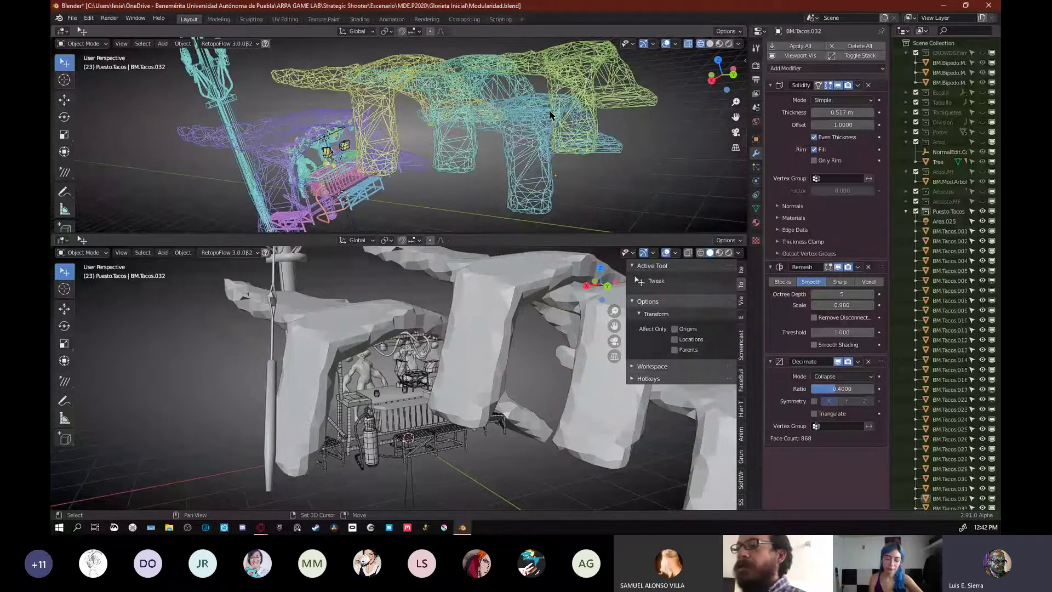
- Select the copies of the large arched canopy beside the taco stand and delete them
{"action": "left_click", "coordinate": [550, 115], "text": "shift"}
{"action": "left_click", "coordinate": [394, 109], "text": "shift"}
{"action": "left_click", "coordinate": [433, 124], "text": "shift"}
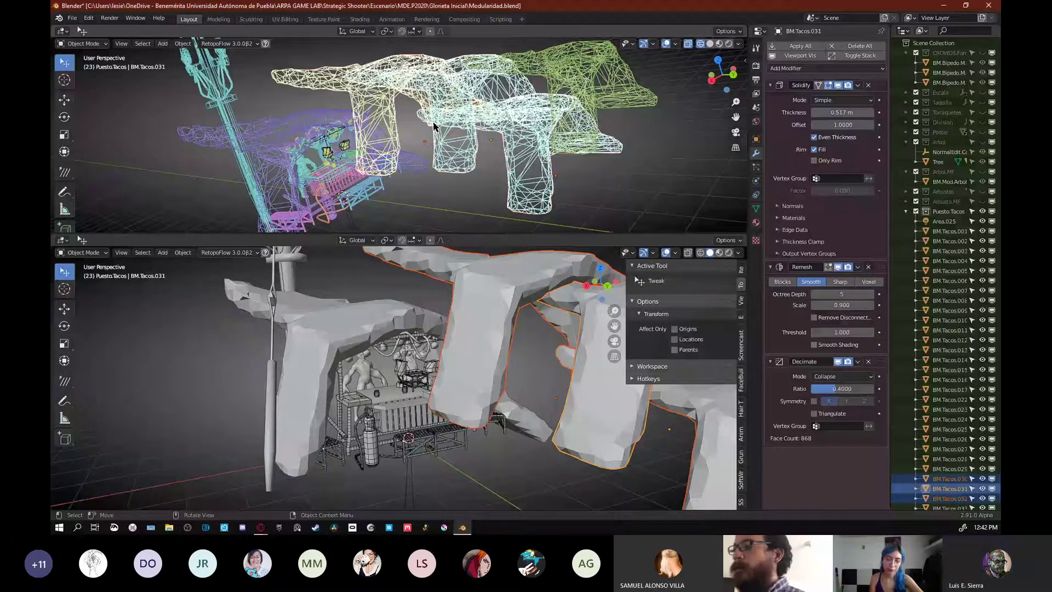
{"action": "key", "text": "Delete"}
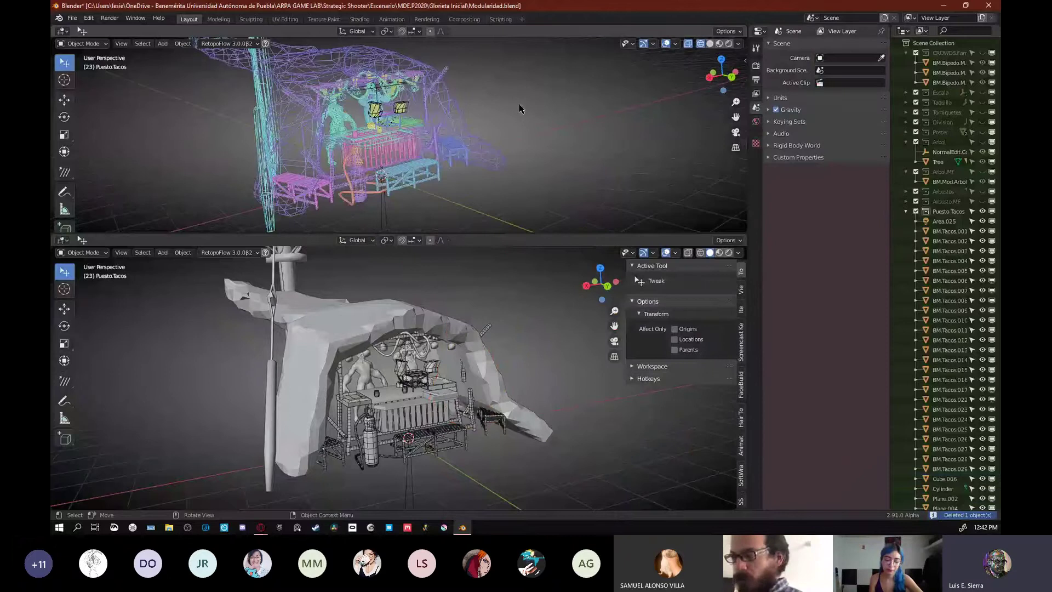
- Switch the upper viewport to solid shading and open its viewport shading options
{"action": "left_click", "coordinate": [710, 43]}
{"action": "left_click", "coordinate": [738, 44]}
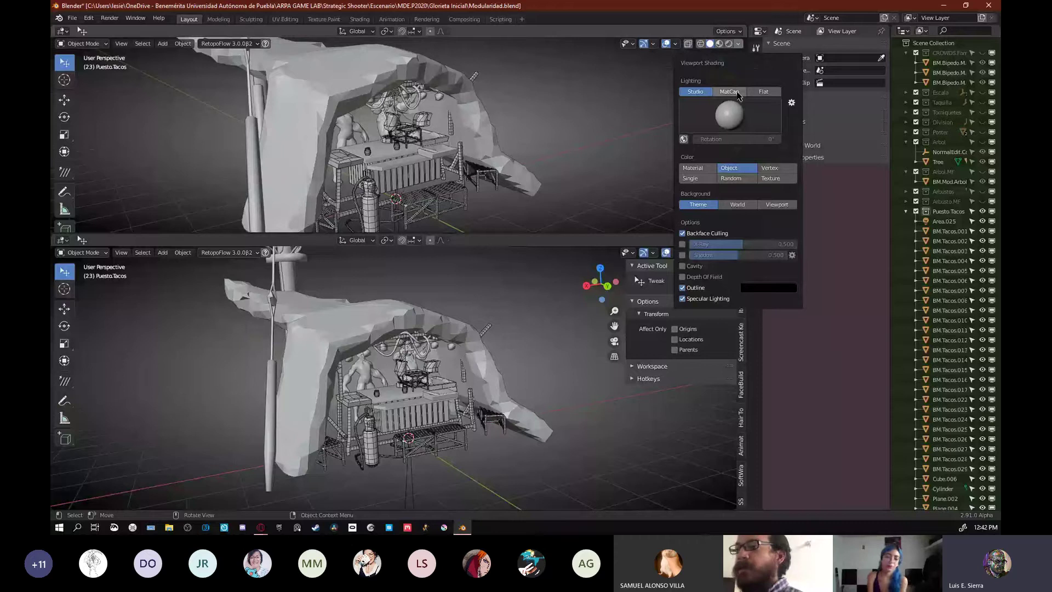
{"action": "mouse_move", "coordinate": [486, 154]}
{"action": "middle_mouse_down"}
{"action": "mouse_move", "coordinate": [386, 157]}
{"action": "mouse_move", "coordinate": [399, 170]}
{"action": "middle_mouse_up"}
- Select the arched canopy and enable Smooth Shading in its Remesh modifier
{"action": "left_click", "coordinate": [504, 146]}
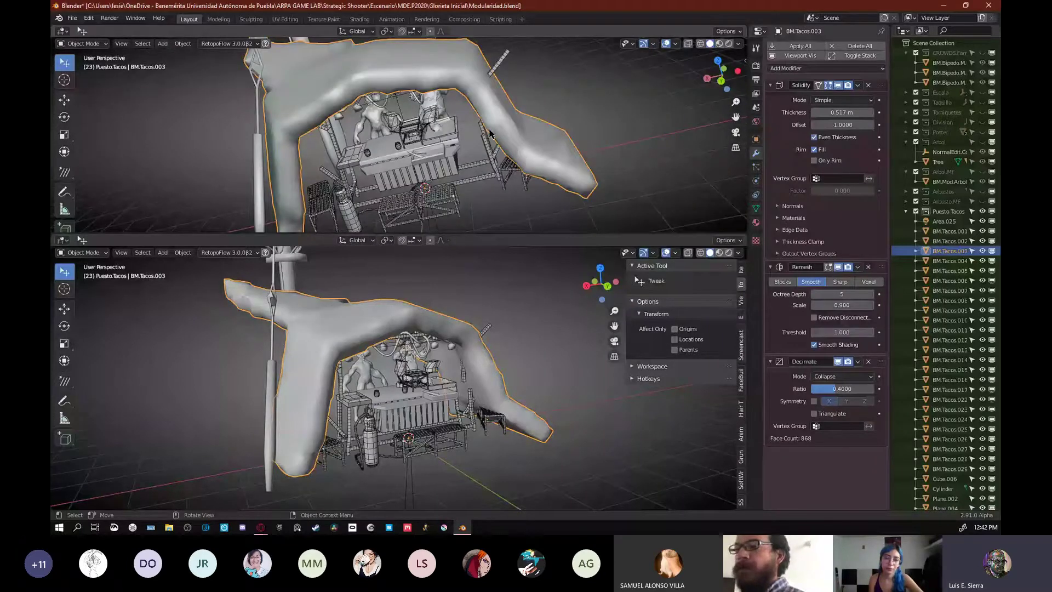
{"action": "middle_click_drag", "start_coordinate": [490, 133], "coordinate": [570, 109]}
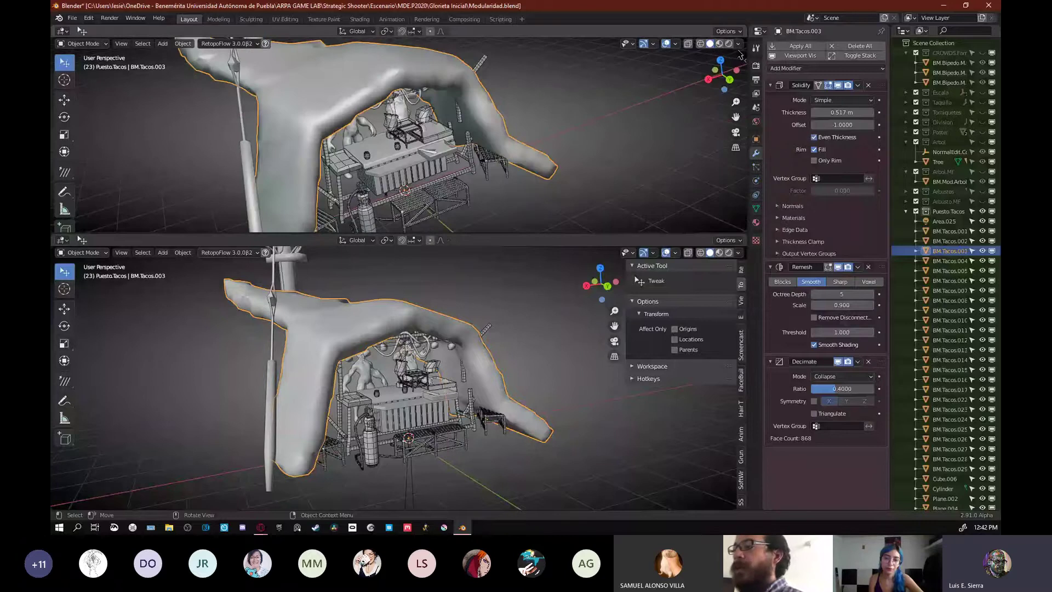
{"action": "mouse_move", "coordinate": [740, 53]}
{"action": "middle_mouse_down"}
{"action": "mouse_move", "coordinate": [419, 144]}
{"action": "mouse_move", "coordinate": [570, 144]}
{"action": "middle_mouse_up"}
- Light the upper viewport with the glossy red MatCap
{"action": "left_click", "coordinate": [738, 43]}
{"action": "left_click", "coordinate": [729, 115]}
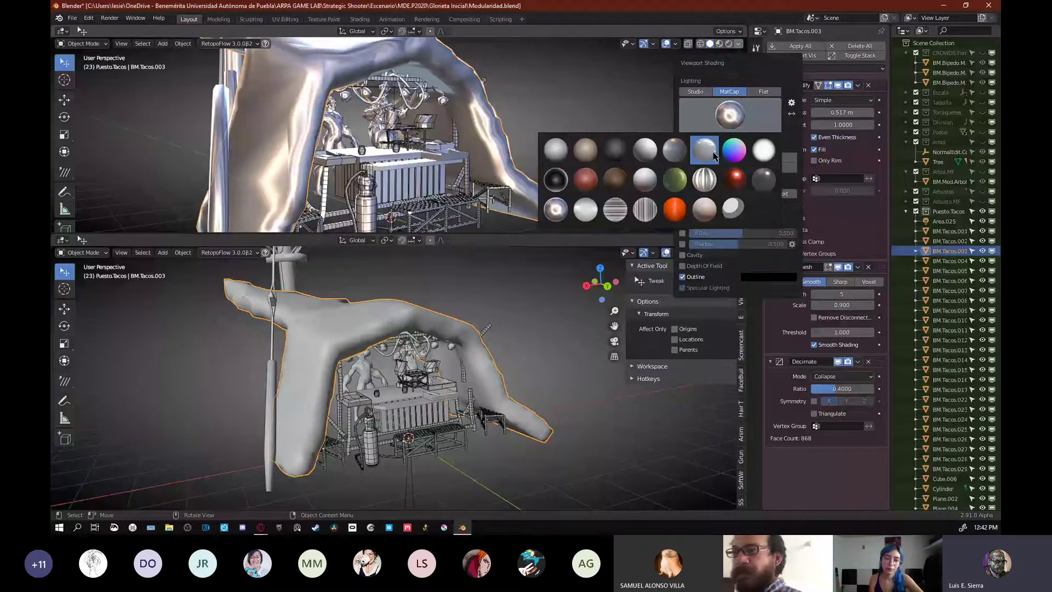
{"action": "left_click", "coordinate": [733, 179]}
{"action": "middle_click_drag", "start_coordinate": [631, 131], "coordinate": [480, 125]}
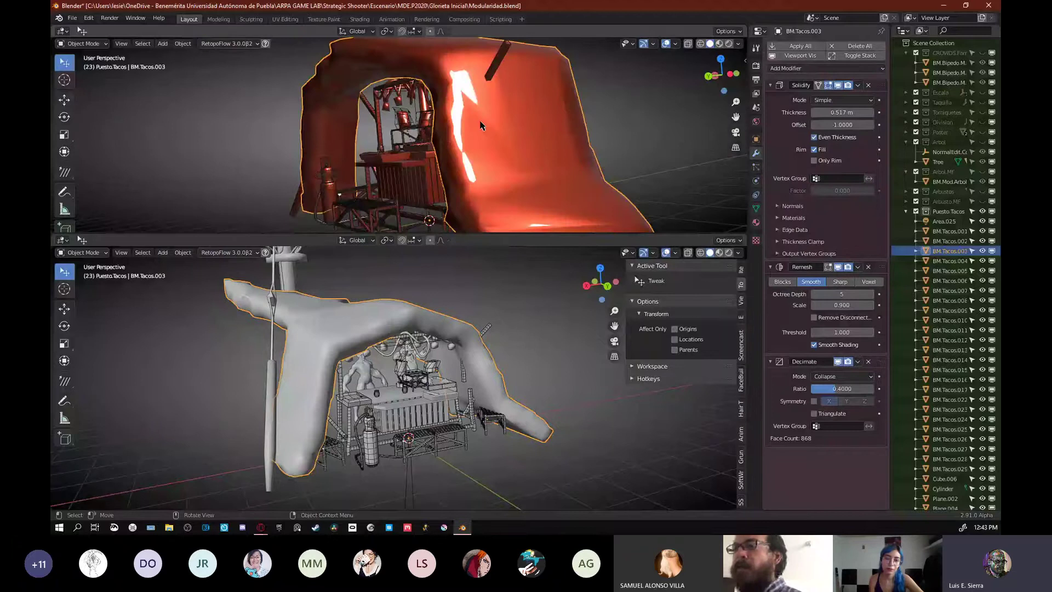
{"action": "mouse_move", "coordinate": [480, 126]}
{"action": "middle_mouse_down"}
{"action": "mouse_move", "coordinate": [471, 125]}
{"action": "mouse_move", "coordinate": [480, 139]}
{"action": "middle_mouse_up"}
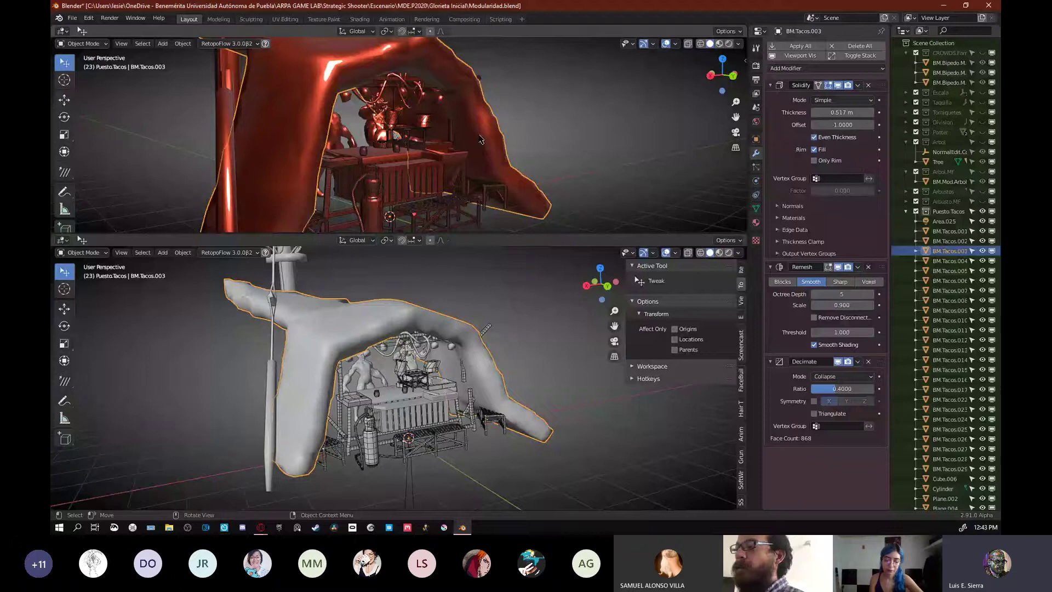
- Set the upper viewport's solid shading colour to Random and deselect the canopy
{"action": "left_click", "coordinate": [738, 43]}
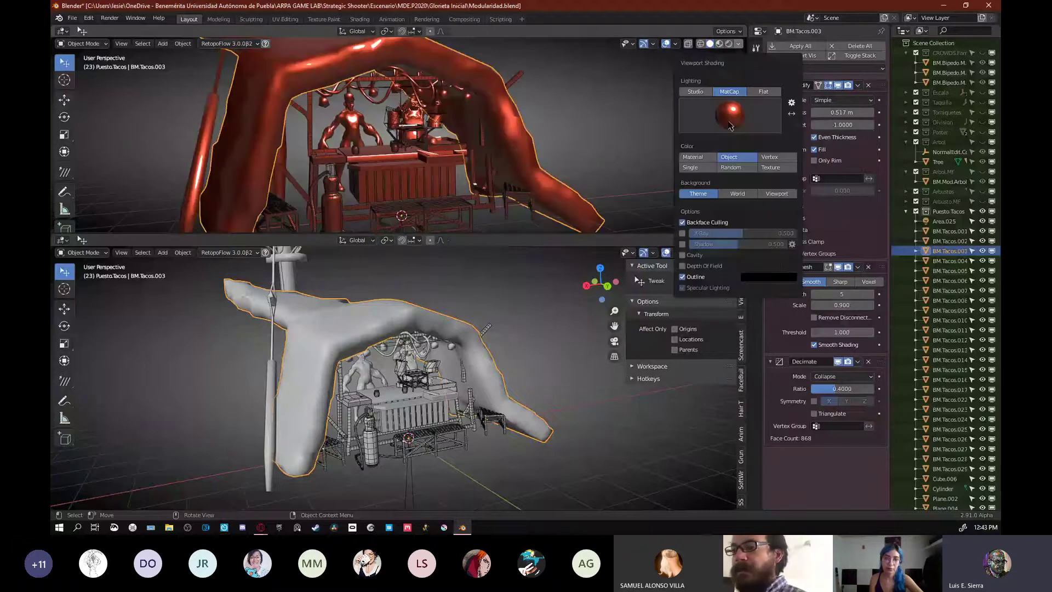
{"action": "middle_click_drag", "start_coordinate": [548, 137], "coordinate": [448, 142]}
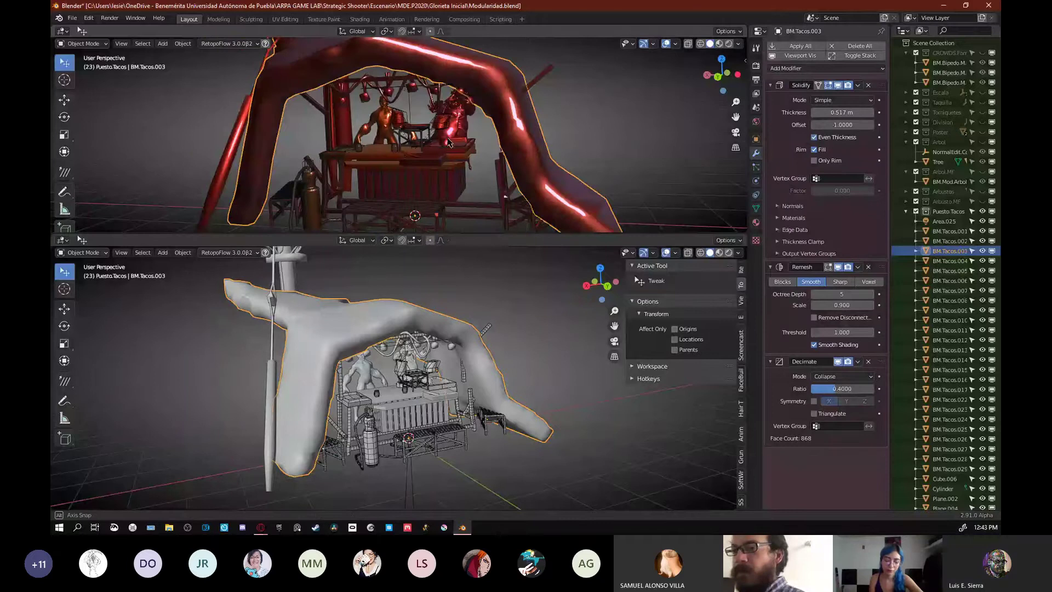
{"action": "middle_click_drag", "start_coordinate": [448, 139], "coordinate": [389, 160]}
{"action": "left_click", "coordinate": [389, 160]}
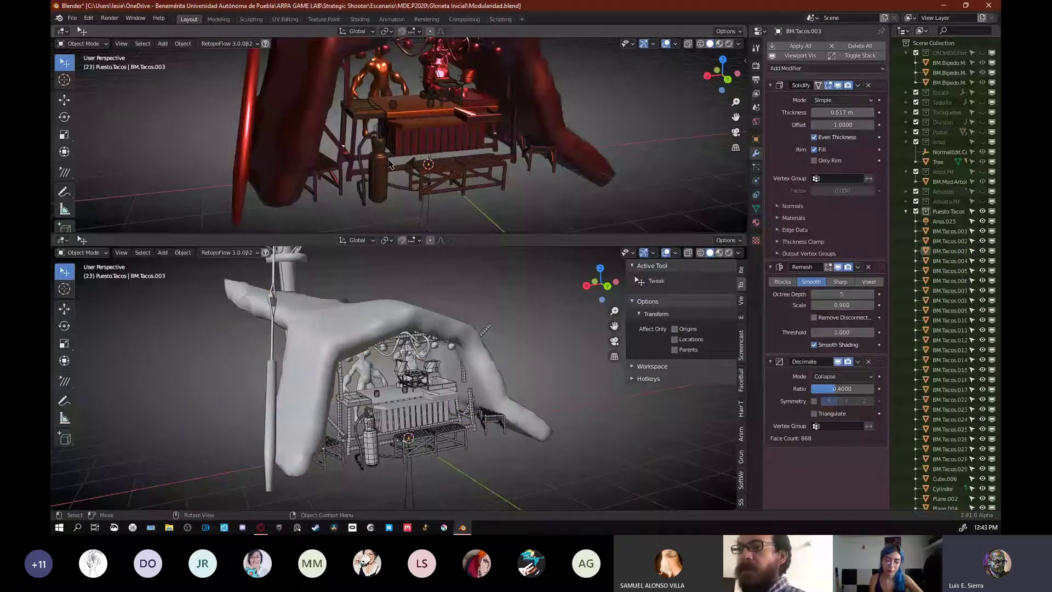
- Duplicate the gas tank in front of the stand and move the copy about 0.51 m along the Y axis
{"action": "left_click", "coordinate": [383, 163]}
{"action": "key", "text": "KP_Decimal"}
{"action": "middle_click_drag", "start_coordinate": [383, 163], "coordinate": [440, 125]}
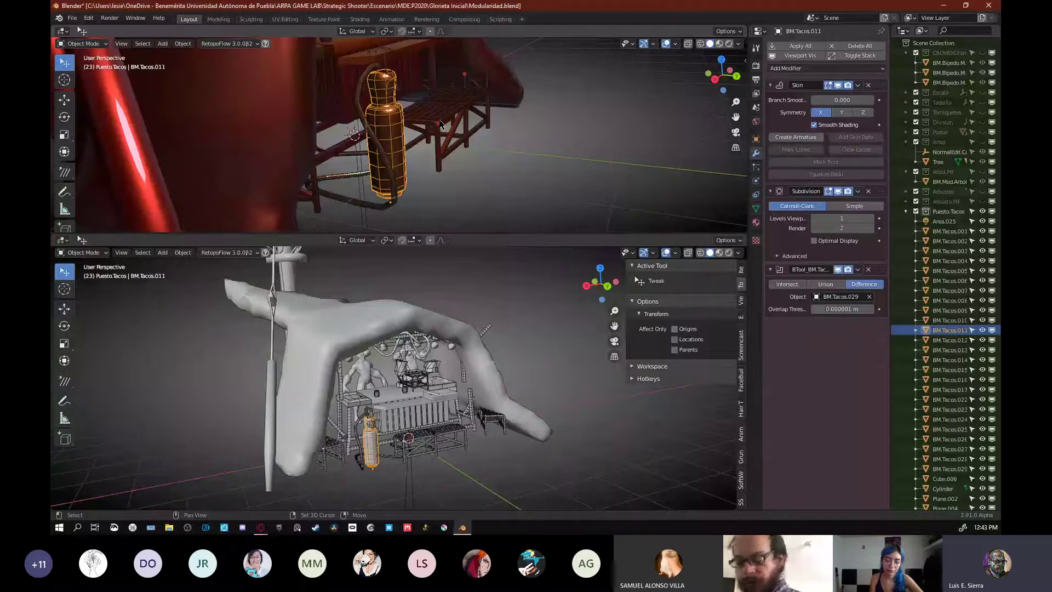
{"action": "middle_click_drag", "start_coordinate": [440, 125], "coordinate": [409, 128], "text": "shift"}
{"action": "middle_click_drag", "start_coordinate": [409, 128], "coordinate": [411, 135]}
{"action": "key", "text": "shift+d"}
{"action": "key", "text": "y"}
{"action": "left_click", "coordinate": [468, 143]}
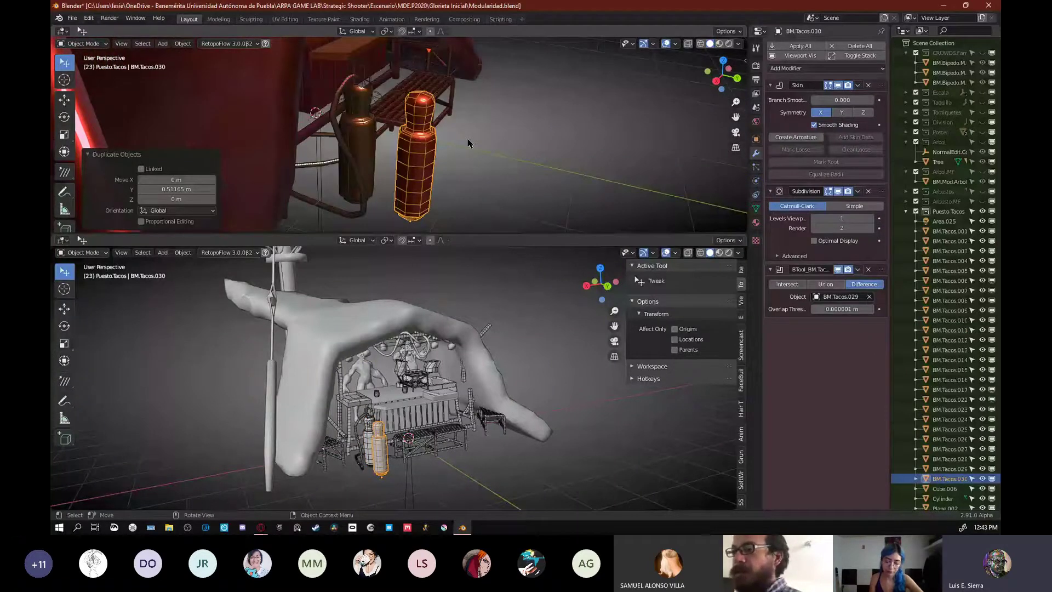
- Repeat the tank duplication five more times to extend the evenly spaced row
{"action": "key", "text": "shift+r"}
{"action": "key", "text": "shift+r"}
{"action": "key", "text": "shift+r"}
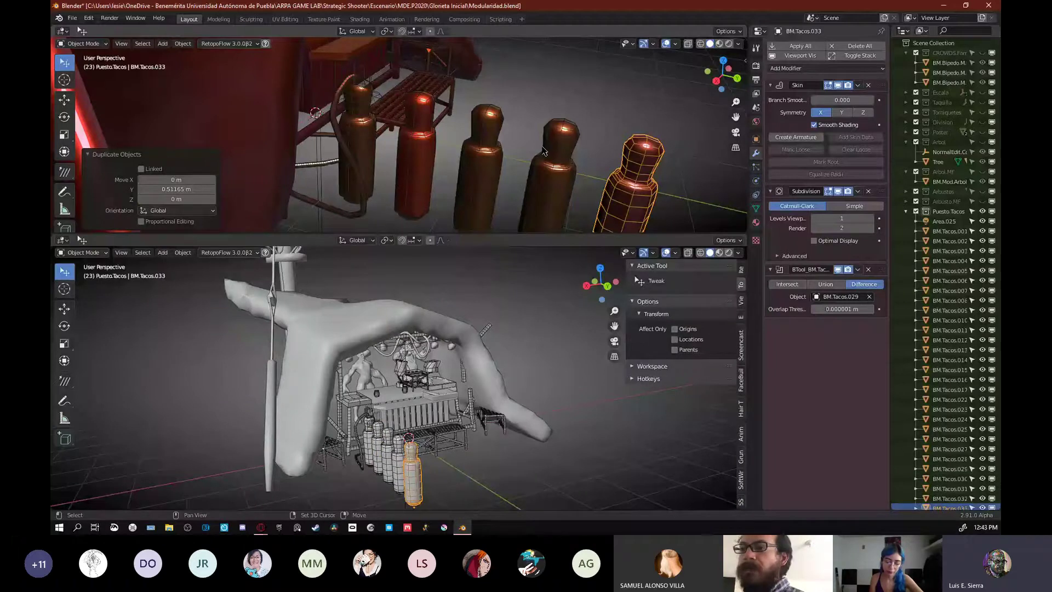
{"action": "middle_click_drag", "start_coordinate": [543, 151], "coordinate": [521, 104]}
{"action": "key", "text": "shift+r"}
{"action": "key", "text": "shift+r"}
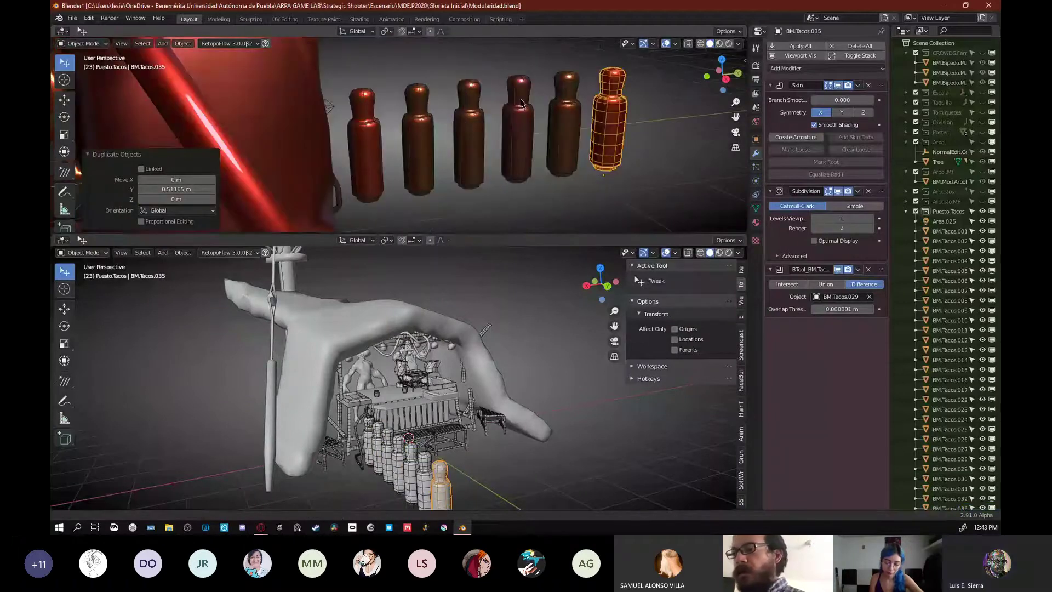
{"action": "middle_click_drag", "start_coordinate": [521, 103], "coordinate": [279, 124]}
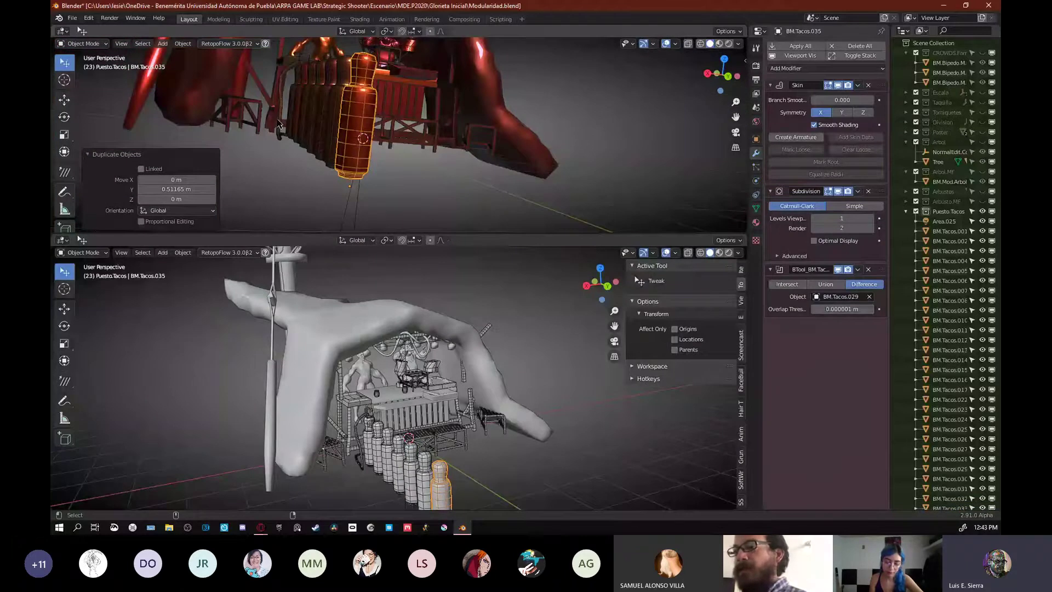
- Maximize the upper viewport and replace its red MatCap with a pale one
{"action": "key", "text": "ctrl+space"}
{"action": "middle_click_drag", "start_coordinate": [278, 124], "coordinate": [477, 203]}
{"action": "scroll", "coordinate": [477, 203], "scroll_direction": "up", "scroll_amount": 3}
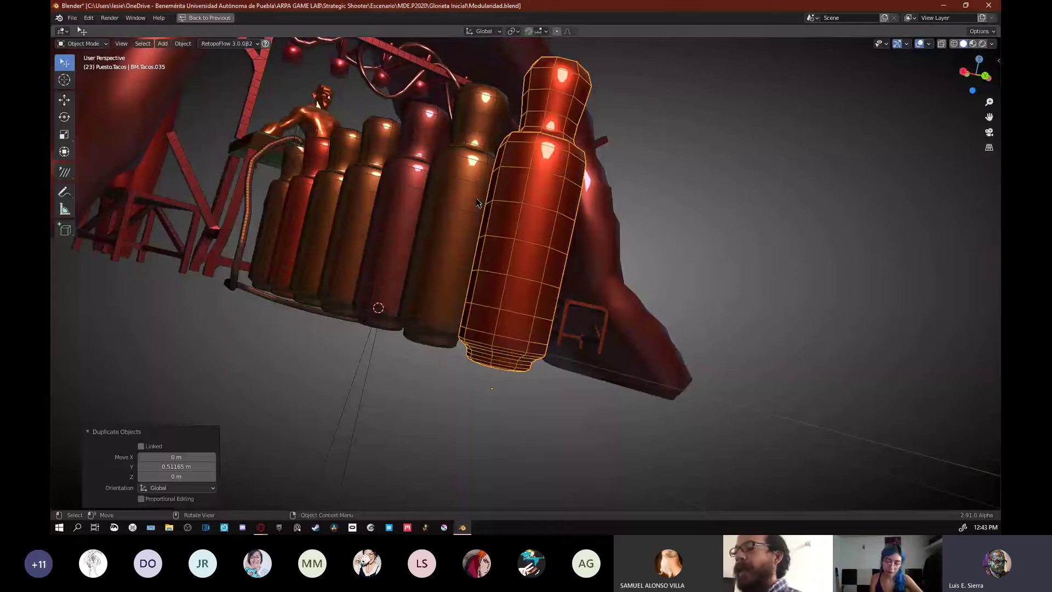
{"action": "middle_click_drag", "start_coordinate": [477, 203], "coordinate": [728, 137]}
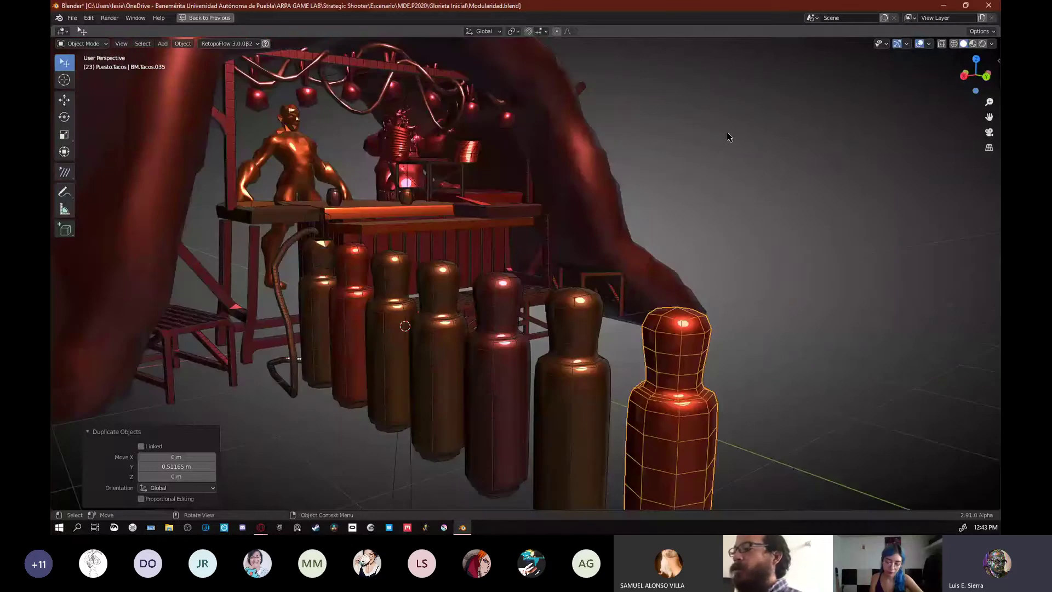
{"action": "left_click", "coordinate": [992, 43]}
{"action": "left_click", "coordinate": [924, 114]}
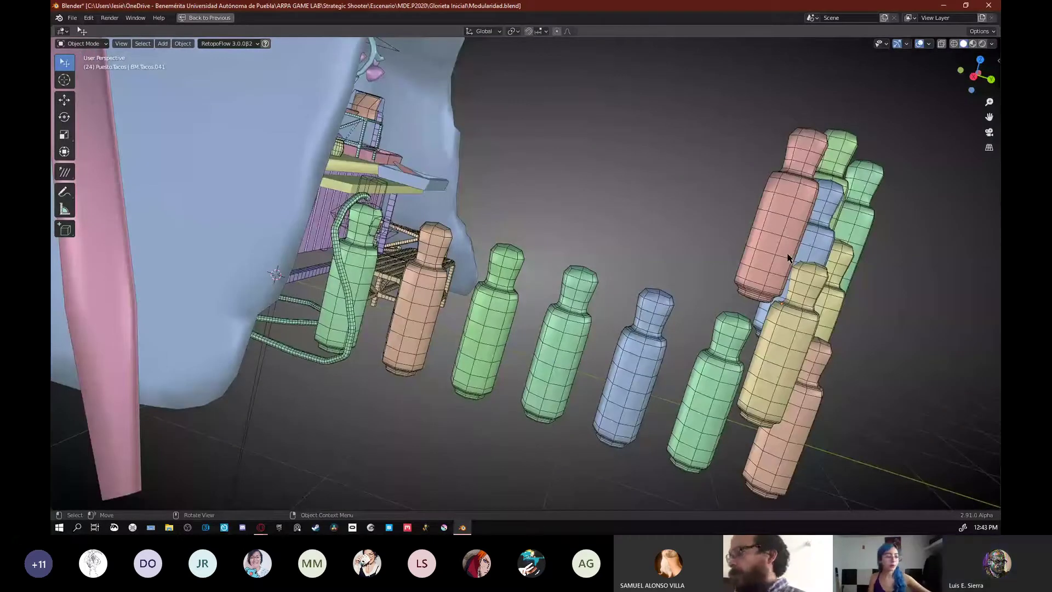
- Undo the clustered tank copies at the far end of the row
{"action": "key", "text": "ctrl+z"}
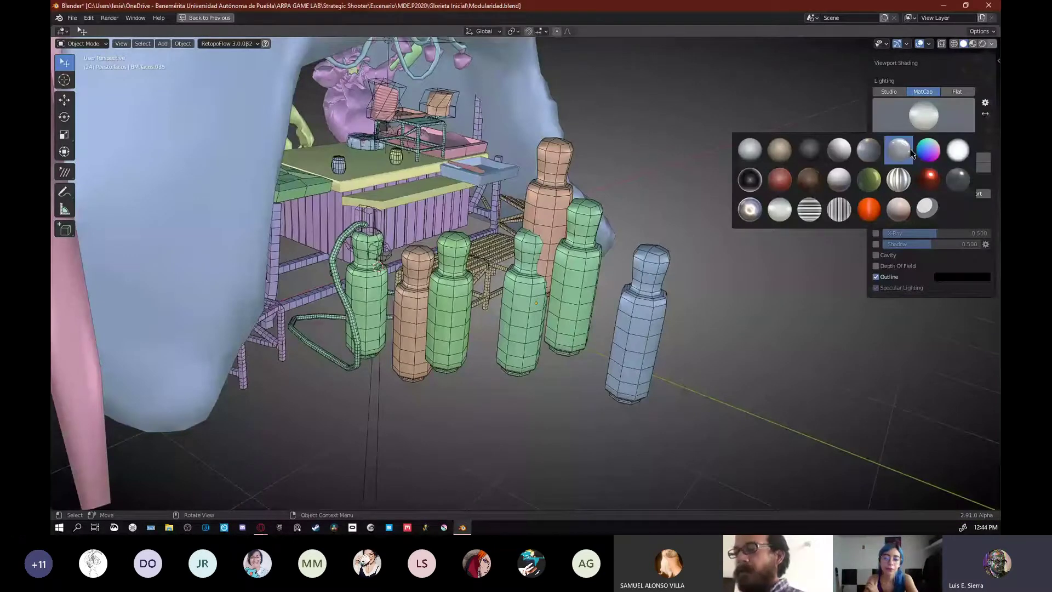
{"action": "middle_click_drag", "start_coordinate": [576, 307], "coordinate": [539, 322]}
- Delete three of the tank copies: the brown and green ones nearest the stand and the green one beside them
{"action": "left_click", "coordinate": [455, 334]}
{"action": "left_click", "coordinate": [493, 323], "text": "shift"}
{"action": "left_click", "coordinate": [594, 292], "text": "shift"}
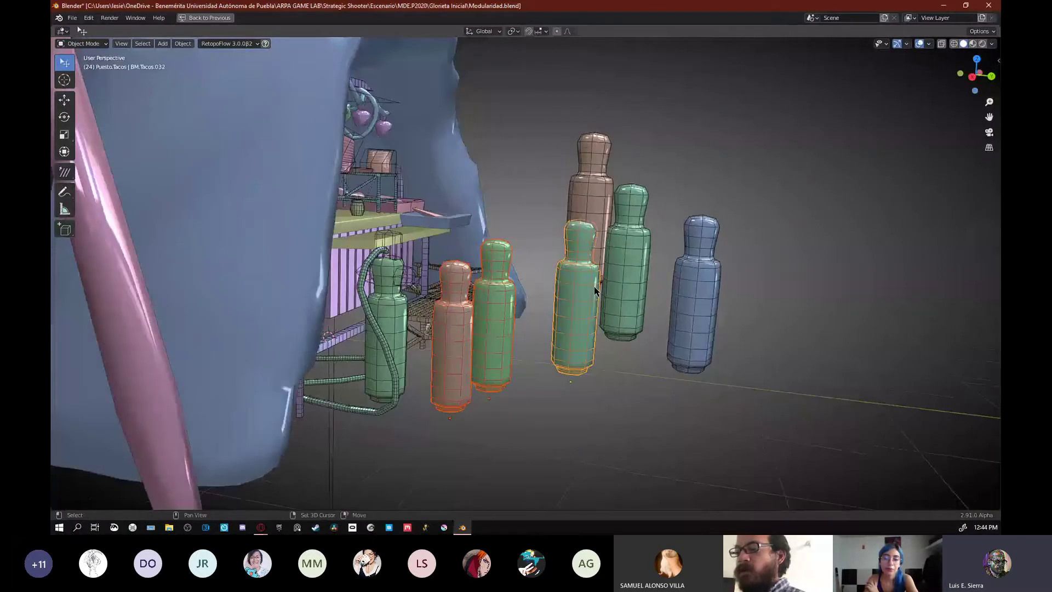
{"action": "key", "text": "Delete"}
{"action": "left_click_drag", "start_coordinate": [600, 287], "coordinate": [610, 283]}
{"action": "left_click", "coordinate": [574, 363]}
- Add one loop cut to the mesh of the original gas tank beside the hose and scale it up to bulge the body
{"action": "middle_click_drag", "start_coordinate": [574, 363], "coordinate": [508, 296]}
{"action": "scroll", "coordinate": [497, 297], "scroll_direction": "up", "scroll_amount": 3}
{"action": "left_click", "coordinate": [463, 226]}
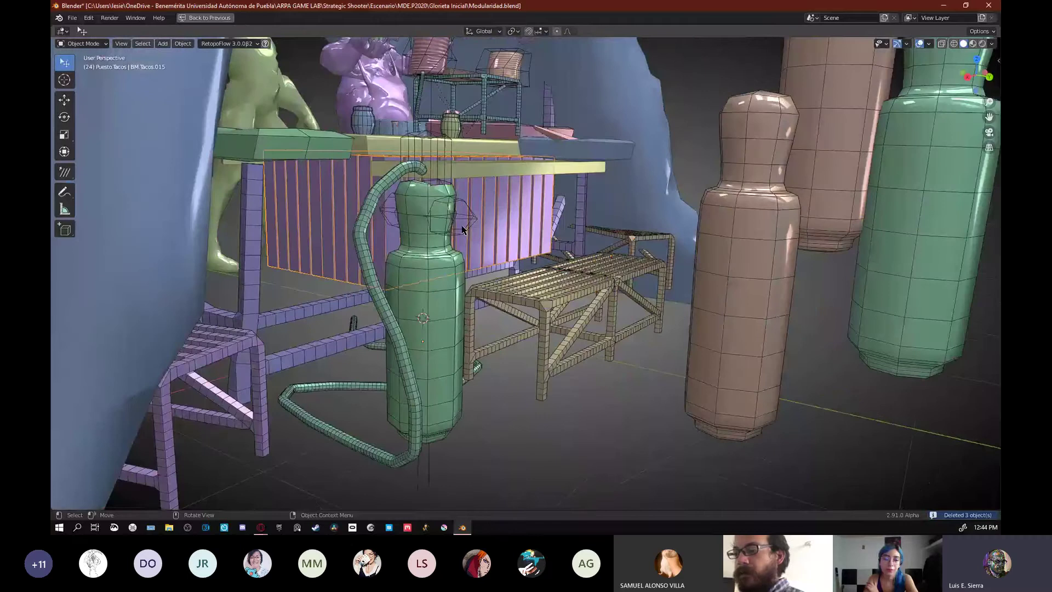
{"action": "middle_click_drag", "start_coordinate": [463, 225], "coordinate": [465, 267], "text": "shift"}
{"action": "scroll", "coordinate": [459, 304], "scroll_direction": "down", "scroll_amount": 2}
{"action": "left_click", "coordinate": [459, 304]}
{"action": "key", "text": "Tab"}
{"action": "key", "text": "alt+z"}
{"action": "key", "text": "ctrl+r"}
{"action": "double_click", "coordinate": [482, 290]}
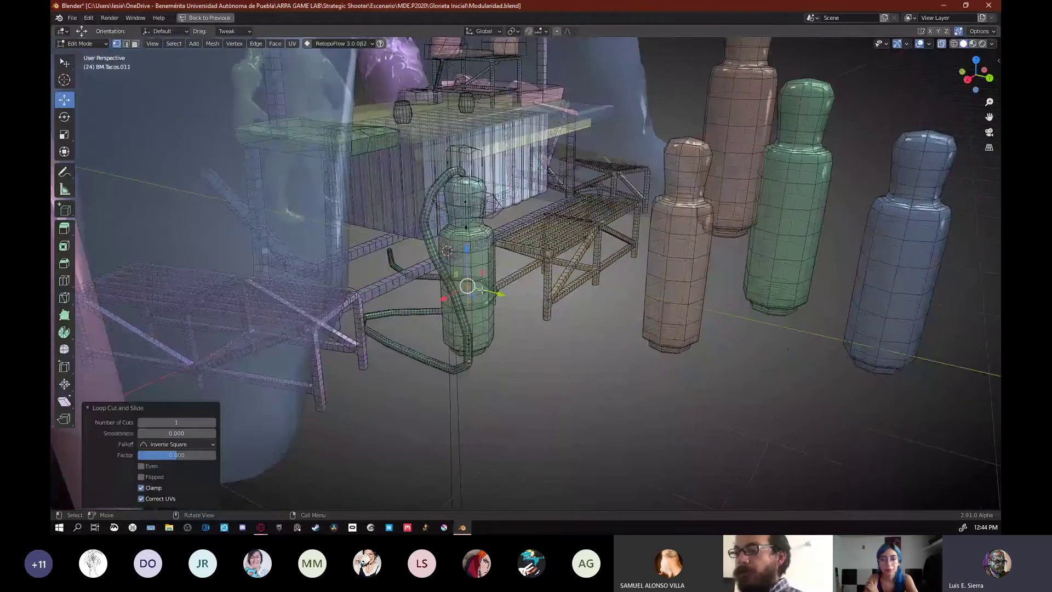
{"action": "key", "text": "s"}
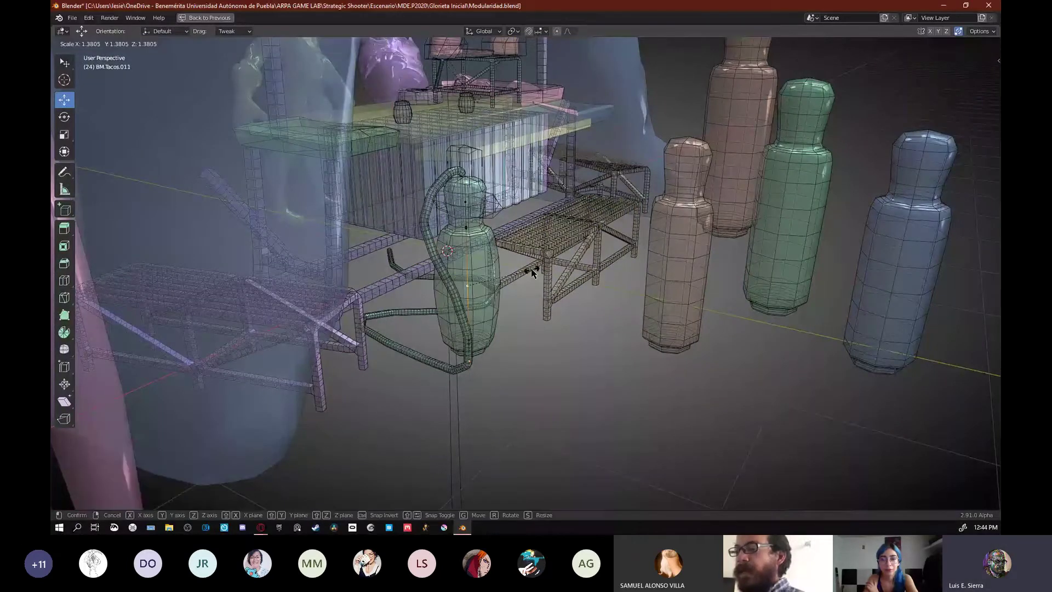
{"action": "left_click", "coordinate": [550, 271]}
- Return the original tank to Object Mode with X-ray off and undo the bulge edit
{"action": "key", "text": "Tab"}
{"action": "key", "text": "alt+z"}
{"action": "scroll", "coordinate": [546, 273], "scroll_direction": "down", "scroll_amount": 1}
{"action": "middle_click_drag", "start_coordinate": [544, 272], "coordinate": [493, 311], "text": "shift"}
{"action": "key", "text": "Tab"}
{"action": "key", "text": "ctrl+z"}
- Move the brown tank copy nearest the stand about 0.28 m, mainly along negative Y
{"action": "left_click", "coordinate": [648, 250]}
{"action": "middle_click_drag", "start_coordinate": [650, 251], "coordinate": [563, 289]}
{"action": "key", "text": "g"}
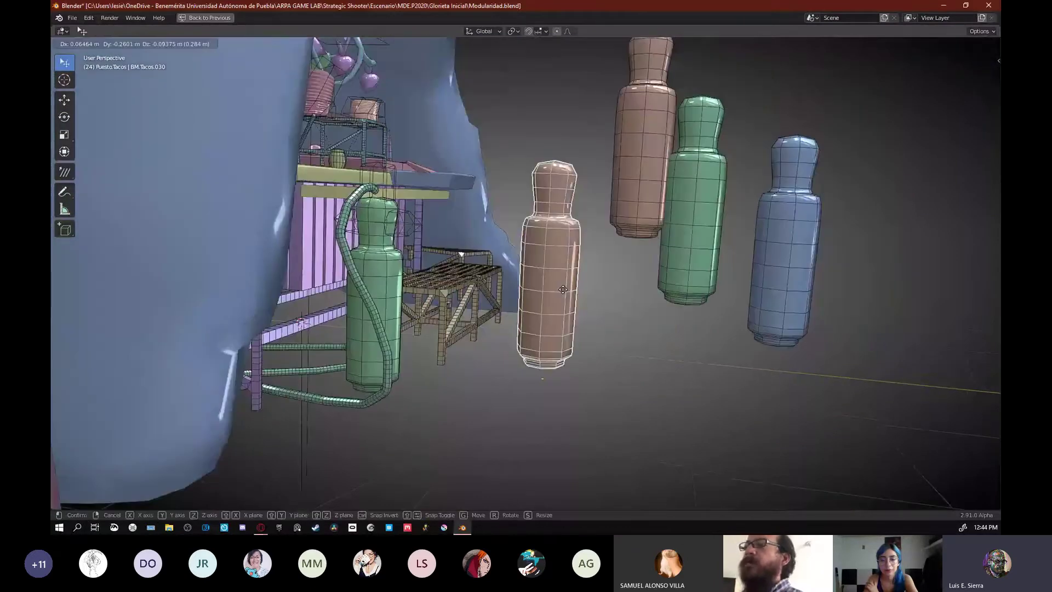
{"action": "left_click", "coordinate": [563, 289]}
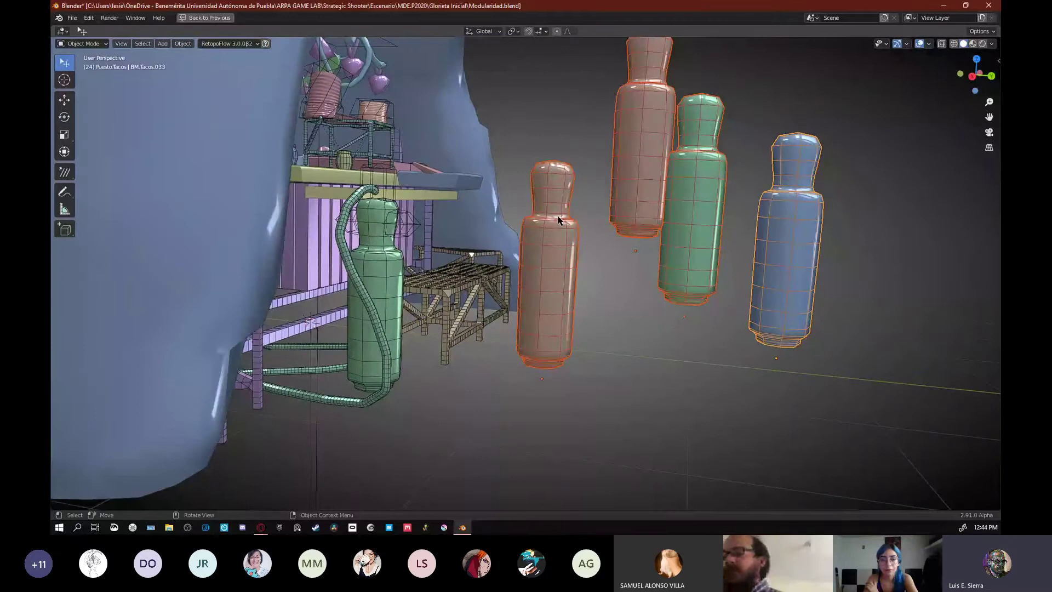
- Extrude the nearest brown tank's body vertex three times to form a bent arm, and return to Object Mode
{"action": "left_click", "coordinate": [572, 248]}
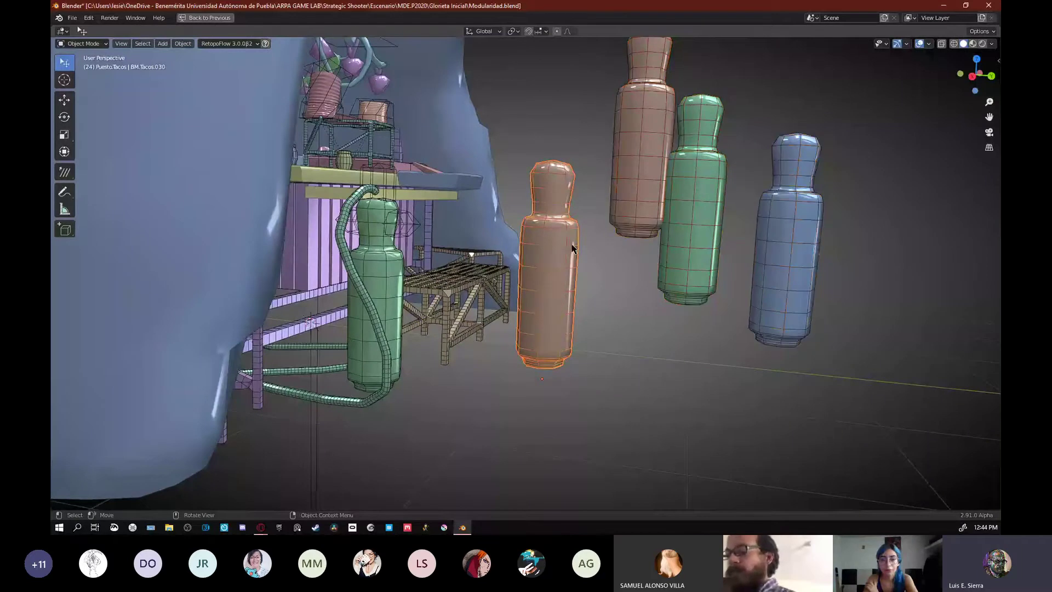
{"action": "key", "text": "Tab"}
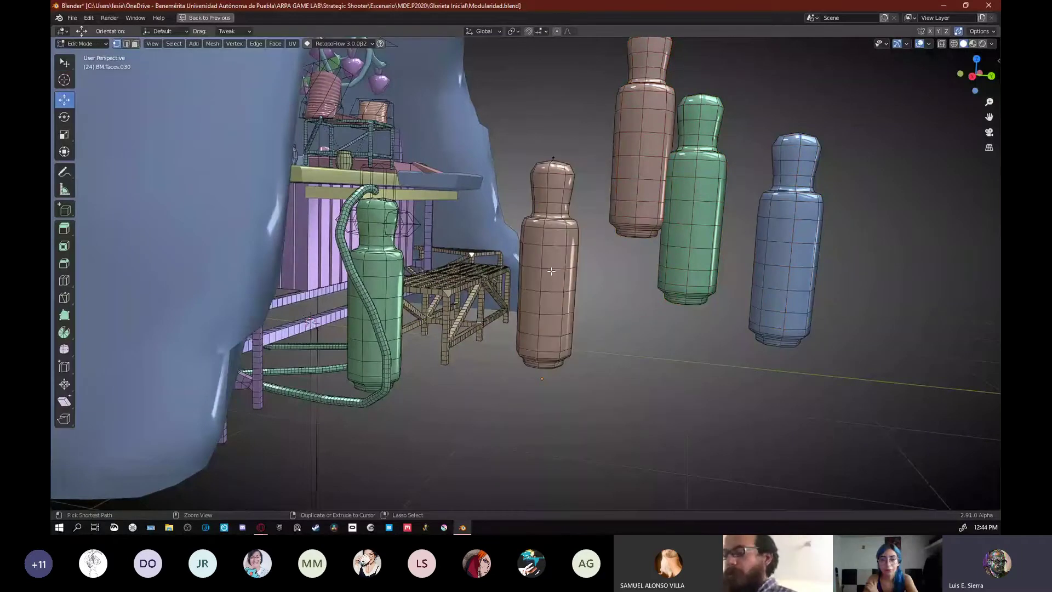
{"action": "key", "text": "e"}
{"action": "left_click", "coordinate": [649, 335]}
{"action": "key", "text": "e"}
{"action": "left_click", "coordinate": [680, 419]}
{"action": "middle_click_drag", "start_coordinate": [680, 419], "coordinate": [703, 340], "text": "shift"}
{"action": "key", "text": "e"}
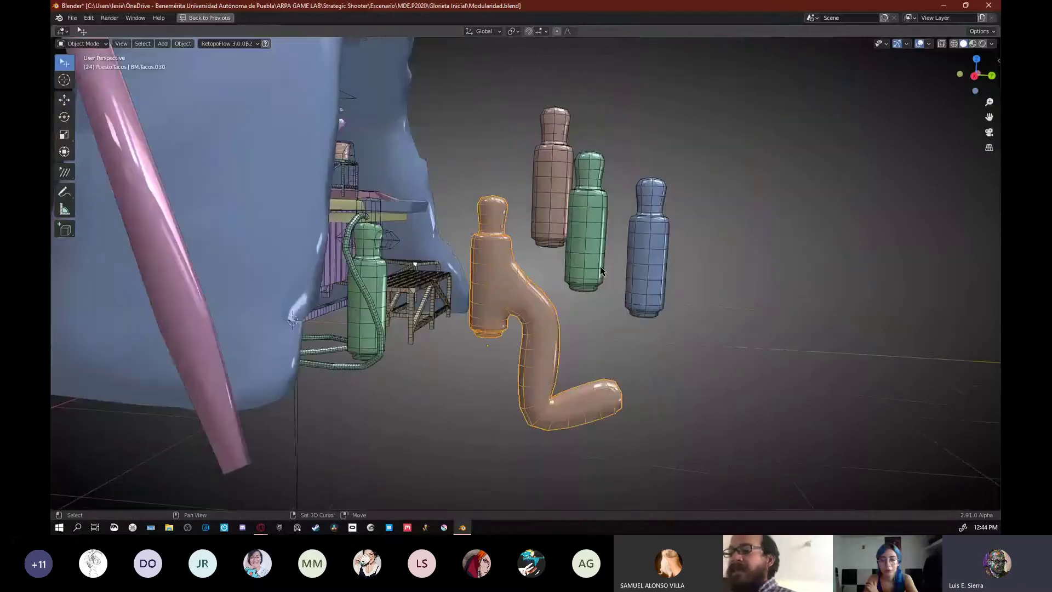
- Spread out the straight tanks, moving the green one about 1.38 m in Y and 0.74 m up, and the blue one about 0.52 m in Y
{"action": "middle_click_drag", "start_coordinate": [601, 271], "coordinate": [595, 275]}
{"action": "left_click", "coordinate": [563, 211]}
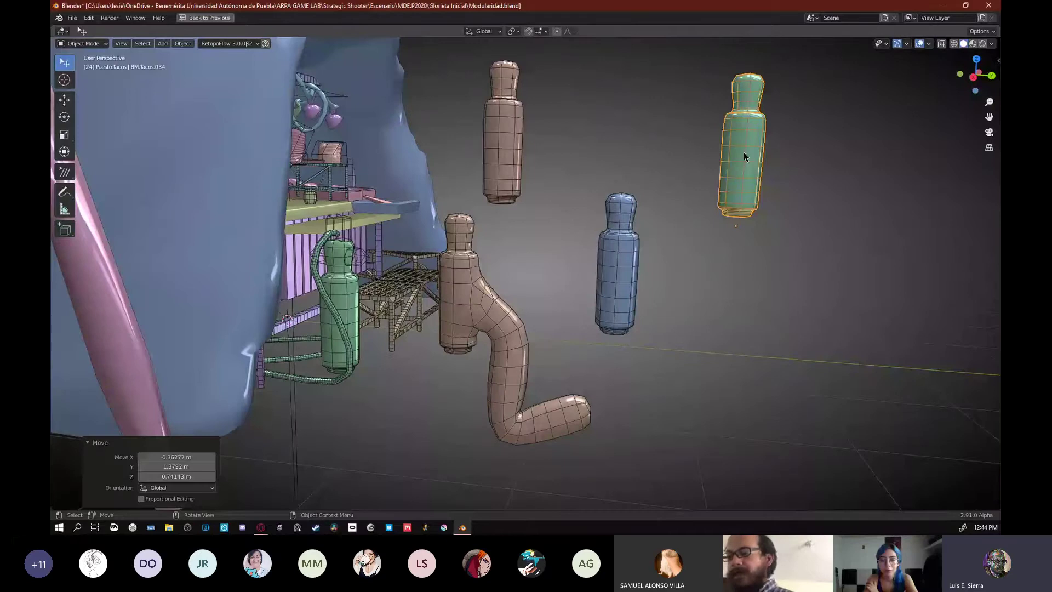
{"action": "left_click_drag", "start_coordinate": [618, 263], "coordinate": [693, 308]}
{"action": "scroll", "coordinate": [693, 309], "scroll_direction": "up", "scroll_amount": 1}
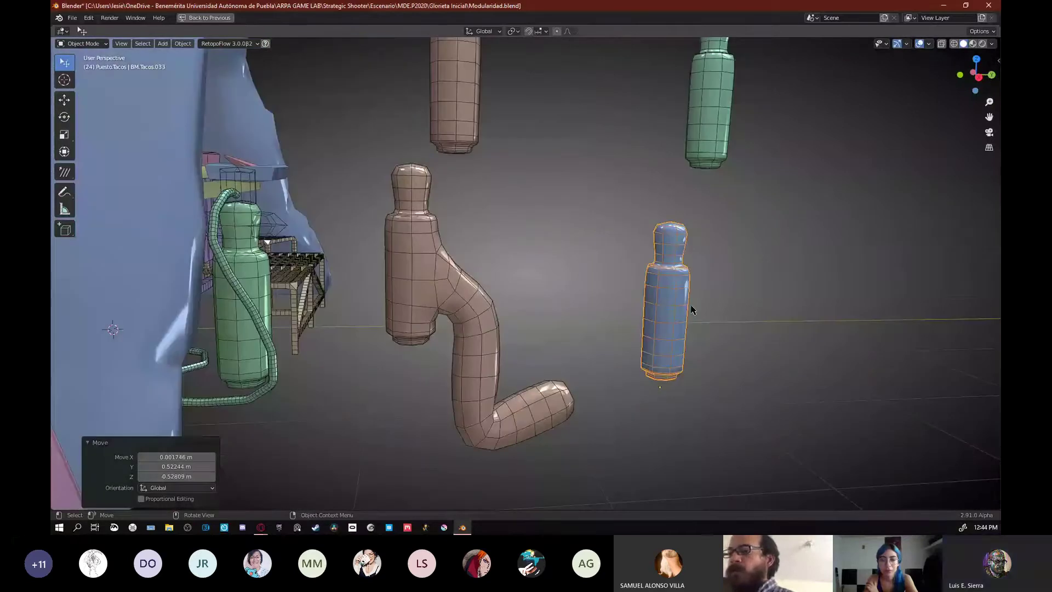
- Select the three straight tanks with the bent brown tank as the active object, and link their Object Data
{"action": "left_click", "coordinate": [435, 290]}
{"action": "left_click", "coordinate": [479, 111], "text": "shift"}
{"action": "middle_click_drag", "start_coordinate": [761, 99], "coordinate": [789, 119], "text": "shift"}
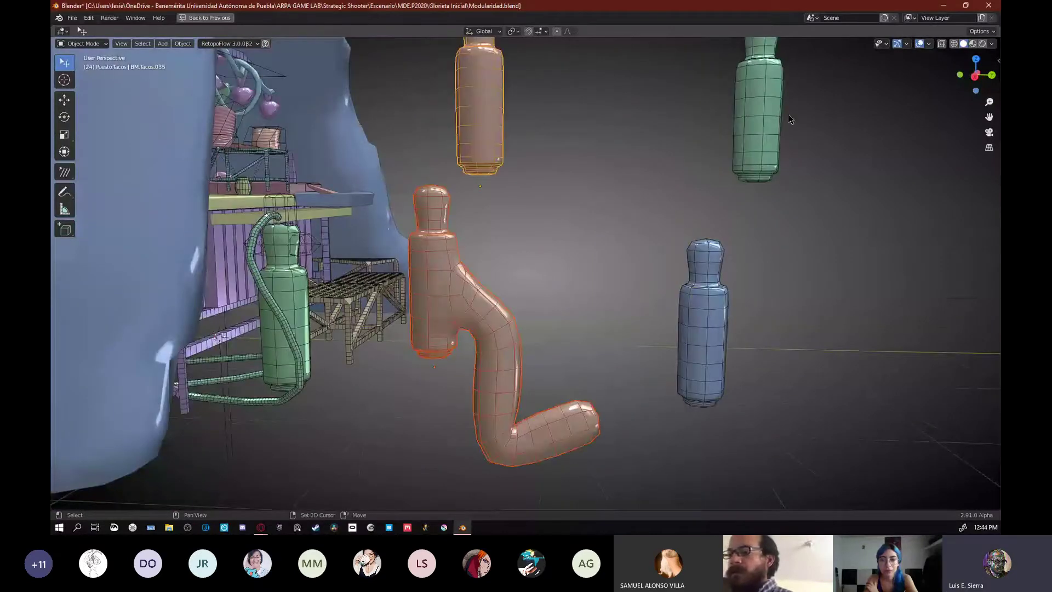
{"action": "left_click", "coordinate": [780, 120], "text": "shift"}
{"action": "left_click", "coordinate": [726, 261], "text": "shift"}
{"action": "middle_click_drag", "start_coordinate": [726, 261], "coordinate": [520, 248]}
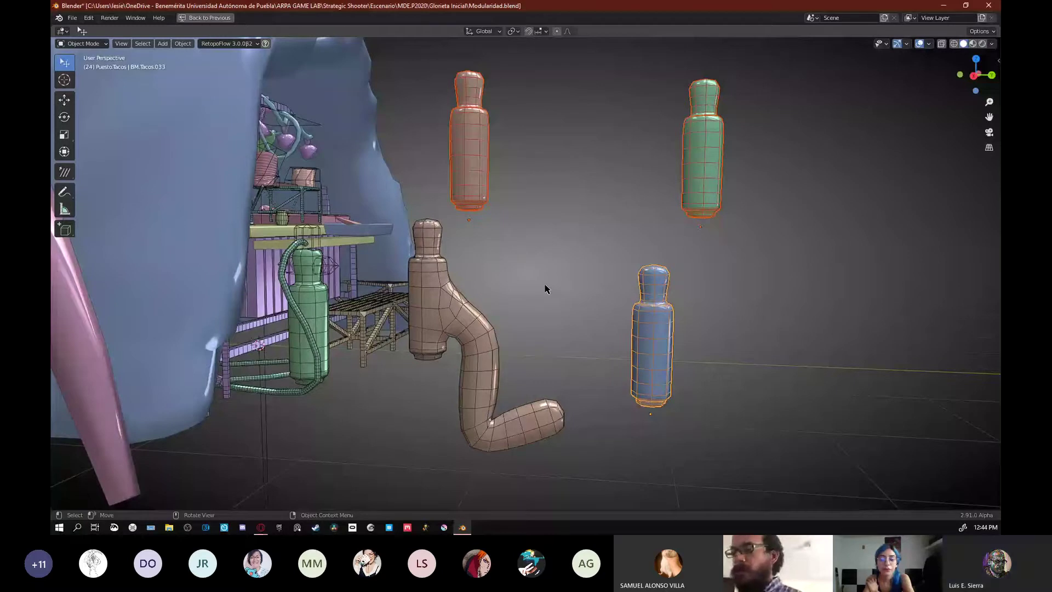
{"action": "left_click", "coordinate": [423, 290], "text": "shift"}
{"action": "middle_click_drag", "start_coordinate": [423, 290], "coordinate": [517, 310], "text": "shift"}
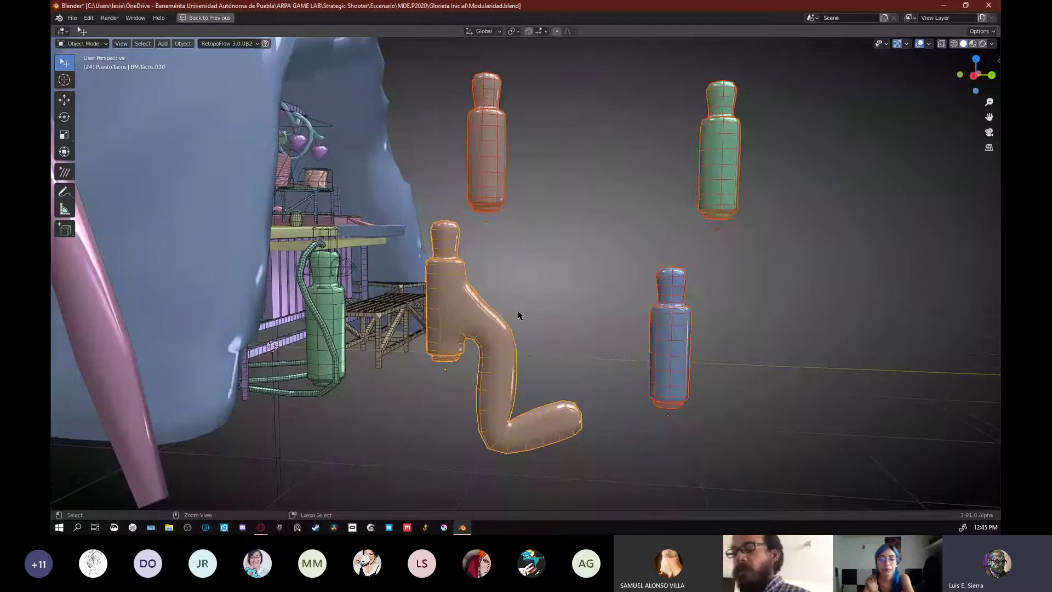
{"action": "key", "text": "ctrl+l"}
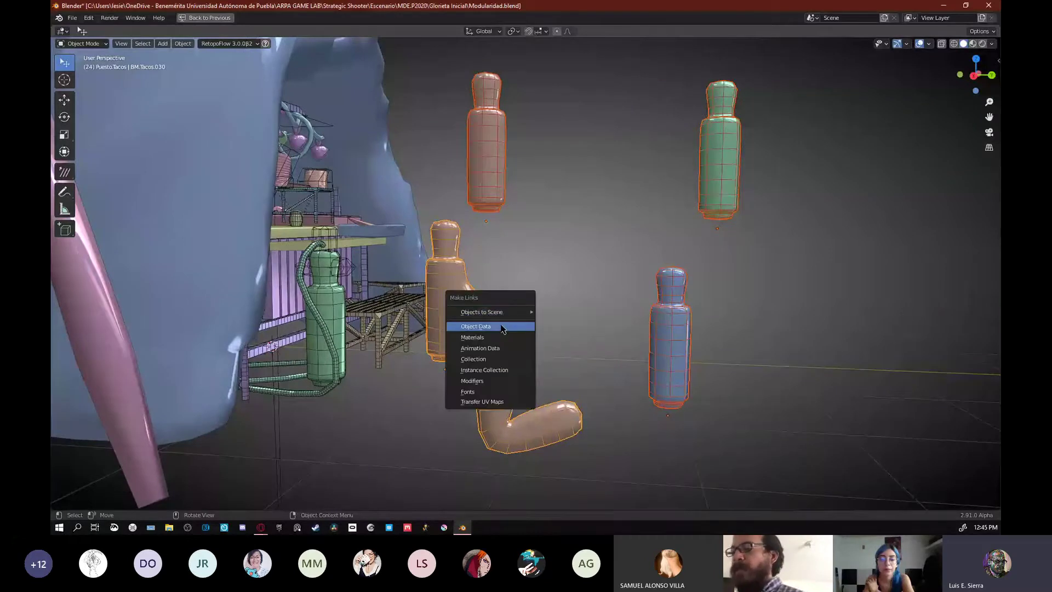
{"action": "left_click", "coordinate": [502, 328]}
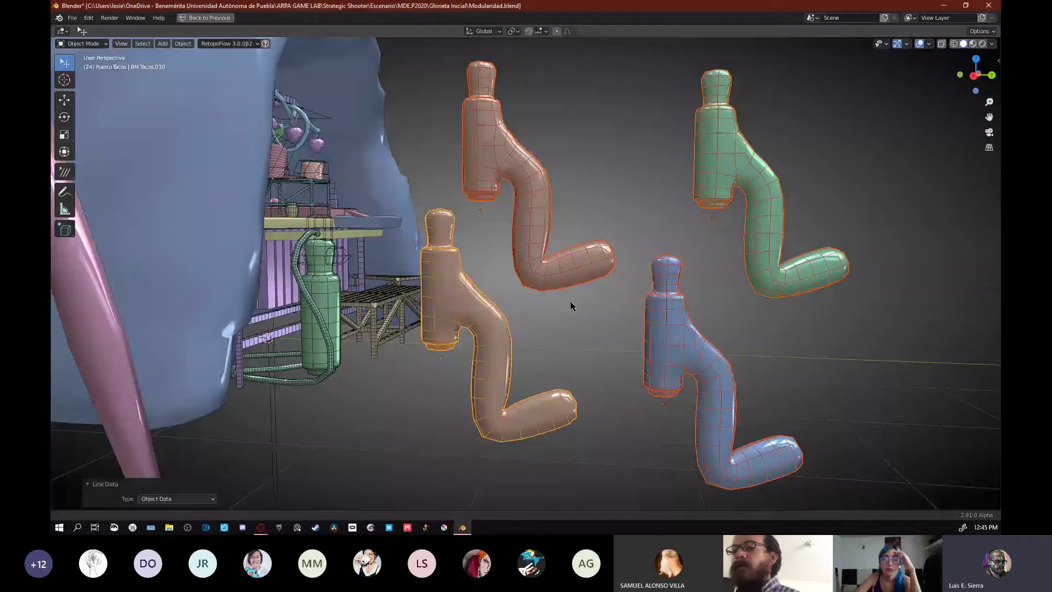
{"action": "scroll", "coordinate": [571, 305], "scroll_direction": "down", "scroll_amount": 3}
- Open the blue tank in Edit Mode with X-ray on and select the vertices of its bent arm
{"action": "left_click", "coordinate": [571, 300]}
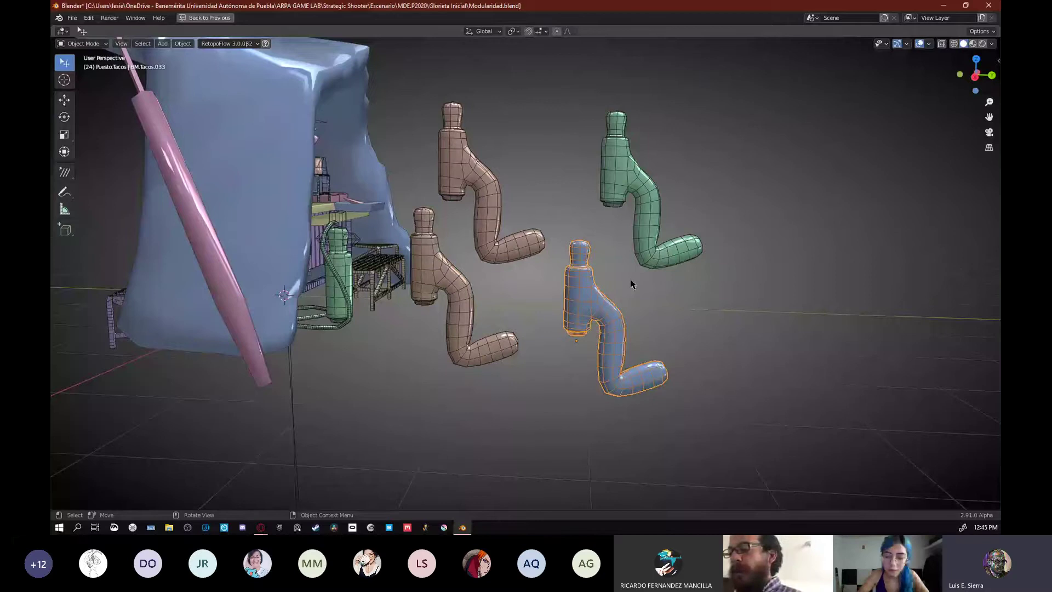
{"action": "key", "text": "KP_Divide"}
{"action": "key", "text": "Tab"}
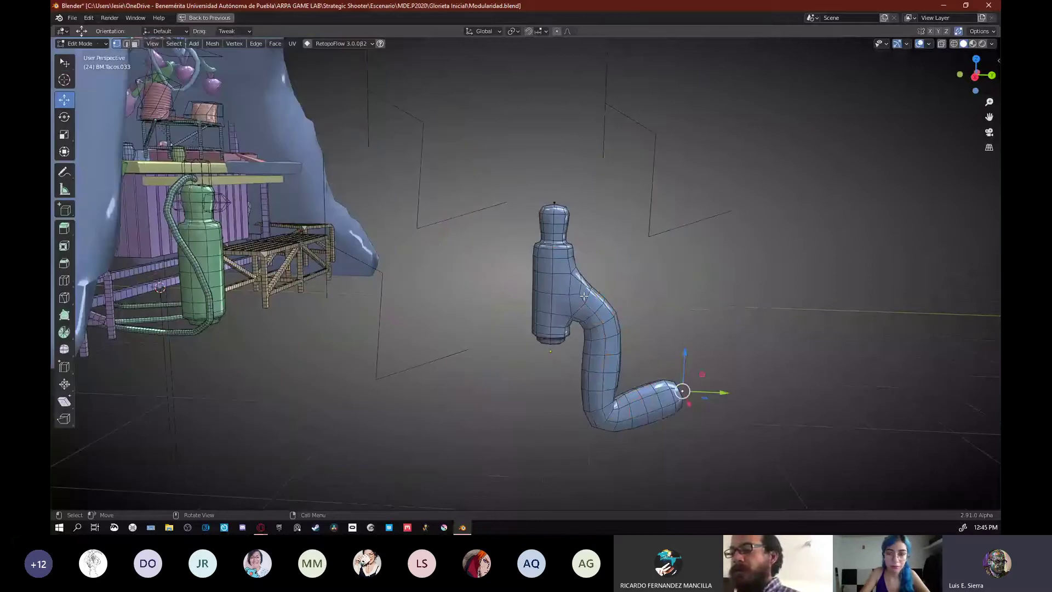
{"action": "middle_click_drag", "start_coordinate": [584, 296], "coordinate": [581, 296]}
{"action": "key", "text": "alt+z"}
{"action": "left_click", "coordinate": [604, 318], "text": "shift"}
{"action": "left_click", "coordinate": [597, 421], "text": "shift"}
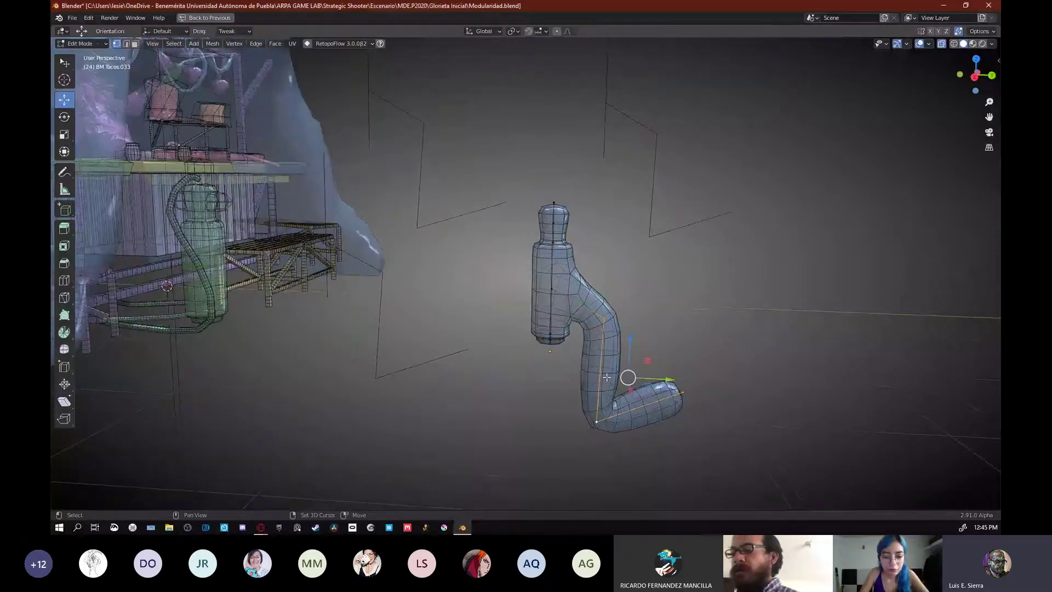
- Try moving and trackball-rotating the selected arm vertices of the blue tank
{"action": "scroll", "coordinate": [606, 377], "scroll_direction": "down", "scroll_amount": 2}
{"action": "key", "text": "g"}
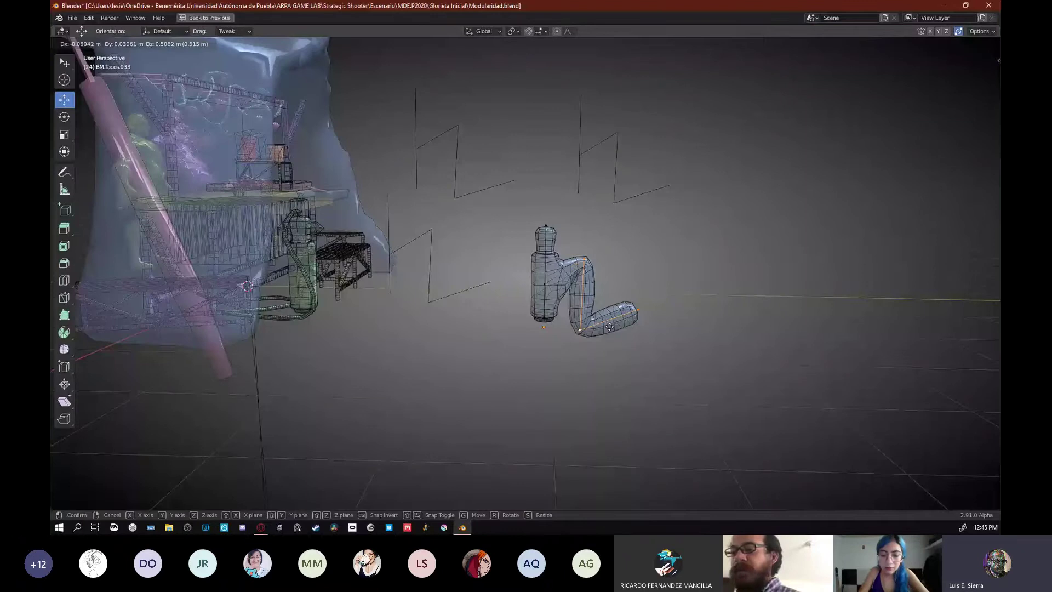
{"action": "right_click", "coordinate": [679, 328]}
{"action": "scroll", "coordinate": [519, 309], "scroll_direction": "up", "scroll_amount": 2}
{"action": "middle_click_drag", "start_coordinate": [679, 328], "coordinate": [528, 245]}
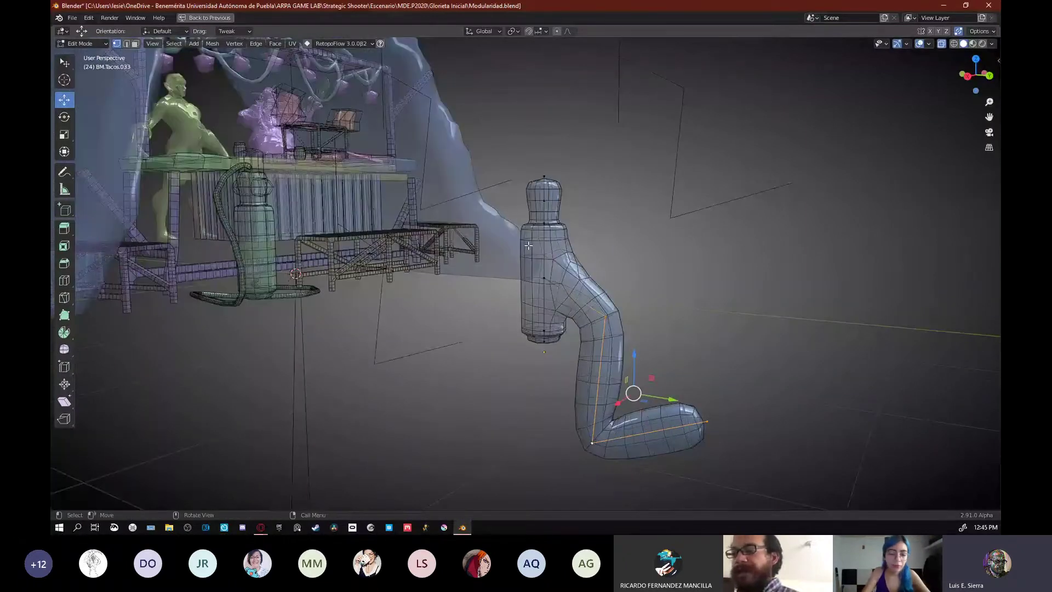
{"action": "key", "text": "r"}
{"action": "key", "text": "r"}
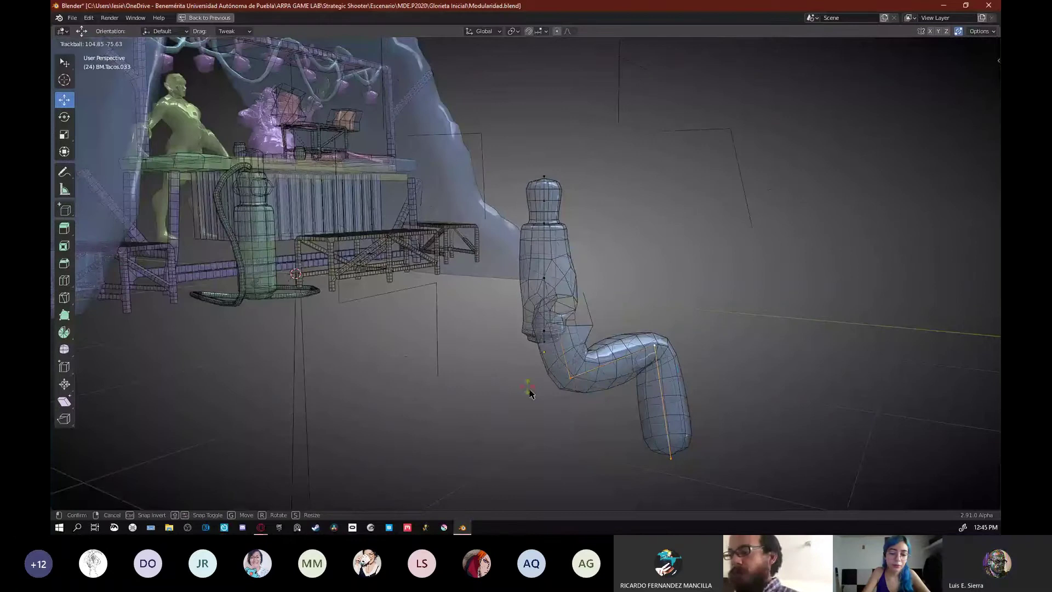
{"action": "right_click", "coordinate": [730, 269]}
- Dissolve the arm vertices of the blue tank and select the middle vertex of its body
{"action": "key", "text": "ctrl+x"}
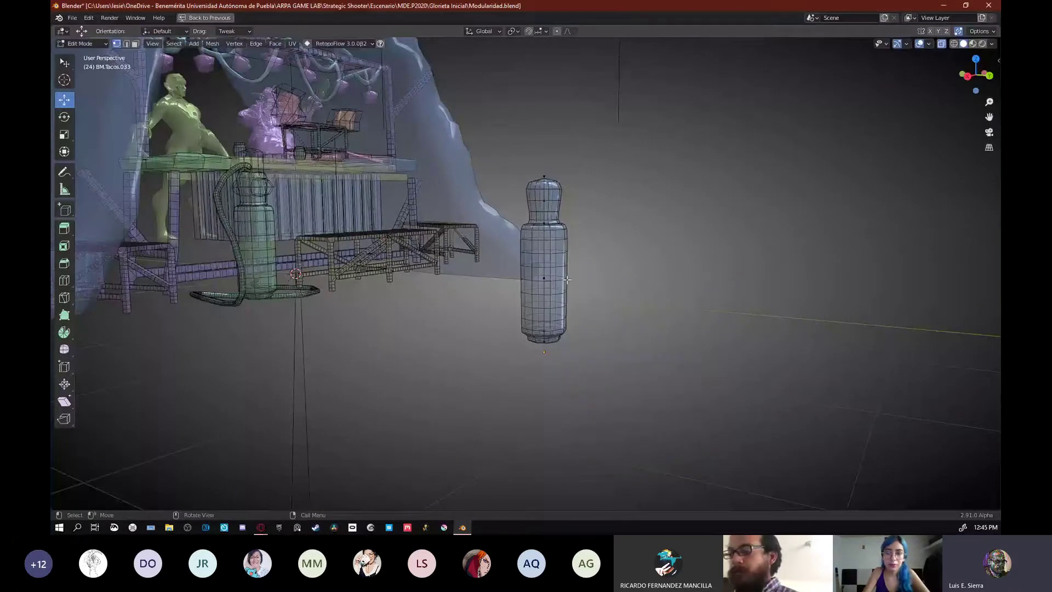
{"action": "left_click", "coordinate": [568, 280]}
{"action": "middle_click_drag", "start_coordinate": [567, 280], "coordinate": [574, 279]}
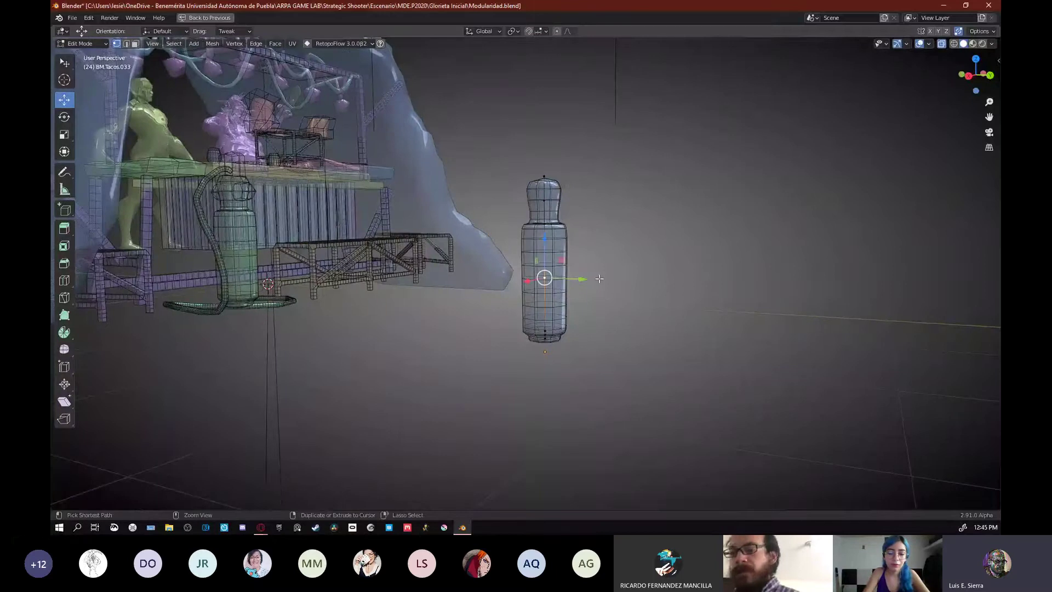
- Try to bevel the geometry at the middle vertex of the blue tank
{"action": "key", "text": "ctrl+b"}
{"action": "left_click", "coordinate": [583, 272]}
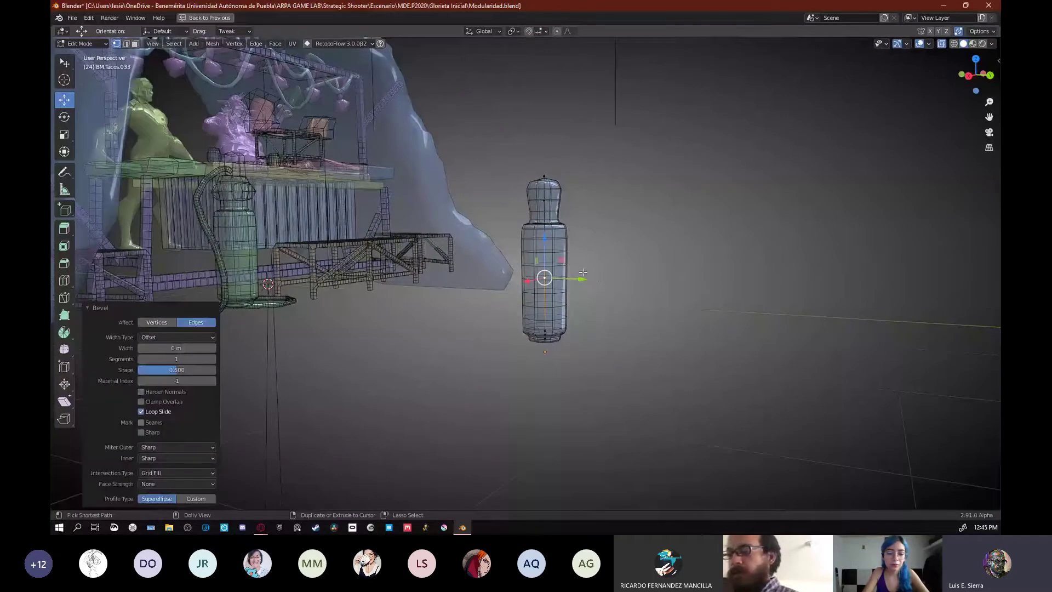
{"action": "key", "text": "ctrl+b"}
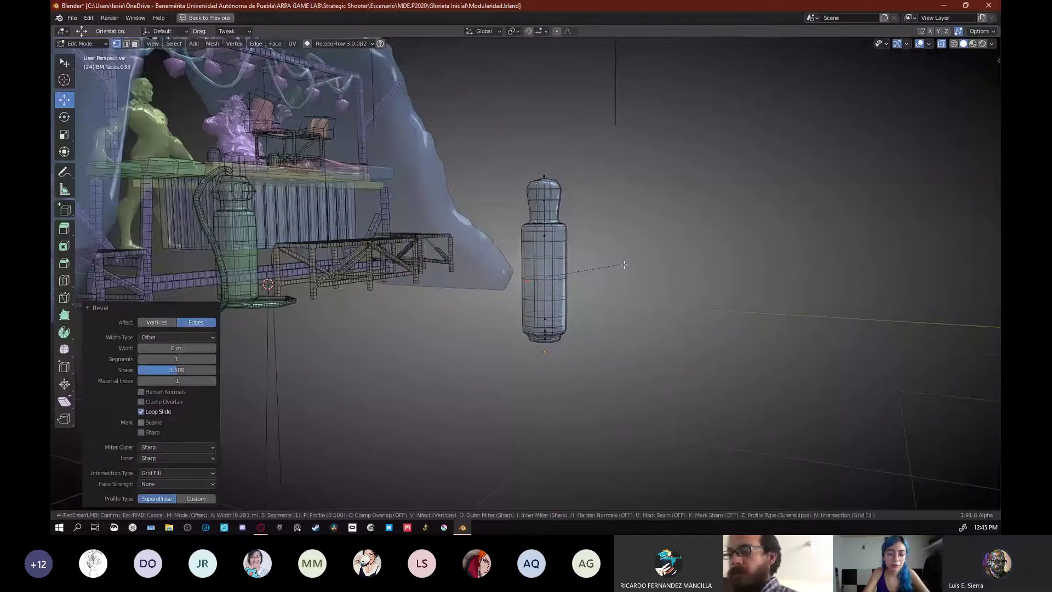
{"action": "key", "text": "Escape"}
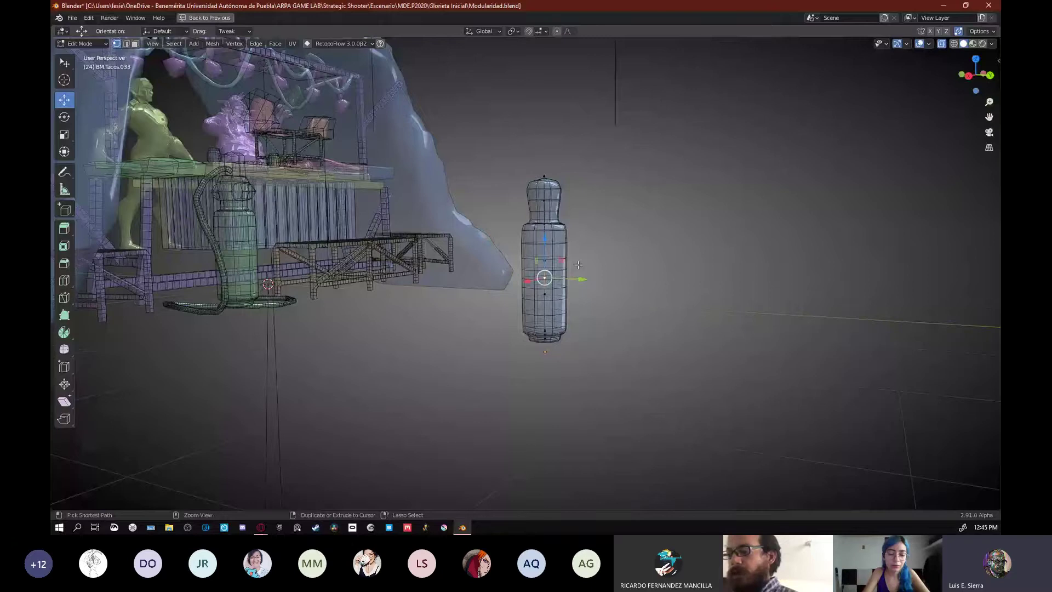
- Enlarge the skin radius at the blue tank's middle vertex by a factor of 1.887
{"action": "key", "text": "ctrl+a"}
{"action": "left_click", "coordinate": [616, 272]}
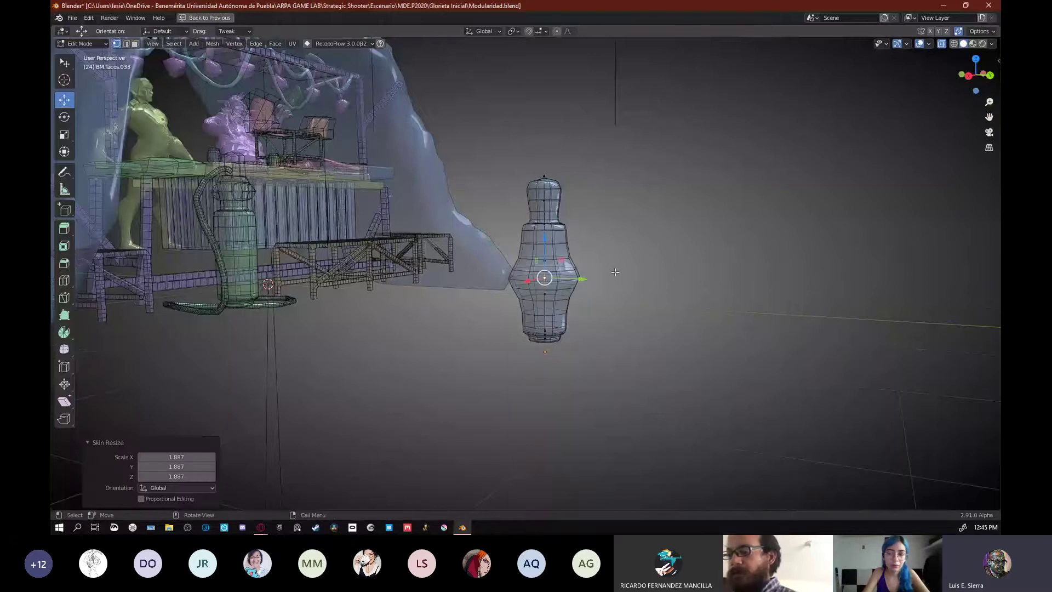
{"action": "middle_click_drag", "start_coordinate": [616, 272], "coordinate": [621, 277]}
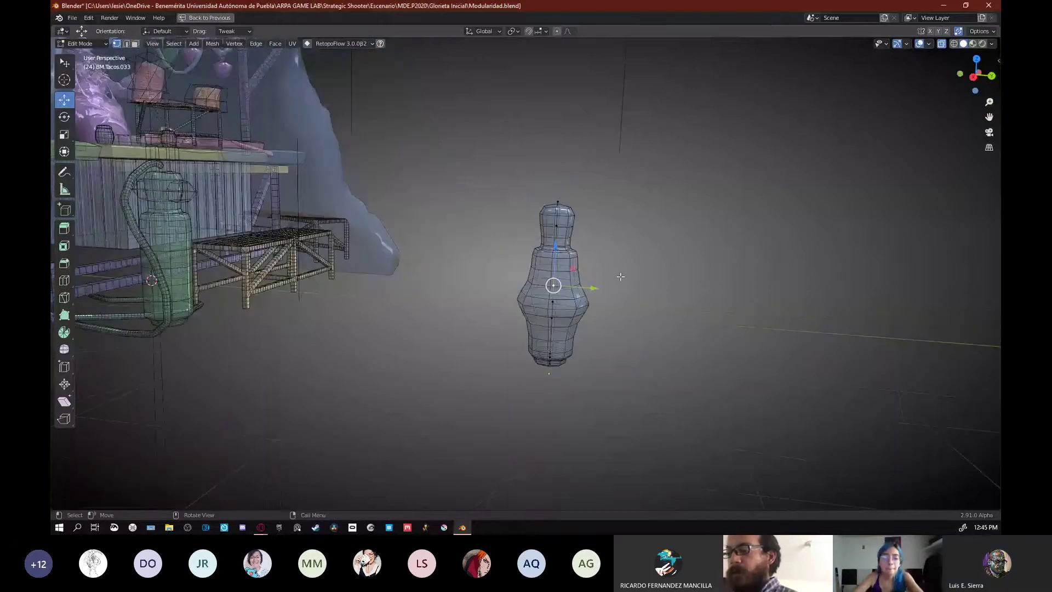
- Try another skin resize on the blue tank's body, undo it, and try moving a vertex
{"action": "key", "text": "ctrl+a"}
{"action": "left_click", "coordinate": [568, 313]}
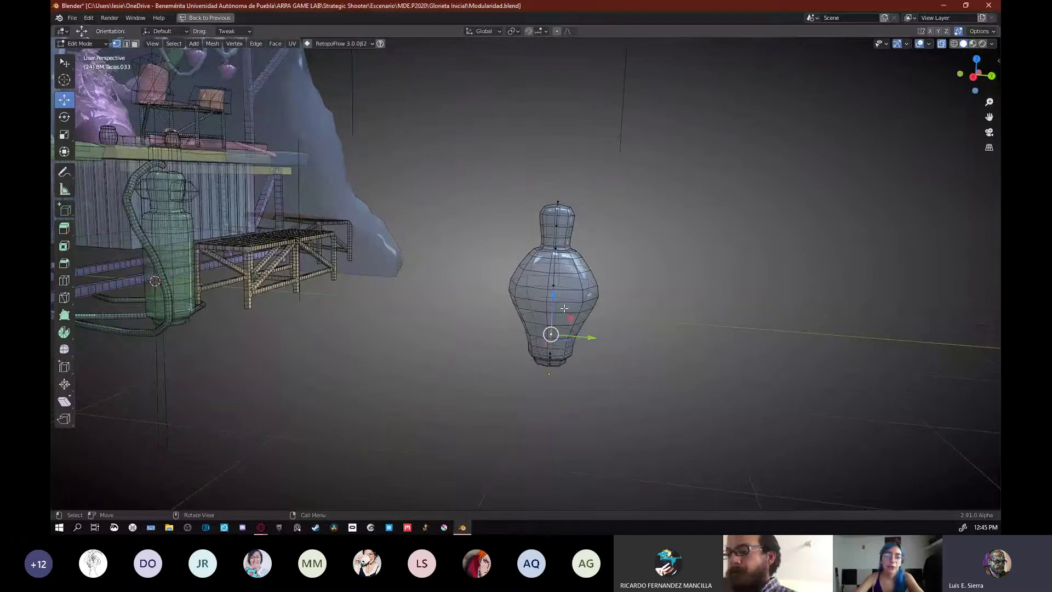
{"action": "key", "text": "ctrl+z"}
{"action": "key", "text": "g"}
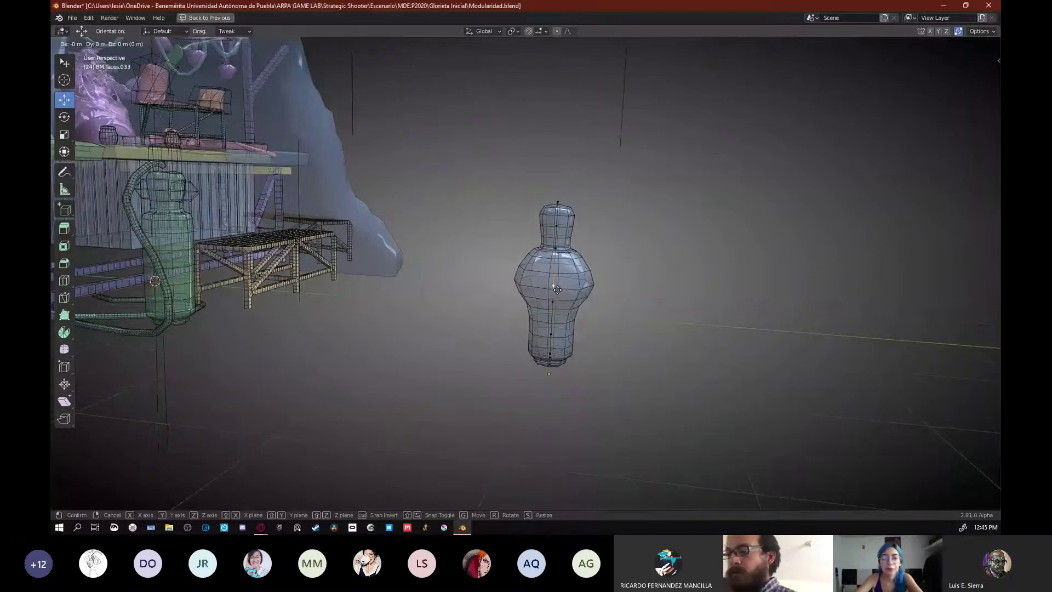
- Scale the skin radius up about 1.73 times at the lower body vertex and down to about 0.6 at the upper one
{"action": "key", "text": "s"}
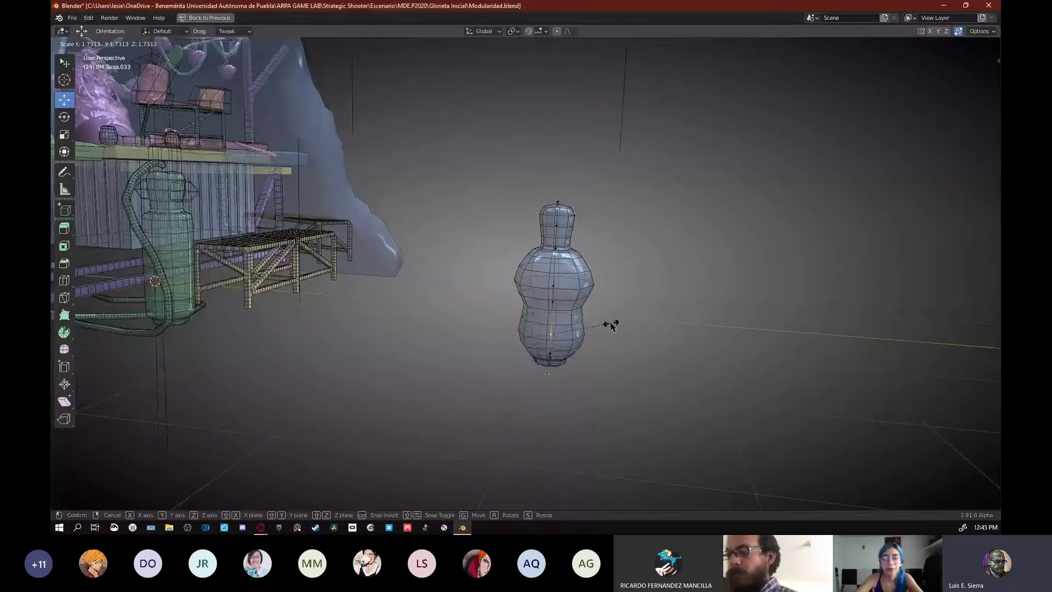
{"action": "left_click", "coordinate": [611, 324]}
{"action": "left_click", "coordinate": [554, 285]}
{"action": "key", "text": "ctrl+a"}
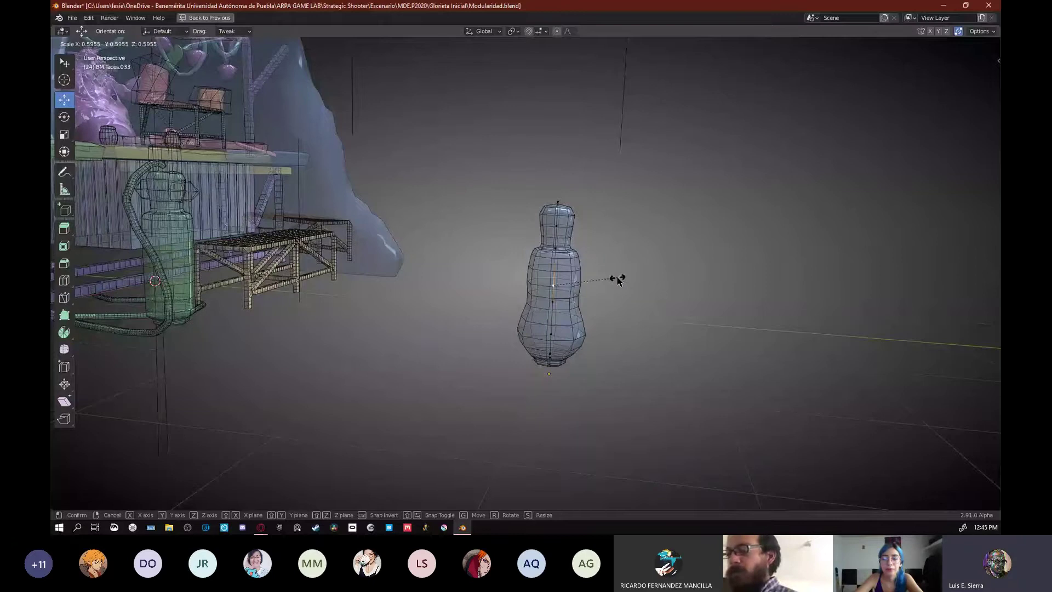
{"action": "left_click", "coordinate": [617, 280]}
{"action": "key", "text": "g"}
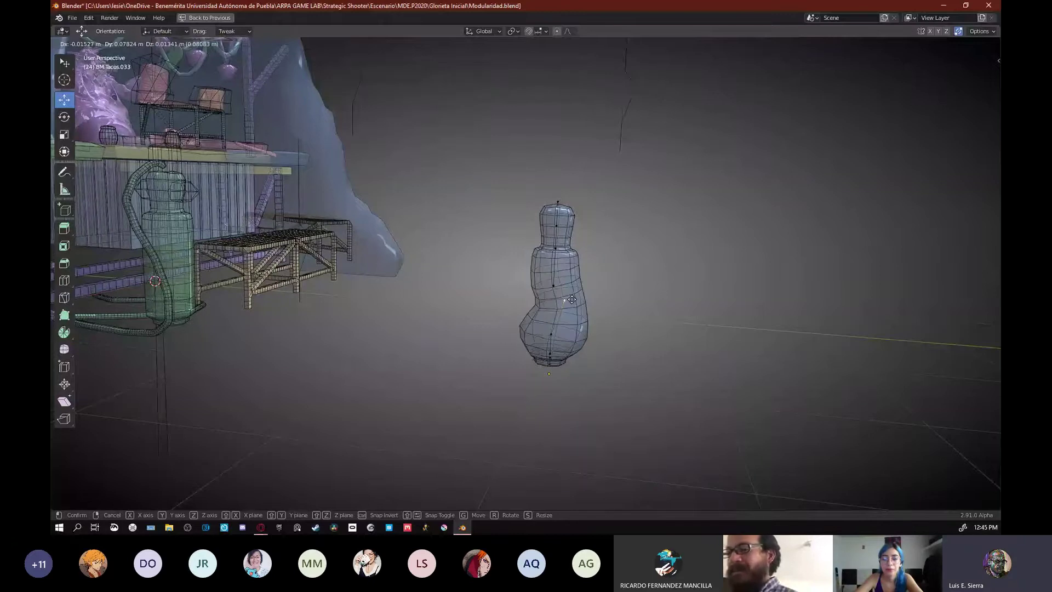
{"action": "right_click", "coordinate": [609, 291]}
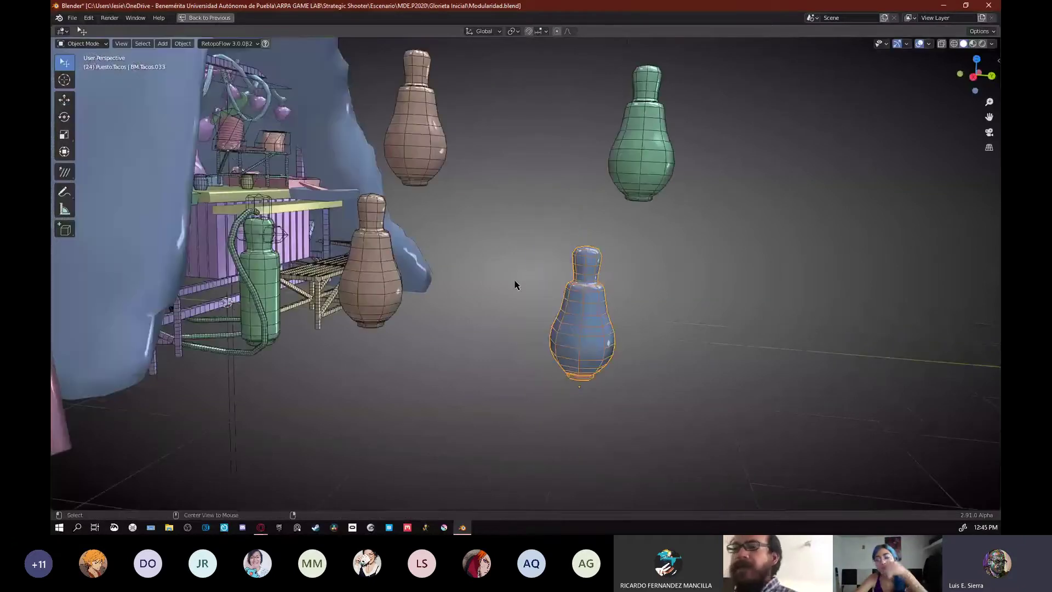
- Delete the blue, brown and green tank copies floating beside the taco stand
{"action": "middle_click_drag", "start_coordinate": [515, 285], "coordinate": [616, 264]}
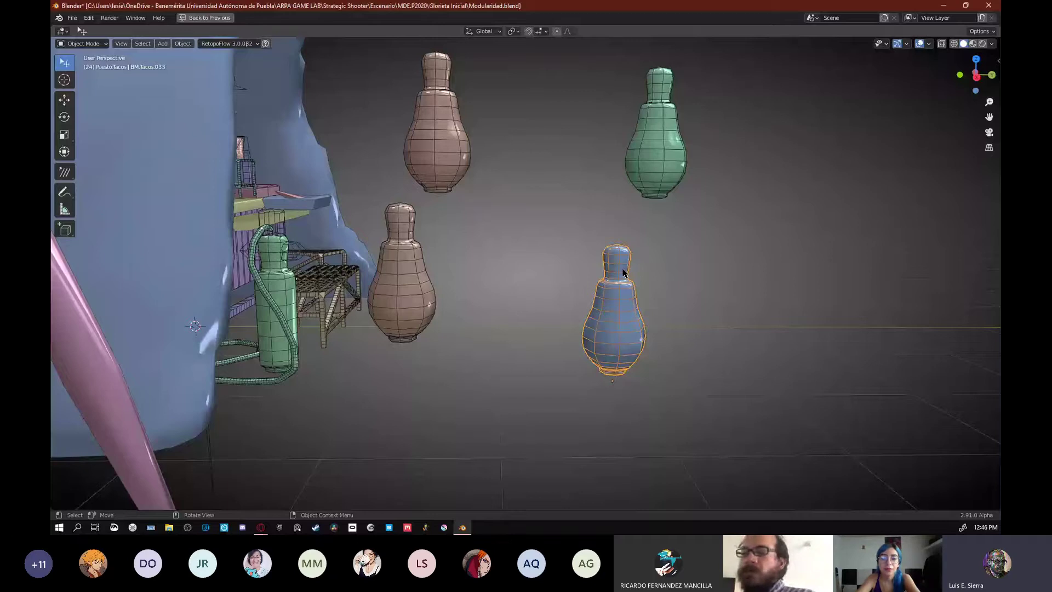
{"action": "scroll", "coordinate": [623, 272], "scroll_direction": "up", "scroll_amount": 2}
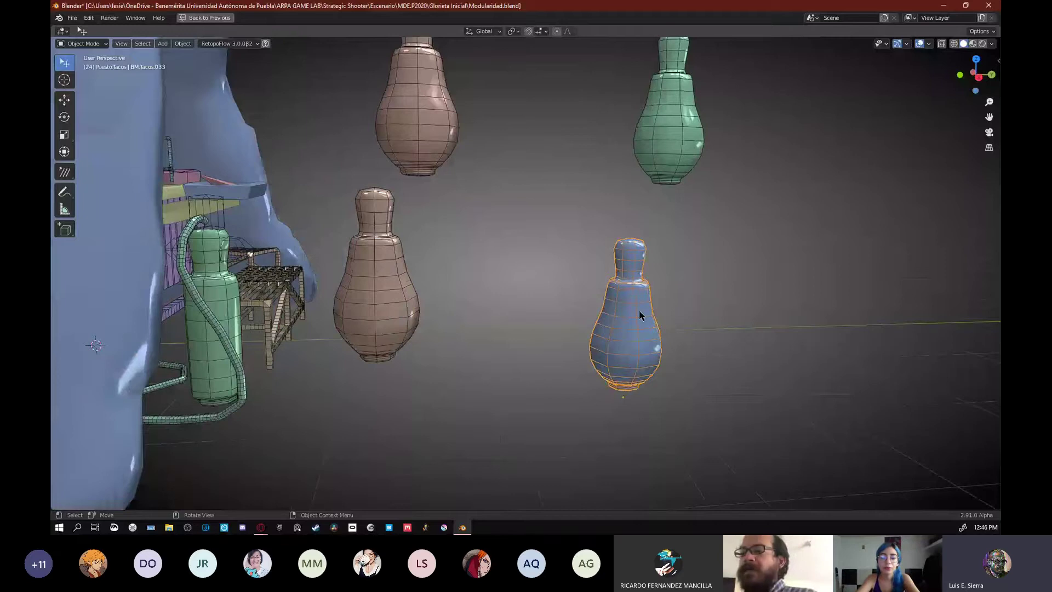
{"action": "middle_click_drag", "start_coordinate": [640, 315], "coordinate": [463, 281]}
{"action": "key", "text": "Delete"}
{"action": "left_click", "coordinate": [463, 281]}
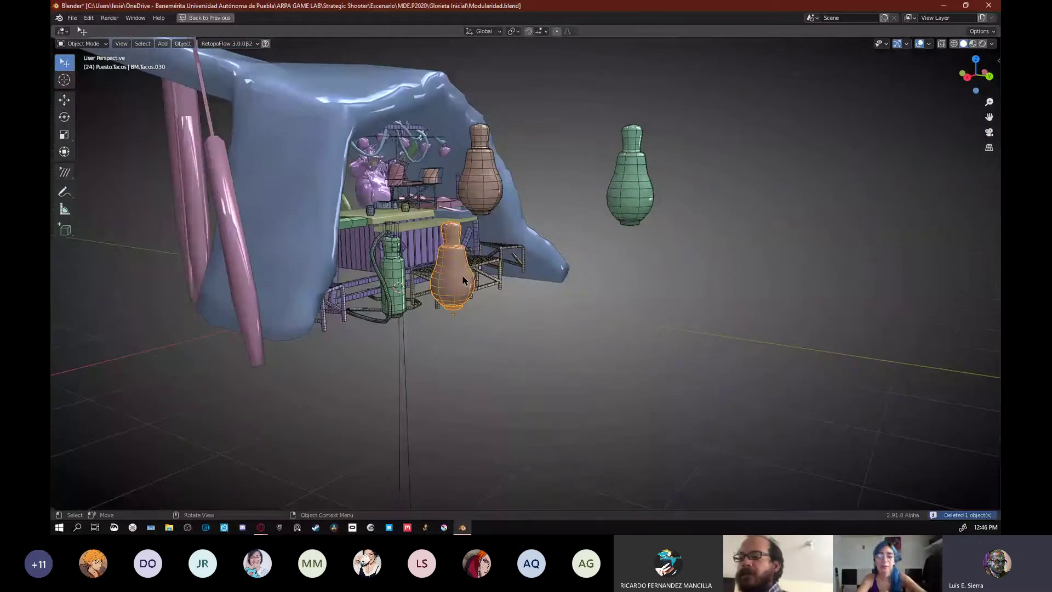
{"action": "key", "text": "Delete"}
{"action": "left_click", "coordinate": [651, 191]}
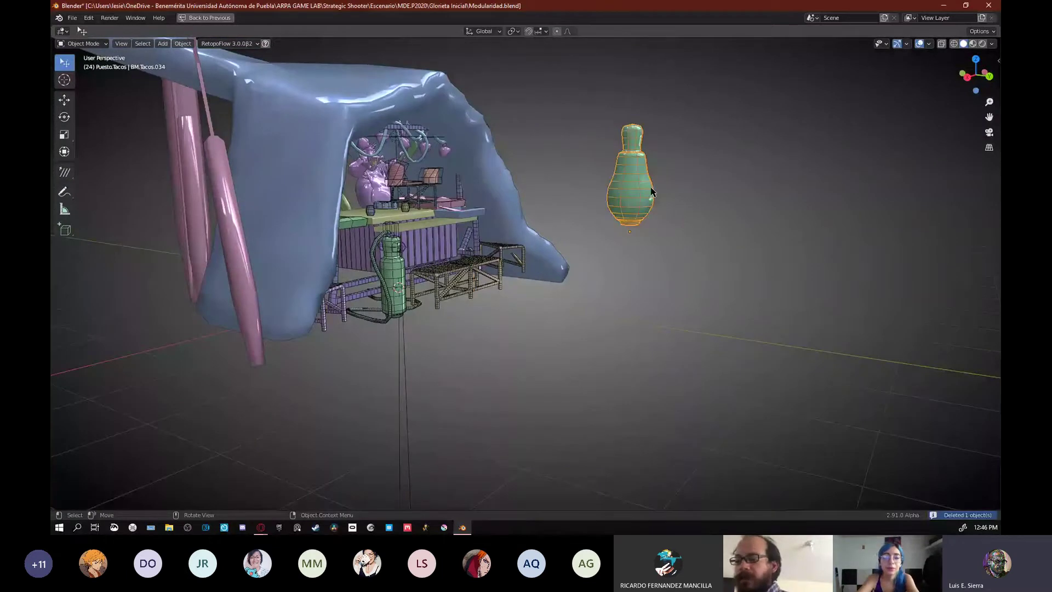
{"action": "key", "text": "Delete"}
- Duplicate the front bench and place the copy about 2.3 m away in the horizontal plane, in front of the stand
{"action": "scroll", "coordinate": [553, 329], "scroll_direction": "up", "scroll_amount": 3}
{"action": "left_click", "coordinate": [552, 328]}
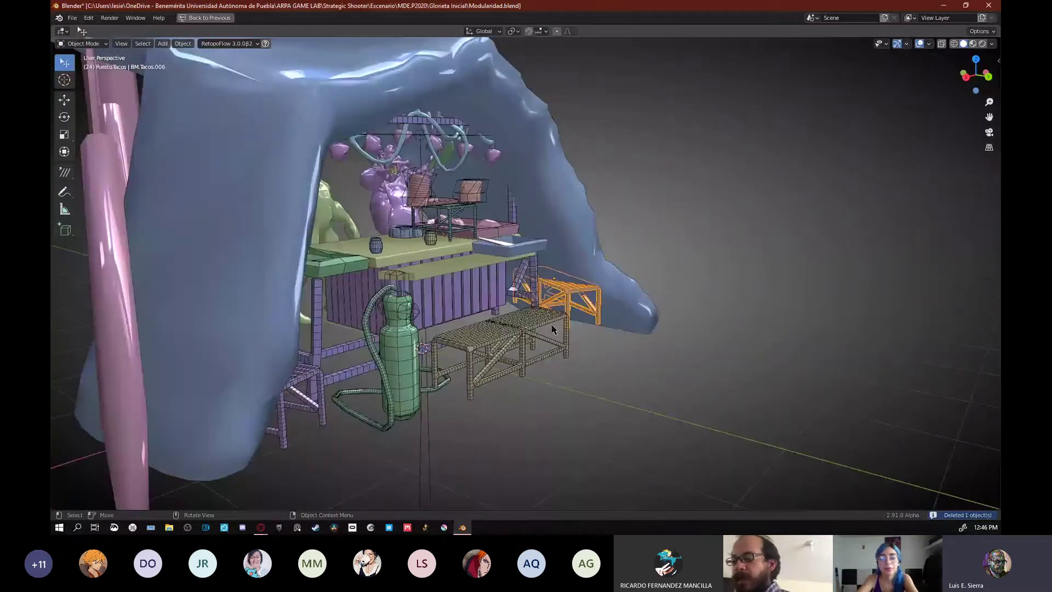
{"action": "left_click", "coordinate": [552, 330]}
{"action": "middle_click_drag", "start_coordinate": [552, 329], "coordinate": [551, 351]}
{"action": "scroll", "coordinate": [551, 329], "scroll_direction": "down", "scroll_amount": 2}
{"action": "key", "text": "shift+d"}
{"action": "key", "text": "shift+z"}
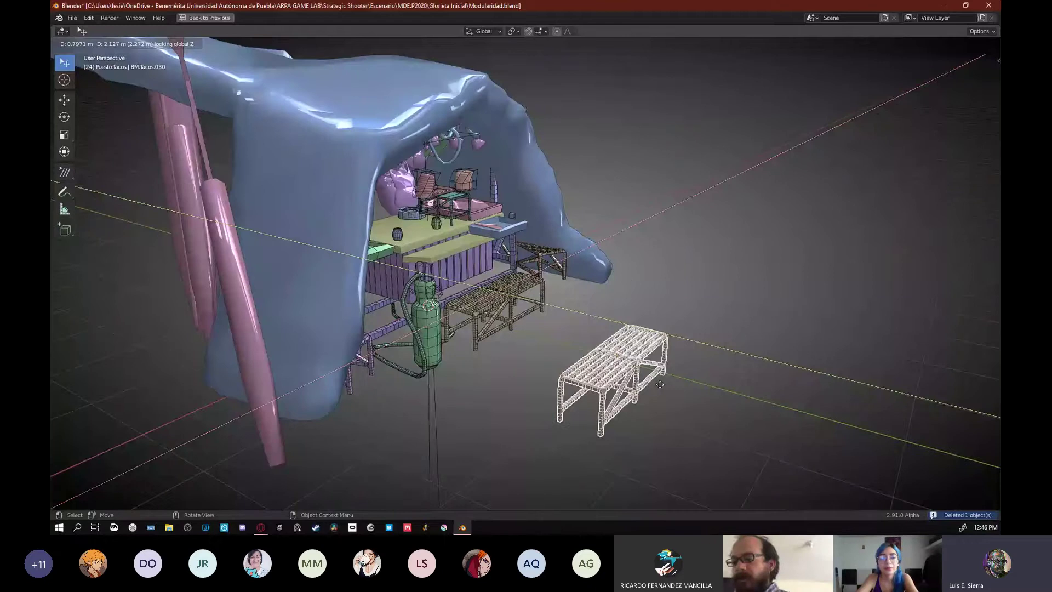
{"action": "left_click", "coordinate": [660, 384]}
- Enter mesh editing on the copied bench with X-ray enabled and select a vertex at the seat's near corner
{"action": "scroll", "coordinate": [580, 317], "scroll_direction": "up", "scroll_amount": 3}
{"action": "key", "text": "Tab"}
{"action": "key", "text": "alt+z"}
{"action": "mouse_move", "coordinate": [660, 384]}
{"action": "middle_mouse_down"}
{"action": "mouse_move", "coordinate": [580, 317]}
{"action": "mouse_move", "coordinate": [587, 362]}
{"action": "mouse_move", "coordinate": [539, 355]}
{"action": "mouse_move", "coordinate": [495, 380]}
{"action": "mouse_move", "coordinate": [496, 395]}
{"action": "middle_mouse_up"}
{"action": "key", "text": "alt+z"}
{"action": "key", "text": "alt+z"}
{"action": "key", "text": "Tab"}
{"action": "key", "text": "Tab"}
{"action": "left_click", "coordinate": [516, 370]}
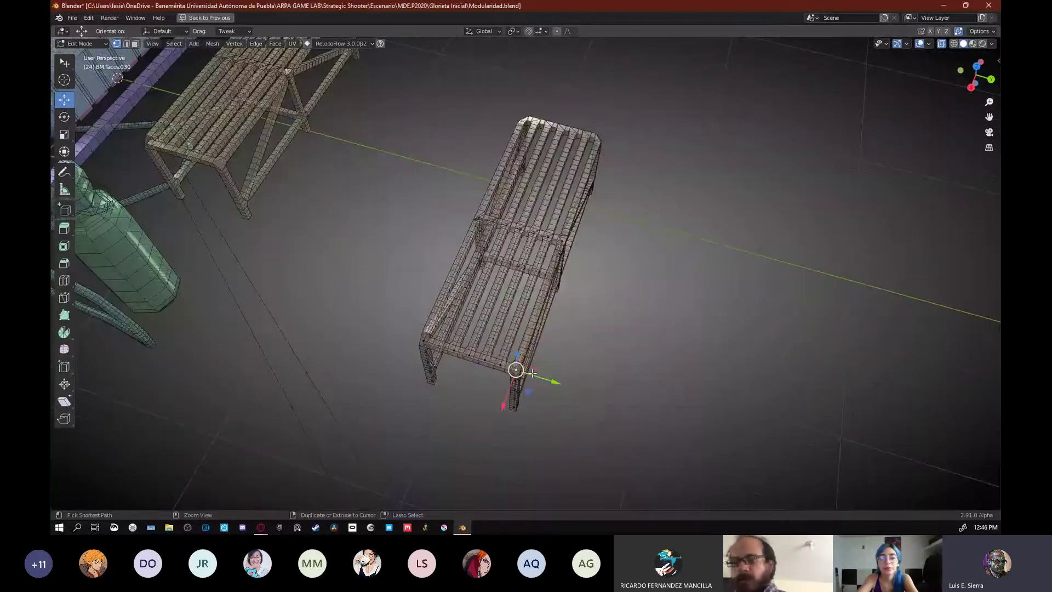
- Restore the full workspace layout, remove the lower viewport, and expand the bench's Mirror modifier settings
{"action": "key", "text": "ctrl+space"}
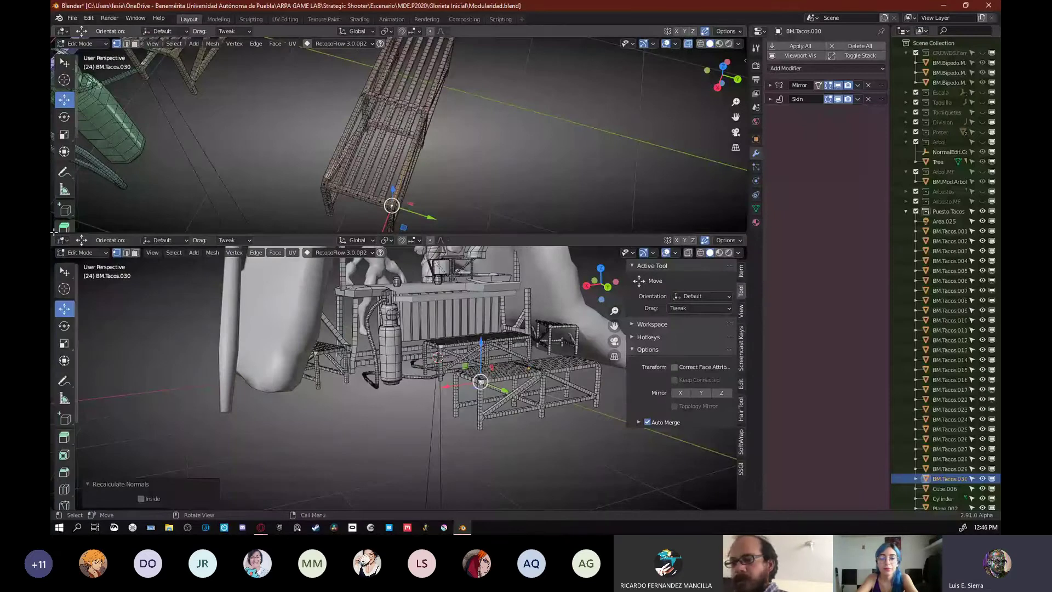
{"action": "left_click_drag", "start_coordinate": [53, 232], "coordinate": [57, 318]}
{"action": "left_click", "coordinate": [780, 89]}
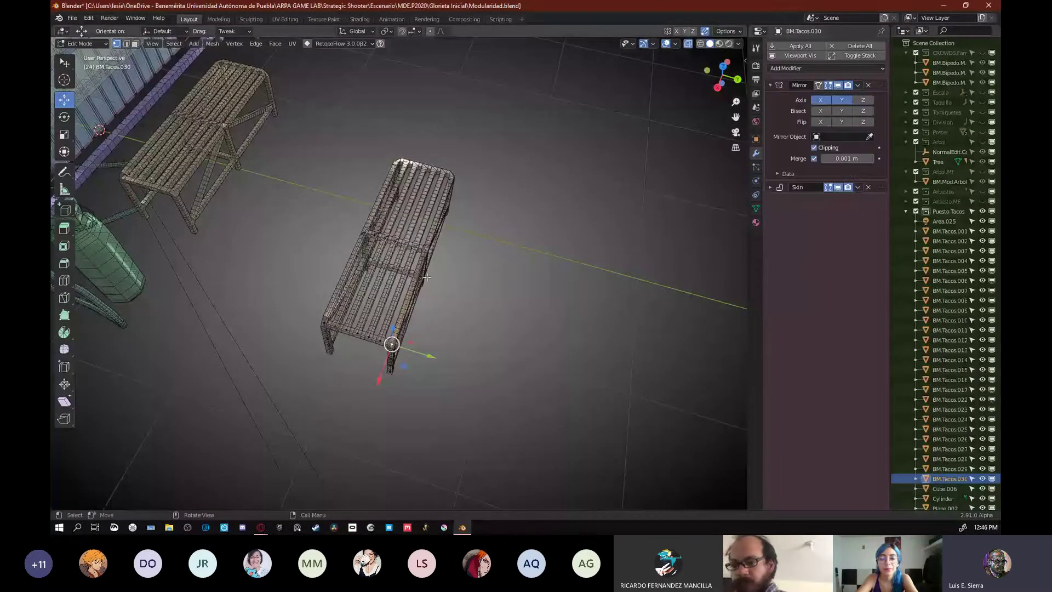
- Select the outer seat slats of the copied bench in edge mode and delete their edges, keeping the central slat
{"action": "left_click", "coordinate": [354, 317], "text": "alt"}
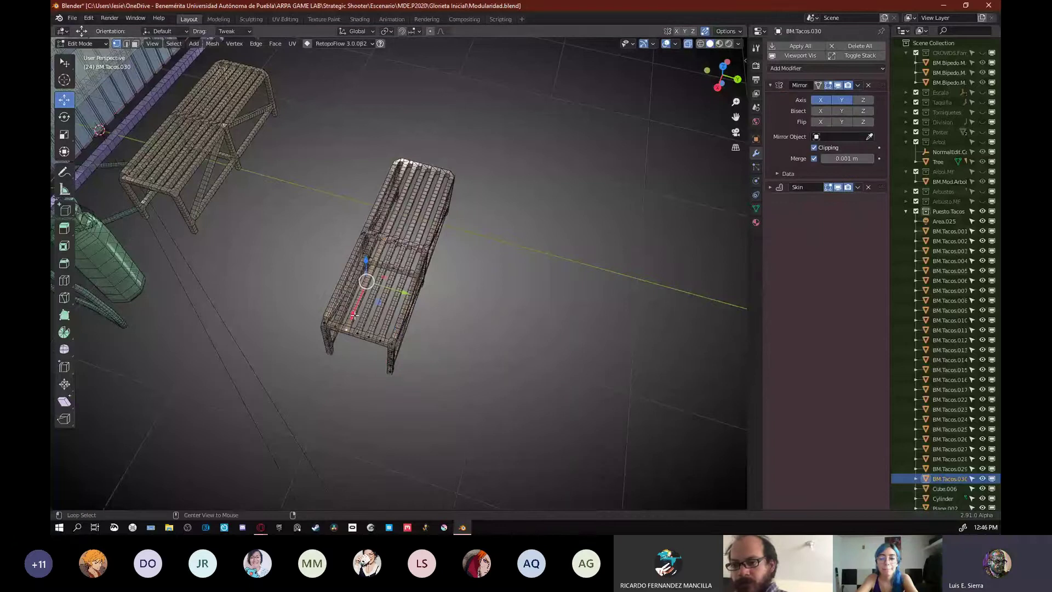
{"action": "mouse_move", "coordinate": [354, 316]}
{"action": "middle_mouse_down"}
{"action": "mouse_move", "coordinate": [361, 340]}
{"action": "mouse_move", "coordinate": [350, 265]}
{"action": "mouse_move", "coordinate": [324, 337]}
{"action": "mouse_move", "coordinate": [336, 312]}
{"action": "middle_mouse_up"}
{"action": "left_click", "coordinate": [393, 223]}
{"action": "key", "text": "2"}
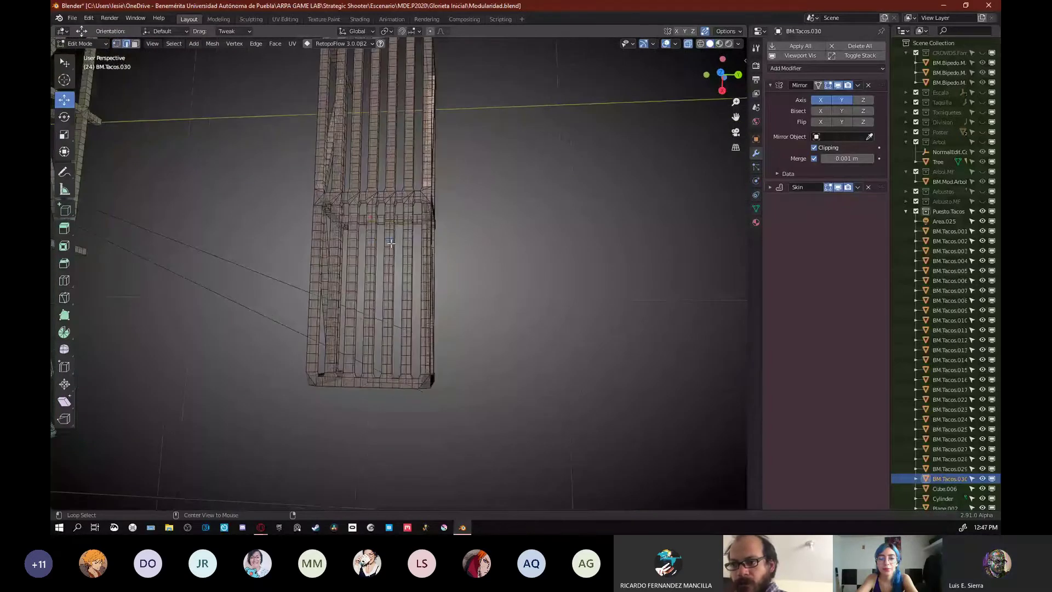
{"action": "left_click", "coordinate": [391, 242], "text": "alt"}
{"action": "key", "text": "x"}
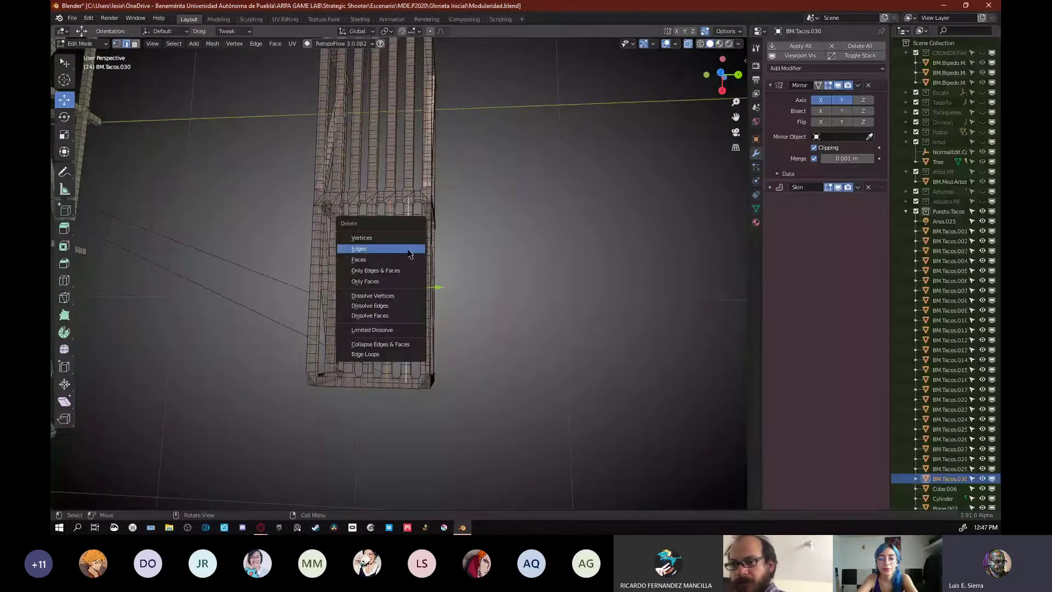
{"action": "left_click", "coordinate": [411, 251]}
- Widen the remaining central slat into a solid seat top for the copied bench
{"action": "middle_click_drag", "start_coordinate": [411, 251], "coordinate": [386, 275]}
{"action": "left_click", "coordinate": [386, 276]}
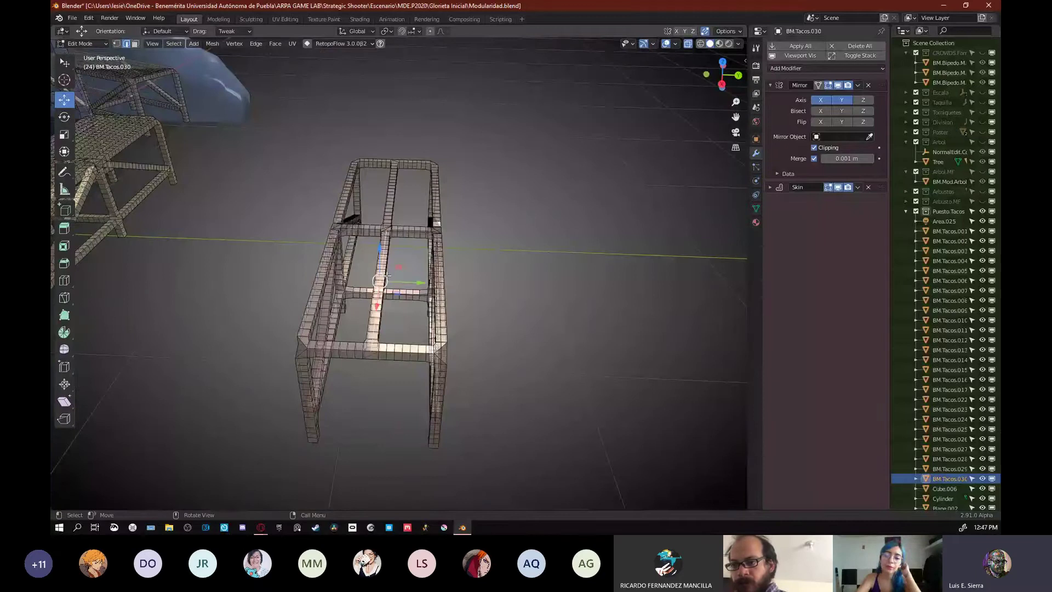
{"action": "key", "text": "s"}
{"action": "key", "text": "x"}
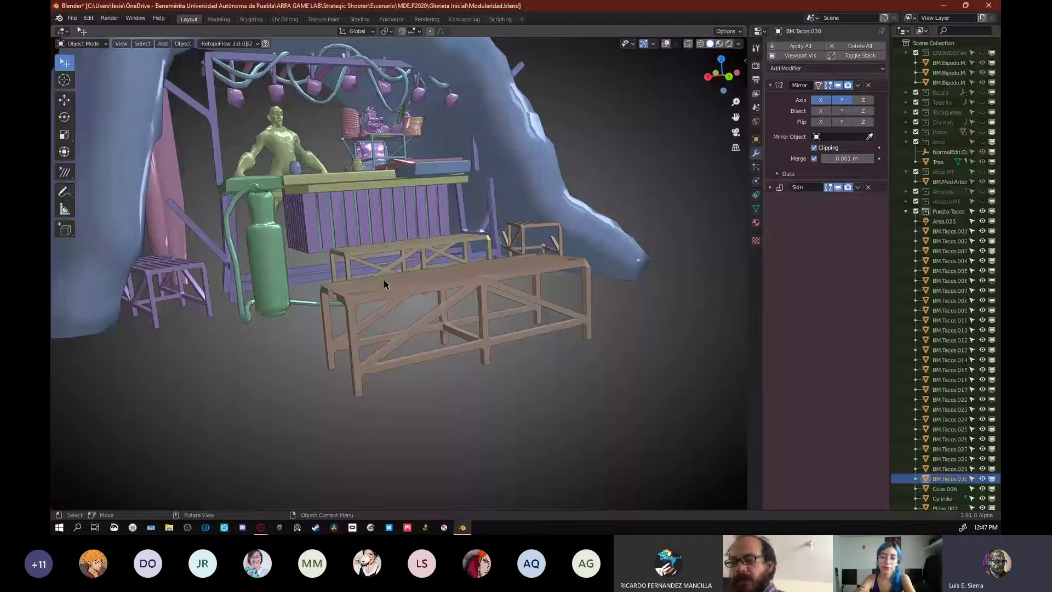
- Reposition the lower side braces of the copied bench, raising them along the Z axis by about 0.1 m
{"action": "middle_click_drag", "start_coordinate": [385, 284], "coordinate": [388, 311]}
{"action": "key", "text": "g"}
{"action": "key", "text": "shift+z"}
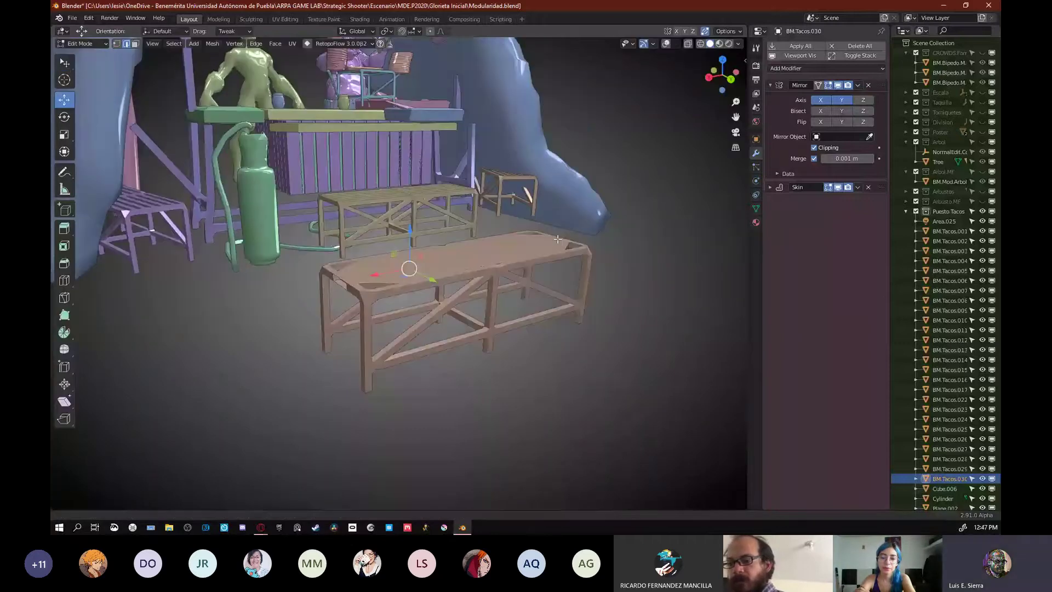
{"action": "middle_click_drag", "start_coordinate": [558, 239], "coordinate": [585, 233]}
{"action": "key", "text": "alt+z"}
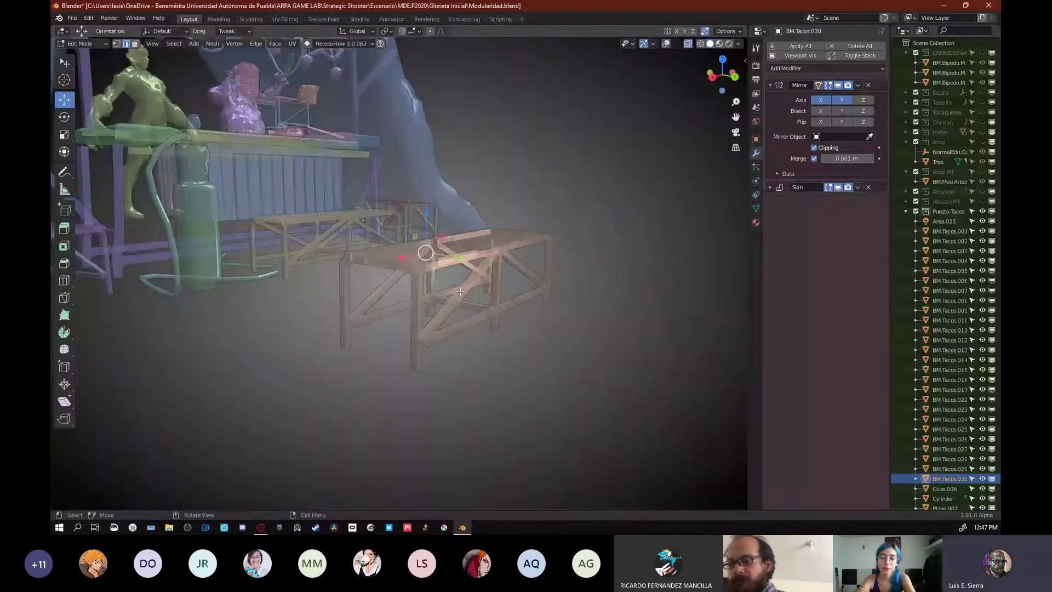
{"action": "middle_click_drag", "start_coordinate": [460, 292], "coordinate": [471, 312]}
{"action": "key", "text": "alt+z"}
{"action": "key", "text": "g"}
{"action": "key", "text": "z"}
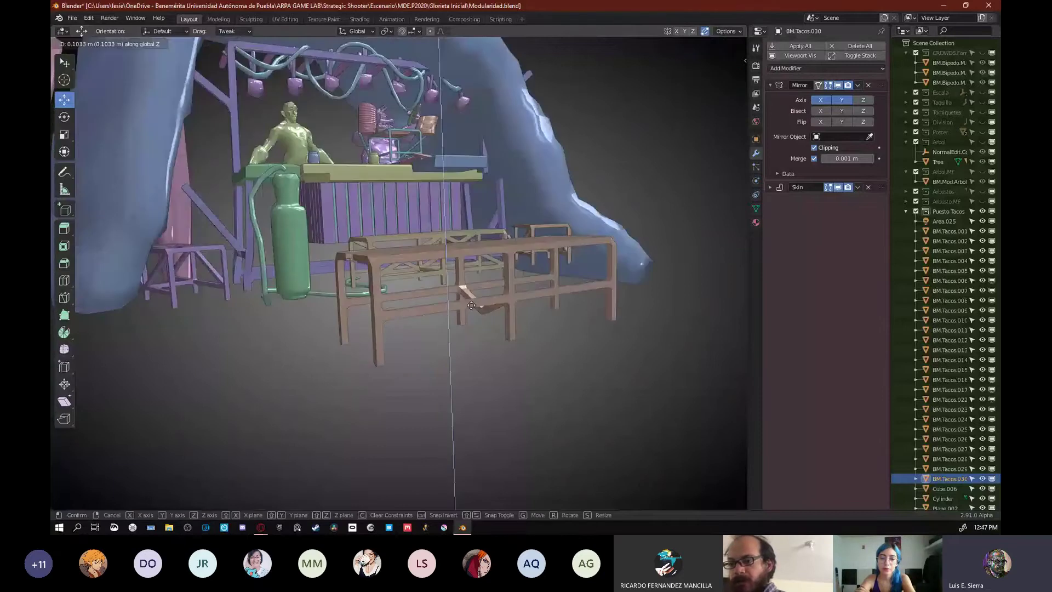
{"action": "left_click", "coordinate": [472, 305]}
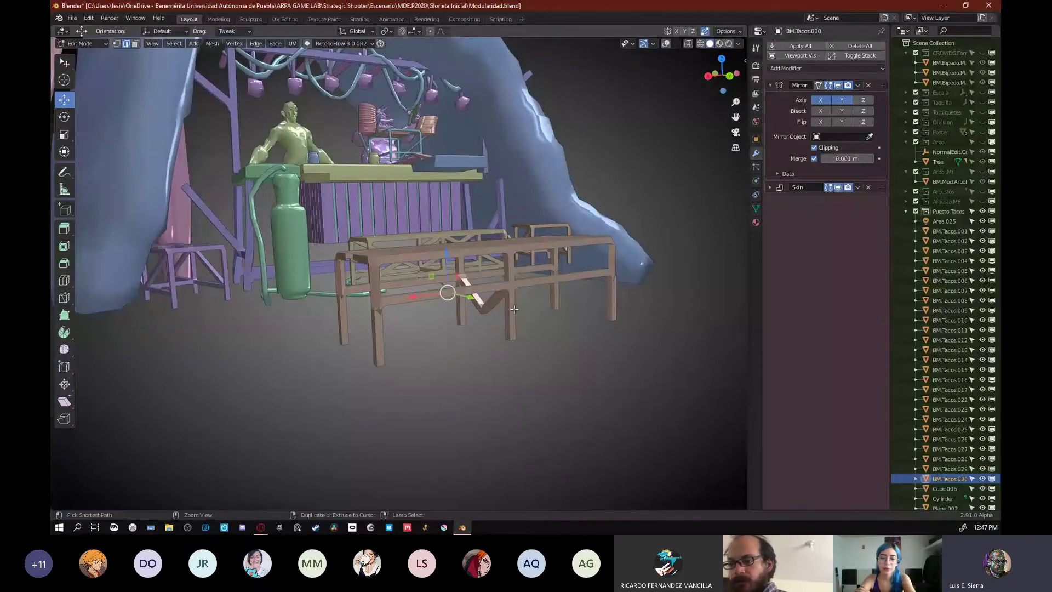
- Dissolve the side brace vertices beneath the copied bench's seat, working in vertex mode with X-ray and overlays on
{"action": "middle_click_drag", "start_coordinate": [514, 309], "coordinate": [540, 300]}
{"action": "key", "text": "alt+z"}
{"action": "key", "text": "shift+alt+z"}
{"action": "key", "text": "1"}
{"action": "left_click", "coordinate": [447, 310]}
{"action": "middle_click_drag", "start_coordinate": [458, 349], "coordinate": [477, 216]}
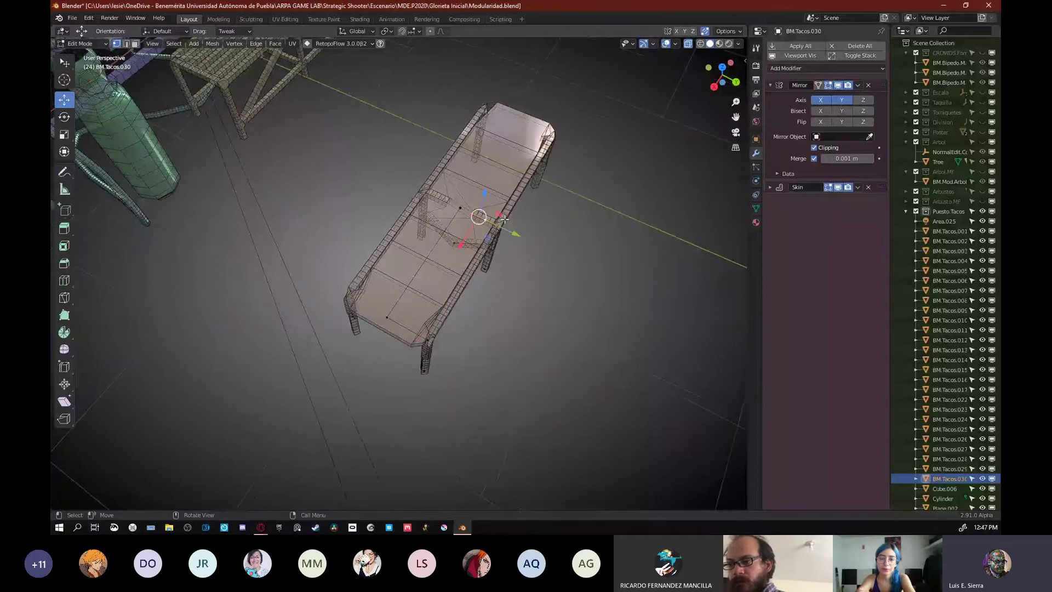
{"action": "key", "text": "ctrl+x"}
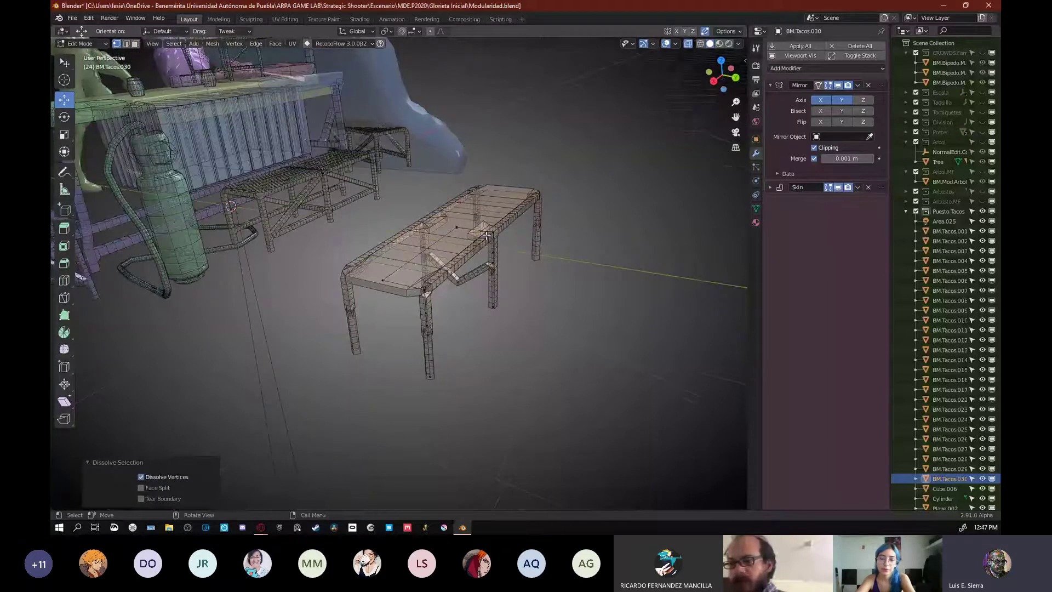
{"action": "left_click", "coordinate": [458, 227]}
- Turn off X-ray and return to Object Mode to view the simplified bench against the stand
{"action": "middle_click_drag", "start_coordinate": [418, 344], "coordinate": [254, 277]}
{"action": "key", "text": "Tab"}
{"action": "scroll", "coordinate": [445, 299], "scroll_direction": "down", "scroll_amount": 1}
{"action": "key", "text": "Tab"}
{"action": "key", "text": "alt+z"}
{"action": "key", "text": "Tab"}
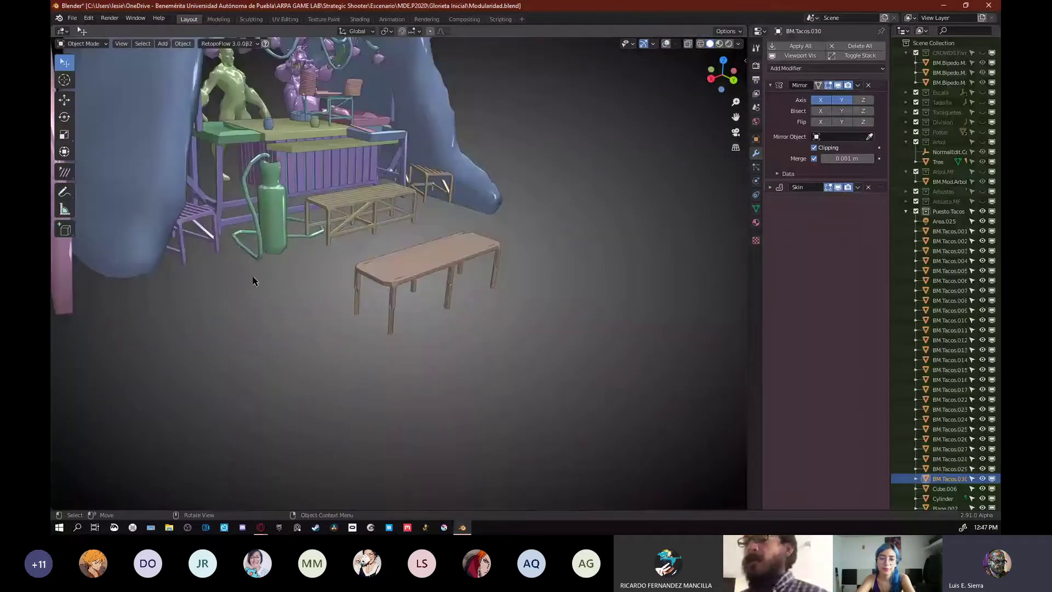
{"action": "middle_click_drag", "start_coordinate": [409, 279], "coordinate": [437, 308], "text": "shift"}
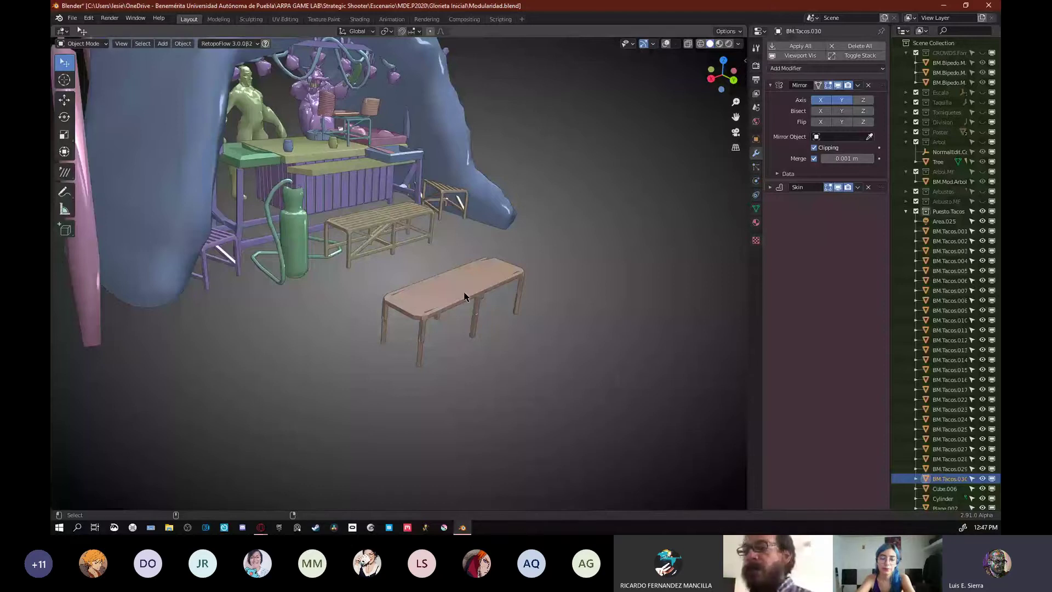
- Turn the viewport overlays back on and switch the viewport shading to Rendered
{"action": "key", "text": "shift+alt+z"}
{"action": "key", "text": "z"}
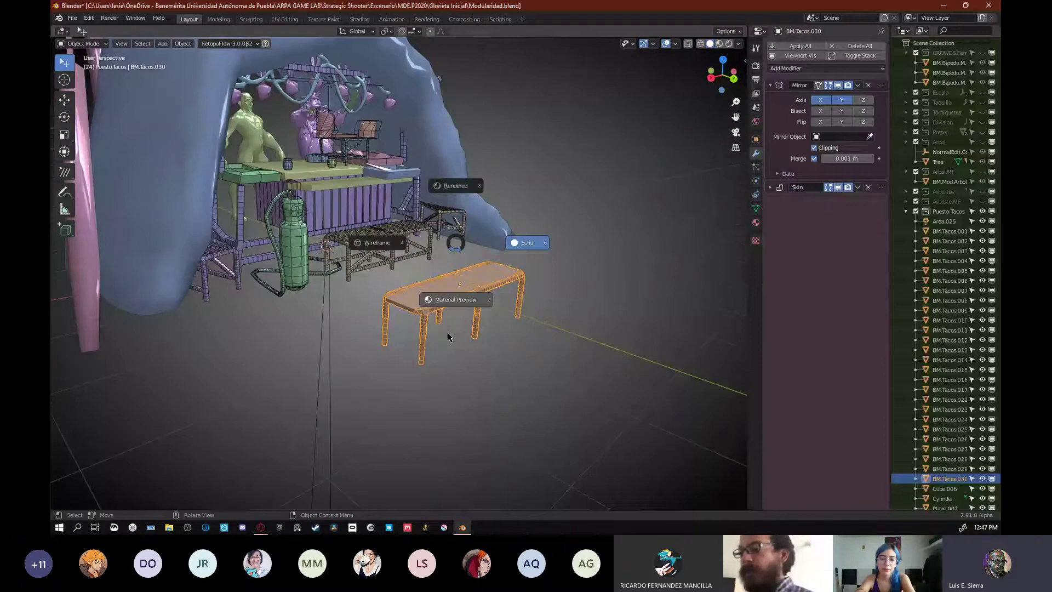
{"action": "left_click", "coordinate": [458, 186]}
{"action": "middle_click_drag", "start_coordinate": [433, 236], "coordinate": [493, 274], "text": "shift"}
- Add a mesh plane and scale it by 10.325 as a ground surface under the stand
{"action": "key", "text": "shift+a"}
{"action": "mouse_move", "coordinate": [493, 275]}
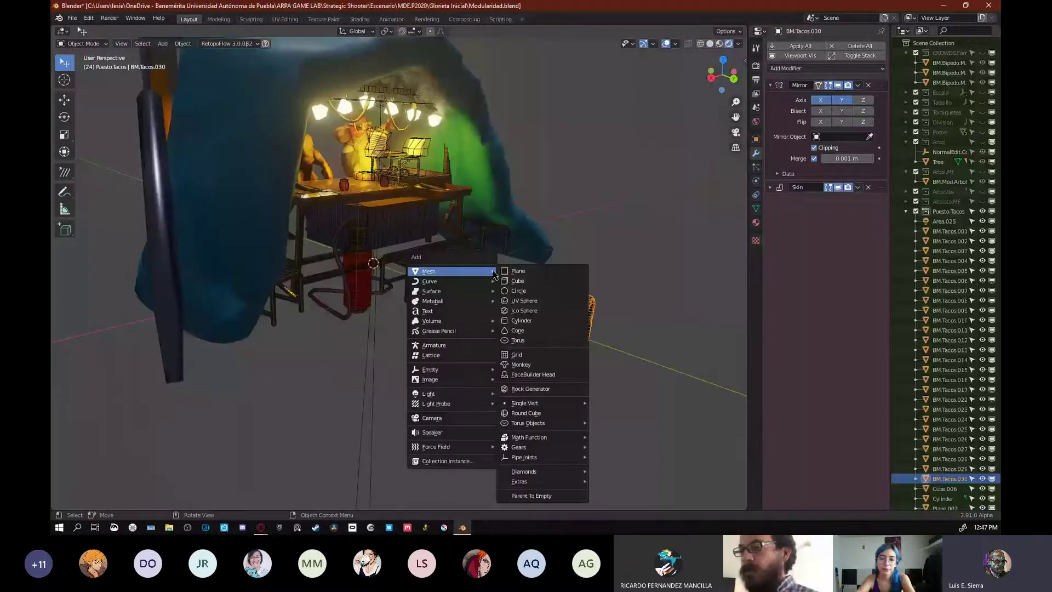
{"action": "left_click", "coordinate": [518, 271]}
{"action": "key", "text": "s"}
{"action": "left_click", "coordinate": [624, 275]}
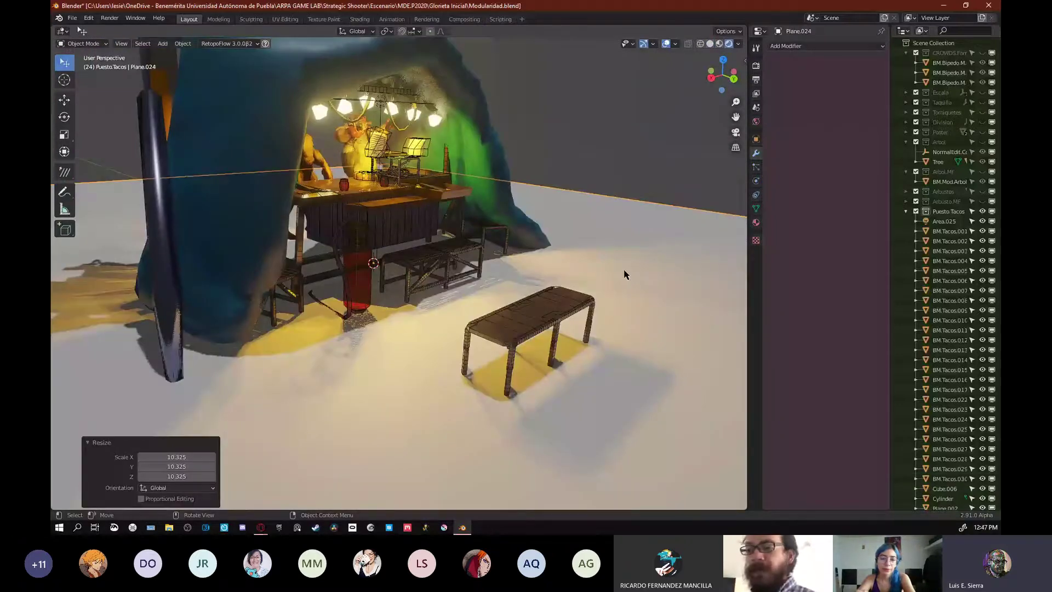
- Move the ground plane freely about 1.6 m, mostly downward, and delete it
{"action": "middle_click_drag", "start_coordinate": [624, 274], "coordinate": [513, 270]}
{"action": "key", "text": "shift+a"}
{"action": "mouse_move", "coordinate": [347, 281]}
{"action": "scroll", "coordinate": [444, 329], "scroll_direction": "down", "scroll_amount": 5}
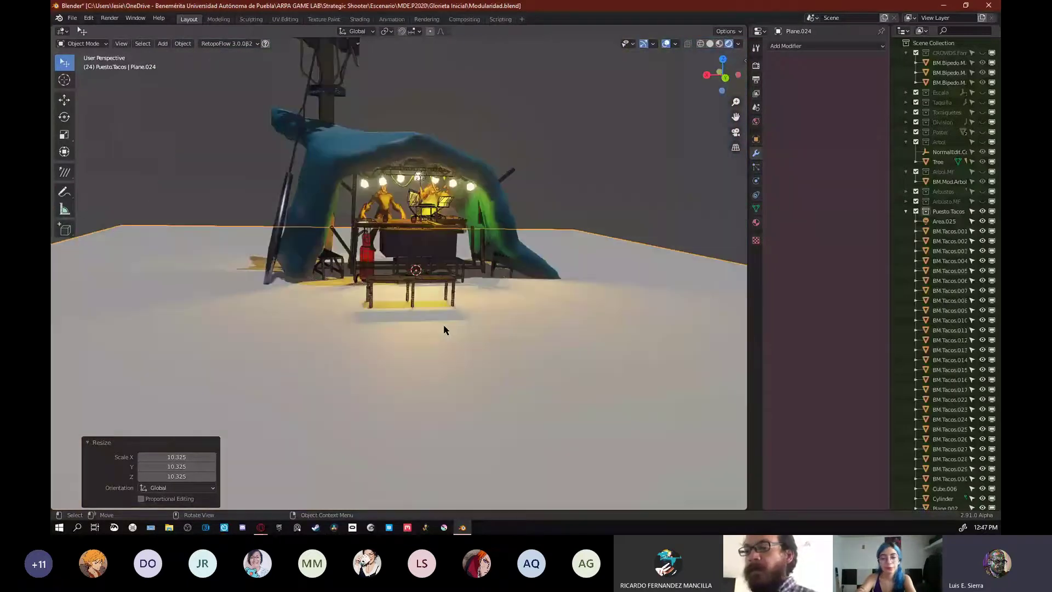
{"action": "middle_click_drag", "start_coordinate": [444, 326], "coordinate": [433, 302]}
{"action": "key", "text": "g"}
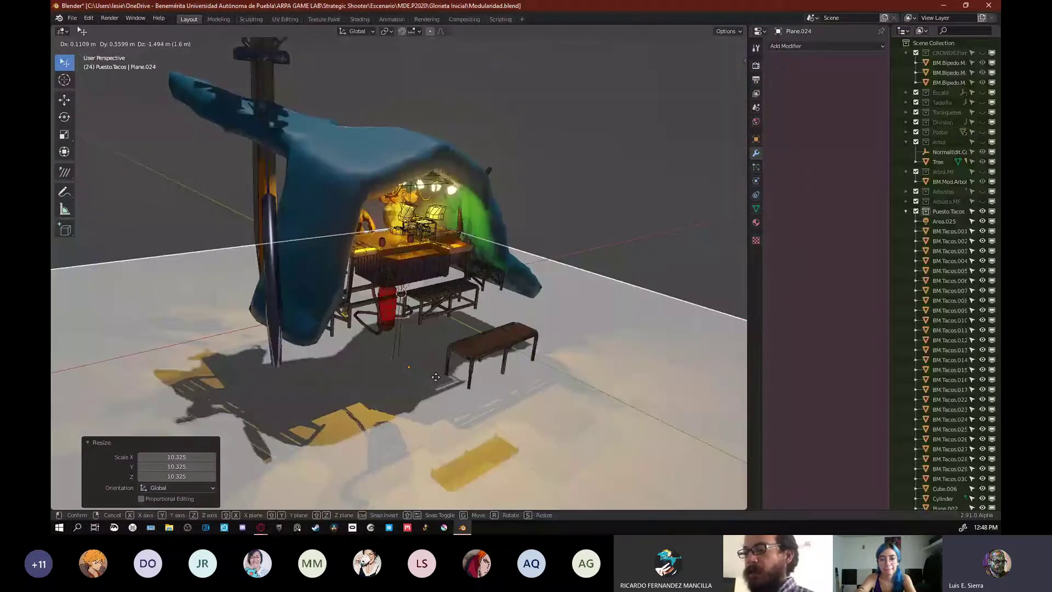
{"action": "left_click", "coordinate": [435, 377]}
{"action": "key", "text": "Delete"}
{"action": "middle_click_drag", "start_coordinate": [435, 377], "coordinate": [417, 362]}
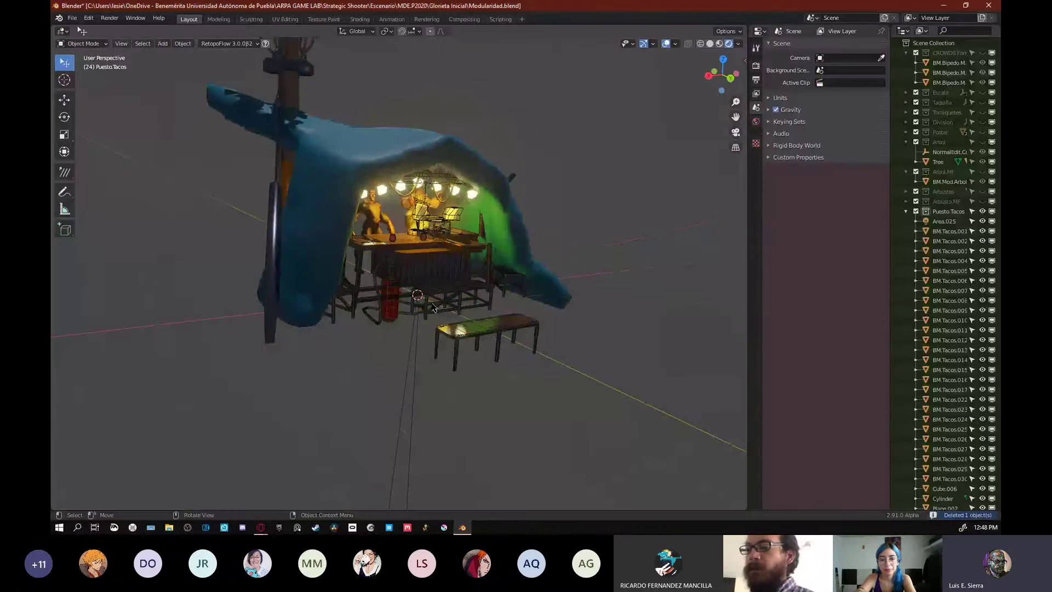
- Move the 3D cursor around the empty space beside the stand and place it high above the bench area
{"action": "left_click", "coordinate": [452, 296]}
{"action": "right_click_drag", "start_coordinate": [482, 236], "coordinate": [636, 219], "text": "shift"}
{"action": "middle_click_drag", "start_coordinate": [636, 219], "coordinate": [581, 252]}
{"action": "key", "text": "g"}
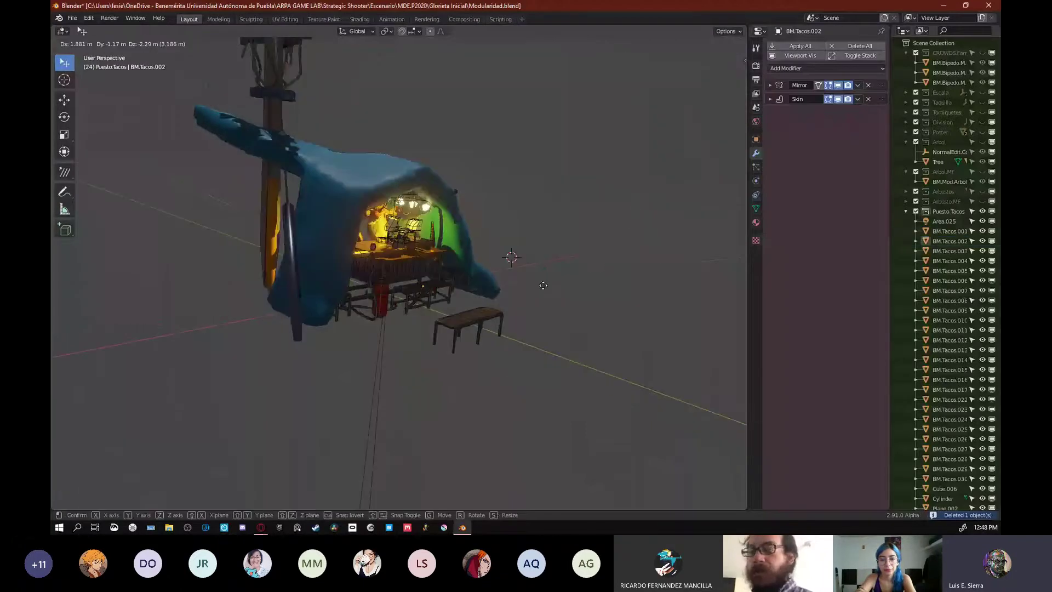
{"action": "key", "text": "Escape"}
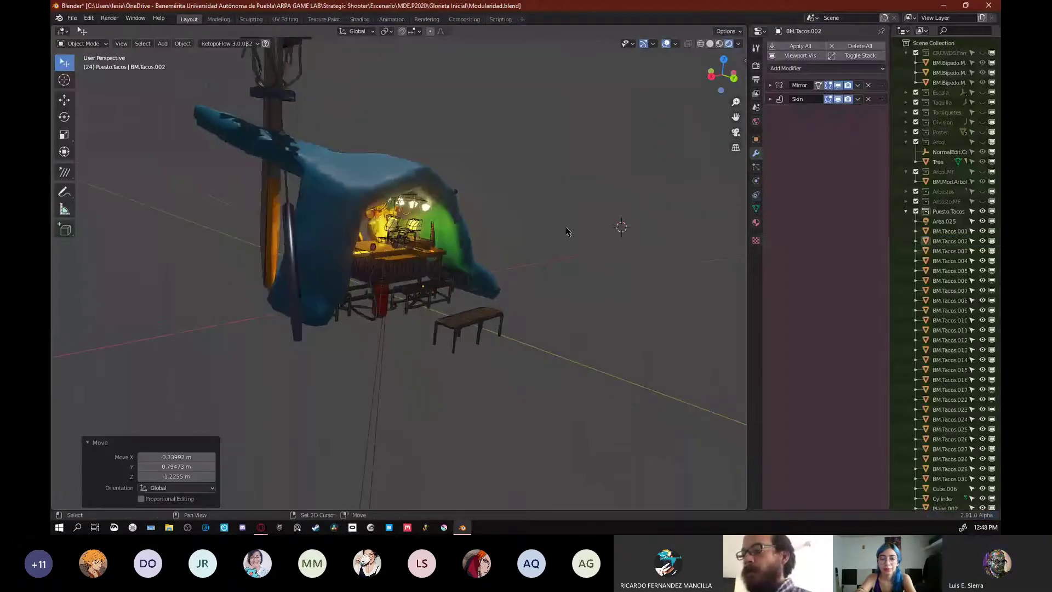
{"action": "right_click", "coordinate": [576, 239], "text": "shift"}
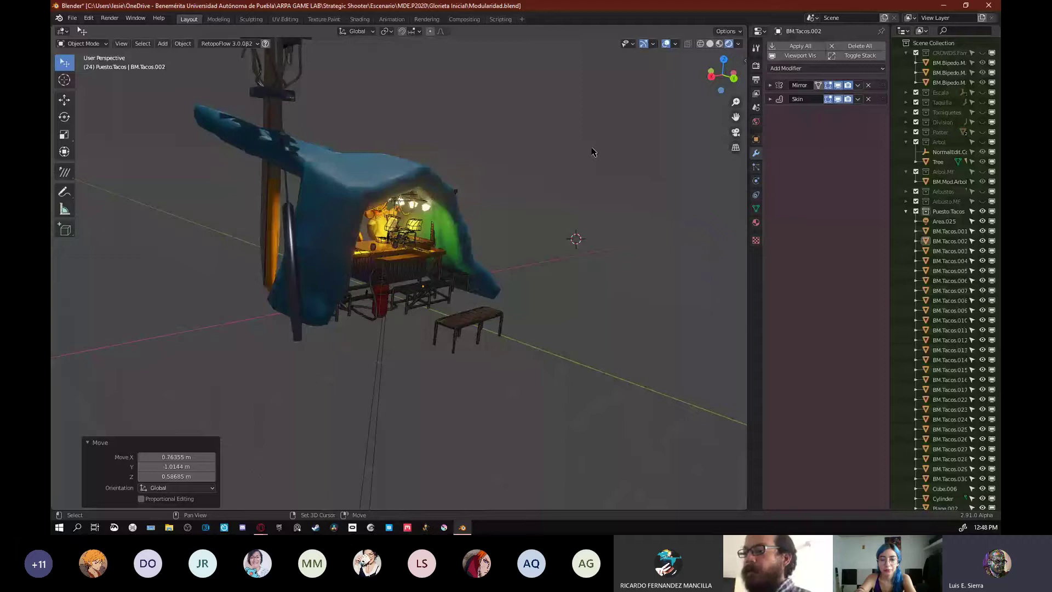
{"action": "right_click", "coordinate": [618, 104], "text": "shift"}
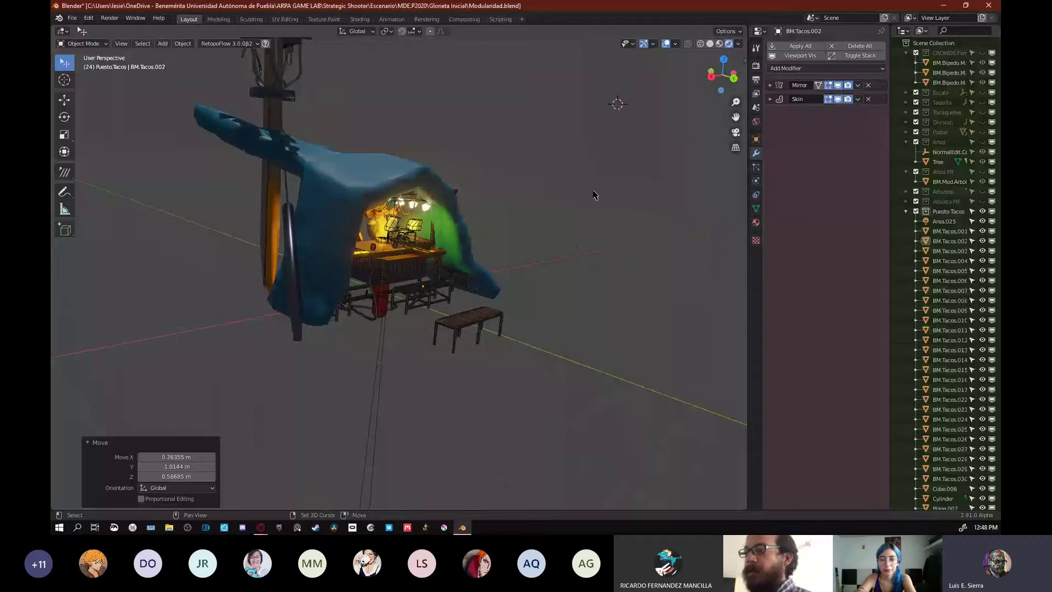
- Add a 2 m plane at the 3D cursor and try rotating it freely
{"action": "key", "text": "shift+a"}
{"action": "left_click", "coordinate": [631, 195]}
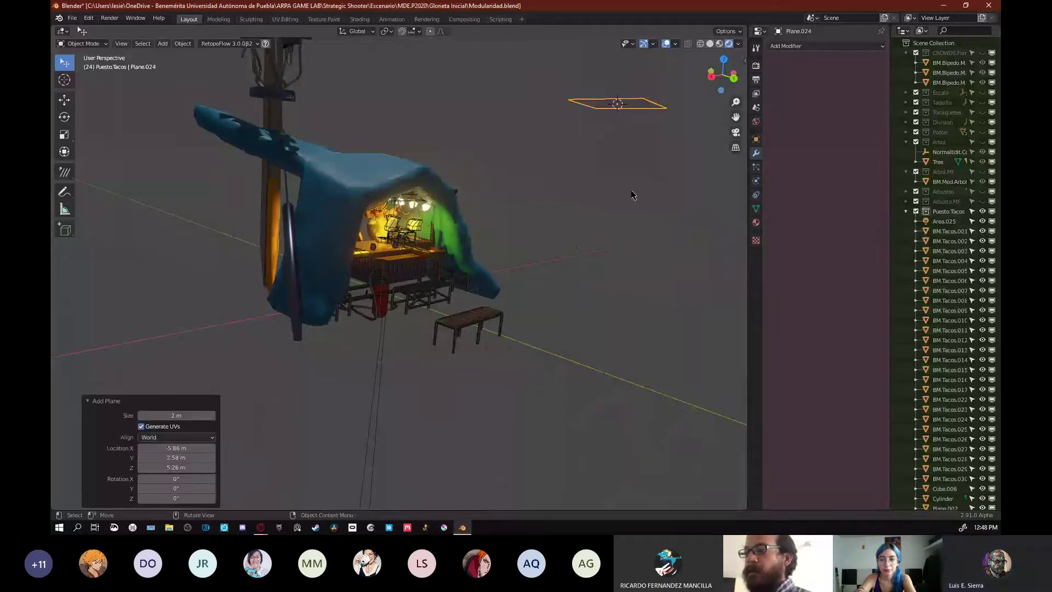
{"action": "key", "text": "r"}
{"action": "key", "text": "r"}
{"action": "middle_click_drag", "start_coordinate": [632, 195], "coordinate": [488, 212]}
- Delete the plane beside the stand and add a 2 m plane at the world origin
{"action": "key", "text": "Escape"}
{"action": "key", "text": "Delete"}
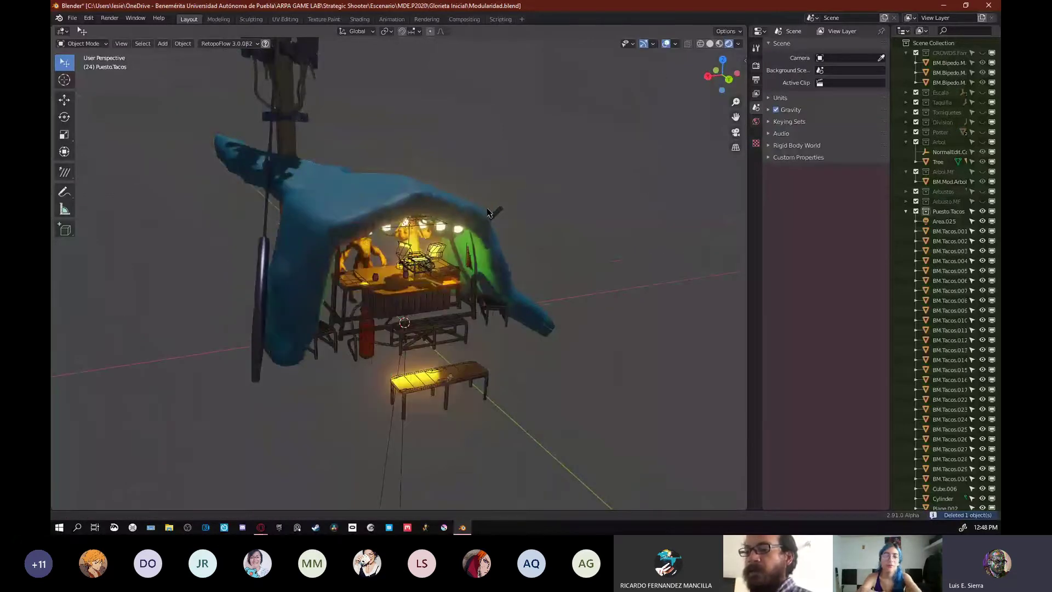
{"action": "key", "text": "ctrl+z"}
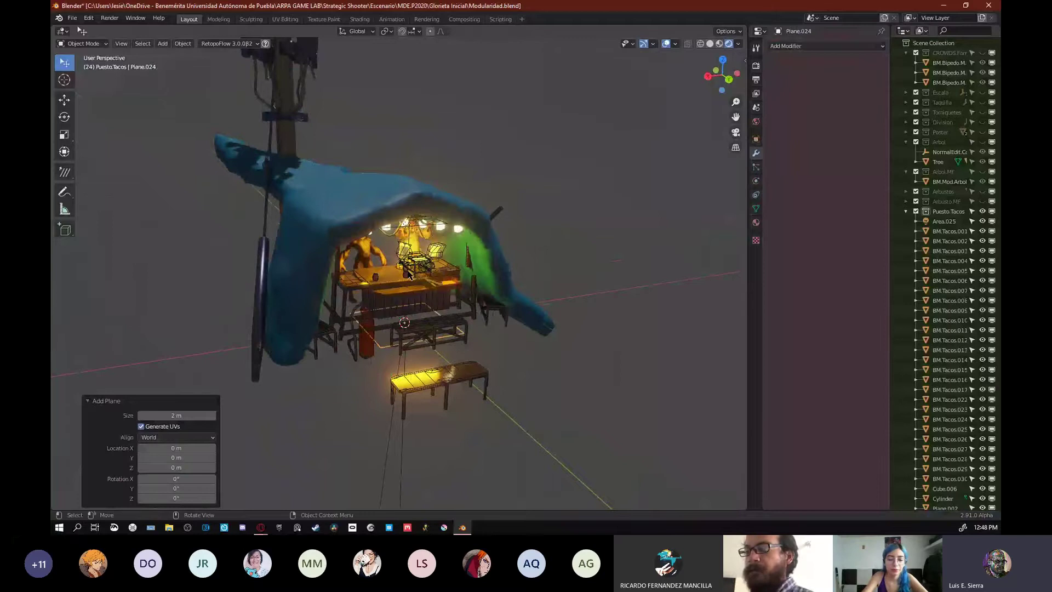
- Scale the new ground plane's mesh up to about 15.5 × 15.5 m in edit mode and show its transform properties
{"action": "key", "text": "Tab"}
{"action": "middle_click_drag", "start_coordinate": [560, 273], "coordinate": [448, 328]}
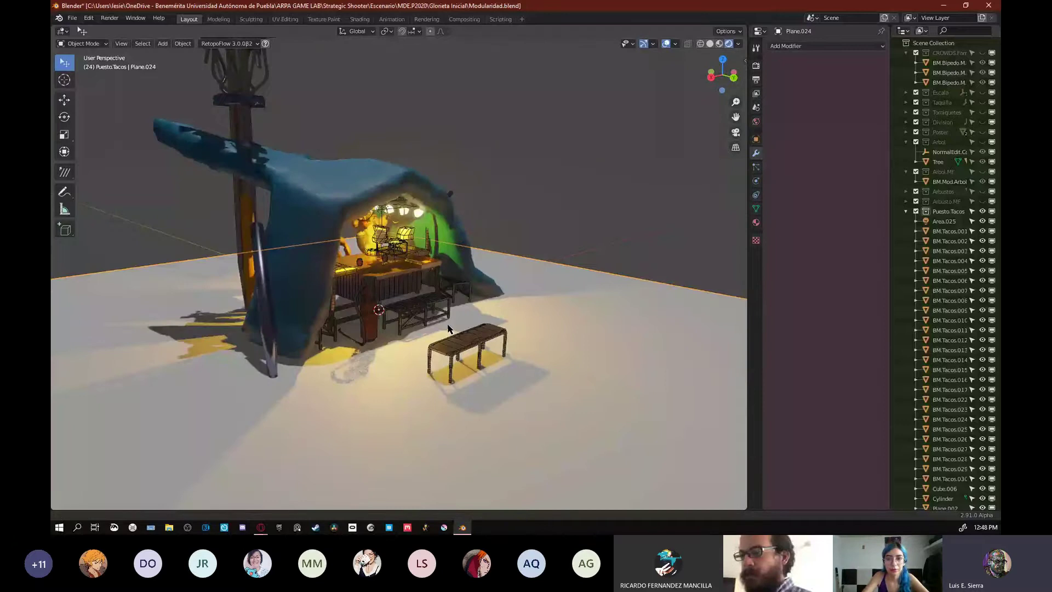
{"action": "scroll", "coordinate": [448, 328], "scroll_direction": "down", "scroll_amount": 2}
{"action": "key", "text": "n"}
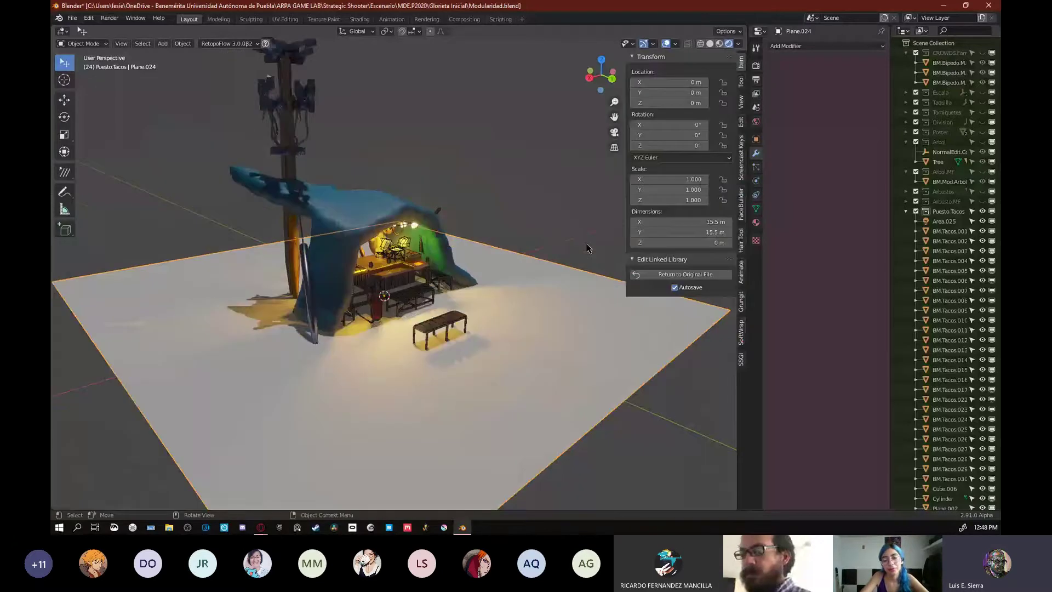
{"action": "middle_click_drag", "start_coordinate": [587, 248], "coordinate": [453, 311]}
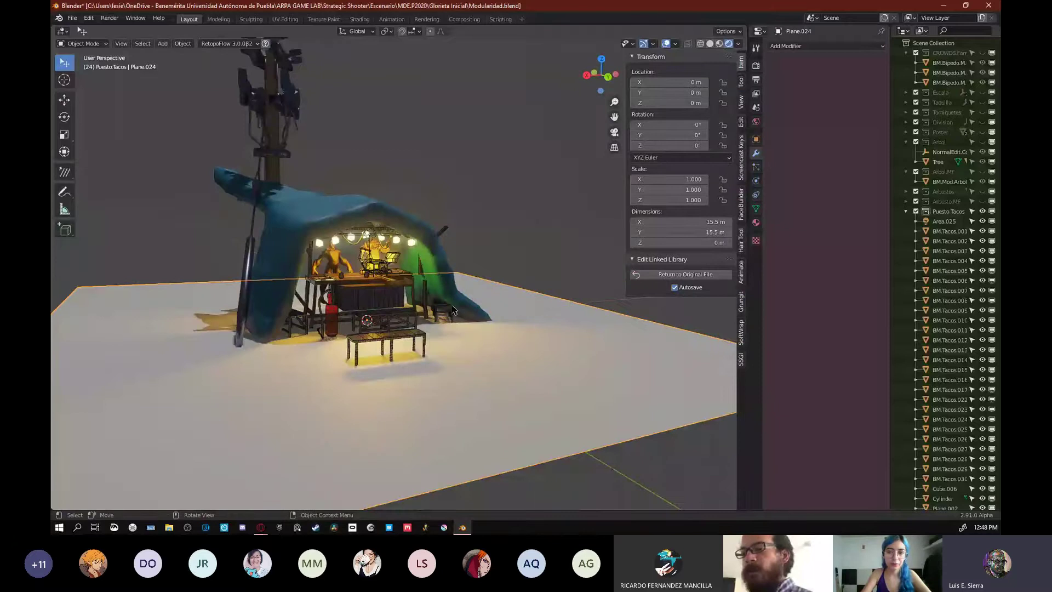
- Show the interaction modes available for the ground plane, both as a list and as a pie menu
{"action": "key", "text": "Tab"}
{"action": "key", "text": "Tab"}
{"action": "middle_click_drag", "start_coordinate": [447, 322], "coordinate": [425, 265]}
{"action": "left_click", "coordinate": [81, 44]}
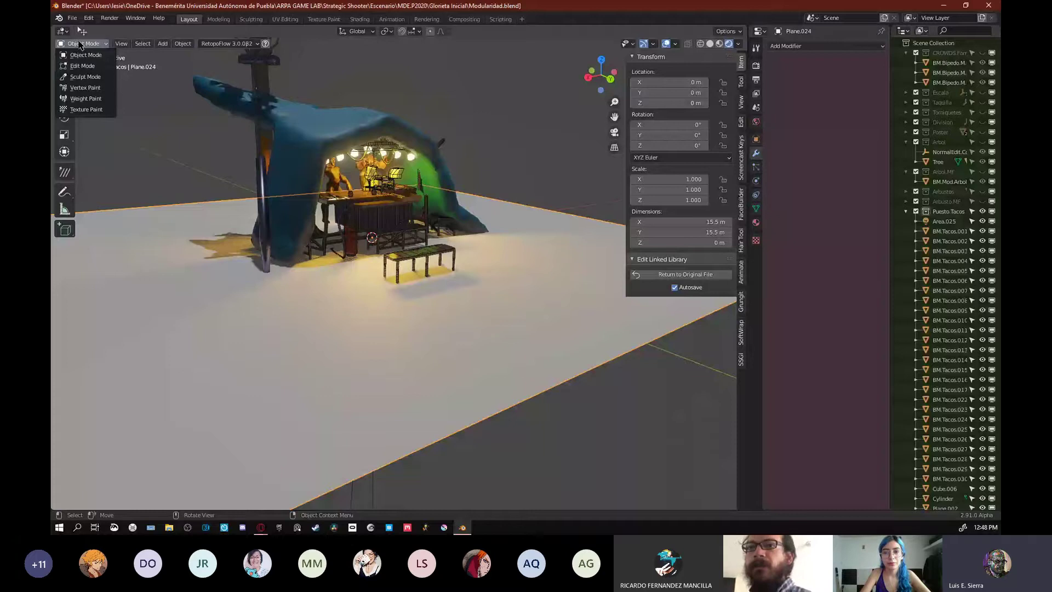
{"action": "left_click", "coordinate": [64, 45]}
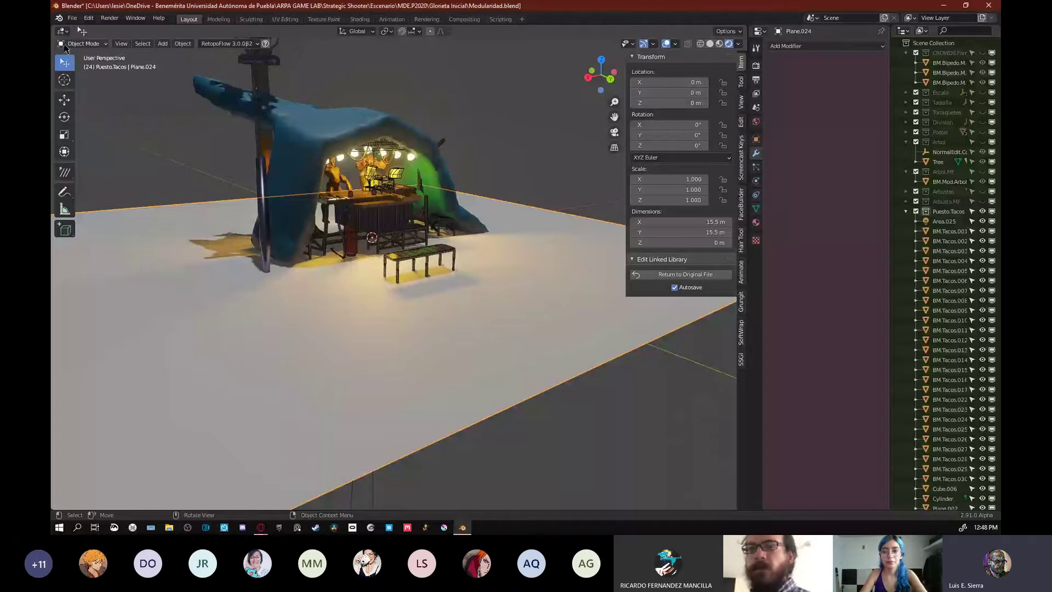
{"action": "left_click", "coordinate": [67, 44]}
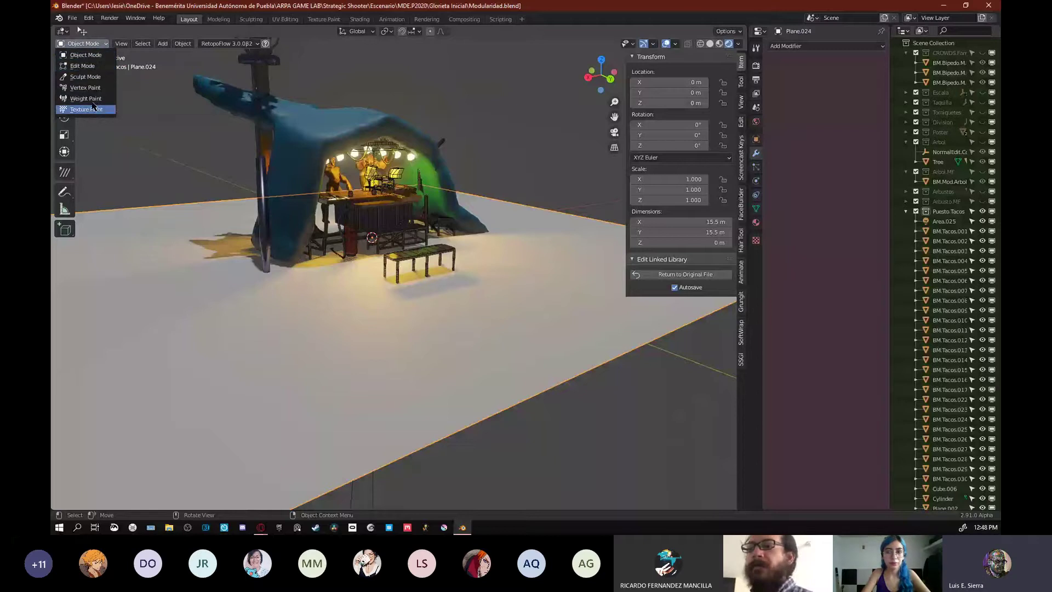
{"action": "middle_click_drag", "start_coordinate": [428, 206], "coordinate": [415, 257]}
{"action": "key", "text": "ctrl+Tab"}
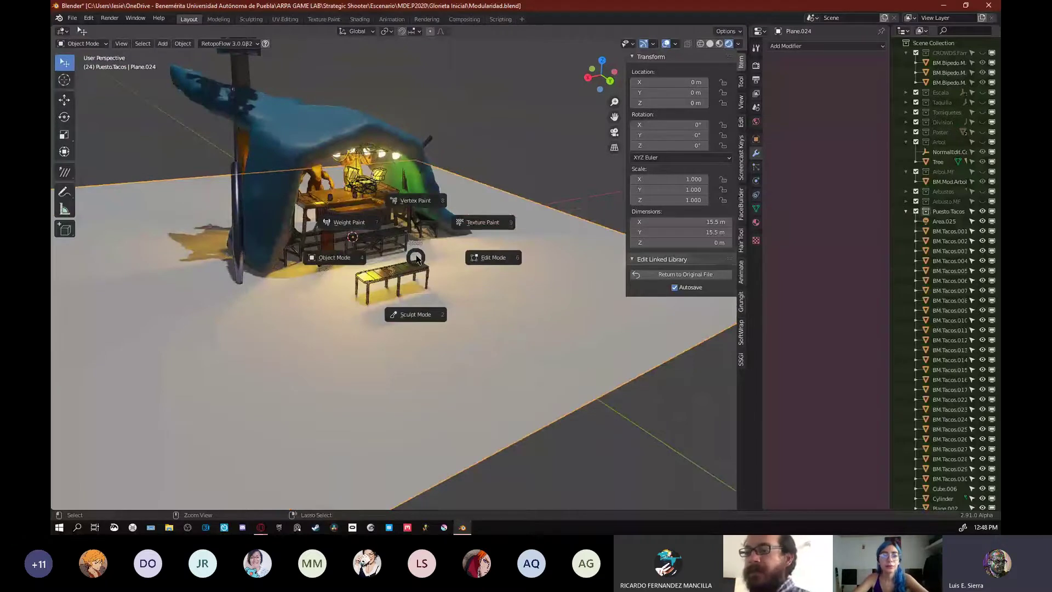
- In material preview shading, assign the Rojo.diffuse material to the gas tank and its hose
{"action": "mouse_move", "coordinate": [416, 258]}
{"action": "middle_mouse_down"}
{"action": "mouse_move", "coordinate": [382, 266]}
{"action": "mouse_move", "coordinate": [468, 322]}
{"action": "mouse_move", "coordinate": [447, 309]}
{"action": "middle_mouse_up"}
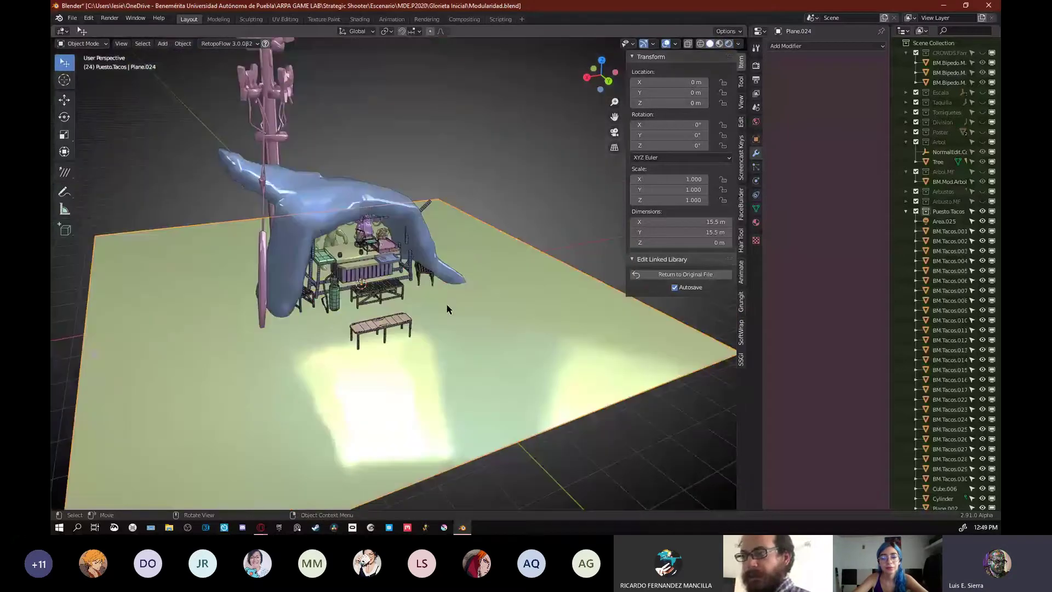
{"action": "scroll", "coordinate": [446, 307], "scroll_direction": "up", "scroll_amount": 5}
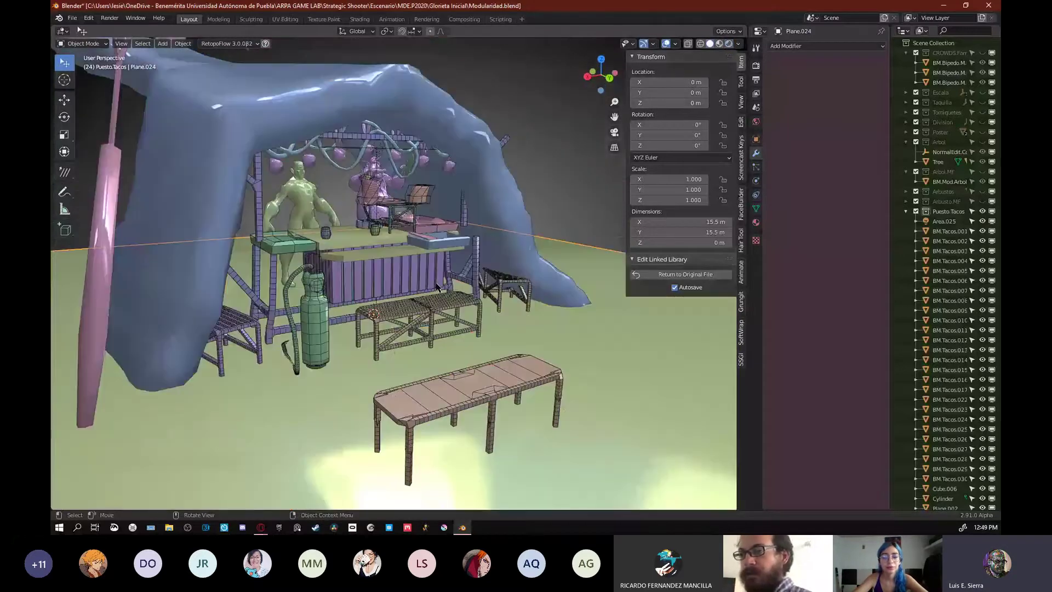
{"action": "mouse_move", "coordinate": [438, 286]}
{"action": "middle_mouse_down"}
{"action": "mouse_move", "coordinate": [228, 306]}
{"action": "mouse_move", "coordinate": [500, 320]}
{"action": "mouse_move", "coordinate": [428, 266]}
{"action": "mouse_move", "coordinate": [315, 328]}
{"action": "mouse_move", "coordinate": [636, 232]}
{"action": "middle_mouse_up"}
{"action": "left_click", "coordinate": [315, 329]}
{"action": "key", "text": "shift+alt+z"}
{"action": "left_click", "coordinate": [360, 312], "text": "shift"}
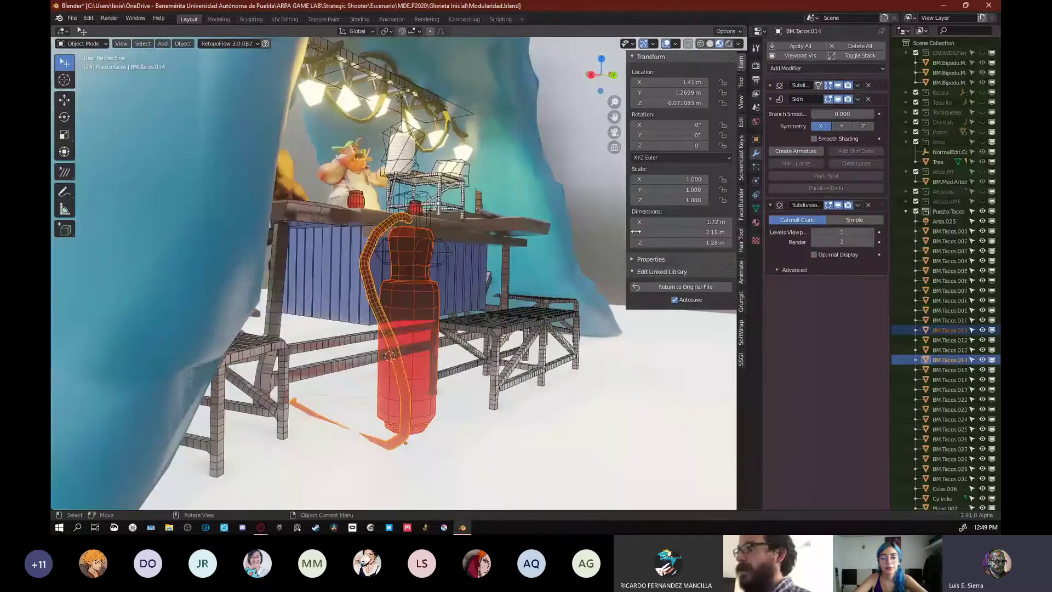
{"action": "left_click", "coordinate": [756, 222]}
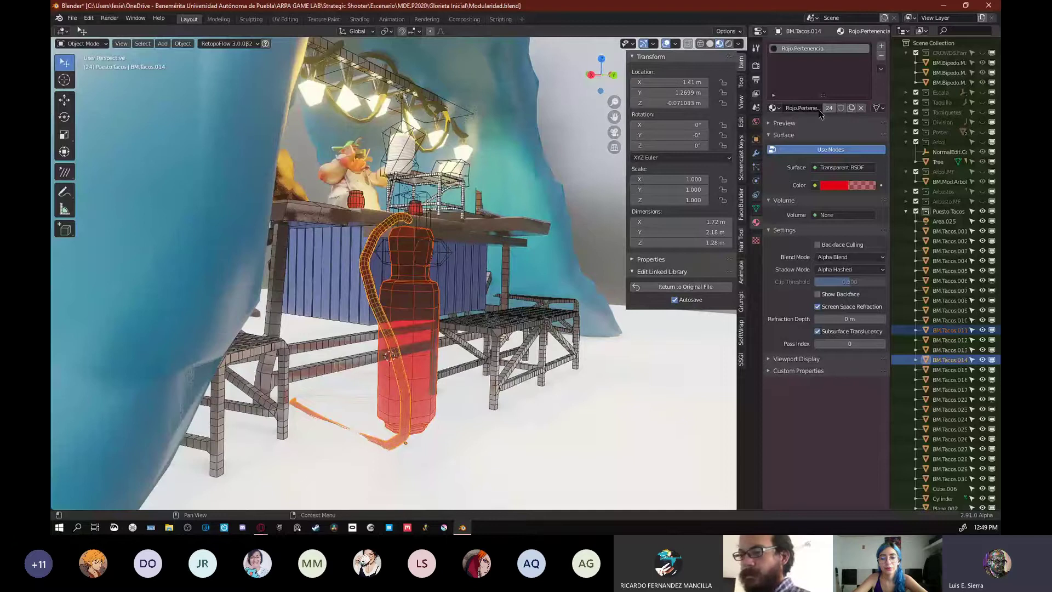
{"action": "left_click", "coordinate": [774, 108]}
{"action": "left_click", "coordinate": [824, 122]}
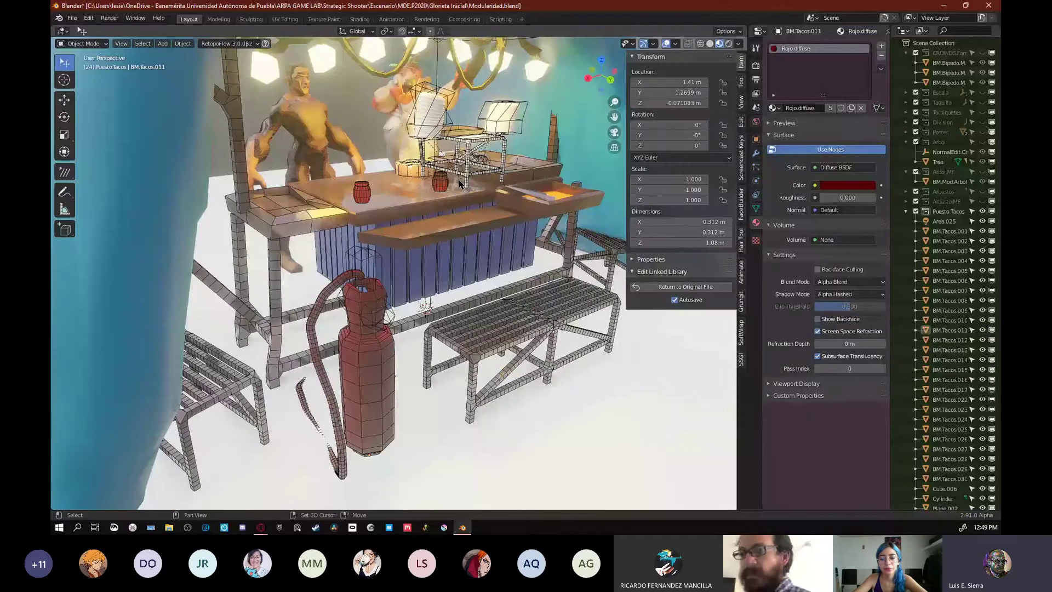
- Link the gas tank's Rojo.diffuse material to the two red jars on the counter and clear the selection
{"action": "left_click", "coordinate": [442, 182]}
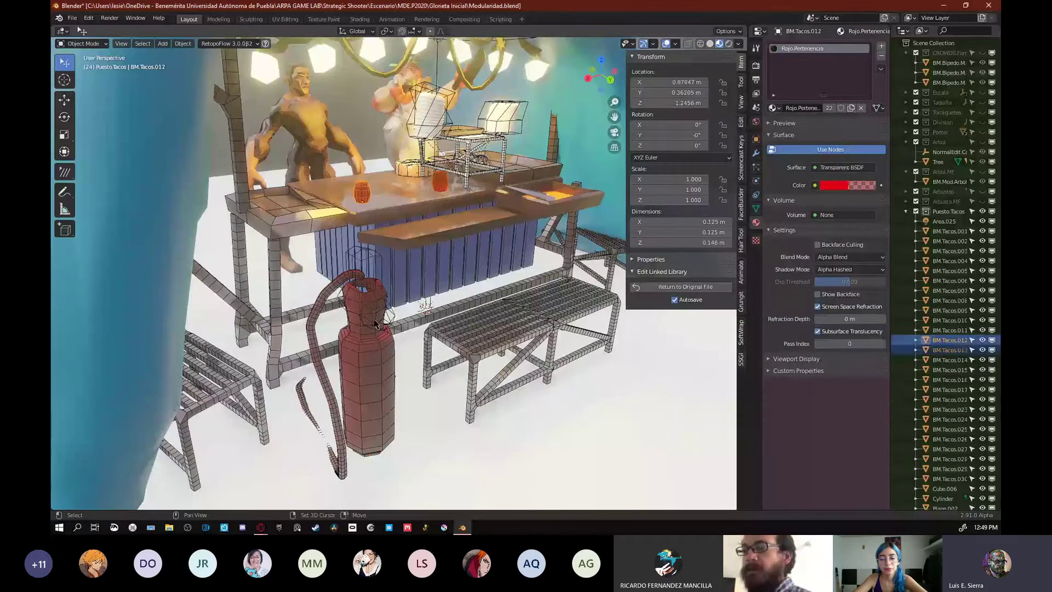
{"action": "middle_click_drag", "start_coordinate": [374, 324], "coordinate": [368, 367], "text": "shift"}
{"action": "left_click", "coordinate": [415, 304]}
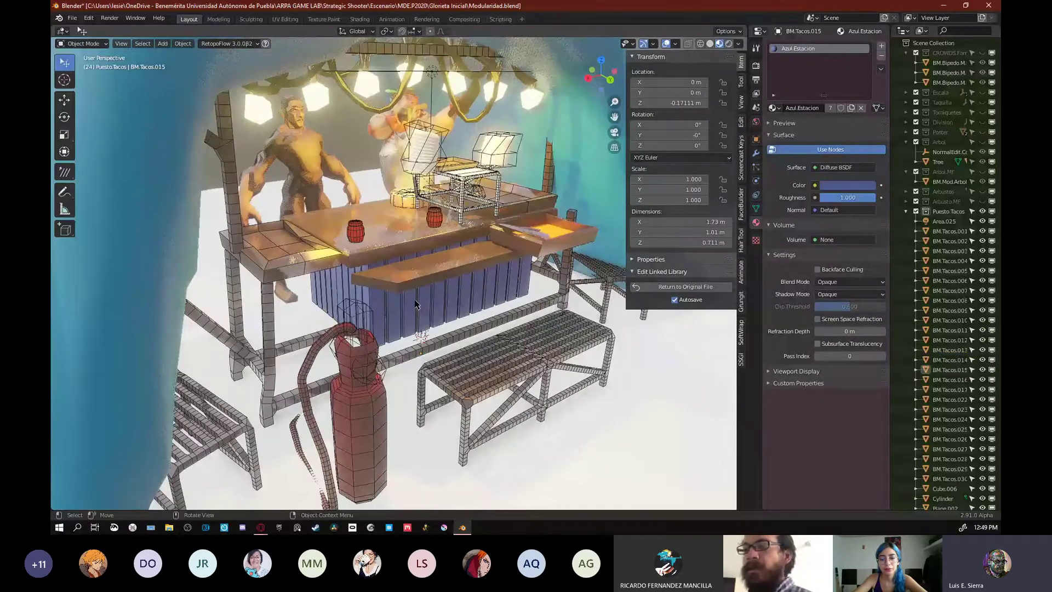
{"action": "middle_click_drag", "start_coordinate": [415, 304], "coordinate": [509, 249]}
{"action": "scroll", "coordinate": [508, 250], "scroll_direction": "up", "scroll_amount": 4}
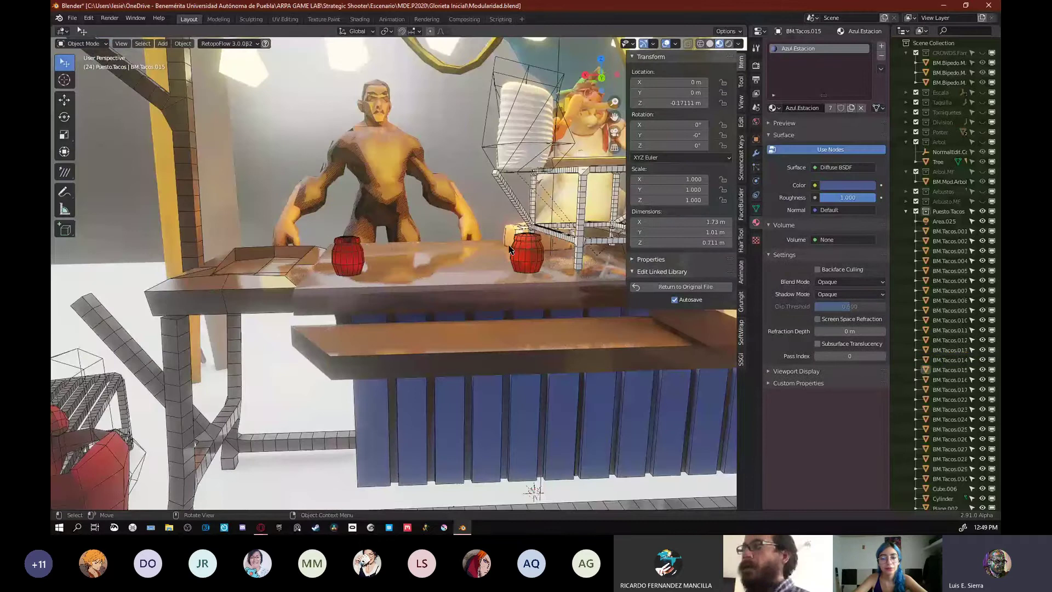
{"action": "left_click", "coordinate": [518, 253]}
{"action": "left_click", "coordinate": [348, 257], "text": "shift"}
{"action": "middle_click_drag", "start_coordinate": [217, 385], "coordinate": [338, 271], "text": "shift"}
{"action": "left_click", "coordinate": [338, 271], "text": "shift"}
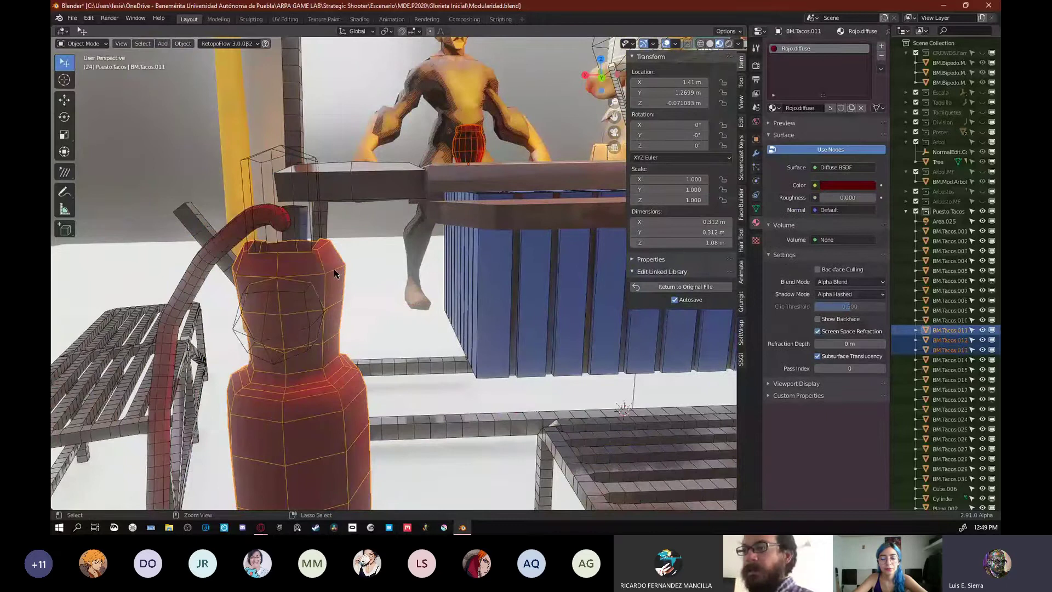
{"action": "key", "text": "ctrl+l"}
{"action": "left_click", "coordinate": [319, 284]}
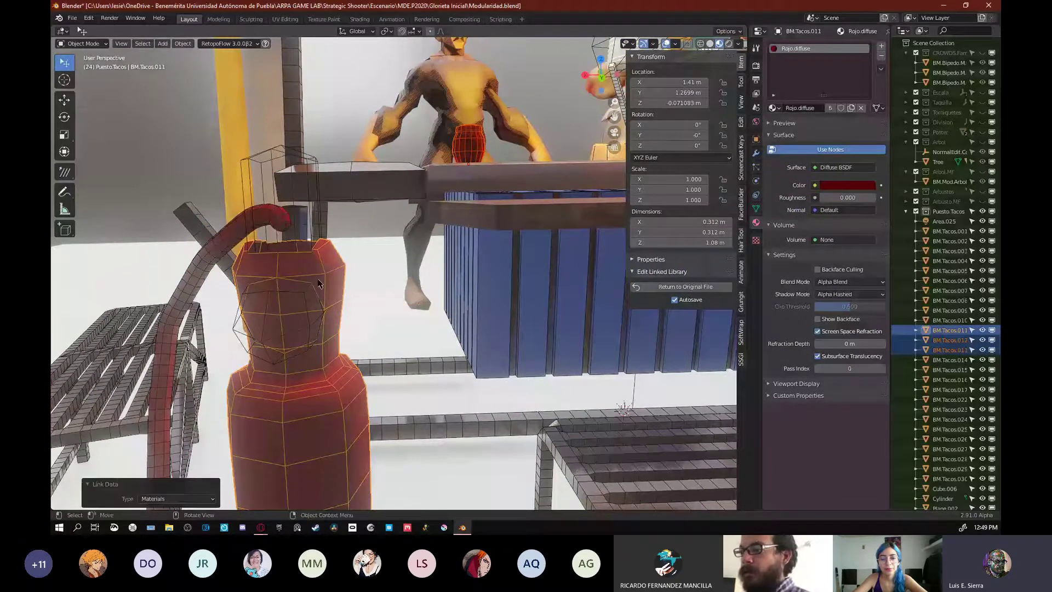
{"action": "key", "text": "KP_Decimal"}
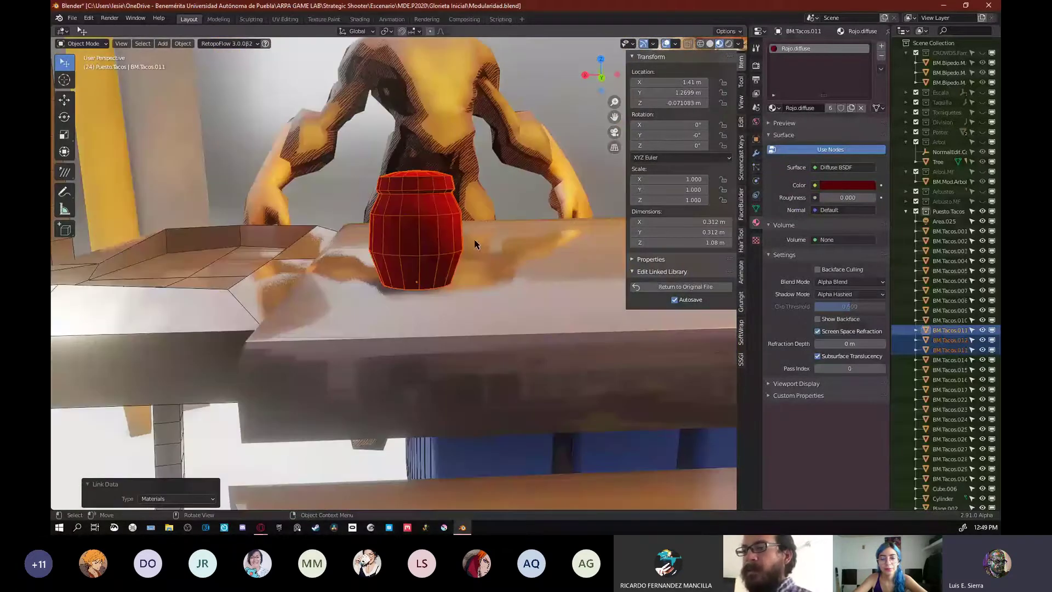
{"action": "key", "text": "alt+a"}
- Compare the whole stand in solid and material preview shading and check the viewport shading options
{"action": "mouse_move", "coordinate": [474, 245]}
{"action": "middle_mouse_down"}
{"action": "mouse_move", "coordinate": [445, 249]}
{"action": "mouse_move", "coordinate": [467, 231]}
{"action": "middle_mouse_up"}
{"action": "scroll", "coordinate": [446, 250], "scroll_direction": "down", "scroll_amount": 9}
{"action": "key", "text": "z"}
{"action": "scroll", "coordinate": [468, 231], "scroll_direction": "down", "scroll_amount": 6}
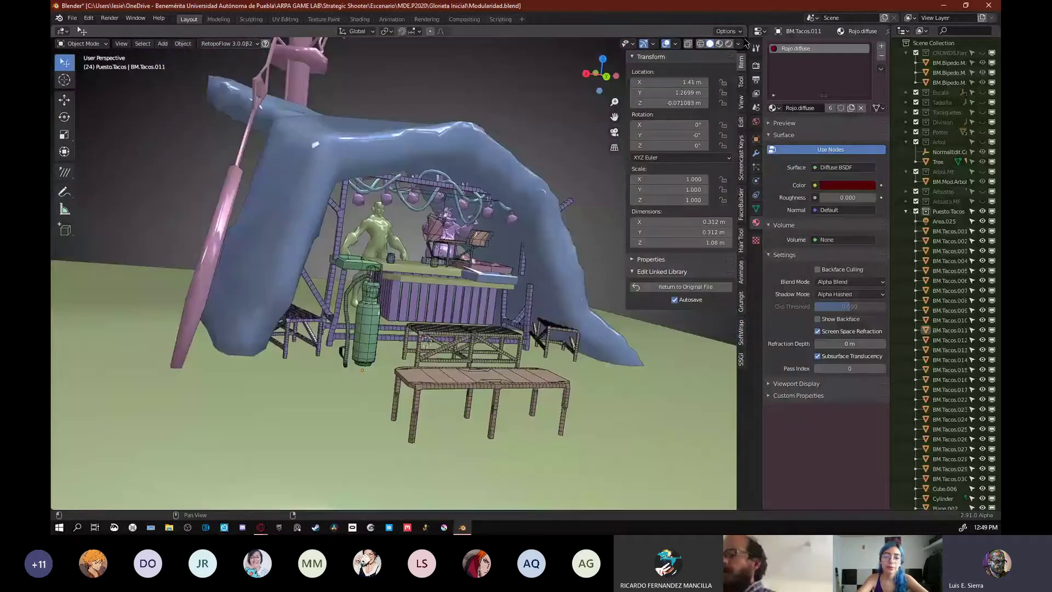
{"action": "left_click", "coordinate": [739, 44]}
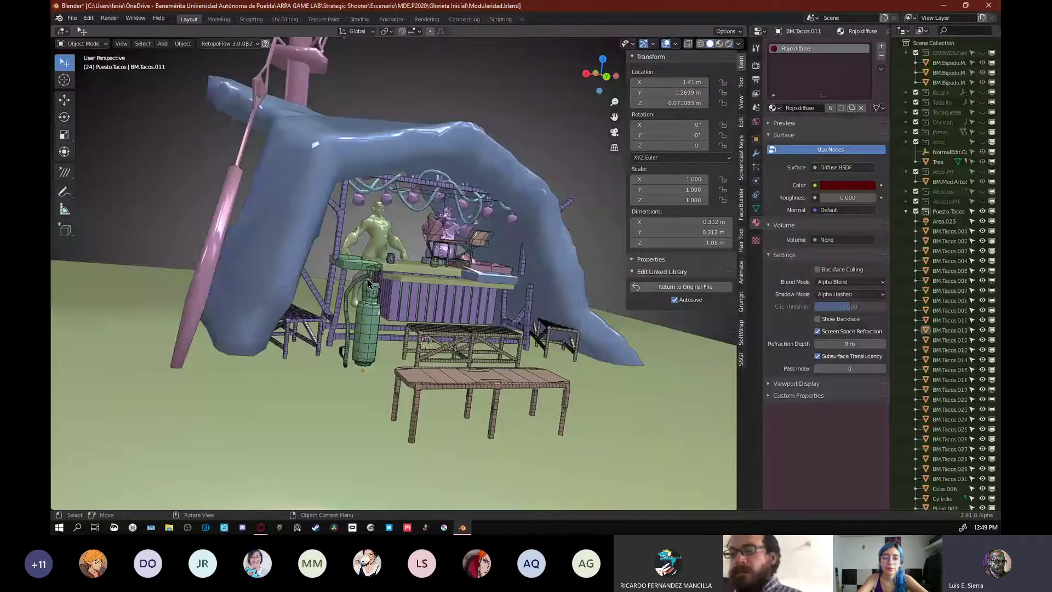
{"action": "middle_click_drag", "start_coordinate": [368, 282], "coordinate": [512, 332]}
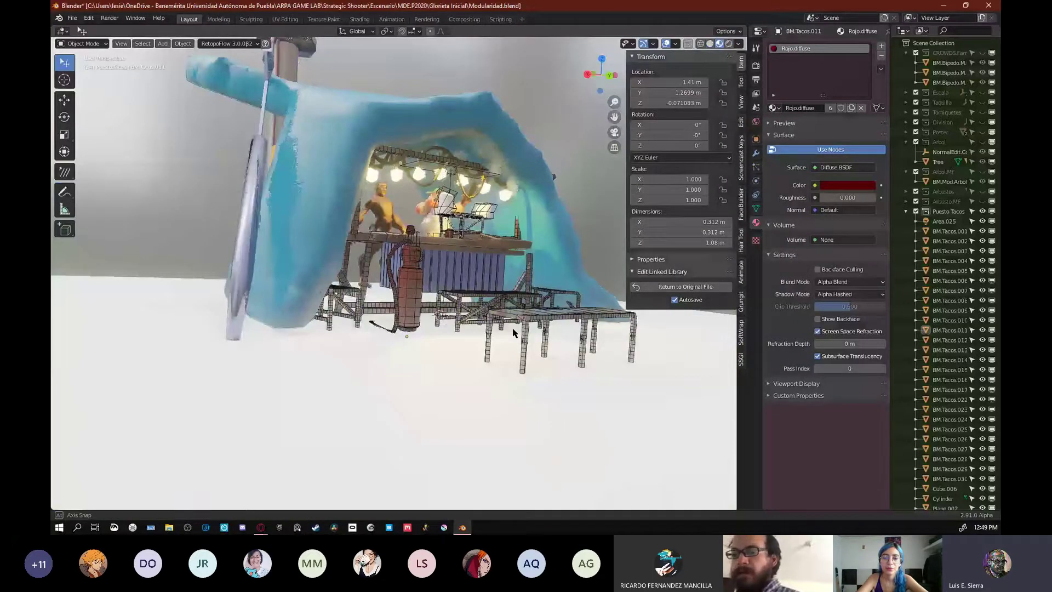
- Cut two crossing edge loops into the ground plane in edit mode, sliding the second with a factor of 0.536
{"action": "left_click", "coordinate": [404, 406]}
{"action": "middle_click_drag", "start_coordinate": [404, 407], "coordinate": [400, 447]}
{"action": "scroll", "coordinate": [402, 348], "scroll_direction": "down", "scroll_amount": 6}
{"action": "key", "text": "Tab"}
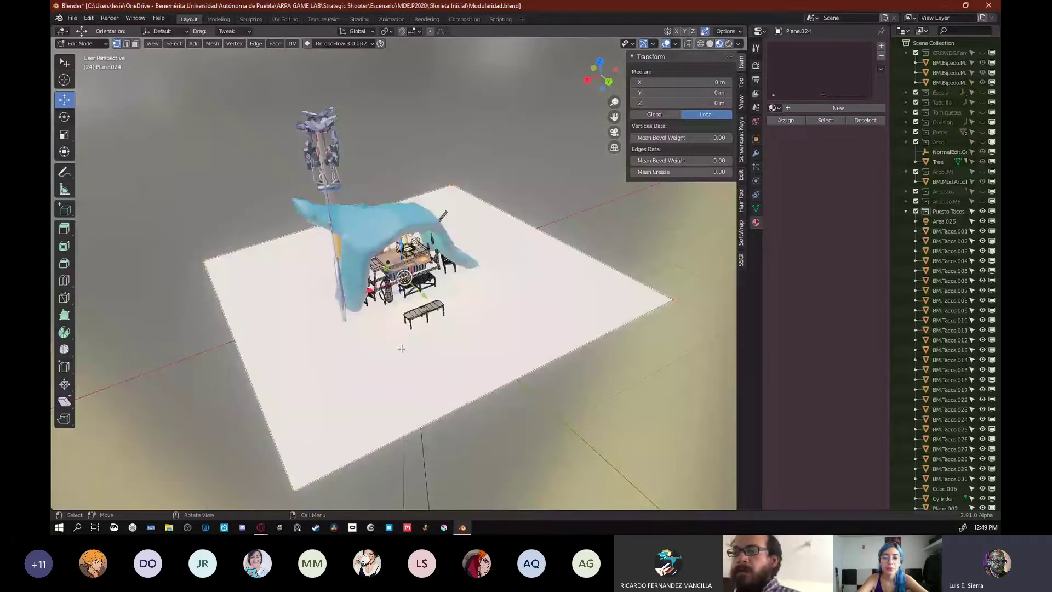
{"action": "key", "text": "Tab"}
{"action": "middle_click_drag", "start_coordinate": [402, 349], "coordinate": [507, 356]}
{"action": "key", "text": "Tab"}
{"action": "key", "text": "ctrl+r"}
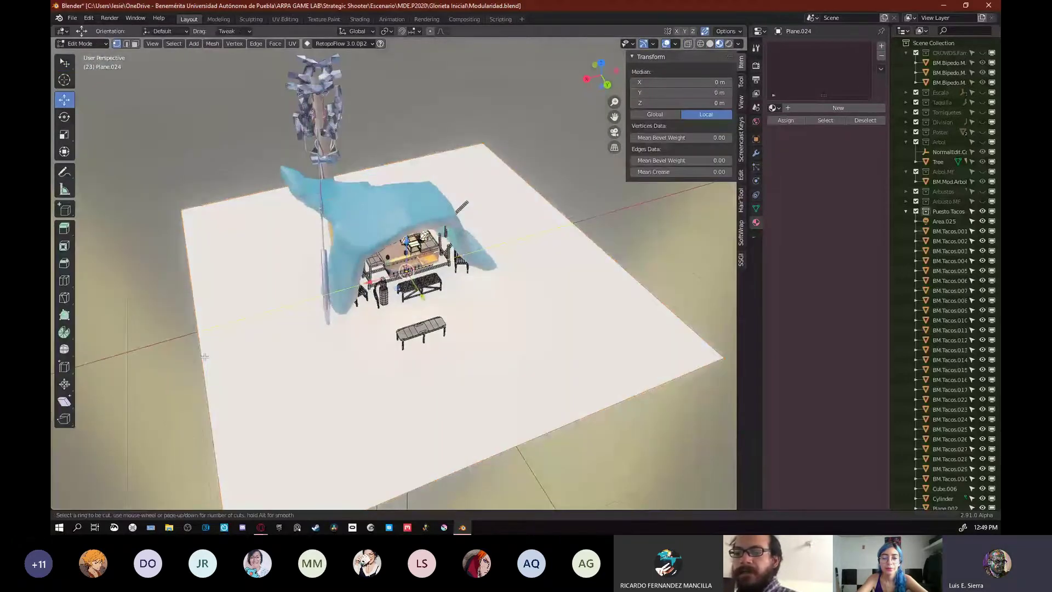
{"action": "left_click_drag", "start_coordinate": [204, 357], "coordinate": [157, 403]}
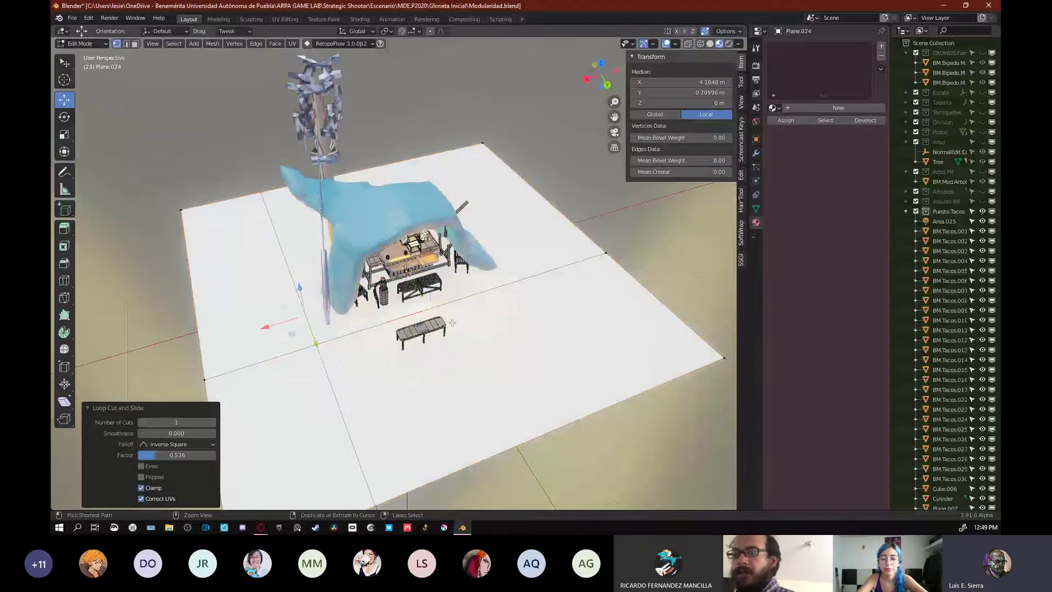
- Add another loop cut on the opposite side of the ground plane and shift it along the X axis
{"action": "key", "text": "ctrl+r"}
{"action": "left_click_drag", "start_coordinate": [551, 269], "coordinate": [605, 253]}
{"action": "left_click", "coordinate": [605, 253]}
{"action": "key", "text": "g"}
{"action": "key", "text": "x"}
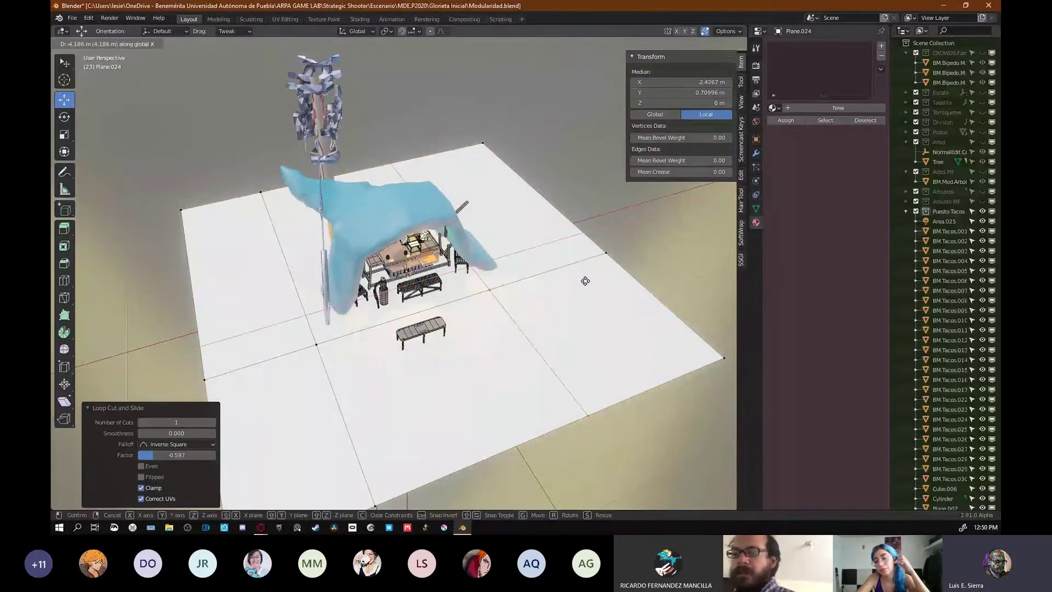
- Move the crosswise edge loop in front of the bench 1.6849 m along the Y axis
{"action": "key", "text": "z"}
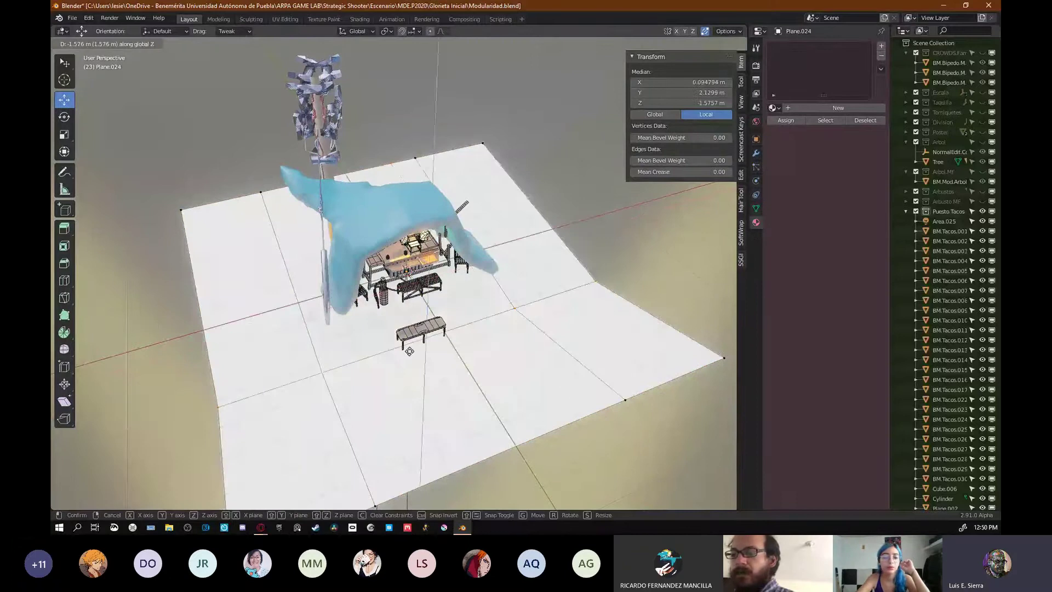
{"action": "key", "text": "y"}
{"action": "left_click", "coordinate": [427, 375]}
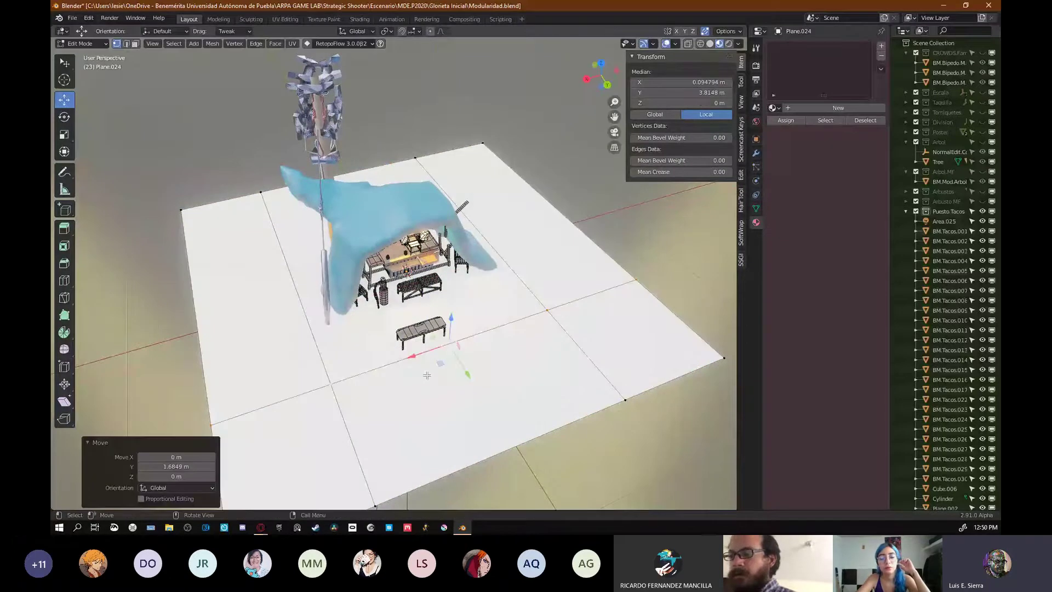
- Slide the ground plane's outer front edge inward by a factor of 0.939 and lower it about 0.647 m along Z
{"action": "middle_click_drag", "start_coordinate": [427, 376], "coordinate": [489, 337]}
{"action": "left_click", "coordinate": [605, 267], "text": "alt"}
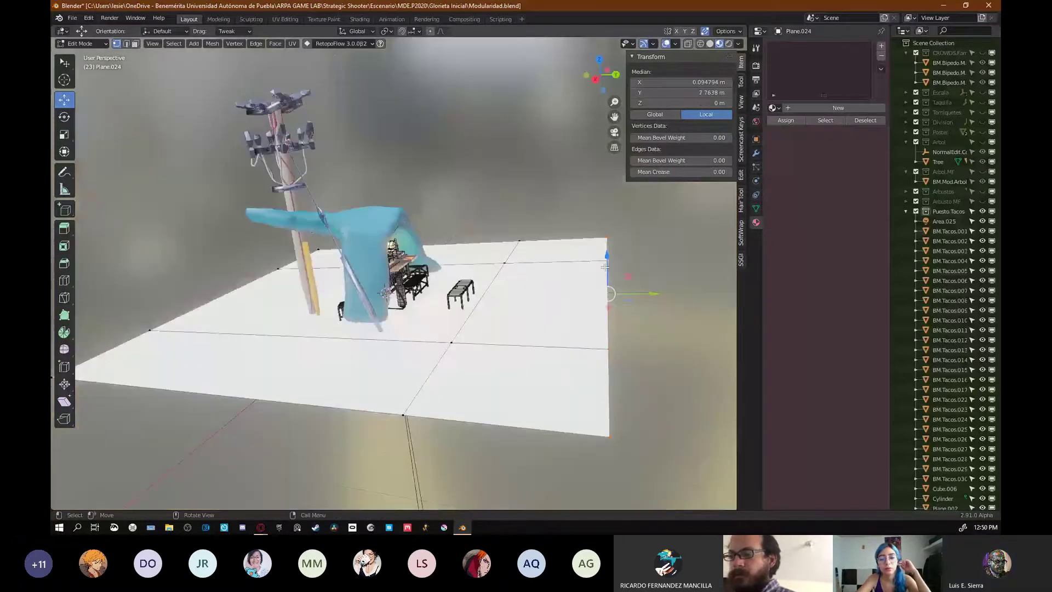
{"action": "key", "text": "g"}
{"action": "key", "text": "g"}
{"action": "left_click", "coordinate": [472, 254]}
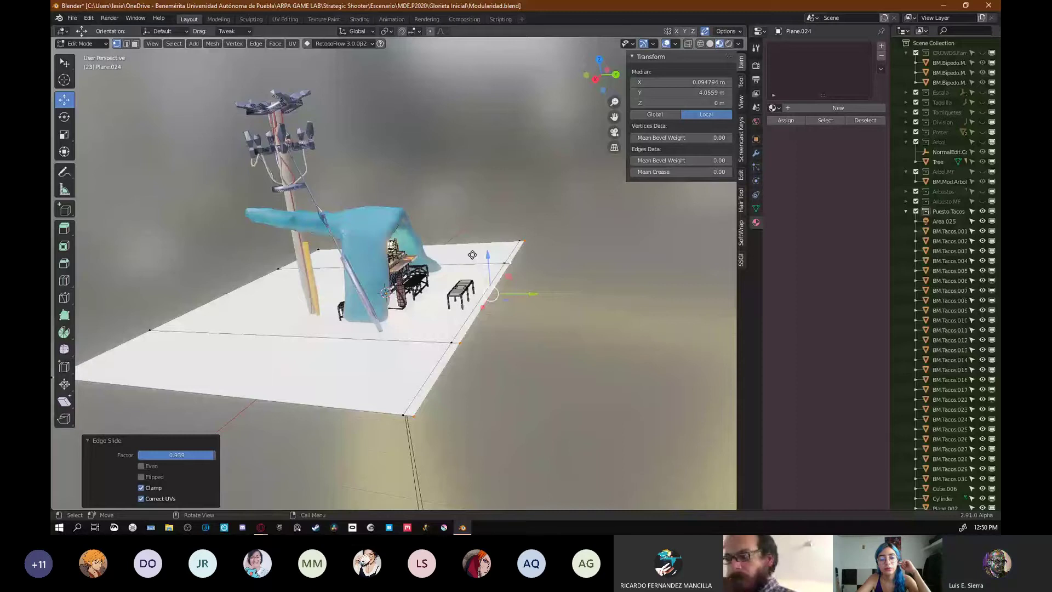
{"action": "key", "text": "g"}
{"action": "key", "text": "z"}
{"action": "left_click", "coordinate": [472, 272]}
{"action": "key", "text": "r"}
{"action": "key", "text": "y"}
{"action": "right_click", "coordinate": [490, 274]}
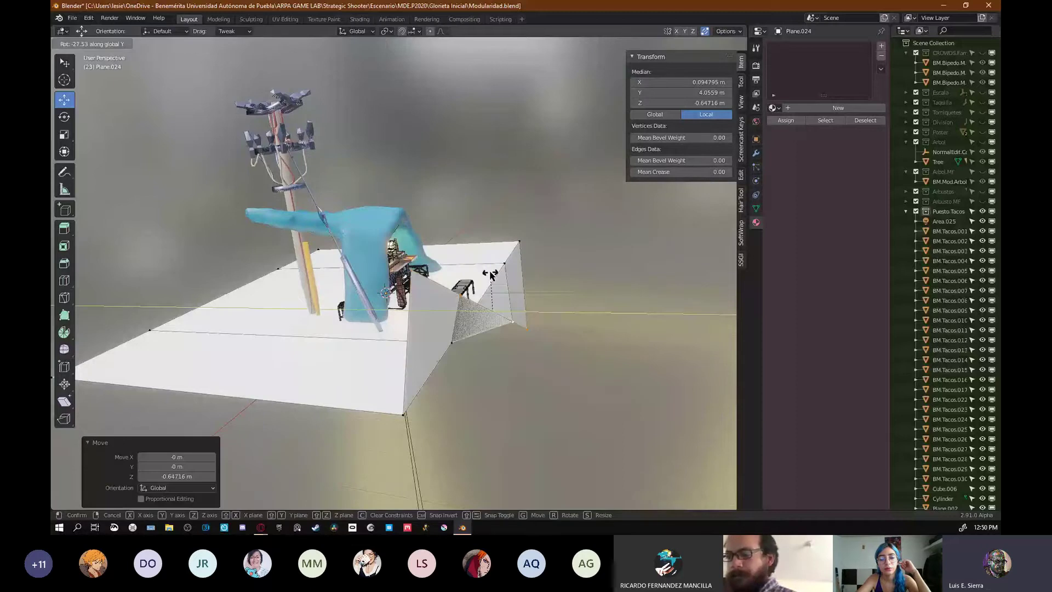
- Extrude the lowered front edge outward about 2.3 m along Y to form a lower strip of ground
{"action": "key", "text": "Tab"}
{"action": "middle_click_drag", "start_coordinate": [516, 314], "coordinate": [438, 267]}
{"action": "key", "text": "Tab"}
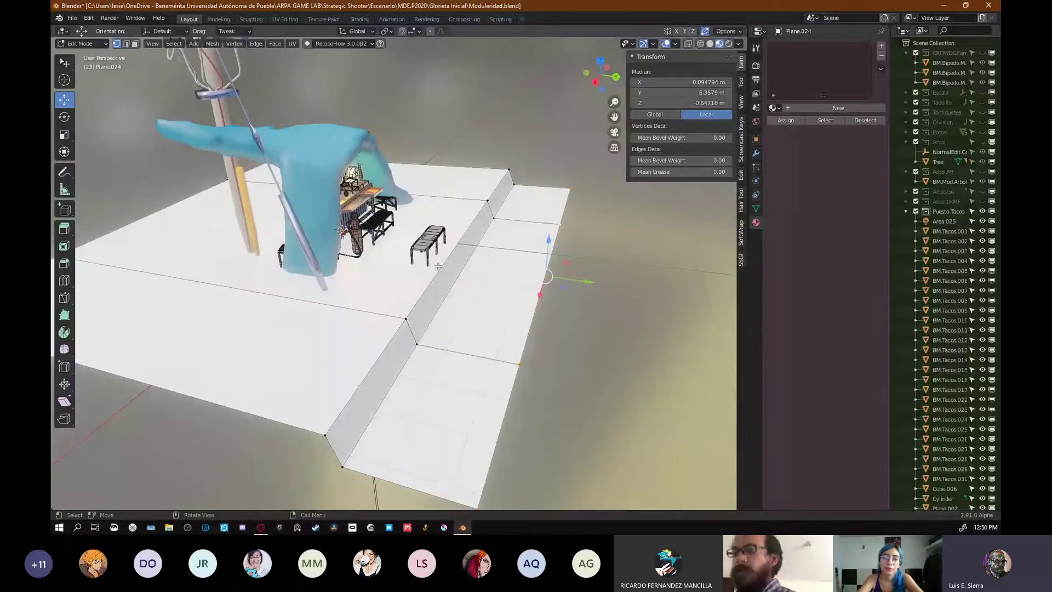
- Examine the stepped ground by selecting the middle segment of the curb's upper edge and trying face and vertex selection
{"action": "left_click", "coordinate": [487, 201]}
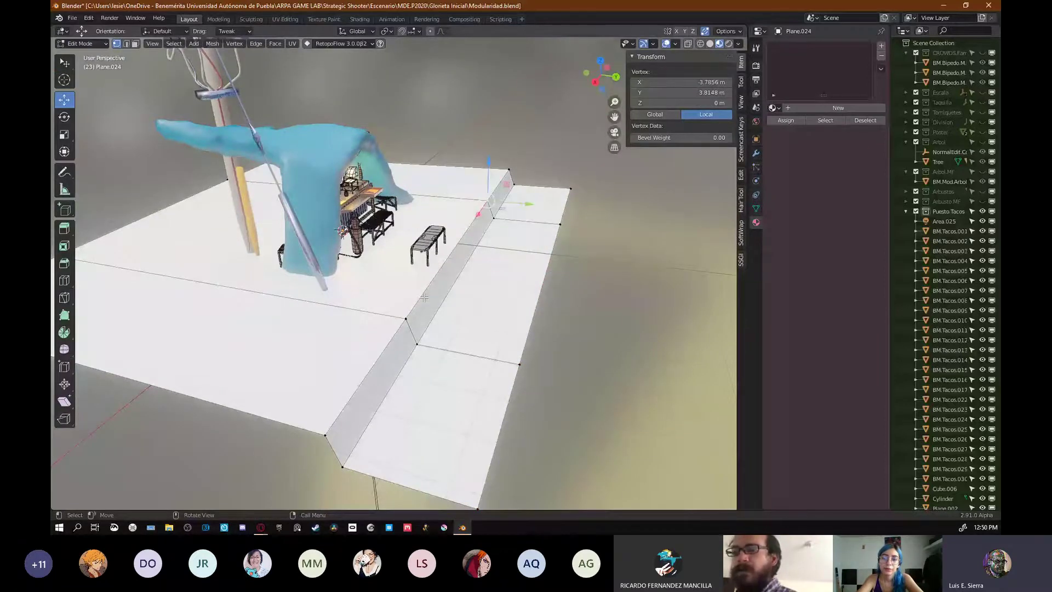
{"action": "left_click", "coordinate": [406, 319], "text": "shift"}
{"action": "middle_click_drag", "start_coordinate": [424, 343], "coordinate": [408, 320]}
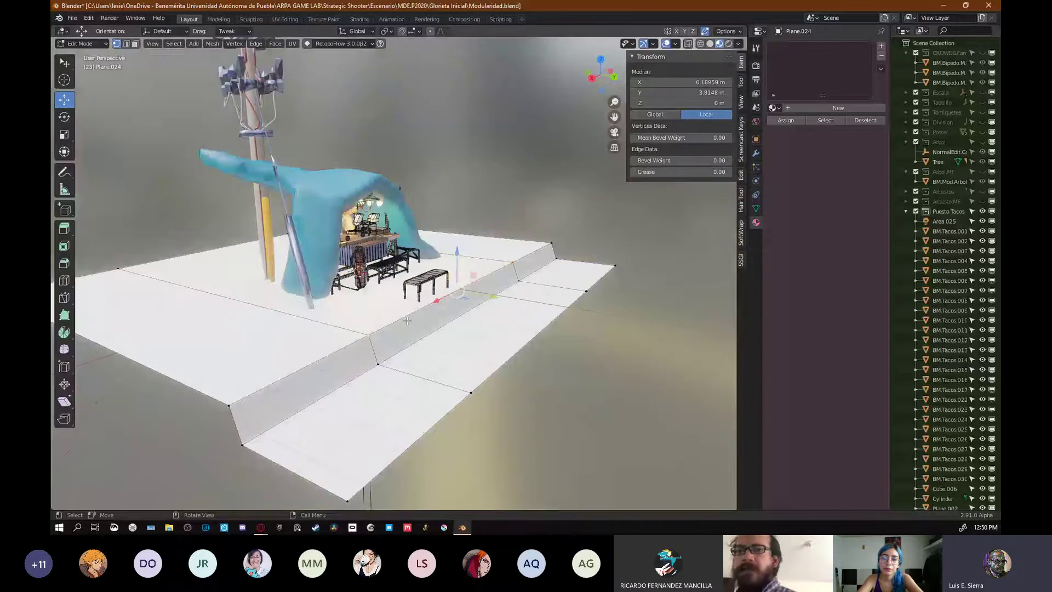
{"action": "middle_click_drag", "start_coordinate": [522, 272], "coordinate": [499, 289]}
{"action": "key", "text": "3"}
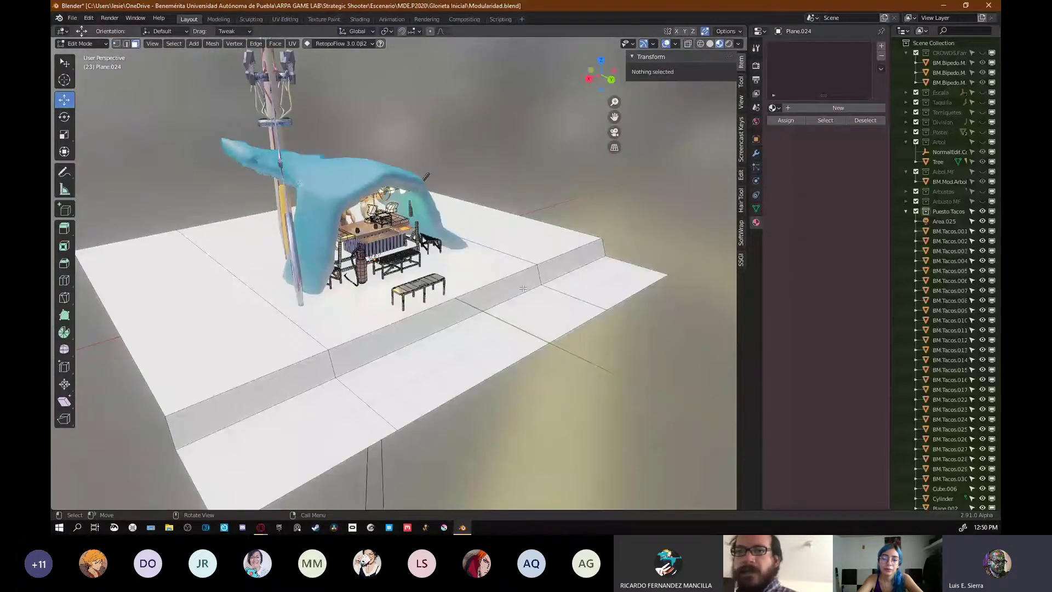
{"action": "key", "text": "1"}
{"action": "middle_click_drag", "start_coordinate": [523, 288], "coordinate": [276, 140]}
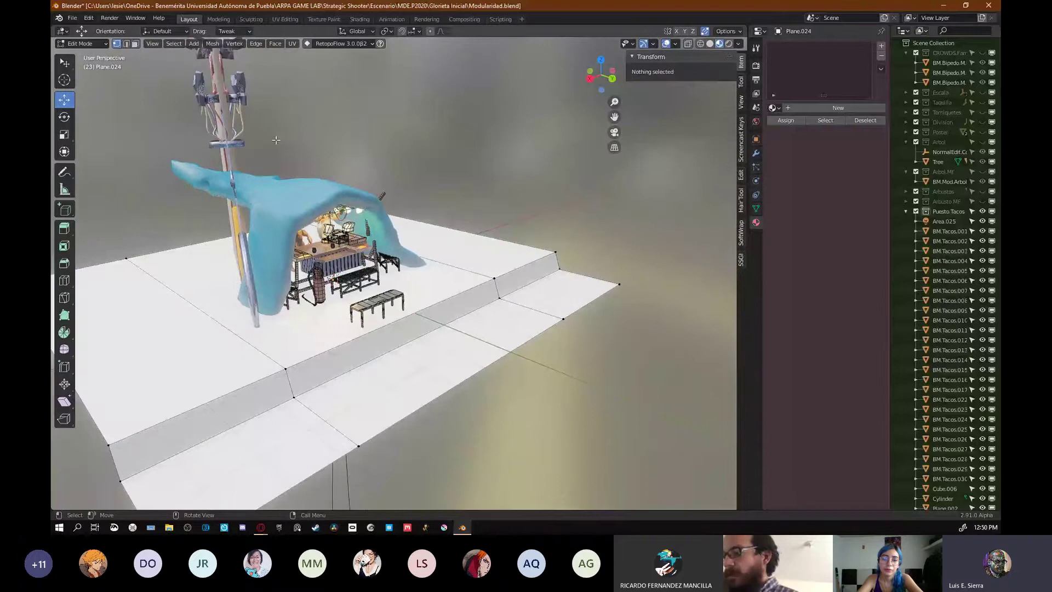
- Replace the annotation data with a new note layer using a white stroke colour and 6 px thickness
{"action": "key", "text": "d"}
{"action": "left_click_drag", "start_coordinate": [145, 100], "coordinate": [121, 58]}
{"action": "left_click", "coordinate": [741, 102]}
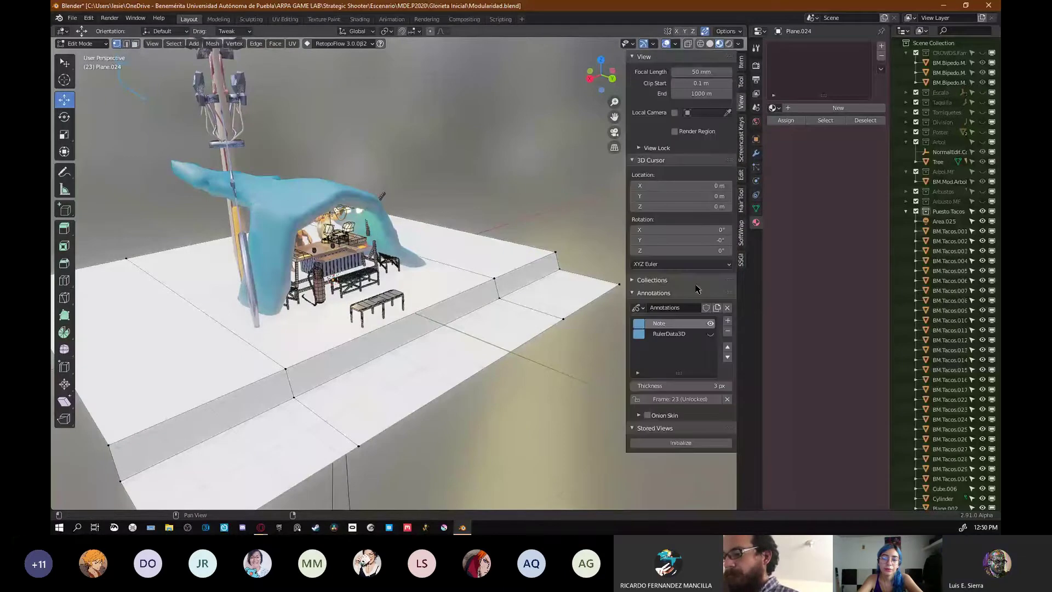
{"action": "left_click", "coordinate": [716, 308]}
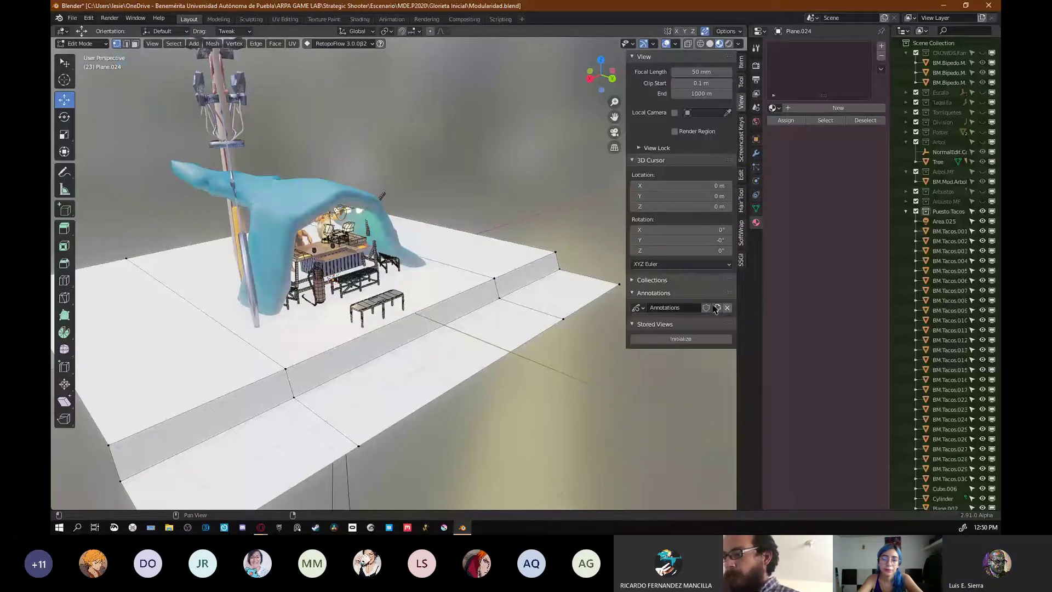
{"action": "left_click", "coordinate": [678, 219]}
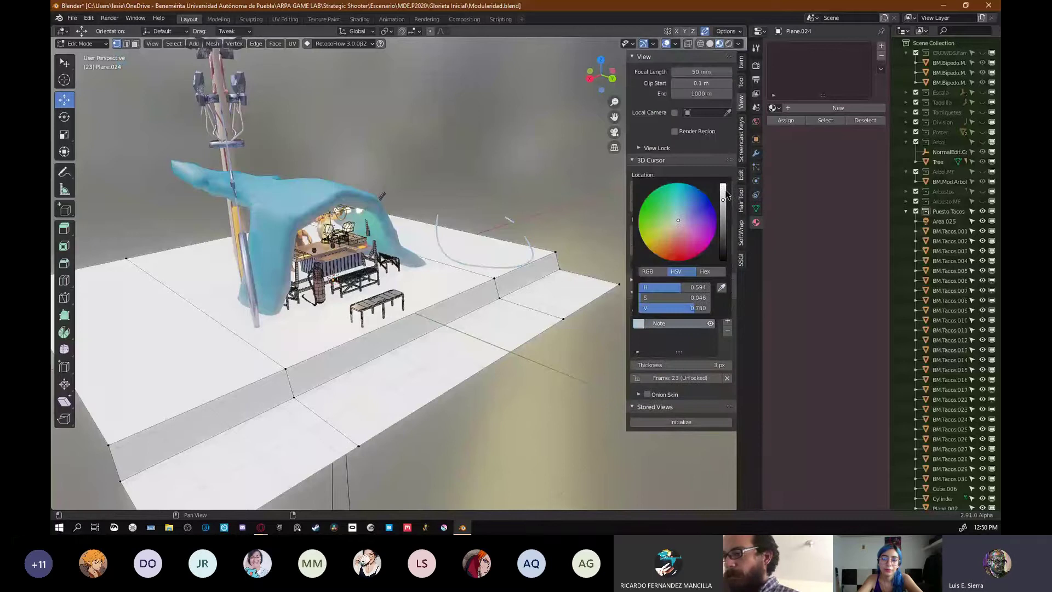
{"action": "left_click", "coordinate": [723, 188]}
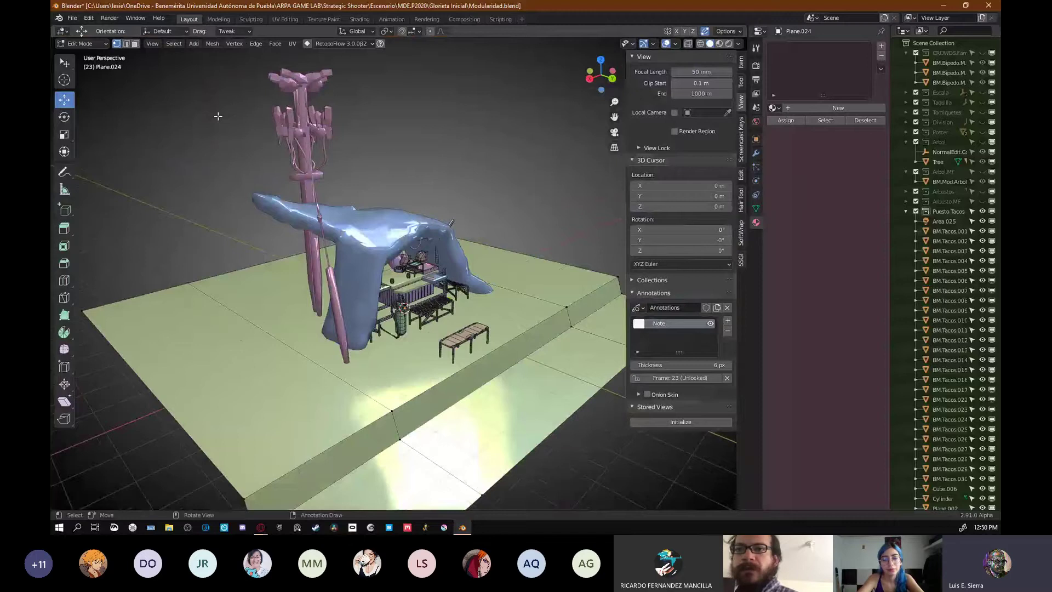
- Sketch an annotation arrow toward the mesh selection modes with a dot, a line and a square below it, and erase the sketch
{"action": "mouse_move", "coordinate": [223, 129]}
{"action": "left_mouse_down"}
{"action": "mouse_move", "coordinate": [130, 74]}
{"action": "mouse_move", "coordinate": [144, 86]}
{"action": "mouse_move", "coordinate": [117, 86]}
{"action": "mouse_move", "coordinate": [151, 90]}
{"action": "mouse_move", "coordinate": [120, 61]}
{"action": "left_mouse_up"}
{"action": "mouse_move", "coordinate": [120, 61]}
{"action": "right_mouse_down"}
{"action": "mouse_move", "coordinate": [154, 71]}
{"action": "mouse_move", "coordinate": [146, 82]}
{"action": "right_mouse_up"}
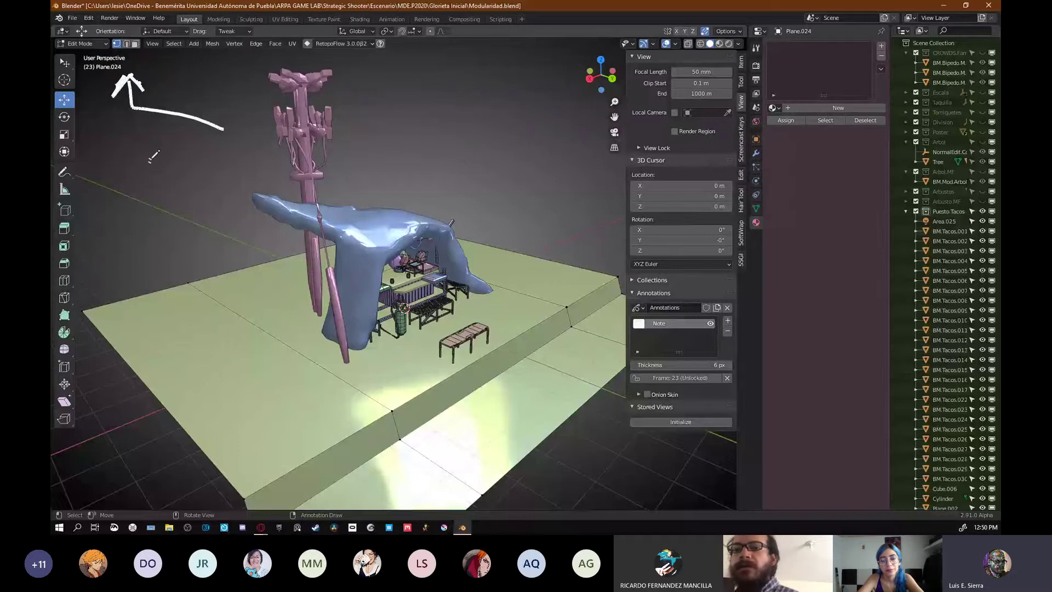
{"action": "left_click_drag", "start_coordinate": [174, 150], "coordinate": [175, 186]}
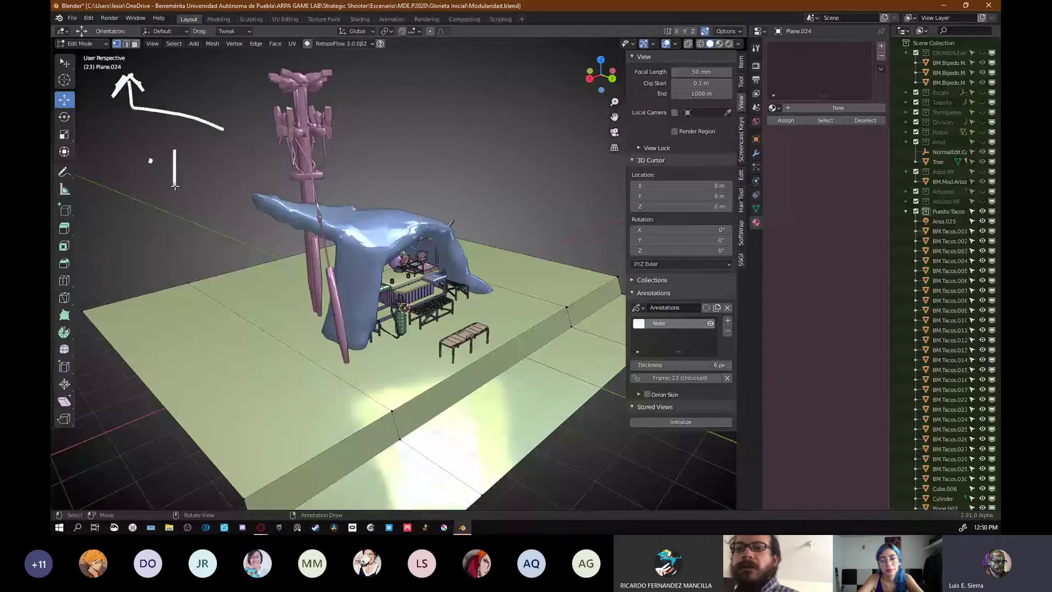
{"action": "left_click_drag", "start_coordinate": [235, 164], "coordinate": [235, 144]}
{"action": "left_click_drag", "start_coordinate": [150, 158], "coordinate": [176, 148]}
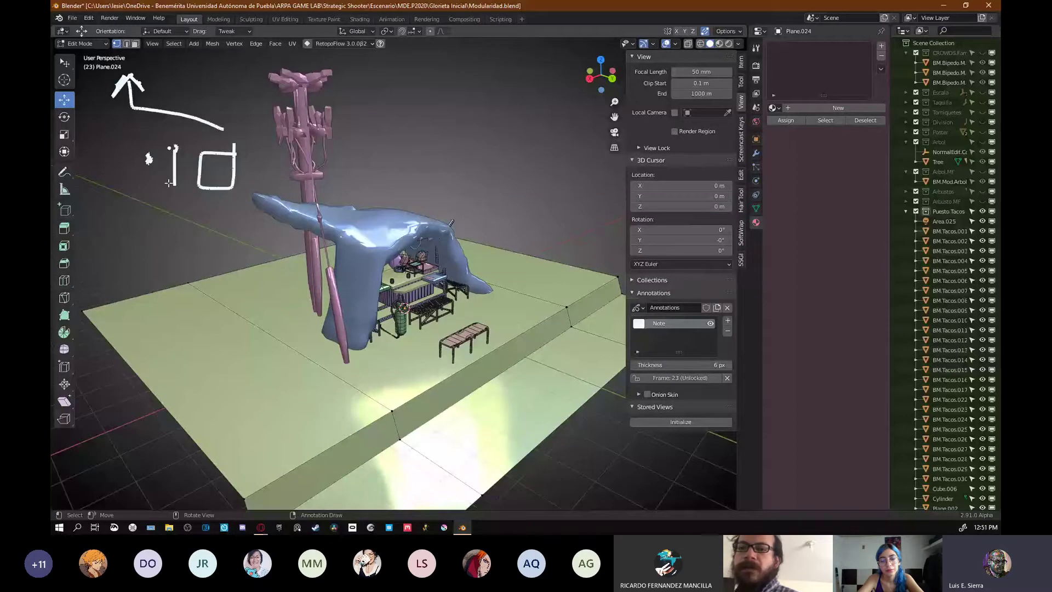
{"action": "left_click_drag", "start_coordinate": [174, 184], "coordinate": [173, 144]}
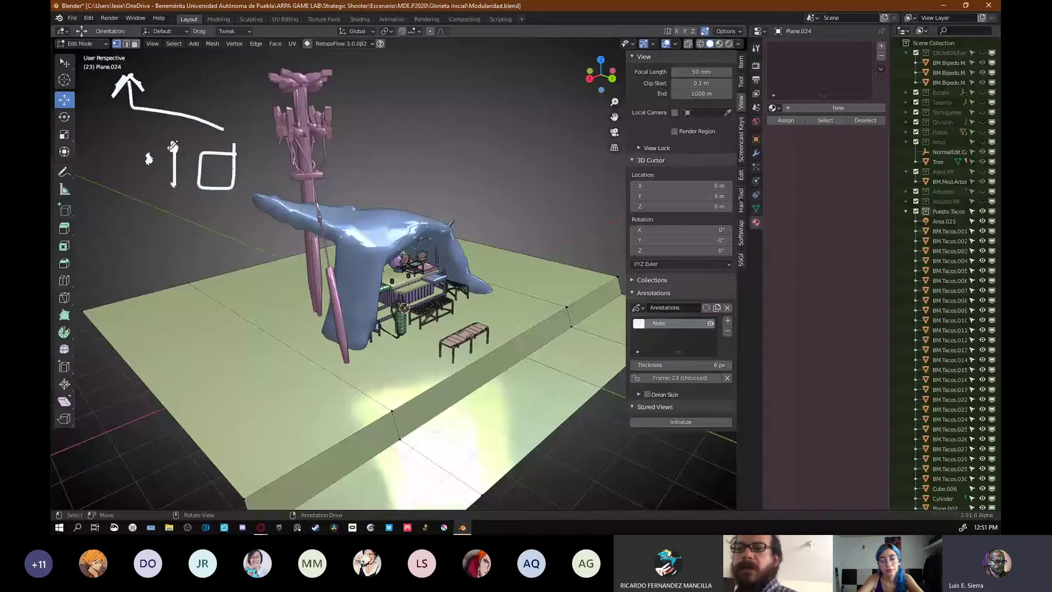
{"action": "mouse_move", "coordinate": [173, 146]}
{"action": "right_mouse_down"}
{"action": "mouse_move", "coordinate": [212, 180]}
{"action": "mouse_move", "coordinate": [124, 82]}
{"action": "right_mouse_up"}
- In vertex selection mode, select the vertex where the crosswise edge beside the post meets the curb's upper edge
{"action": "middle_click_drag", "start_coordinate": [378, 231], "coordinate": [358, 210], "text": "shift"}
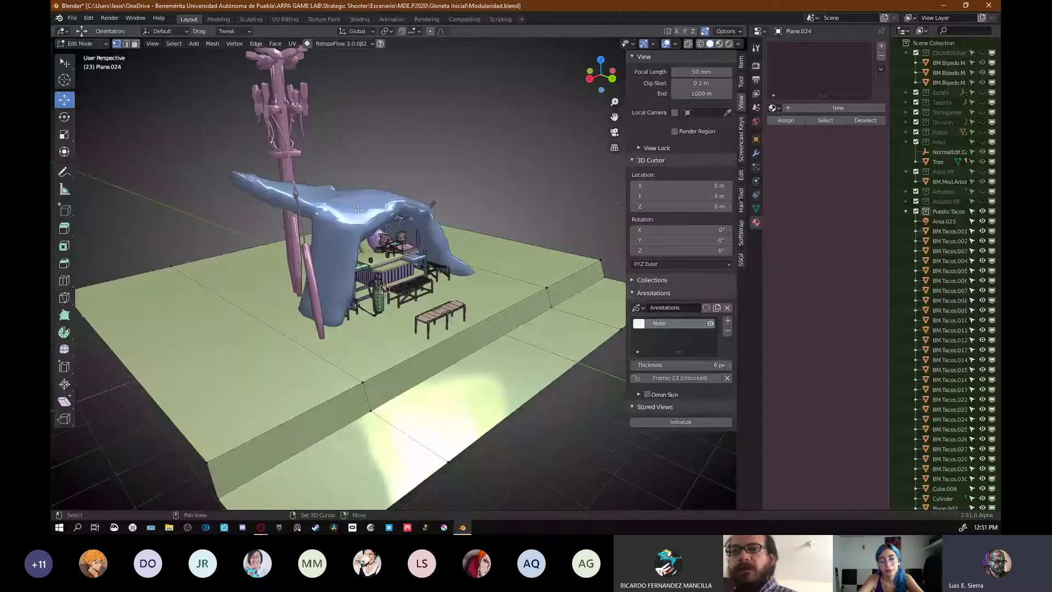
{"action": "scroll", "coordinate": [358, 210], "scroll_direction": "down", "scroll_amount": 3}
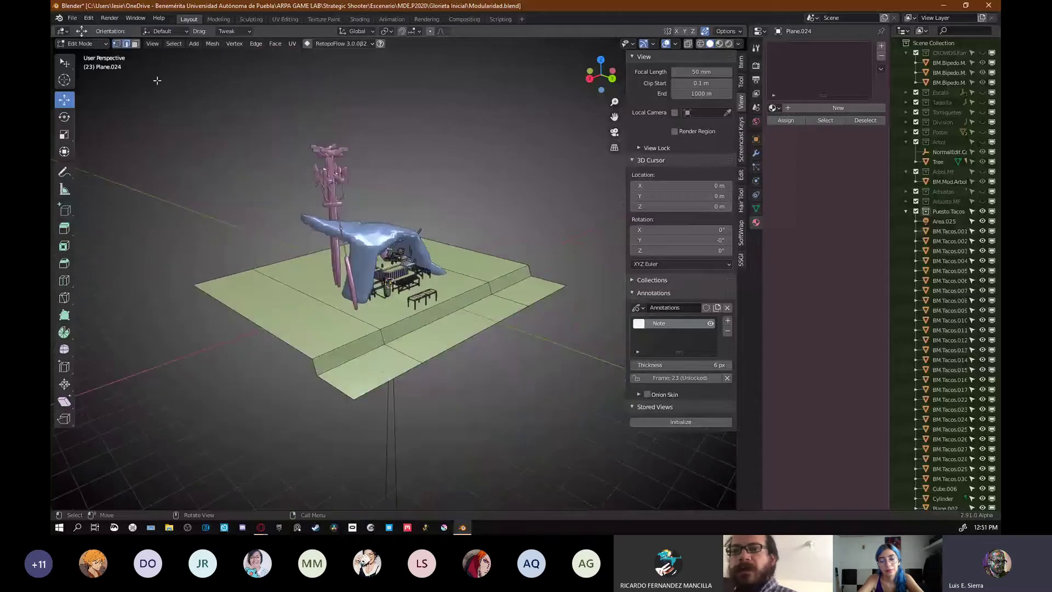
{"action": "left_click", "coordinate": [136, 43]}
{"action": "scroll", "coordinate": [354, 282], "scroll_direction": "up", "scroll_amount": 3}
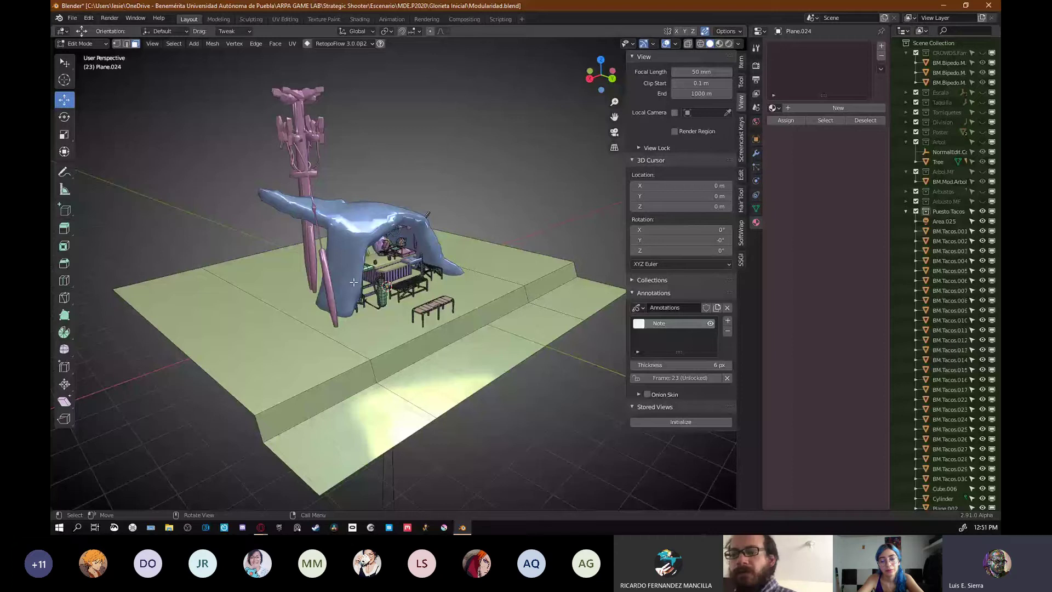
{"action": "scroll", "coordinate": [353, 282], "scroll_direction": "up", "scroll_amount": 1}
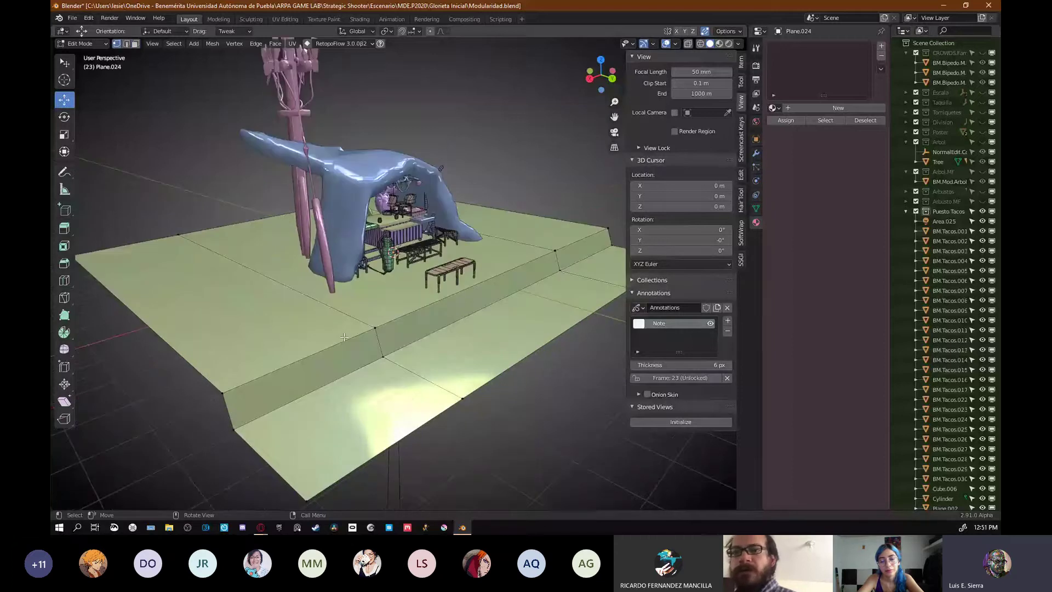
{"action": "middle_click_drag", "start_coordinate": [354, 282], "coordinate": [328, 258]}
{"action": "key", "text": "1"}
{"action": "left_click", "coordinate": [345, 305]}
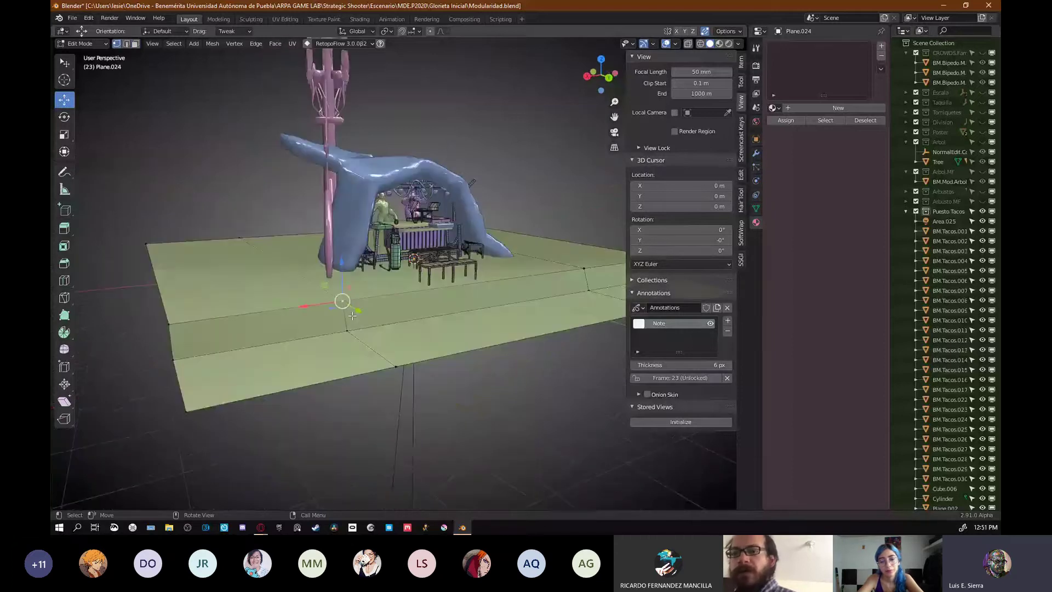
{"action": "middle_click_drag", "start_coordinate": [353, 316], "coordinate": [350, 314]}
- In edge selection mode, select the crosswise edge running across the upper ground beside the post
{"action": "left_click", "coordinate": [126, 44]}
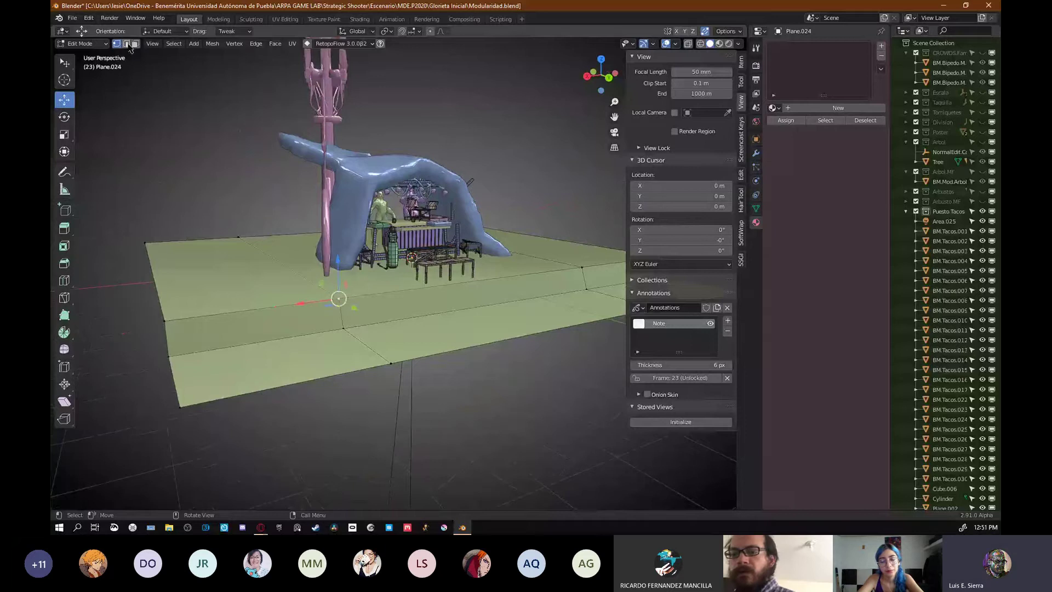
{"action": "left_click", "coordinate": [328, 288]}
{"action": "left_click", "coordinate": [312, 270]}
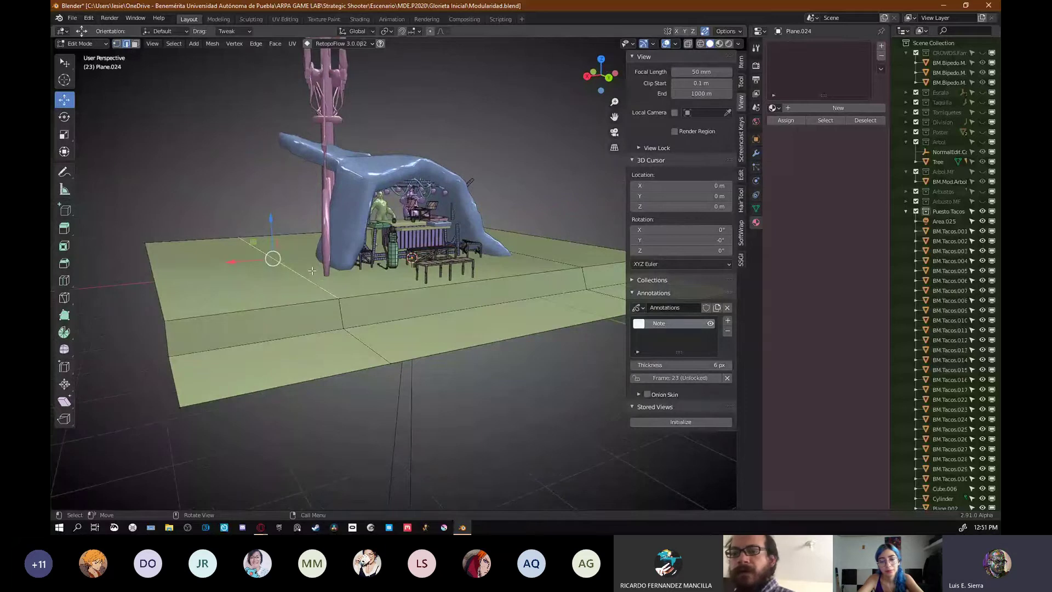
- In face selection mode, select the upper ground face under the stand and try raising the neighbouring outer face along Z
{"action": "key", "text": "3"}
{"action": "left_click", "coordinate": [367, 273]}
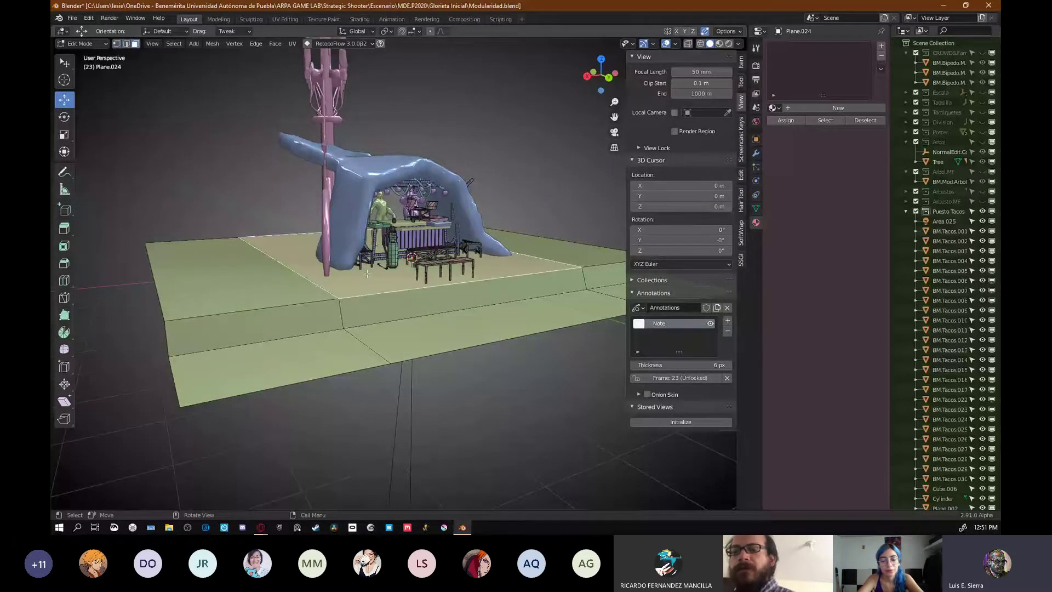
{"action": "key", "text": "g"}
{"action": "key", "text": "z"}
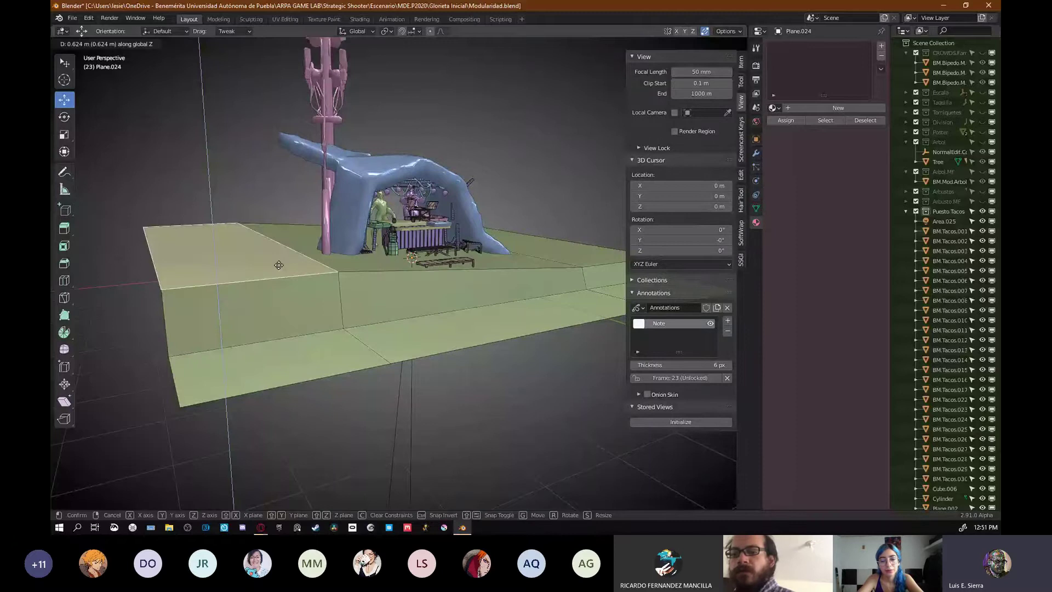
{"action": "right_click", "coordinate": [279, 265]}
- In vertex selection mode, select the four corner vertices of the outer upper ground face beside the post
{"action": "key", "text": "1"}
{"action": "middle_click_drag", "start_coordinate": [279, 265], "coordinate": [343, 279]}
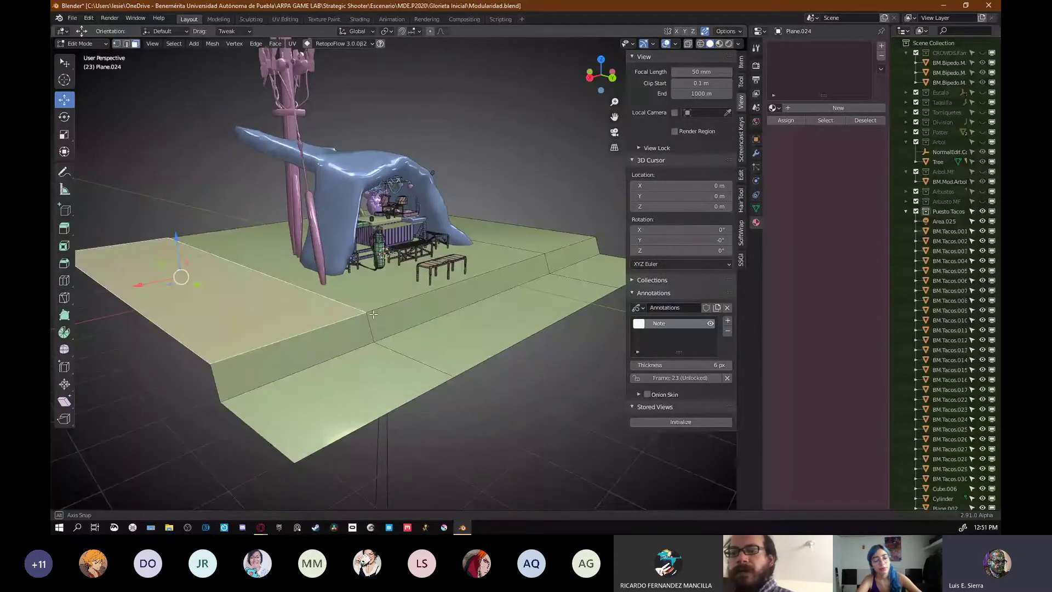
{"action": "left_click", "coordinate": [366, 316]}
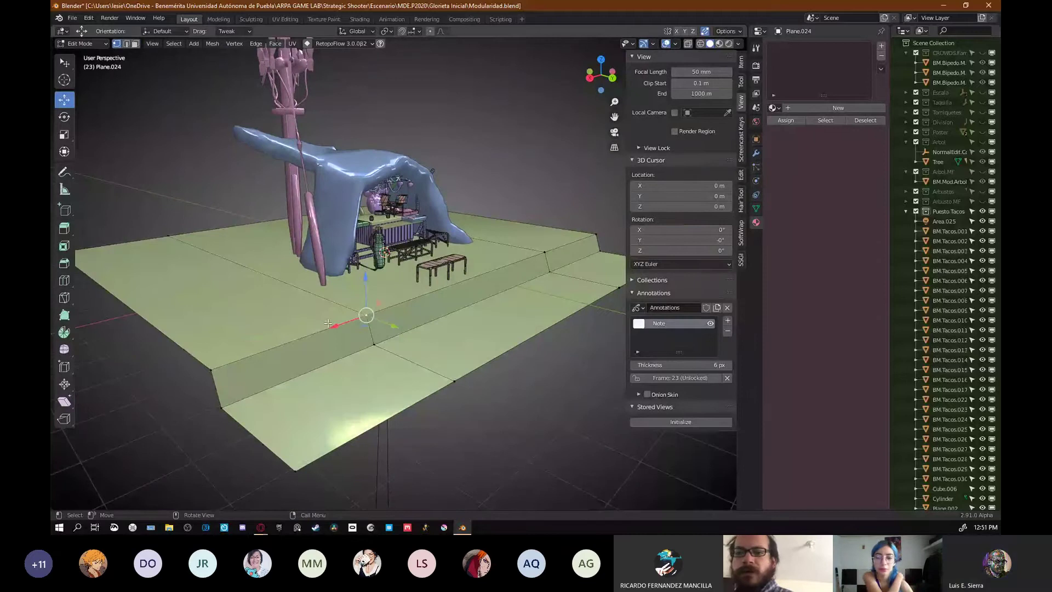
{"action": "left_click", "coordinate": [210, 370], "text": "shift"}
{"action": "left_click", "coordinate": [168, 235], "text": "shift"}
{"action": "middle_click_drag", "start_coordinate": [168, 236], "coordinate": [199, 241], "text": "shift"}
{"action": "left_click", "coordinate": [93, 249], "text": "shift"}
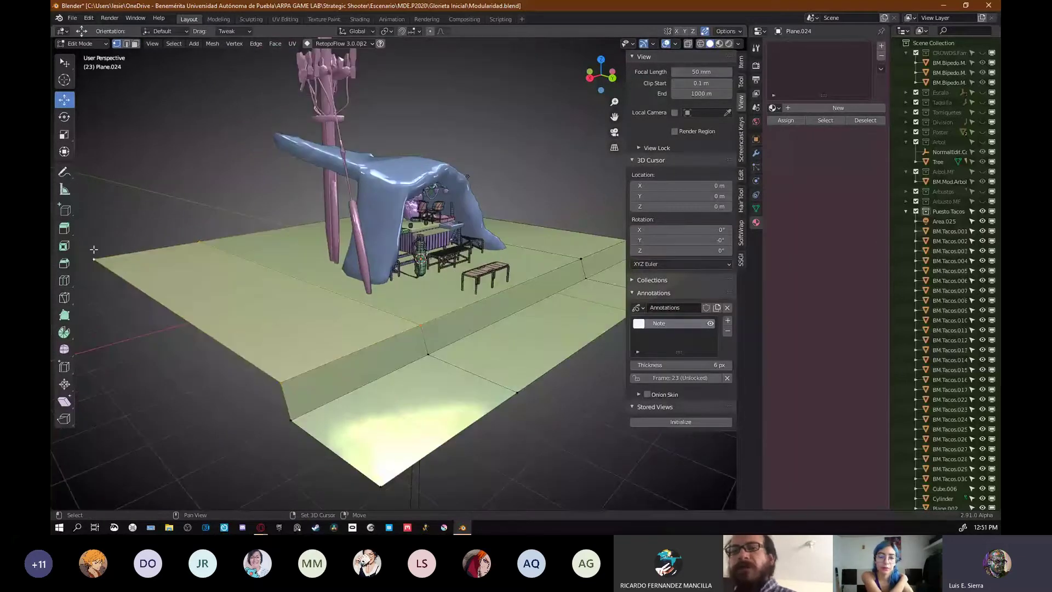
{"action": "middle_click_drag", "start_coordinate": [93, 249], "coordinate": [52, 233], "text": "shift"}
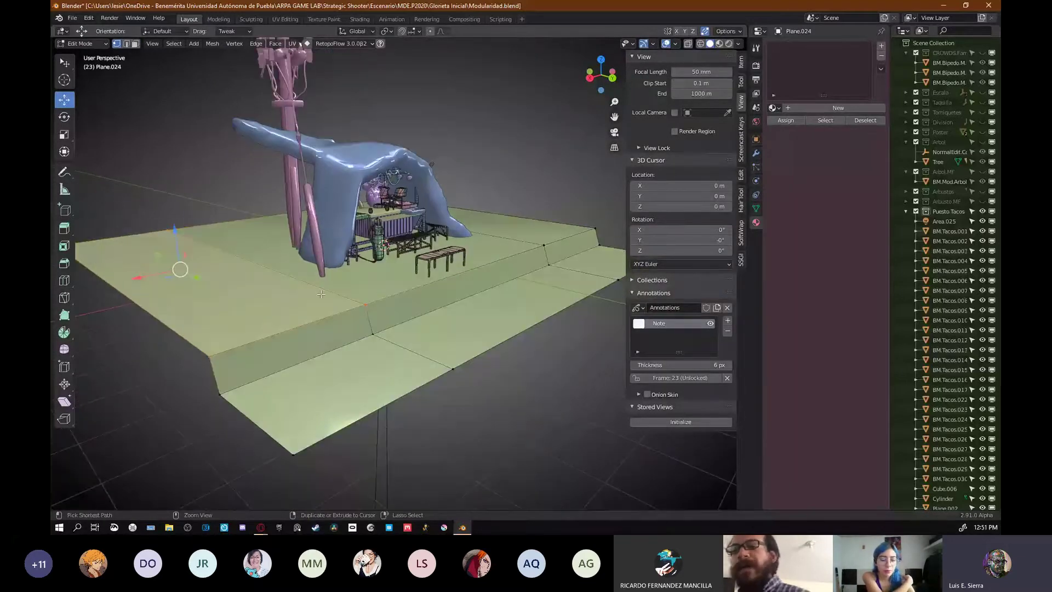
- Expand the corner selection to its adjoining edges, and return to vertex mode to select only the inner curb vertex
{"action": "key", "text": "ctrl+2"}
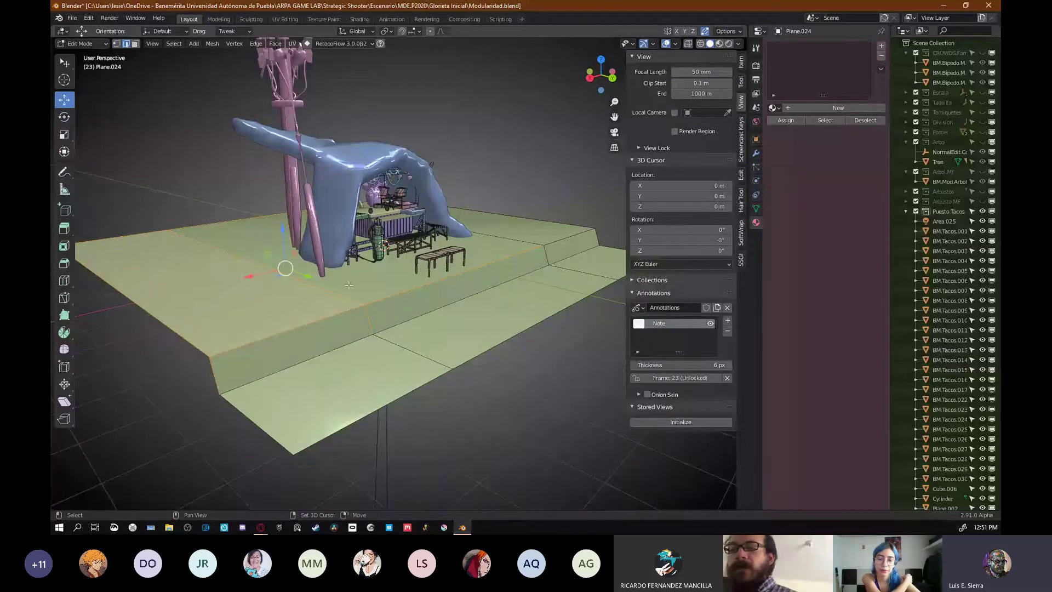
{"action": "key", "text": "1"}
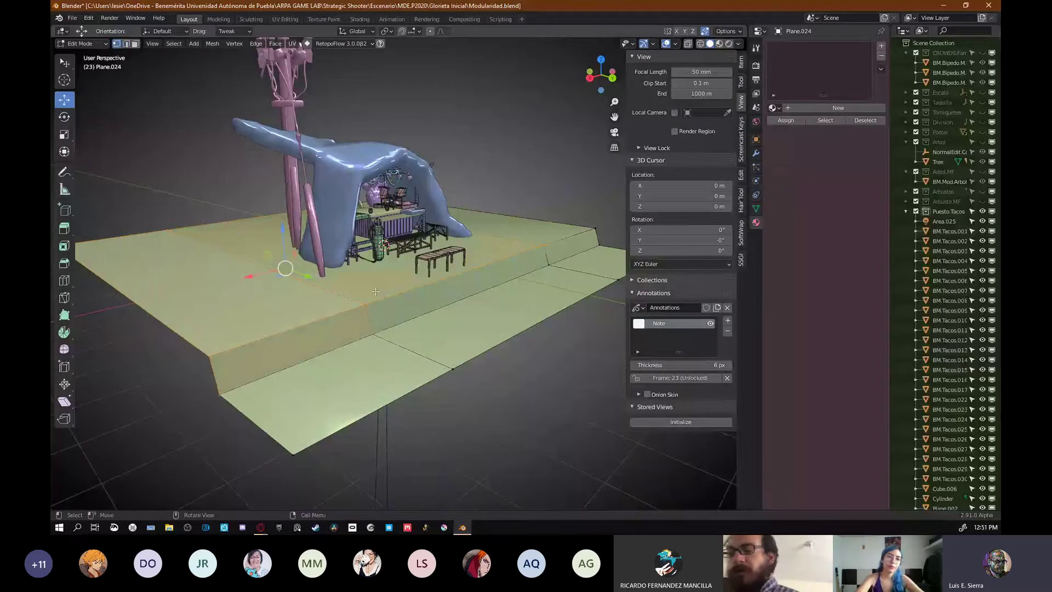
{"action": "left_click", "coordinate": [369, 301]}
{"action": "middle_click_drag", "start_coordinate": [390, 325], "coordinate": [407, 318], "text": "shift"}
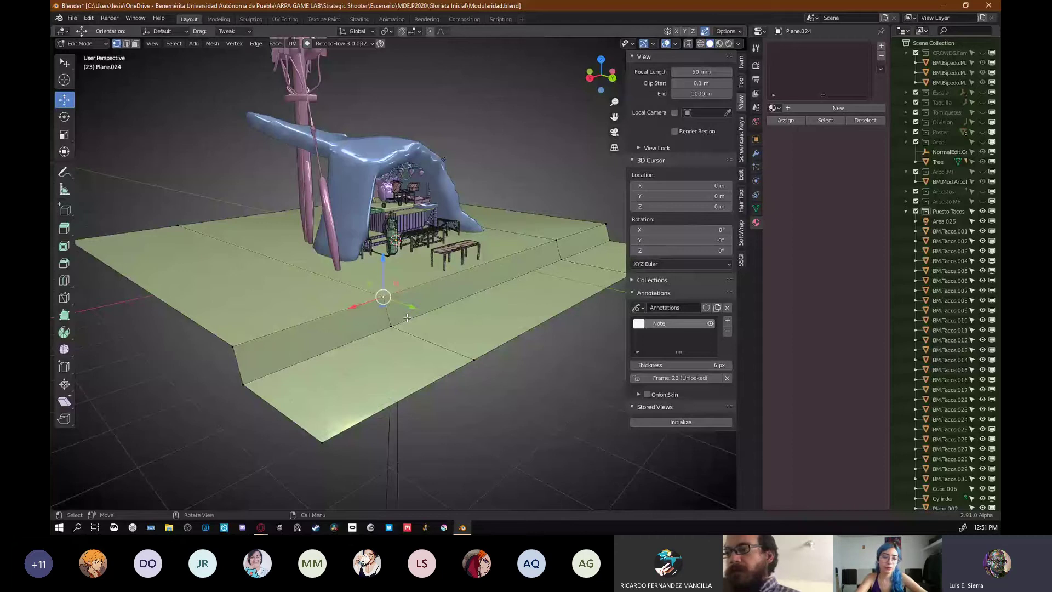
- Add a new plane in object mode and move it about -3.50 m in X, 2.33 m in Y and 4.06 m in Z
{"action": "key", "text": "Tab"}
{"action": "key", "text": "shift+a"}
{"action": "mouse_move", "coordinate": [422, 277]}
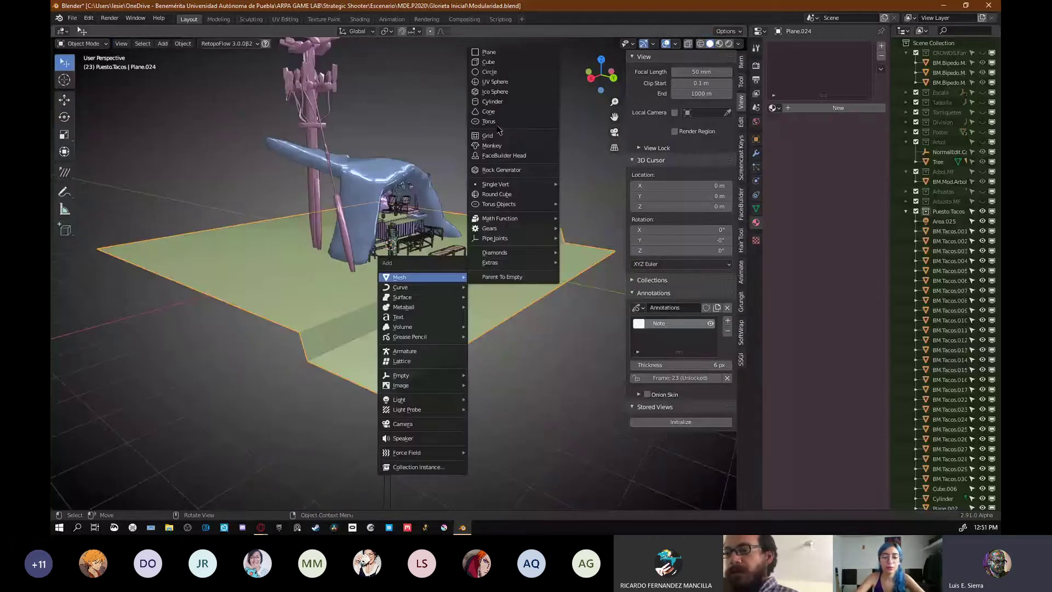
{"action": "left_click", "coordinate": [489, 51]}
{"action": "middle_click_drag", "start_coordinate": [429, 256], "coordinate": [360, 326], "text": "shift"}
{"action": "key", "text": "g"}
{"action": "left_click", "coordinate": [463, 220]}
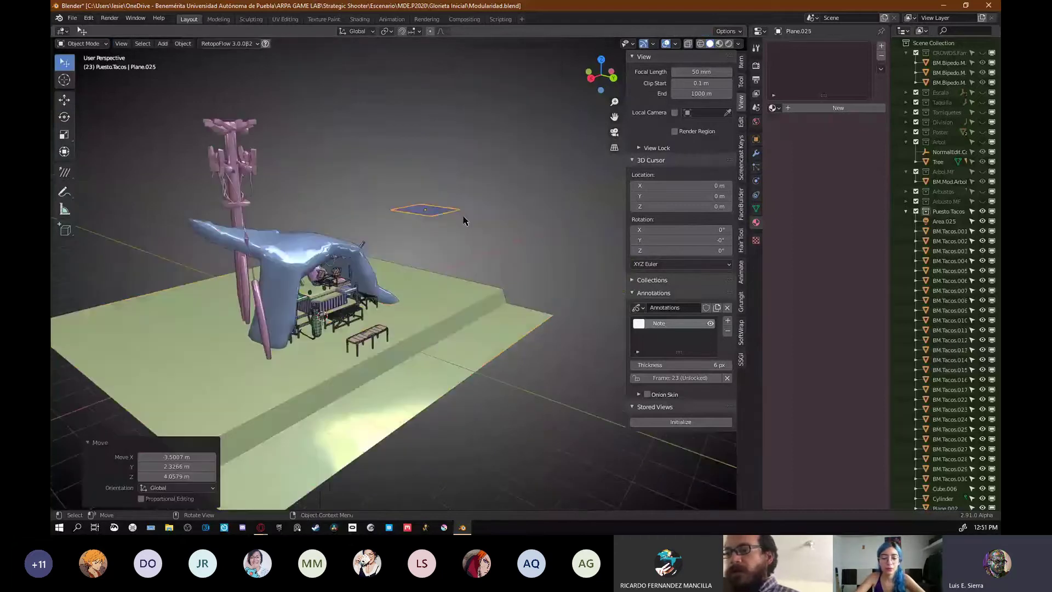
- Rotate the new plane freely with the trackball rotation so that its surface faces the view
{"action": "scroll", "coordinate": [463, 220], "scroll_direction": "up", "scroll_amount": 4}
{"action": "key", "text": "r"}
{"action": "key", "text": "r"}
{"action": "left_click", "coordinate": [464, 172]}
- Subdivide the tilted plane in edit mode with repeated single cuts into a grid of four by four faces
{"action": "key", "text": "Tab"}
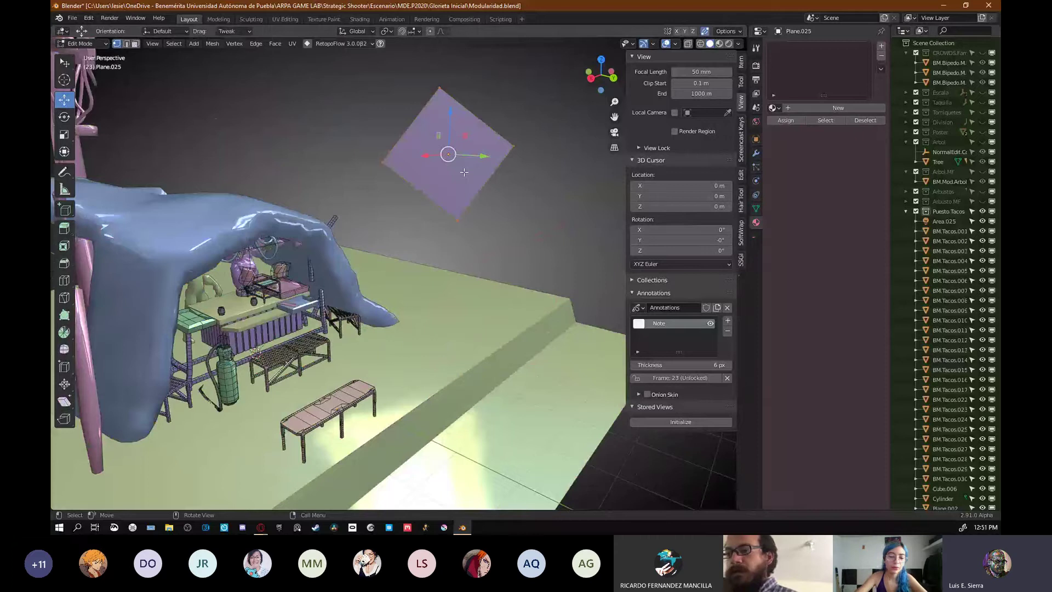
{"action": "right_click", "coordinate": [464, 172]}
{"action": "left_click", "coordinate": [464, 171]}
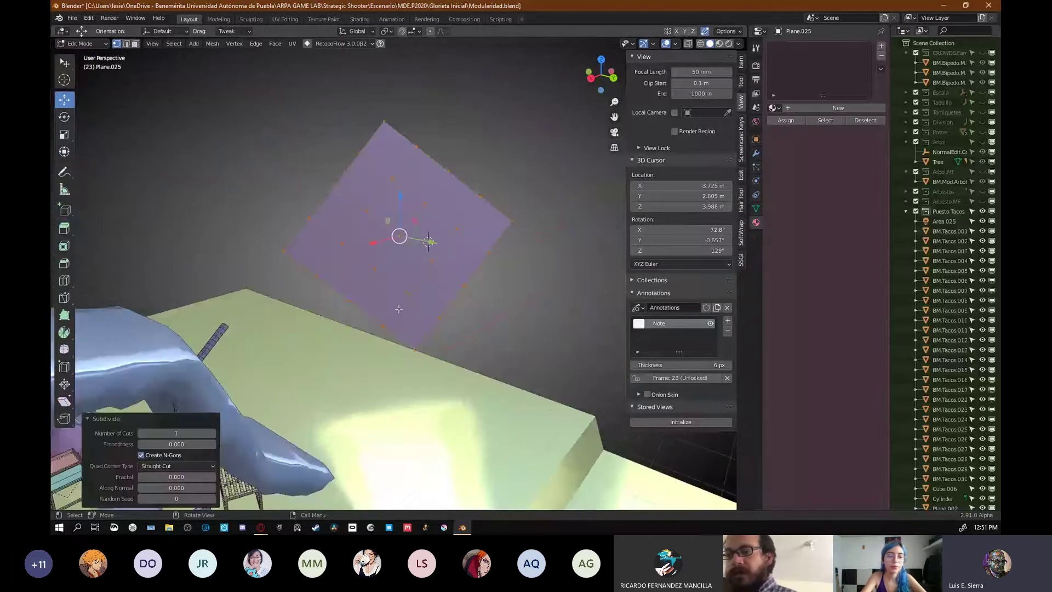
{"action": "middle_click_drag", "start_coordinate": [399, 309], "coordinate": [432, 289]}
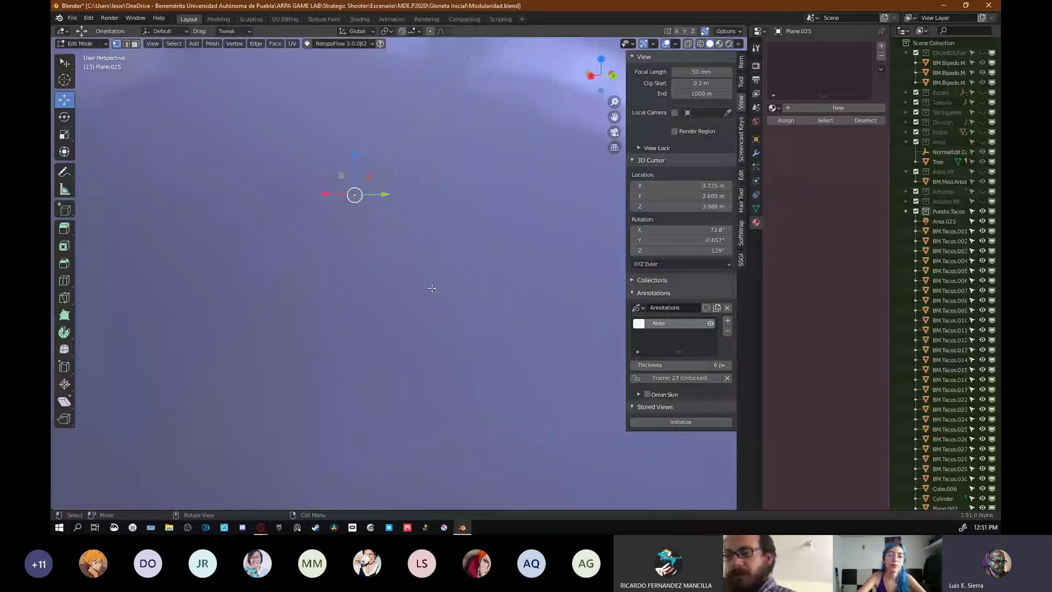
{"action": "scroll", "coordinate": [388, 271], "scroll_direction": "down", "scroll_amount": 4}
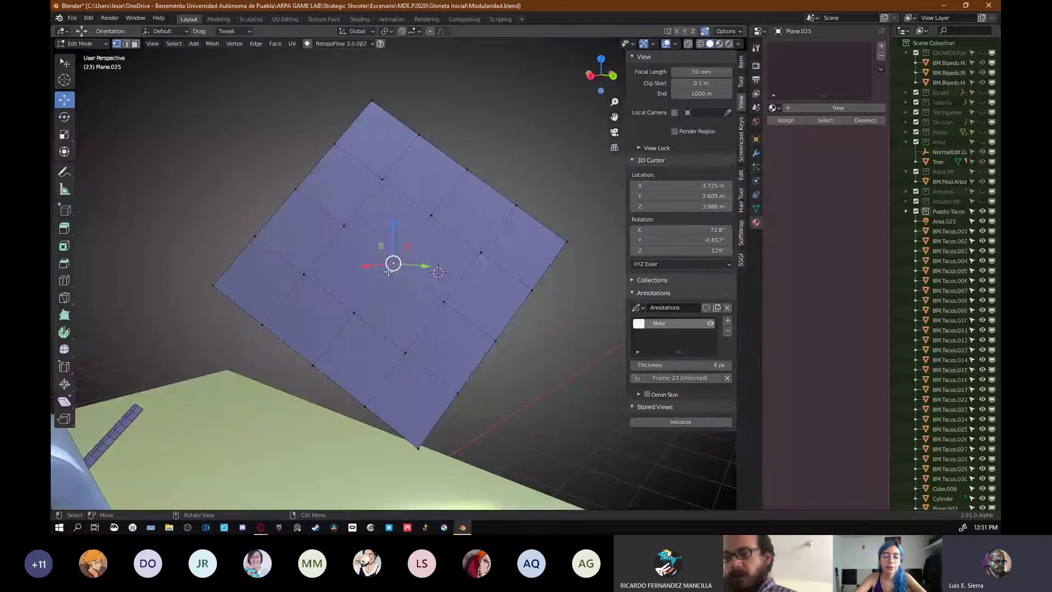
- Expand the selected edges around the tilted plane's centre vertex to the four adjoining faces in face selection mode
{"action": "mouse_move", "coordinate": [389, 271]}
{"action": "middle_mouse_down", "text": "shift"}
{"action": "mouse_move", "coordinate": [444, 262]}
{"action": "mouse_move", "coordinate": [440, 239]}
{"action": "mouse_move", "coordinate": [380, 259]}
{"action": "middle_mouse_up", "text": "shift"}
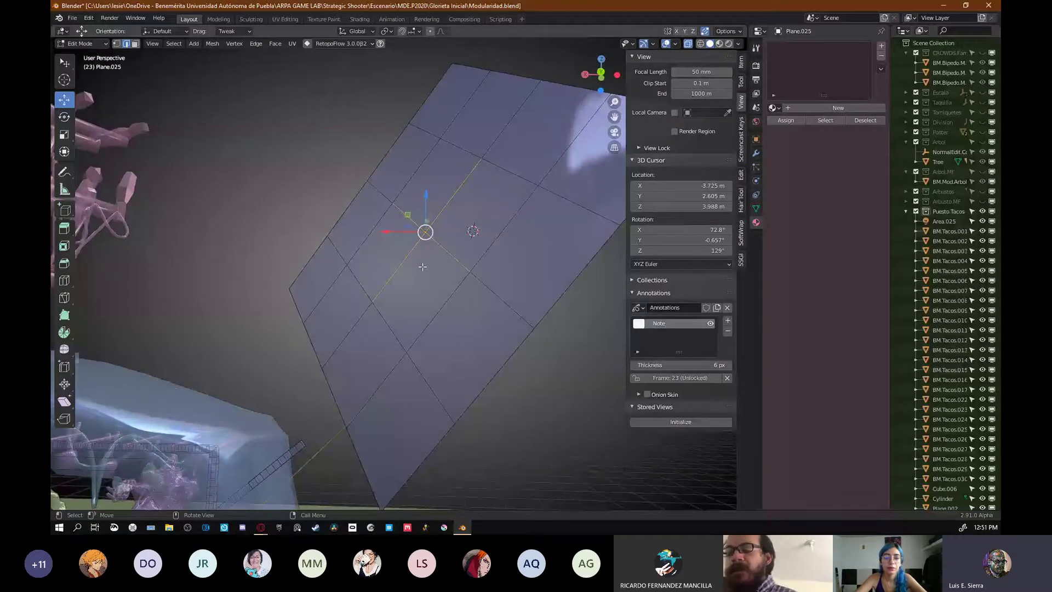
{"action": "middle_click_drag", "start_coordinate": [423, 267], "coordinate": [411, 272]}
{"action": "middle_click_drag", "start_coordinate": [411, 271], "coordinate": [460, 287]}
{"action": "key", "text": "3"}
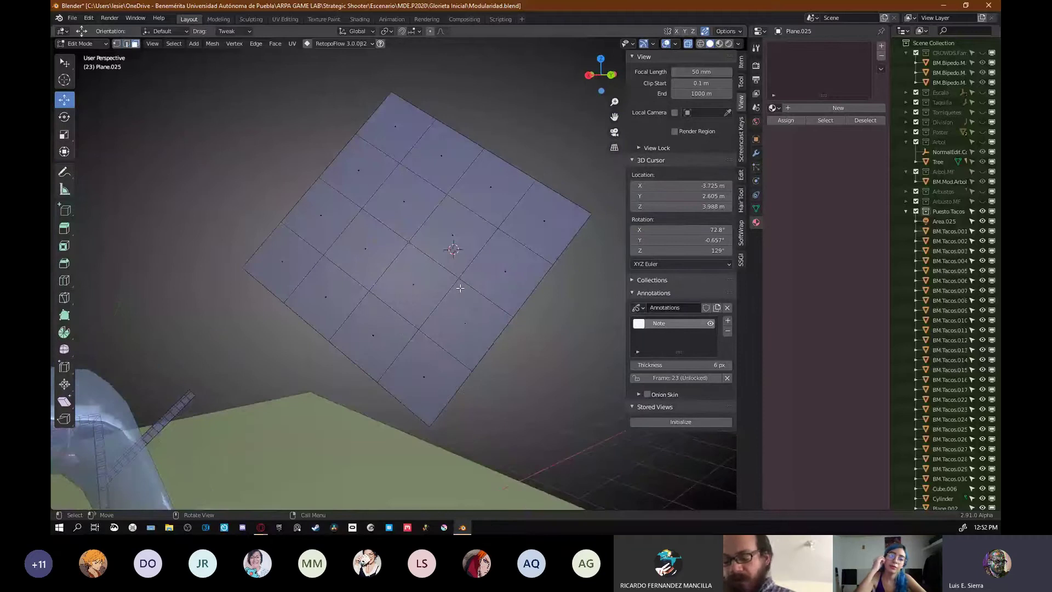
{"action": "key", "text": "ctrl+z"}
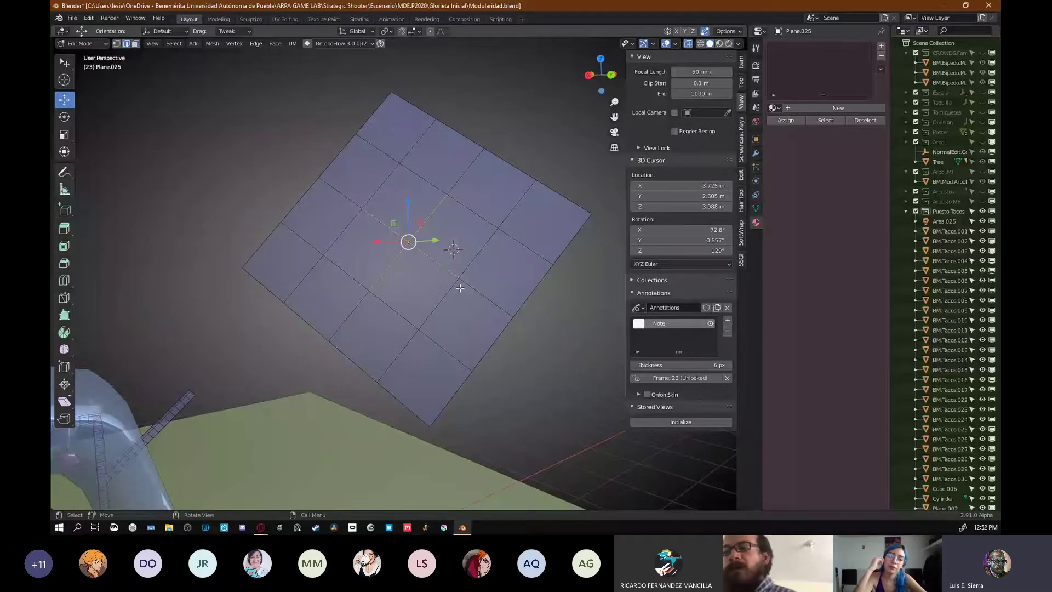
{"action": "key", "text": "ctrl+3"}
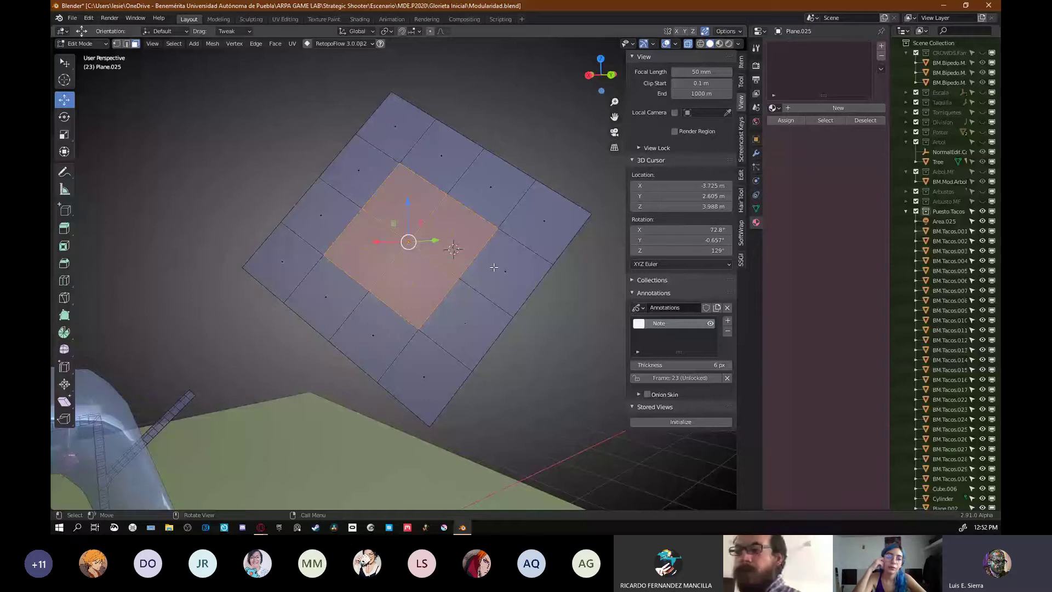
- Return to vertex selection mode and replace the face selection with the tilted plane's centre vertex
{"action": "key", "text": "1"}
{"action": "key", "text": "alt+a"}
{"action": "scroll", "coordinate": [435, 269], "scroll_direction": "up", "scroll_amount": 1}
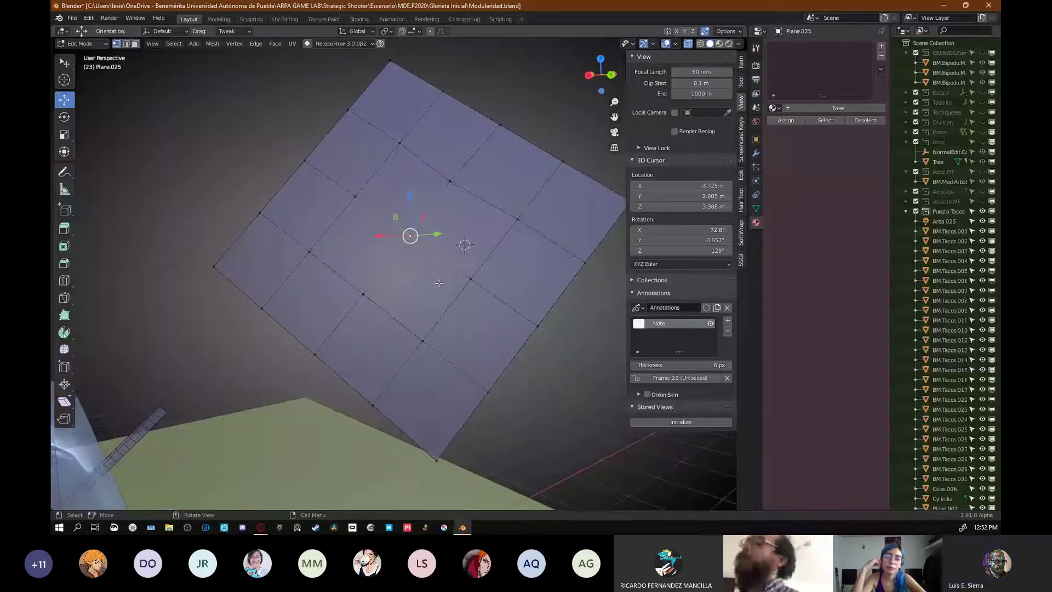
- Select the tilted plane's centre vertex together with an adjacent vertex, trying neighbours on opposite sides in turn
{"action": "scroll", "coordinate": [464, 279], "scroll_direction": "down", "scroll_amount": 2}
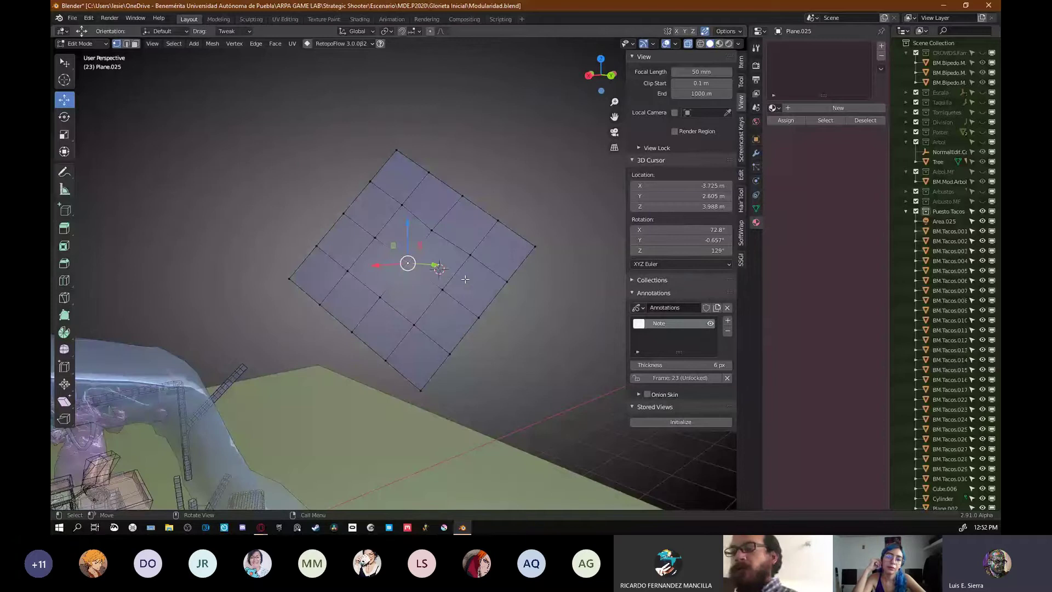
{"action": "left_click", "coordinate": [430, 228], "text": "shift"}
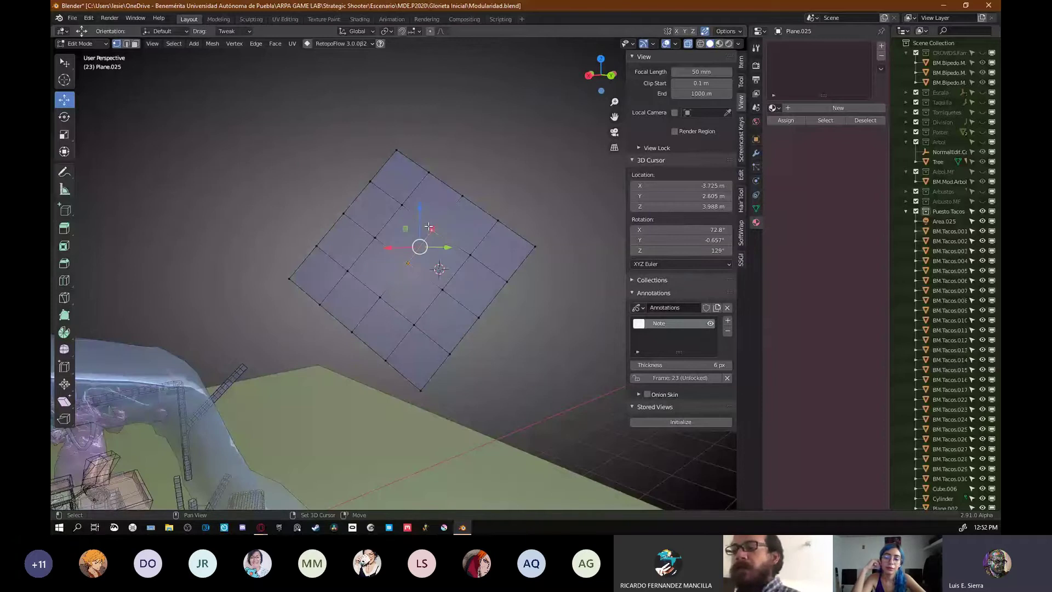
{"action": "left_click", "coordinate": [412, 263], "text": "shift"}
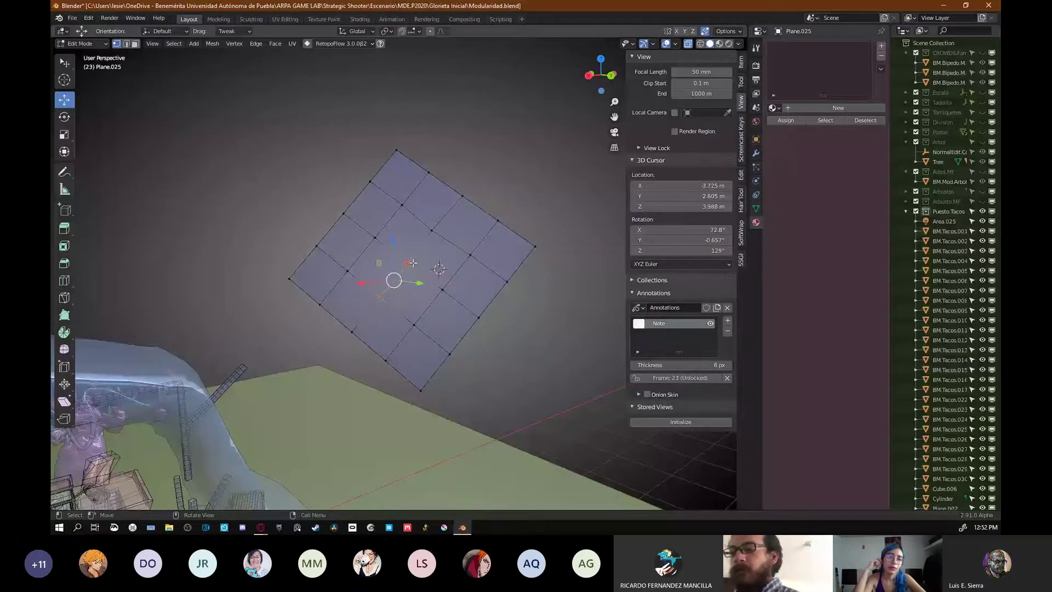
{"action": "left_click", "coordinate": [412, 263]}
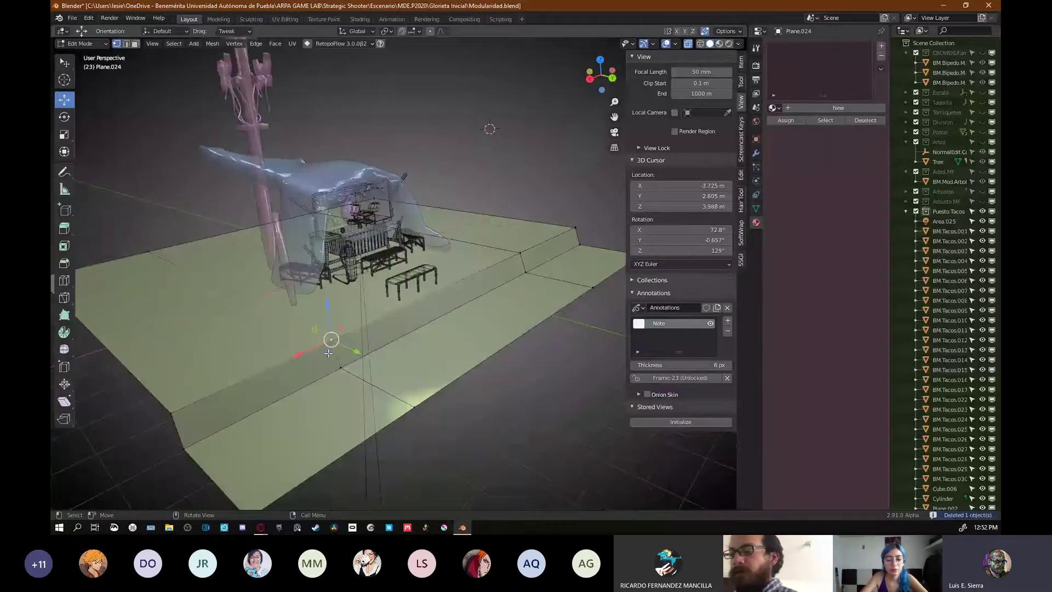
- Try loop cuts across the middle section of the stepped ground, varying the number of cuts
{"action": "middle_click_drag", "start_coordinate": [329, 353], "coordinate": [383, 362]}
{"action": "key", "text": "ctrl+r"}
{"action": "left_click", "coordinate": [445, 374]}
{"action": "left_click", "coordinate": [445, 374]}
{"action": "key", "text": "ctrl+r"}
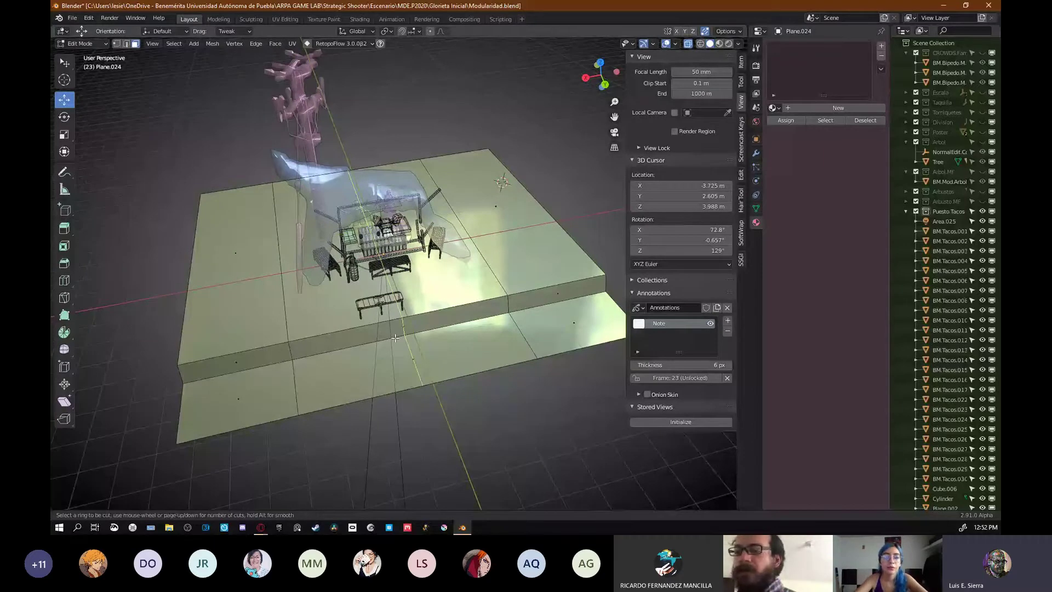
{"action": "scroll", "coordinate": [401, 345], "scroll_direction": "up", "scroll_amount": 2}
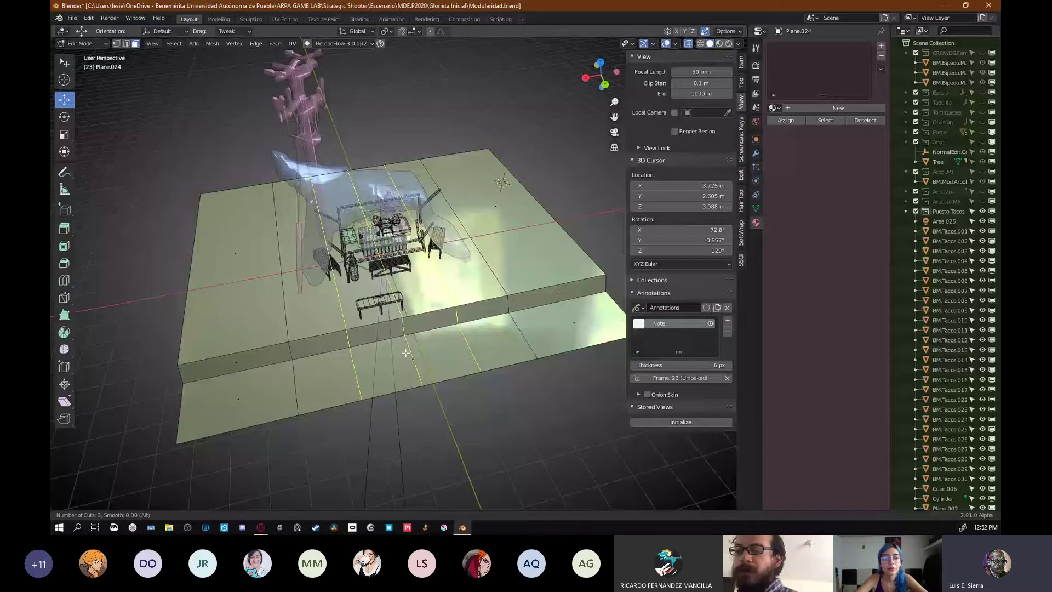
{"action": "scroll", "coordinate": [405, 353], "scroll_direction": "up", "scroll_amount": 4}
{"action": "scroll", "coordinate": [405, 353], "scroll_direction": "down", "scroll_amount": 5}
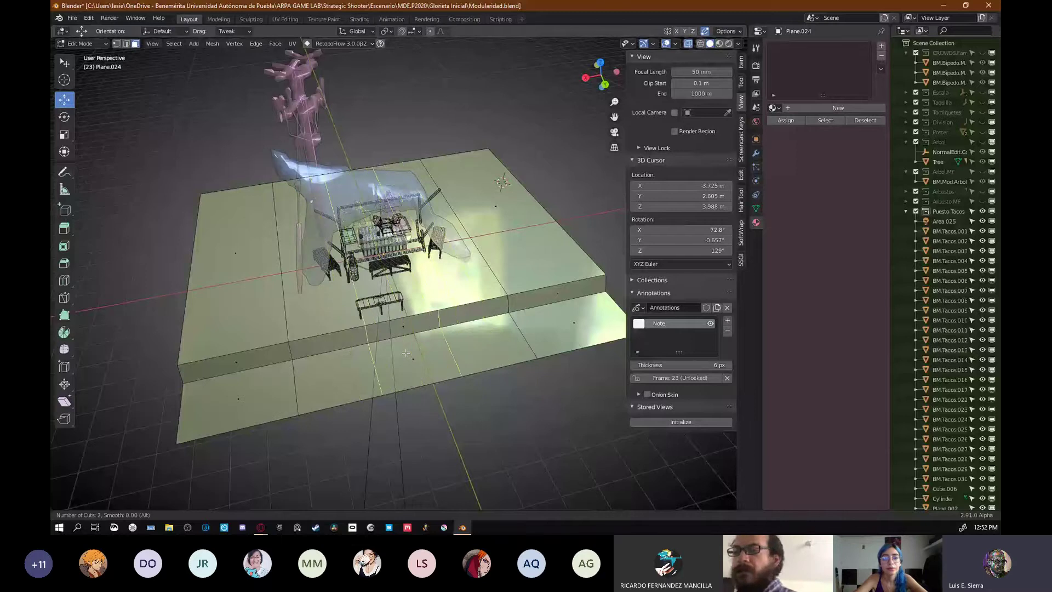
{"action": "middle_click_drag", "start_coordinate": [405, 353], "coordinate": [443, 313]}
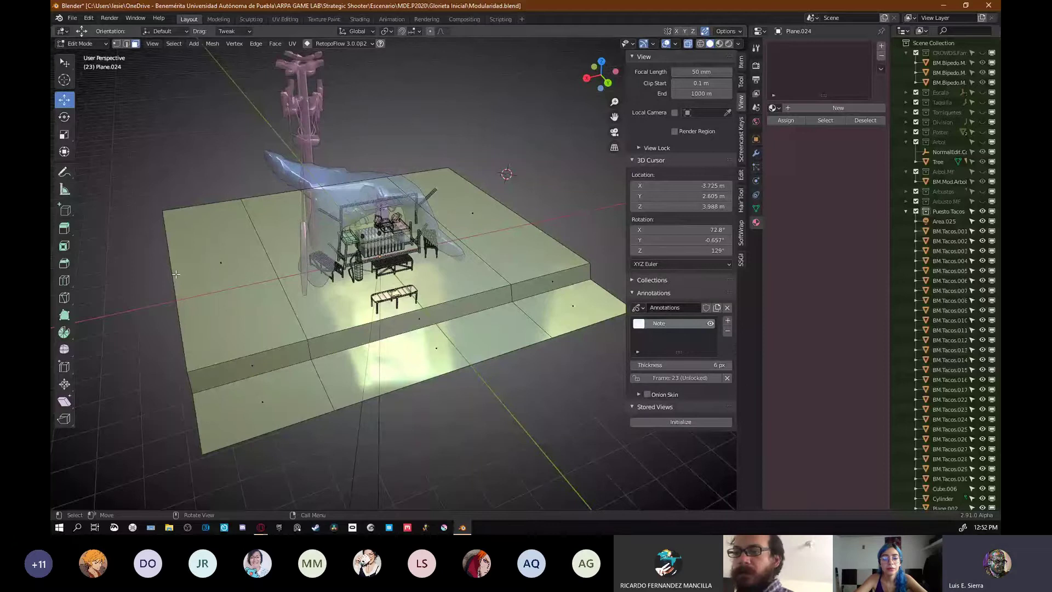
- Select the two rear corner vertices of the ground and raise them along the Z axis
{"action": "key", "text": "1"}
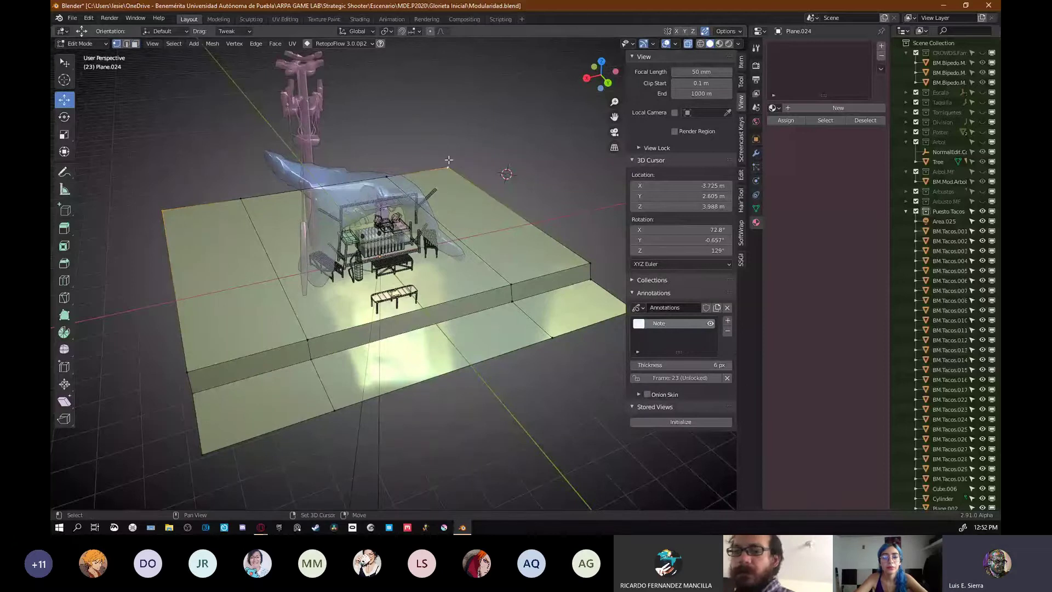
{"action": "key", "text": "g"}
{"action": "key", "text": "z"}
{"action": "left_click", "coordinate": [447, 110]}
{"action": "middle_click_drag", "start_coordinate": [335, 346], "coordinate": [310, 328]}
- Raise the two front corner vertices of the ground's upper level and show the scene in material preview shading
{"action": "left_click", "coordinate": [169, 337]}
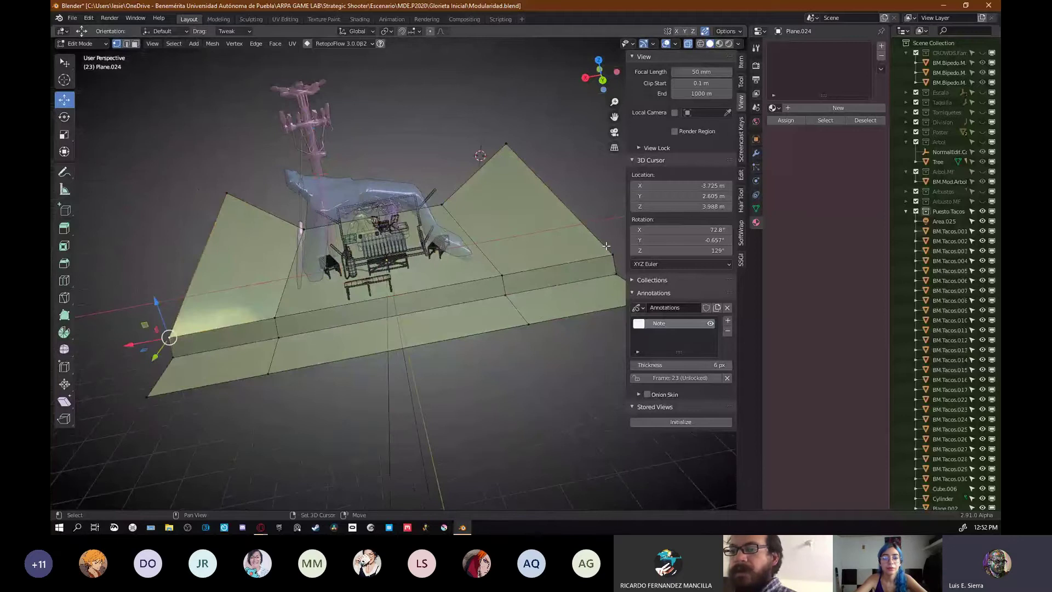
{"action": "key", "text": "Tab"}
{"action": "middle_click_drag", "start_coordinate": [606, 246], "coordinate": [393, 329]}
{"action": "key", "text": "z"}
{"action": "mouse_move", "coordinate": [335, 273]}
{"action": "middle_mouse_down"}
{"action": "mouse_move", "coordinate": [368, 285]}
{"action": "mouse_move", "coordinate": [363, 373]}
{"action": "middle_mouse_up"}
- Select the three faces of the ground's lower strip in edit mode and add the existing Azul material to the mesh
{"action": "key", "text": "Tab"}
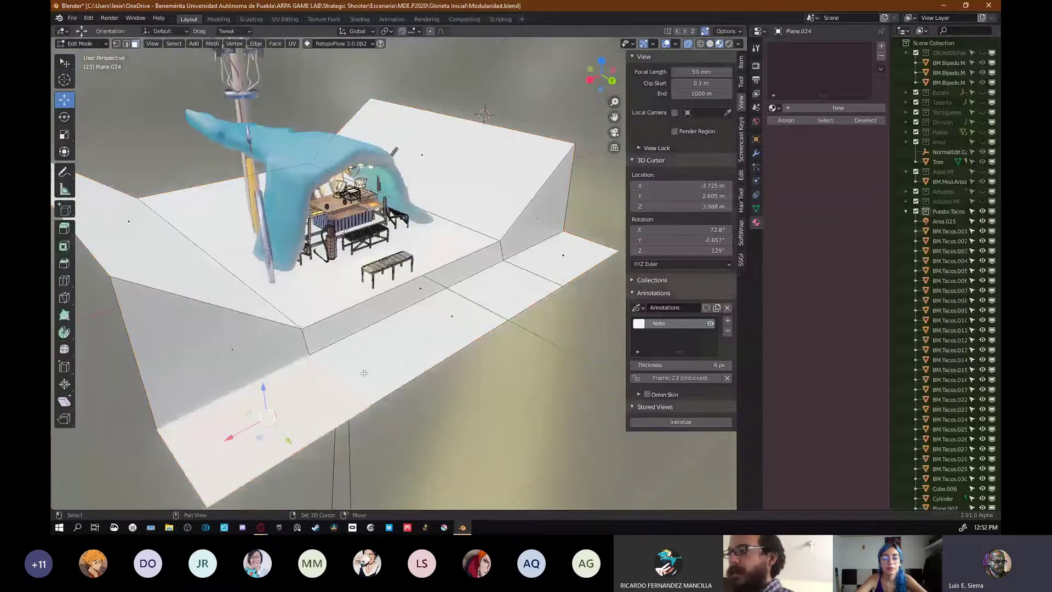
{"action": "left_click", "coordinate": [364, 373], "text": "shift"}
{"action": "left_click", "coordinate": [535, 262], "text": "shift"}
{"action": "middle_click_drag", "start_coordinate": [484, 341], "coordinate": [494, 319]}
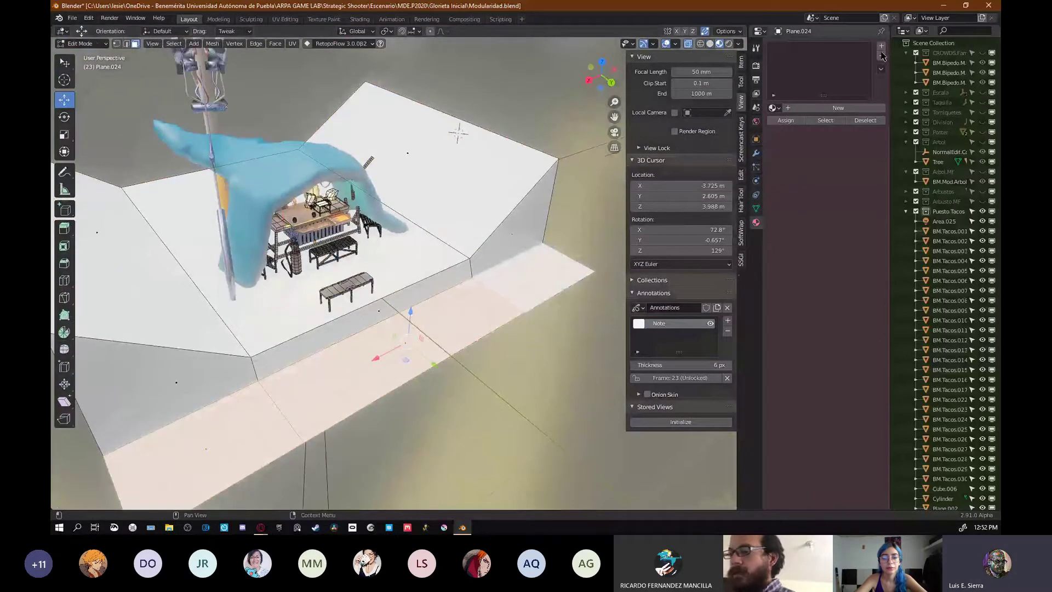
{"action": "left_click", "coordinate": [881, 47]}
{"action": "left_click", "coordinate": [773, 108]}
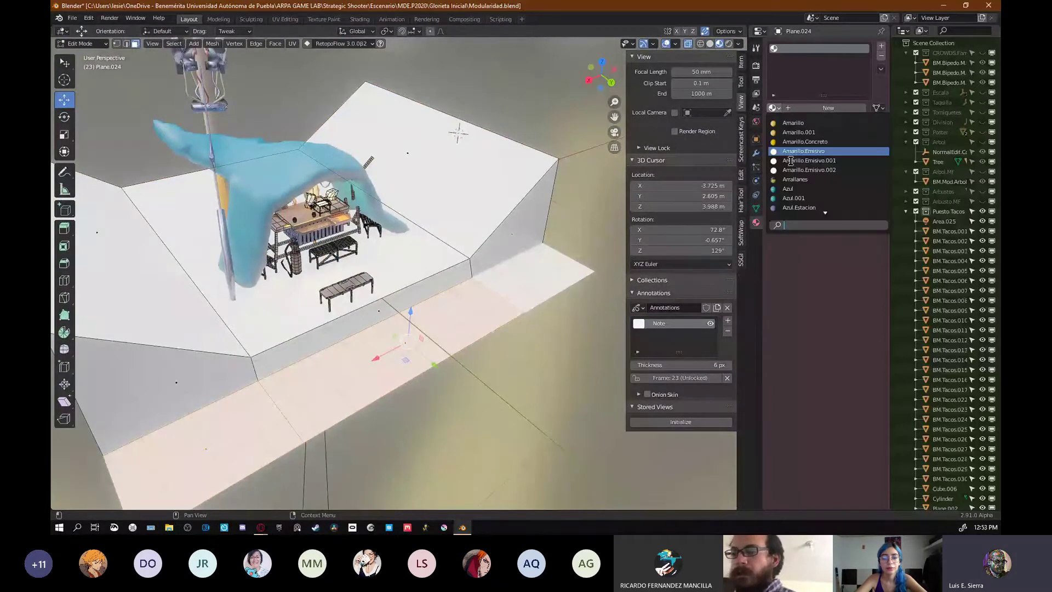
{"action": "left_click", "coordinate": [788, 189]}
- Invert the face selection and assign Amarillo.Concreto from a second material slot to the upper ground faces
{"action": "middle_click_drag", "start_coordinate": [451, 294], "coordinate": [417, 265], "text": "shift"}
{"action": "key", "text": "ctrl+i"}
{"action": "middle_click_drag", "start_coordinate": [418, 265], "coordinate": [414, 299], "text": "shift"}
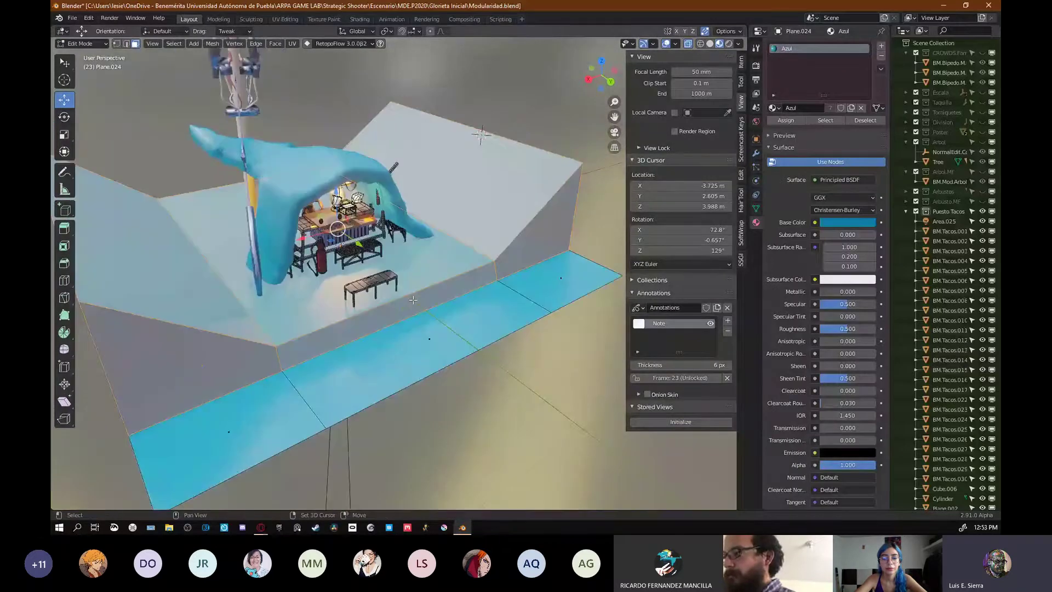
{"action": "left_click", "coordinate": [881, 46]}
{"action": "left_click", "coordinate": [773, 108]}
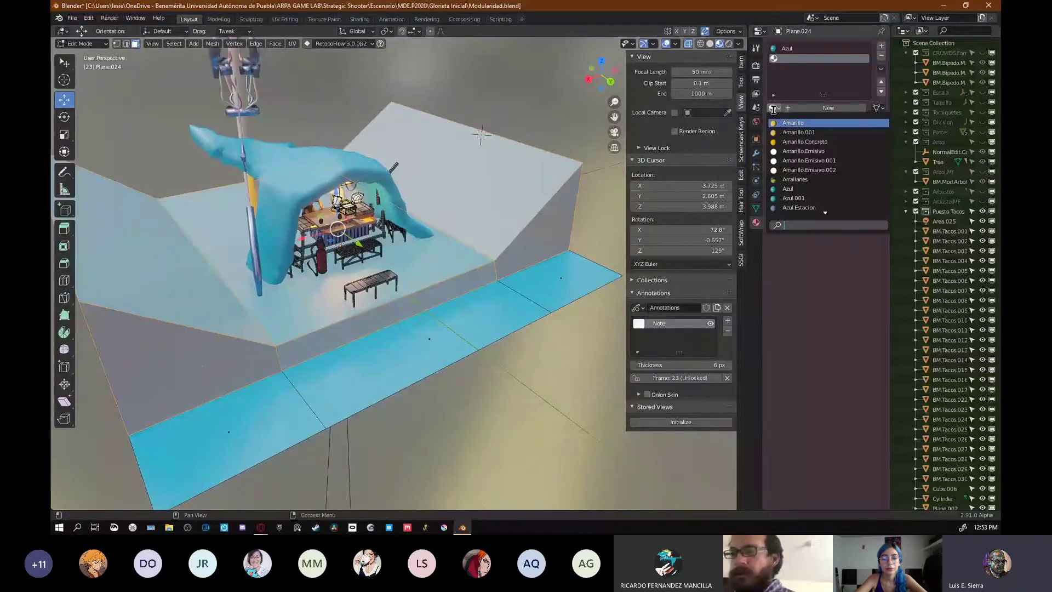
{"action": "left_click", "coordinate": [805, 142]}
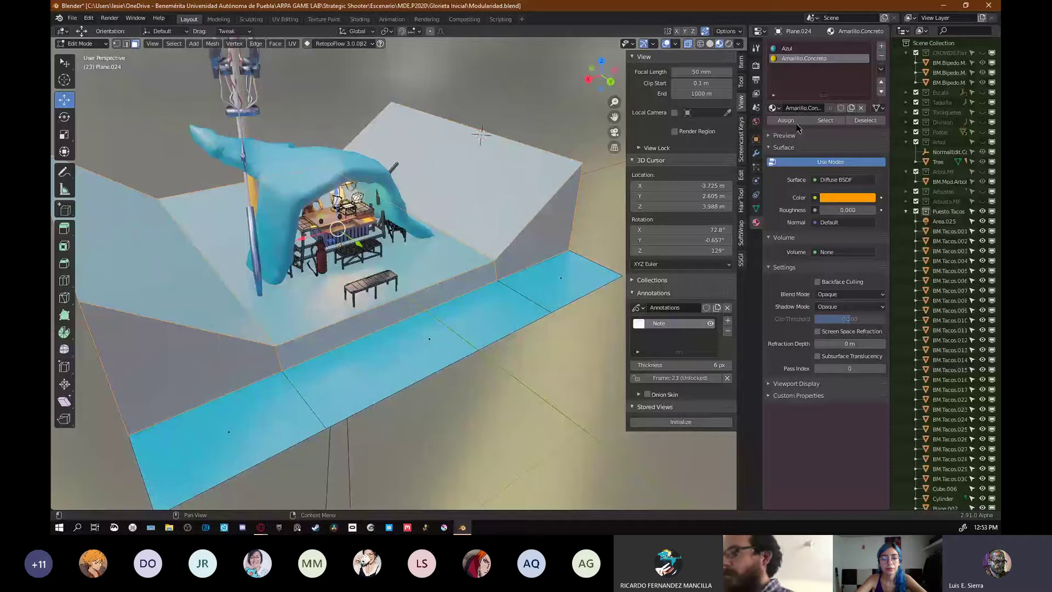
{"action": "left_click", "coordinate": [787, 121]}
- Replace the material in the ground's second slot with Cafe.Tienda.003 and return to object mode
{"action": "middle_click_drag", "start_coordinate": [417, 276], "coordinate": [440, 281]}
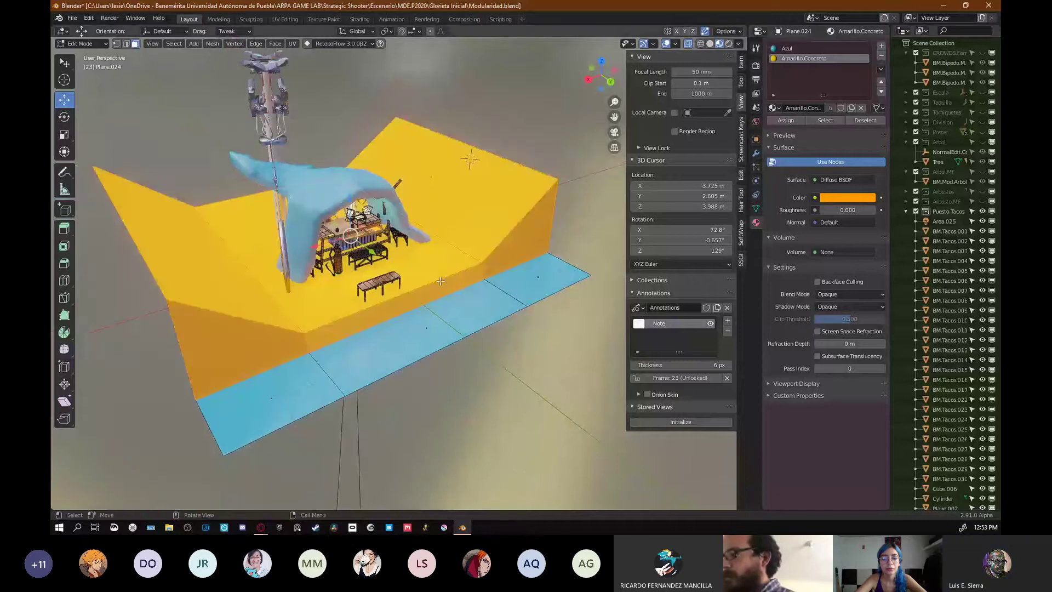
{"action": "left_click", "coordinate": [773, 108]}
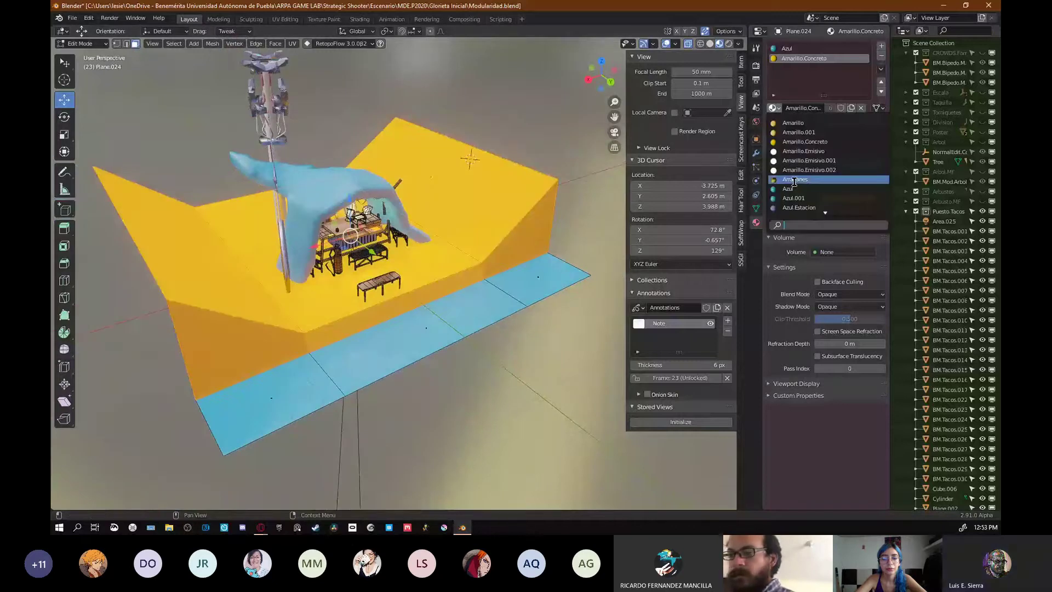
{"action": "scroll", "coordinate": [801, 184], "scroll_direction": "down", "scroll_amount": 9}
{"action": "left_click", "coordinate": [802, 188]}
{"action": "key", "text": "Tab"}
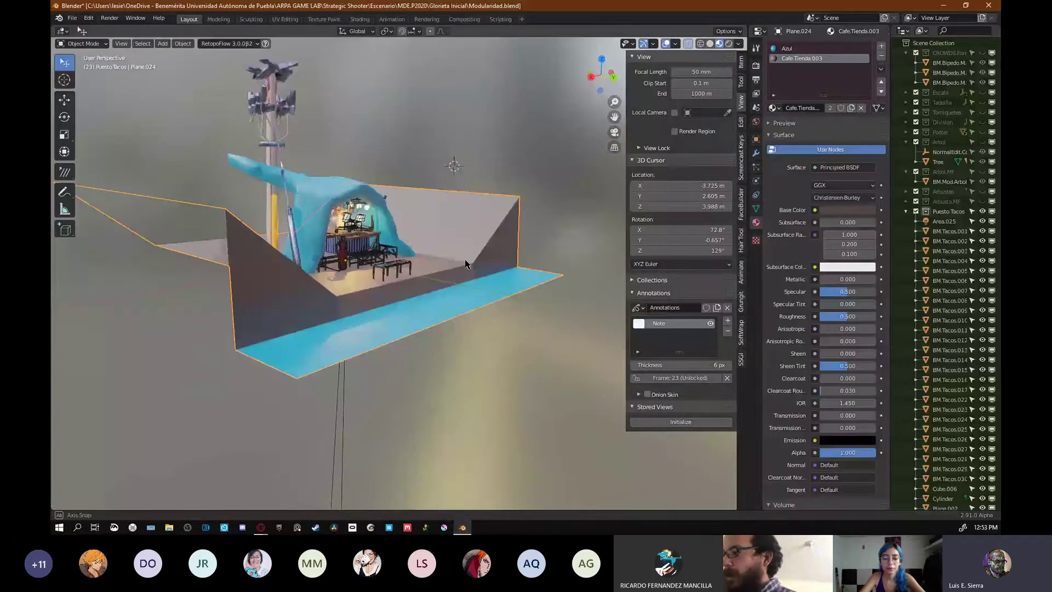
{"action": "middle_click_drag", "start_coordinate": [466, 265], "coordinate": [482, 262]}
{"action": "left_click", "coordinate": [773, 108]}
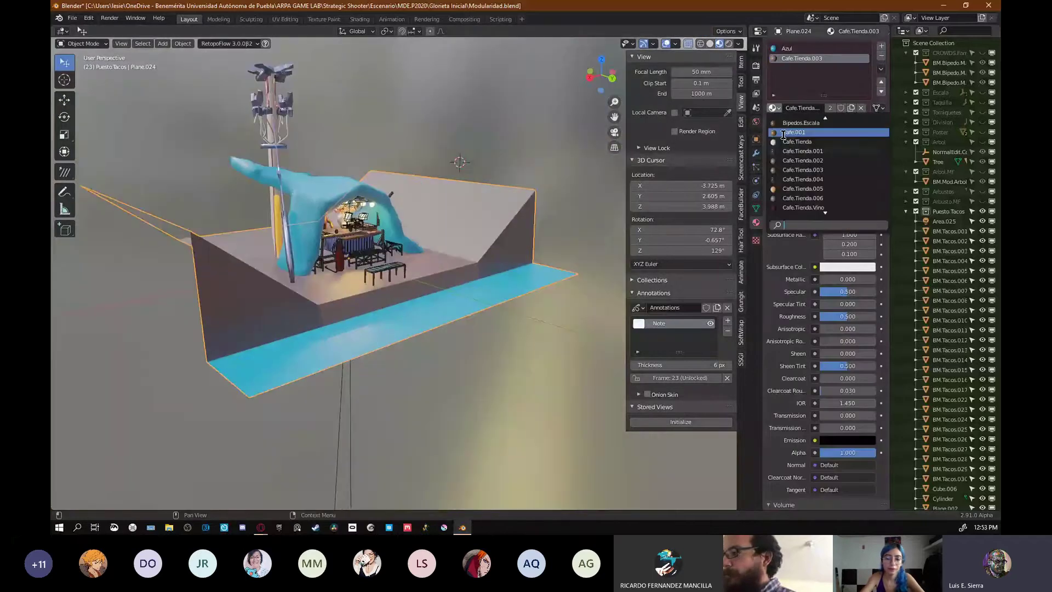
{"action": "scroll", "coordinate": [801, 179], "scroll_direction": "down", "scroll_amount": 7}
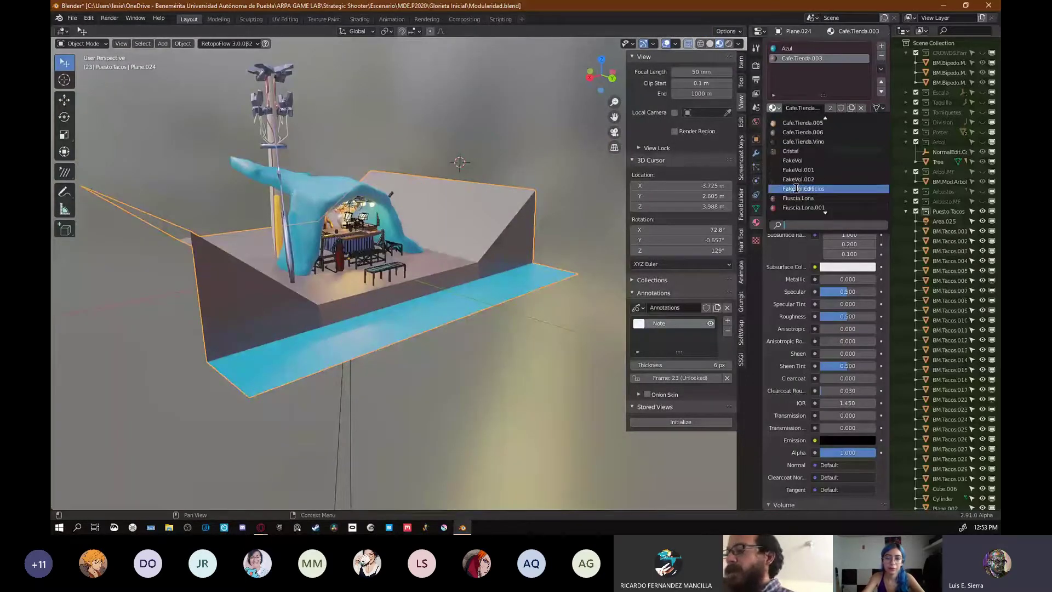
{"action": "left_click", "coordinate": [411, 227]}
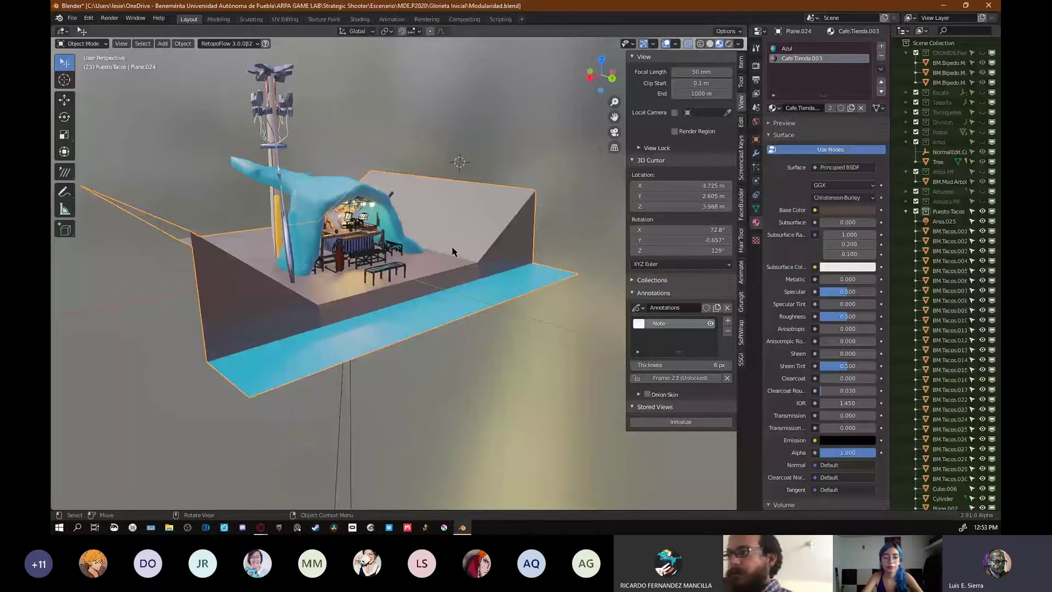
- Enable the Statistics and HDRI Preview viewport overlays and save the file
{"action": "key", "text": "Tab"}
{"action": "middle_click_drag", "start_coordinate": [453, 252], "coordinate": [477, 317]}
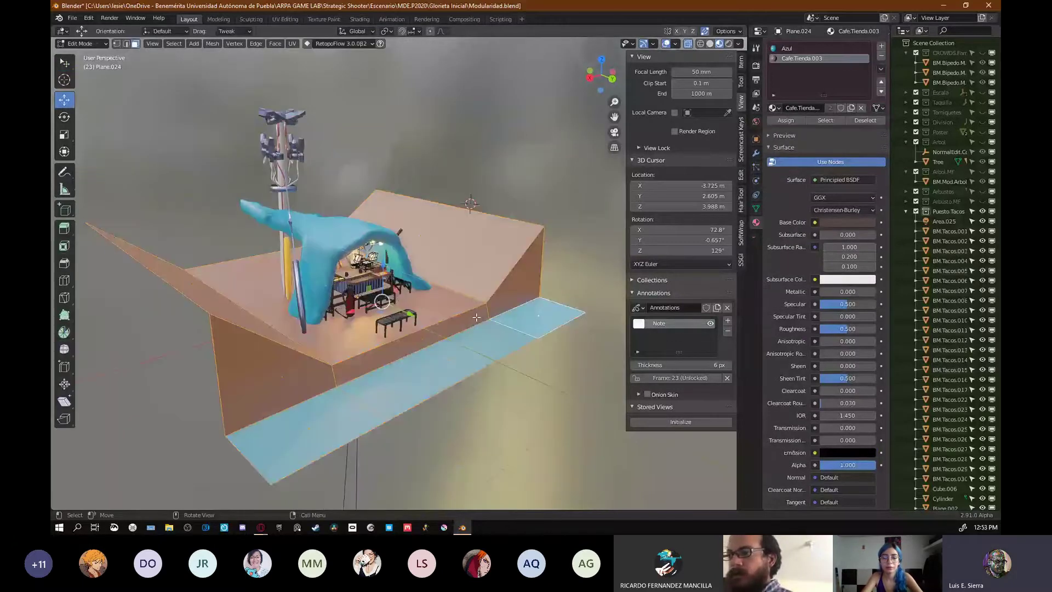
{"action": "left_click", "coordinate": [676, 43]}
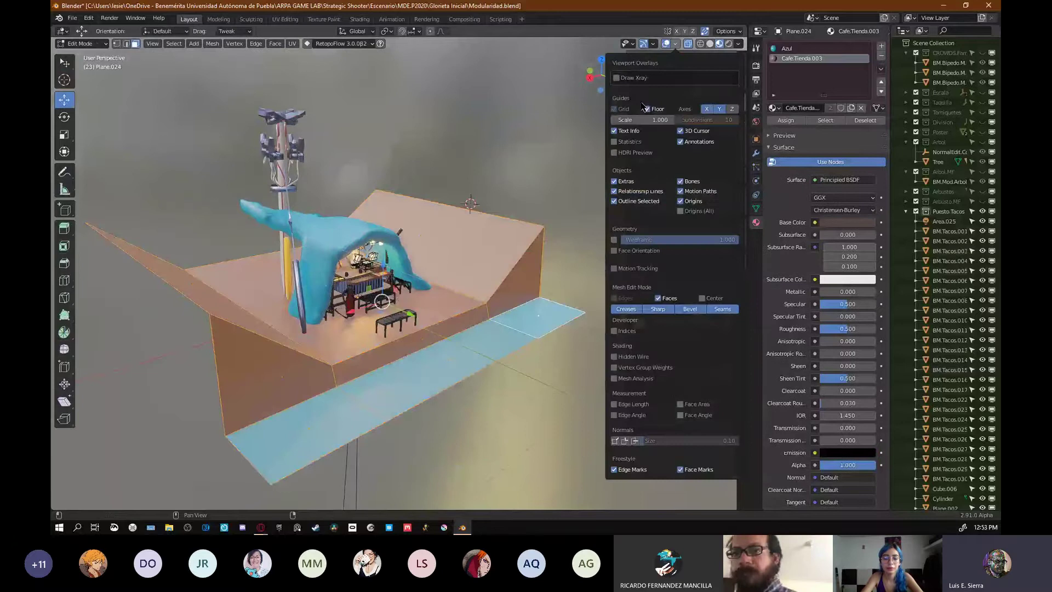
{"action": "left_click", "coordinate": [614, 141]}
{"action": "left_click", "coordinate": [614, 153]}
{"action": "key", "text": "n"}
{"action": "key", "text": "ctrl+s"}
{"action": "middle_click_drag", "start_coordinate": [395, 249], "coordinate": [422, 323]}
{"action": "key", "text": "Tab"}
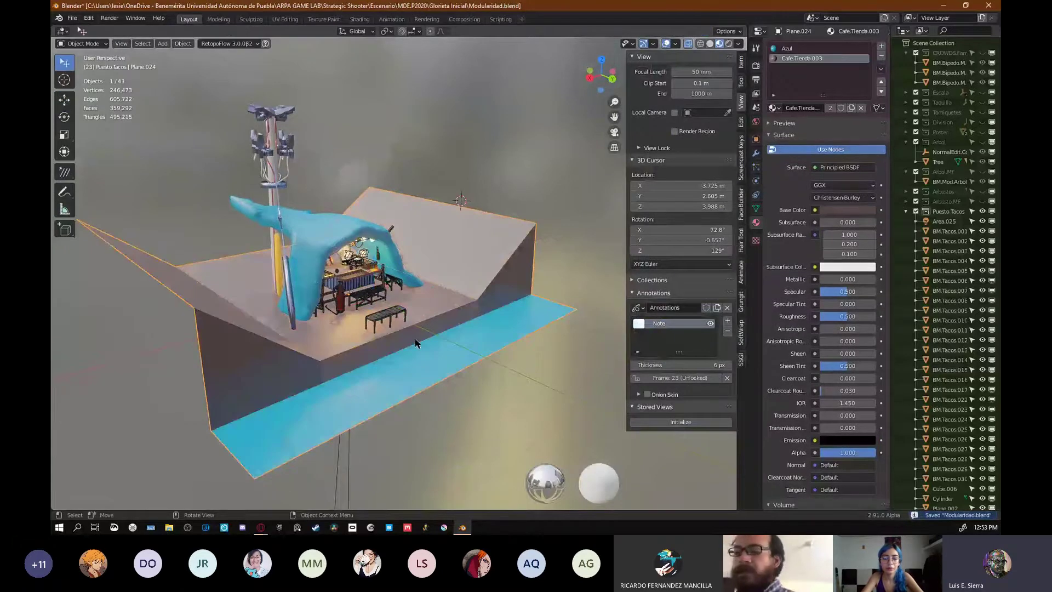
- Sketch a narrow annotation outline on the blue lower strip and glance at the ground's mesh data properties
{"action": "middle_click_drag", "start_coordinate": [415, 343], "coordinate": [391, 367]}
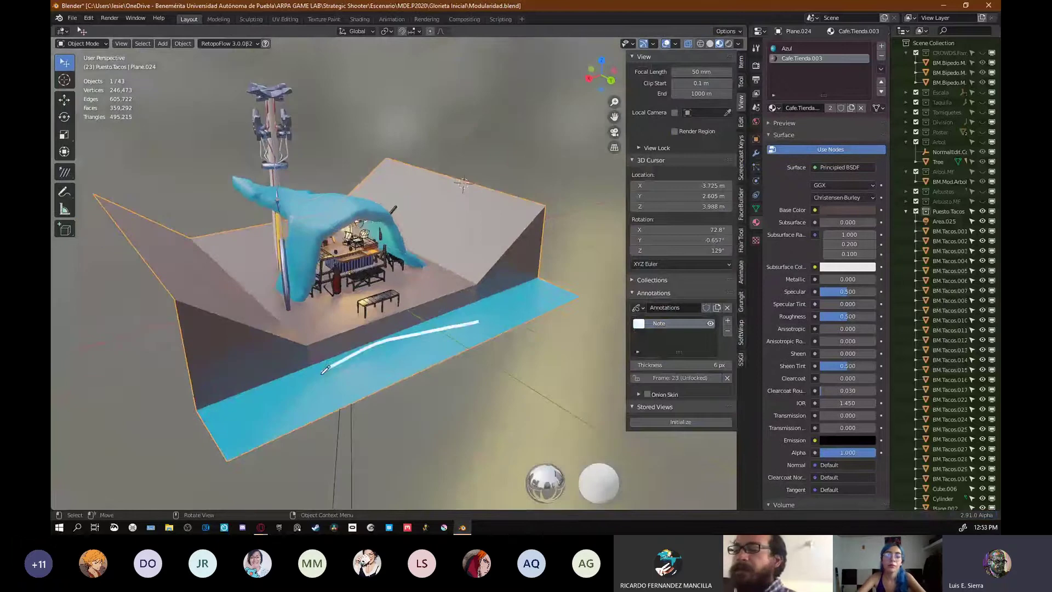
{"action": "left_click_drag", "start_coordinate": [392, 366], "coordinate": [455, 336]}
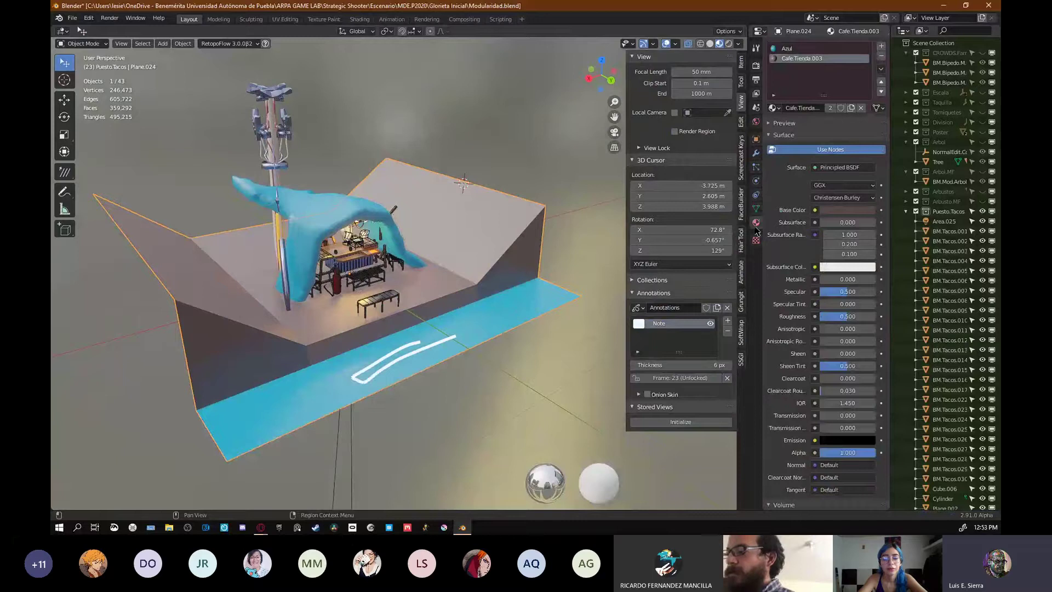
{"action": "left_click", "coordinate": [756, 209]}
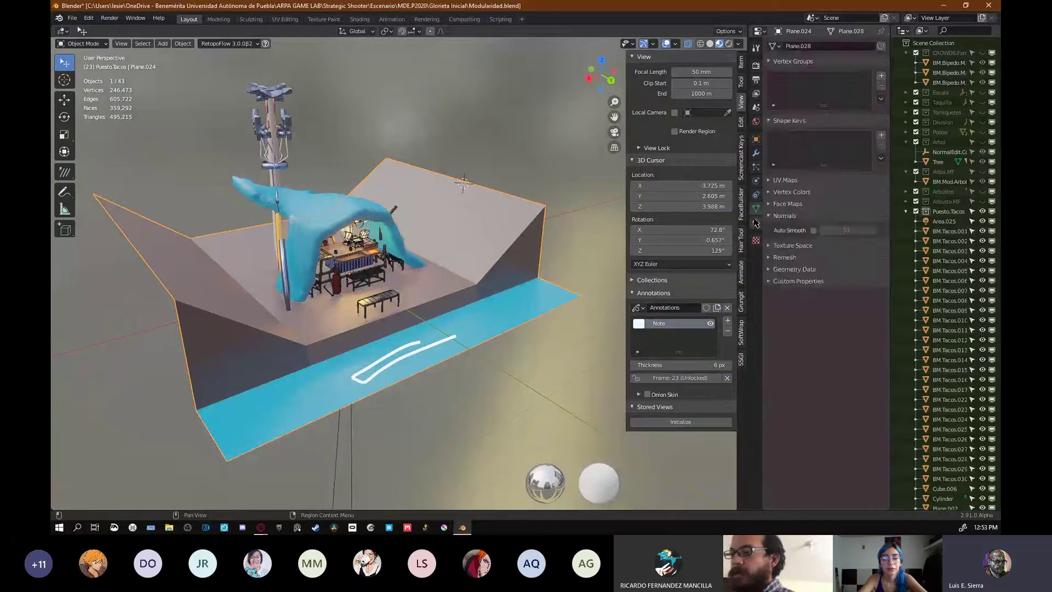
{"action": "left_click", "coordinate": [755, 222]}
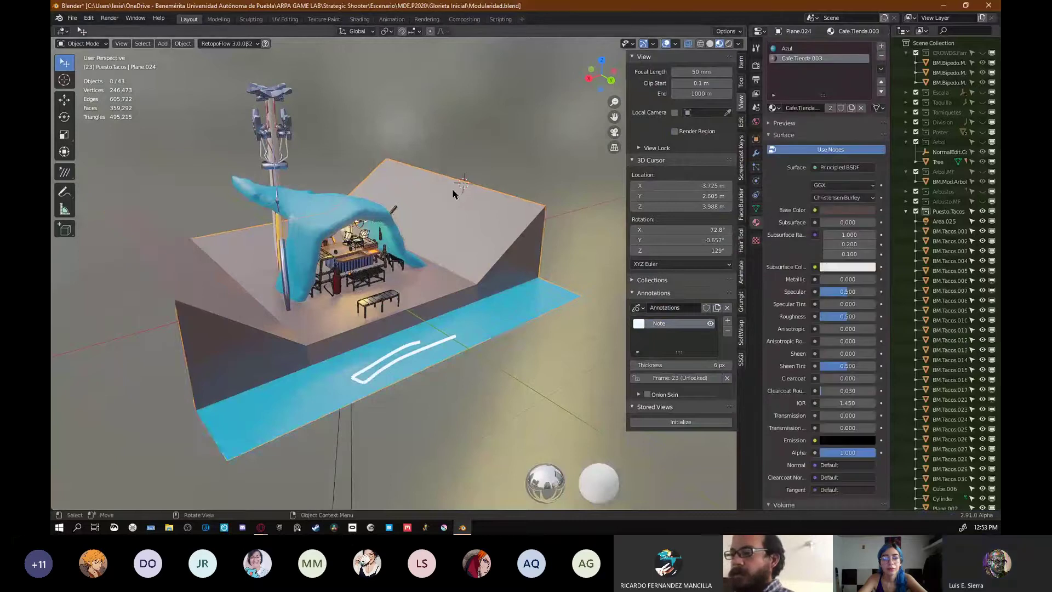
- Reset the 3D cursor to the world origin
{"action": "key", "text": "shift+c"}
{"action": "left_click", "coordinate": [487, 186]}
{"action": "middle_click_drag", "start_coordinate": [488, 186], "coordinate": [453, 179]}
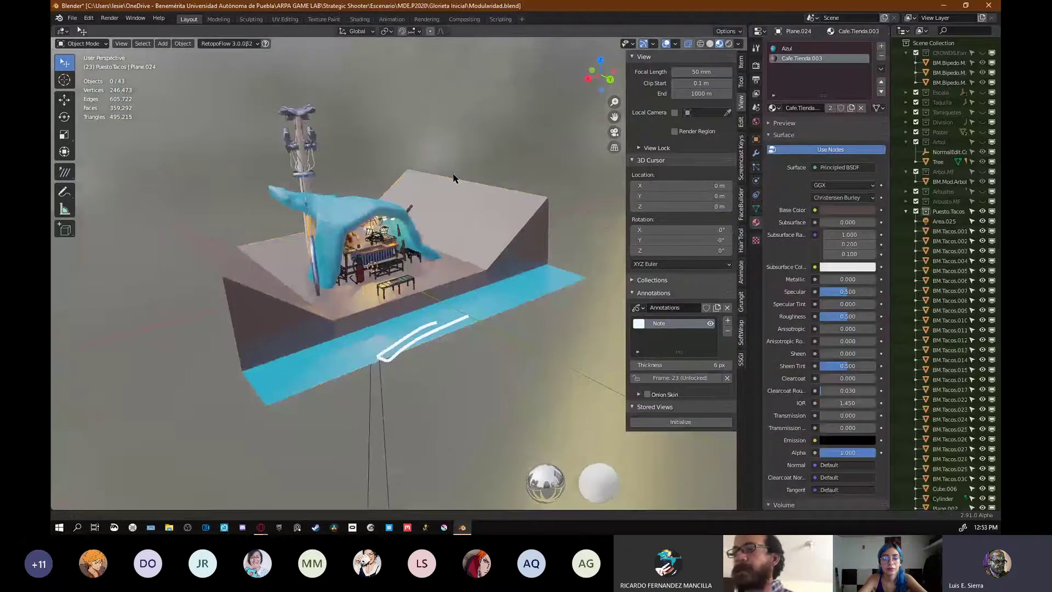
{"action": "scroll", "coordinate": [453, 178], "scroll_direction": "up", "scroll_amount": 1}
- Try the Cafe.Tienda.Vino material in the ground's second material slot
{"action": "left_click", "coordinate": [789, 49]}
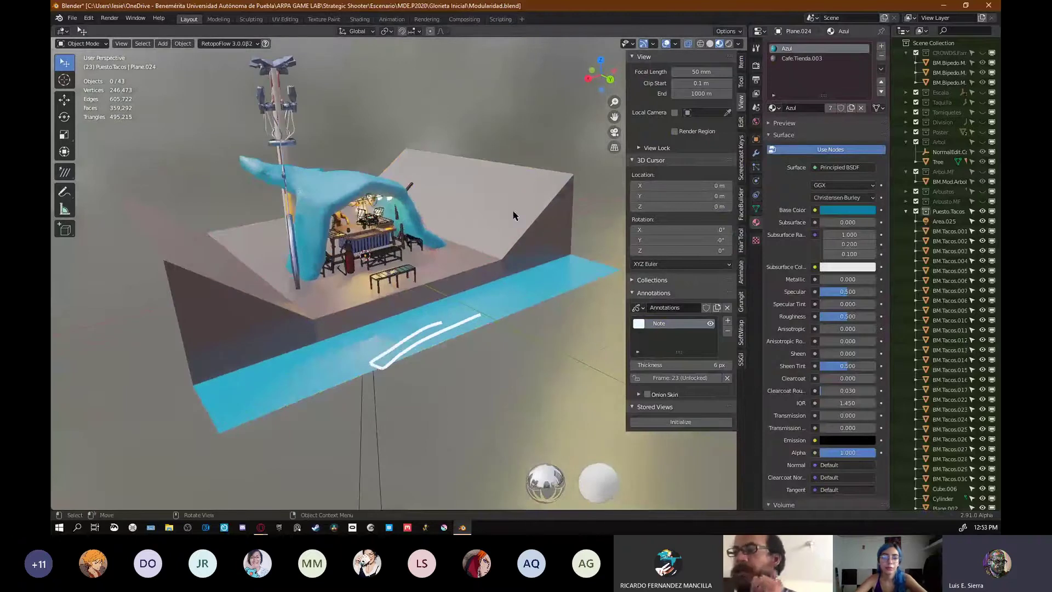
{"action": "left_click", "coordinate": [773, 107]}
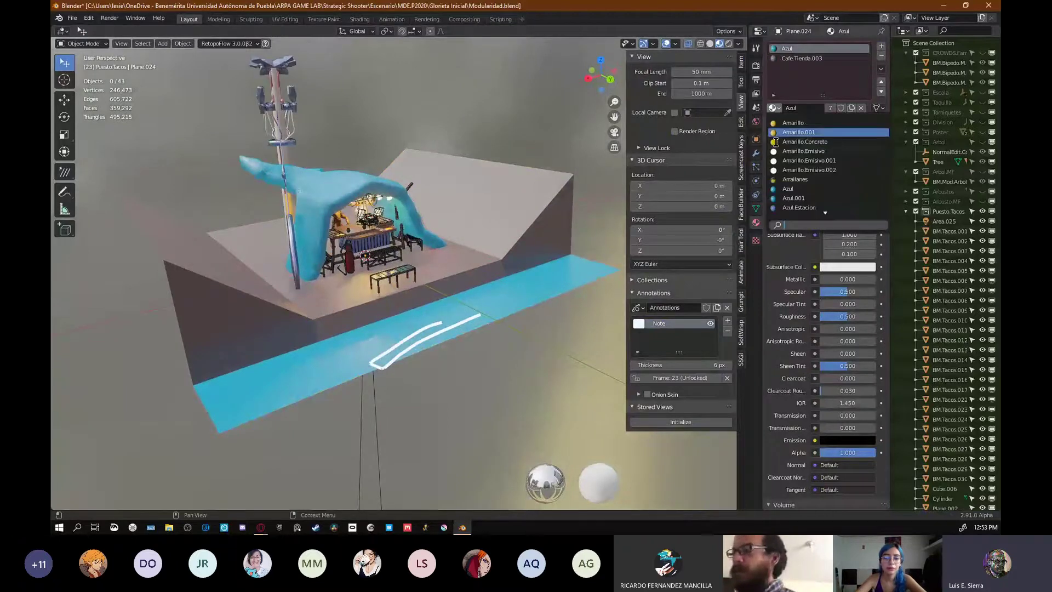
{"action": "left_click", "coordinate": [797, 59]}
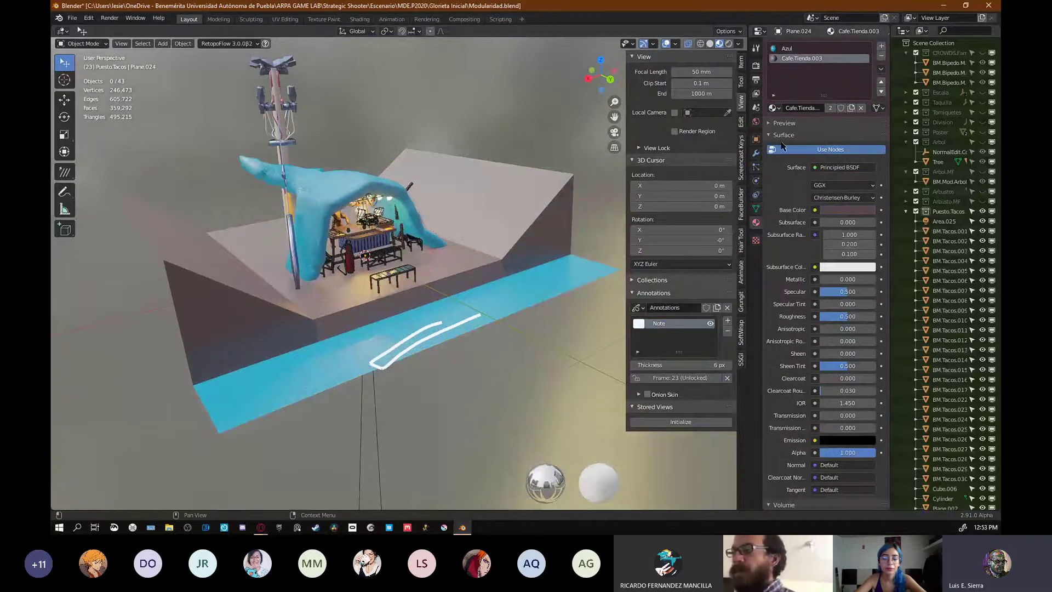
{"action": "middle_click_drag", "start_coordinate": [488, 296], "coordinate": [504, 299]}
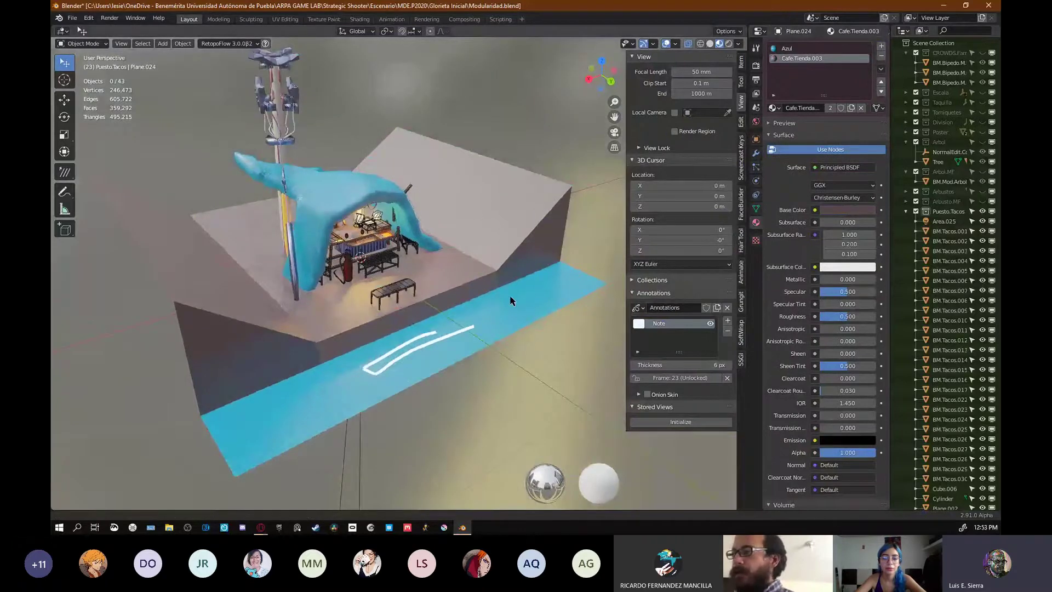
{"action": "middle_click_drag", "start_coordinate": [510, 301], "coordinate": [526, 285]}
{"action": "left_click", "coordinate": [774, 108]}
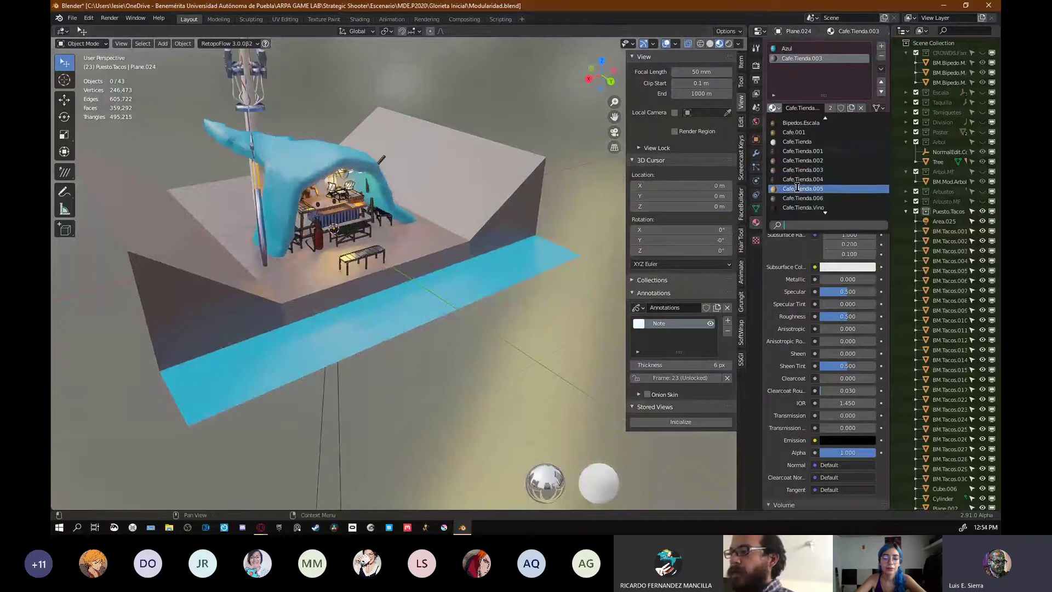
{"action": "left_click", "coordinate": [803, 208]}
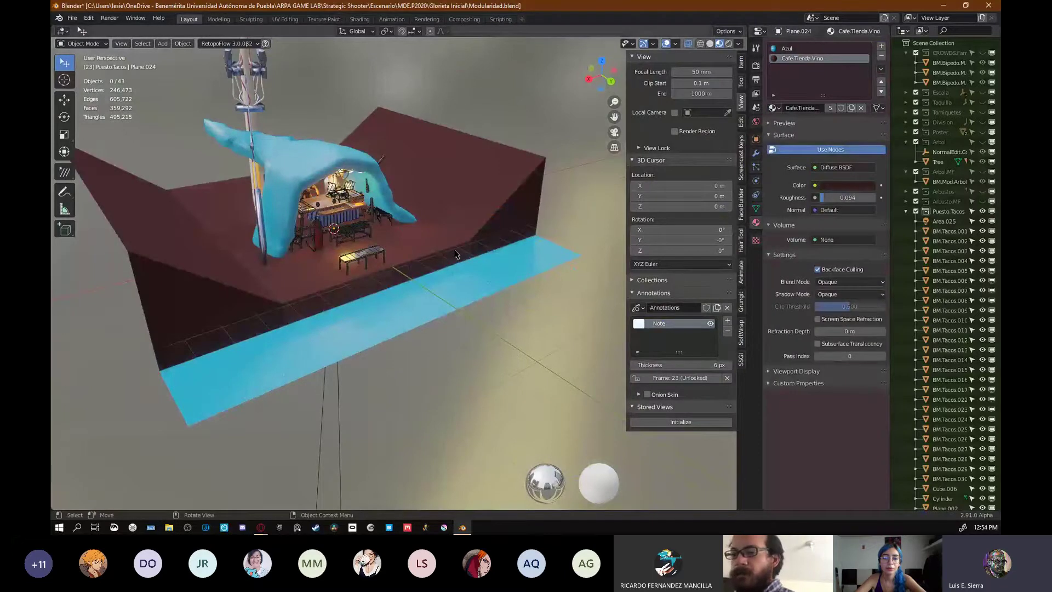
- Try the grey materials Gris and Gris.003 in the ground's second material slot
{"action": "middle_click_drag", "start_coordinate": [454, 254], "coordinate": [436, 316]}
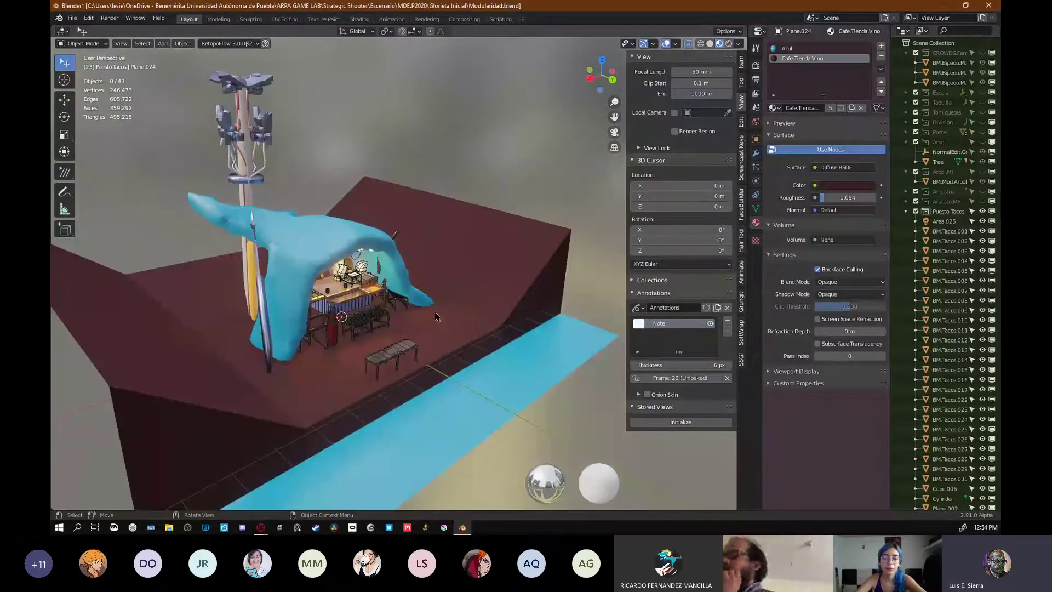
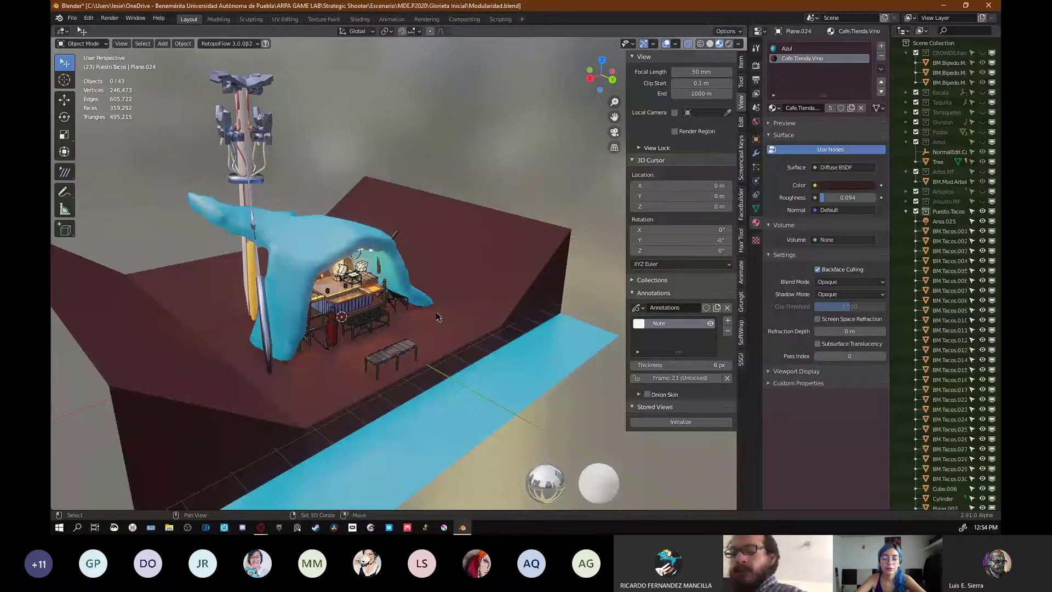
{"action": "middle_click_drag", "start_coordinate": [435, 316], "coordinate": [430, 233], "text": "shift"}
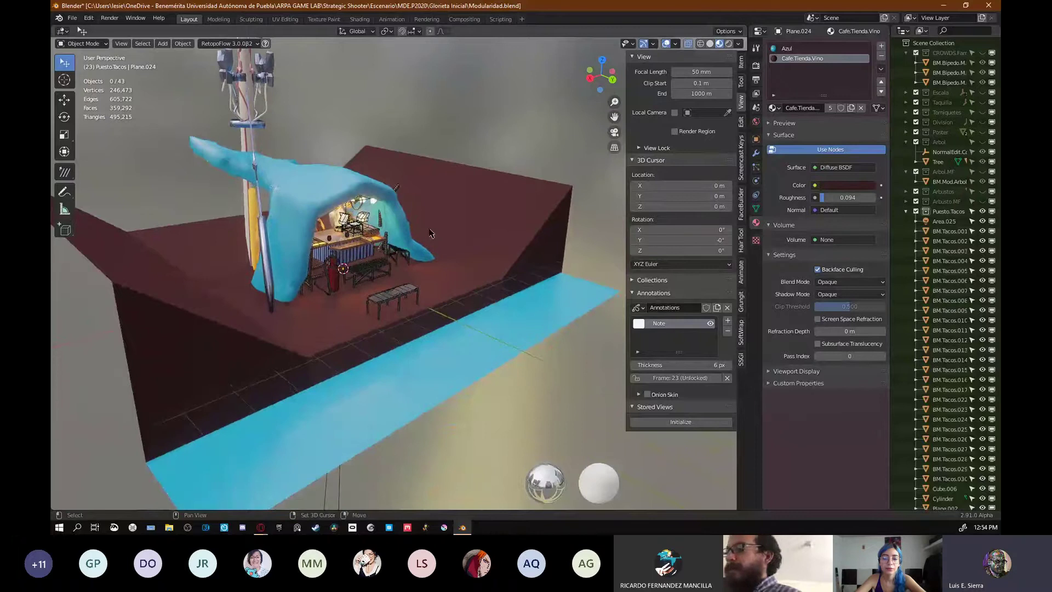
{"action": "left_click", "coordinate": [773, 108]}
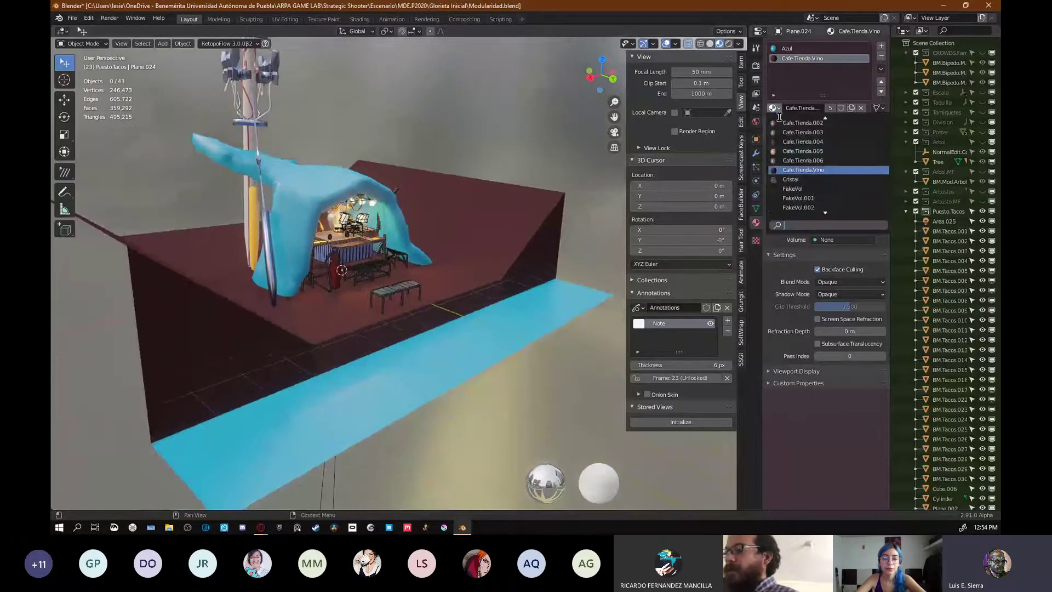
{"action": "left_click", "coordinate": [797, 189]}
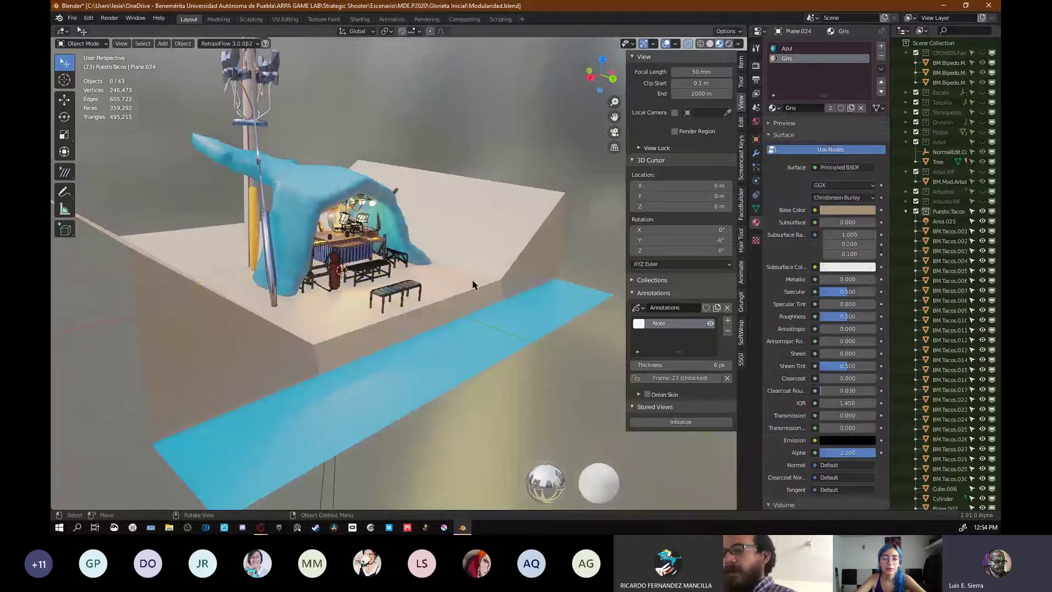
{"action": "middle_click_drag", "start_coordinate": [473, 285], "coordinate": [493, 263]}
{"action": "left_click", "coordinate": [773, 108]}
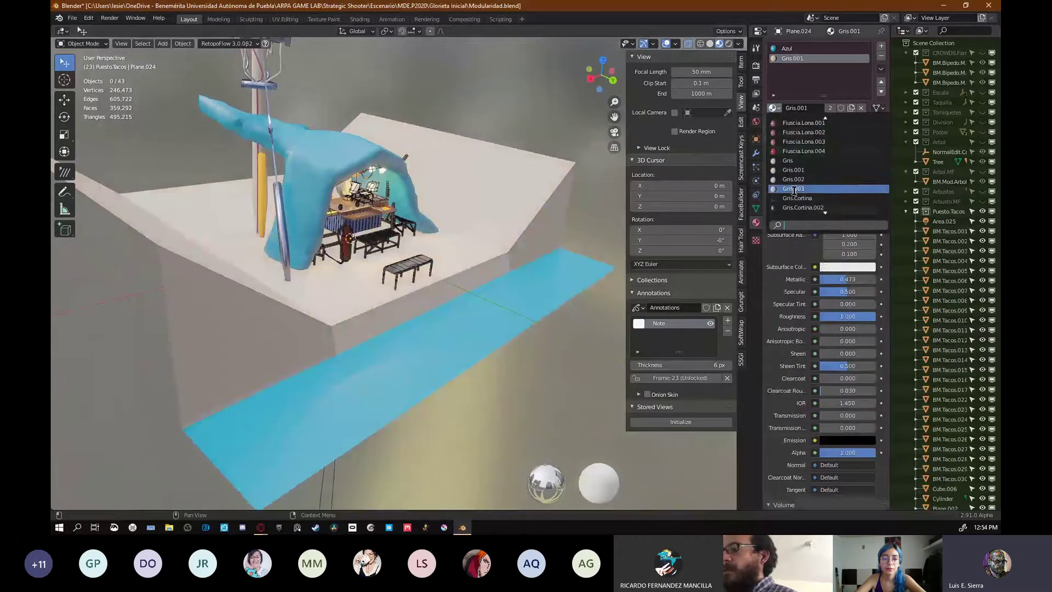
{"action": "left_click", "coordinate": [797, 189]}
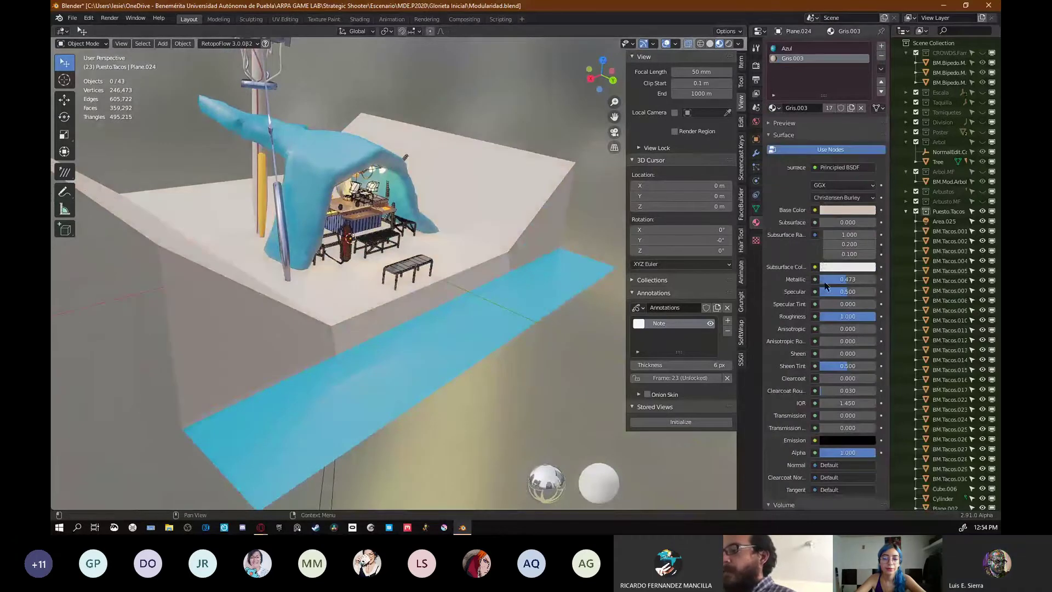
- Assign Gris to the ground's second material slot, make an independent copy of it and rename the copy Gris.Concreto
{"action": "left_click", "coordinate": [774, 108]}
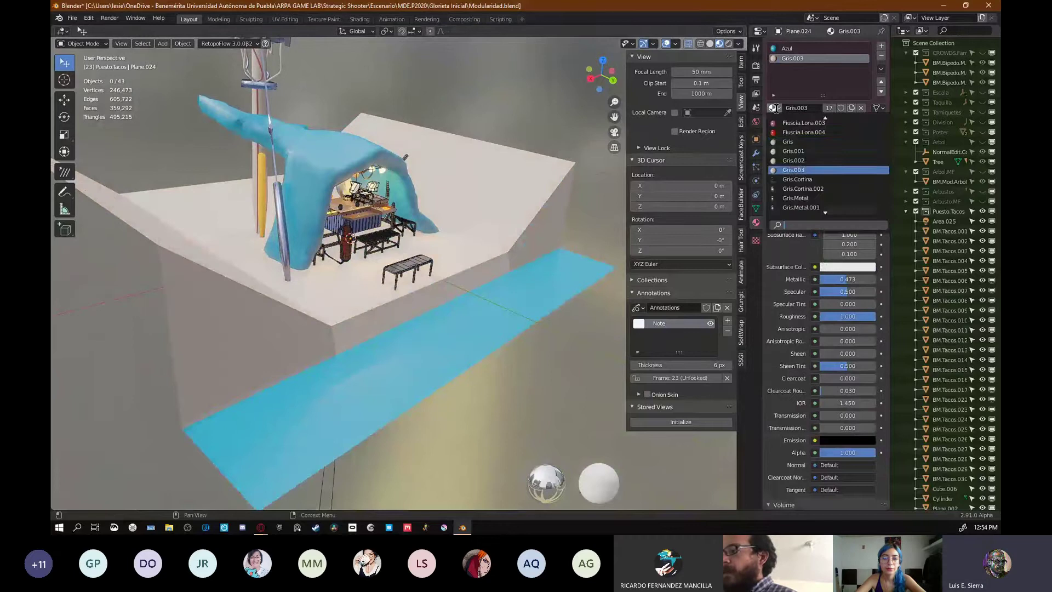
{"action": "left_click", "coordinate": [814, 143]}
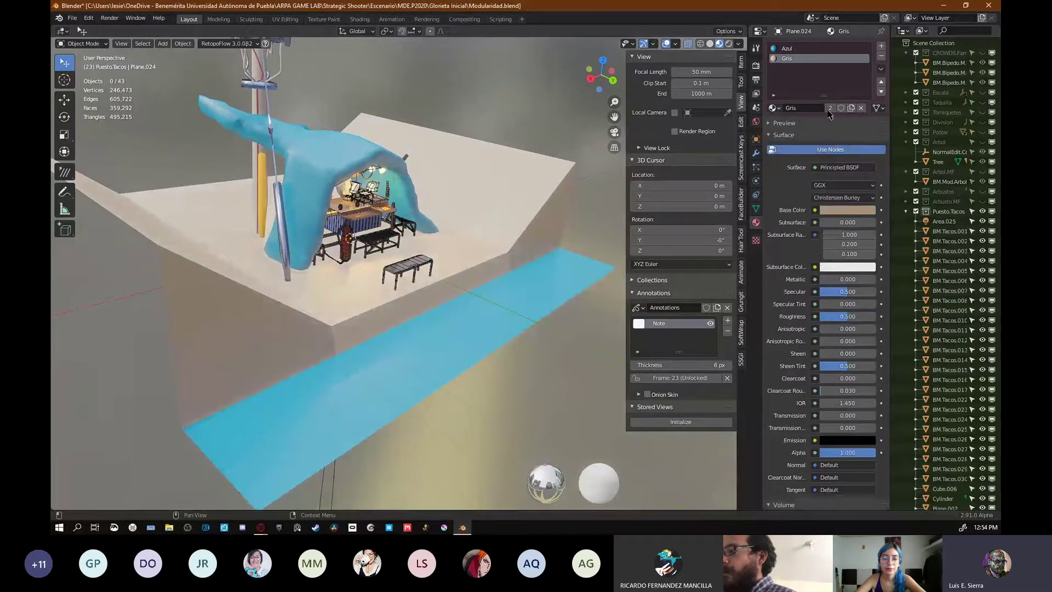
{"action": "left_click", "coordinate": [849, 108]}
{"action": "left_click", "coordinate": [812, 108]}
{"action": "left_click_drag", "start_coordinate": [812, 108], "coordinate": [794, 108]}
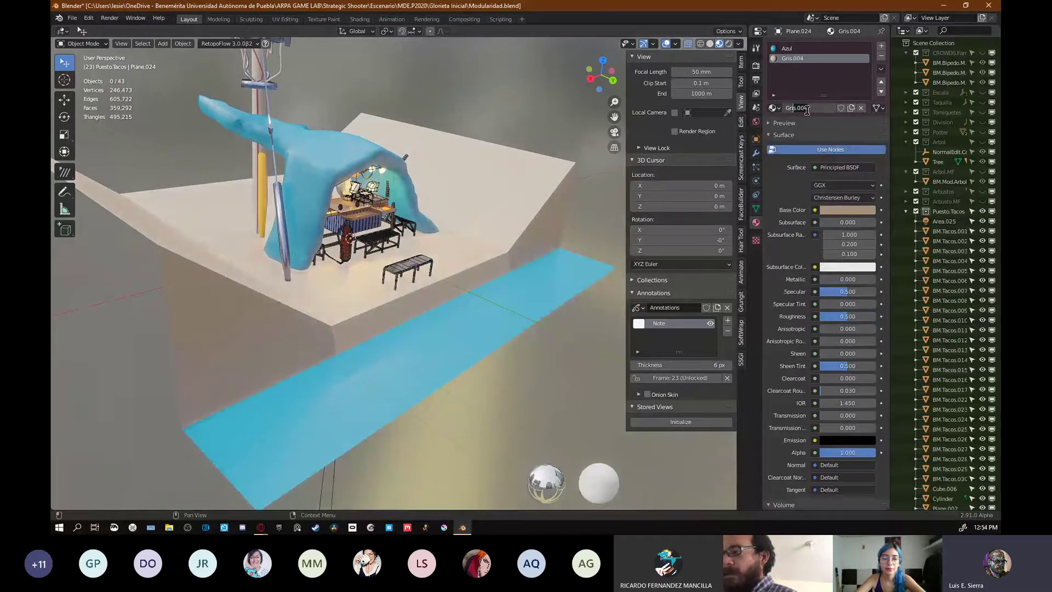
{"action": "key", "text": "BackSpace"}
{"action": "key", "text": "BackSpace"}
{"action": "key", "text": "BackSpace"}
{"action": "key", "text": "BackSpace"}
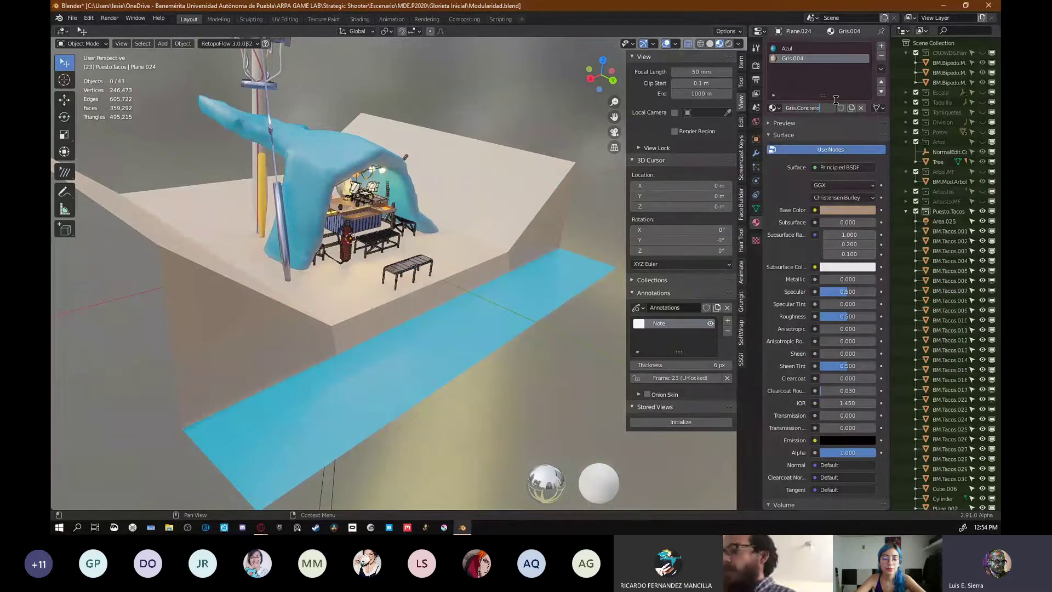
{"action": "type", "text": ".Concreto"}
{"action": "key", "text": "Return"}
- Set Gris.Concreto's metallic to about 0.553 and roughness to about 0.825, and darken its base colour to a value of about 0.353
{"action": "left_click_drag", "start_coordinate": [848, 280], "coordinate": [876, 281]}
{"action": "left_click_drag", "start_coordinate": [852, 316], "coordinate": [867, 316]}
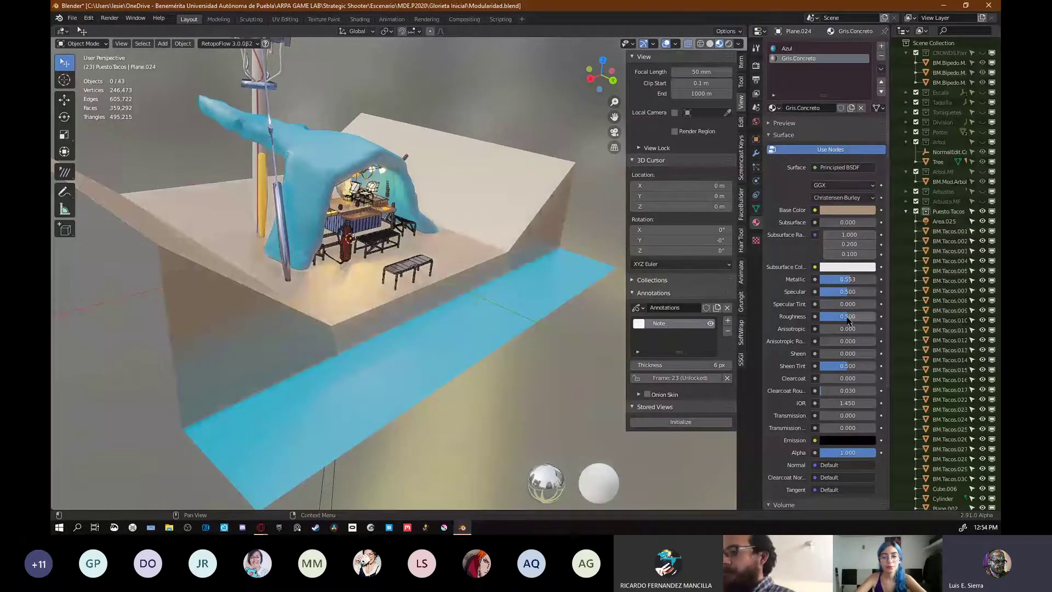
{"action": "left_click", "coordinate": [853, 214]}
{"action": "left_click", "coordinate": [905, 115]}
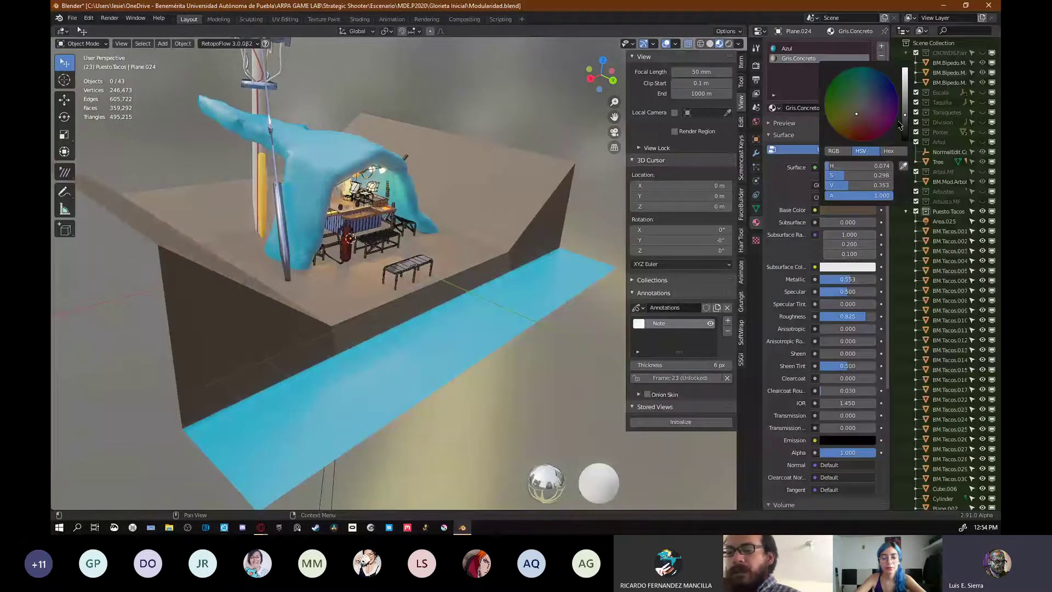
- Try to rotate the ground about the global Z axis
{"action": "middle_click_drag", "start_coordinate": [320, 257], "coordinate": [365, 375]}
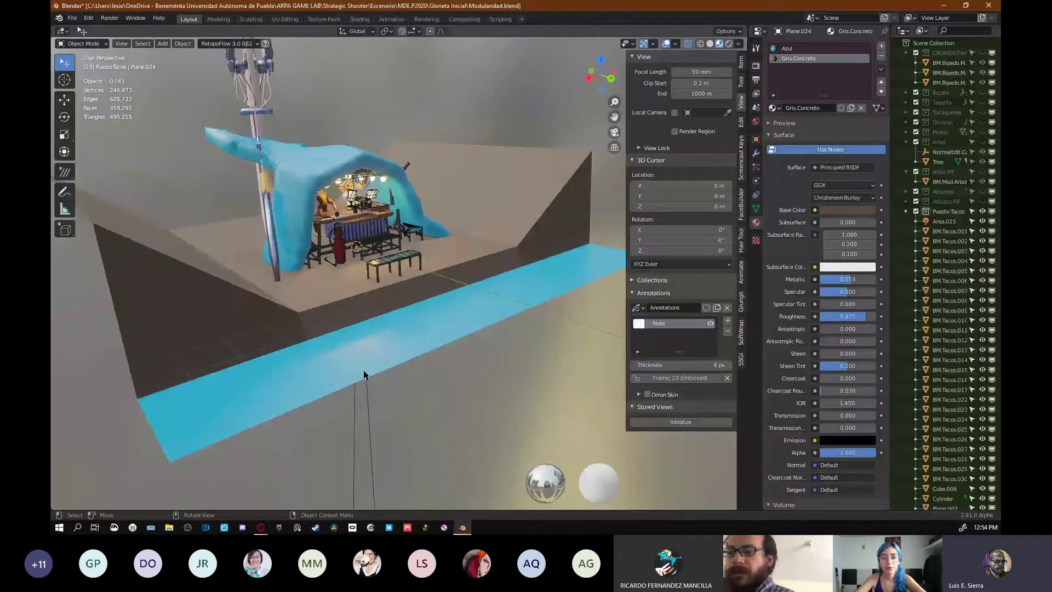
{"action": "middle_click_drag", "start_coordinate": [364, 370], "coordinate": [372, 299]}
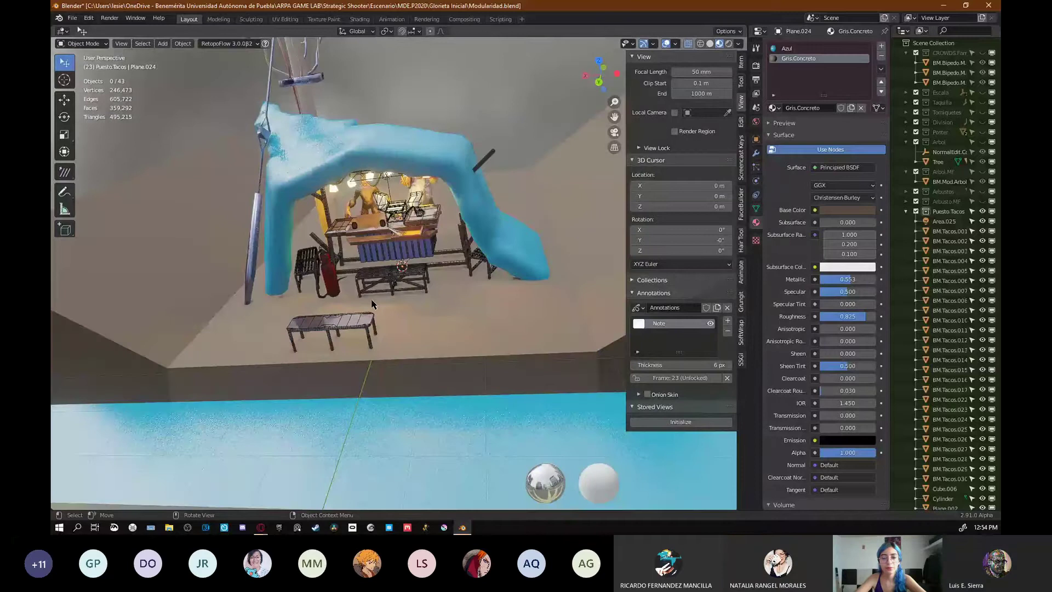
{"action": "left_click", "coordinate": [372, 300]}
{"action": "scroll", "coordinate": [372, 300], "scroll_direction": "down", "scroll_amount": 4}
{"action": "key", "text": "r"}
{"action": "key", "text": "z"}
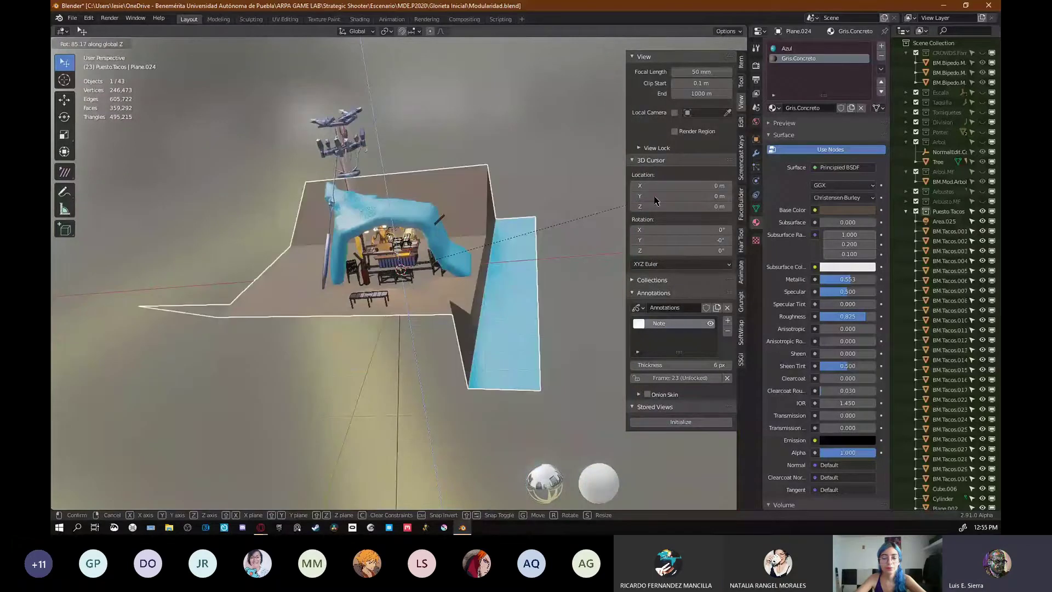
{"action": "right_click", "coordinate": [654, 201]}
{"action": "middle_click_drag", "start_coordinate": [409, 386], "coordinate": [480, 378]}
{"action": "scroll", "coordinate": [479, 378], "scroll_direction": "up", "scroll_amount": 4}
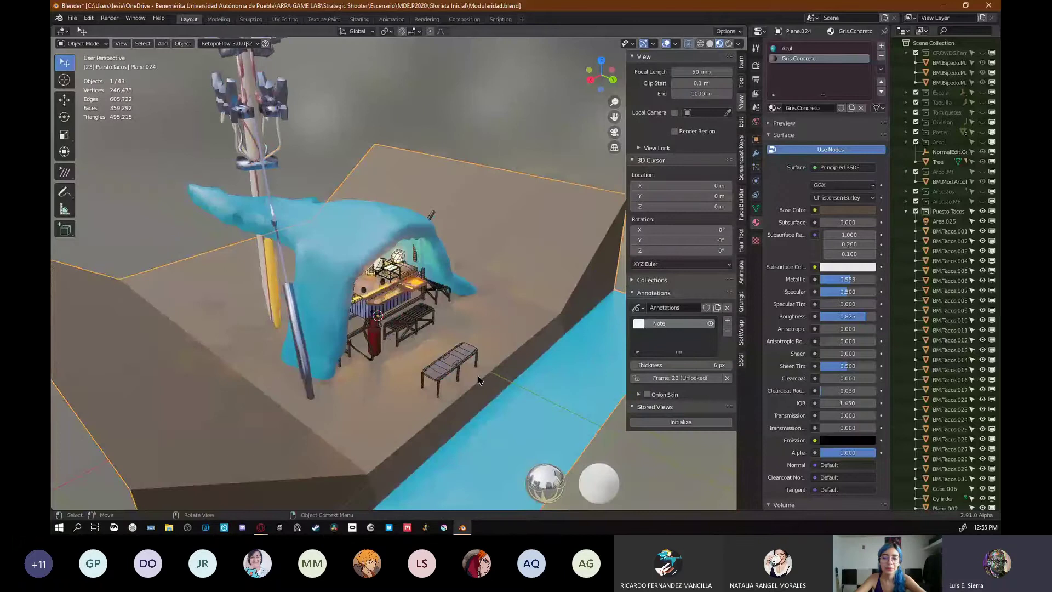
{"action": "key", "text": "Tab"}
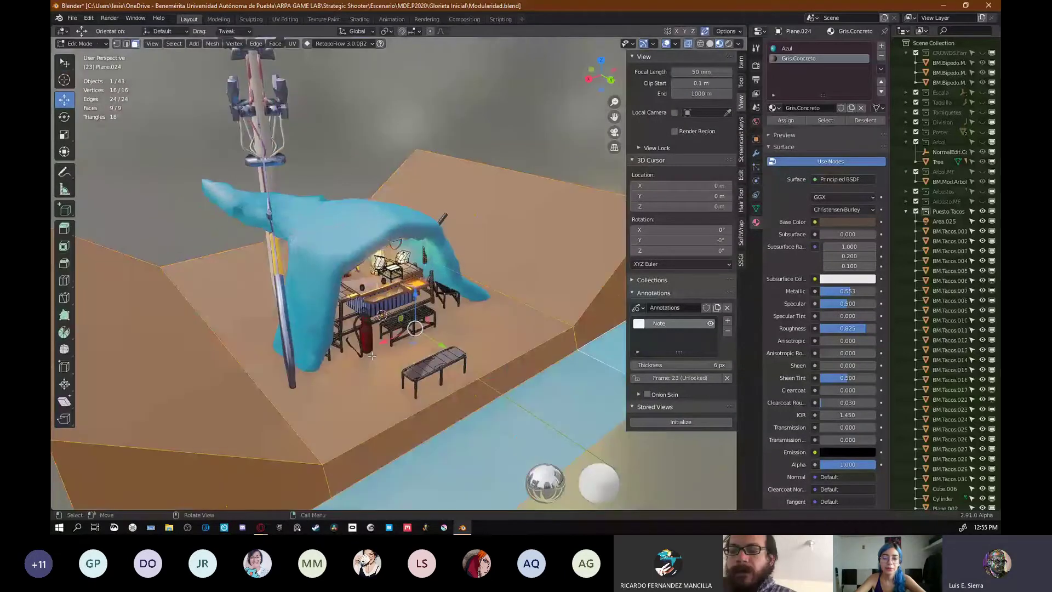
{"action": "key", "text": "Tab"}
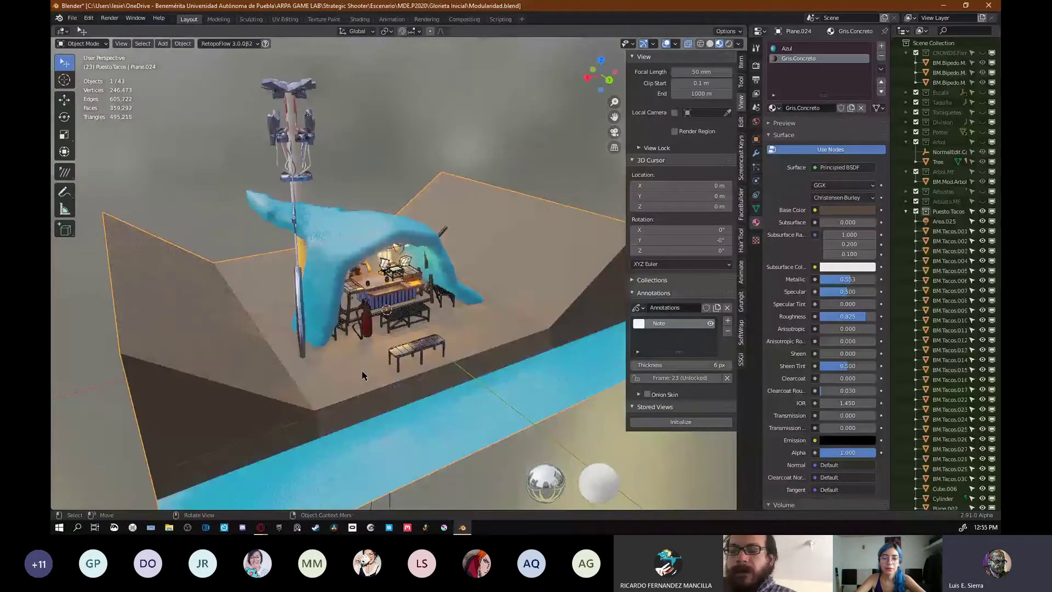
- Duplicate a vertex of the red cylinder at the stand, place it beside the whale's tail and enlarge its sphere by about 1.48
{"action": "left_click", "coordinate": [367, 321]}
{"action": "scroll", "coordinate": [366, 319], "scroll_direction": "up", "scroll_amount": 5}
{"action": "key", "text": "Tab"}
{"action": "key", "text": "shift+d"}
{"action": "left_click", "coordinate": [275, 241]}
{"action": "middle_click_drag", "start_coordinate": [377, 360], "coordinate": [337, 321]}
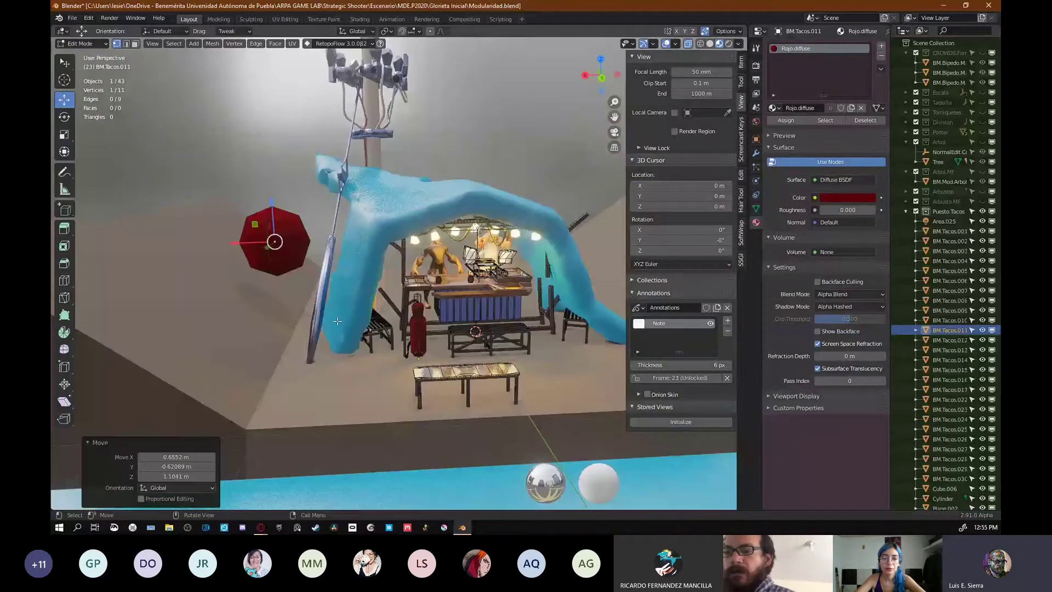
{"action": "key", "text": "s"}
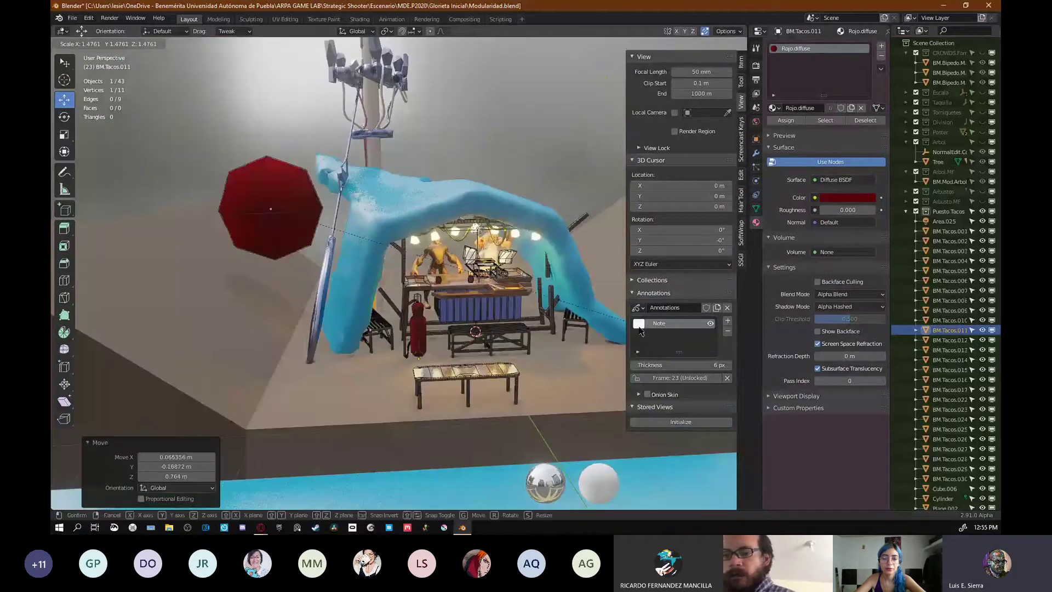
{"action": "left_click", "coordinate": [640, 331]}
- Duplicate the red sphere to the opposite side of the whale stand and separate both spheres into their own object
{"action": "key", "text": "shift+d"}
{"action": "left_click", "coordinate": [604, 266]}
{"action": "middle_click_drag", "start_coordinate": [604, 266], "coordinate": [560, 285], "text": "shift"}
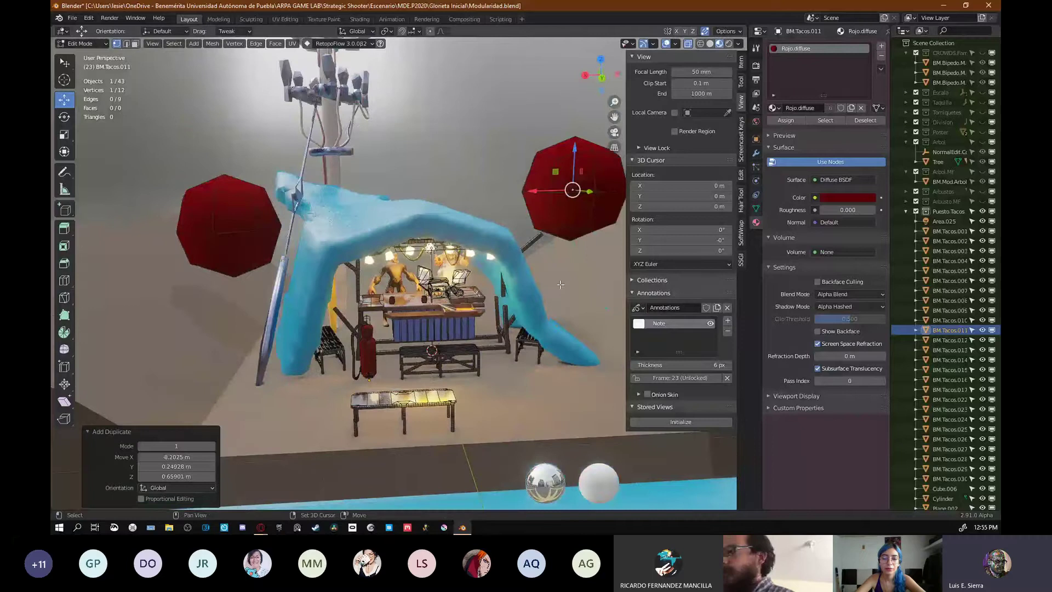
{"action": "left_click", "coordinate": [230, 244], "text": "shift"}
{"action": "key", "text": "p"}
{"action": "left_click", "coordinate": [231, 244]}
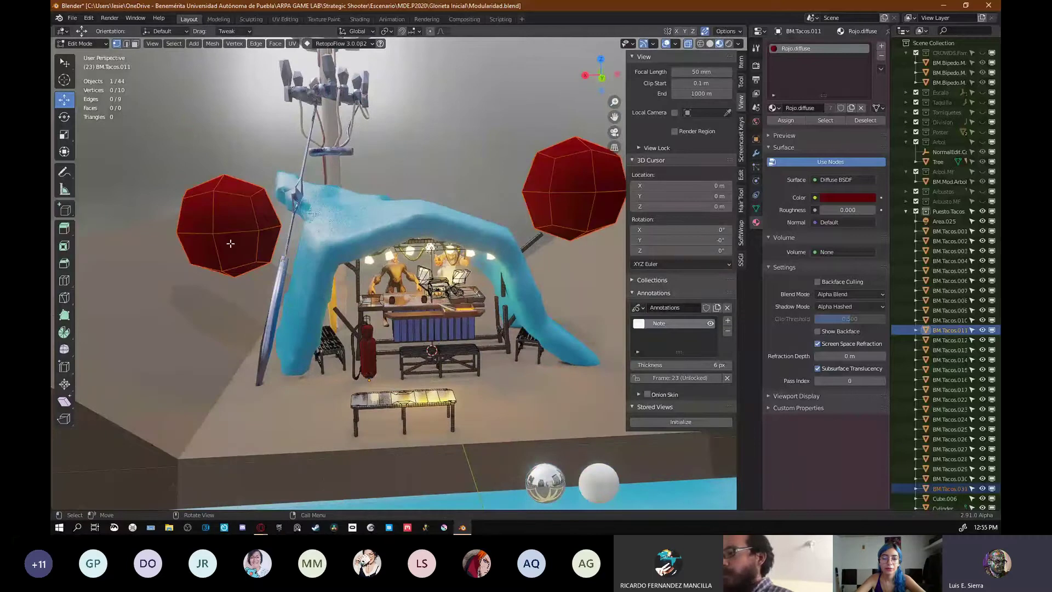
{"action": "key", "text": "Tab"}
- Select the separated spheres and replace their material with Verde.Vegetacion
{"action": "left_click", "coordinate": [230, 243]}
{"action": "middle_click_drag", "start_coordinate": [230, 244], "coordinate": [163, 256], "text": "shift"}
{"action": "left_click", "coordinate": [774, 109]}
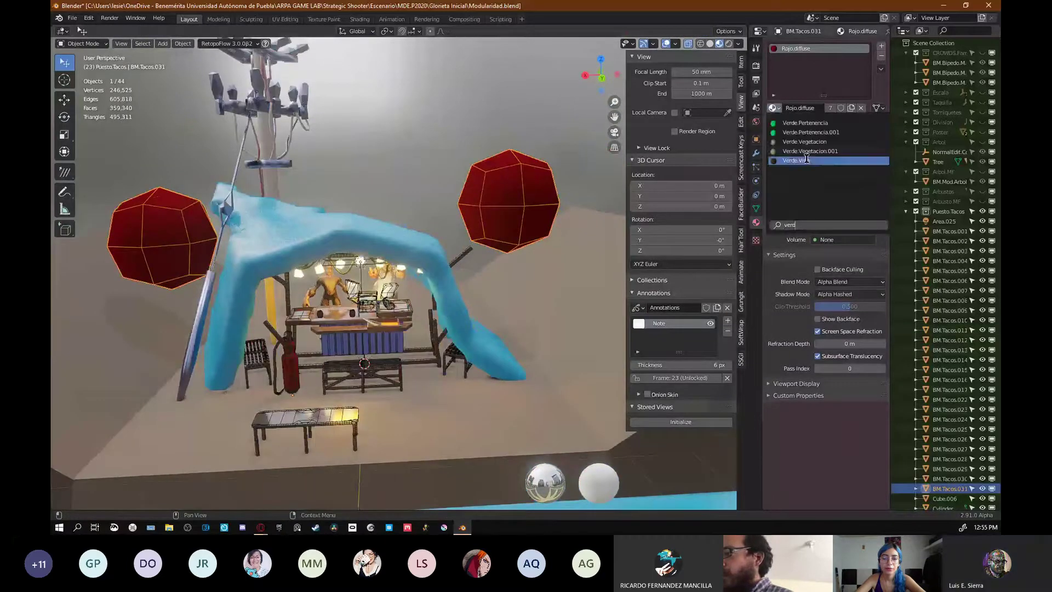
{"action": "left_click", "coordinate": [811, 140]}
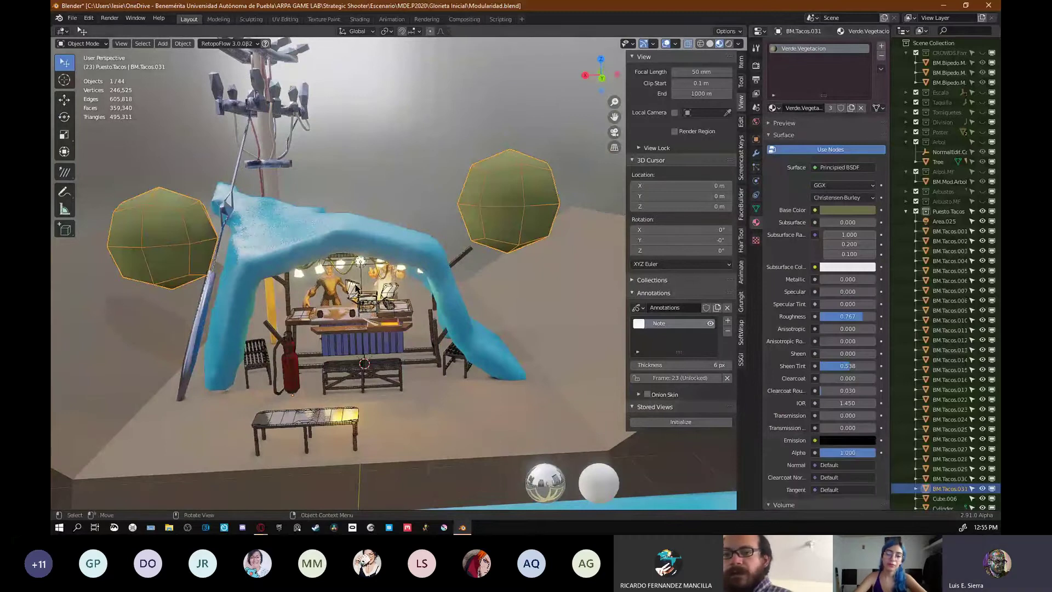
- Reposition the green foliage sphere near the pole in edit mode
{"action": "middle_click_drag", "start_coordinate": [356, 288], "coordinate": [386, 292]}
{"action": "key", "text": "Tab"}
{"action": "key", "text": "g"}
{"action": "left_click", "coordinate": [193, 225]}
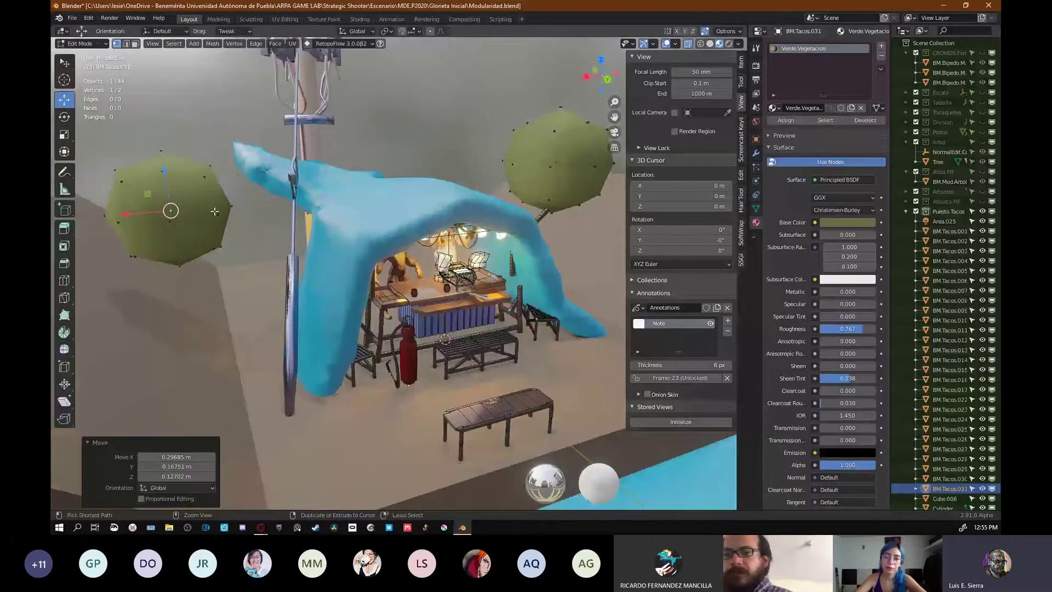
- Add two smaller duplicates of the foliage sphere near the pole, one on its stand-facing side and one above
{"action": "middle_click_drag", "start_coordinate": [211, 232], "coordinate": [230, 219]}
{"action": "key", "text": "shift+d"}
{"action": "left_click", "coordinate": [309, 195]}
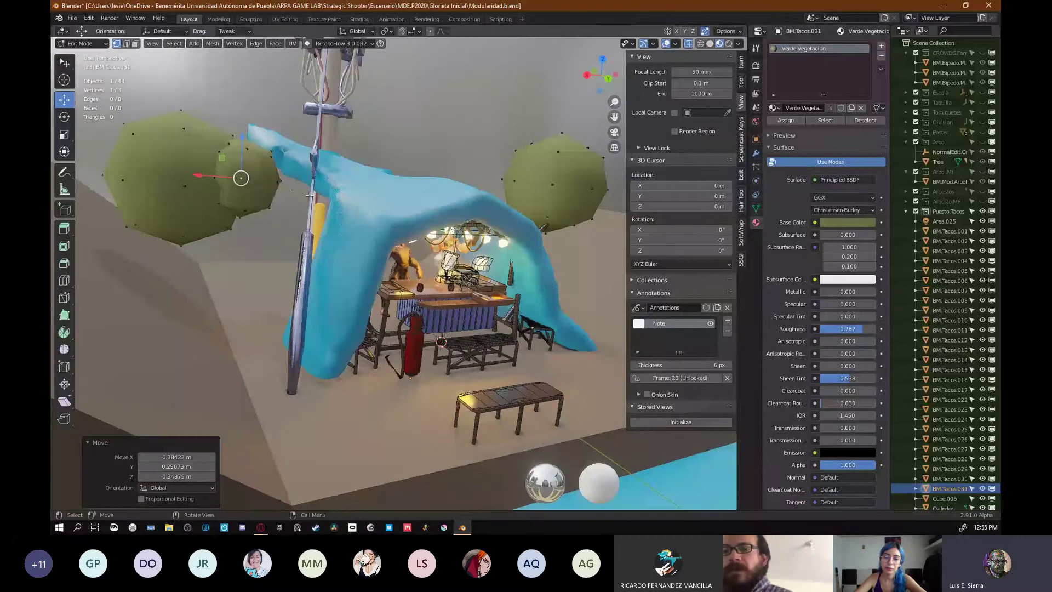
{"action": "key", "text": "ctrl"}
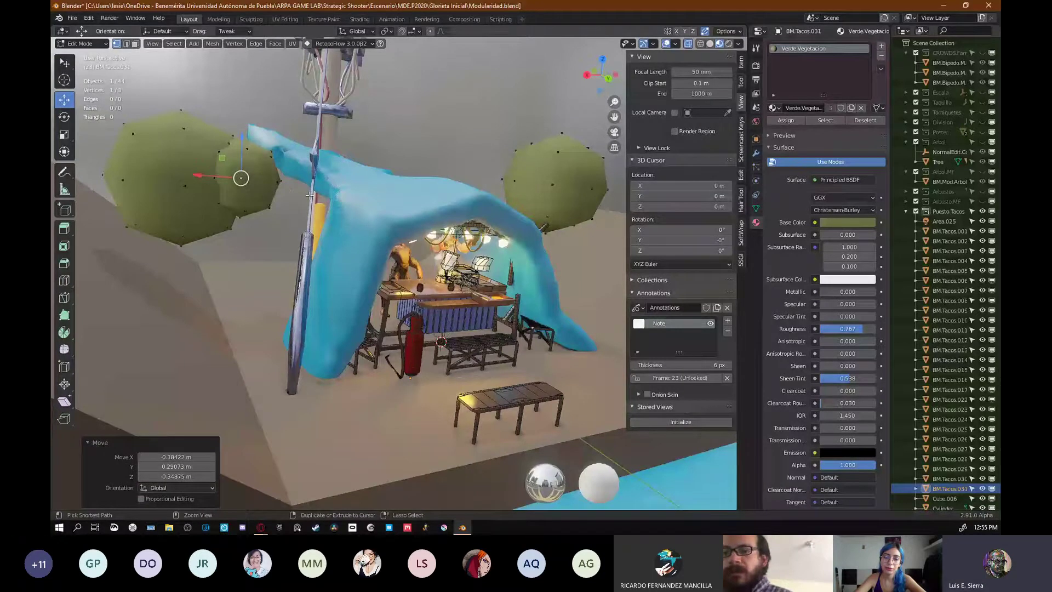
{"action": "key", "text": "shift+d"}
{"action": "left_click", "coordinate": [264, 153]}
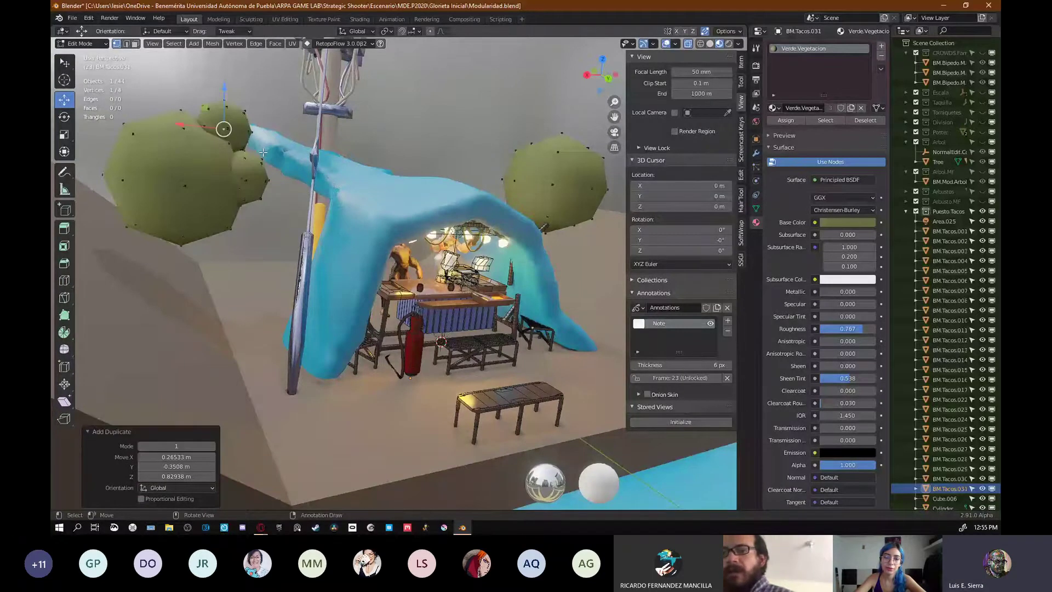
- Duplicate the foliage sphere to its lower stand-facing side, underside and upper far side, enlarging the last one by about 2.17
{"action": "key", "text": "shift+d"}
{"action": "left_click", "coordinate": [269, 249]}
{"action": "middle_click_drag", "start_coordinate": [442, 267], "coordinate": [408, 249]}
{"action": "key", "text": "shift+d"}
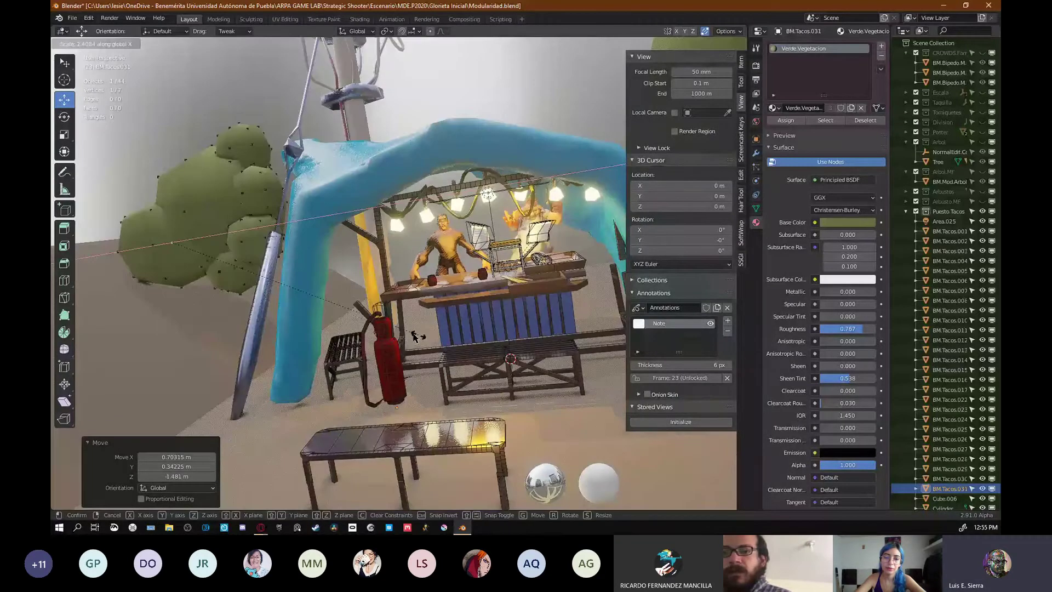
{"action": "left_click", "coordinate": [369, 324]}
{"action": "middle_click_drag", "start_coordinate": [368, 324], "coordinate": [416, 306]}
{"action": "key", "text": "g"}
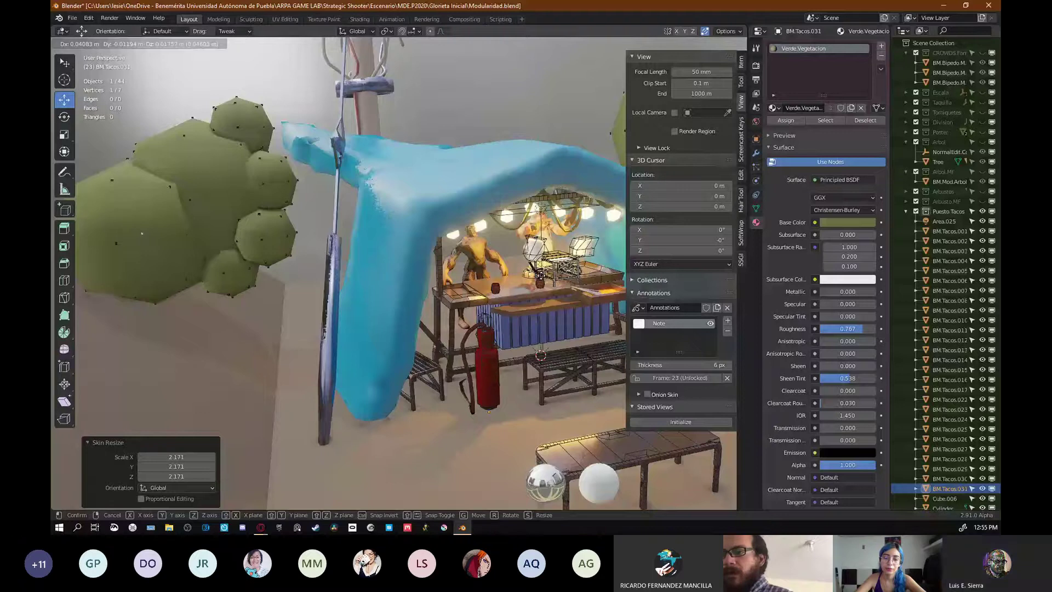
{"action": "left_click", "coordinate": [349, 228]}
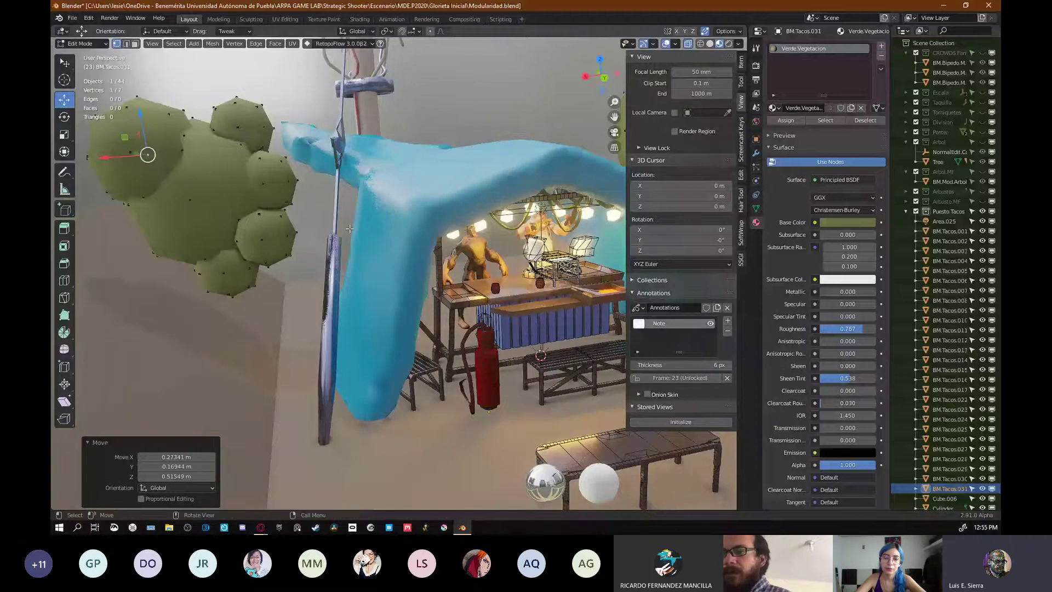
- Delete the separate foliage sphere on the opposite side of the whale stand
{"action": "key", "text": "Tab"}
{"action": "middle_click_drag", "start_coordinate": [350, 228], "coordinate": [474, 185]}
{"action": "key", "text": "Tab"}
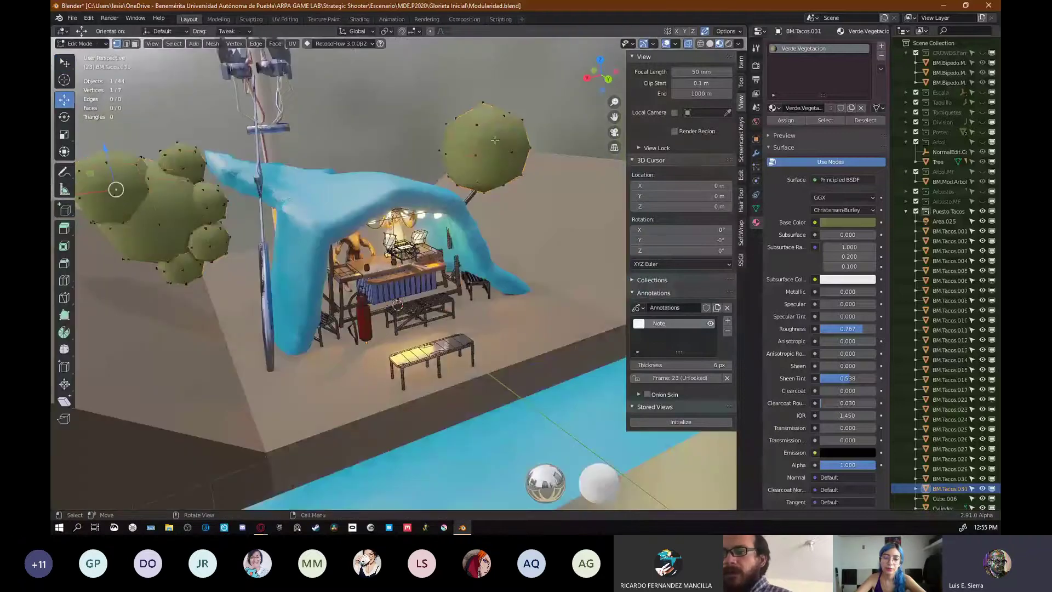
{"action": "key", "text": "l"}
{"action": "key", "text": "x"}
{"action": "left_click", "coordinate": [483, 147]}
{"action": "key", "text": "Tab"}
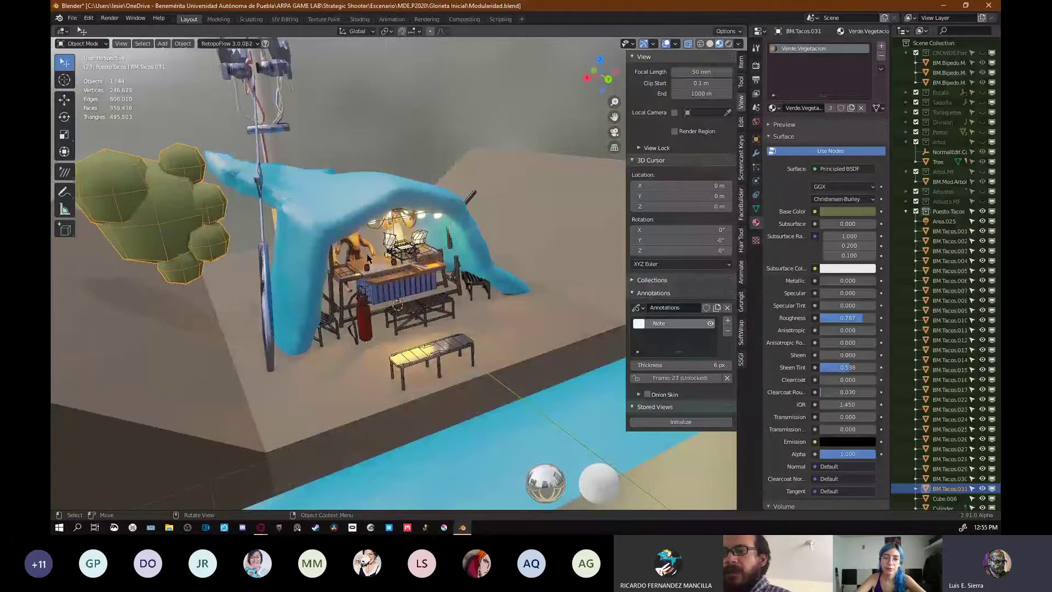
- Hide the overlays and show the scene in Solid shading with MatCap lighting and the Single color option
{"action": "scroll", "coordinate": [368, 257], "scroll_direction": "down", "scroll_amount": 3}
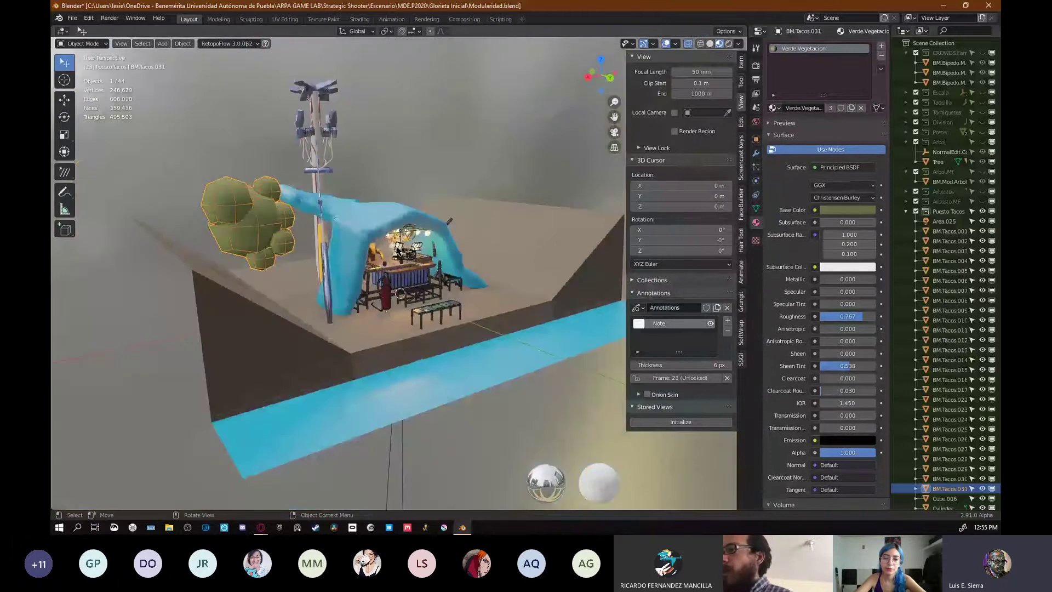
{"action": "key", "text": "z"}
{"action": "key", "text": "alt+z"}
{"action": "key", "text": "shift+alt+z"}
{"action": "scroll", "coordinate": [398, 250], "scroll_direction": "up", "scroll_amount": 1}
{"action": "middle_click_drag", "start_coordinate": [446, 291], "coordinate": [450, 292]}
{"action": "left_click", "coordinate": [738, 44]}
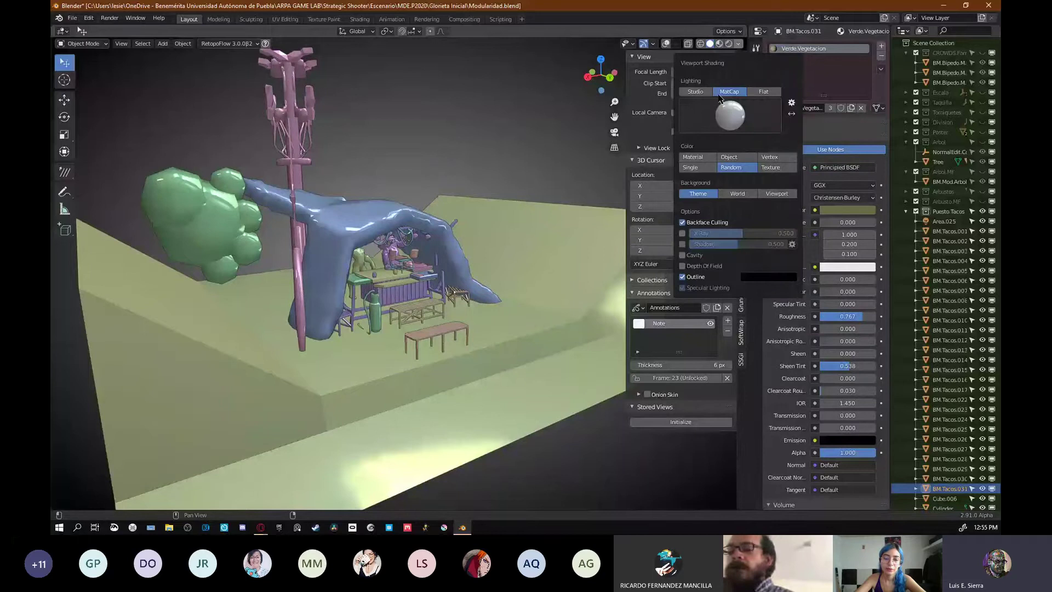
{"action": "left_click", "coordinate": [691, 167]}
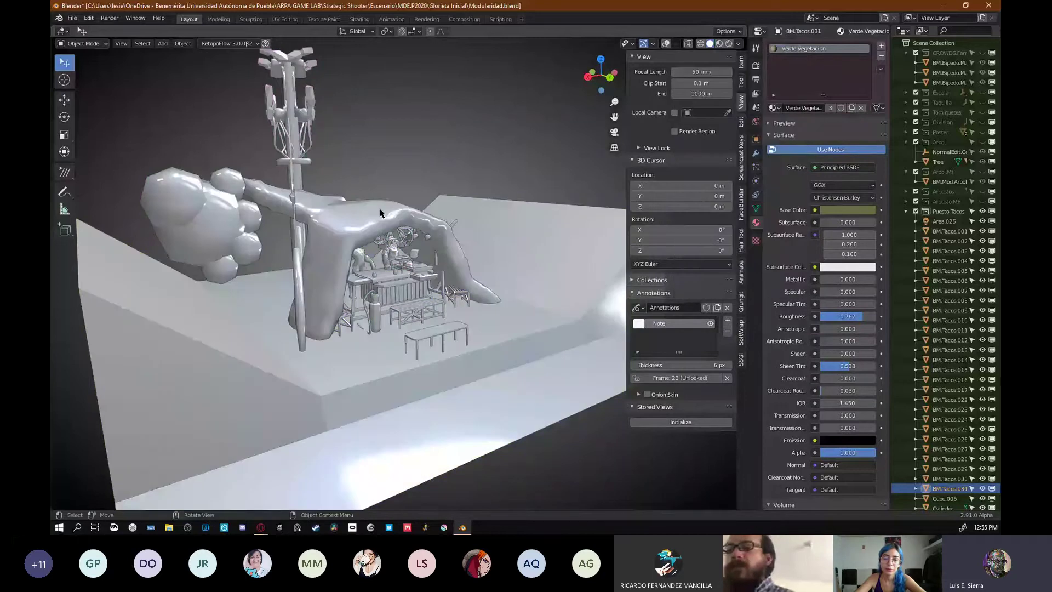
- Examine the stand and foliage shapes without color, and return the viewport to Material Preview shading
{"action": "mouse_move", "coordinate": [379, 213]}
{"action": "middle_mouse_down"}
{"action": "mouse_move", "coordinate": [360, 343]}
{"action": "mouse_move", "coordinate": [407, 379]}
{"action": "mouse_move", "coordinate": [387, 361]}
{"action": "middle_mouse_up"}
{"action": "scroll", "coordinate": [387, 361], "scroll_direction": "up", "scroll_amount": 3}
{"action": "key", "text": "z"}
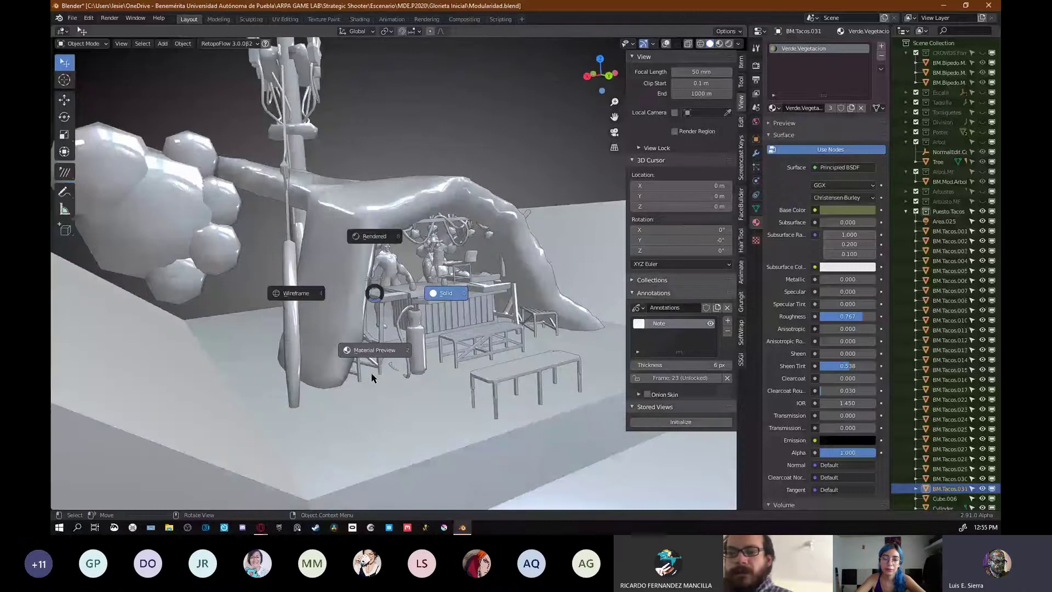
{"action": "left_click", "coordinate": [372, 378]}
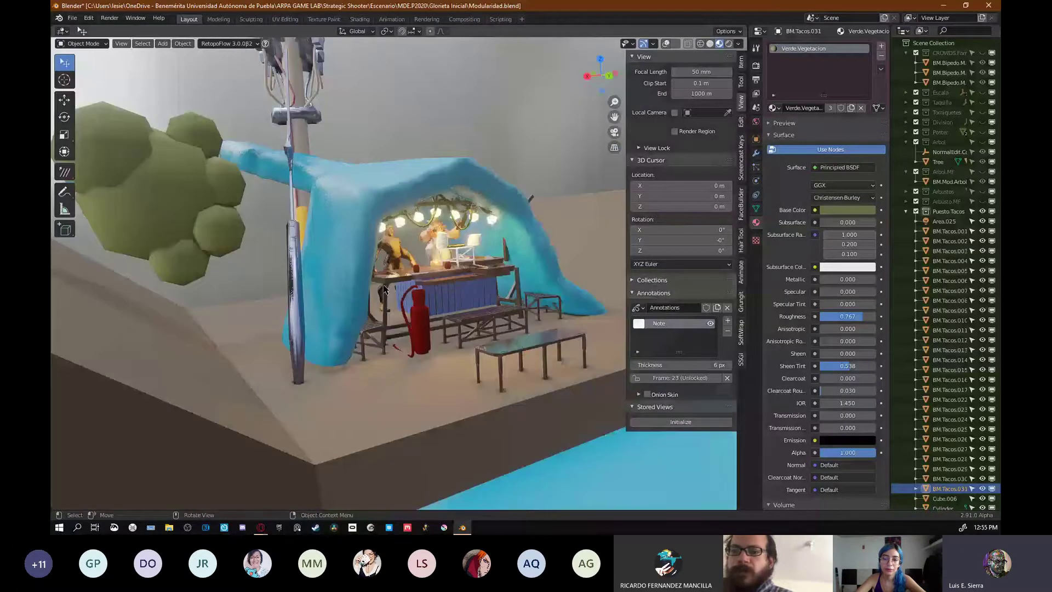
- Select a vertex of the main foliage sphere in edit mode and save the file
{"action": "key", "text": "Tab"}
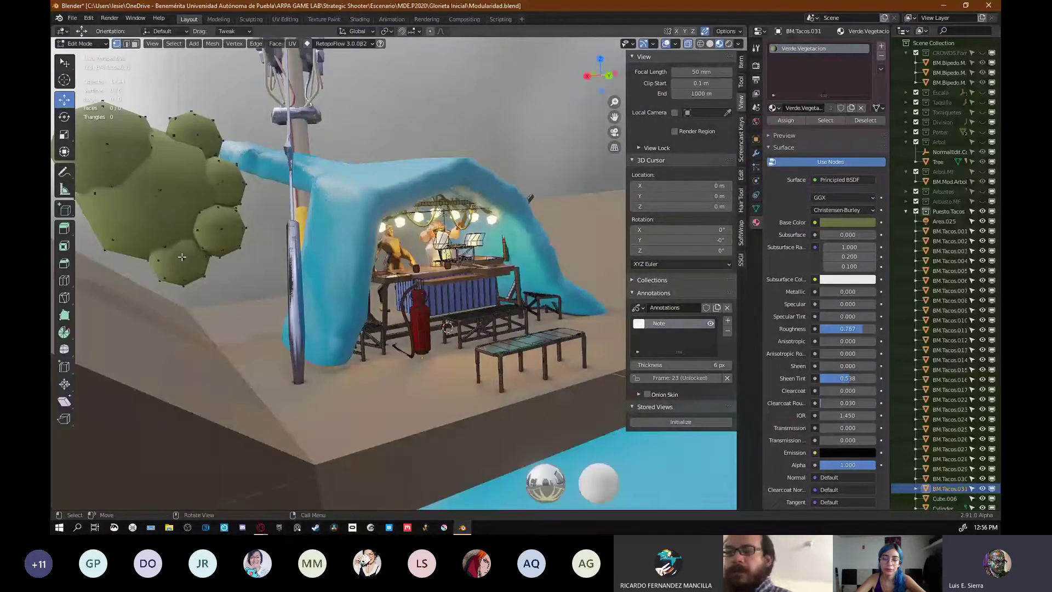
{"action": "left_click", "coordinate": [181, 205]}
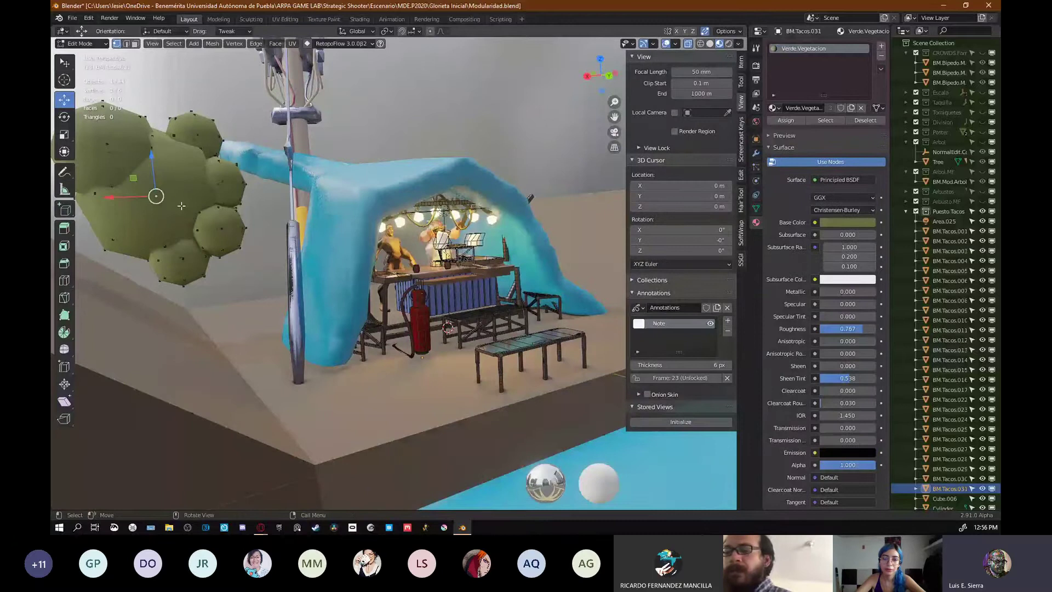
{"action": "key", "text": "ctrl+s"}
- Duplicate the red fire extinguisher body beneath the foliage and dissolve its inner vertices into a two-vertex segment
{"action": "middle_click_drag", "start_coordinate": [272, 227], "coordinate": [434, 317]}
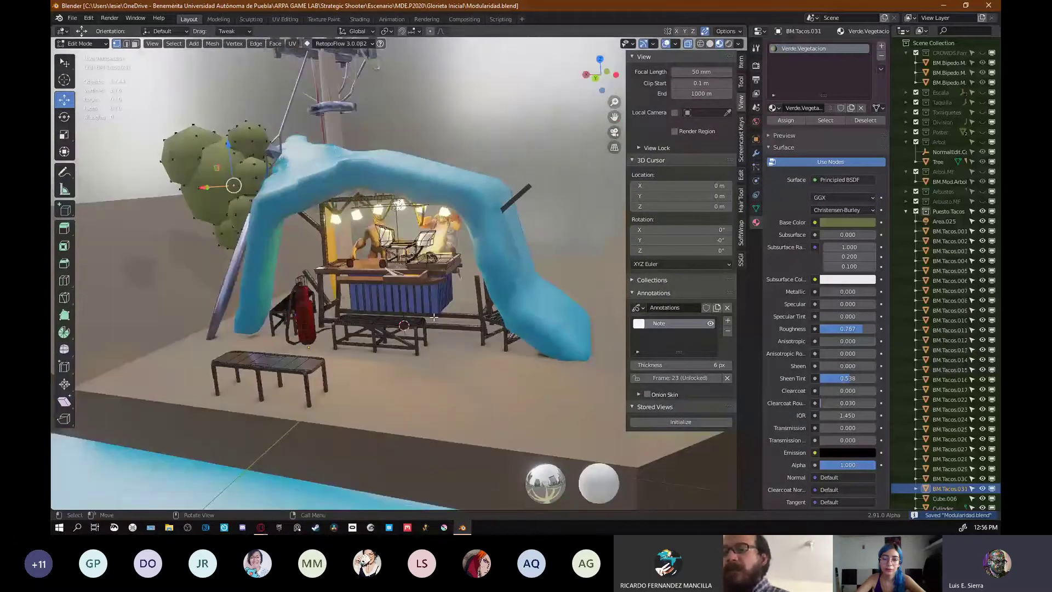
{"action": "scroll", "coordinate": [396, 303], "scroll_direction": "up", "scroll_amount": 3}
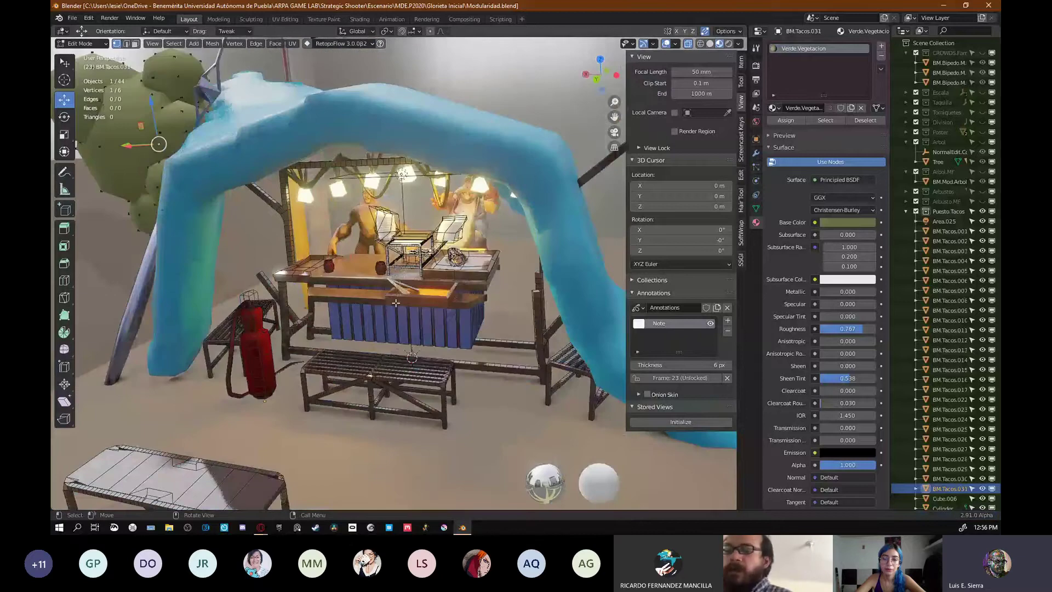
{"action": "scroll", "coordinate": [396, 302], "scroll_direction": "down", "scroll_amount": 2}
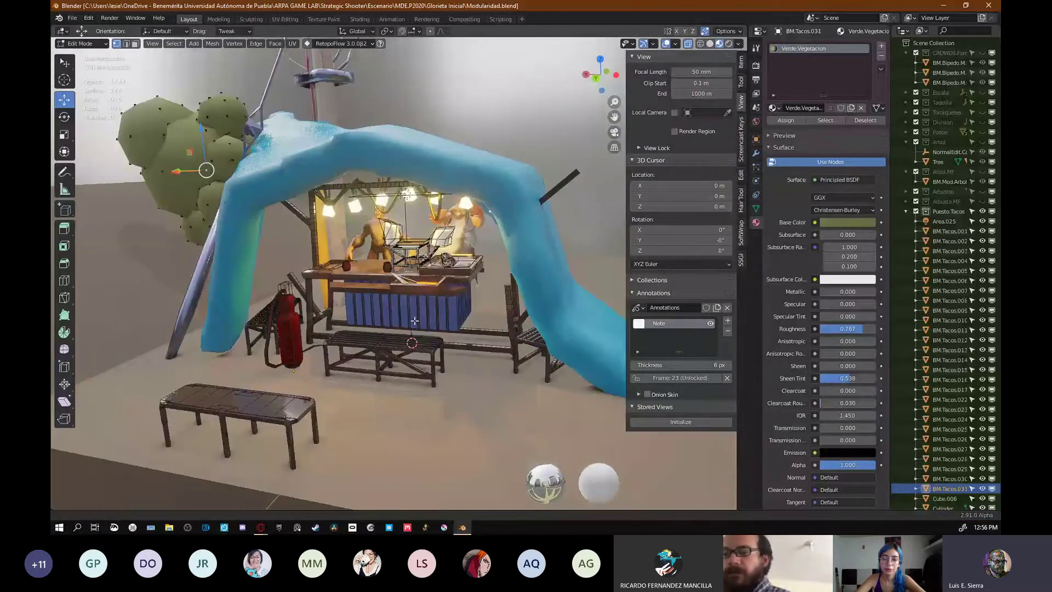
{"action": "middle_click_drag", "start_coordinate": [392, 334], "coordinate": [439, 339]}
{"action": "key", "text": "Tab"}
{"action": "left_click", "coordinate": [437, 337]}
{"action": "key", "text": "Tab"}
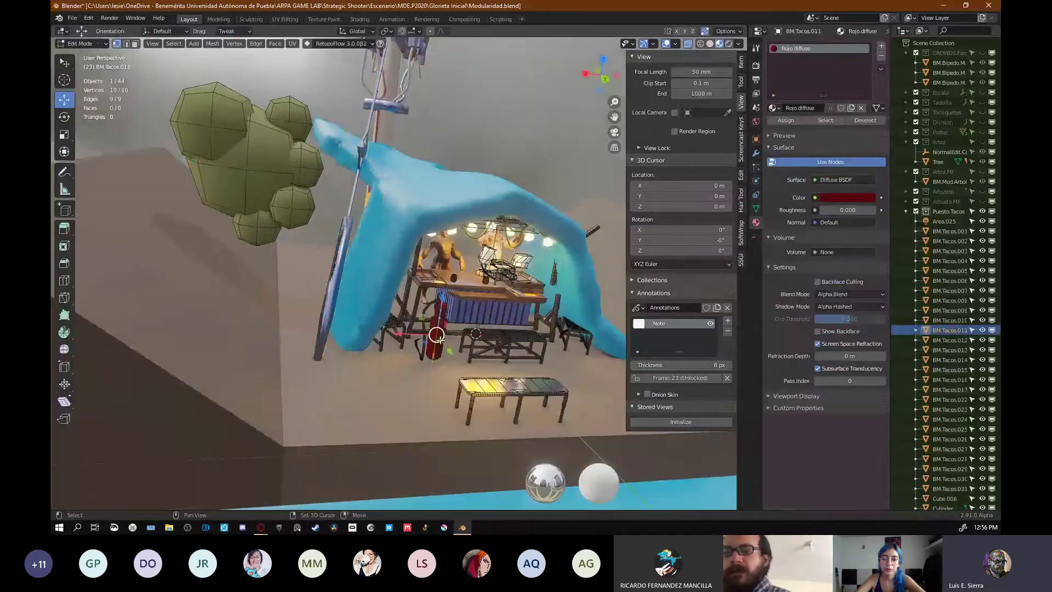
{"action": "key", "text": "shift+d"}
{"action": "left_click", "coordinate": [270, 272]}
{"action": "key", "text": "ctrl+x"}
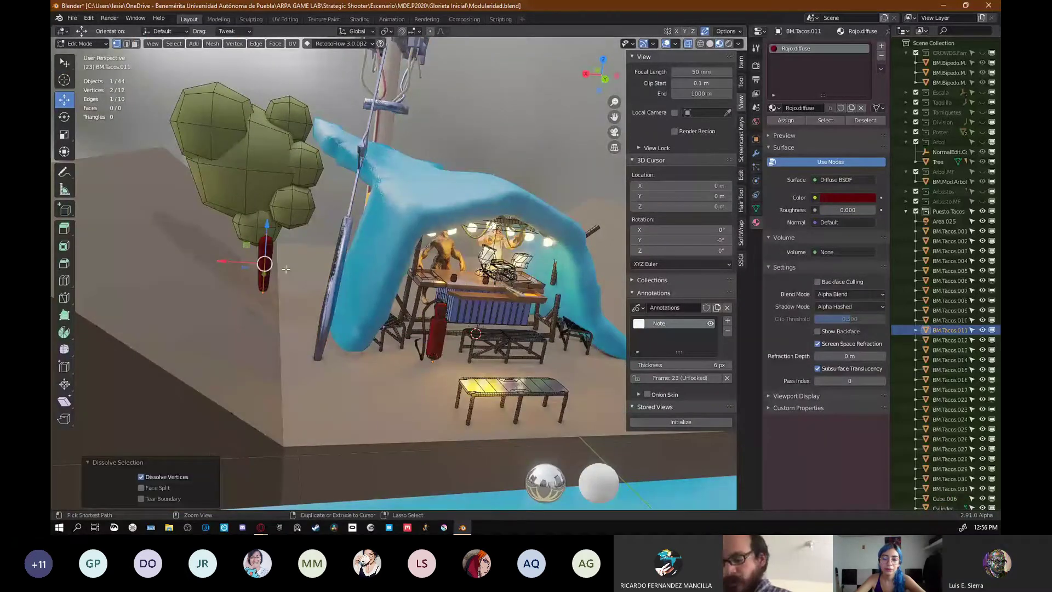
- Separate the red segment into its own object and move it under the foliage with proportional editing enabled
{"action": "middle_click_drag", "start_coordinate": [286, 268], "coordinate": [392, 335]}
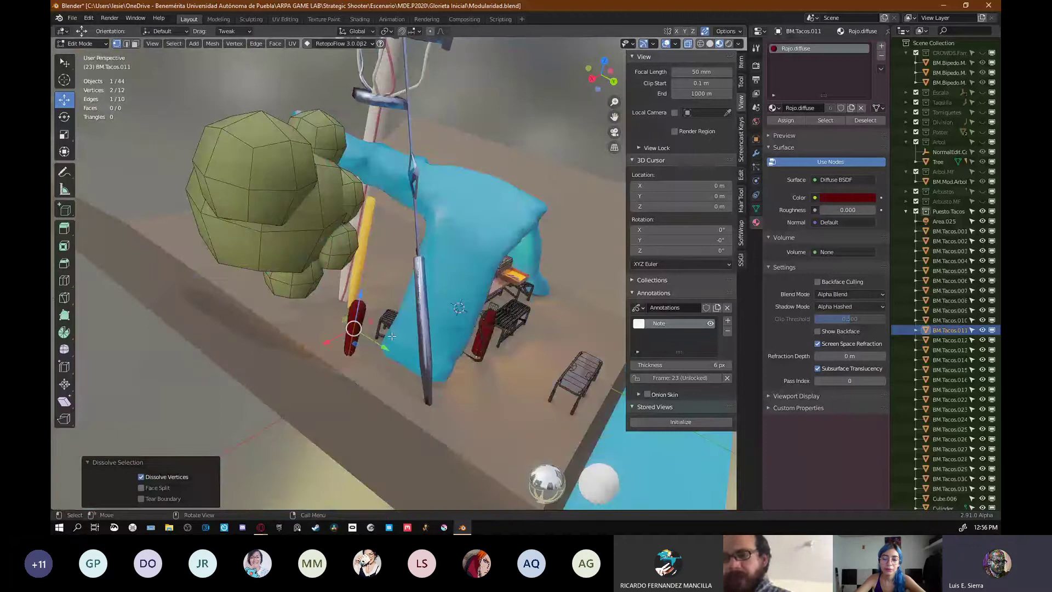
{"action": "key", "text": "o"}
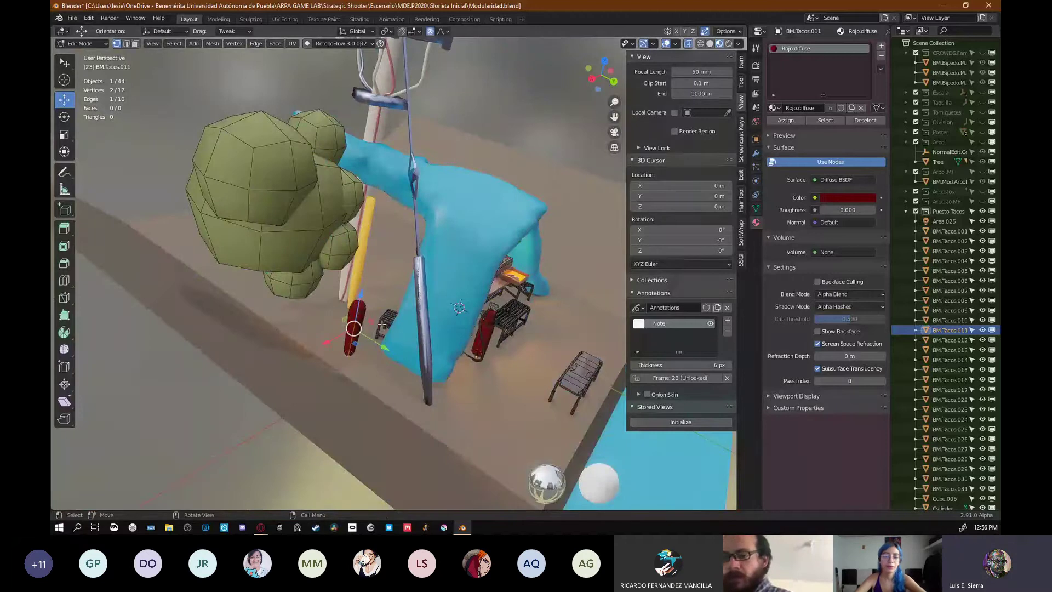
{"action": "key", "text": "p"}
{"action": "left_click", "coordinate": [355, 317]}
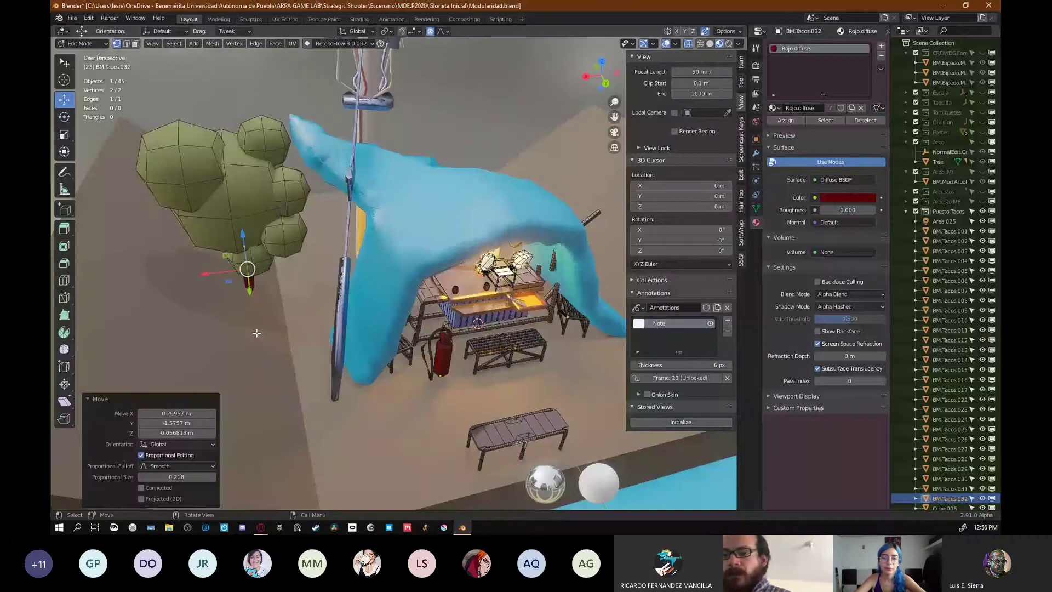
- Reposition and stretch the red segment into a longer trunk reaching down from the foliage
{"action": "middle_click_drag", "start_coordinate": [256, 333], "coordinate": [307, 301]}
{"action": "key", "text": "s"}
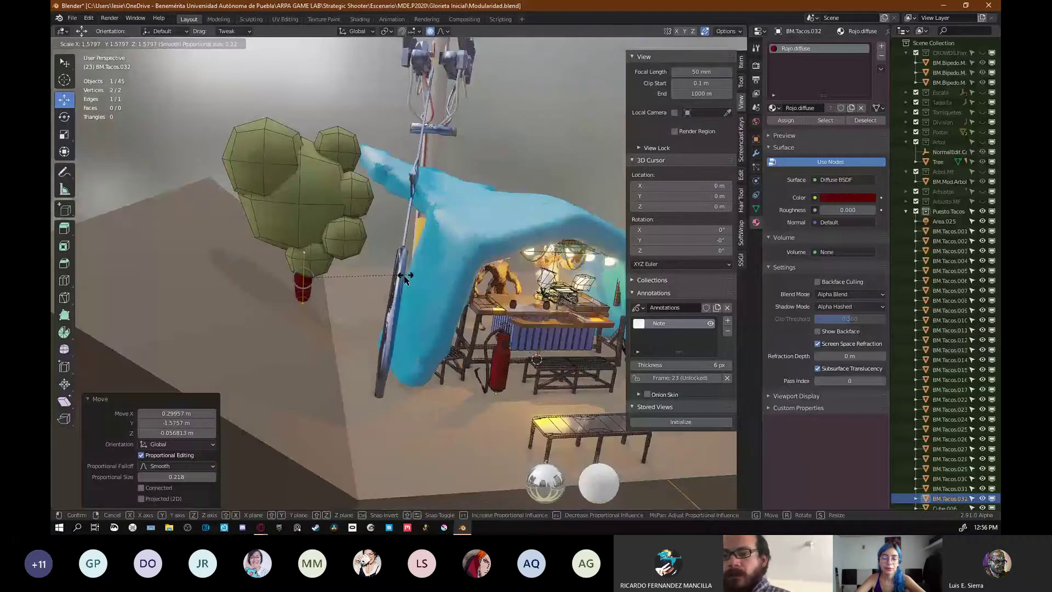
{"action": "right_click", "coordinate": [458, 243]}
{"action": "middle_click_drag", "start_coordinate": [459, 242], "coordinate": [377, 264]}
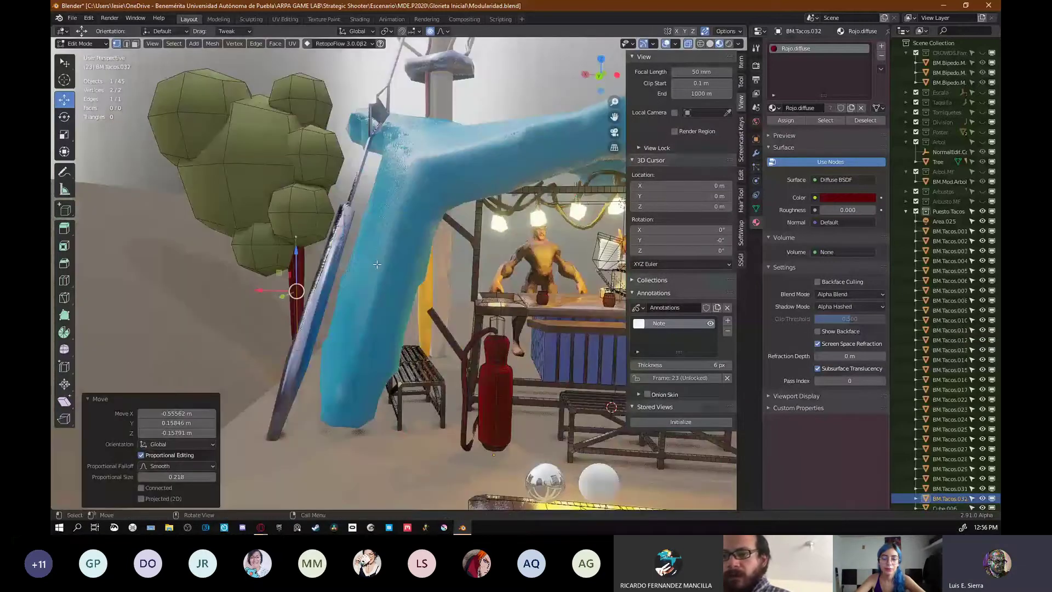
- Add one loop cut to the trunk, offset the new vertex to bend it, and enlarge its skin by about 1.28
{"action": "key", "text": "s"}
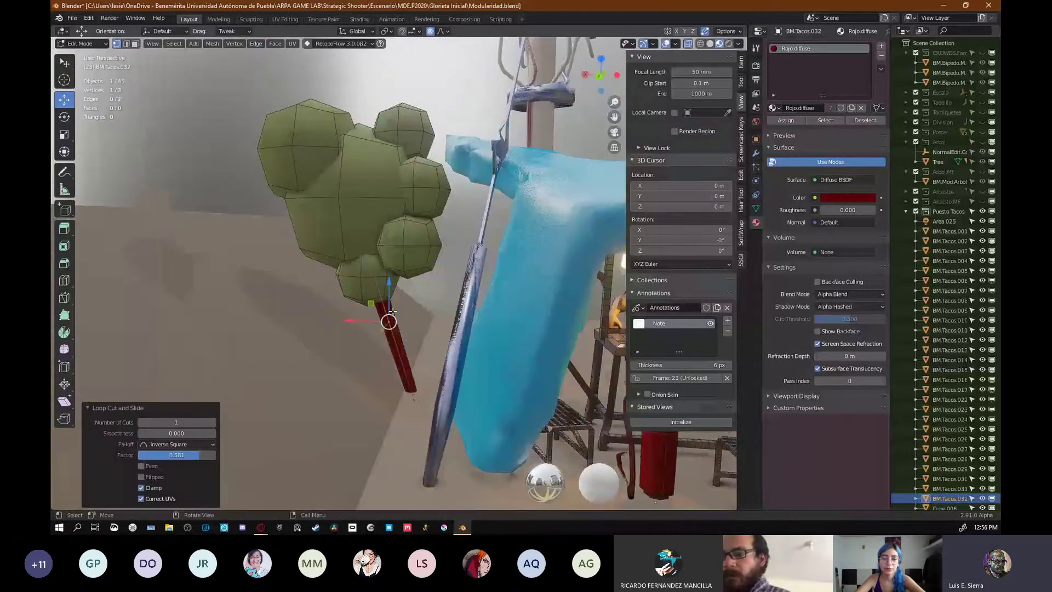
{"action": "key", "text": "ctrl+a"}
{"action": "left_click", "coordinate": [427, 330]}
{"action": "key", "text": "Tab"}
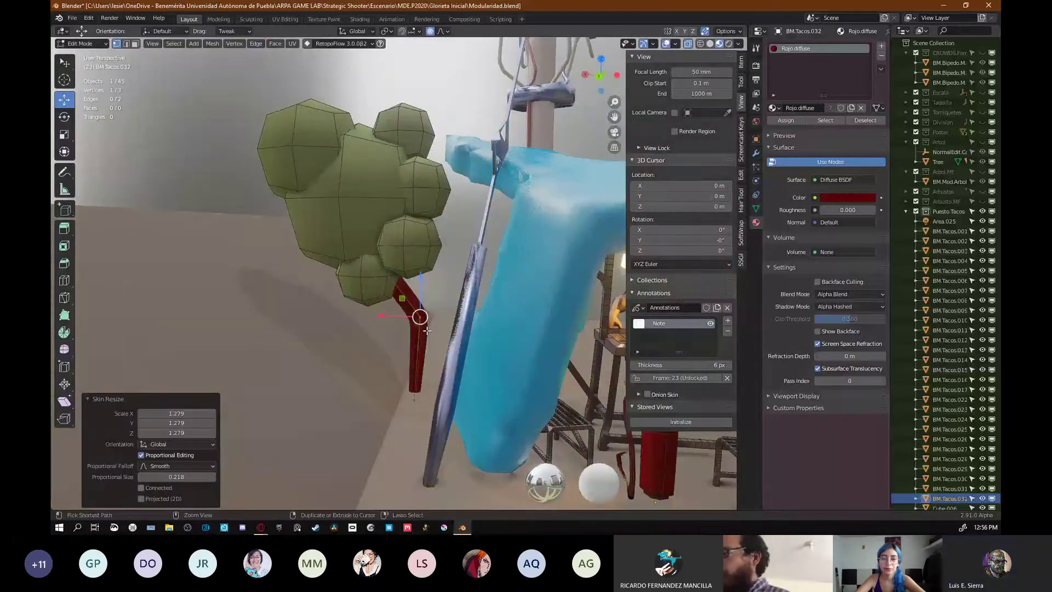
- Replace the trunk's red material with Cafe.001
{"action": "middle_click_drag", "start_coordinate": [427, 331], "coordinate": [382, 284]}
{"action": "scroll", "coordinate": [381, 285], "scroll_direction": "up", "scroll_amount": 3}
{"action": "left_click", "coordinate": [774, 107]}
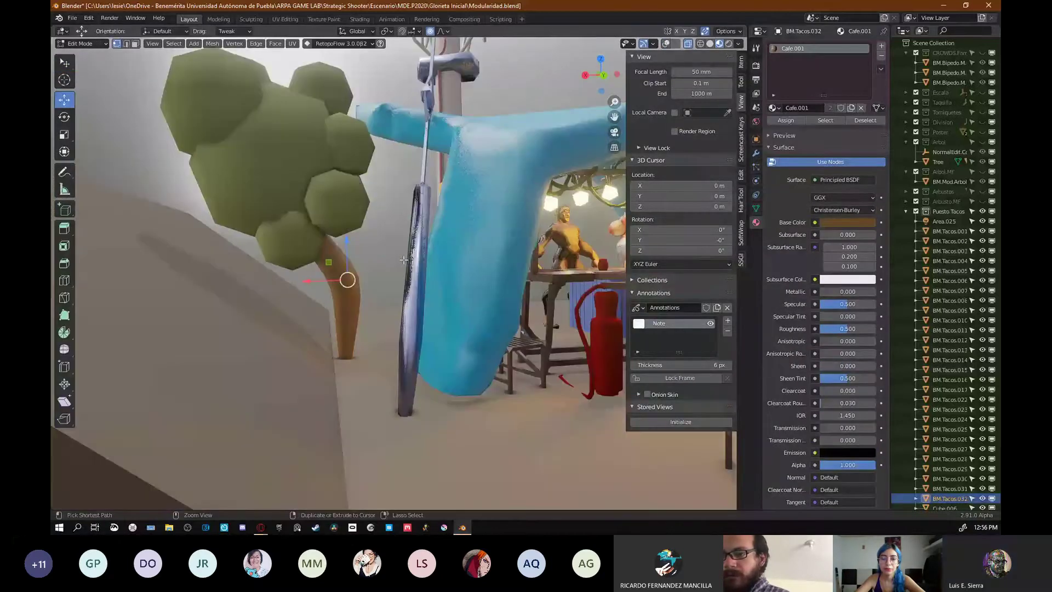
- Extrude a side branch from the trunk toward the pole, turn it upward, and thin its skin toward the end
{"action": "key", "text": "ctrl+a"}
{"action": "left_click", "coordinate": [412, 239]}
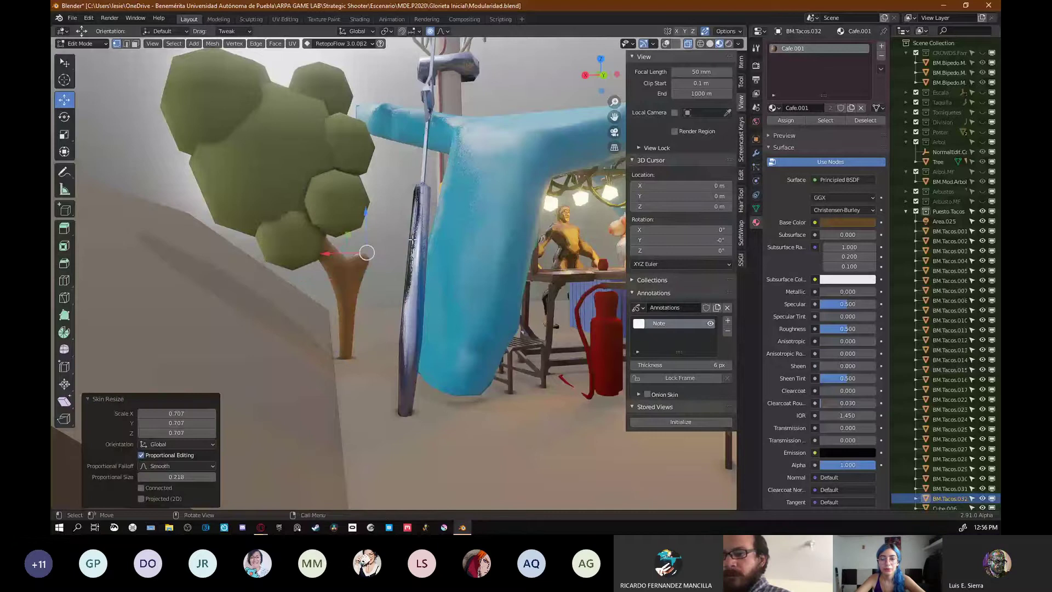
{"action": "key", "text": "g"}
{"action": "left_click", "coordinate": [414, 268]}
{"action": "key", "text": "ctrl+a"}
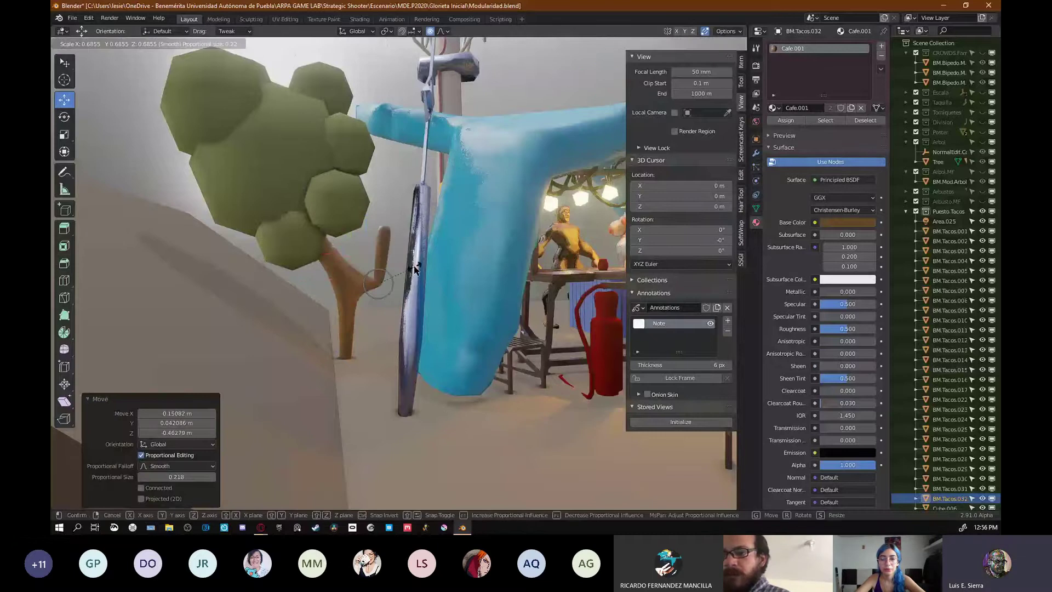
{"action": "left_click", "coordinate": [414, 268]}
- Adjust the branch's end vertex and extend it into a thin, curved tip
{"action": "left_click", "coordinate": [380, 231]}
{"action": "key", "text": "ctrl+z"}
{"action": "key", "text": "g"}
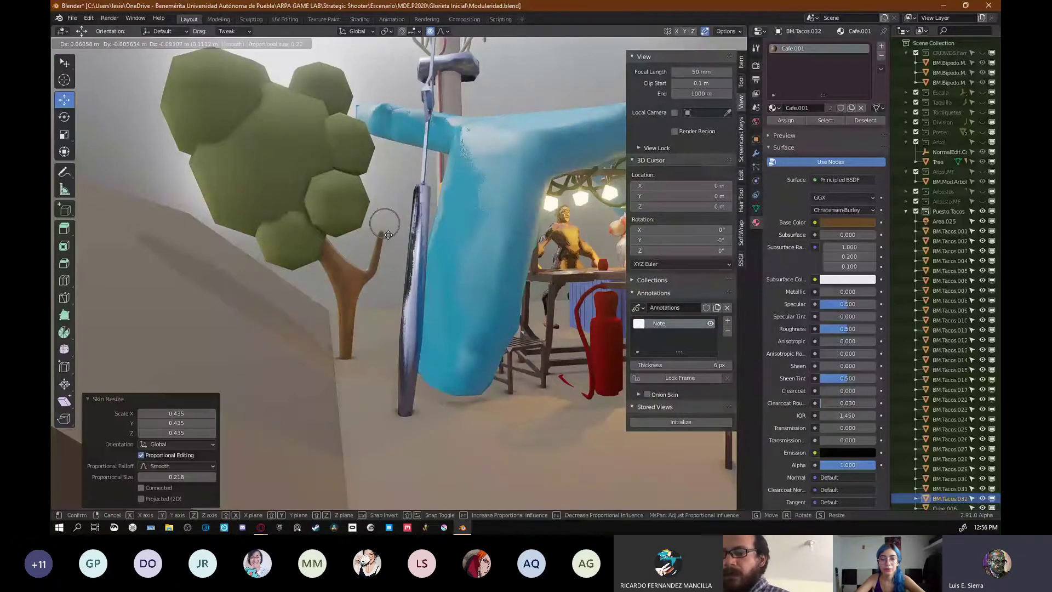
{"action": "right_click", "coordinate": [388, 234]}
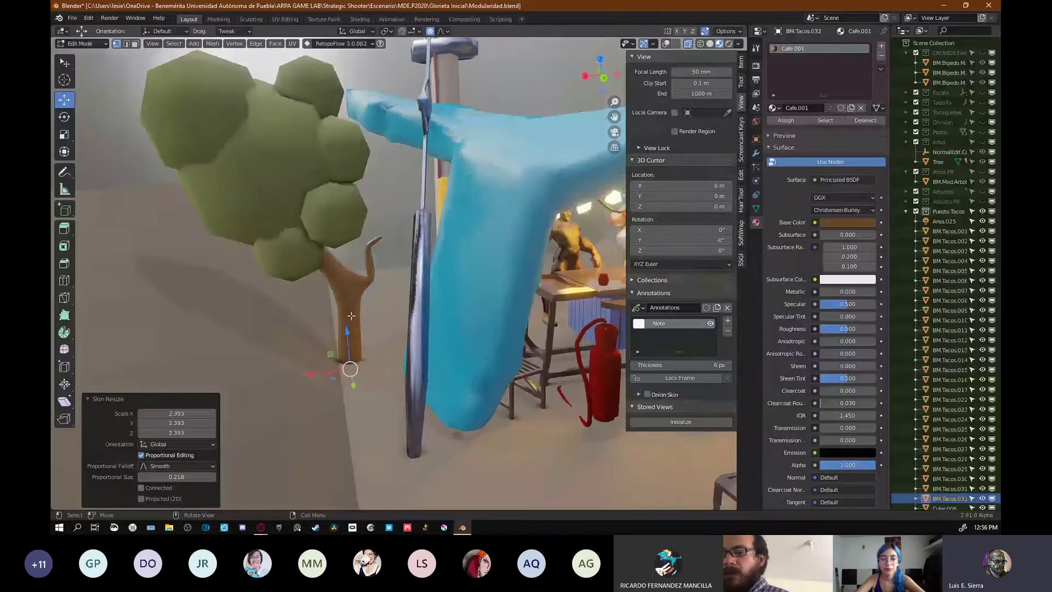
- Widen the trunk's base skin by about 2.39, reposition the base vertex, and return to object mode
{"action": "key", "text": "g"}
{"action": "left_click", "coordinate": [391, 341]}
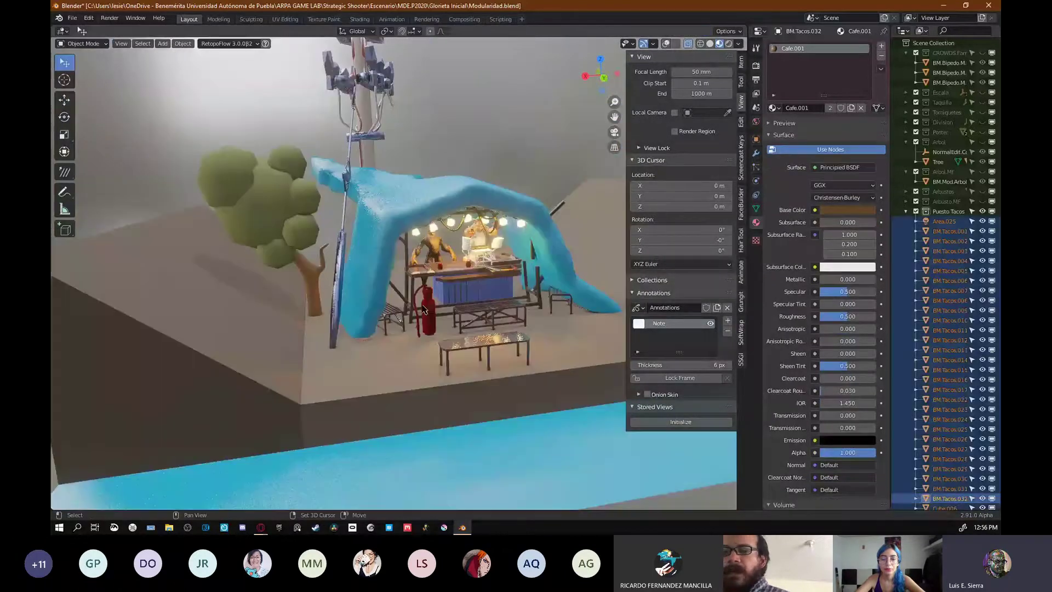
{"action": "middle_click_drag", "start_coordinate": [423, 310], "coordinate": [407, 304], "text": "shift"}
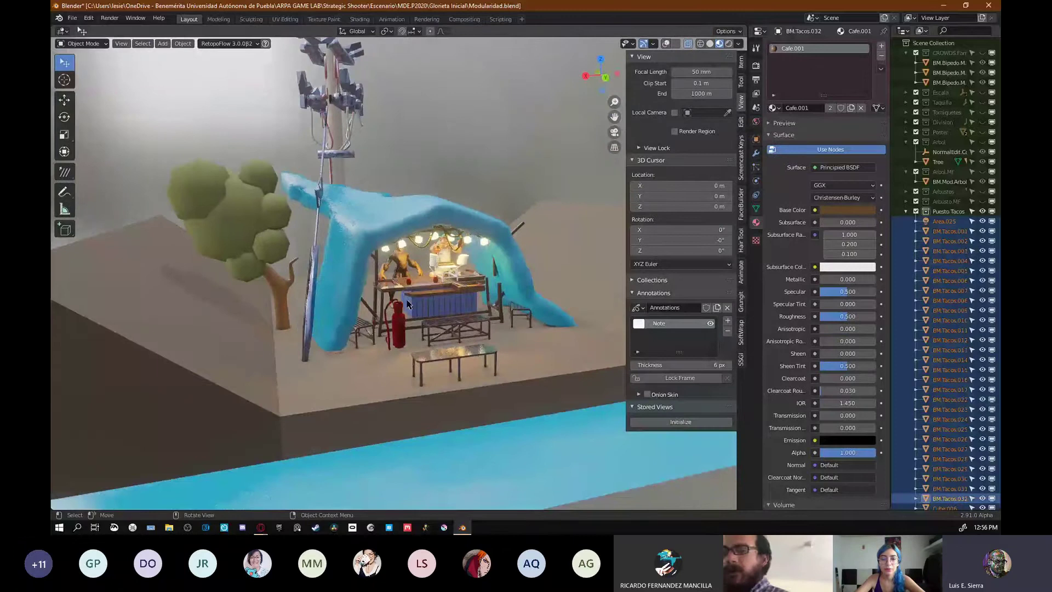
- Select the green foliage object and save the file
{"action": "left_click", "coordinate": [423, 213]}
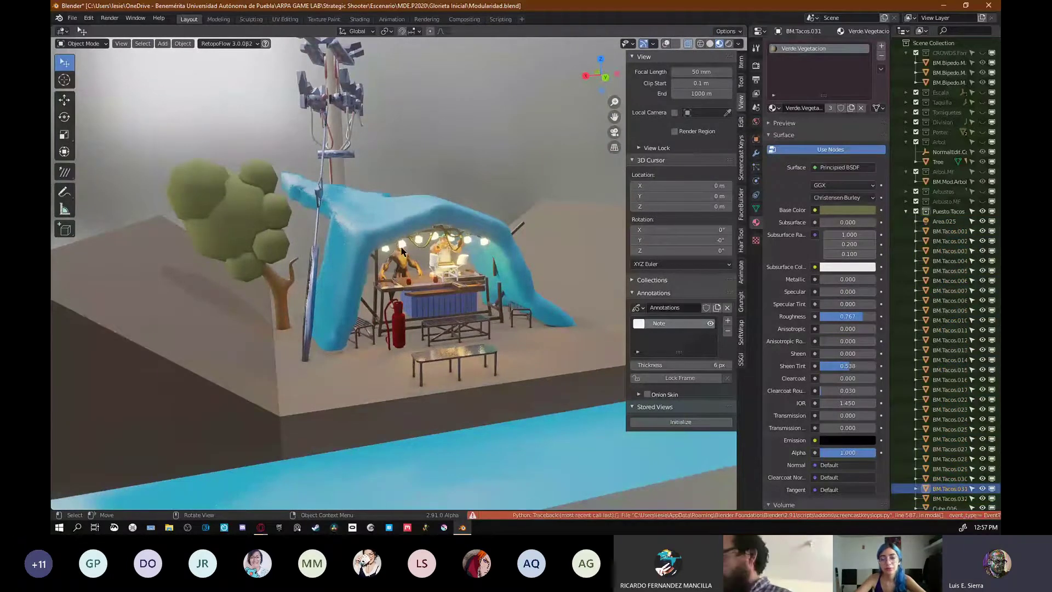
{"action": "middle_click_drag", "start_coordinate": [402, 251], "coordinate": [449, 253]}
{"action": "key", "text": "ctrl+s"}
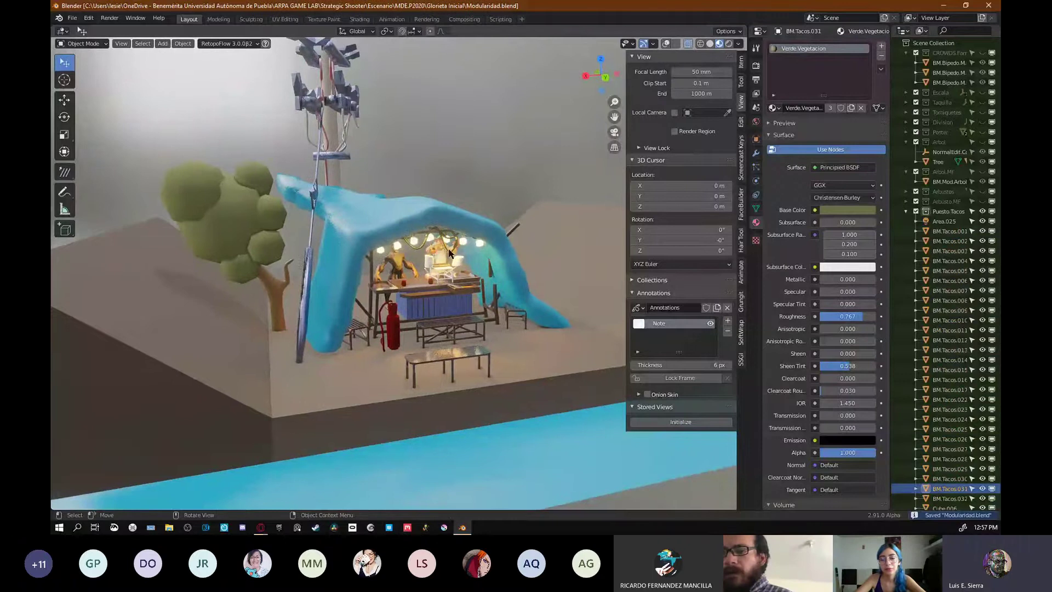
- Examine the blue whale canopy's geometry in edit mode and the stand from its far side
{"action": "middle_click_drag", "start_coordinate": [449, 253], "coordinate": [455, 259]}
{"action": "left_click", "coordinate": [372, 225]}
{"action": "key", "text": "Tab"}
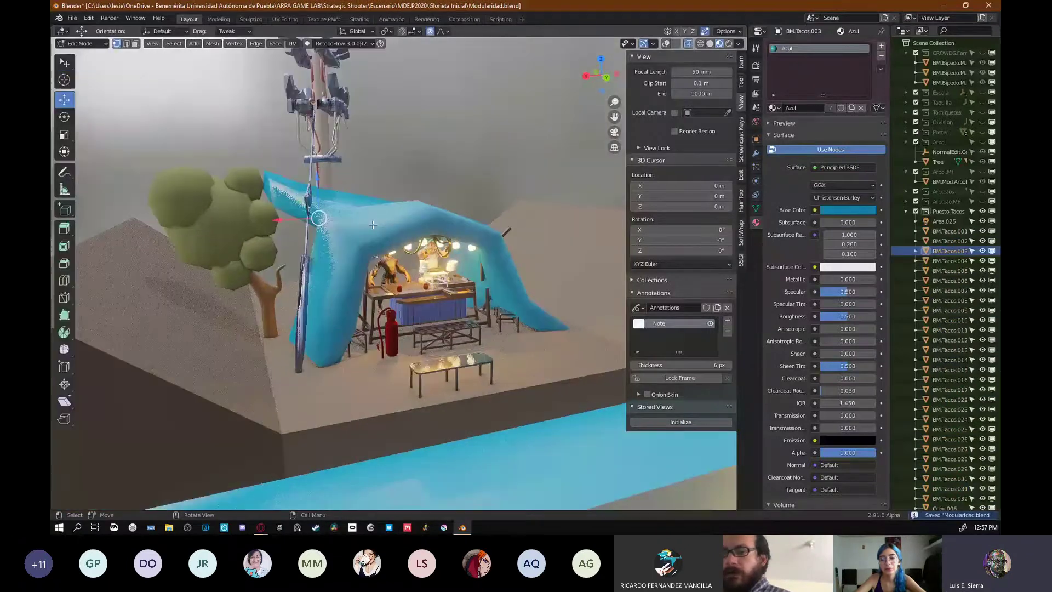
{"action": "key", "text": "Tab"}
{"action": "middle_click_drag", "start_coordinate": [373, 225], "coordinate": [422, 282]}
{"action": "left_click", "coordinate": [400, 262]}
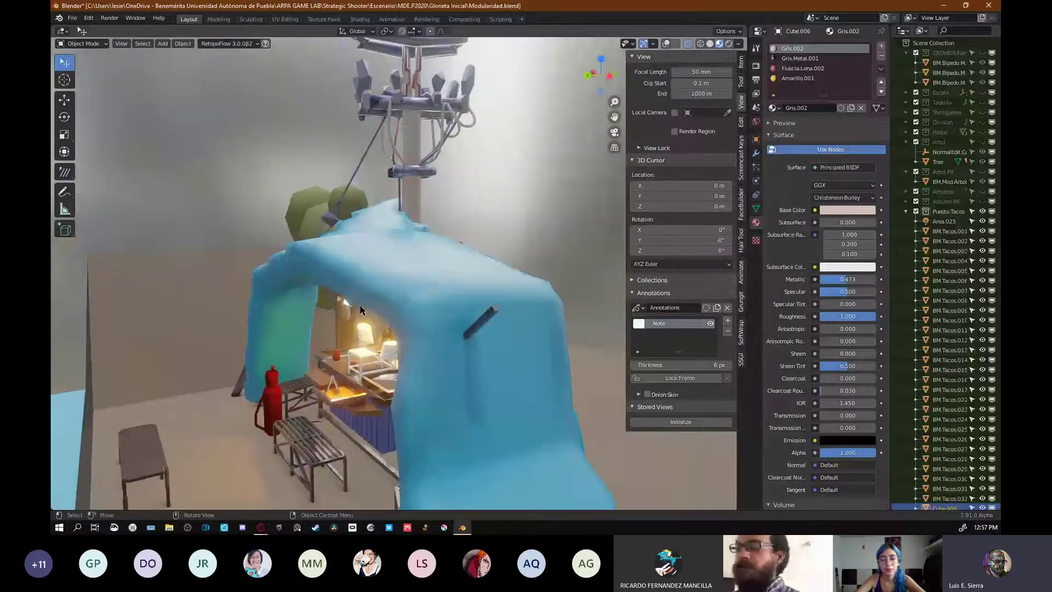
- Raise the free end of the red extinguisher's hose about 0.07 m along Z with proportional editing, then return to object mode
{"action": "middle_click_drag", "start_coordinate": [360, 310], "coordinate": [392, 367]}
{"action": "left_click", "coordinate": [392, 367]}
{"action": "key", "text": "Tab"}
{"action": "key", "text": "shift+alt+z"}
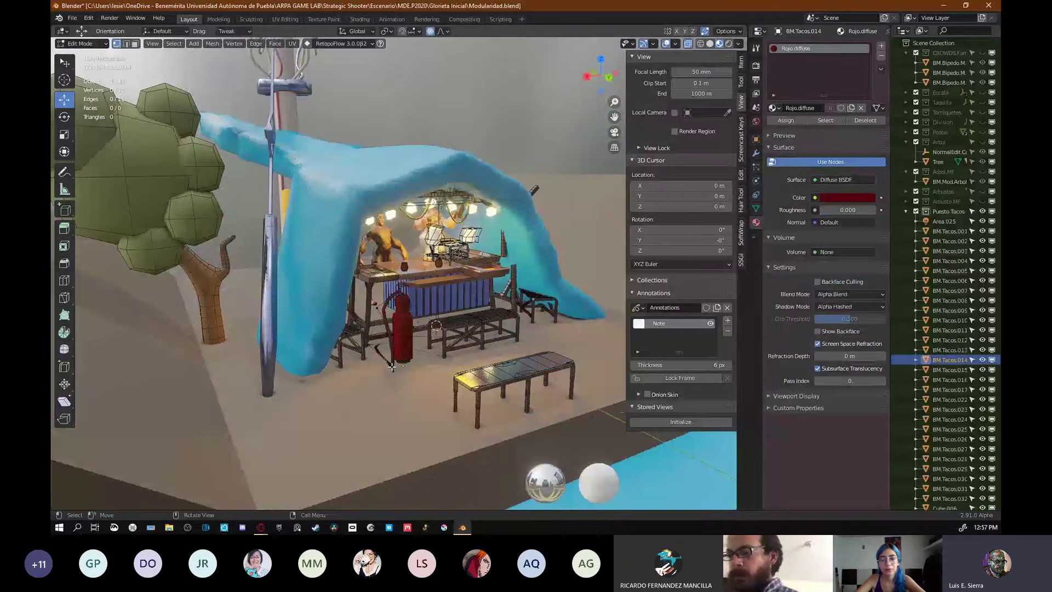
{"action": "left_click", "coordinate": [392, 367]}
{"action": "left_click_drag", "start_coordinate": [391, 336], "coordinate": [391, 330]}
{"action": "scroll", "coordinate": [417, 351], "scroll_direction": "up", "scroll_amount": 5}
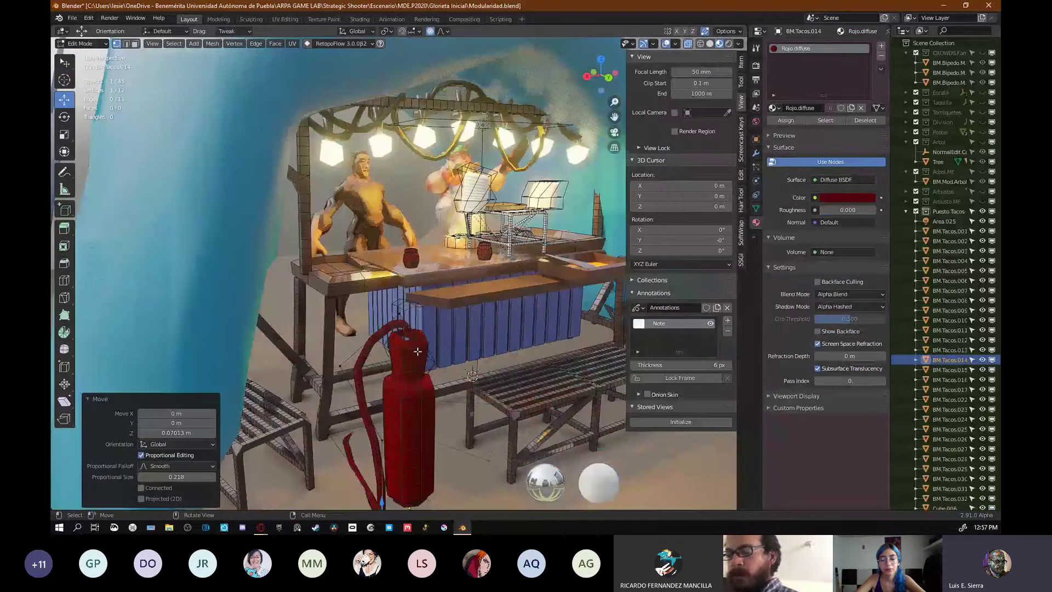
{"action": "key", "text": "Tab"}
- Delete the extra bench standing in the foreground in front of the taco stand
{"action": "scroll", "coordinate": [418, 351], "scroll_direction": "down", "scroll_amount": 5}
{"action": "left_click", "coordinate": [465, 319]}
{"action": "key", "text": "Delete"}
{"action": "middle_click_drag", "start_coordinate": [465, 319], "coordinate": [437, 348]}
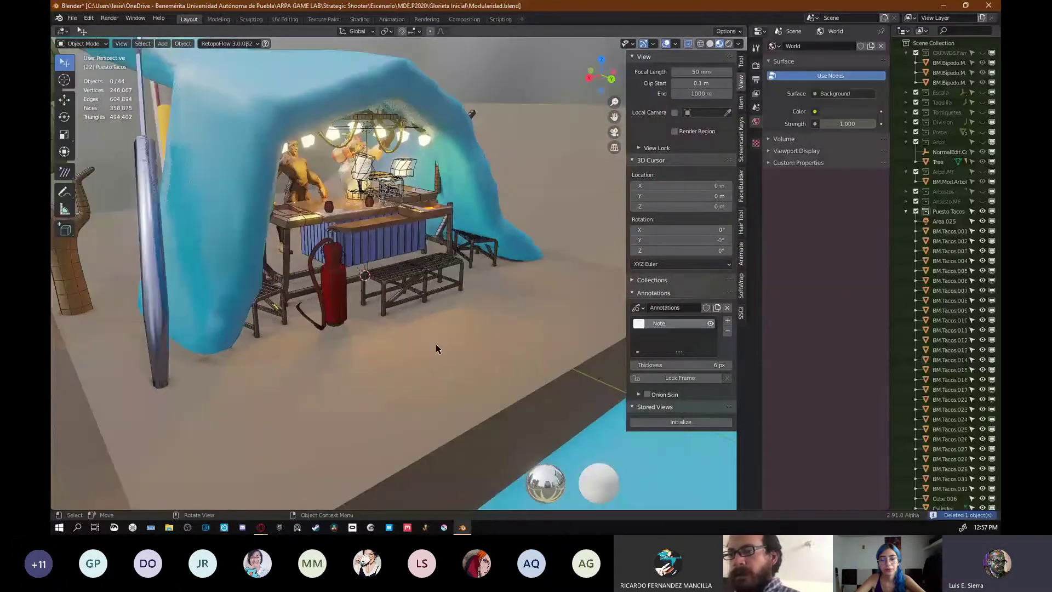
{"action": "scroll", "coordinate": [412, 308], "scroll_direction": "up", "scroll_amount": 3}
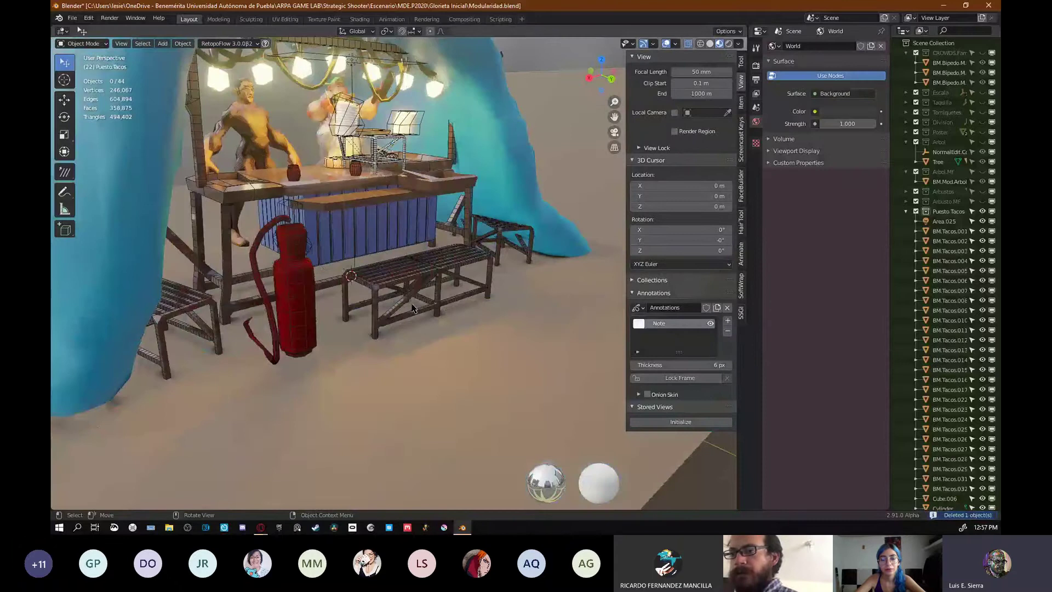
{"action": "middle_click_drag", "start_coordinate": [412, 309], "coordinate": [373, 316]}
{"action": "key", "text": "shift+a"}
{"action": "mouse_move", "coordinate": [373, 317]}
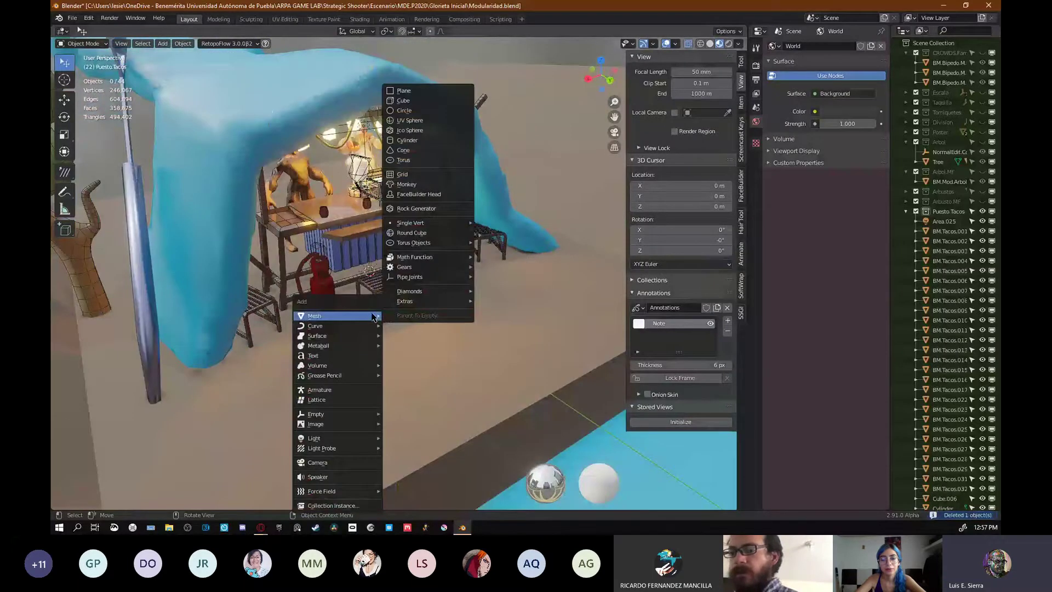
{"action": "key", "text": "Escape"}
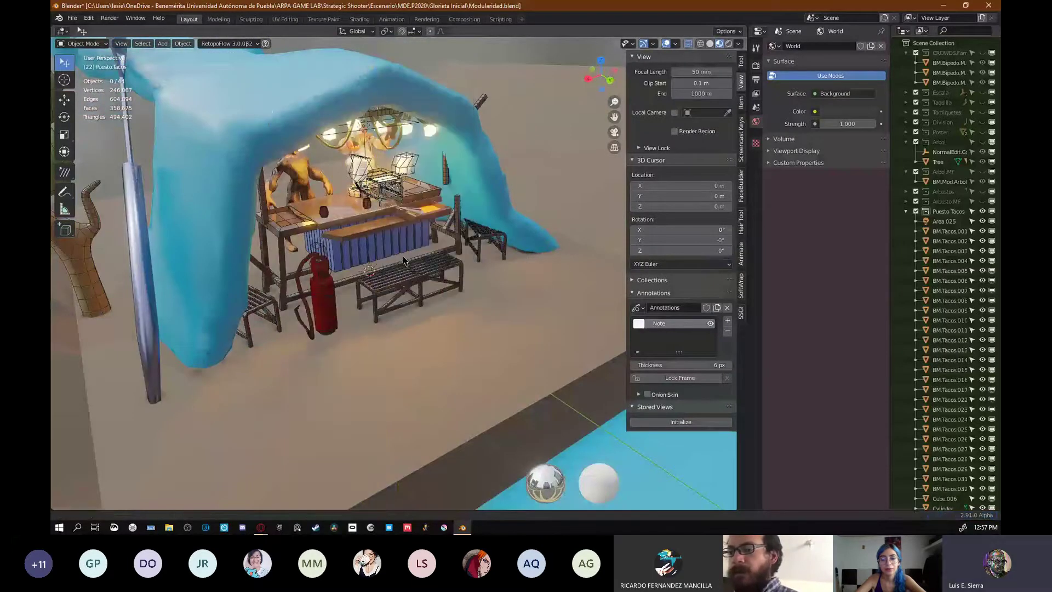
- Narrow the viewport's sidebar and widen the viewport slightly against the Properties editor
{"action": "middle_click_drag", "start_coordinate": [436, 265], "coordinate": [366, 303], "text": "shift"}
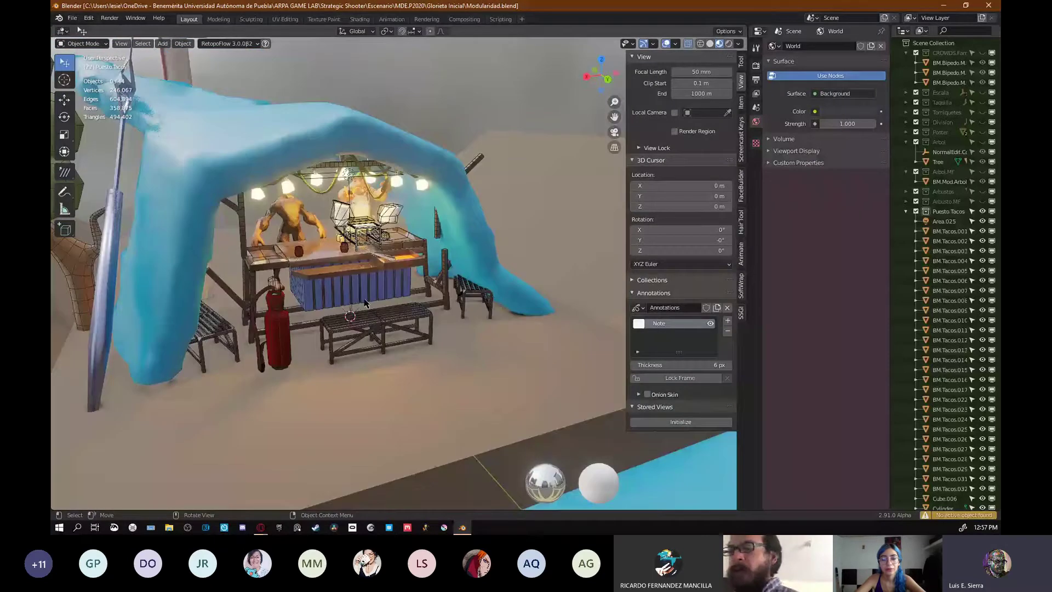
{"action": "middle_click_drag", "start_coordinate": [373, 308], "coordinate": [448, 296]}
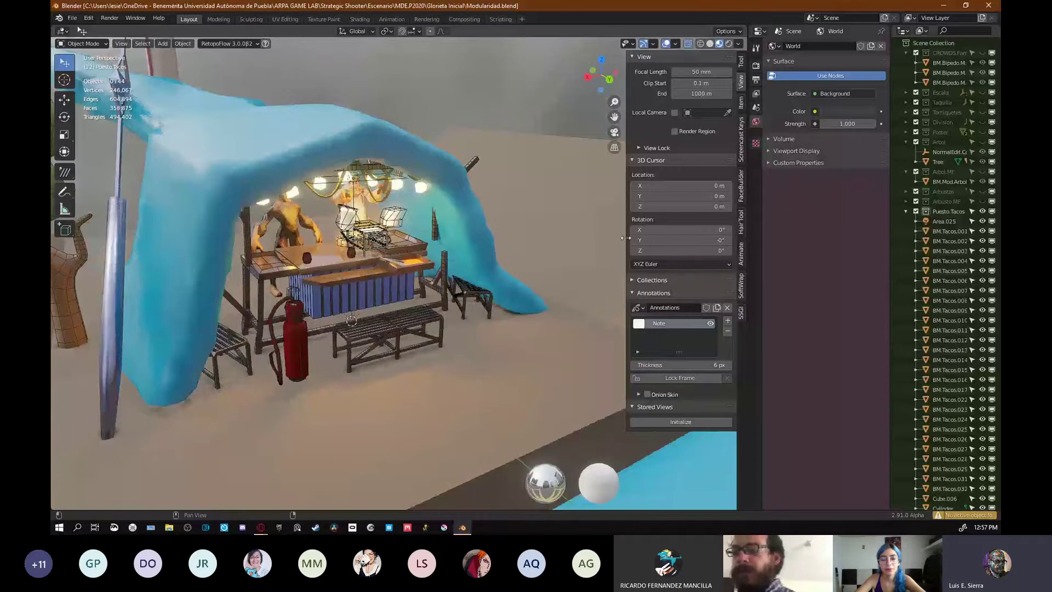
{"action": "left_click_drag", "start_coordinate": [625, 238], "coordinate": [653, 238]}
{"action": "middle_click_drag", "start_coordinate": [472, 280], "coordinate": [404, 283]}
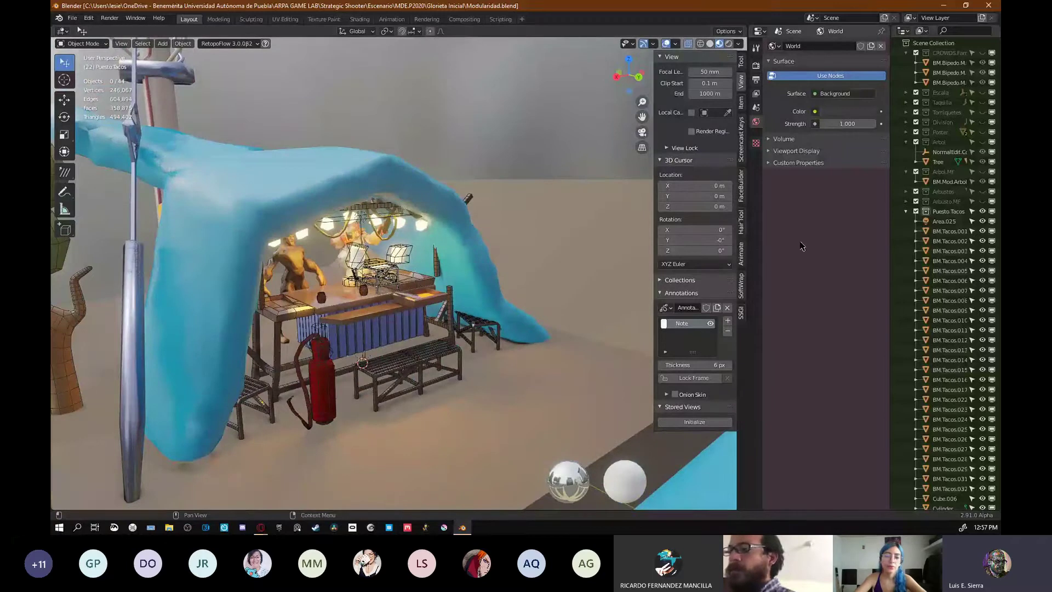
{"action": "left_click_drag", "start_coordinate": [746, 132], "coordinate": [750, 132]}
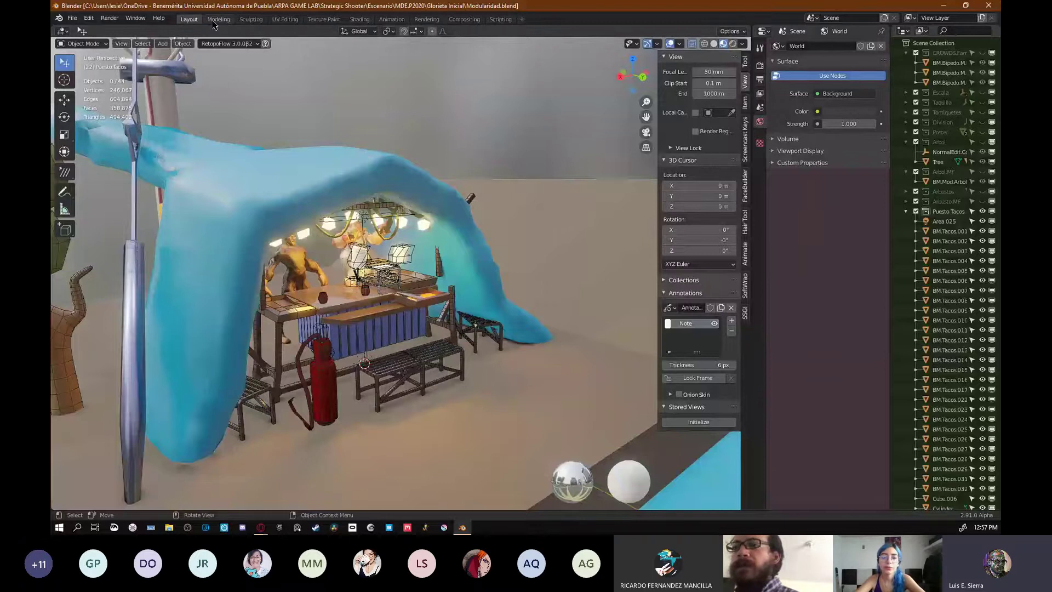
- Look through the Sculpting, Texture Paint and Animation workspaces, ending in the Shading workspace
{"action": "left_click", "coordinate": [251, 20]}
{"action": "left_click", "coordinate": [324, 20]}
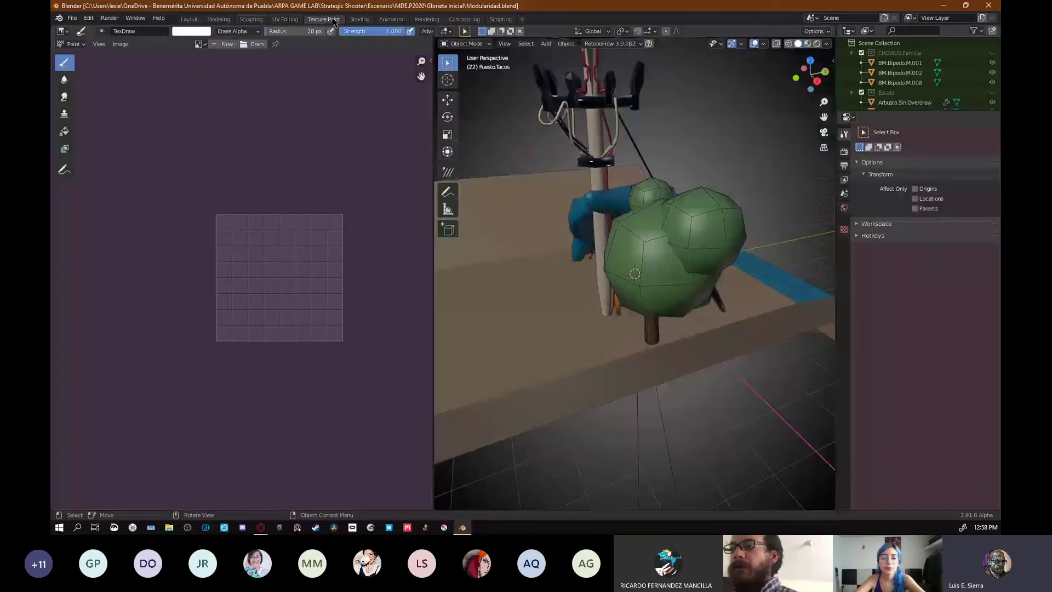
{"action": "left_click", "coordinate": [391, 19]}
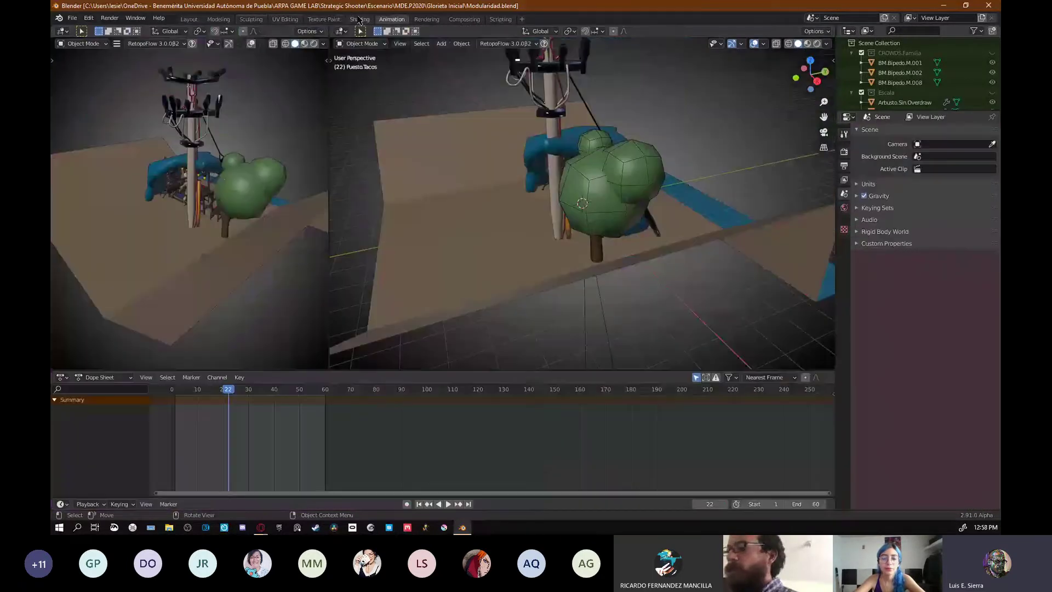
{"action": "left_click", "coordinate": [359, 20]}
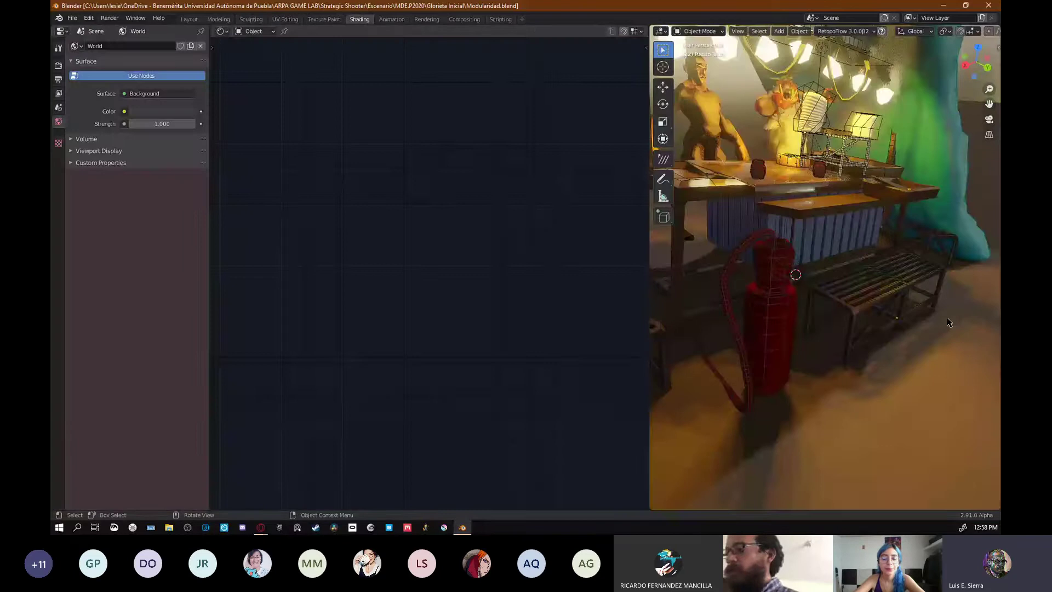
- Widen the node editor, select the humanoid behind the counter, and examine its Pelo.Ink shader nodes and surface shading up close
{"action": "middle_click_drag", "start_coordinate": [948, 322], "coordinate": [649, 228]}
{"action": "left_click_drag", "start_coordinate": [648, 228], "coordinate": [685, 228]}
{"action": "left_click", "coordinate": [740, 181]}
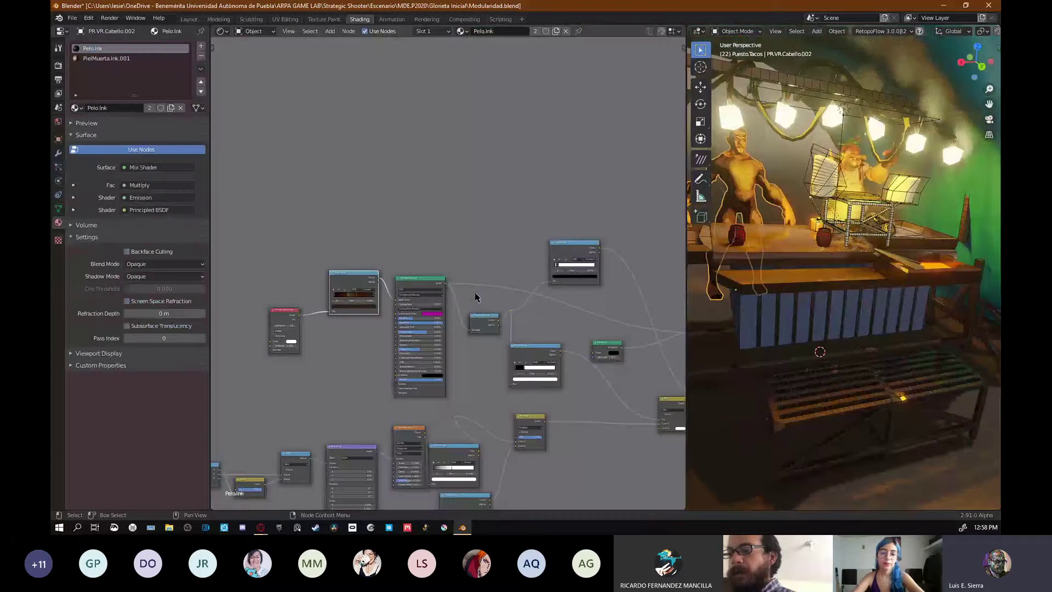
{"action": "scroll", "coordinate": [477, 296], "scroll_direction": "down", "scroll_amount": 6}
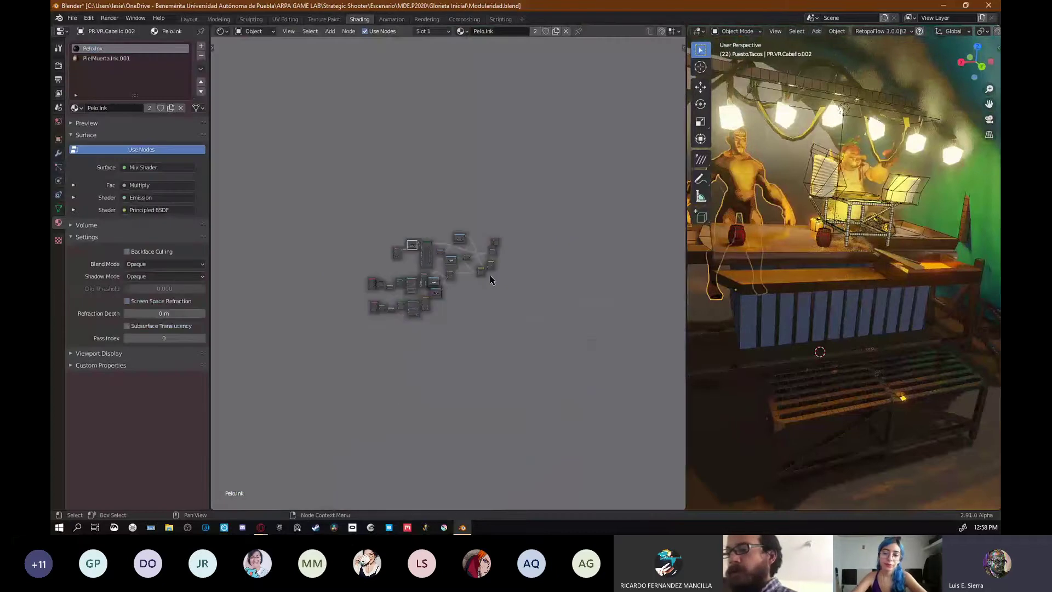
{"action": "scroll", "coordinate": [490, 280], "scroll_direction": "up", "scroll_amount": 6}
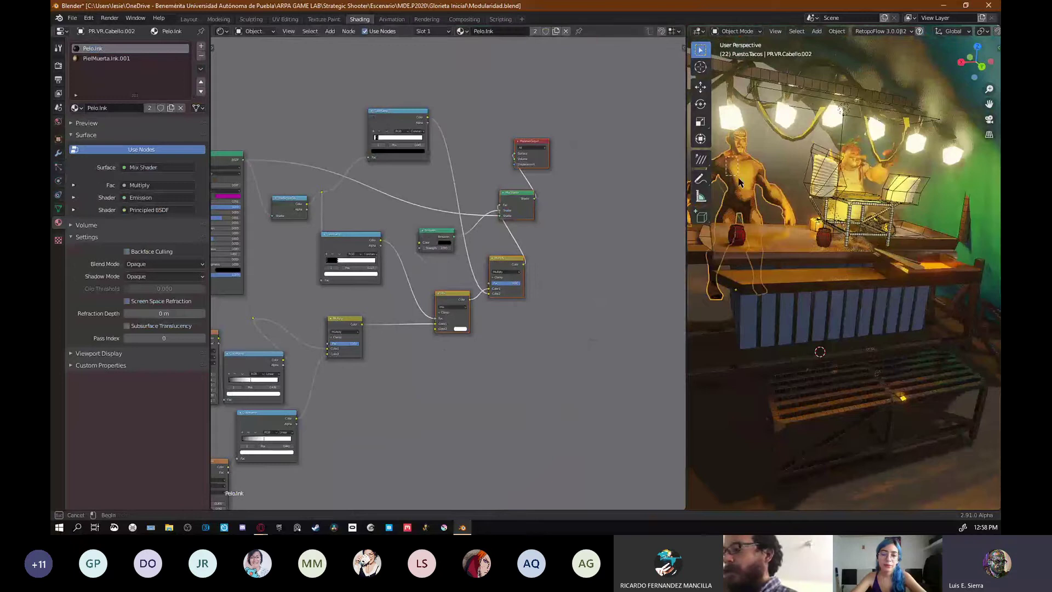
{"action": "left_click_drag", "start_coordinate": [738, 178], "coordinate": [752, 201]}
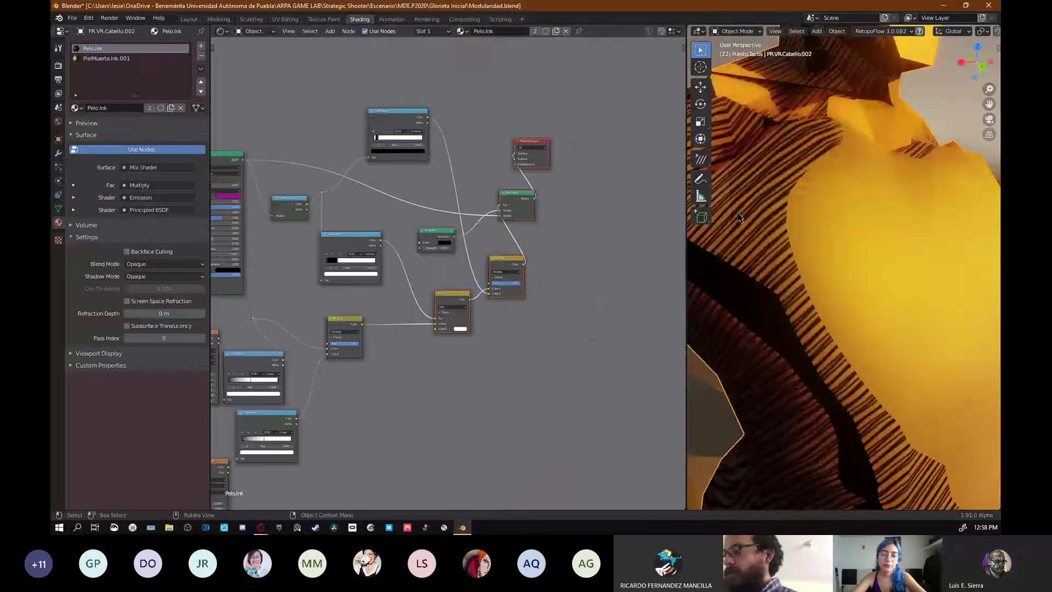
- Select the taco vendor character and frame all of its Cafe.Tienda material nodes
{"action": "scroll", "coordinate": [822, 283], "scroll_direction": "down", "scroll_amount": 5}
{"action": "mouse_move", "coordinate": [811, 291]}
{"action": "middle_mouse_down"}
{"action": "mouse_move", "coordinate": [882, 280]}
{"action": "mouse_move", "coordinate": [935, 318]}
{"action": "mouse_move", "coordinate": [858, 267]}
{"action": "mouse_move", "coordinate": [834, 305]}
{"action": "middle_mouse_up"}
{"action": "left_click", "coordinate": [834, 305]}
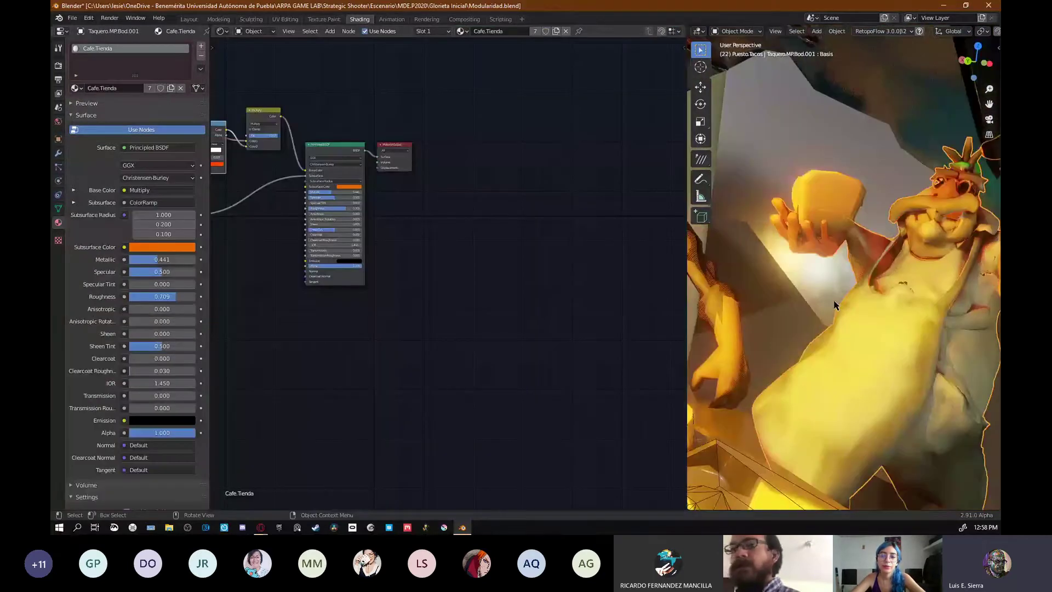
{"action": "key", "text": "Home"}
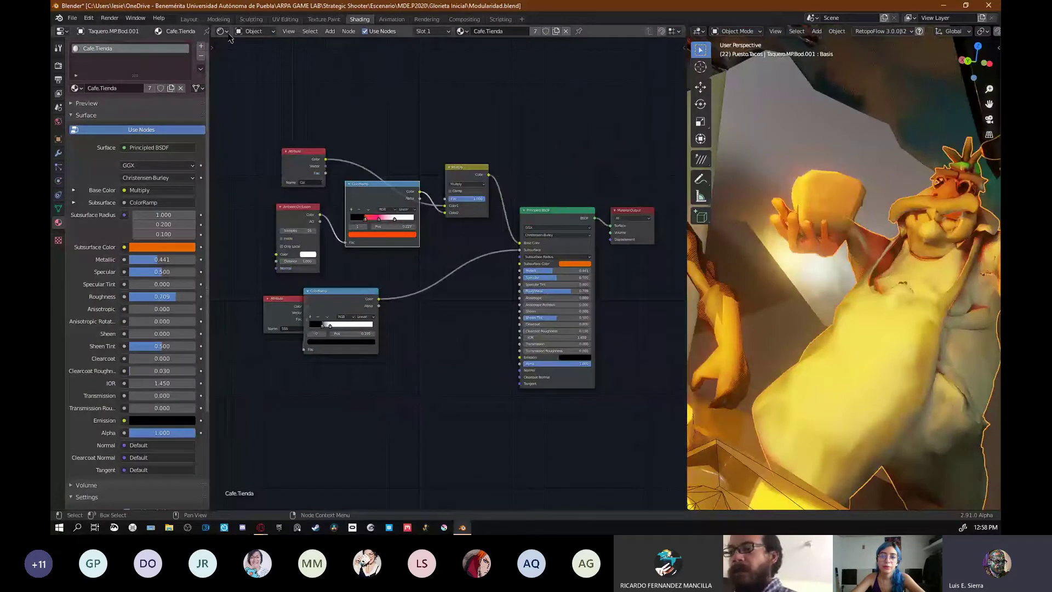
- Show the taco vendor in the Sculpting workspace with Solid shading and set the solid shading colour to Object
{"action": "left_click", "coordinate": [251, 18]}
{"action": "left_click_drag", "start_coordinate": [315, 126], "coordinate": [390, 174]}
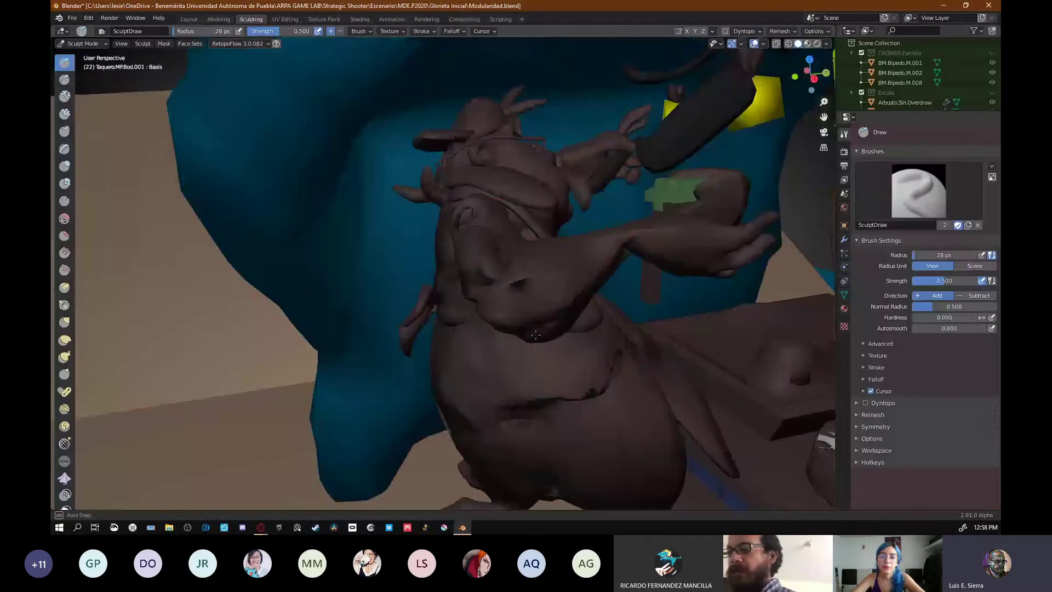
{"action": "mouse_move", "coordinate": [692, 328]}
{"action": "middle_mouse_down"}
{"action": "mouse_move", "coordinate": [500, 347]}
{"action": "mouse_move", "coordinate": [500, 282]}
{"action": "middle_mouse_up"}
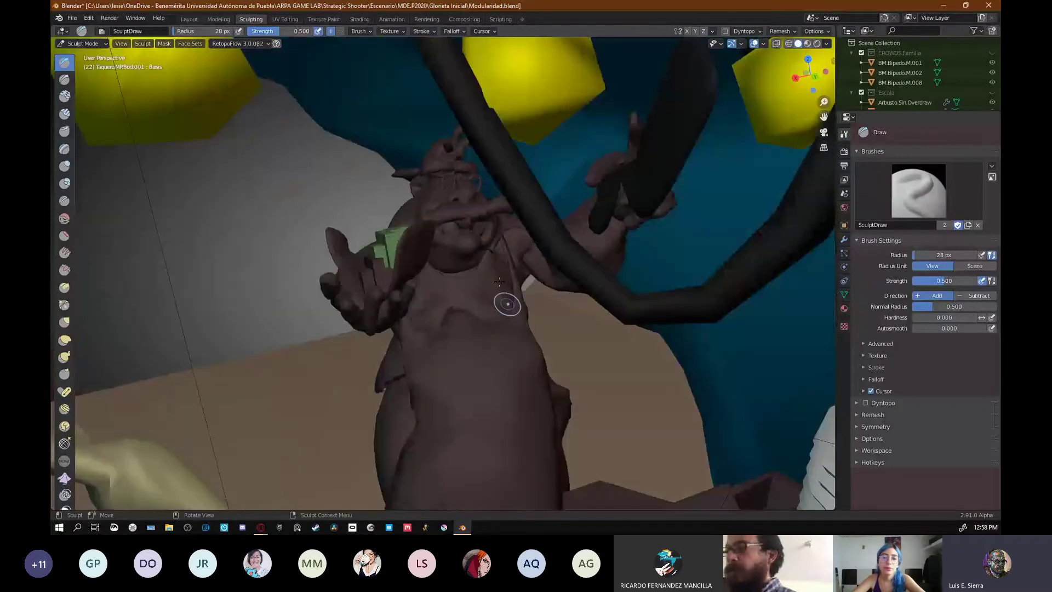
{"action": "key", "text": "z"}
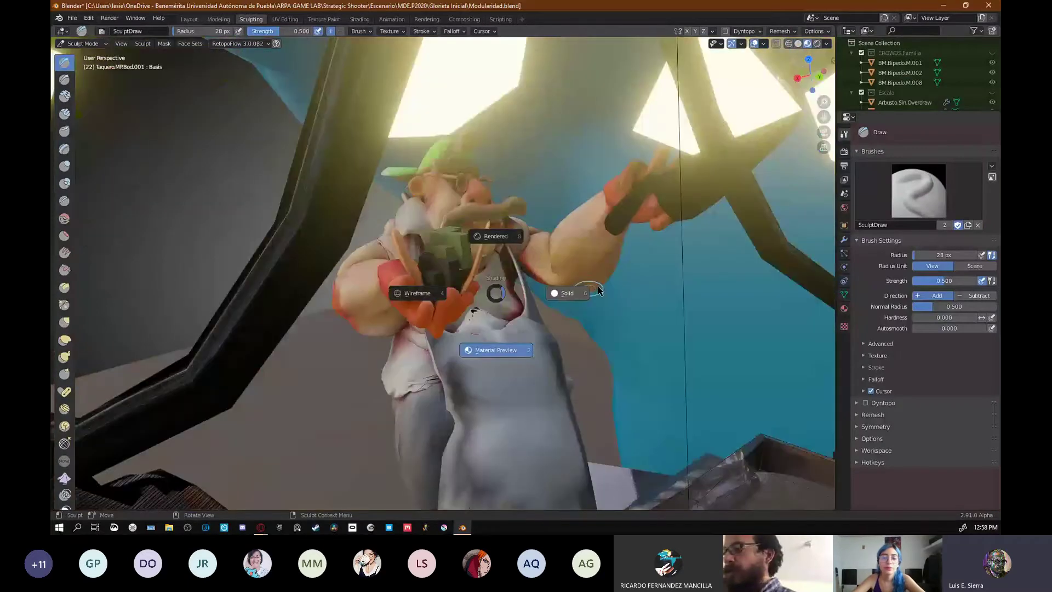
{"action": "left_click", "coordinate": [599, 291]}
{"action": "left_click", "coordinate": [827, 44]}
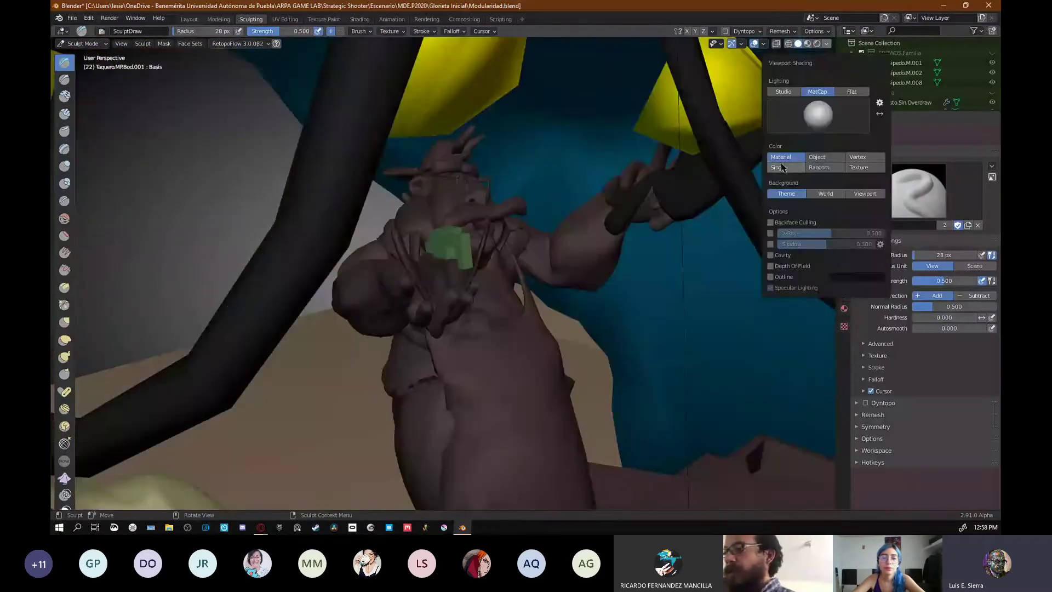
{"action": "left_click", "coordinate": [824, 156]}
- Switch the sculpting viewport to Rendered shading and put the vendor back in Object Mode
{"action": "mouse_move", "coordinate": [712, 176]}
{"action": "middle_mouse_down"}
{"action": "mouse_move", "coordinate": [562, 190]}
{"action": "mouse_move", "coordinate": [619, 242]}
{"action": "mouse_move", "coordinate": [404, 279]}
{"action": "middle_mouse_up"}
{"action": "key", "text": "z"}
{"action": "scroll", "coordinate": [618, 241], "scroll_direction": "down", "scroll_amount": 5}
{"action": "key", "text": "ctrl+Tab"}
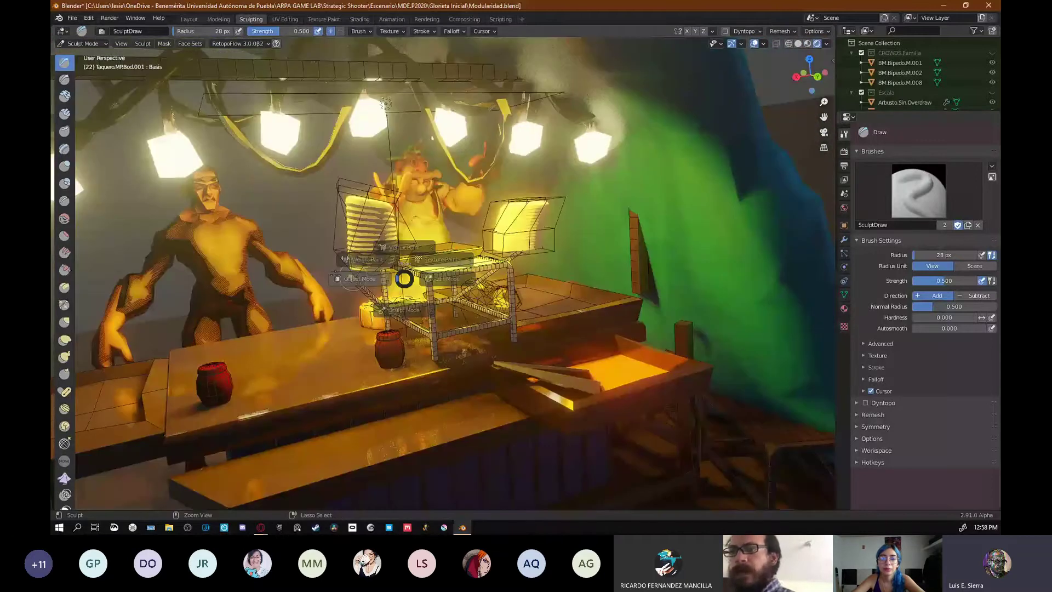
{"action": "left_click", "coordinate": [351, 278]}
- Return to the Layout workspace and deselect everything in the scene
{"action": "key", "text": "ctrl+Page_Up"}
{"action": "key", "text": "ctrl+Page_Up"}
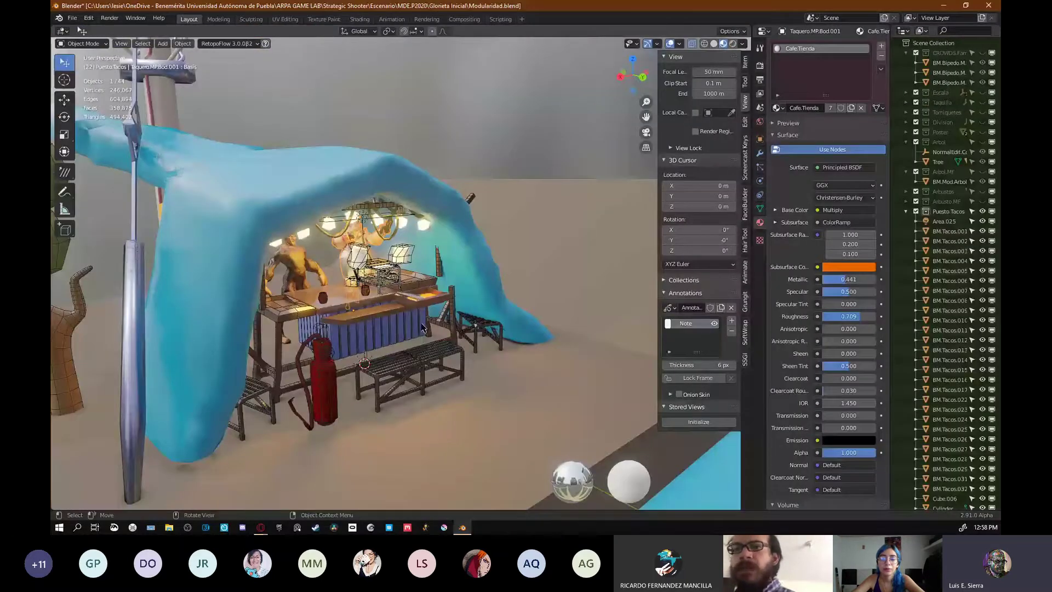
{"action": "middle_click_drag", "start_coordinate": [420, 327], "coordinate": [418, 332]}
{"action": "key", "text": "alt+a"}
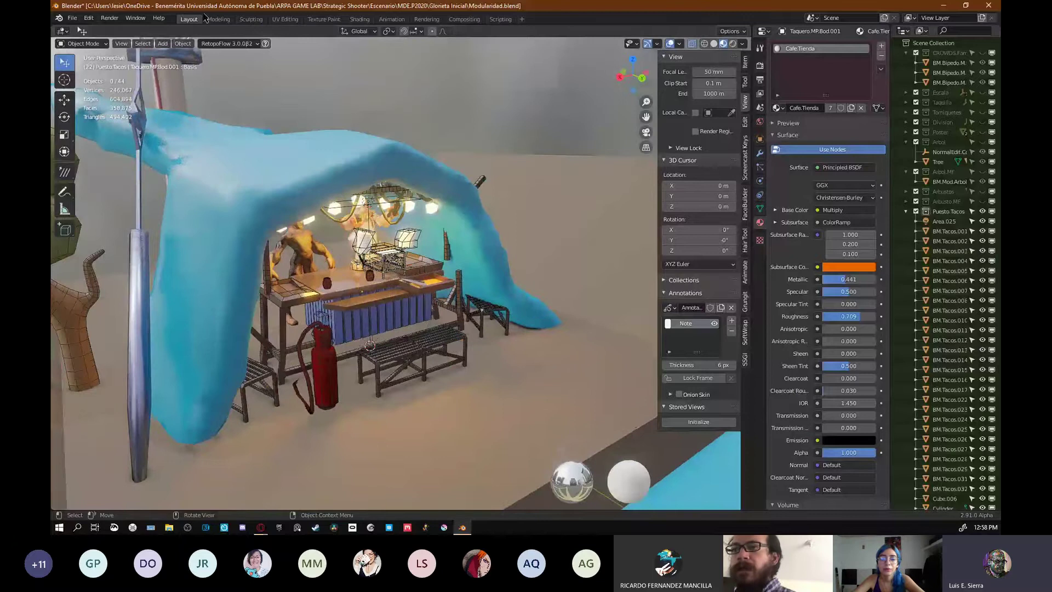
- Rename the Shading workspace to Sombreado_Escenarios and save the file
{"action": "left_click", "coordinate": [362, 20]}
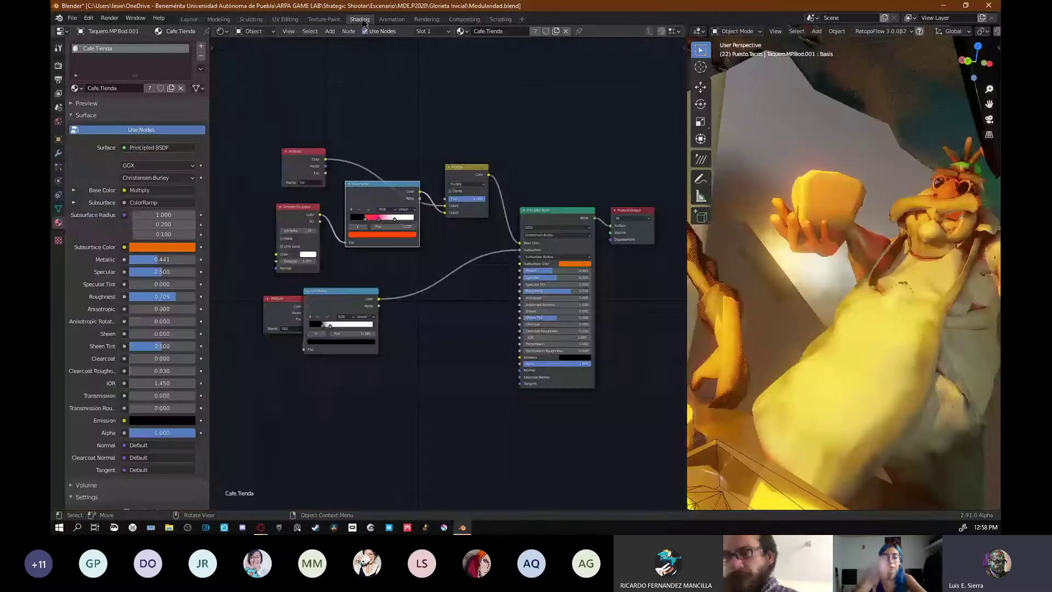
{"action": "double_click", "coordinate": [362, 19]}
{"action": "type", "text": "Somb"}
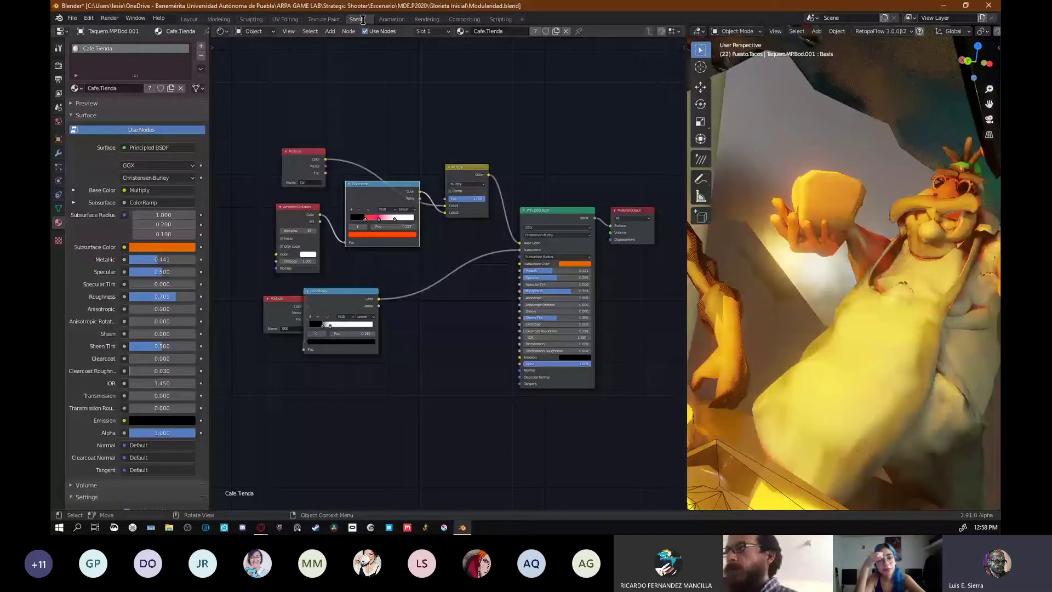
{"action": "type", "text": "reado"}
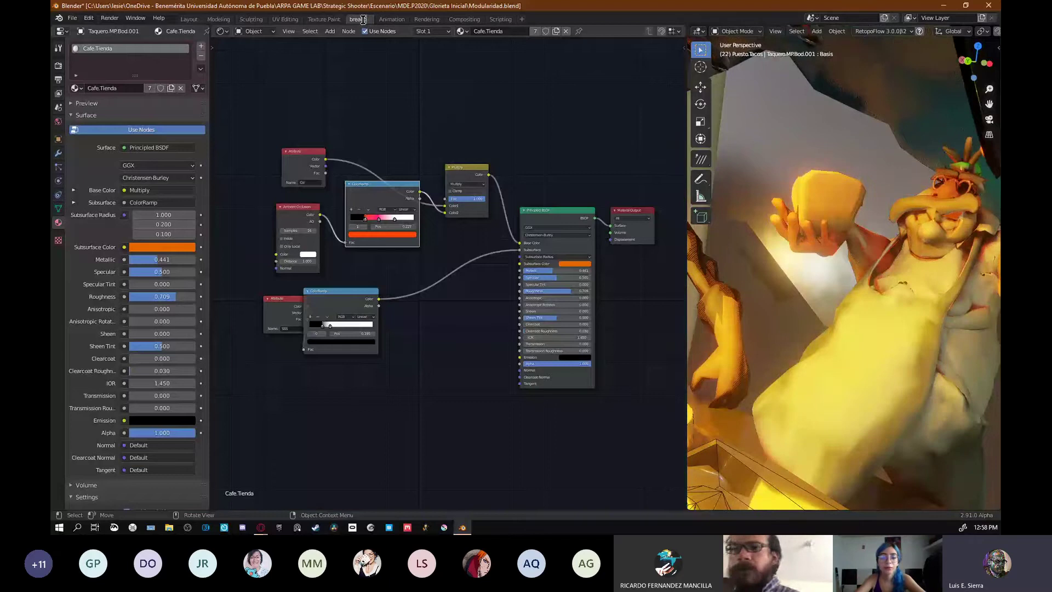
{"action": "type", "text": "_Escen"}
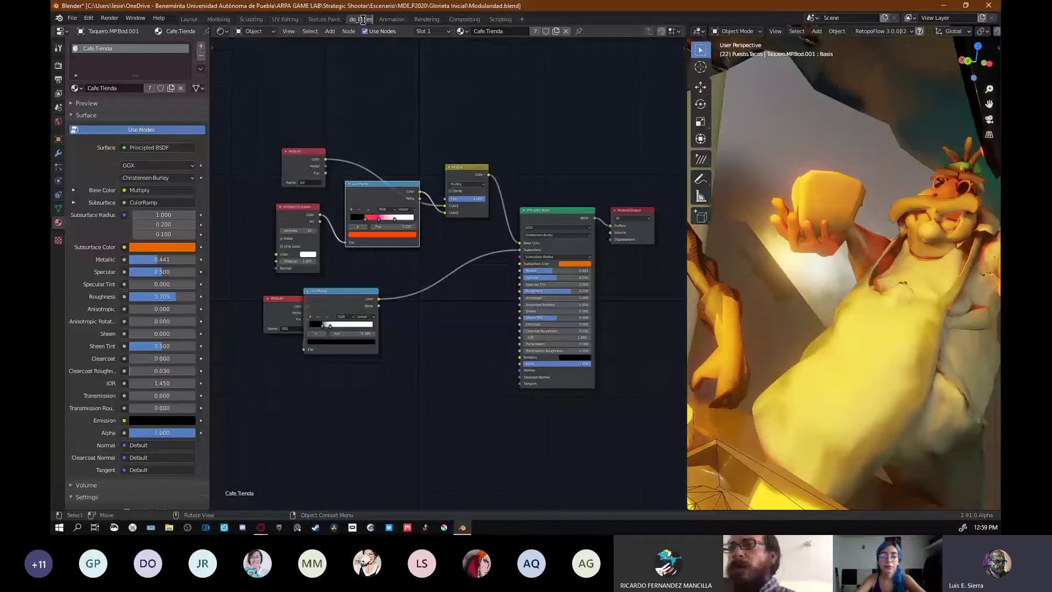
{"action": "type", "text": "a"}
{"action": "key", "text": "Return"}
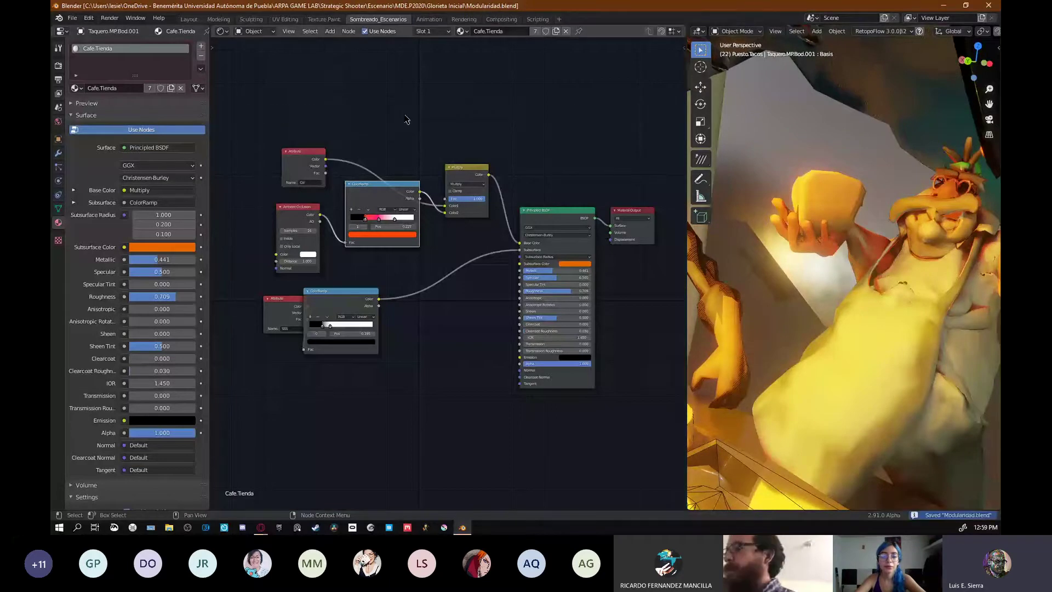
- Close the browser window, maximize a new Blender instance, and open its Sombreado workspace
{"action": "left_click", "coordinate": [463, 527]}
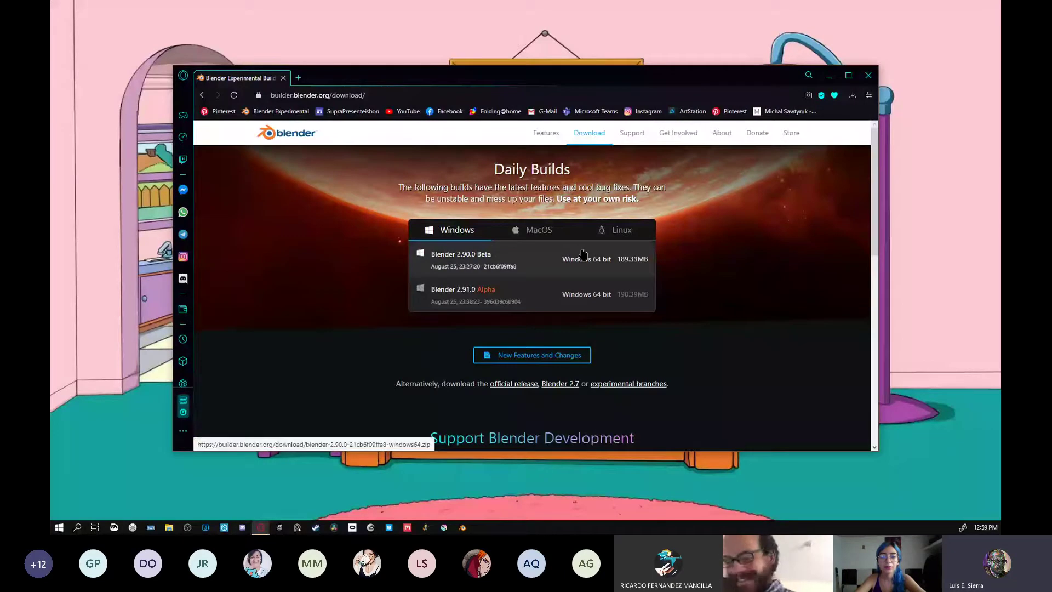
{"action": "left_click", "coordinate": [869, 75]}
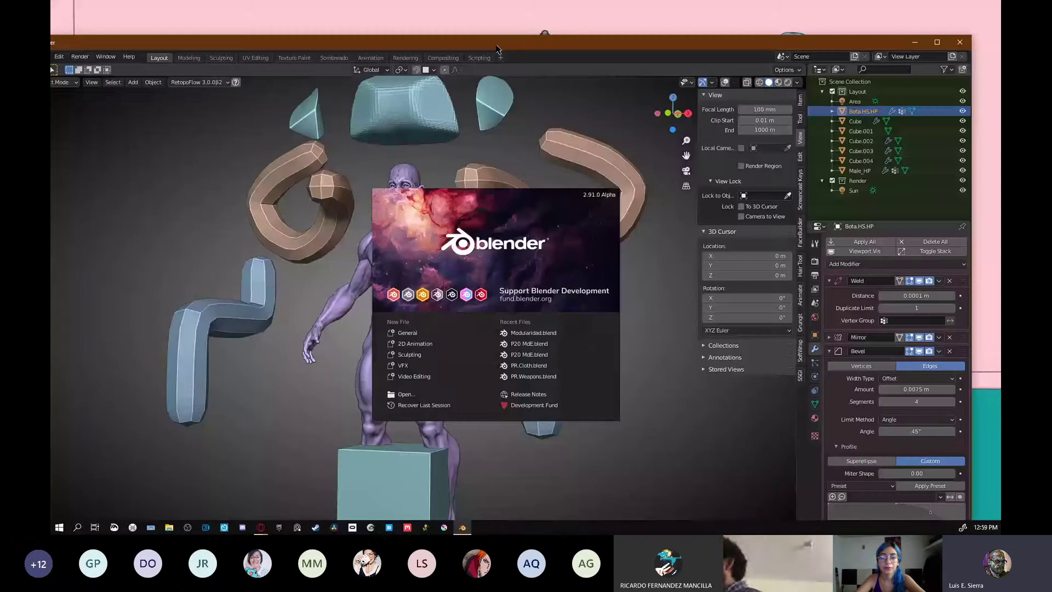
{"action": "double_click", "coordinate": [496, 45]}
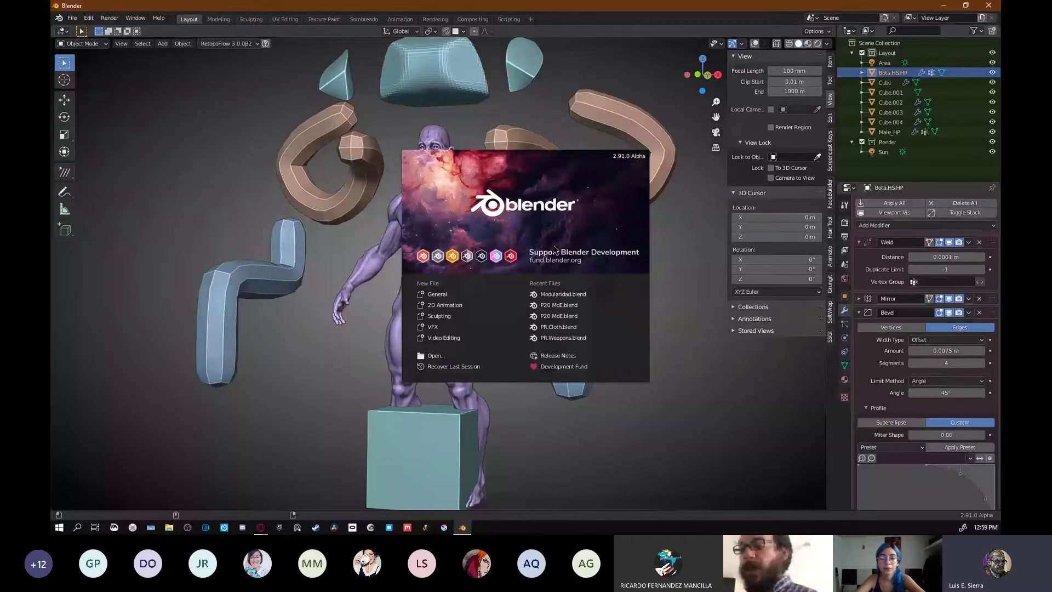
{"action": "left_click", "coordinate": [361, 22]}
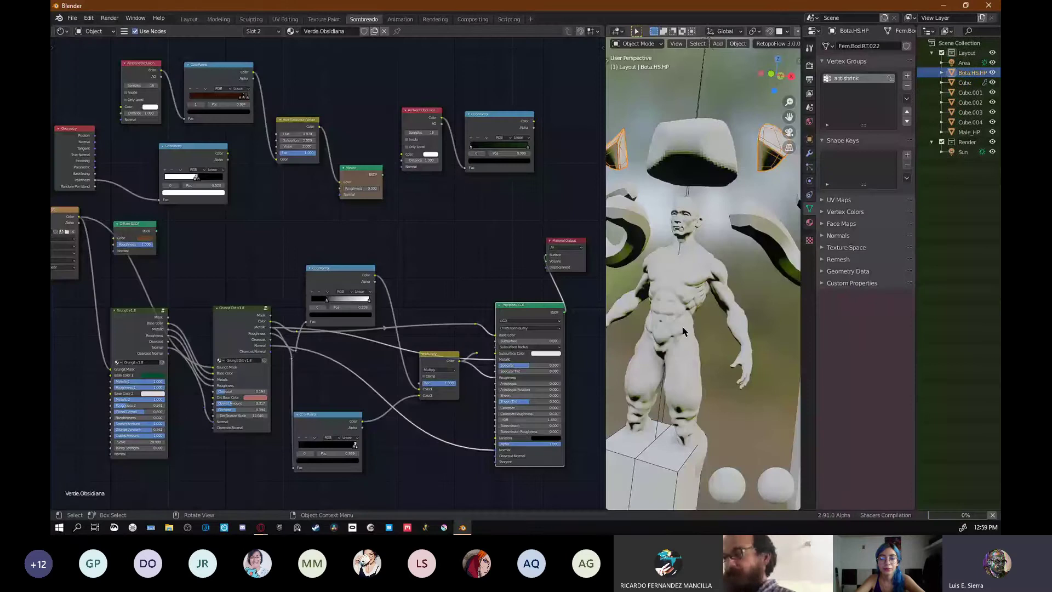
- Reopen the recent file Modularidad.blend in place of the default startup scene
{"action": "middle_click_drag", "start_coordinate": [683, 331], "coordinate": [692, 282]}
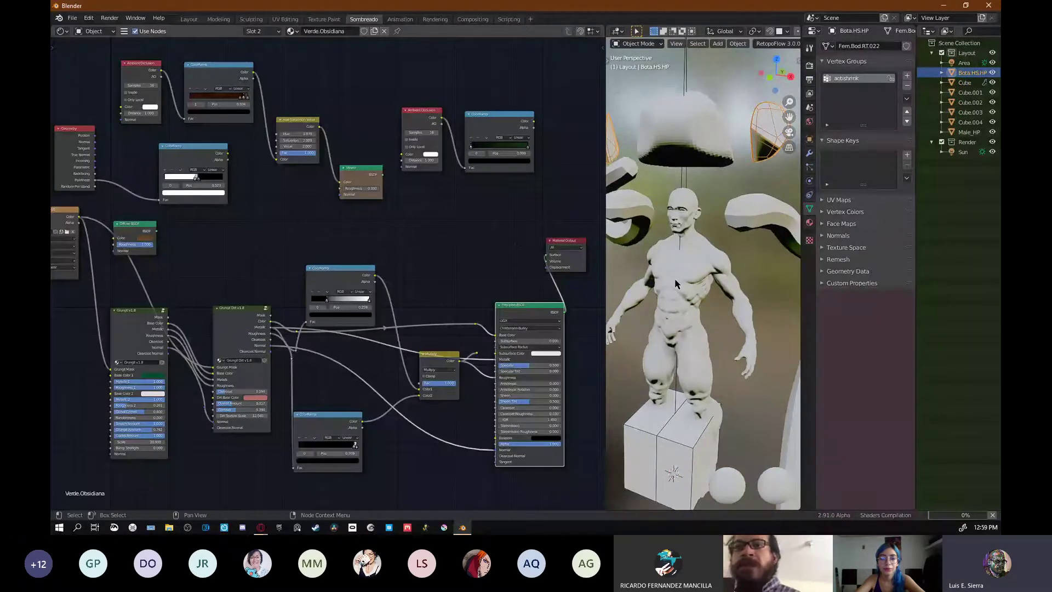
{"action": "left_click", "coordinate": [72, 18]}
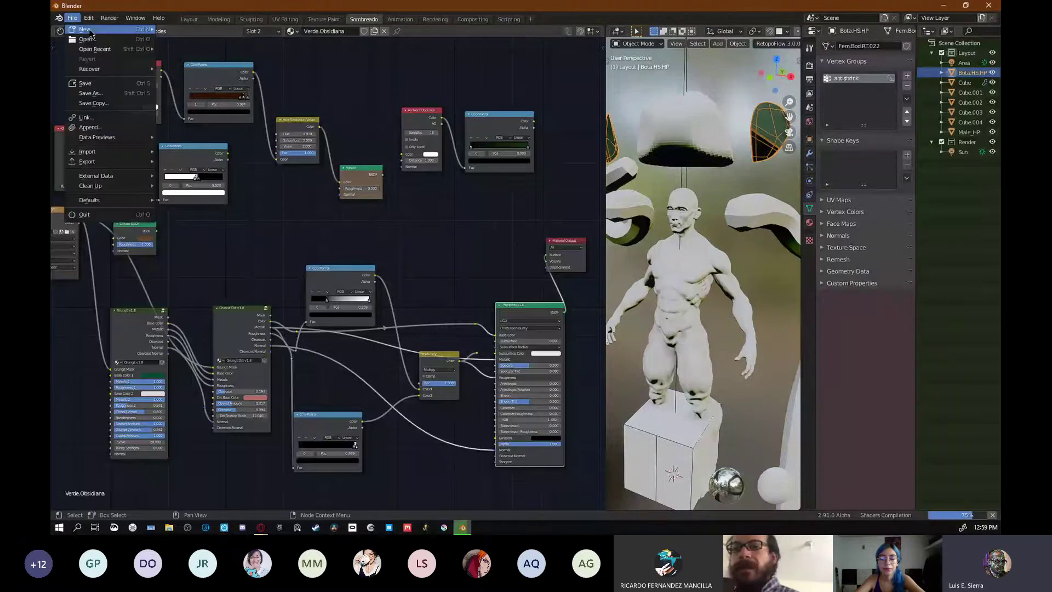
{"action": "mouse_move", "coordinate": [110, 48]}
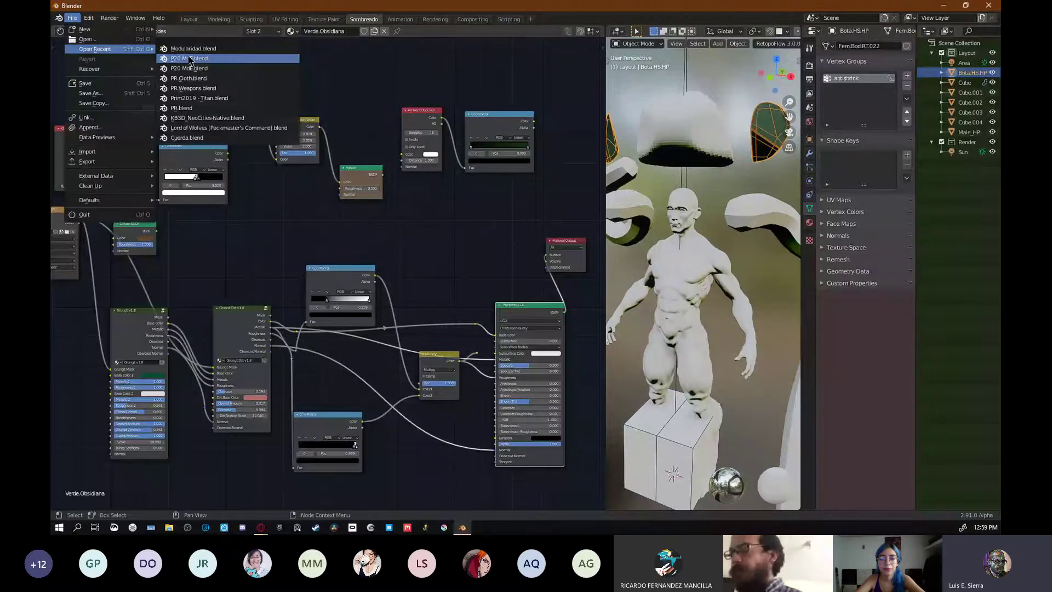
{"action": "left_click", "coordinate": [189, 49]}
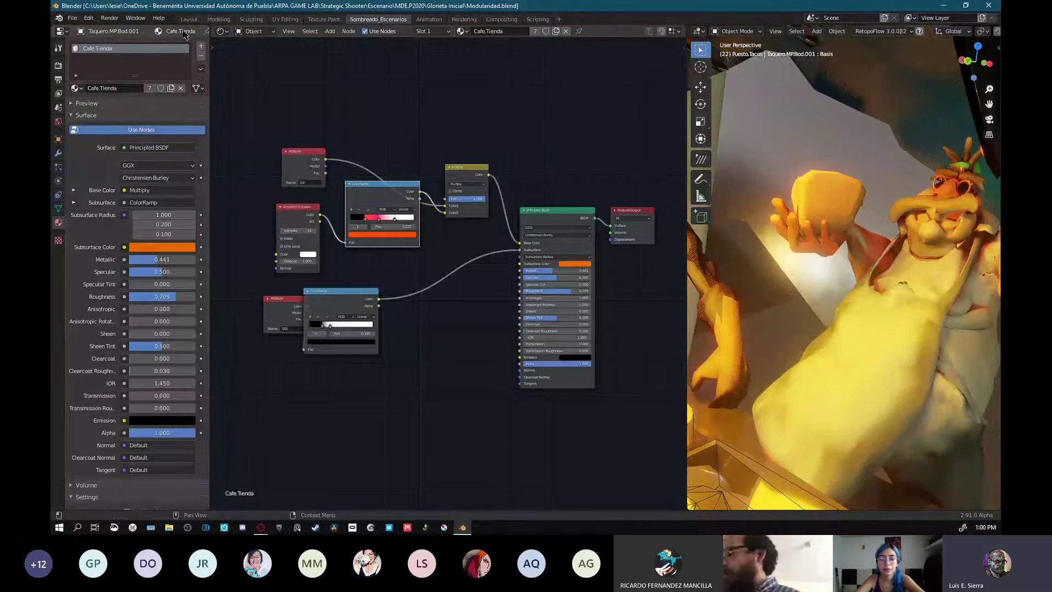
- Rearrange the Cafe.Tienda material nodes, moving the Multiply node up and the upper ColorRamp down to untangle their links
{"action": "left_click", "coordinate": [402, 93]}
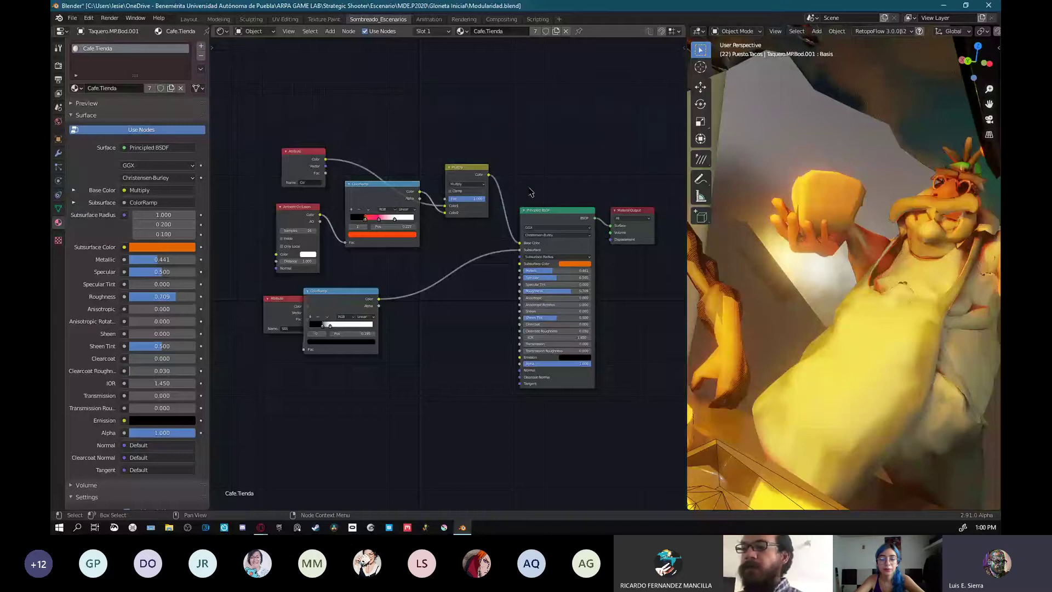
{"action": "middle_click_drag", "start_coordinate": [533, 193], "coordinate": [532, 206]}
{"action": "left_click_drag", "start_coordinate": [466, 180], "coordinate": [475, 152]}
{"action": "left_click_drag", "start_coordinate": [382, 197], "coordinate": [383, 216]}
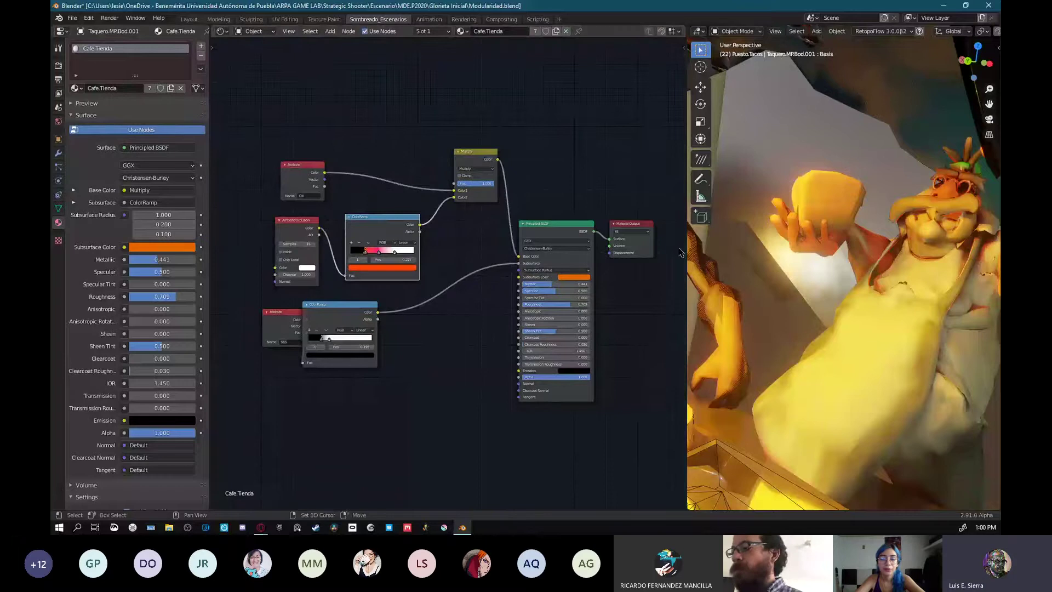
- Preview the Multiply node's output on the vendor through the emission viewer, followed by the upper ColorRamp's output
{"action": "middle_click_drag", "start_coordinate": [526, 234], "coordinate": [492, 232]}
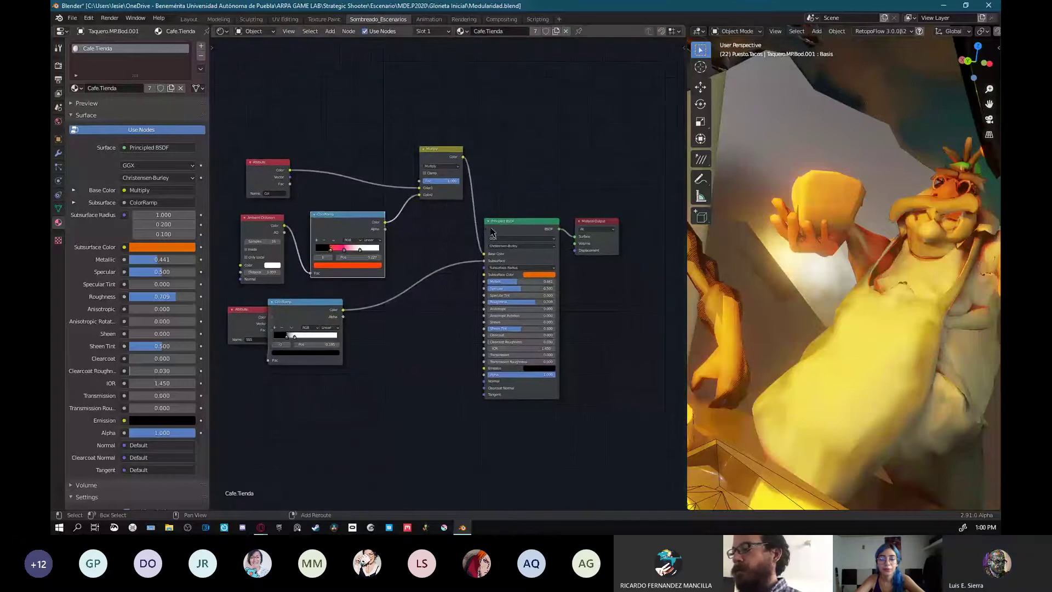
{"action": "left_click", "coordinate": [441, 175], "text": "ctrl+shift"}
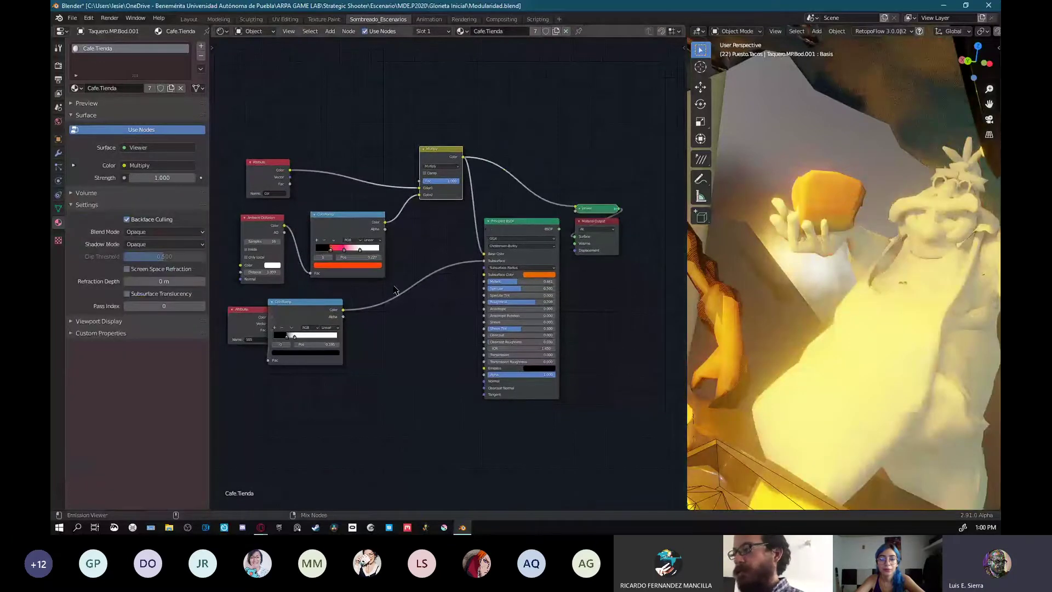
{"action": "middle_click_drag", "start_coordinate": [820, 267], "coordinate": [831, 265]}
{"action": "left_click", "coordinate": [347, 255], "text": "ctrl+shift"}
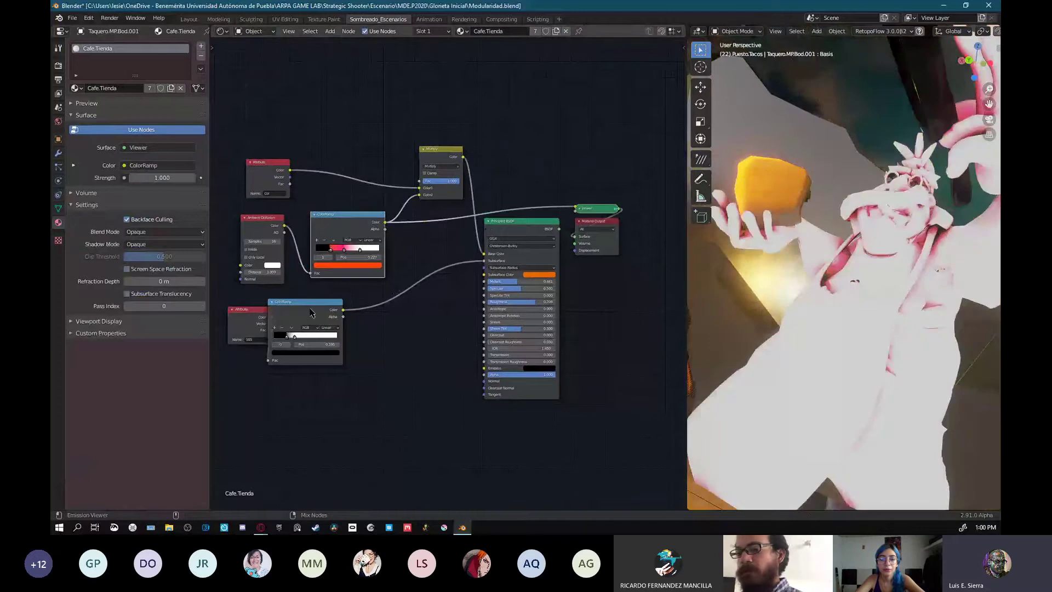
- Preview the outputs of both Color Ramp nodes, shift the lower ramp clear of its Attribute node, and restore the Principled BSDF output
{"action": "left_click", "coordinate": [310, 313], "text": "ctrl+shift"}
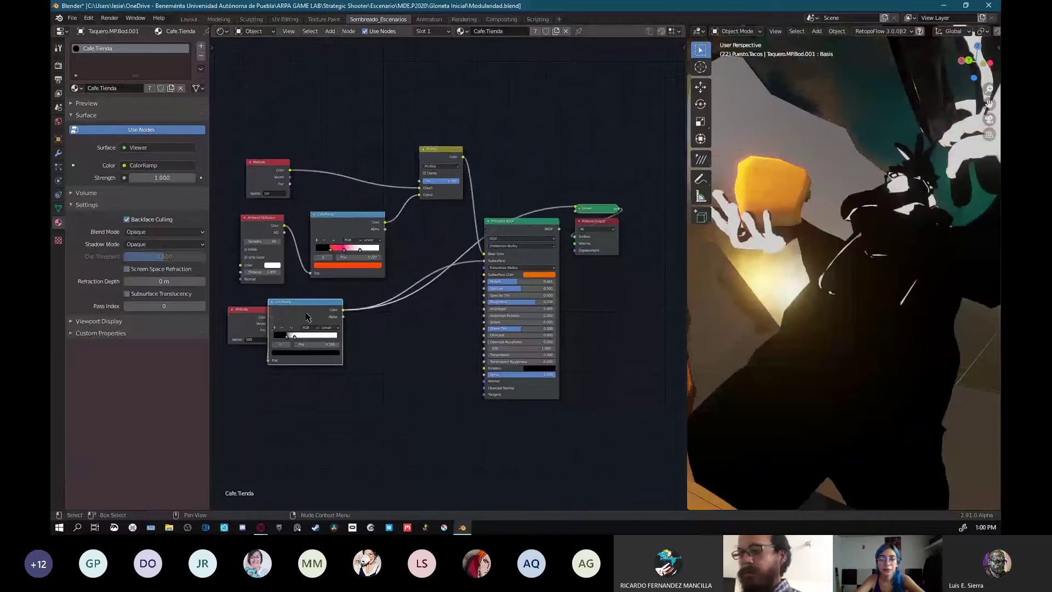
{"action": "left_click_drag", "start_coordinate": [306, 317], "coordinate": [336, 320]}
{"action": "left_click", "coordinate": [253, 322], "text": "ctrl+shift"}
{"action": "left_click", "coordinate": [310, 339], "text": "ctrl+shift"}
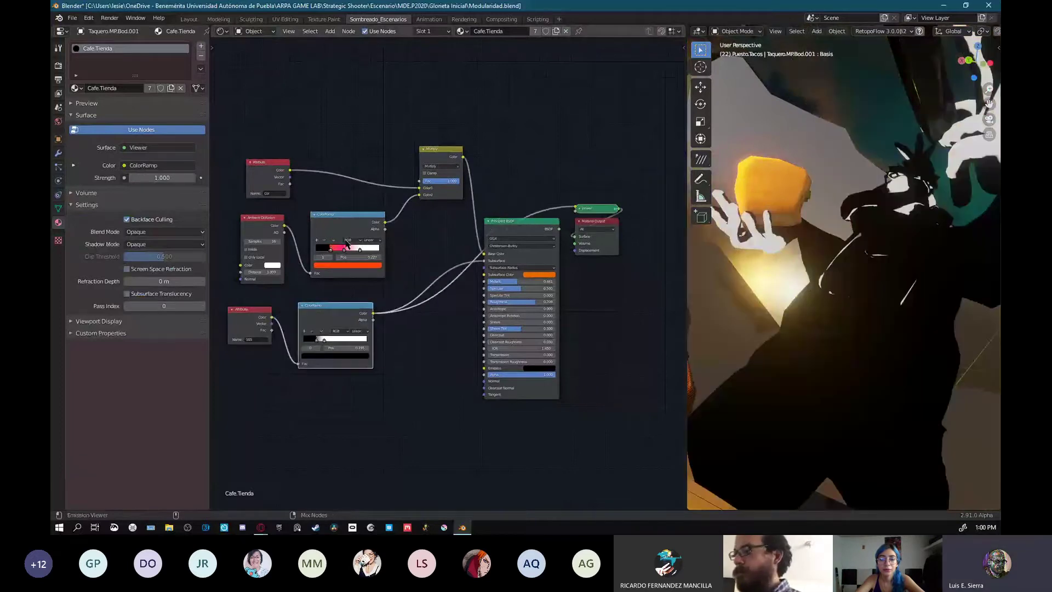
{"action": "left_click", "coordinate": [351, 220], "text": "ctrl+shift"}
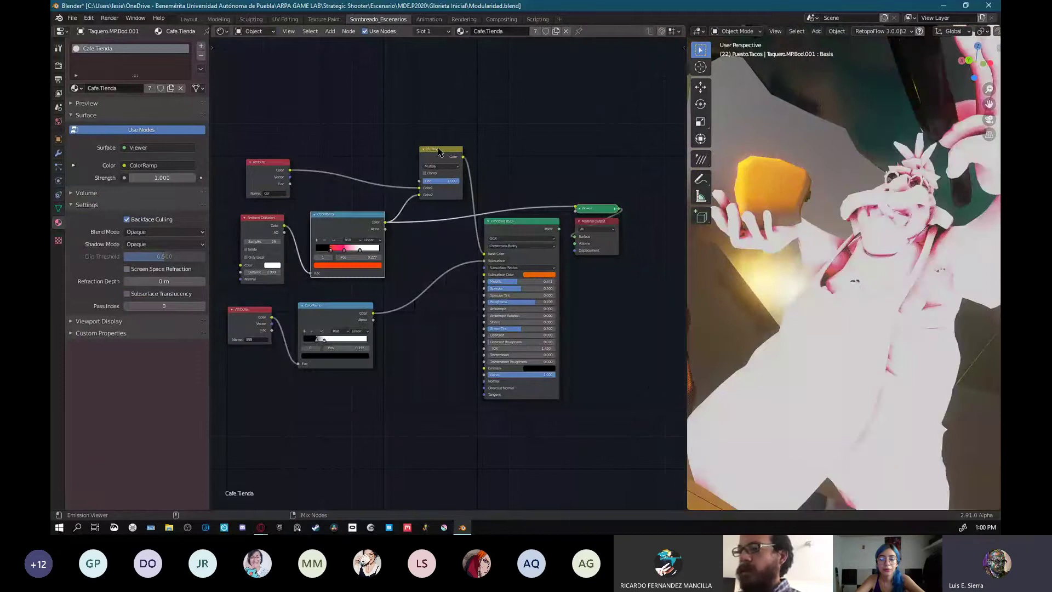
{"action": "left_click", "coordinate": [544, 226], "text": "ctrl+shift"}
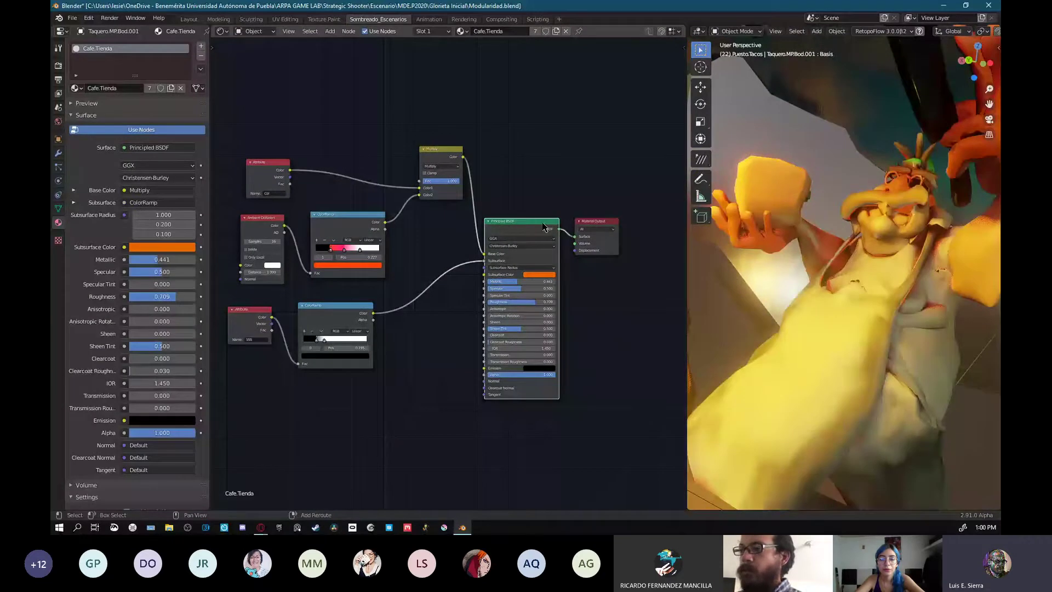
- Handwrite the annotations "CTRL+LMB" and "NODE WRANGLER" in the empty space above the Principled BSDF node
{"action": "middle_click_drag", "start_coordinate": [543, 226], "coordinate": [514, 226]}
{"action": "left_click_drag", "start_coordinate": [517, 124], "coordinate": [519, 139]}
{"action": "left_click_drag", "start_coordinate": [527, 119], "coordinate": [531, 137]}
{"action": "left_click_drag", "start_coordinate": [537, 121], "coordinate": [559, 123]}
{"action": "left_click_drag", "start_coordinate": [562, 114], "coordinate": [574, 110]}
{"action": "mouse_move", "coordinate": [584, 97]}
{"action": "left_mouse_down"}
{"action": "mouse_move", "coordinate": [594, 108]}
{"action": "mouse_move", "coordinate": [621, 87]}
{"action": "mouse_move", "coordinate": [606, 102]}
{"action": "left_mouse_up"}
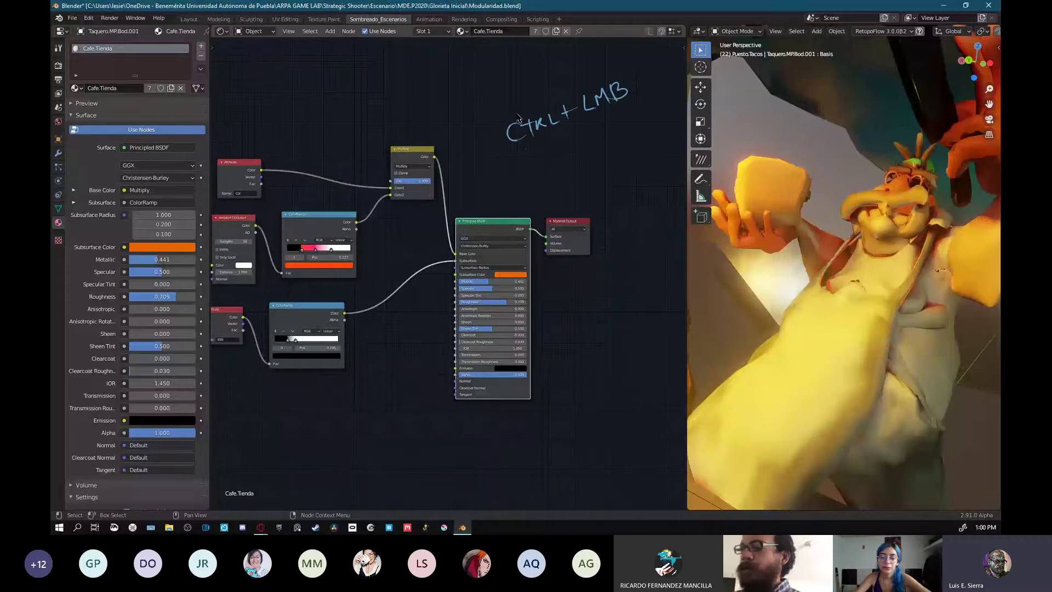
{"action": "mouse_move", "coordinate": [477, 191]}
{"action": "left_mouse_down"}
{"action": "mouse_move", "coordinate": [489, 171]}
{"action": "mouse_move", "coordinate": [573, 165]}
{"action": "mouse_move", "coordinate": [576, 147]}
{"action": "left_mouse_up"}
{"action": "mouse_move", "coordinate": [579, 152]}
{"action": "left_mouse_down"}
{"action": "mouse_move", "coordinate": [581, 165]}
{"action": "mouse_move", "coordinate": [605, 160]}
{"action": "mouse_move", "coordinate": [615, 144]}
{"action": "mouse_move", "coordinate": [663, 147]}
{"action": "left_mouse_up"}
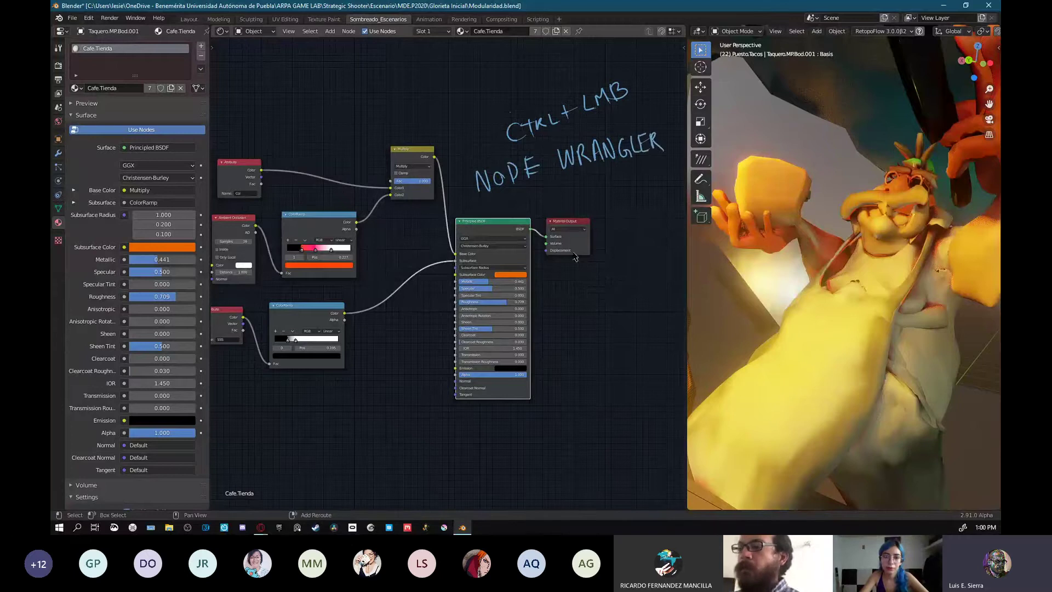
- Change the annotation layer's colour from blue to near white in the shader node editor
{"action": "middle_click_drag", "start_coordinate": [598, 213], "coordinate": [516, 215]}
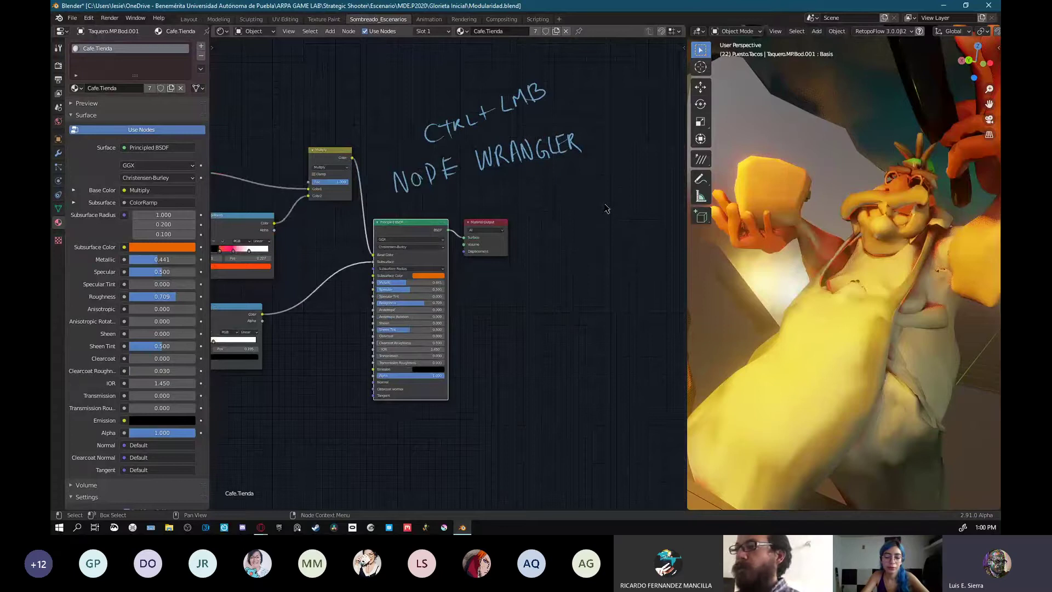
{"action": "key", "text": "n"}
{"action": "left_click", "coordinate": [680, 87]}
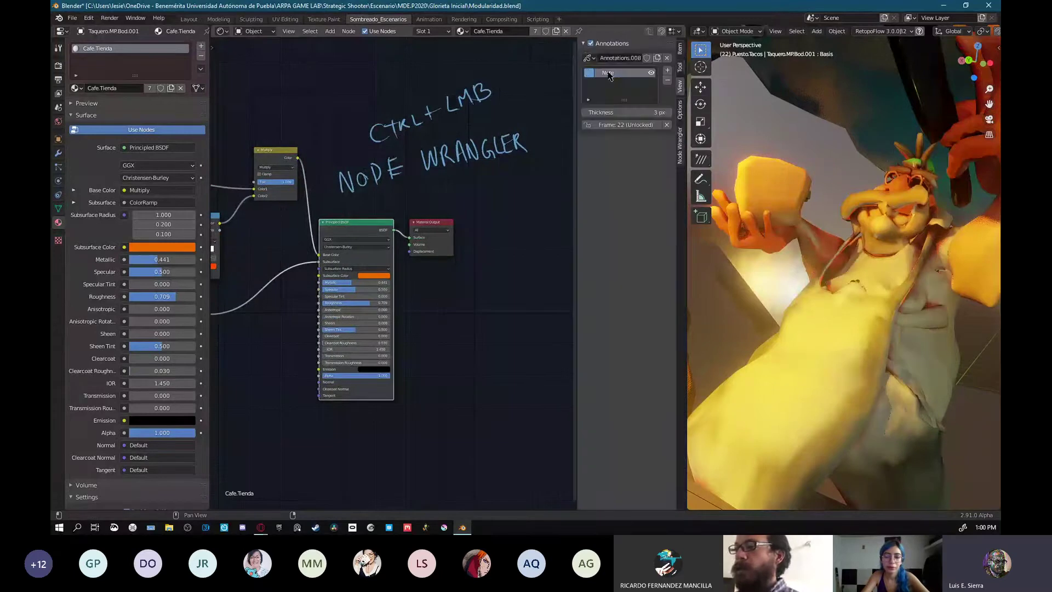
{"action": "left_click", "coordinate": [589, 72]}
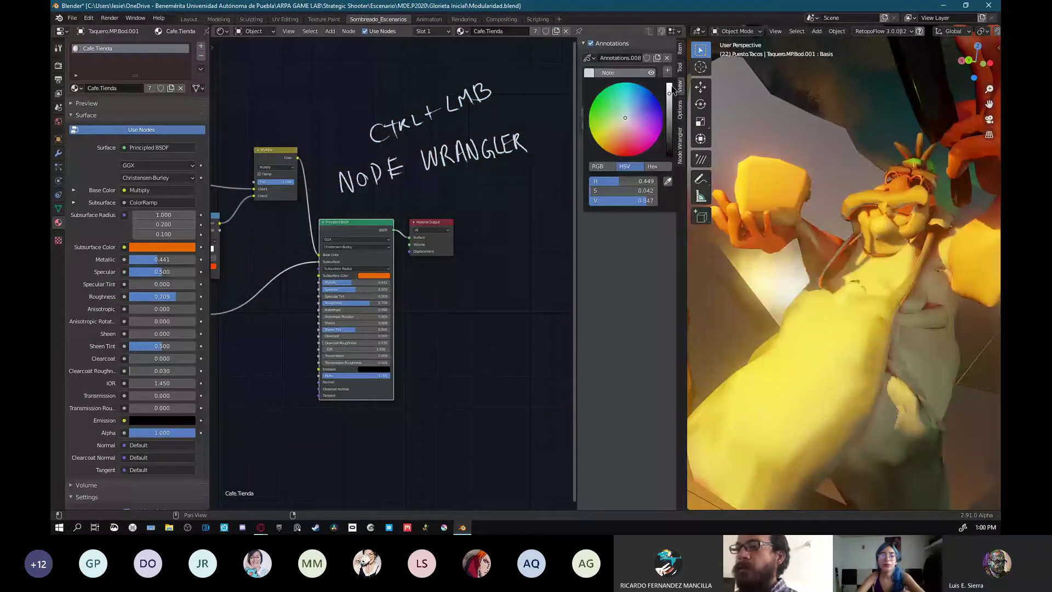
{"action": "key", "text": "n"}
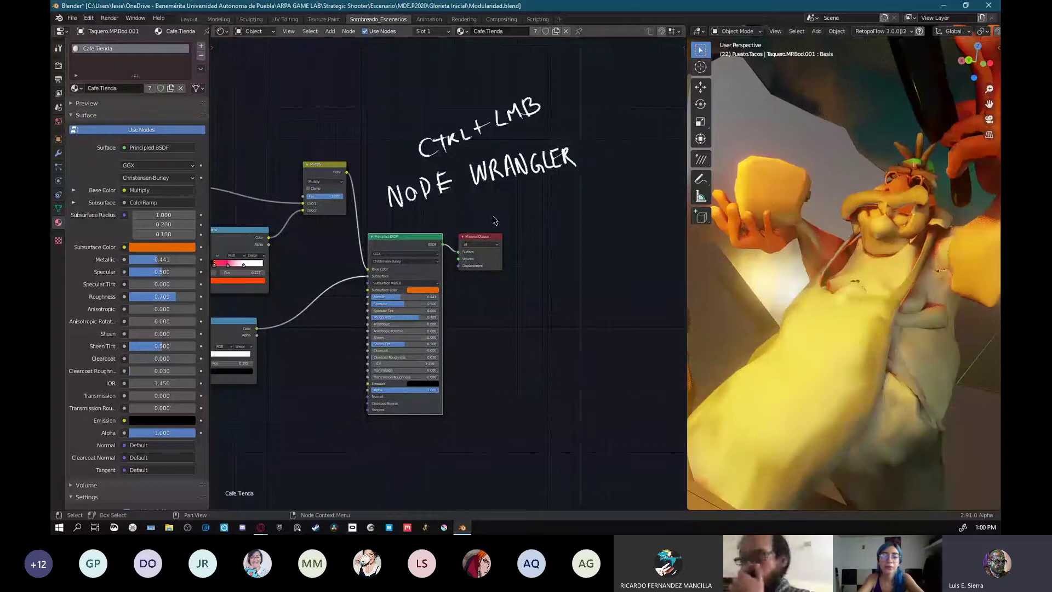
- Handwrite "Vertex Blending" on two lines in the empty area beyond the Material Output node
{"action": "mouse_move", "coordinate": [582, 271]}
{"action": "middle_mouse_down"}
{"action": "mouse_move", "coordinate": [559, 245]}
{"action": "mouse_move", "coordinate": [557, 253]}
{"action": "middle_mouse_up"}
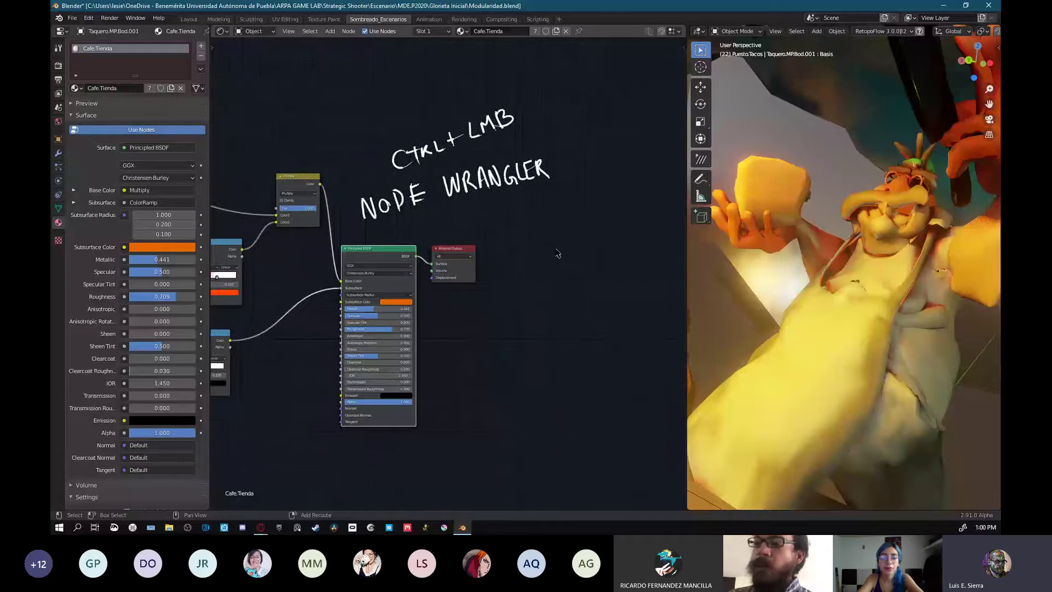
{"action": "middle_click_drag", "start_coordinate": [418, 212], "coordinate": [406, 219]}
{"action": "middle_click_drag", "start_coordinate": [593, 175], "coordinate": [572, 185]}
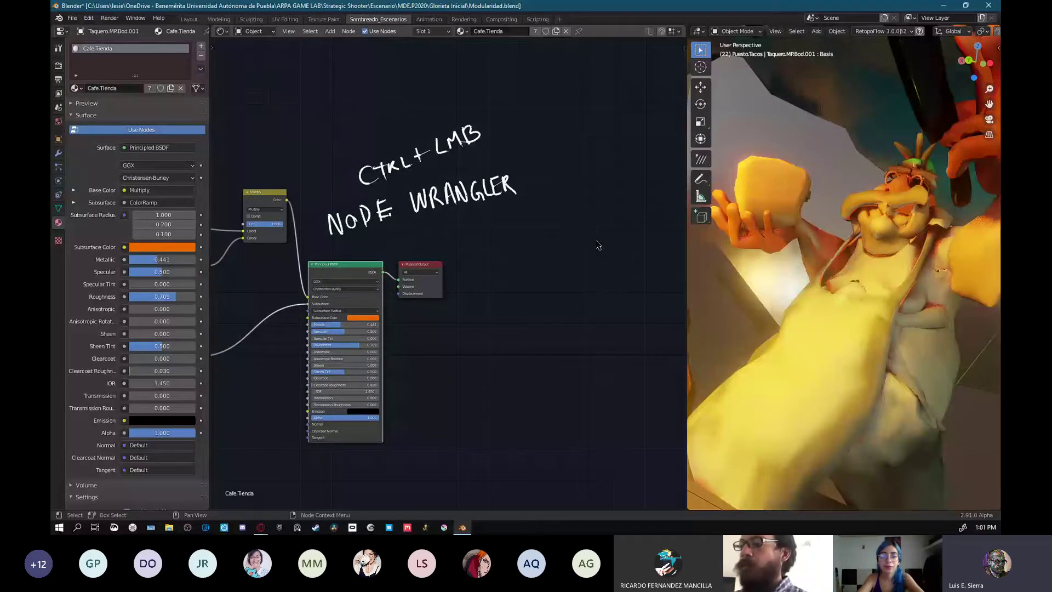
{"action": "left_click_drag", "start_coordinate": [591, 223], "coordinate": [602, 222]}
{"action": "left_click_drag", "start_coordinate": [604, 235], "coordinate": [621, 232]}
{"action": "left_click_drag", "start_coordinate": [625, 222], "coordinate": [631, 241]}
{"action": "left_click_drag", "start_coordinate": [634, 235], "coordinate": [654, 237]}
{"action": "left_click_drag", "start_coordinate": [585, 256], "coordinate": [582, 279]}
{"action": "mouse_move", "coordinate": [600, 253]}
{"action": "left_mouse_down"}
{"action": "mouse_move", "coordinate": [606, 248]}
{"action": "mouse_move", "coordinate": [599, 278]}
{"action": "left_mouse_up"}
{"action": "left_click_drag", "start_coordinate": [604, 272], "coordinate": [619, 278]}
{"action": "left_click_drag", "start_coordinate": [630, 251], "coordinate": [629, 277]}
{"action": "left_click_drag", "start_coordinate": [635, 265], "coordinate": [634, 276]}
{"action": "left_click_drag", "start_coordinate": [638, 267], "coordinate": [648, 277]}
{"action": "left_click_drag", "start_coordinate": [657, 267], "coordinate": [633, 292]}
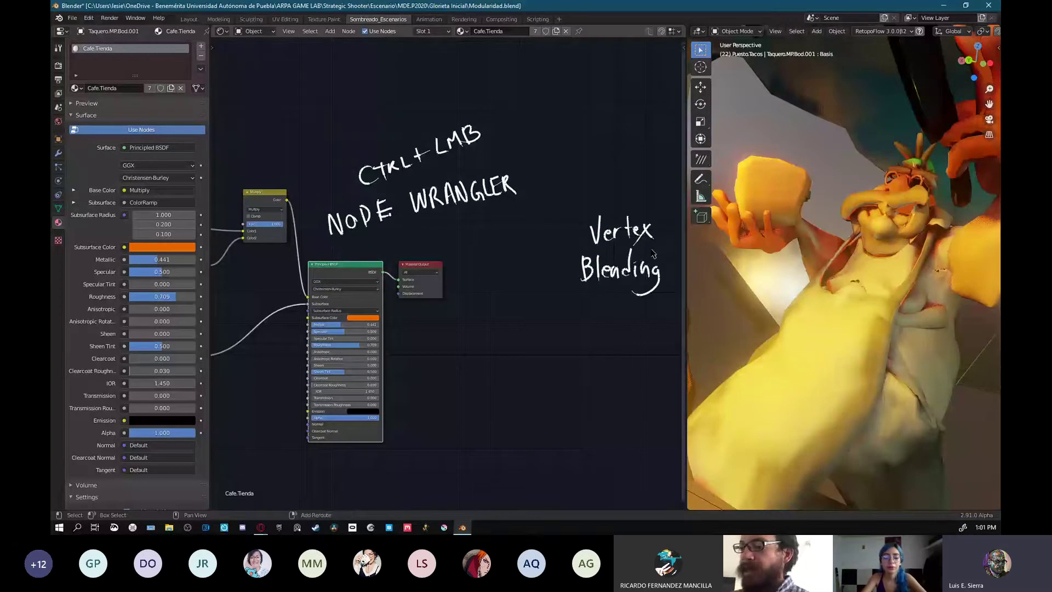
- Draw three bullet dots for a topic list and handwrite "Trim-Sheets" above the "Vertex Blending" note
{"action": "middle_click_drag", "start_coordinate": [653, 253], "coordinate": [617, 259]}
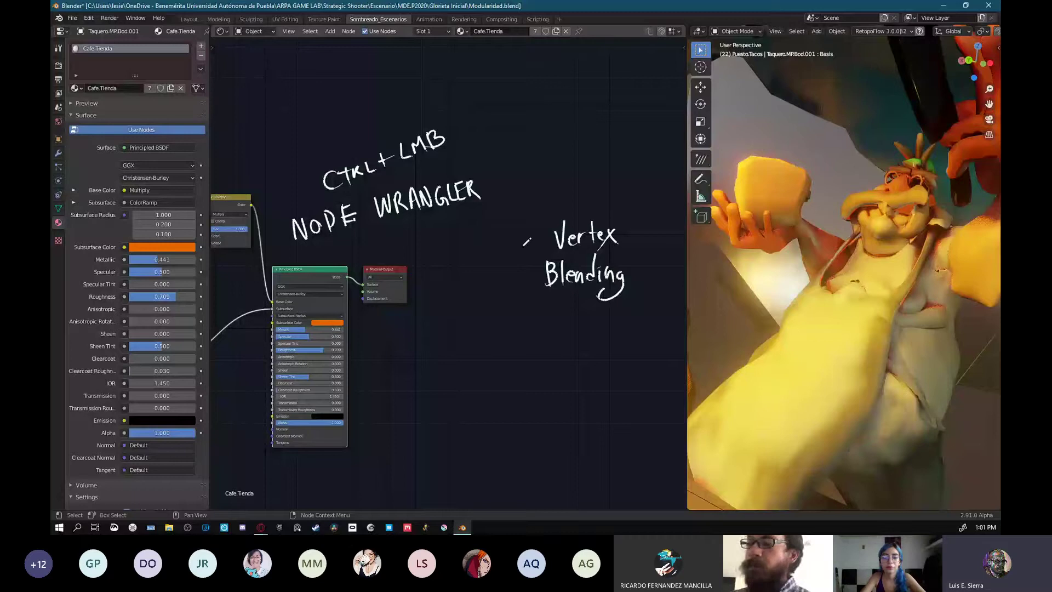
{"action": "middle_click_drag", "start_coordinate": [528, 170], "coordinate": [481, 178]}
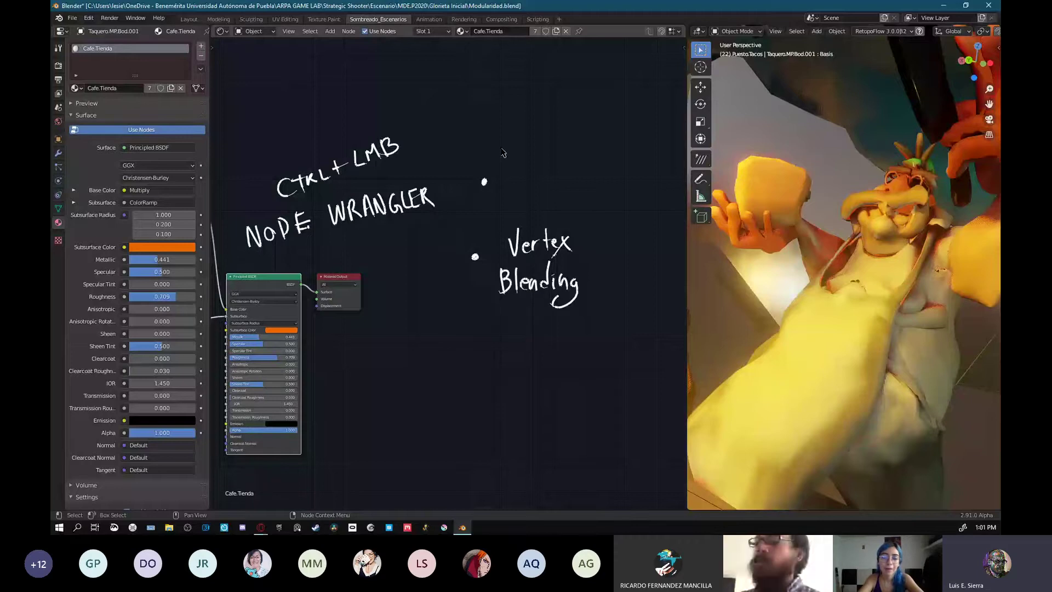
{"action": "left_click", "coordinate": [459, 358]}
{"action": "left_click_drag", "start_coordinate": [495, 149], "coordinate": [509, 146]}
{"action": "left_click_drag", "start_coordinate": [501, 147], "coordinate": [503, 171]}
{"action": "left_click_drag", "start_coordinate": [510, 156], "coordinate": [520, 155]}
{"action": "left_click_drag", "start_coordinate": [528, 163], "coordinate": [553, 161]}
{"action": "mouse_move", "coordinate": [571, 145]}
{"action": "left_mouse_down"}
{"action": "mouse_move", "coordinate": [579, 160]}
{"action": "mouse_move", "coordinate": [595, 144]}
{"action": "mouse_move", "coordinate": [590, 159]}
{"action": "left_mouse_up"}
{"action": "left_click_drag", "start_coordinate": [590, 154], "coordinate": [598, 158]}
{"action": "left_click_drag", "start_coordinate": [602, 135], "coordinate": [604, 159]}
{"action": "left_click_drag", "start_coordinate": [599, 145], "coordinate": [609, 145]}
{"action": "left_click_drag", "start_coordinate": [617, 145], "coordinate": [610, 159]}
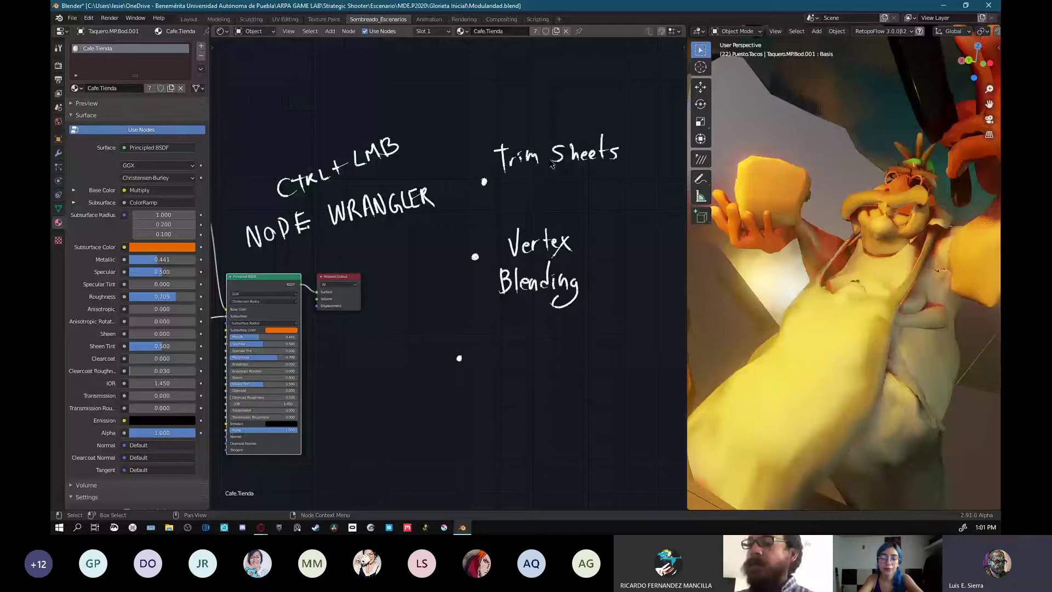
{"action": "left_click_drag", "start_coordinate": [545, 156], "coordinate": [533, 163]}
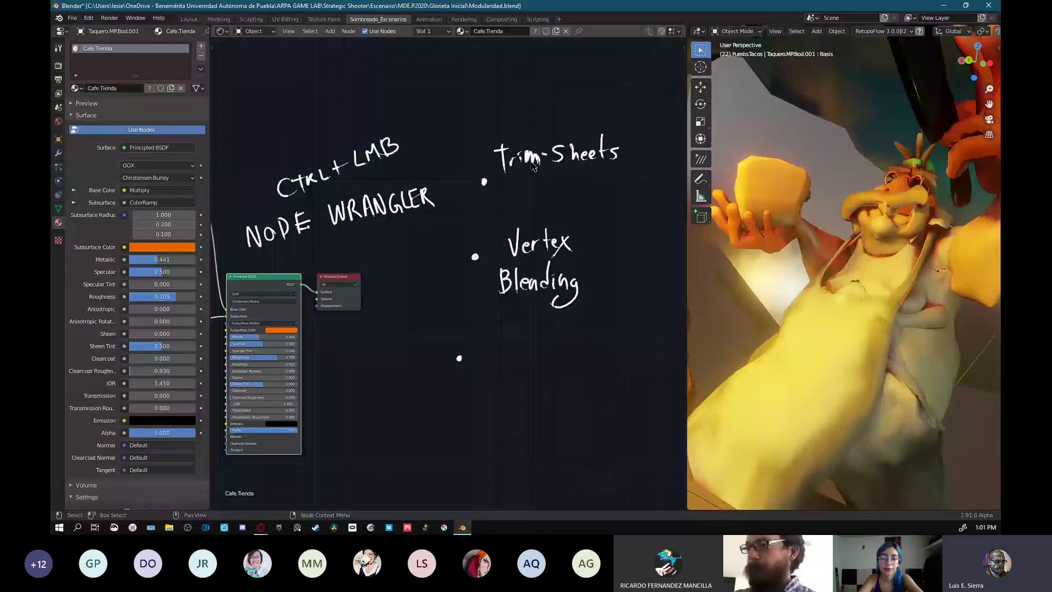
- Handwrite the heading "Poblado de Escenarios" above the "Trim-Sheets" entry
{"action": "middle_click_drag", "start_coordinate": [609, 120], "coordinate": [595, 126]}
{"action": "left_click_drag", "start_coordinate": [464, 96], "coordinate": [476, 84]}
{"action": "left_click_drag", "start_coordinate": [479, 75], "coordinate": [482, 88]}
{"action": "left_click_drag", "start_coordinate": [488, 72], "coordinate": [491, 86]}
{"action": "left_click_drag", "start_coordinate": [500, 78], "coordinate": [503, 83]}
{"action": "left_click_drag", "start_coordinate": [509, 68], "coordinate": [511, 84]}
{"action": "mouse_move", "coordinate": [519, 73]}
{"action": "left_mouse_down"}
{"action": "mouse_move", "coordinate": [526, 67]}
{"action": "mouse_move", "coordinate": [520, 74]}
{"action": "left_mouse_up"}
{"action": "left_click_drag", "start_coordinate": [539, 57], "coordinate": [540, 79]}
{"action": "left_click_drag", "start_coordinate": [545, 70], "coordinate": [551, 76]}
{"action": "left_click_drag", "start_coordinate": [570, 63], "coordinate": [579, 79]}
{"action": "left_click_drag", "start_coordinate": [569, 63], "coordinate": [579, 60]}
{"action": "left_click_drag", "start_coordinate": [570, 72], "coordinate": [577, 70]}
{"action": "left_click_drag", "start_coordinate": [586, 69], "coordinate": [582, 79]}
{"action": "left_click_drag", "start_coordinate": [595, 71], "coordinate": [597, 78]}
{"action": "left_click_drag", "start_coordinate": [599, 75], "coordinate": [605, 77]}
{"action": "left_click_drag", "start_coordinate": [608, 78], "coordinate": [617, 78]}
{"action": "left_click_drag", "start_coordinate": [627, 69], "coordinate": [629, 76]}
{"action": "left_click_drag", "start_coordinate": [632, 70], "coordinate": [640, 69]}
{"action": "left_click_drag", "start_coordinate": [644, 68], "coordinate": [644, 75]}
{"action": "left_click_drag", "start_coordinate": [653, 67], "coordinate": [656, 72]}
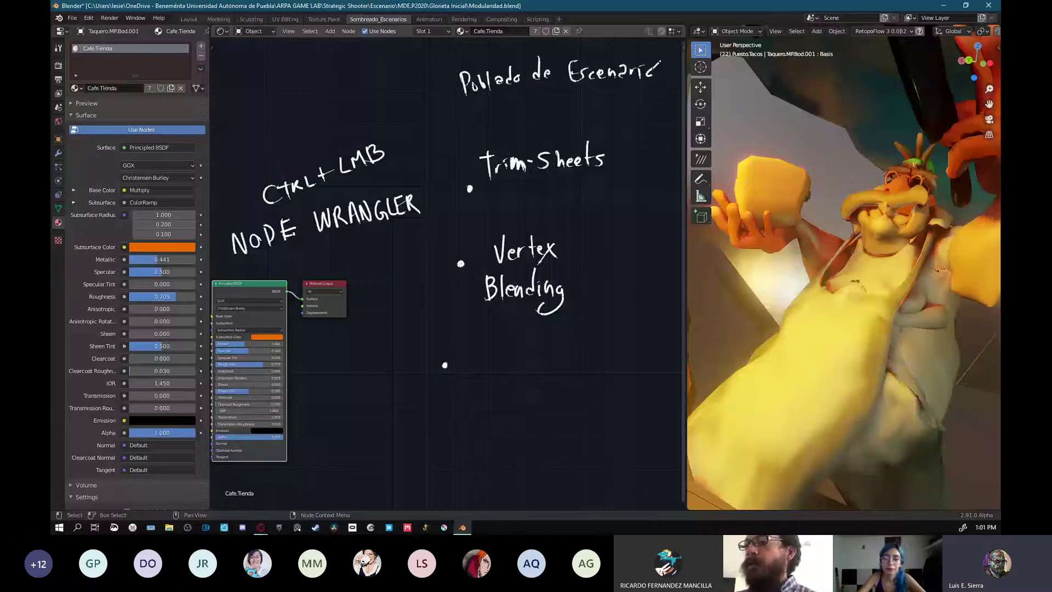
{"action": "mouse_move", "coordinate": [558, 74]}
{"action": "middle_mouse_down"}
{"action": "mouse_move", "coordinate": [523, 84]}
{"action": "mouse_move", "coordinate": [552, 92]}
{"action": "middle_mouse_up"}
{"action": "key", "text": "shift+d"}
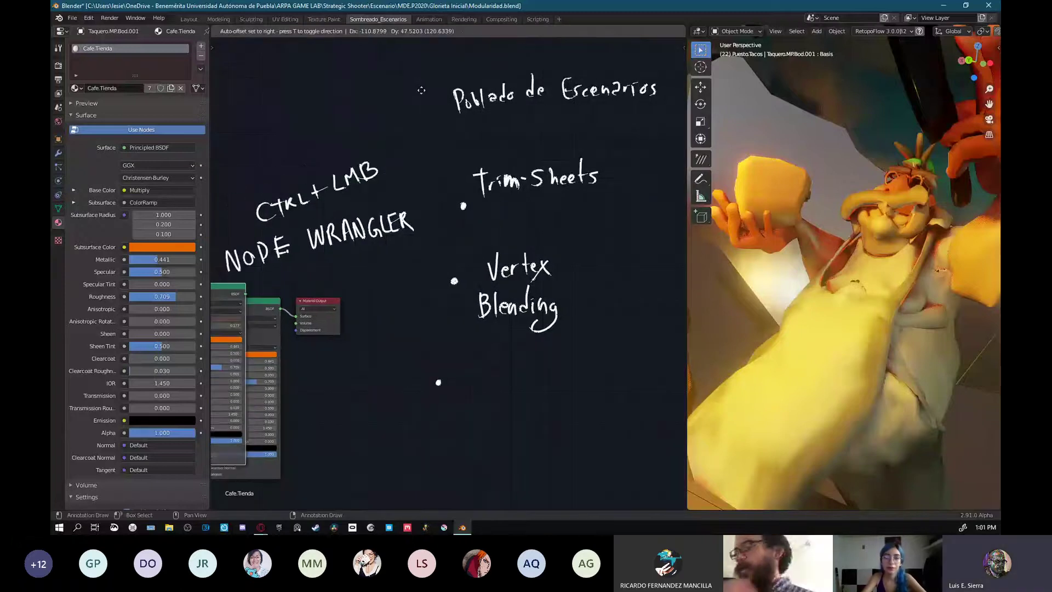
- Relaunch Blender and reopen the recent file Modularidad.blend
{"action": "left_click", "coordinate": [463, 528]}
{"action": "left_click", "coordinate": [463, 525]}
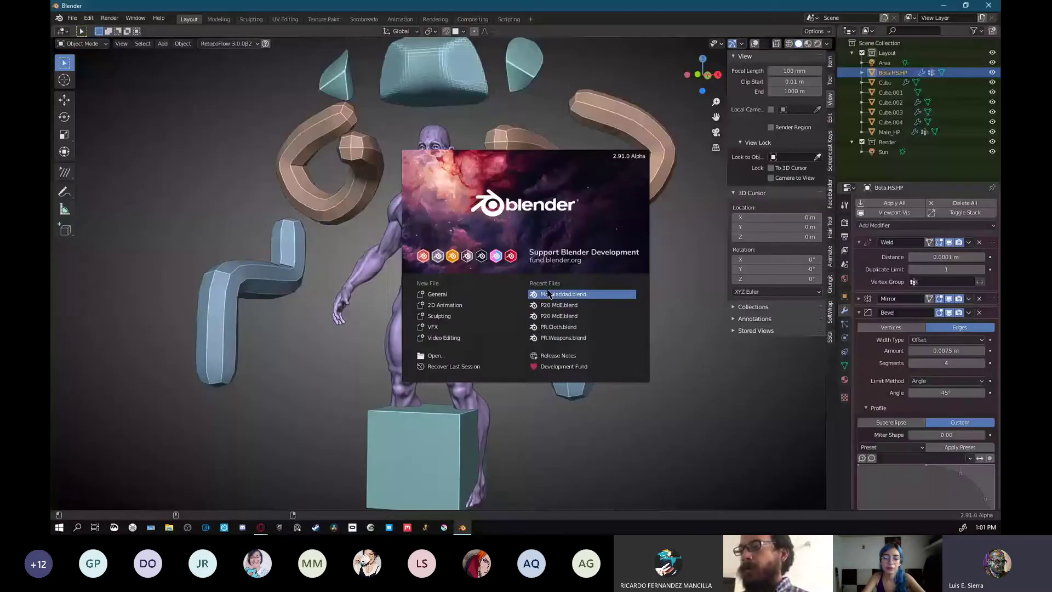
{"action": "left_click", "coordinate": [548, 295]}
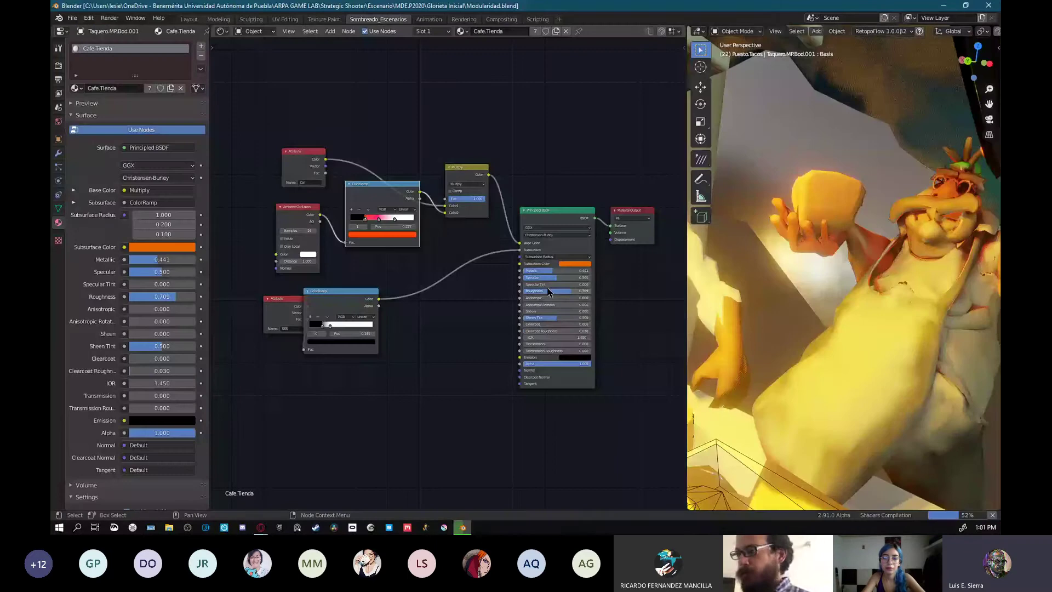
- Set the node editor's annotation layer to a near-white colour with a thickness of 4 px
{"action": "middle_click_drag", "start_coordinate": [548, 292], "coordinate": [329, 310]}
{"action": "key", "text": "n"}
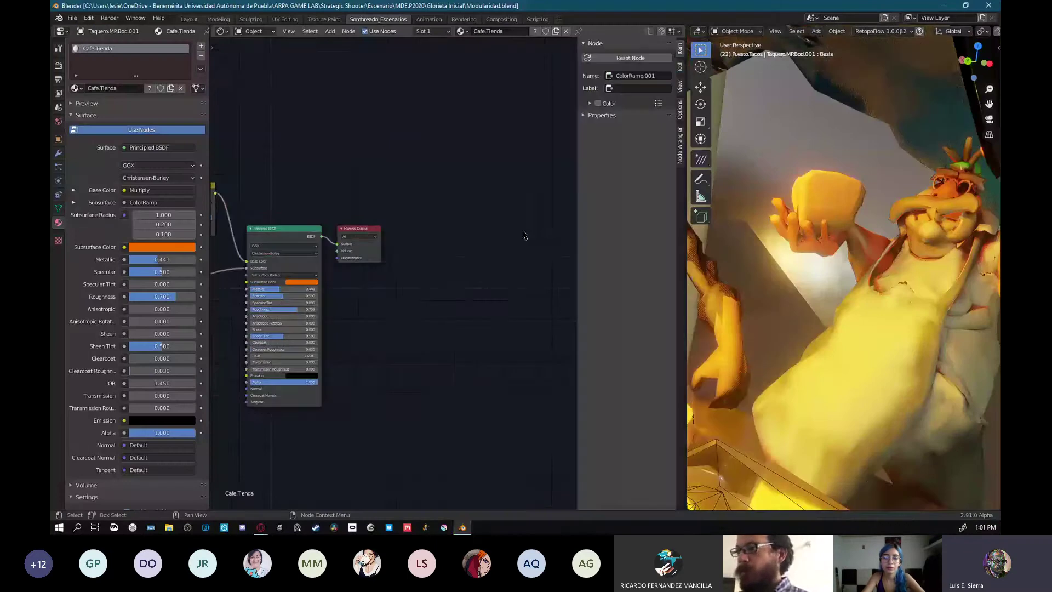
{"action": "left_click", "coordinate": [679, 86]}
{"action": "left_click", "coordinate": [627, 58]}
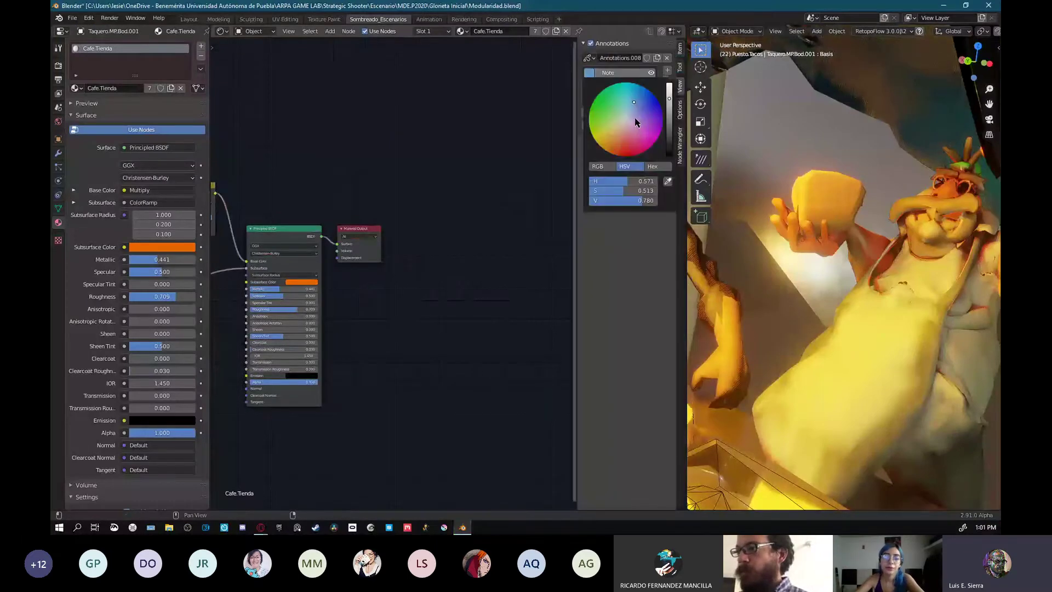
{"action": "left_click", "coordinate": [636, 122]}
{"action": "left_click", "coordinate": [638, 114]}
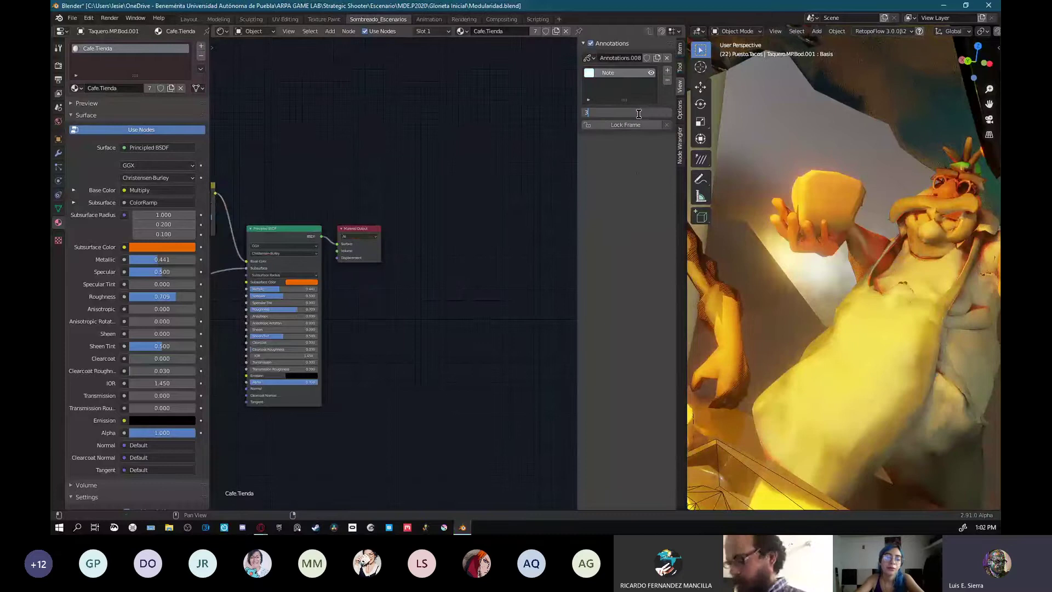
{"action": "type", "text": "4"}
{"action": "key", "text": "Return"}
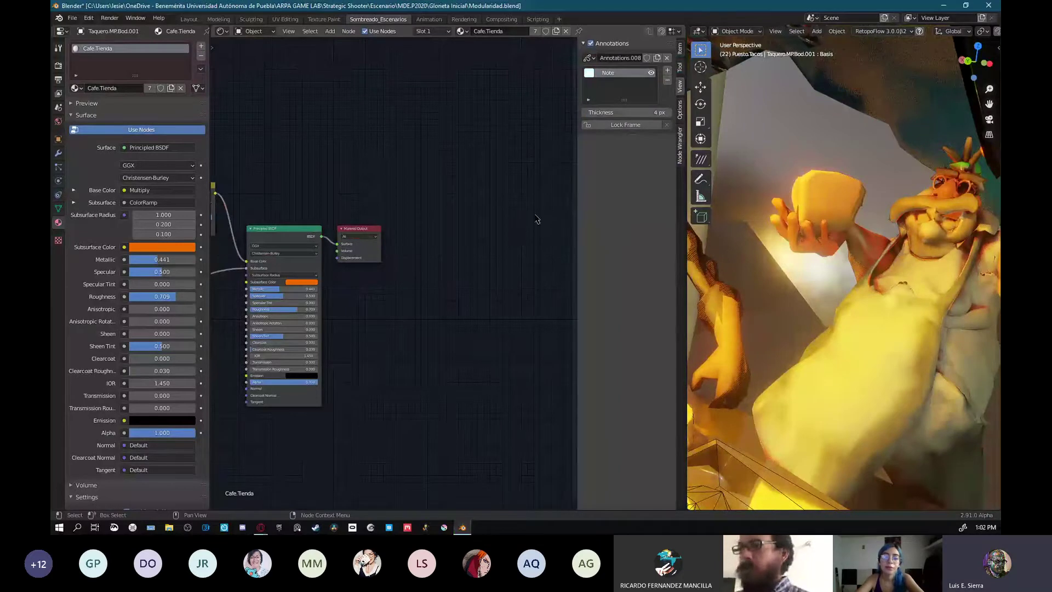
{"action": "key", "text": "n"}
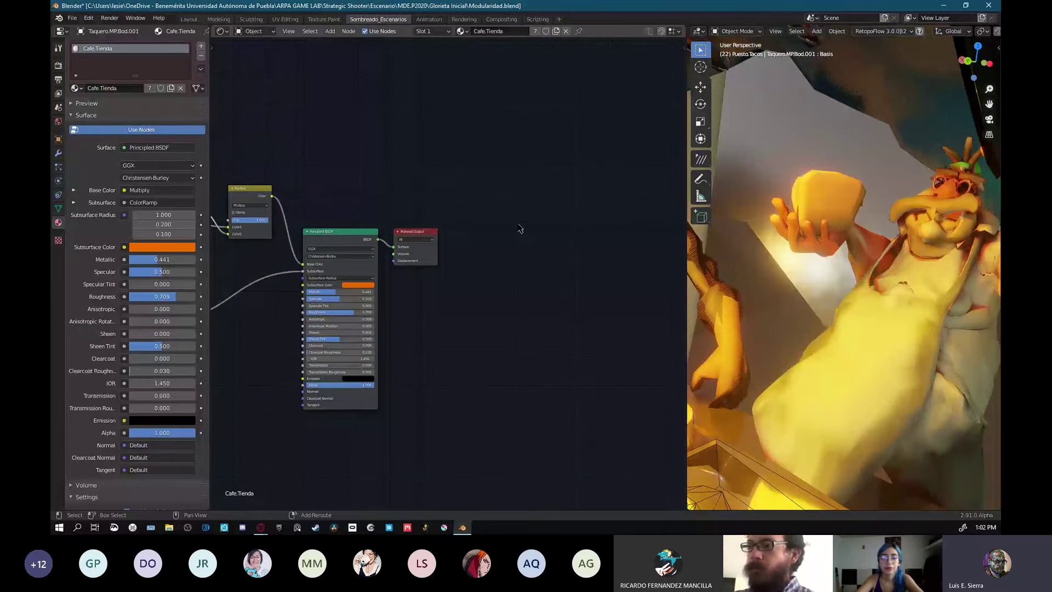
- Handwrite the heading "Escenarios:" in the empty space above the Material Output node
{"action": "middle_click_drag", "start_coordinate": [521, 231], "coordinate": [486, 253]}
{"action": "left_click_drag", "start_coordinate": [453, 95], "coordinate": [462, 118]}
{"action": "left_click_drag", "start_coordinate": [472, 105], "coordinate": [466, 117]}
{"action": "left_click_drag", "start_coordinate": [482, 106], "coordinate": [509, 116]}
{"action": "mouse_move", "coordinate": [518, 105]}
{"action": "left_mouse_down"}
{"action": "mouse_move", "coordinate": [521, 115]}
{"action": "mouse_move", "coordinate": [532, 103]}
{"action": "left_mouse_up"}
{"action": "mouse_move", "coordinate": [537, 102]}
{"action": "left_mouse_down"}
{"action": "mouse_move", "coordinate": [539, 116]}
{"action": "mouse_move", "coordinate": [552, 103]}
{"action": "mouse_move", "coordinate": [561, 111]}
{"action": "left_mouse_up"}
{"action": "left_click", "coordinate": [581, 100]}
{"action": "left_click", "coordinate": [583, 108]}
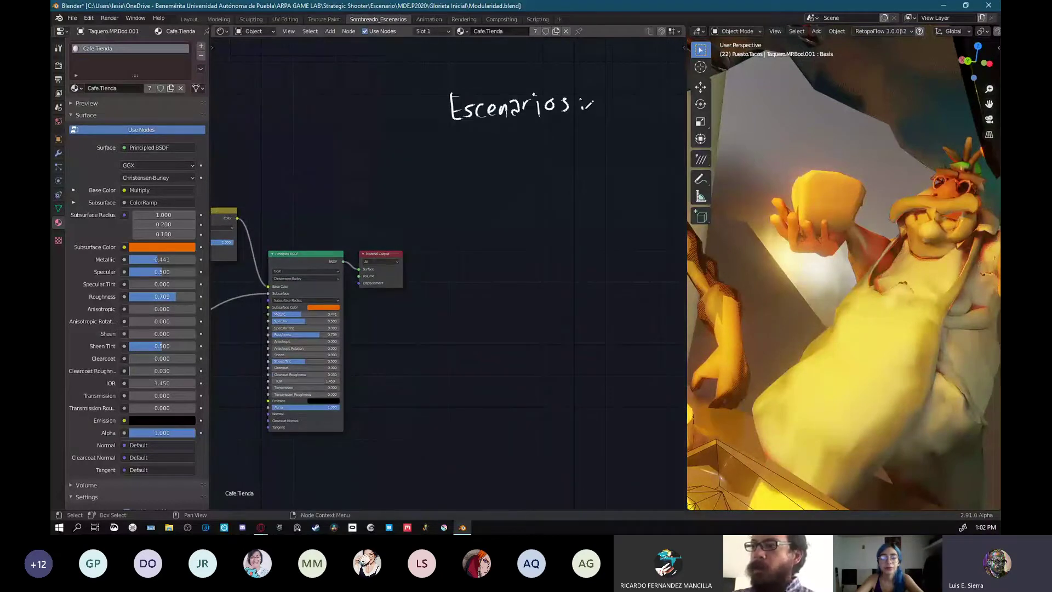
- Draw a two-column table outline with a header row below the "Escenarios:" heading
{"action": "middle_click_drag", "start_coordinate": [486, 165], "coordinate": [406, 160]}
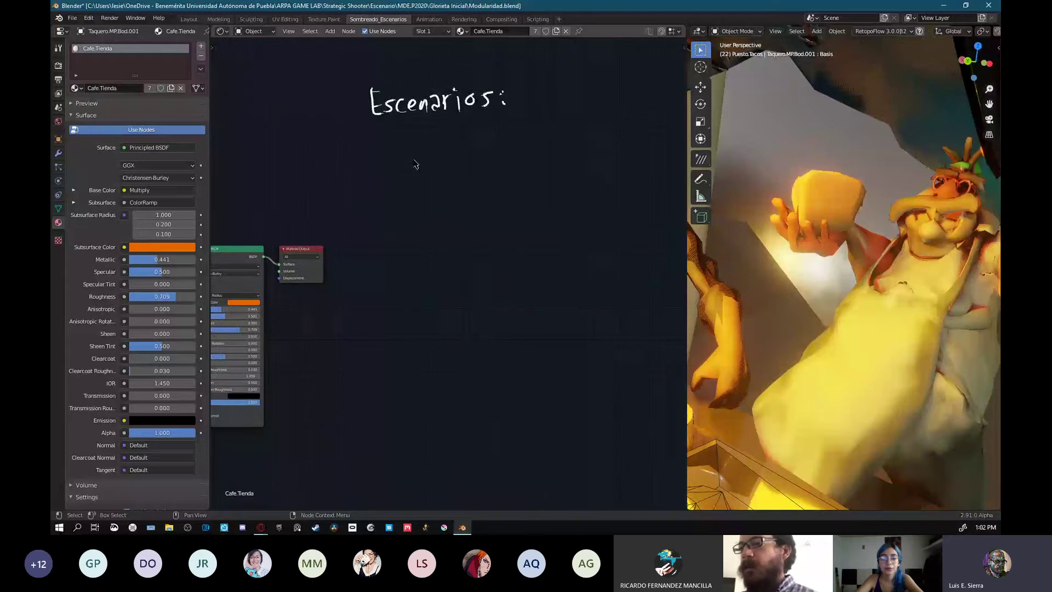
{"action": "mouse_move", "coordinate": [624, 141]}
{"action": "left_mouse_down"}
{"action": "mouse_move", "coordinate": [327, 138]}
{"action": "mouse_move", "coordinate": [631, 133]}
{"action": "left_mouse_up"}
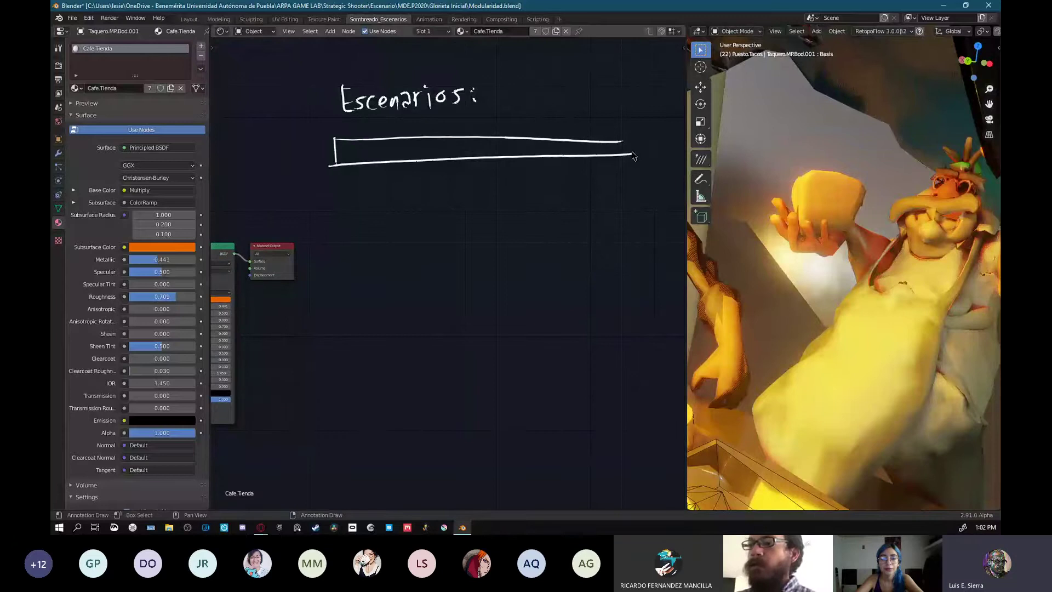
{"action": "mouse_move", "coordinate": [492, 133]}
{"action": "left_mouse_down"}
{"action": "mouse_move", "coordinate": [507, 300]}
{"action": "mouse_move", "coordinate": [498, 373]}
{"action": "left_mouse_up"}
{"action": "left_click_drag", "start_coordinate": [335, 135], "coordinate": [332, 383]}
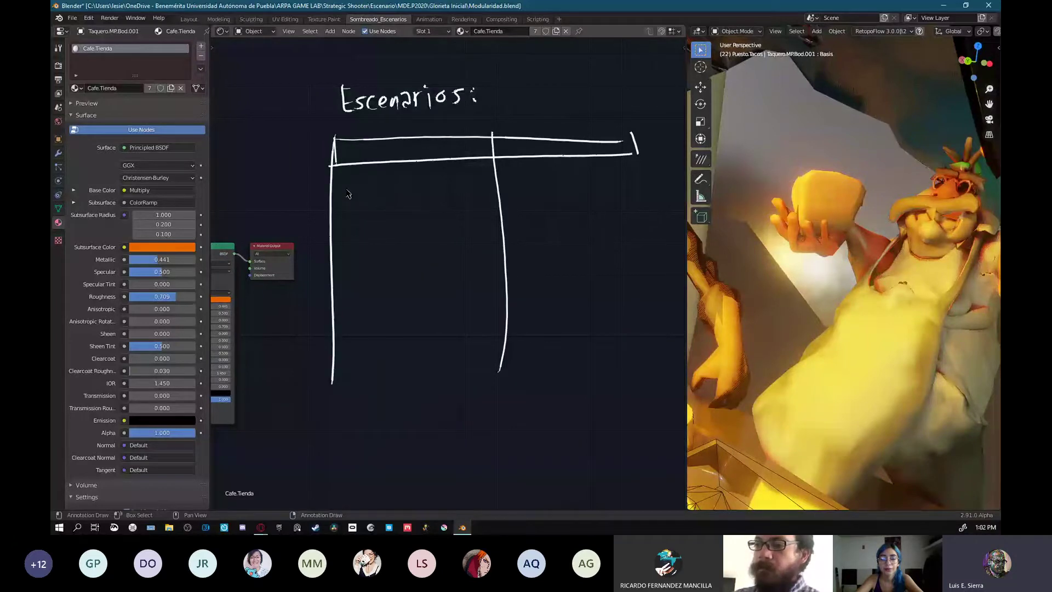
- Handwrite the bulleted entry "Malla Prototipo" in the first row of the table's first column
{"action": "left_click", "coordinate": [344, 185]}
{"action": "left_click_drag", "start_coordinate": [351, 192], "coordinate": [364, 191]}
{"action": "left_click_drag", "start_coordinate": [375, 180], "coordinate": [376, 193]}
{"action": "left_click_drag", "start_coordinate": [382, 174], "coordinate": [380, 194]}
{"action": "left_click_drag", "start_coordinate": [388, 173], "coordinate": [386, 194]}
{"action": "left_click_drag", "start_coordinate": [392, 183], "coordinate": [411, 192]}
{"action": "left_click_drag", "start_coordinate": [411, 178], "coordinate": [413, 185]}
{"action": "left_click_drag", "start_coordinate": [420, 183], "coordinate": [426, 183]}
{"action": "left_click_drag", "start_coordinate": [429, 182], "coordinate": [430, 183]}
{"action": "left_click_drag", "start_coordinate": [436, 175], "coordinate": [437, 190]}
{"action": "left_click_drag", "start_coordinate": [433, 182], "coordinate": [442, 180]}
{"action": "left_click_drag", "start_coordinate": [444, 183], "coordinate": [460, 189]}
{"action": "left_click_drag", "start_coordinate": [453, 180], "coordinate": [463, 179]}
{"action": "left_click_drag", "start_coordinate": [468, 181], "coordinate": [469, 189]}
{"action": "left_click", "coordinate": [469, 174]}
{"action": "left_click_drag", "start_coordinate": [472, 180], "coordinate": [479, 187]}
{"action": "left_click_drag", "start_coordinate": [484, 180], "coordinate": [486, 188]}
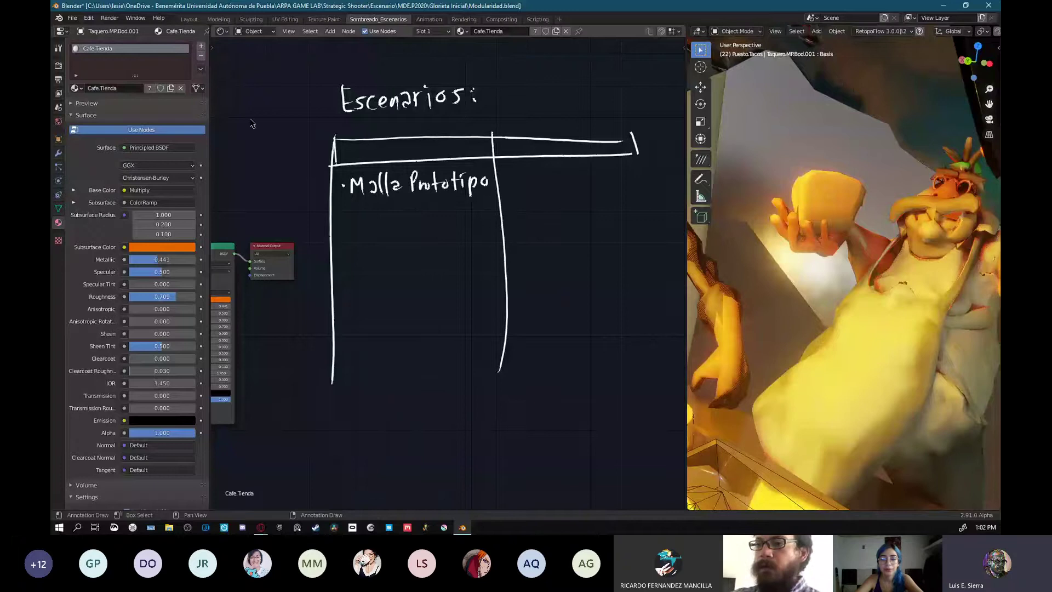
- Handwrite "Navegación" diagonally beside the "Escenarios:" heading and underline it
{"action": "left_click_drag", "start_coordinate": [225, 149], "coordinate": [239, 127]}
{"action": "left_click_drag", "start_coordinate": [244, 129], "coordinate": [253, 124]}
{"action": "left_click_drag", "start_coordinate": [255, 125], "coordinate": [261, 122]}
{"action": "left_click_drag", "start_coordinate": [267, 112], "coordinate": [263, 128]}
{"action": "left_click_drag", "start_coordinate": [274, 101], "coordinate": [282, 106]}
{"action": "left_click_drag", "start_coordinate": [287, 92], "coordinate": [291, 101]}
{"action": "left_click_drag", "start_coordinate": [294, 94], "coordinate": [306, 86]}
{"action": "left_click_drag", "start_coordinate": [310, 83], "coordinate": [316, 74]}
{"action": "left_click_drag", "start_coordinate": [307, 72], "coordinate": [310, 69]}
{"action": "left_click_drag", "start_coordinate": [234, 161], "coordinate": [331, 78]}
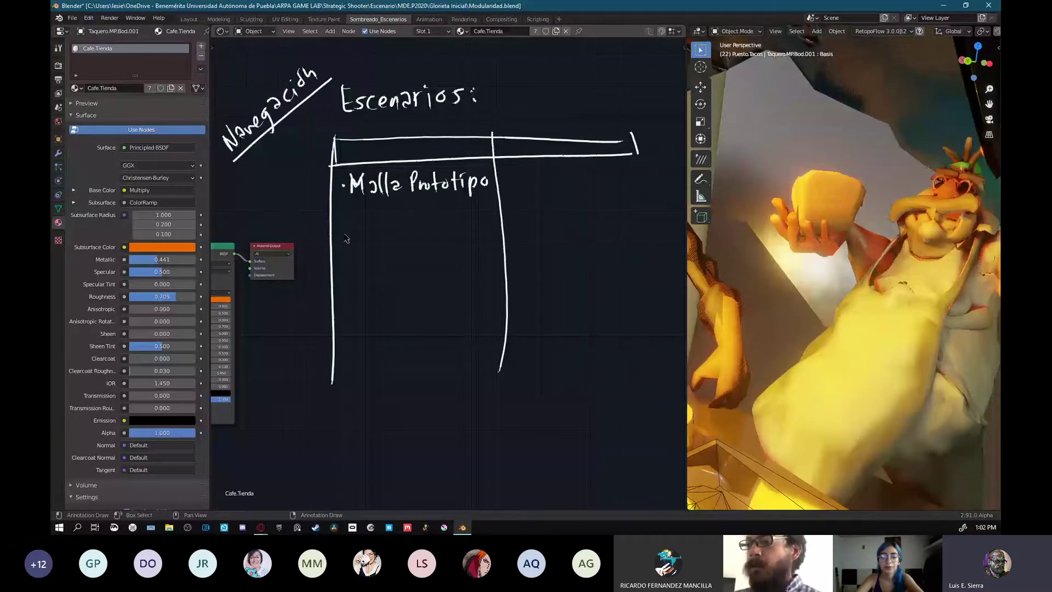
- Start a second bullet reading "Fundament" in the first column, then erase its text along with "Malla Prototipo"
{"action": "left_click", "coordinate": [346, 265]}
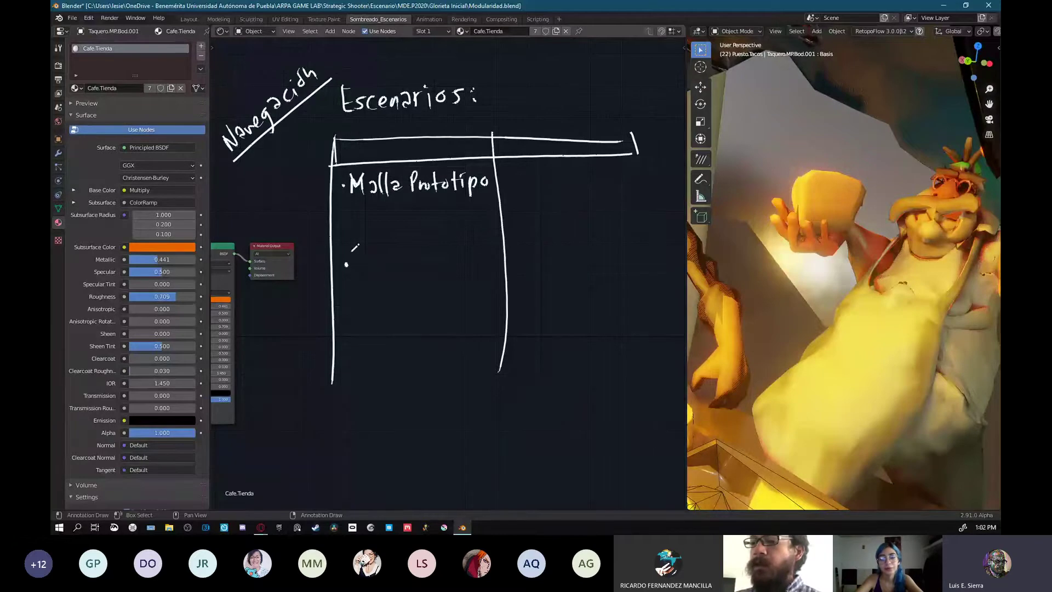
{"action": "mouse_move", "coordinate": [353, 250]}
{"action": "left_mouse_down"}
{"action": "mouse_move", "coordinate": [407, 264]}
{"action": "mouse_move", "coordinate": [446, 253]}
{"action": "left_mouse_up"}
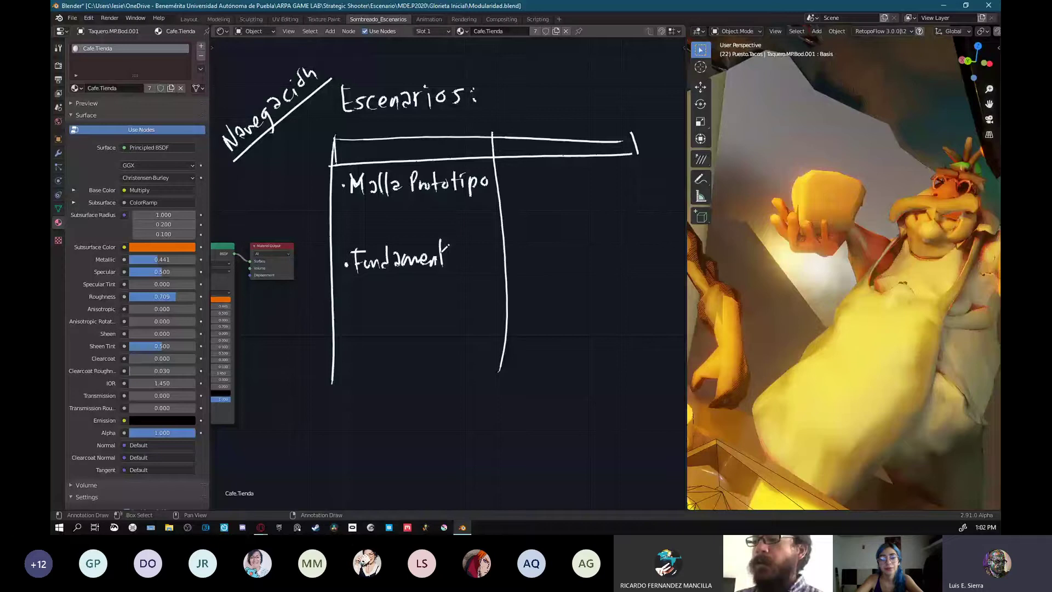
{"action": "right_click_drag", "start_coordinate": [448, 245], "coordinate": [361, 185]}
{"action": "left_click_drag", "start_coordinate": [363, 182], "coordinate": [417, 247], "text": "ctrl"}
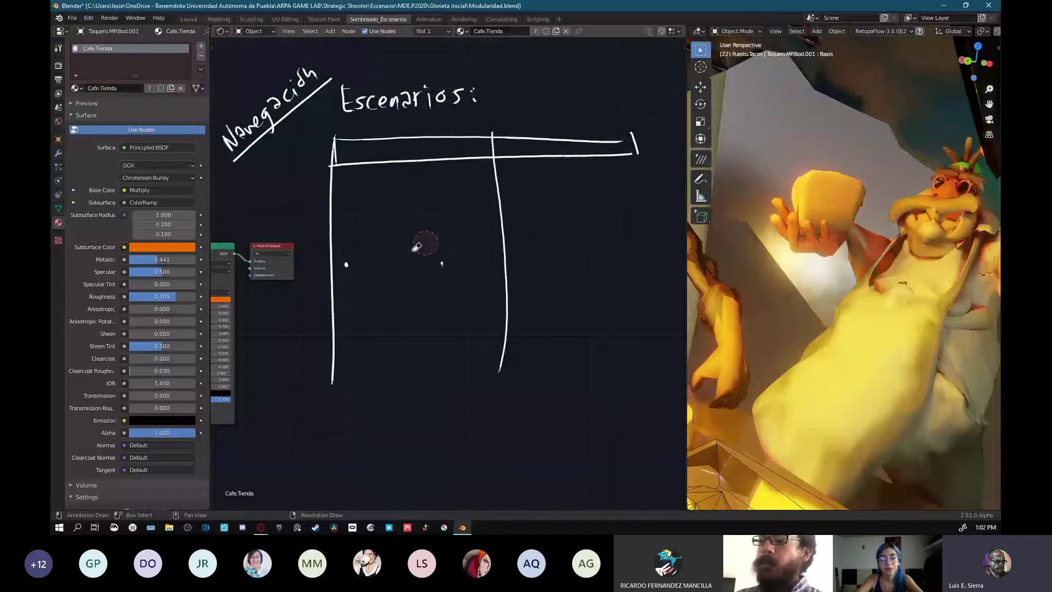
{"action": "right_click_drag", "start_coordinate": [416, 247], "coordinate": [442, 264]}
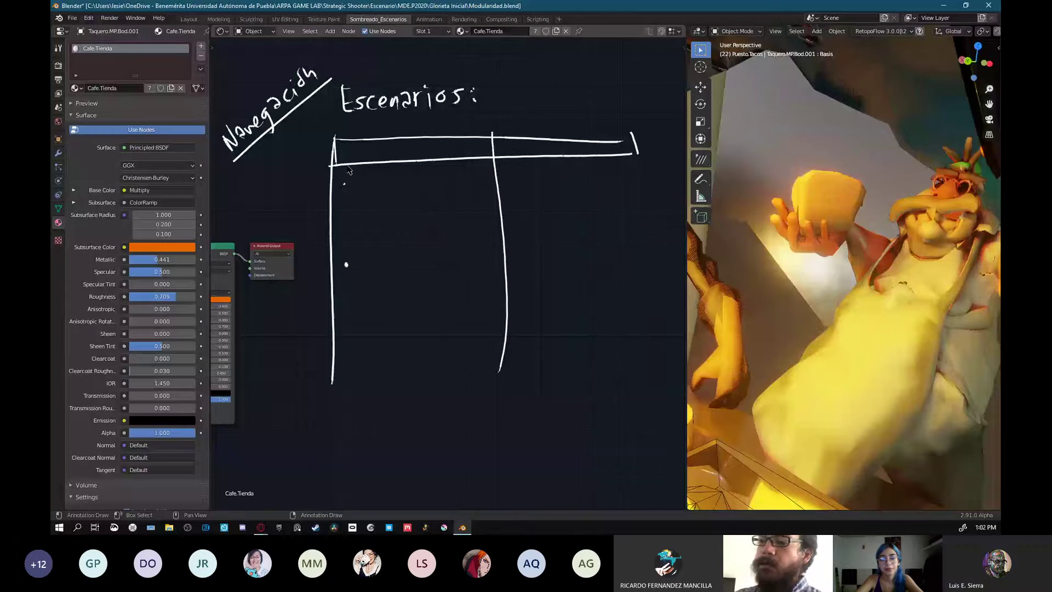
- Handwrite "Lluvia de ideas" beside the first bullet of the first column, with "(planeación)" beneath it
{"action": "left_click_drag", "start_coordinate": [356, 173], "coordinate": [350, 194]}
{"action": "left_click_drag", "start_coordinate": [349, 184], "coordinate": [367, 162]}
{"action": "left_click_drag", "start_coordinate": [353, 178], "coordinate": [396, 191]}
{"action": "left_click_drag", "start_coordinate": [409, 179], "coordinate": [425, 190]}
{"action": "mouse_move", "coordinate": [430, 178]}
{"action": "left_mouse_down"}
{"action": "mouse_move", "coordinate": [464, 169]}
{"action": "mouse_move", "coordinate": [477, 188]}
{"action": "left_mouse_up"}
{"action": "left_click_drag", "start_coordinate": [348, 206], "coordinate": [351, 231]}
{"action": "mouse_move", "coordinate": [355, 204]}
{"action": "left_mouse_down"}
{"action": "mouse_move", "coordinate": [395, 220]}
{"action": "mouse_move", "coordinate": [436, 216]}
{"action": "left_mouse_up"}
{"action": "left_click_drag", "start_coordinate": [421, 207], "coordinate": [445, 230]}
- Handwrite "Malla prototipo" beside the second bullet of the table's first column
{"action": "left_click_drag", "start_coordinate": [357, 266], "coordinate": [370, 264]}
{"action": "left_click_drag", "start_coordinate": [377, 257], "coordinate": [386, 267]}
{"action": "left_click_drag", "start_coordinate": [390, 257], "coordinate": [400, 266]}
{"action": "mouse_move", "coordinate": [414, 256]}
{"action": "left_mouse_down"}
{"action": "mouse_move", "coordinate": [416, 270]}
{"action": "mouse_move", "coordinate": [459, 251]}
{"action": "left_mouse_up"}
{"action": "left_click_drag", "start_coordinate": [469, 245], "coordinate": [471, 266]}
{"action": "left_click_drag", "start_coordinate": [477, 260], "coordinate": [472, 259]}
{"action": "left_click_drag", "start_coordinate": [480, 248], "coordinate": [479, 250]}
{"action": "left_click_drag", "start_coordinate": [481, 234], "coordinate": [486, 259]}
- Handwrite "(previsualización" beneath the "Malla prototipo" entry
{"action": "left_click_drag", "start_coordinate": [343, 281], "coordinate": [340, 309]}
{"action": "mouse_move", "coordinate": [347, 294]}
{"action": "left_mouse_down"}
{"action": "mouse_move", "coordinate": [345, 308]}
{"action": "mouse_move", "coordinate": [370, 300]}
{"action": "left_mouse_up"}
{"action": "left_click_drag", "start_coordinate": [372, 290], "coordinate": [383, 298]}
{"action": "mouse_move", "coordinate": [395, 287]}
{"action": "left_mouse_down"}
{"action": "mouse_move", "coordinate": [388, 297]}
{"action": "mouse_move", "coordinate": [404, 299]}
{"action": "left_mouse_up"}
{"action": "left_click_drag", "start_coordinate": [410, 291], "coordinate": [418, 296]}
{"action": "left_click_drag", "start_coordinate": [424, 284], "coordinate": [426, 296]}
{"action": "left_click_drag", "start_coordinate": [431, 284], "coordinate": [441, 296]}
{"action": "left_click_drag", "start_coordinate": [450, 285], "coordinate": [452, 296]}
{"action": "left_click_drag", "start_coordinate": [463, 285], "coordinate": [456, 295]}
{"action": "left_click_drag", "start_coordinate": [469, 283], "coordinate": [470, 295]}
{"action": "left_click_drag", "start_coordinate": [475, 285], "coordinate": [487, 288]}
{"action": "left_click_drag", "start_coordinate": [481, 278], "coordinate": [484, 275]}
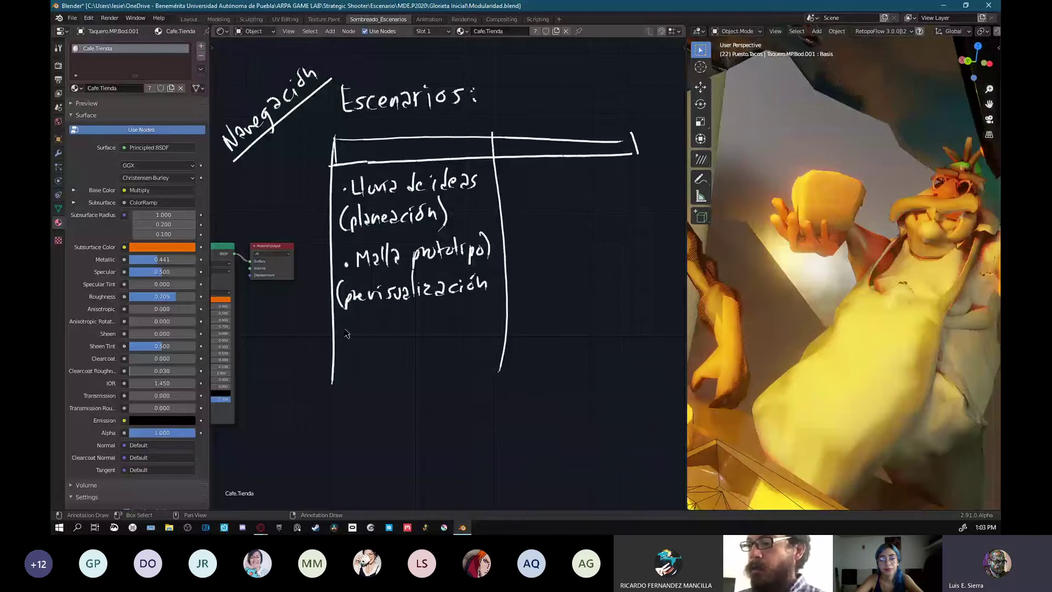
- Erase the stray parenthesis after "Malla prototipo" and handwrite a third bulleted entry, "Diseño de Interiores (comunicación)"
{"action": "left_click", "coordinate": [345, 328]}
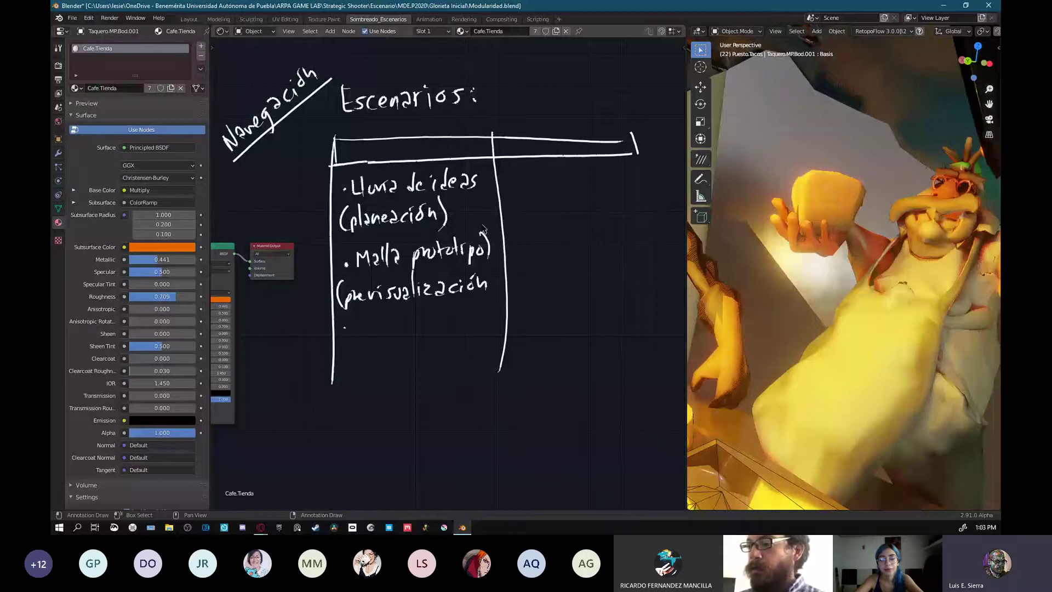
{"action": "left_click_drag", "start_coordinate": [483, 229], "coordinate": [489, 253], "text": "ctrl"}
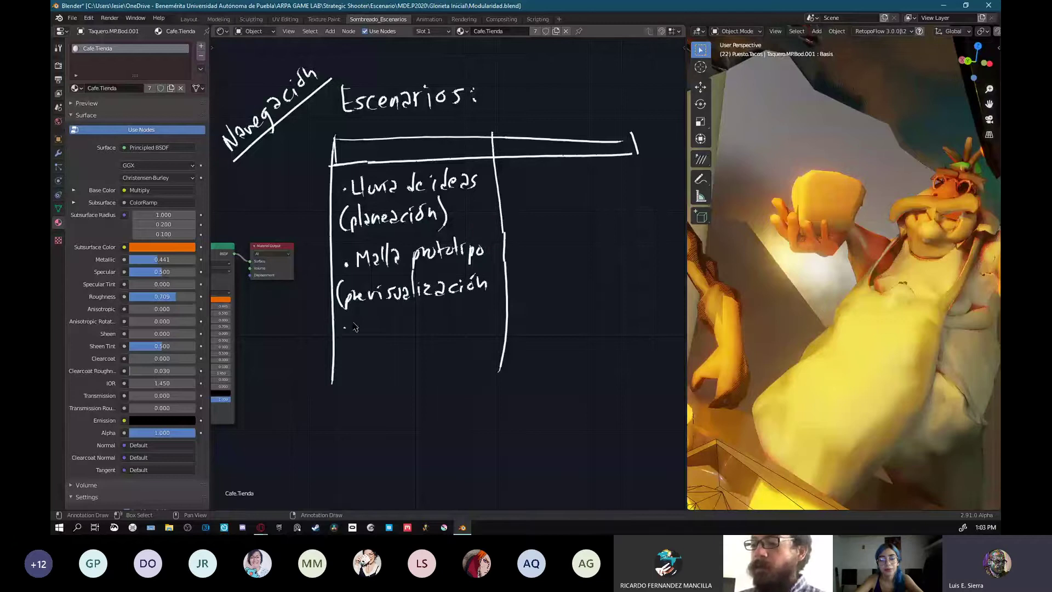
{"action": "left_click_drag", "start_coordinate": [355, 327], "coordinate": [446, 313]}
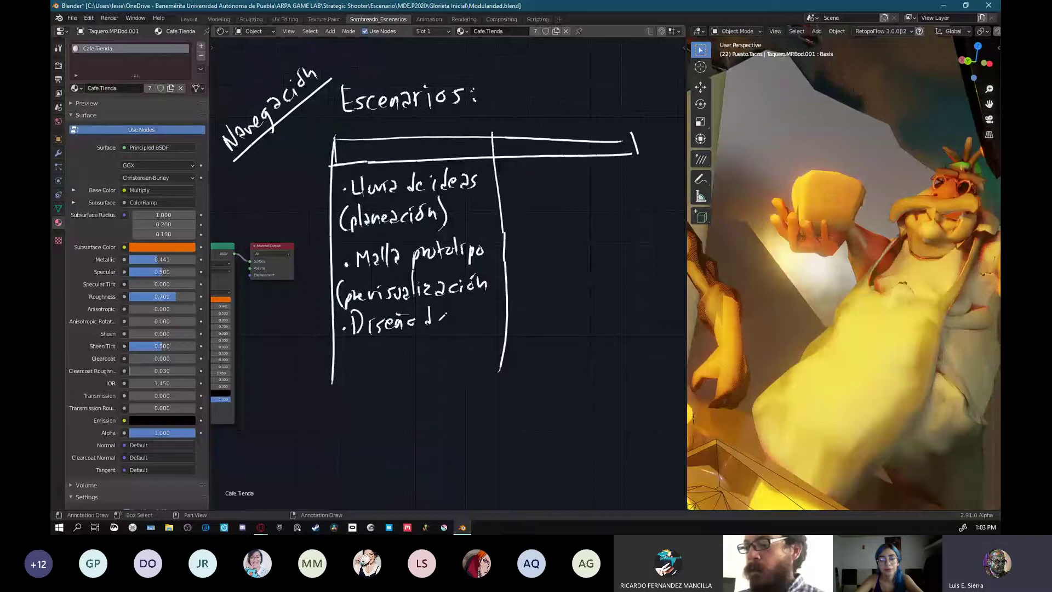
{"action": "left_click_drag", "start_coordinate": [441, 320], "coordinate": [439, 325]}
{"action": "left_click_drag", "start_coordinate": [454, 307], "coordinate": [452, 328]}
{"action": "left_click_drag", "start_coordinate": [458, 317], "coordinate": [458, 326]}
{"action": "mouse_move", "coordinate": [463, 327]}
{"action": "left_mouse_down"}
{"action": "mouse_move", "coordinate": [473, 307]}
{"action": "mouse_move", "coordinate": [507, 311]}
{"action": "left_mouse_up"}
{"action": "mouse_move", "coordinate": [350, 341]}
{"action": "left_mouse_down"}
{"action": "mouse_move", "coordinate": [347, 369]}
{"action": "mouse_move", "coordinate": [372, 357]}
{"action": "mouse_move", "coordinate": [453, 355]}
{"action": "mouse_move", "coordinate": [459, 341]}
{"action": "mouse_move", "coordinate": [467, 362]}
{"action": "left_mouse_up"}
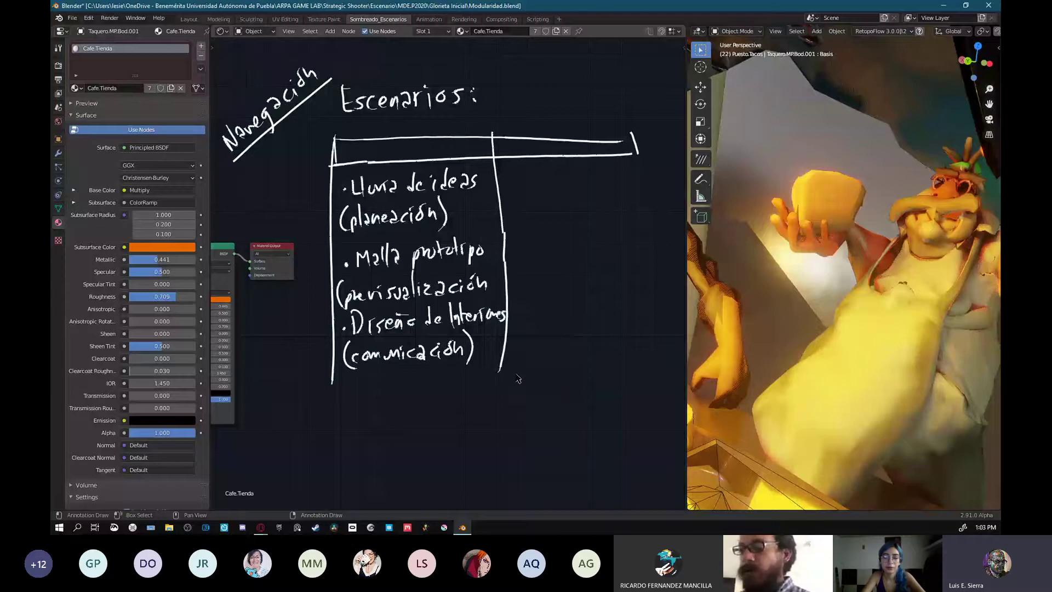
- Erase the divider between the two columns and redraw it farther right, clear of the first column's text
{"action": "mouse_move", "coordinate": [515, 375]}
{"action": "left_mouse_down", "text": "ctrl"}
{"action": "mouse_move", "coordinate": [521, 300]}
{"action": "mouse_move", "coordinate": [494, 137]}
{"action": "left_mouse_up", "text": "ctrl"}
{"action": "middle_click_drag", "start_coordinate": [496, 143], "coordinate": [493, 143]}
{"action": "left_click_drag", "start_coordinate": [467, 137], "coordinate": [511, 137]}
{"action": "left_click_drag", "start_coordinate": [469, 159], "coordinate": [532, 156]}
{"action": "left_click_drag", "start_coordinate": [520, 126], "coordinate": [515, 172]}
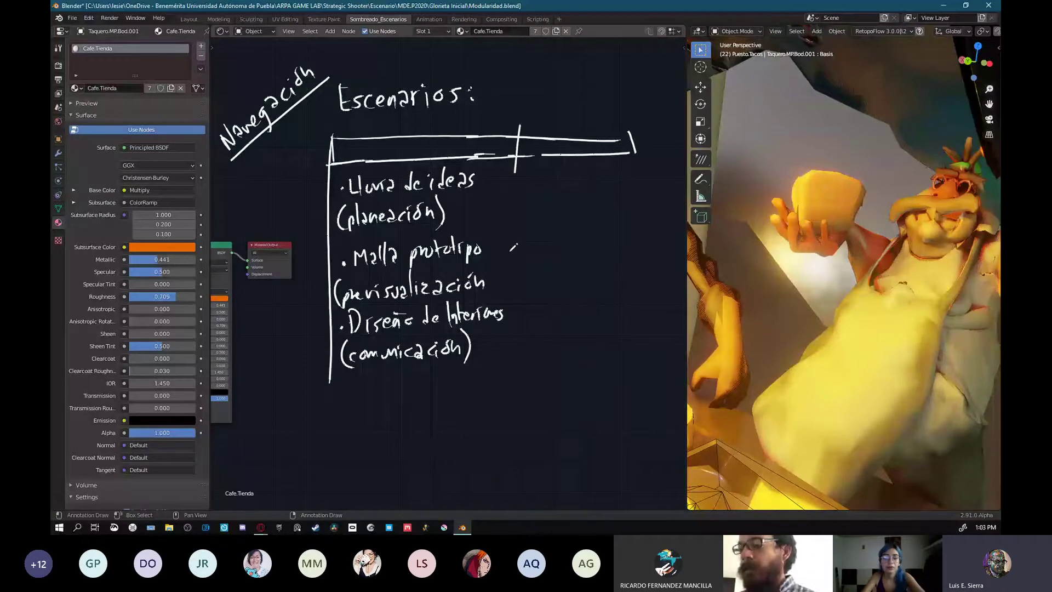
{"action": "left_click_drag", "start_coordinate": [521, 286], "coordinate": [526, 134], "text": "ctrl"}
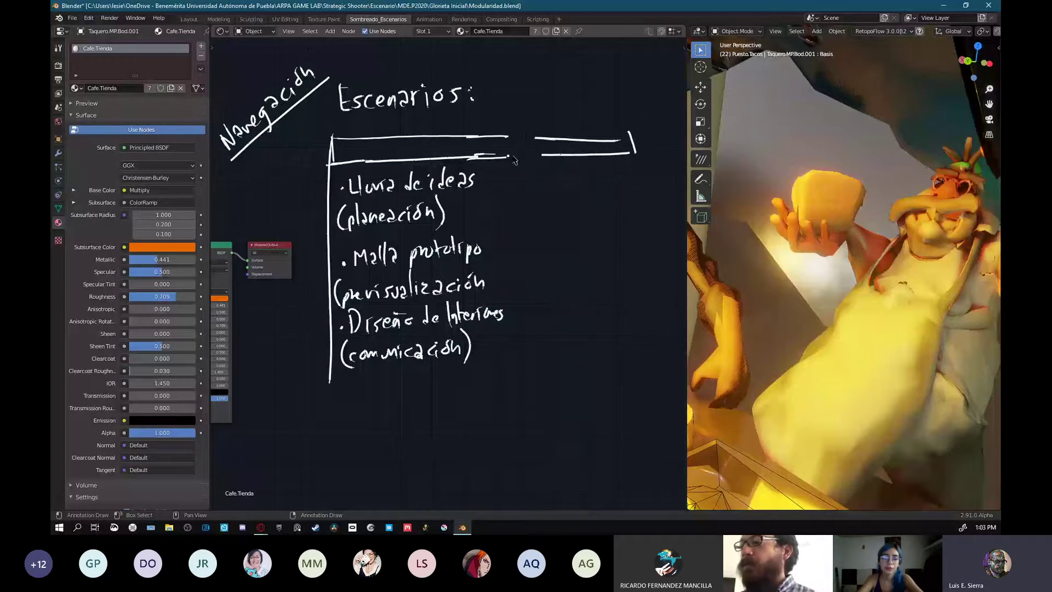
{"action": "left_click_drag", "start_coordinate": [523, 117], "coordinate": [522, 420]}
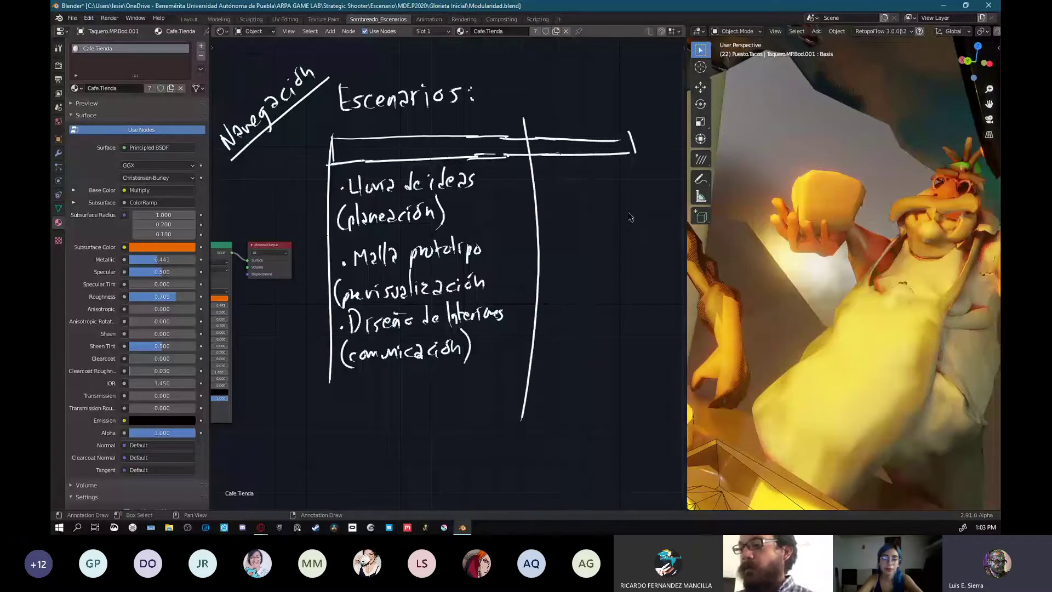
{"action": "right_click_drag", "start_coordinate": [542, 245], "coordinate": [540, 247]}
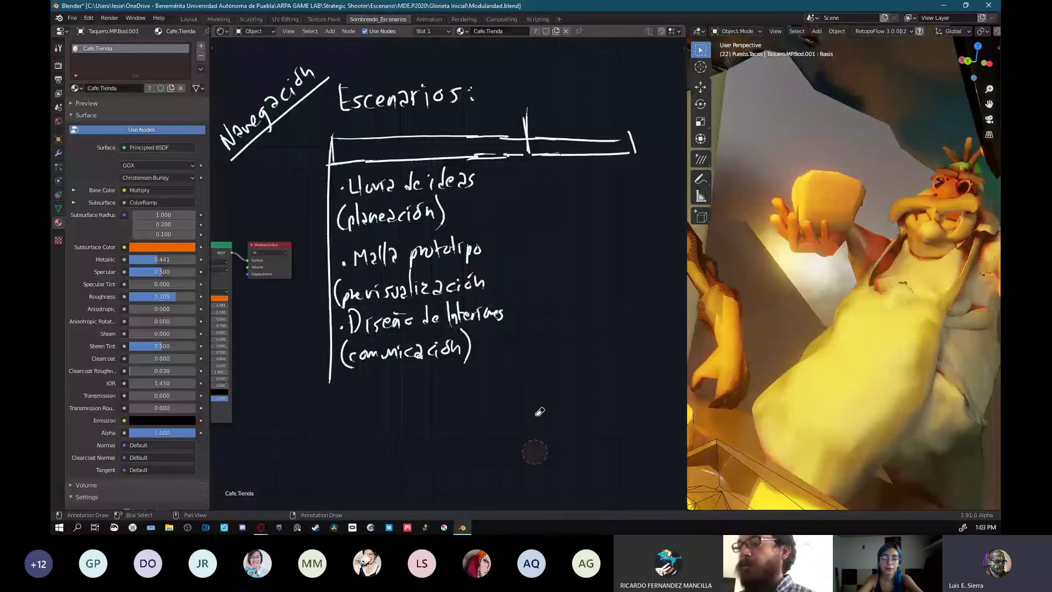
{"action": "left_click_drag", "start_coordinate": [524, 107], "coordinate": [519, 360]}
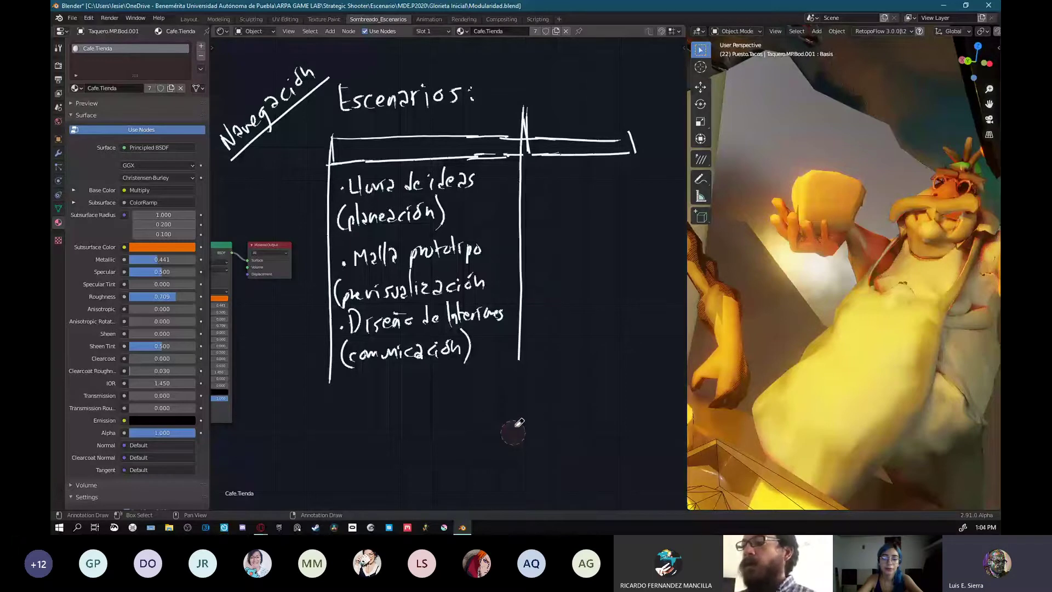
- Extend the header row's lines to the right and draw a long vertical border closing the second column
{"action": "left_click_drag", "start_coordinate": [514, 154], "coordinate": [638, 159]}
{"action": "middle_click_drag", "start_coordinate": [632, 155], "coordinate": [583, 151]}
{"action": "right_click_drag", "start_coordinate": [583, 144], "coordinate": [614, 142]}
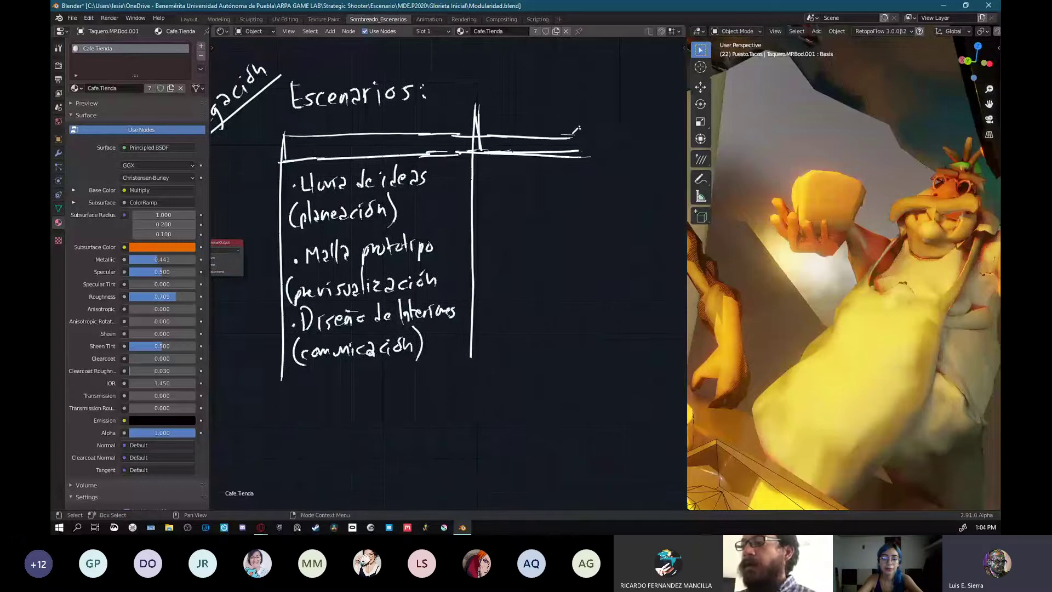
{"action": "left_click_drag", "start_coordinate": [562, 134], "coordinate": [621, 135]}
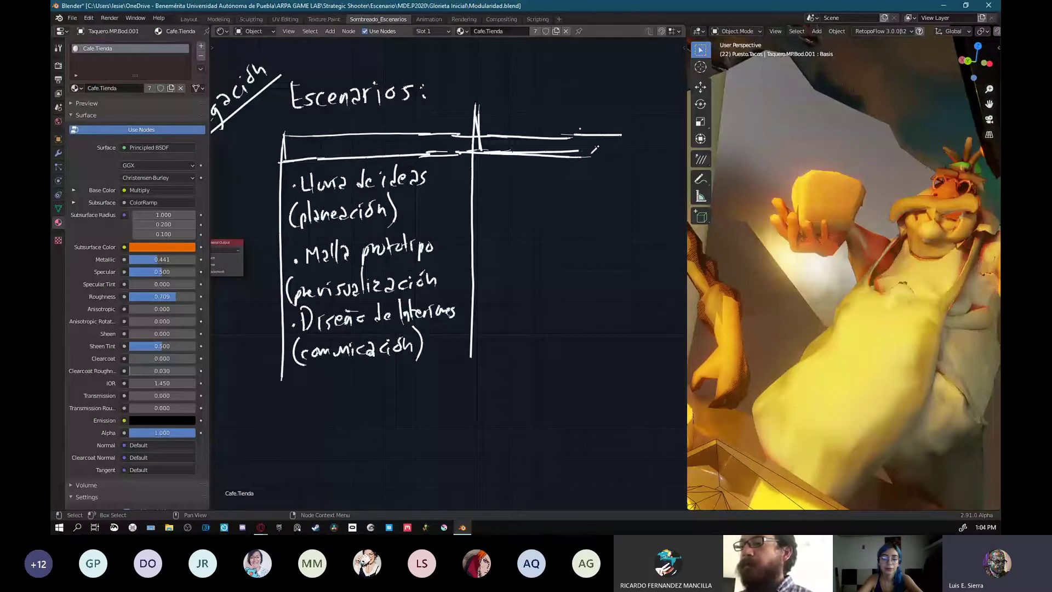
{"action": "left_click_drag", "start_coordinate": [633, 83], "coordinate": [614, 401]}
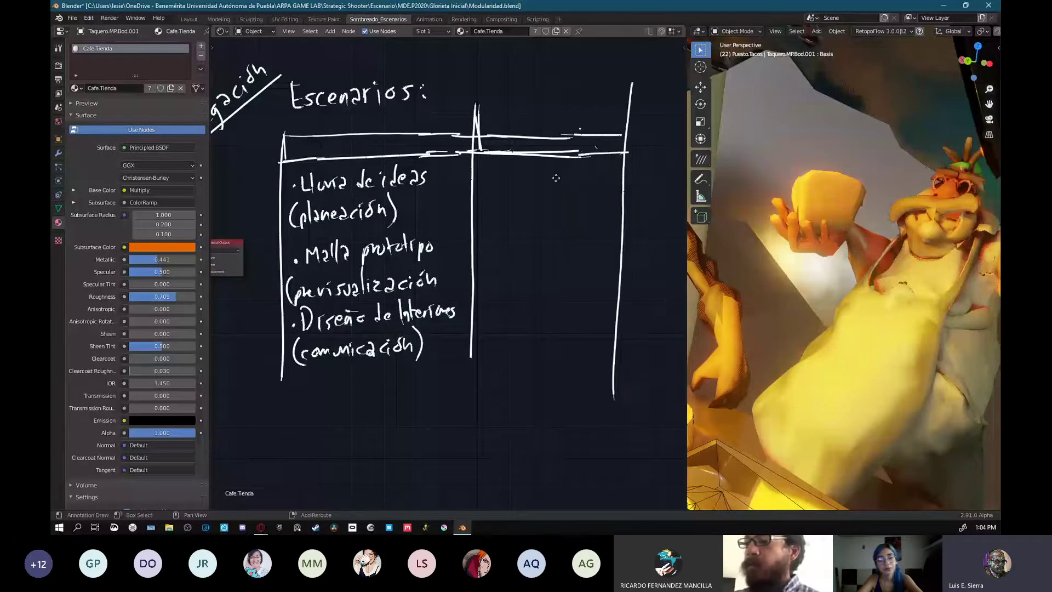
- Handwrite the bulleted entry "Poblado del escenario" in the second column and extend the column divider downward
{"action": "middle_click_drag", "start_coordinate": [493, 117], "coordinate": [487, 116]}
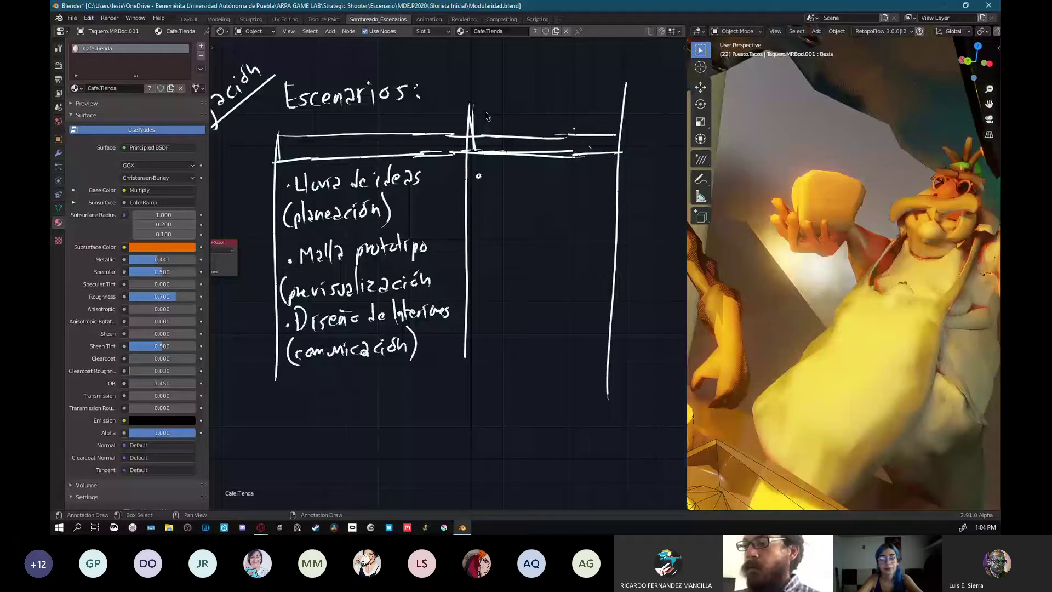
{"action": "mouse_move", "coordinate": [486, 164]}
{"action": "left_mouse_down"}
{"action": "mouse_move", "coordinate": [550, 178]}
{"action": "mouse_move", "coordinate": [588, 165]}
{"action": "left_mouse_up"}
{"action": "left_click_drag", "start_coordinate": [477, 208], "coordinate": [583, 203]}
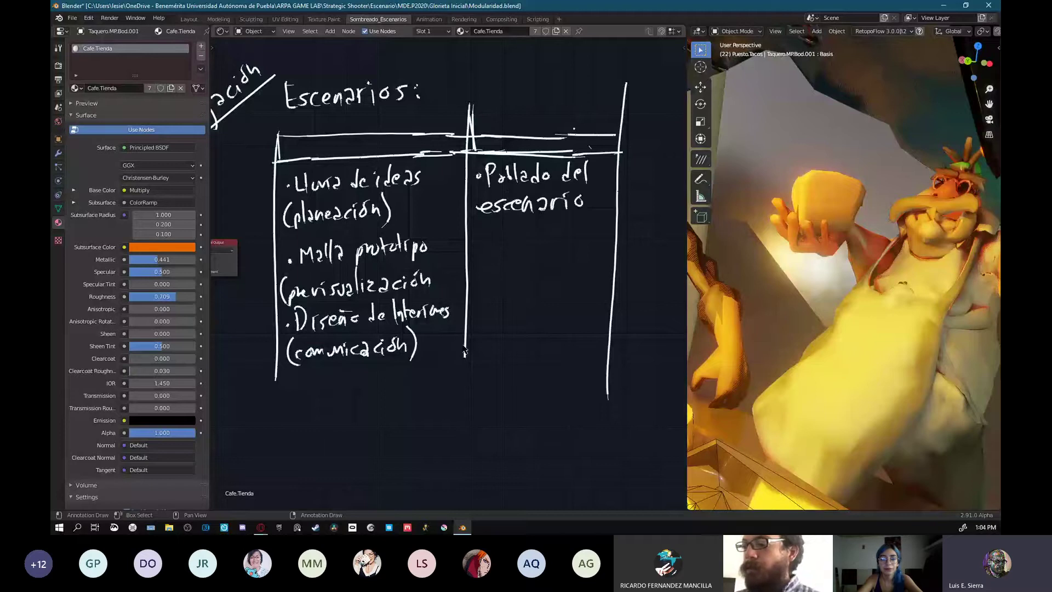
{"action": "left_click_drag", "start_coordinate": [465, 351], "coordinate": [459, 421]}
- Handwrite the dashed sub-item "Repertorios externos" beneath "Poblado del escenario"
{"action": "left_click_drag", "start_coordinate": [480, 238], "coordinate": [514, 233]}
{"action": "left_click_drag", "start_coordinate": [515, 239], "coordinate": [556, 242]}
{"action": "left_click_drag", "start_coordinate": [553, 234], "coordinate": [564, 234]}
{"action": "left_click_drag", "start_coordinate": [566, 238], "coordinate": [596, 231]}
{"action": "mouse_move", "coordinate": [597, 230]}
{"action": "left_mouse_down"}
{"action": "mouse_move", "coordinate": [604, 223]}
{"action": "mouse_move", "coordinate": [588, 243]}
{"action": "left_mouse_up"}
{"action": "left_click_drag", "start_coordinate": [499, 266], "coordinate": [509, 271]}
{"action": "left_click_drag", "start_coordinate": [511, 261], "coordinate": [519, 270]}
{"action": "left_click_drag", "start_coordinate": [523, 252], "coordinate": [523, 270]}
{"action": "left_click_drag", "start_coordinate": [520, 262], "coordinate": [551, 258]}
{"action": "left_click_drag", "start_coordinate": [556, 260], "coordinate": [569, 266]}
{"action": "left_click_drag", "start_coordinate": [572, 262], "coordinate": [573, 263]}
{"action": "left_click_drag", "start_coordinate": [582, 259], "coordinate": [575, 271]}
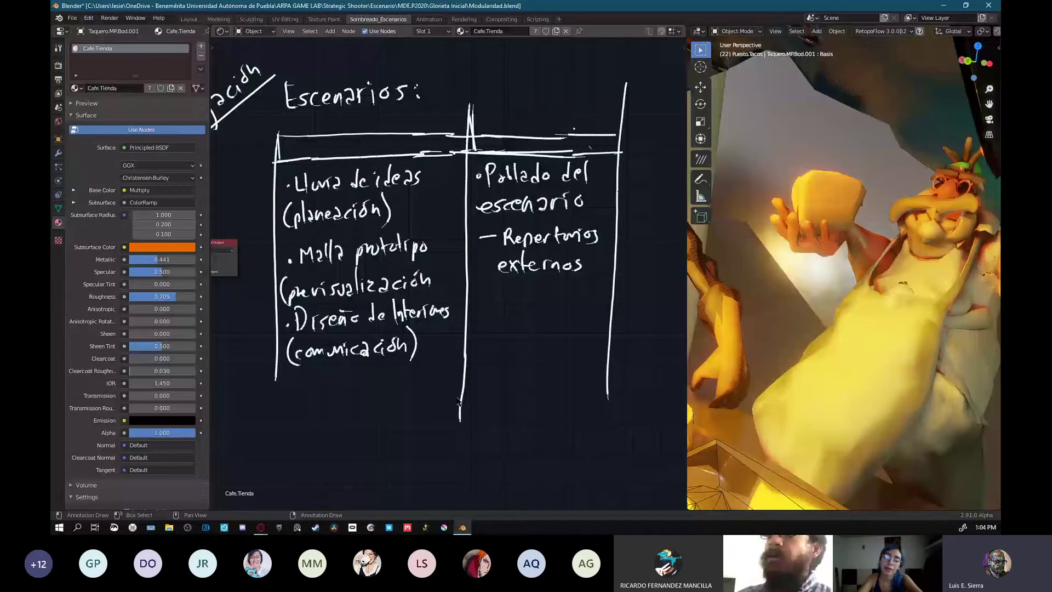
- Undo the divider's last extension and handwrite "INICIO" in the header of the first column
{"action": "key", "text": "ctrl+z"}
{"action": "left_click_drag", "start_coordinate": [291, 140], "coordinate": [291, 156]}
{"action": "mouse_move", "coordinate": [300, 156]}
{"action": "left_mouse_down"}
{"action": "mouse_move", "coordinate": [316, 141]}
{"action": "mouse_move", "coordinate": [324, 157]}
{"action": "left_mouse_up"}
{"action": "mouse_move", "coordinate": [336, 143]}
{"action": "left_mouse_down"}
{"action": "mouse_move", "coordinate": [331, 155]}
{"action": "mouse_move", "coordinate": [341, 155]}
{"action": "left_mouse_up"}
{"action": "left_click_drag", "start_coordinate": [352, 141], "coordinate": [350, 142]}
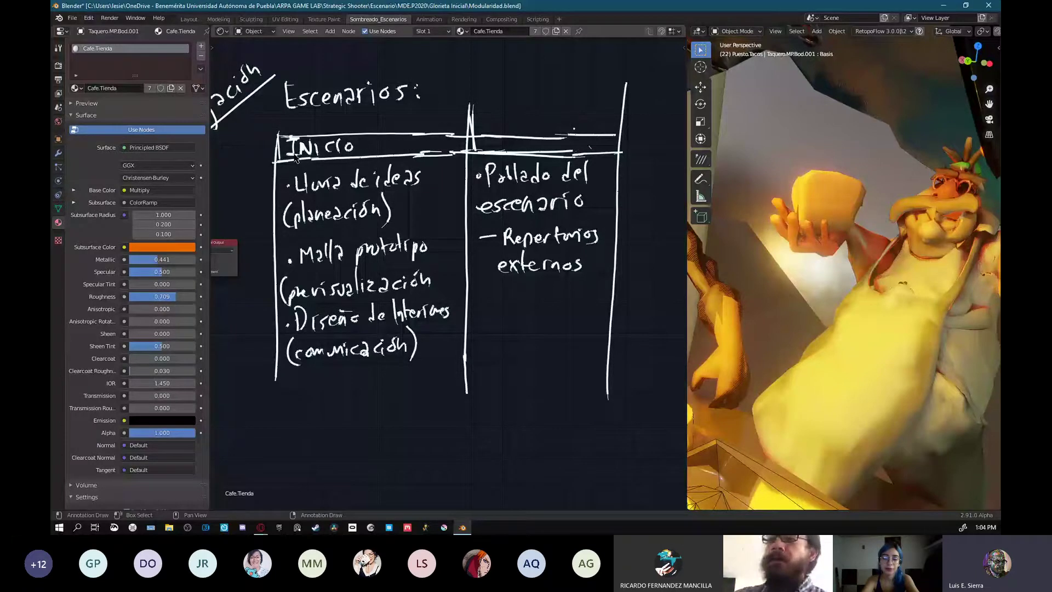
- Thicken the table's left border and the middle divider with additional vertical strokes
{"action": "left_click_drag", "start_coordinate": [269, 134], "coordinate": [275, 216]}
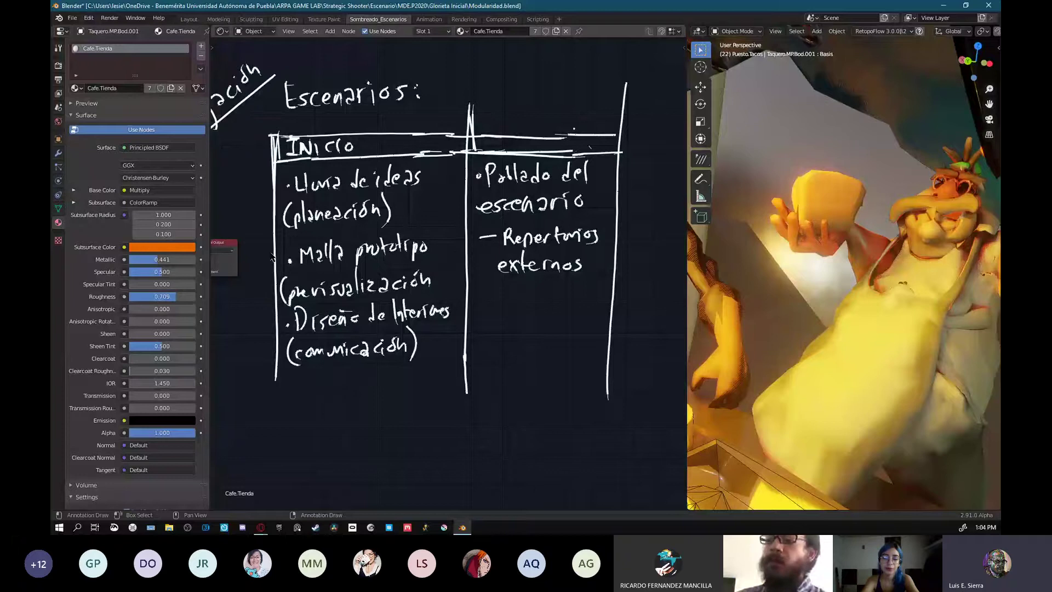
{"action": "left_click_drag", "start_coordinate": [270, 131], "coordinate": [279, 442]}
{"action": "left_click_drag", "start_coordinate": [468, 154], "coordinate": [476, 410]}
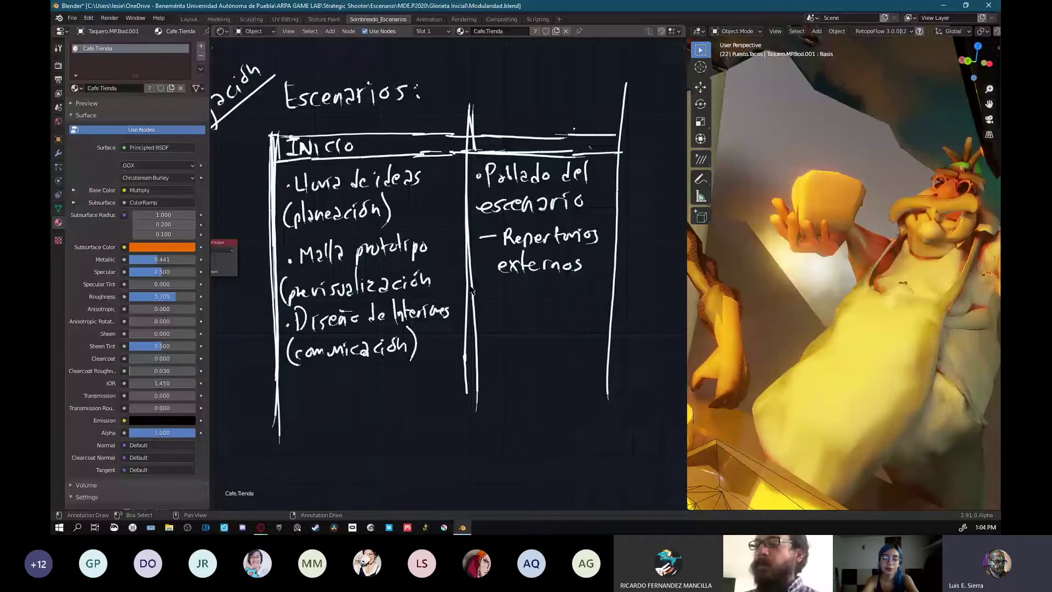
{"action": "key", "text": "ctrl+z"}
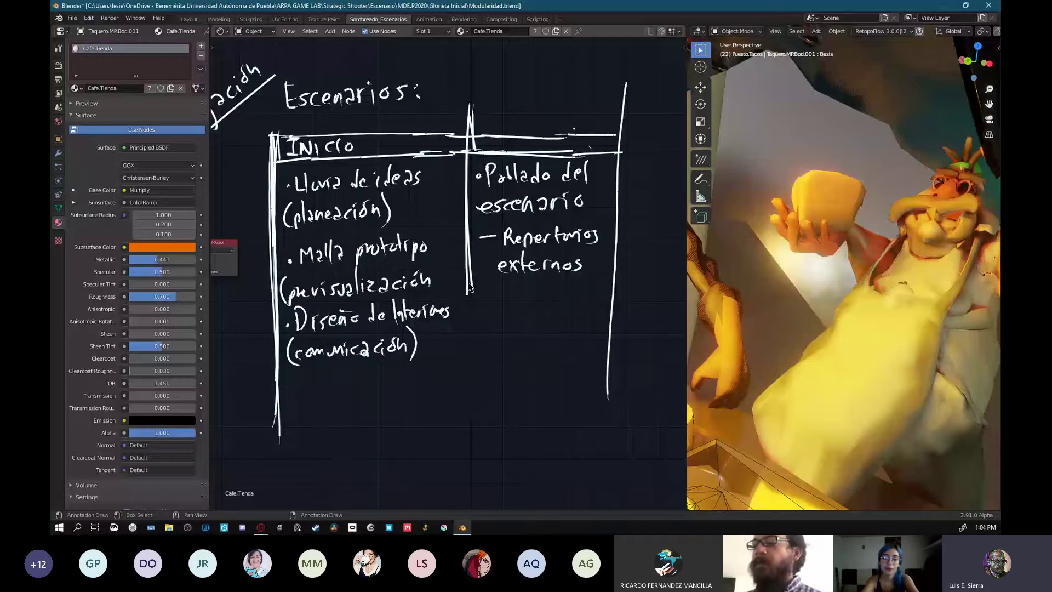
{"action": "left_click_drag", "start_coordinate": [470, 289], "coordinate": [471, 414]}
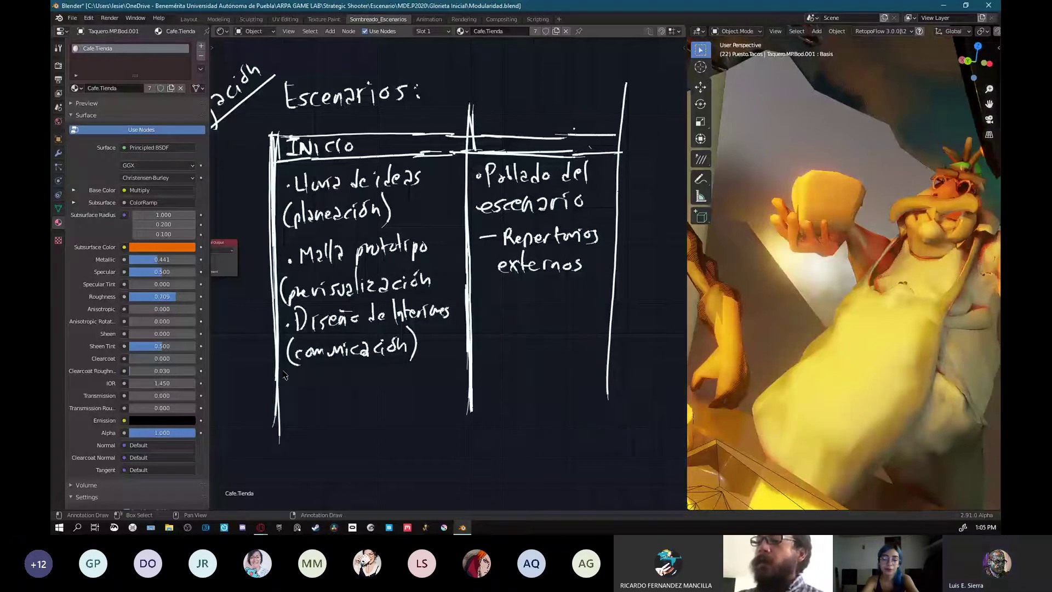
{"action": "mouse_move", "coordinate": [470, 116]}
{"action": "left_mouse_down"}
{"action": "mouse_move", "coordinate": [468, 105]}
{"action": "mouse_move", "coordinate": [473, 257]}
{"action": "left_mouse_up"}
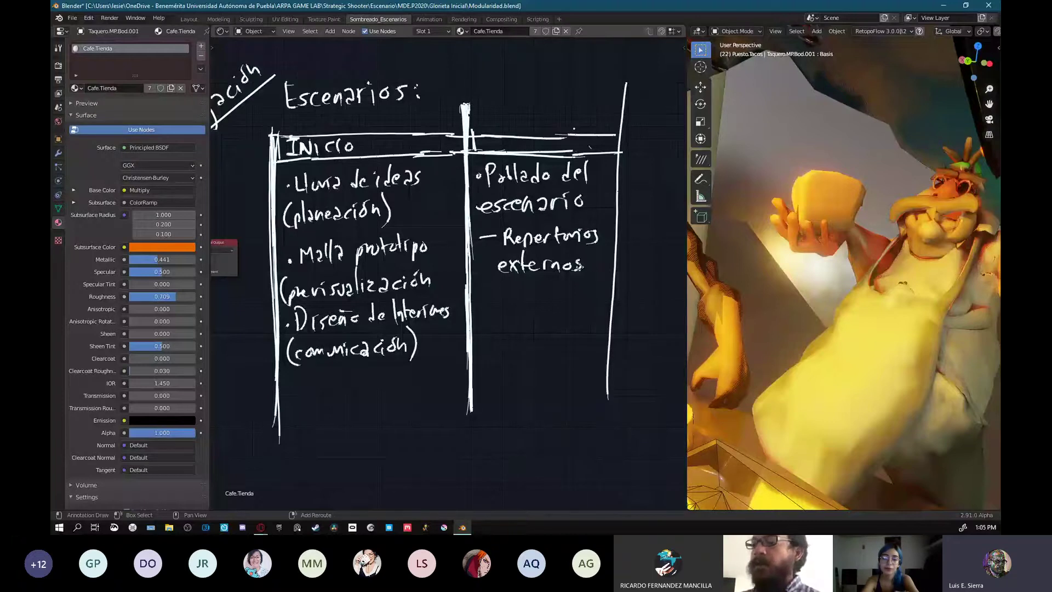
- Replace the table's right border with a thicker, straighter line and trim the lower end of the left border
{"action": "middle_click_drag", "start_coordinate": [608, 222], "coordinate": [584, 223]}
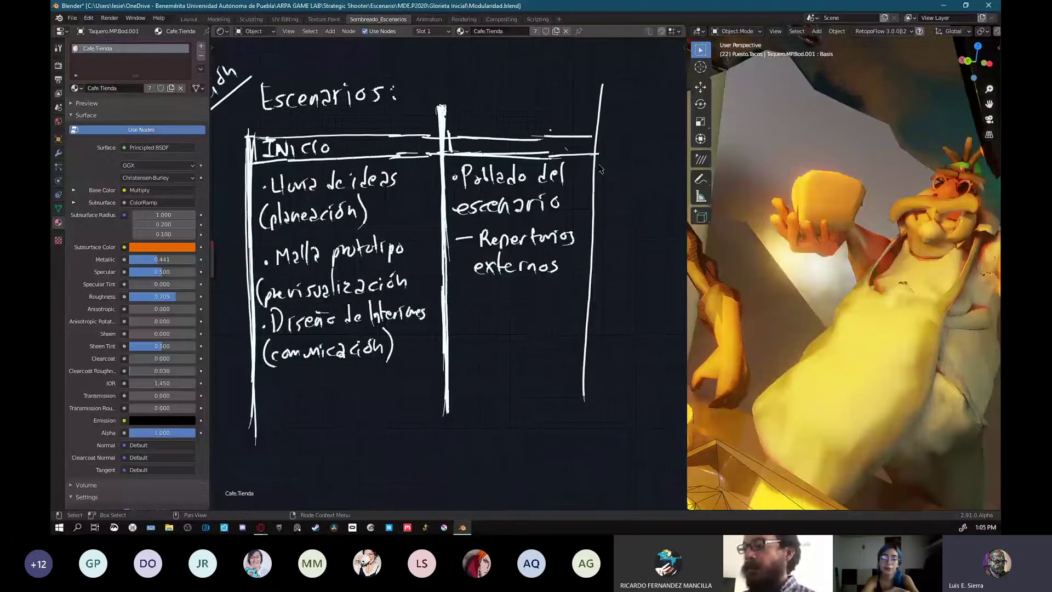
{"action": "mouse_move", "coordinate": [606, 104]}
{"action": "right_mouse_down"}
{"action": "mouse_move", "coordinate": [582, 446]}
{"action": "mouse_move", "coordinate": [612, 331]}
{"action": "right_mouse_up"}
{"action": "left_click_drag", "start_coordinate": [593, 109], "coordinate": [589, 424]}
{"action": "right_click_drag", "start_coordinate": [597, 206], "coordinate": [592, 423]}
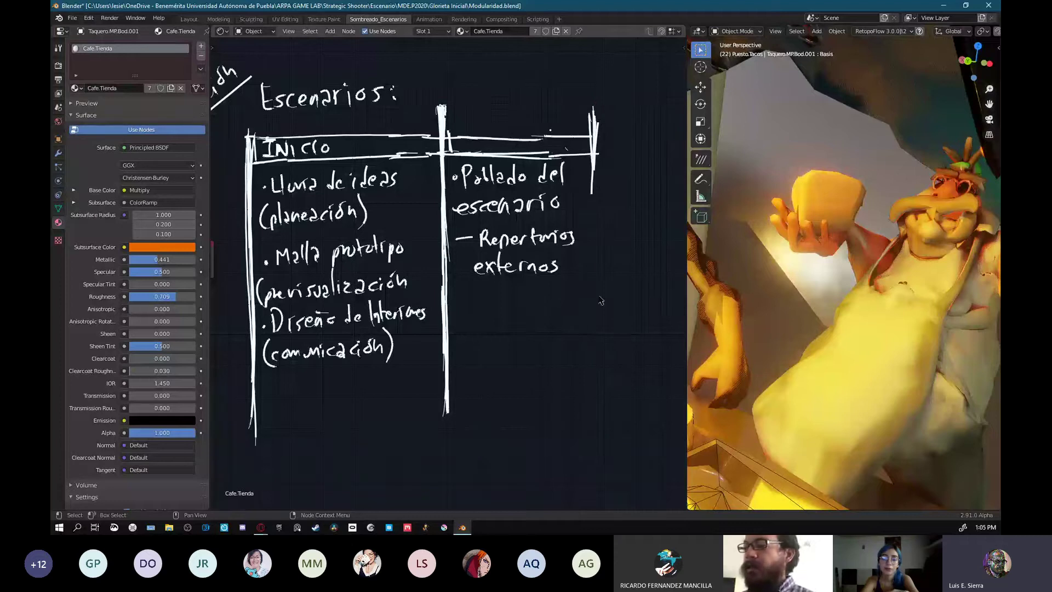
{"action": "left_click_drag", "start_coordinate": [595, 108], "coordinate": [592, 421]}
{"action": "left_click_drag", "start_coordinate": [596, 143], "coordinate": [598, 407]}
{"action": "left_click_drag", "start_coordinate": [588, 116], "coordinate": [595, 412]}
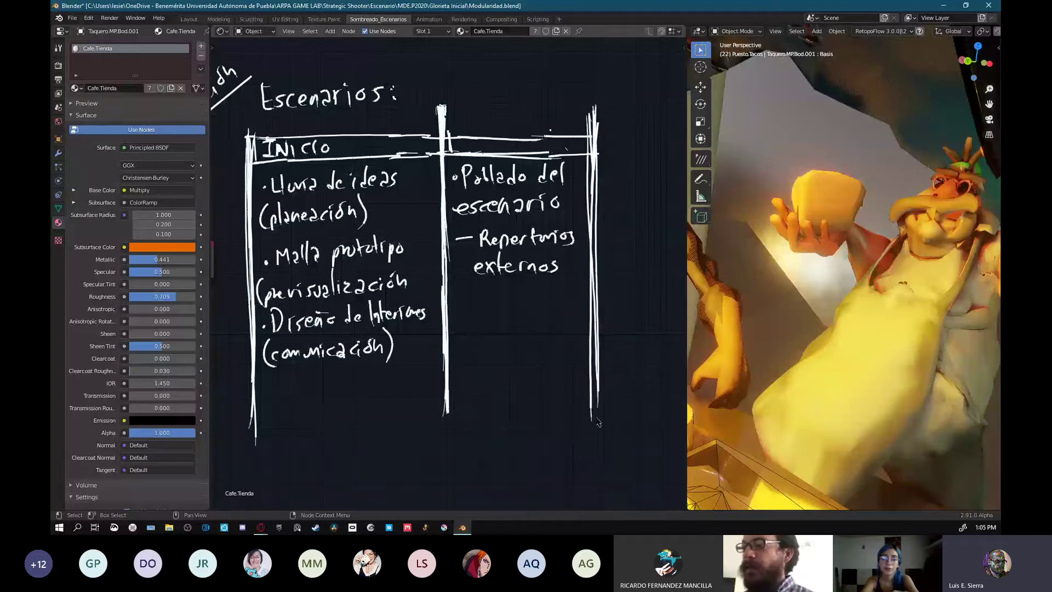
{"action": "mouse_move", "coordinate": [593, 171]}
{"action": "right_mouse_down"}
{"action": "mouse_move", "coordinate": [596, 364]}
{"action": "mouse_move", "coordinate": [594, 310]}
{"action": "right_mouse_up"}
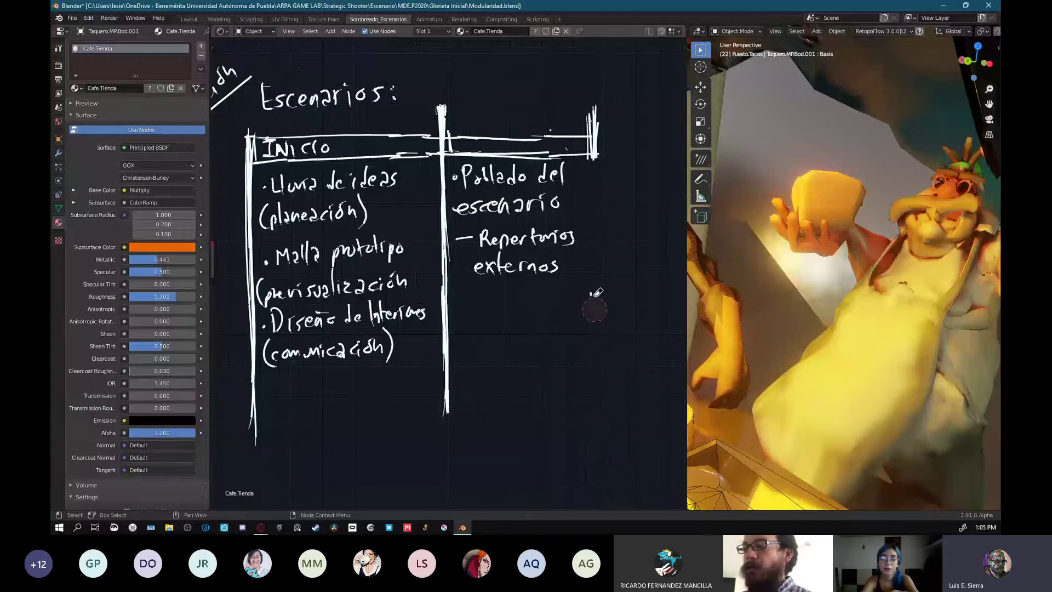
{"action": "left_click_drag", "start_coordinate": [594, 105], "coordinate": [600, 359]}
{"action": "mouse_move", "coordinate": [266, 425]}
{"action": "right_mouse_down"}
{"action": "mouse_move", "coordinate": [258, 443]}
{"action": "mouse_move", "coordinate": [256, 397]}
{"action": "right_mouse_up"}
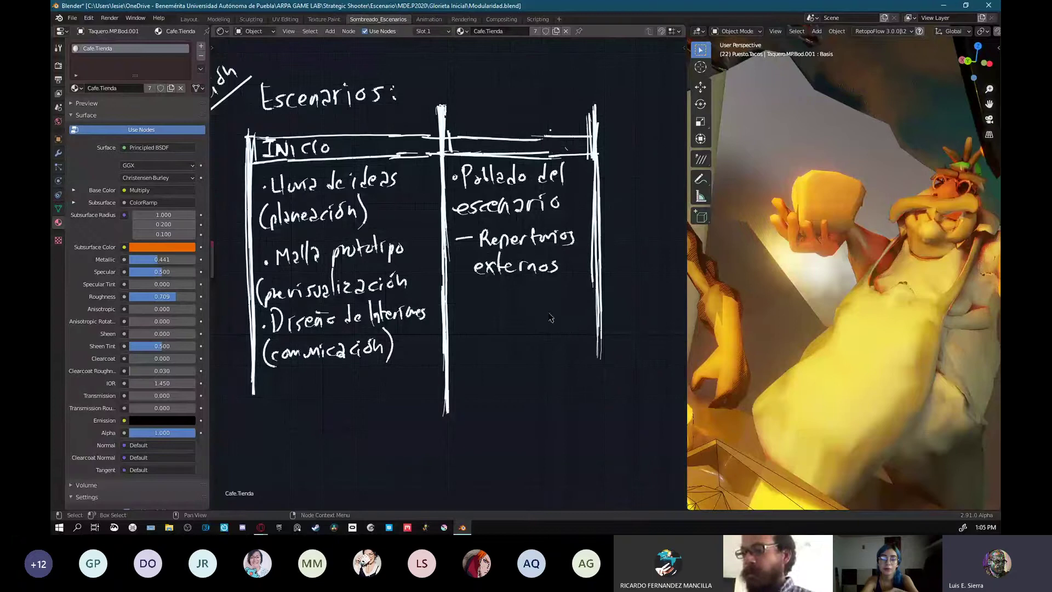
- Handwrite "3 herramientas" beneath "Repertorios externos" in the second column
{"action": "middle_click_drag", "start_coordinate": [553, 289], "coordinate": [551, 285], "text": "shift"}
{"action": "mouse_move", "coordinate": [455, 292]}
{"action": "left_mouse_down"}
{"action": "mouse_move", "coordinate": [452, 307]}
{"action": "mouse_move", "coordinate": [532, 294]}
{"action": "mouse_move", "coordinate": [535, 304]}
{"action": "left_mouse_up"}
{"action": "left_click_drag", "start_coordinate": [538, 305], "coordinate": [550, 304]}
{"action": "left_click_drag", "start_coordinate": [552, 299], "coordinate": [563, 291]}
{"action": "left_click_drag", "start_coordinate": [568, 291], "coordinate": [568, 304]}
{"action": "left_click_drag", "start_coordinate": [573, 284], "coordinate": [572, 305]}
{"action": "left_click_drag", "start_coordinate": [569, 292], "coordinate": [576, 291]}
{"action": "left_click_drag", "start_coordinate": [579, 296], "coordinate": [582, 305]}
{"action": "left_click_drag", "start_coordinate": [590, 295], "coordinate": [584, 305]}
- Handwrite the bulleted entry "Trim Sheets" under "3 herramientas"
{"action": "left_click_drag", "start_coordinate": [459, 333], "coordinate": [461, 335]}
{"action": "middle_click_drag", "start_coordinate": [488, 328], "coordinate": [485, 290], "text": "shift"}
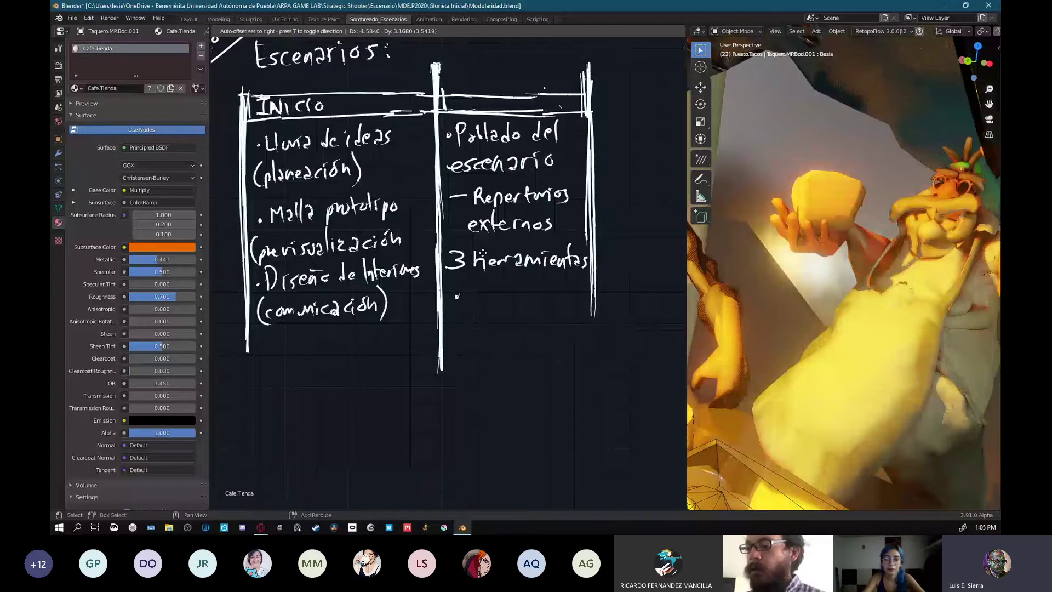
{"action": "left_click_drag", "start_coordinate": [469, 288], "coordinate": [484, 286]}
{"action": "left_click_drag", "start_coordinate": [477, 287], "coordinate": [476, 303]}
{"action": "left_click_drag", "start_coordinate": [484, 303], "coordinate": [493, 295]}
{"action": "left_click_drag", "start_coordinate": [498, 294], "coordinate": [513, 300]}
{"action": "left_click_drag", "start_coordinate": [529, 285], "coordinate": [535, 278]}
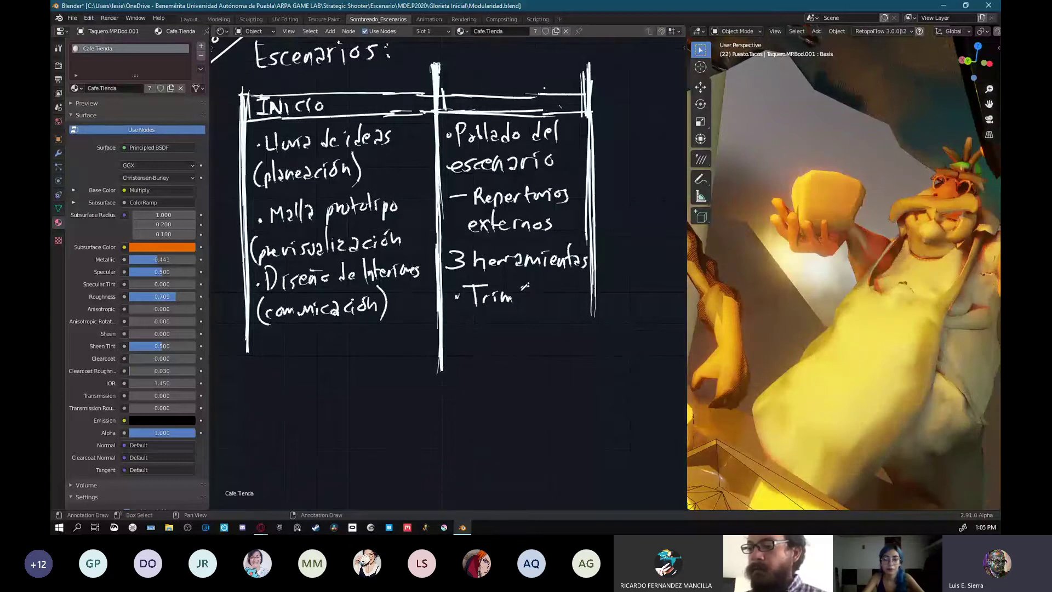
{"action": "left_click_drag", "start_coordinate": [522, 286], "coordinate": [581, 297]}
- Handwrite the bulleted entry "Tileable Textures" below "Trim Sheets"
{"action": "left_click", "coordinate": [454, 338]}
{"action": "left_click_drag", "start_coordinate": [460, 323], "coordinate": [478, 321]}
{"action": "mouse_move", "coordinate": [469, 323]}
{"action": "left_mouse_down"}
{"action": "mouse_move", "coordinate": [467, 340]}
{"action": "mouse_move", "coordinate": [496, 339]}
{"action": "left_mouse_up"}
{"action": "mouse_move", "coordinate": [505, 326]}
{"action": "left_mouse_down"}
{"action": "mouse_move", "coordinate": [528, 341]}
{"action": "mouse_move", "coordinate": [543, 323]}
{"action": "mouse_move", "coordinate": [536, 339]}
{"action": "left_mouse_up"}
{"action": "left_click_drag", "start_coordinate": [548, 322], "coordinate": [564, 321]}
{"action": "mouse_move", "coordinate": [557, 322]}
{"action": "left_mouse_down"}
{"action": "mouse_move", "coordinate": [556, 339]}
{"action": "mouse_move", "coordinate": [636, 329]}
{"action": "left_mouse_up"}
- Handwrite the bulleted entry "Vertex Blending" below "Tileable Textures"
{"action": "left_click", "coordinate": [456, 369]}
{"action": "left_click_drag", "start_coordinate": [467, 358], "coordinate": [485, 357]}
{"action": "left_click_drag", "start_coordinate": [491, 376], "coordinate": [492, 376]}
{"action": "mouse_move", "coordinate": [494, 378]}
{"action": "left_mouse_down"}
{"action": "mouse_move", "coordinate": [503, 368]}
{"action": "mouse_move", "coordinate": [504, 379]}
{"action": "left_mouse_up"}
{"action": "left_click_drag", "start_coordinate": [498, 367], "coordinate": [513, 366]}
{"action": "left_click_drag", "start_coordinate": [513, 370], "coordinate": [519, 363]}
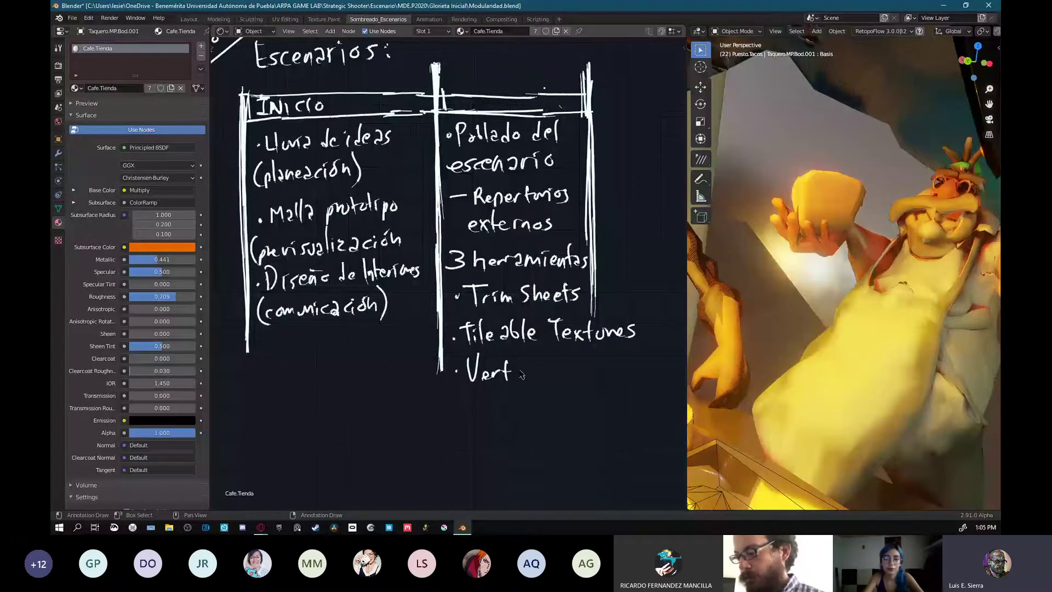
{"action": "left_click_drag", "start_coordinate": [524, 373], "coordinate": [517, 378]}
{"action": "left_click_drag", "start_coordinate": [526, 368], "coordinate": [536, 381]}
{"action": "left_click_drag", "start_coordinate": [536, 368], "coordinate": [527, 380]}
{"action": "left_click_drag", "start_coordinate": [554, 358], "coordinate": [554, 379]}
{"action": "mouse_move", "coordinate": [554, 359]}
{"action": "left_mouse_down"}
{"action": "mouse_move", "coordinate": [556, 379]}
{"action": "mouse_move", "coordinate": [571, 378]}
{"action": "left_mouse_up"}
{"action": "left_click_drag", "start_coordinate": [574, 373], "coordinate": [582, 378]}
{"action": "left_click_drag", "start_coordinate": [591, 369], "coordinate": [593, 378]}
{"action": "left_click_drag", "start_coordinate": [603, 358], "coordinate": [604, 378]}
{"action": "left_click_drag", "start_coordinate": [612, 368], "coordinate": [612, 378]}
{"action": "left_click_drag", "start_coordinate": [618, 378], "coordinate": [636, 378]}
{"action": "left_click_drag", "start_coordinate": [642, 368], "coordinate": [613, 390]}
{"action": "scroll", "coordinate": [613, 361], "scroll_direction": "down", "scroll_amount": 1}
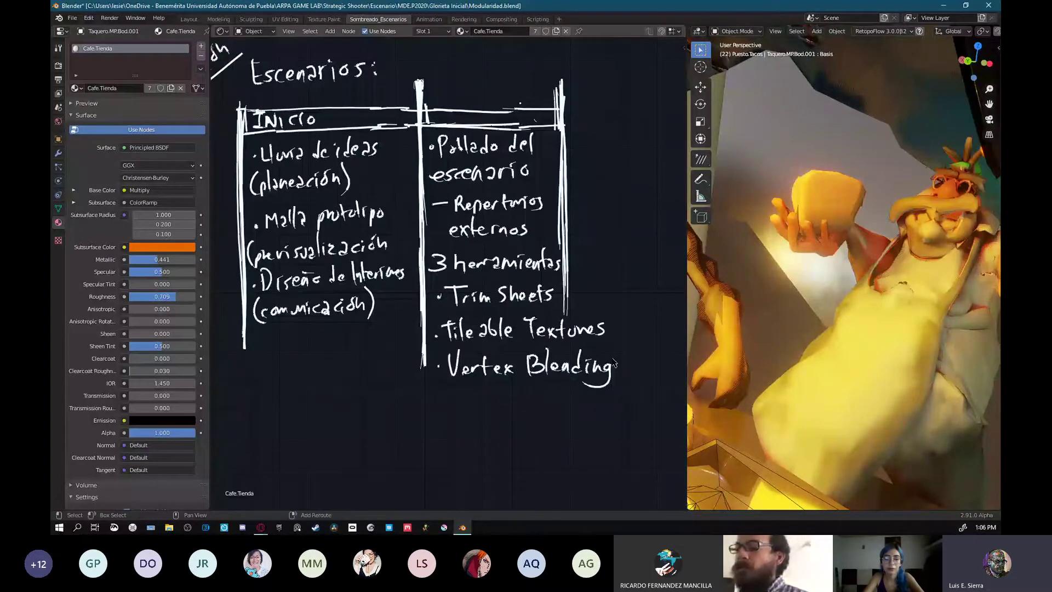
- Erase the lower part of the second column's outer border and draw a horizontal arrow between "externos" and "3 herramientas"
{"action": "right_click_drag", "start_coordinate": [571, 285], "coordinate": [570, 141]}
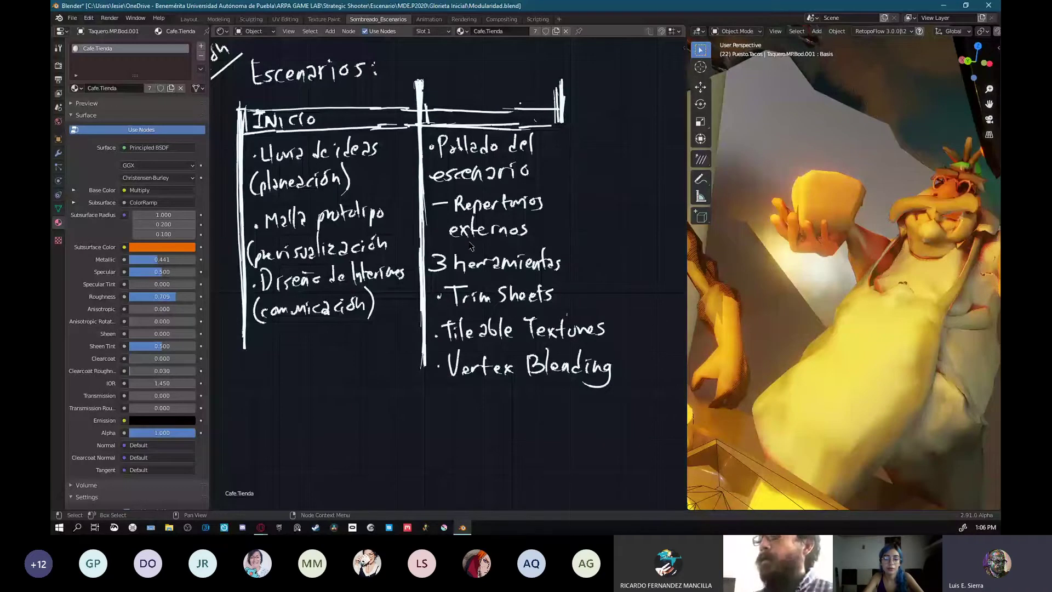
{"action": "mouse_move", "coordinate": [424, 243]}
{"action": "left_mouse_down"}
{"action": "mouse_move", "coordinate": [619, 243]}
{"action": "mouse_move", "coordinate": [601, 255]}
{"action": "left_mouse_up"}
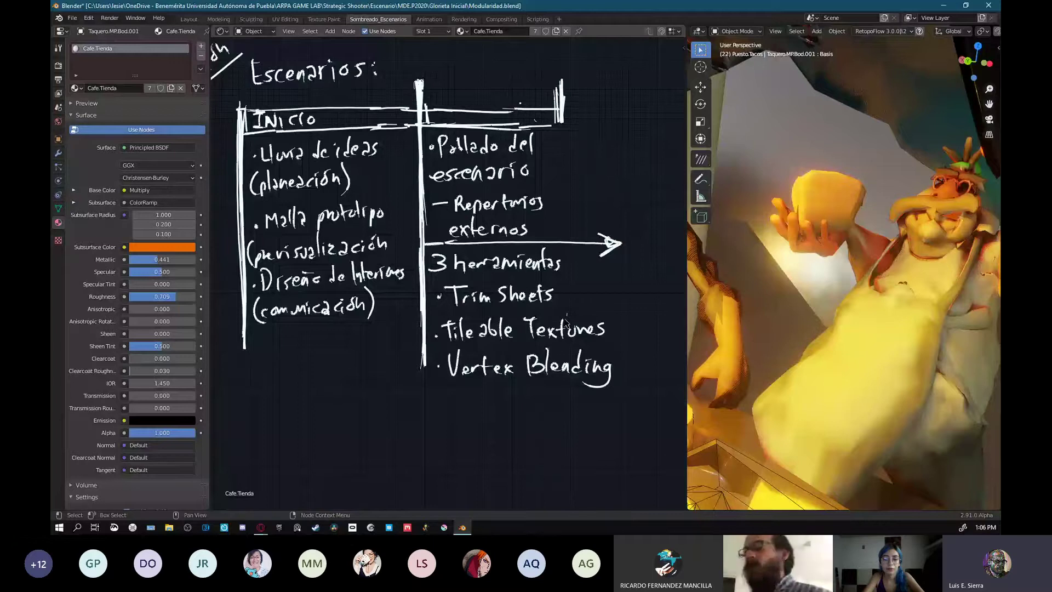
- Draw an arrow from "Trim Sheets" and handwrite "Tim Simpson" at its tip
{"action": "mouse_move", "coordinate": [627, 314]}
{"action": "middle_mouse_down", "text": "shift"}
{"action": "mouse_move", "coordinate": [615, 327]}
{"action": "mouse_move", "coordinate": [636, 332]}
{"action": "mouse_move", "coordinate": [638, 316]}
{"action": "mouse_move", "coordinate": [614, 310]}
{"action": "middle_mouse_up", "text": "shift"}
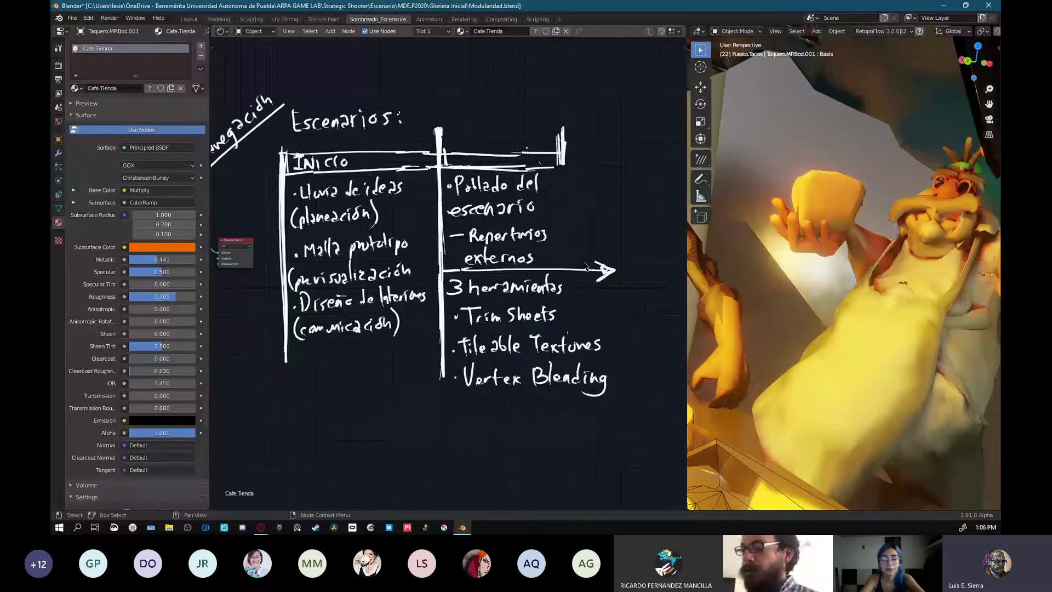
{"action": "left_click_drag", "start_coordinate": [558, 315], "coordinate": [632, 308]}
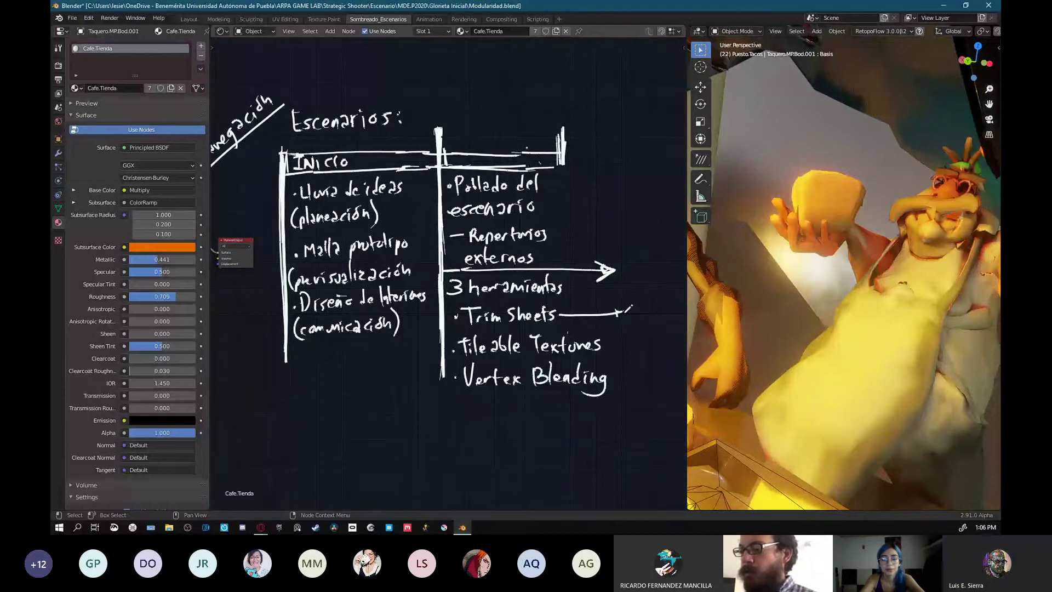
{"action": "middle_click_drag", "start_coordinate": [629, 309], "coordinate": [582, 302]}
{"action": "left_click_drag", "start_coordinate": [582, 297], "coordinate": [598, 296]}
{"action": "left_click_drag", "start_coordinate": [589, 296], "coordinate": [599, 309]}
{"action": "left_click_drag", "start_coordinate": [603, 309], "coordinate": [614, 309]}
{"action": "left_click_drag", "start_coordinate": [633, 296], "coordinate": [622, 309]}
{"action": "left_click_drag", "start_coordinate": [639, 308], "coordinate": [652, 308]}
{"action": "mouse_move", "coordinate": [656, 301]}
{"action": "left_mouse_down"}
{"action": "mouse_move", "coordinate": [657, 317]}
{"action": "mouse_move", "coordinate": [665, 311]}
{"action": "left_mouse_up"}
{"action": "middle_click_drag", "start_coordinate": [645, 286], "coordinate": [578, 289]}
{"action": "left_click_drag", "start_coordinate": [610, 303], "coordinate": [612, 303]}
{"action": "left_click_drag", "start_coordinate": [618, 303], "coordinate": [629, 310]}
- Draw an upward arrow from "Tim Simpson" and handwrite "Polygon Academy" above it
{"action": "left_click_drag", "start_coordinate": [579, 285], "coordinate": [577, 230]}
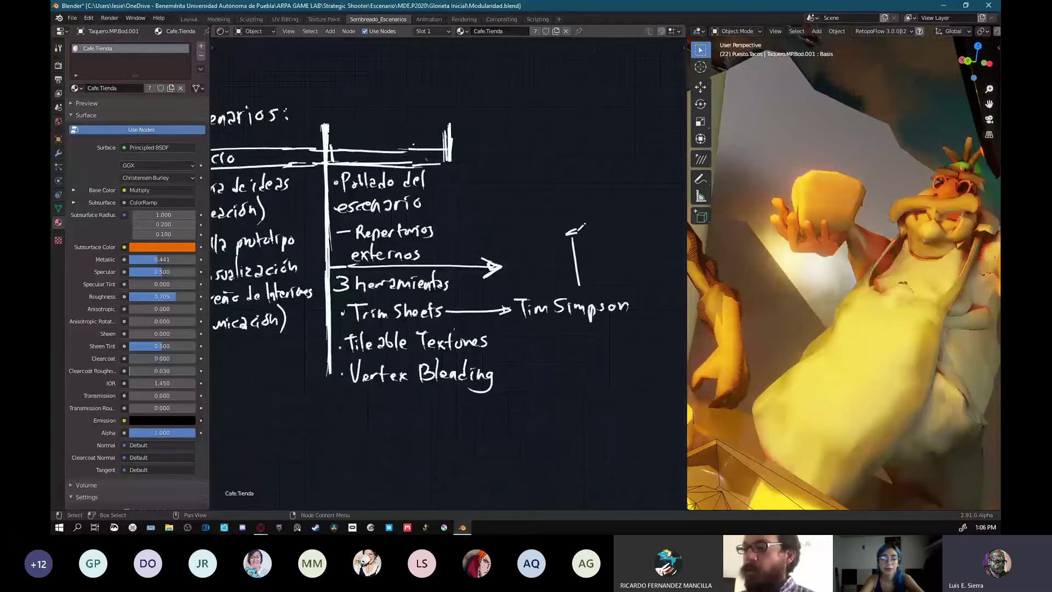
{"action": "left_click_drag", "start_coordinate": [525, 167], "coordinate": [539, 200]}
{"action": "mouse_move", "coordinate": [525, 163]}
{"action": "left_mouse_down"}
{"action": "mouse_move", "coordinate": [534, 178]}
{"action": "mouse_move", "coordinate": [544, 171]}
{"action": "left_mouse_up"}
{"action": "mouse_move", "coordinate": [542, 154]}
{"action": "left_mouse_down"}
{"action": "mouse_move", "coordinate": [551, 175]}
{"action": "mouse_move", "coordinate": [561, 164]}
{"action": "mouse_move", "coordinate": [559, 175]}
{"action": "left_mouse_up"}
{"action": "left_click_drag", "start_coordinate": [575, 155], "coordinate": [568, 173]}
{"action": "left_click_drag", "start_coordinate": [582, 150], "coordinate": [583, 151]}
{"action": "left_click_drag", "start_coordinate": [590, 148], "coordinate": [599, 160]}
{"action": "left_click_drag", "start_coordinate": [564, 190], "coordinate": [562, 207]}
{"action": "left_click_drag", "start_coordinate": [564, 190], "coordinate": [573, 197]}
{"action": "left_click_drag", "start_coordinate": [582, 191], "coordinate": [584, 198]}
{"action": "left_click_drag", "start_coordinate": [591, 189], "coordinate": [594, 195]}
{"action": "left_click_drag", "start_coordinate": [598, 174], "coordinate": [600, 191]}
{"action": "left_click_drag", "start_coordinate": [603, 185], "coordinate": [608, 185]}
{"action": "left_click_drag", "start_coordinate": [610, 175], "coordinate": [625, 175]}
{"action": "left_click_drag", "start_coordinate": [626, 163], "coordinate": [632, 181]}
{"action": "middle_click_drag", "start_coordinate": [578, 366], "coordinate": [580, 360], "text": "shift"}
{"action": "mouse_move", "coordinate": [501, 296]}
{"action": "left_mouse_down"}
{"action": "mouse_move", "coordinate": [513, 304]}
{"action": "mouse_move", "coordinate": [503, 312]}
{"action": "left_mouse_up"}
{"action": "middle_click_drag", "start_coordinate": [545, 313], "coordinate": [533, 305]}
{"action": "left_click_drag", "start_coordinate": [563, 212], "coordinate": [556, 225]}
{"action": "left_click_drag", "start_coordinate": [563, 212], "coordinate": [571, 224]}
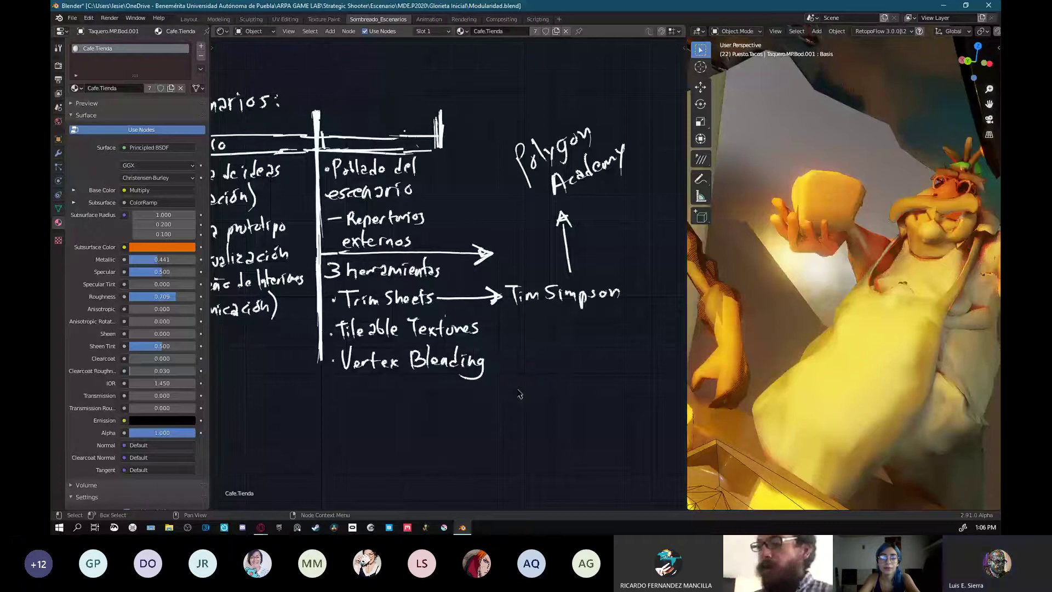
- Draw a short arrow after "Tileable Textures" and handwrite "UV" at its tip
{"action": "middle_click_drag", "start_coordinate": [519, 394], "coordinate": [566, 371]}
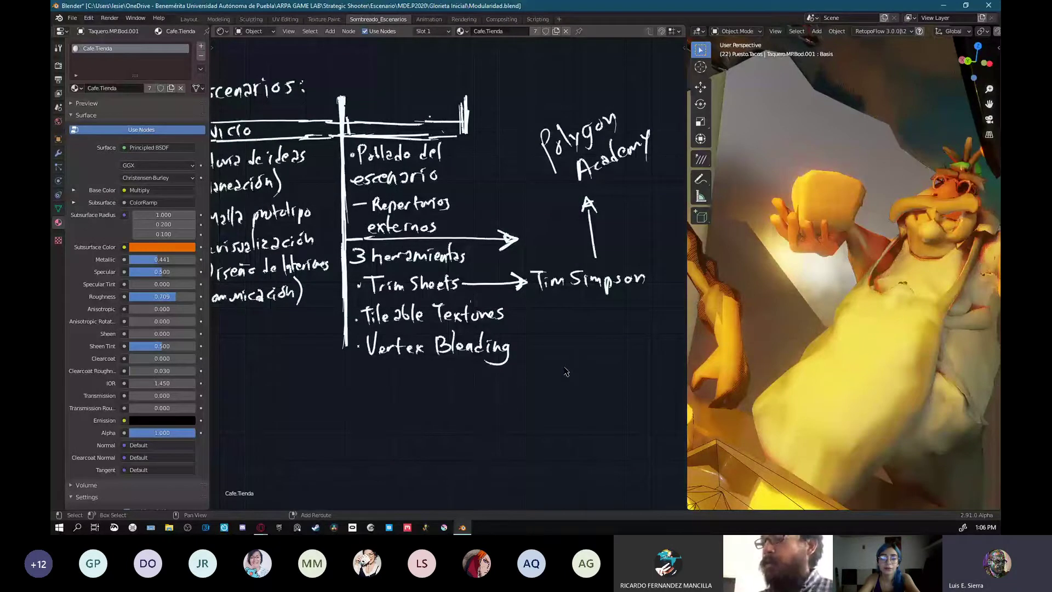
{"action": "left_click_drag", "start_coordinate": [509, 315], "coordinate": [525, 319]}
{"action": "mouse_move", "coordinate": [536, 309]}
{"action": "left_mouse_down"}
{"action": "mouse_move", "coordinate": [562, 305]}
{"action": "mouse_move", "coordinate": [556, 316]}
{"action": "mouse_move", "coordinate": [564, 304]}
{"action": "left_mouse_up"}
{"action": "key", "text": "ctrl+z"}
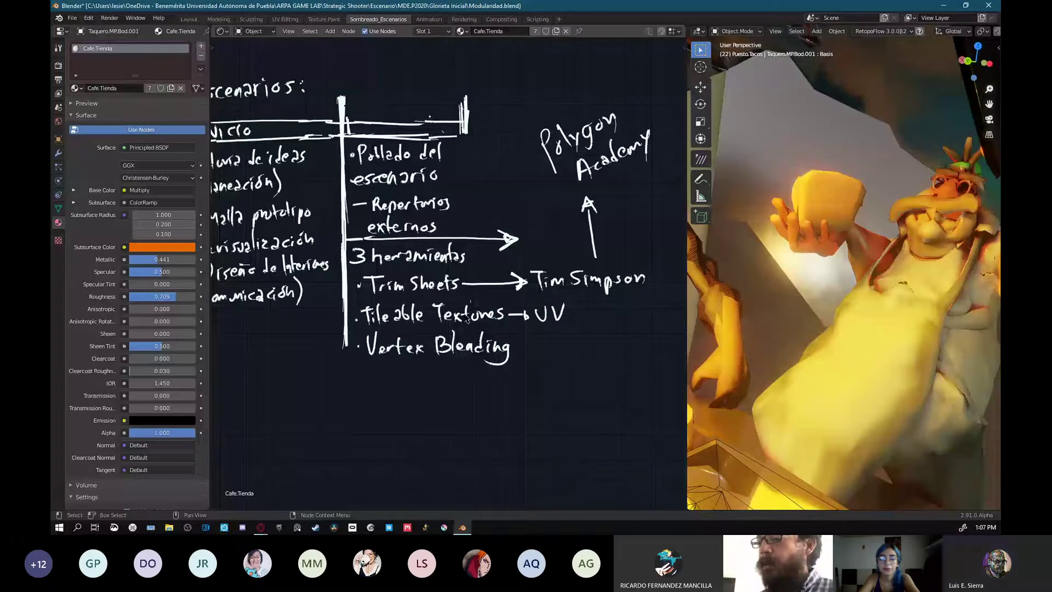
- Draw a stepped bracket line under and around "Vertex Blending", with a vertical arrow pointing down from it
{"action": "middle_click_drag", "start_coordinate": [466, 319], "coordinate": [504, 303]}
{"action": "left_click_drag", "start_coordinate": [397, 350], "coordinate": [581, 358]}
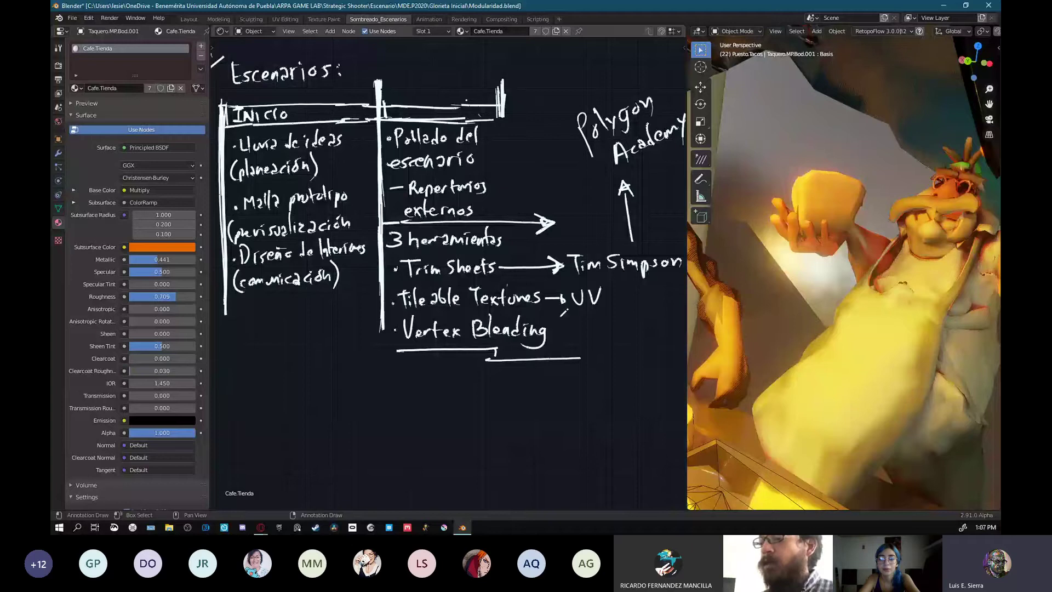
{"action": "left_click_drag", "start_coordinate": [560, 318], "coordinate": [561, 358]}
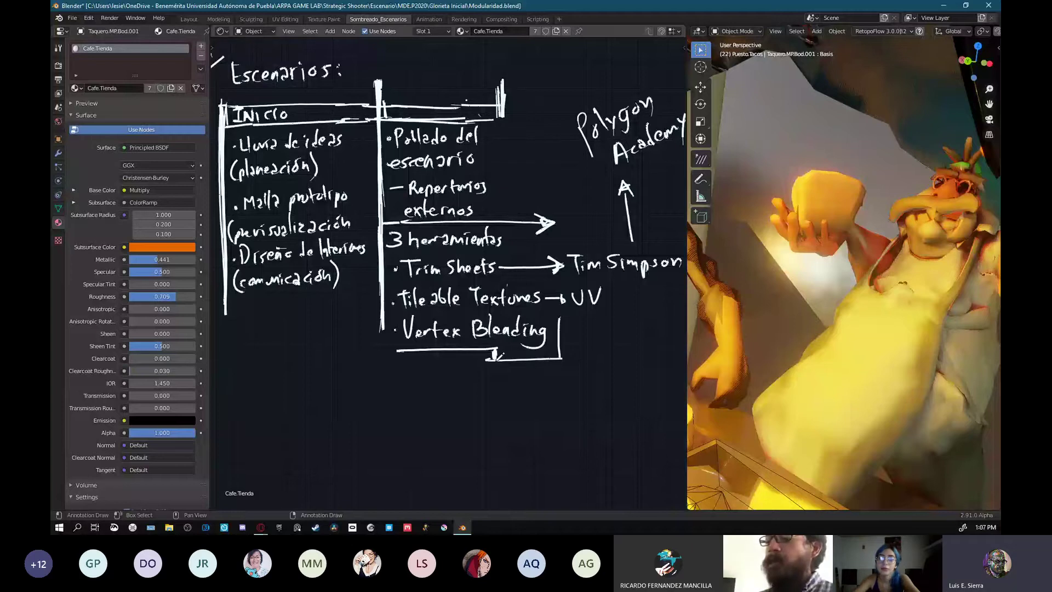
{"action": "middle_click_drag", "start_coordinate": [447, 394], "coordinate": [467, 370]}
{"action": "left_click_drag", "start_coordinate": [454, 328], "coordinate": [457, 403]}
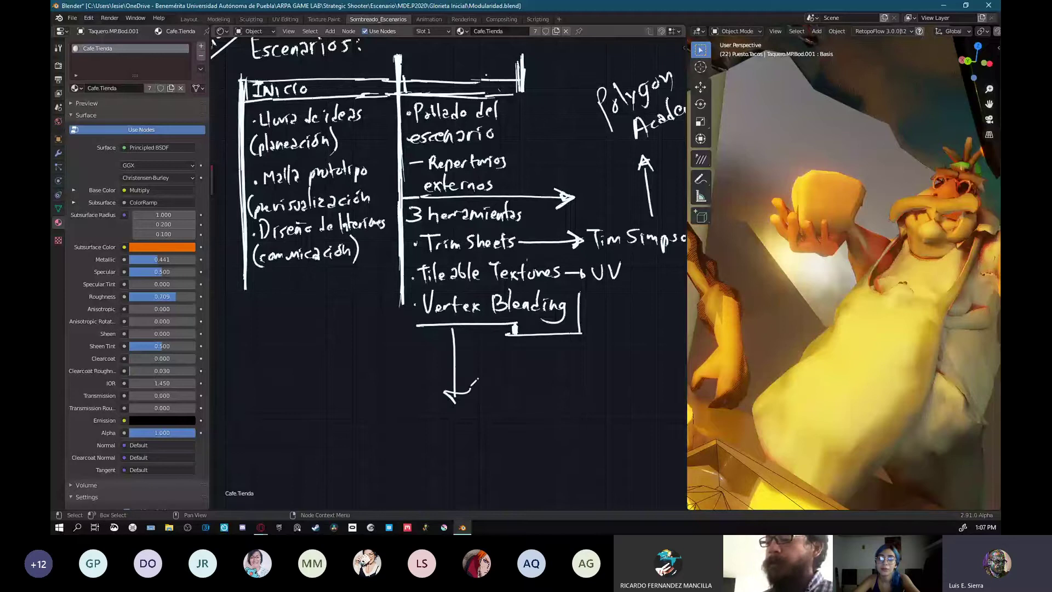
- Handwrite "¿Videojuegos" and "Animación?" on two lines below the arrow, separating the words with a stepped line
{"action": "middle_click_drag", "start_coordinate": [451, 407], "coordinate": [440, 387]}
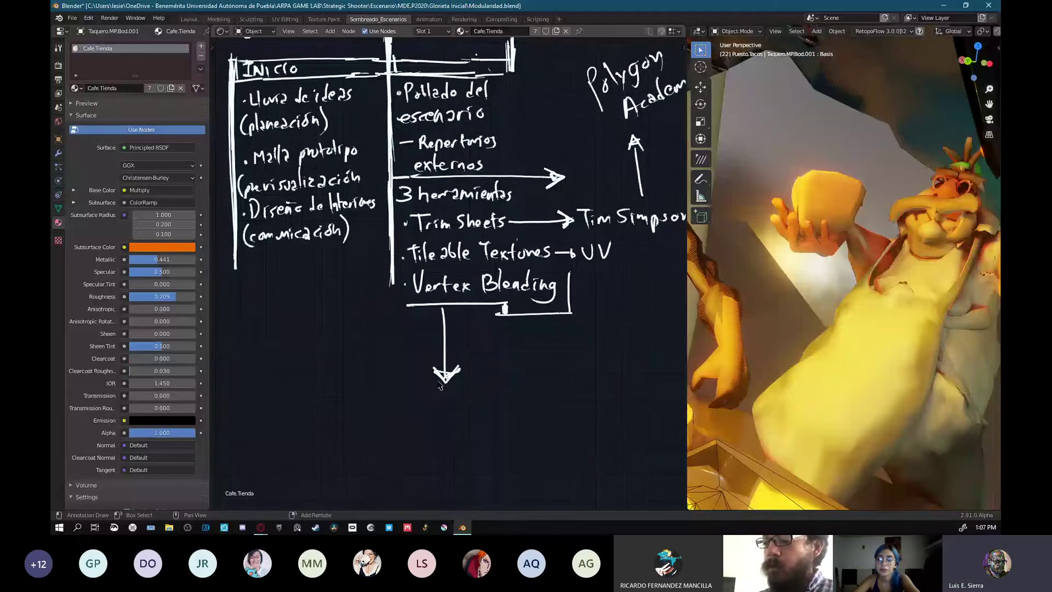
{"action": "mouse_move", "coordinate": [347, 390]}
{"action": "left_mouse_down"}
{"action": "mouse_move", "coordinate": [410, 418]}
{"action": "mouse_move", "coordinate": [466, 408]}
{"action": "left_mouse_up"}
{"action": "mouse_move", "coordinate": [344, 467]}
{"action": "left_mouse_down"}
{"action": "mouse_move", "coordinate": [410, 452]}
{"action": "mouse_move", "coordinate": [487, 454]}
{"action": "mouse_move", "coordinate": [457, 436]}
{"action": "left_mouse_up"}
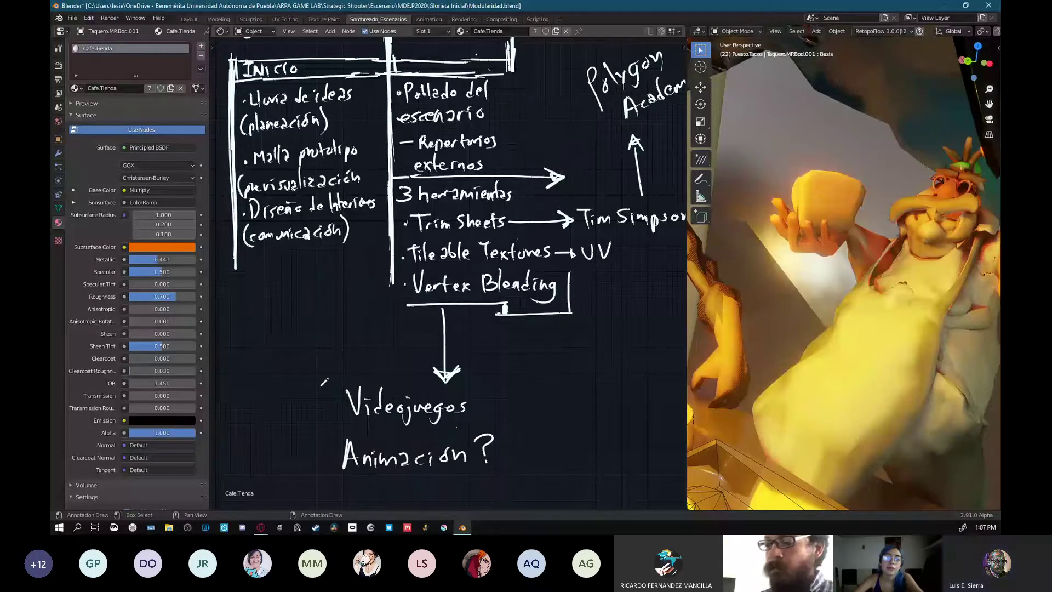
{"action": "left_click_drag", "start_coordinate": [317, 390], "coordinate": [318, 413]}
{"action": "mouse_move", "coordinate": [324, 405]}
{"action": "left_mouse_down"}
{"action": "mouse_move", "coordinate": [332, 397]}
{"action": "mouse_move", "coordinate": [317, 377]}
{"action": "left_mouse_up"}
{"action": "key", "text": "ctrl+z"}
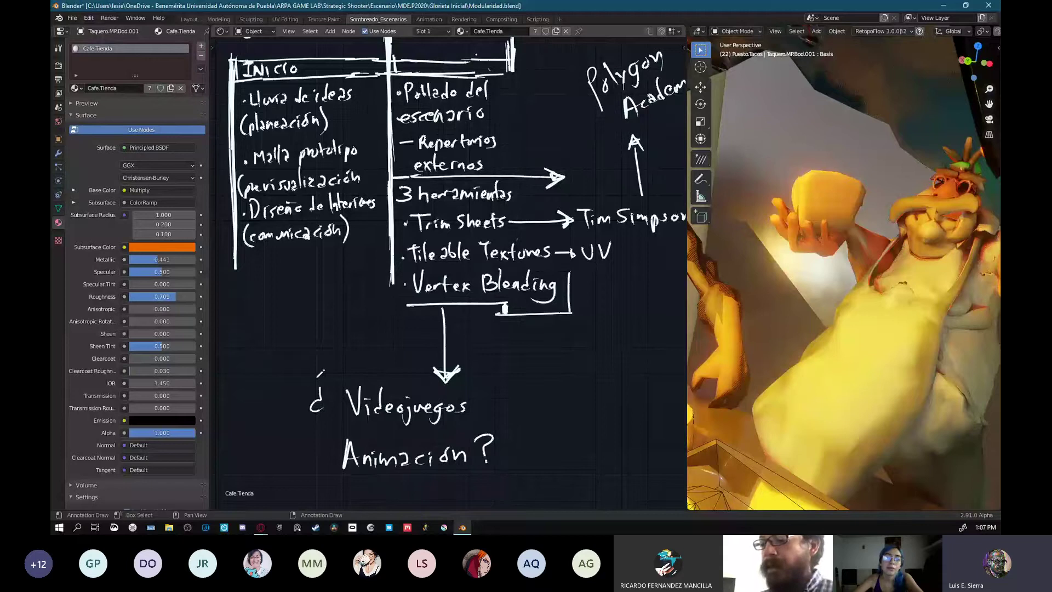
{"action": "key", "text": "ctrl+z"}
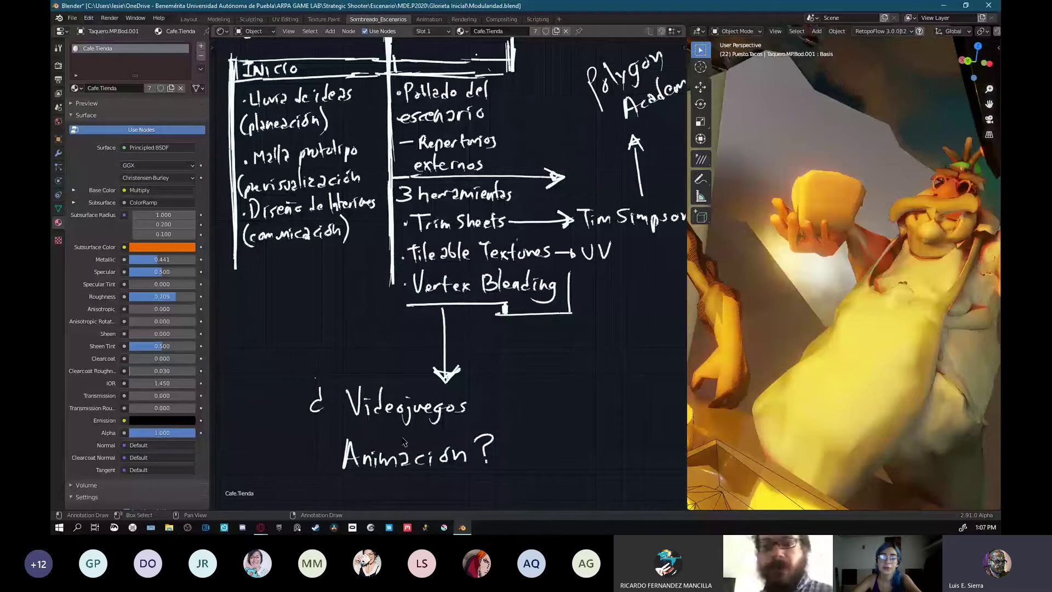
{"action": "left_click_drag", "start_coordinate": [309, 469], "coordinate": [498, 381]}
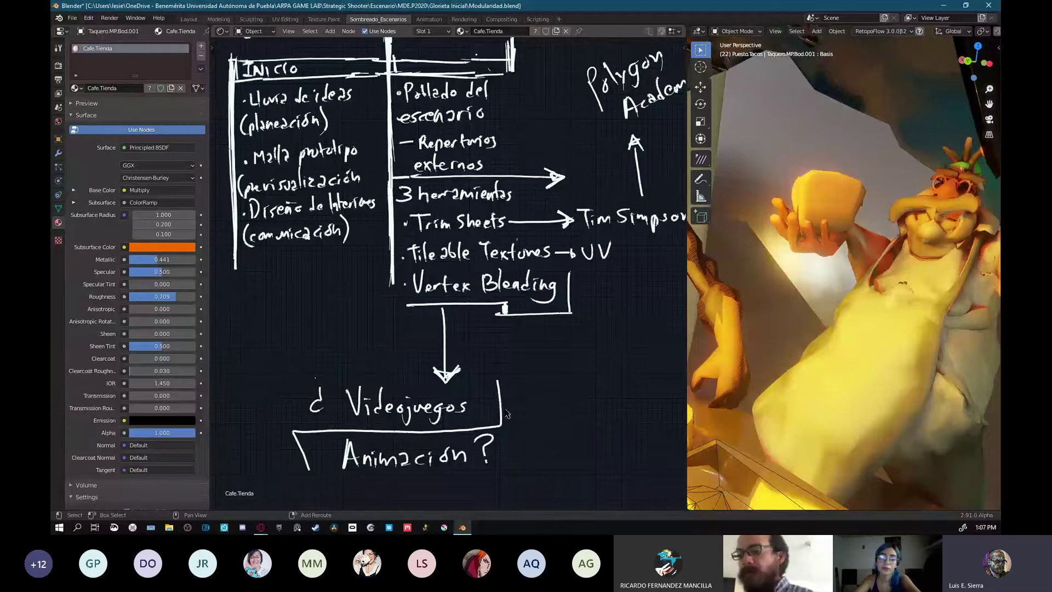
- Cross out the arrow to "Videojuegos" and draw a side branch from it ending in a downward arrow with a check mark
{"action": "middle_click_drag", "start_coordinate": [503, 409], "coordinate": [498, 410], "text": "shift"}
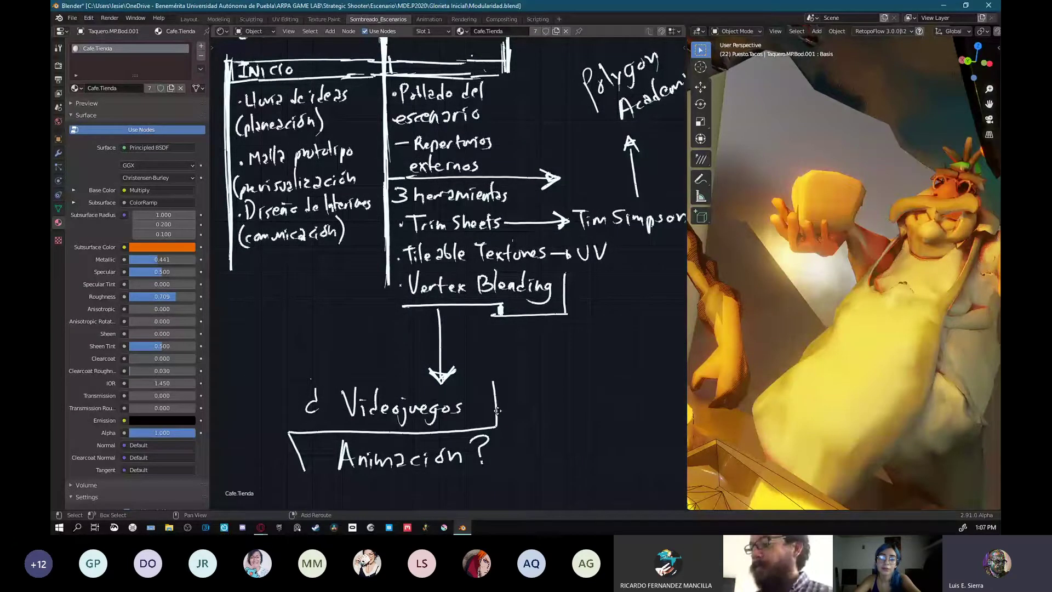
{"action": "middle_click_drag", "start_coordinate": [497, 410], "coordinate": [495, 410], "text": "shift"}
{"action": "left_click_drag", "start_coordinate": [440, 350], "coordinate": [579, 353]}
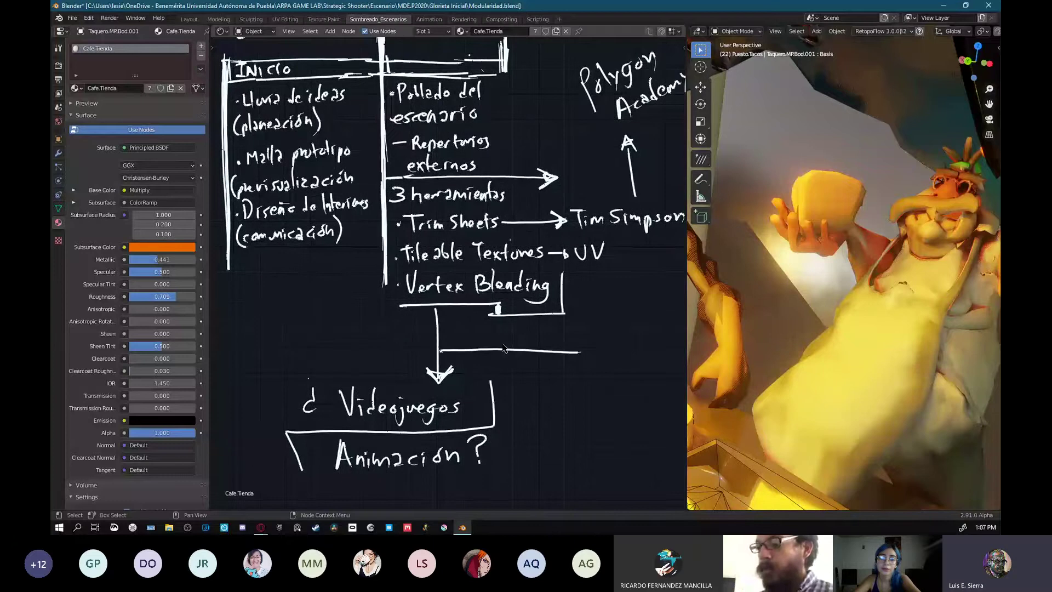
{"action": "key", "text": "ctrl+z"}
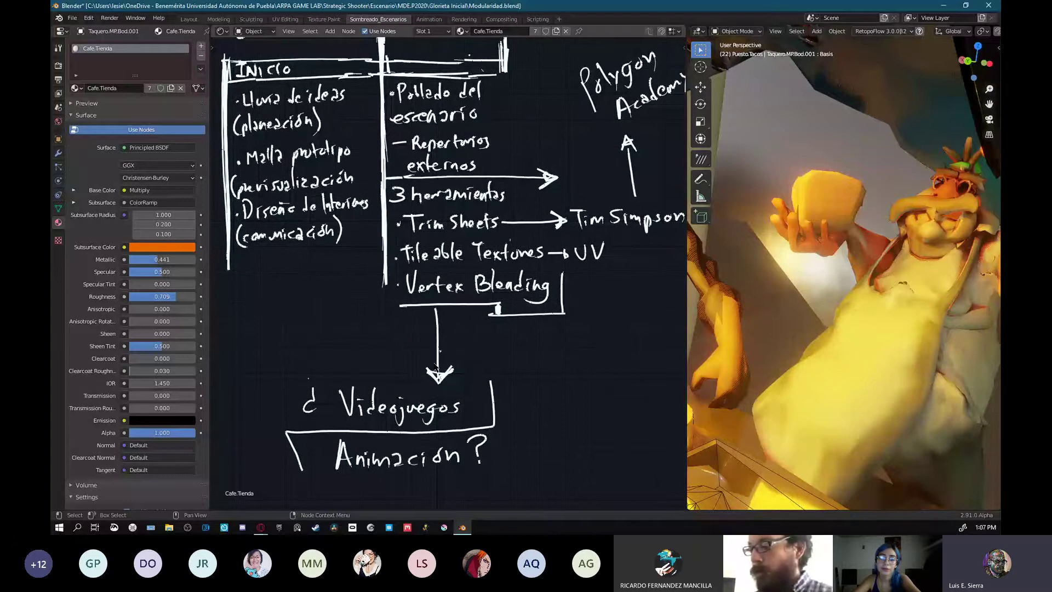
{"action": "left_click_drag", "start_coordinate": [440, 341], "coordinate": [592, 349]}
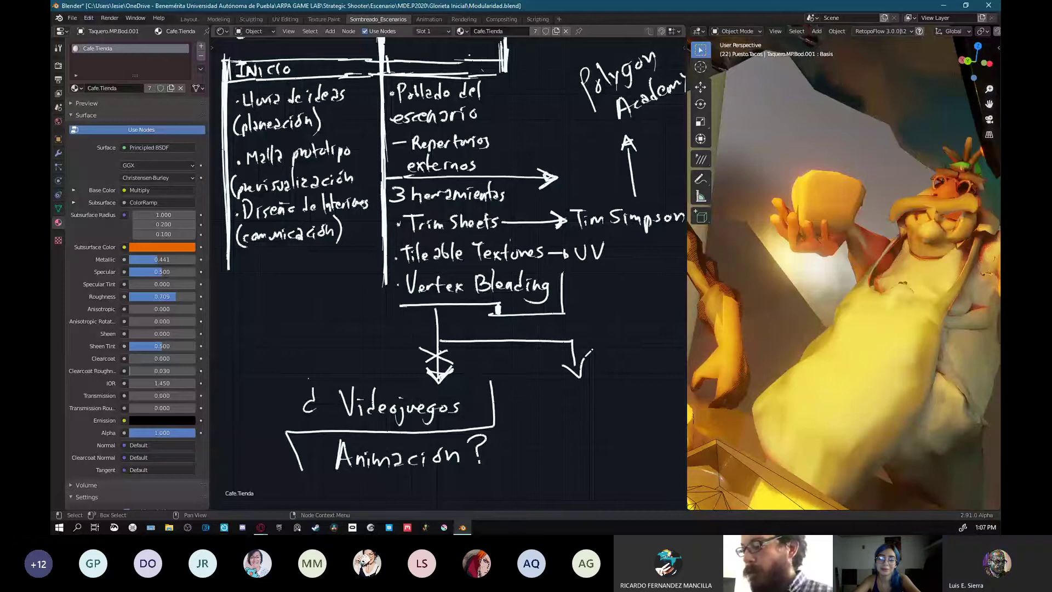
{"action": "middle_click_drag", "start_coordinate": [591, 388], "coordinate": [552, 385]}
{"action": "key", "text": "ctrl+z"}
{"action": "left_click_drag", "start_coordinate": [540, 331], "coordinate": [563, 312]}
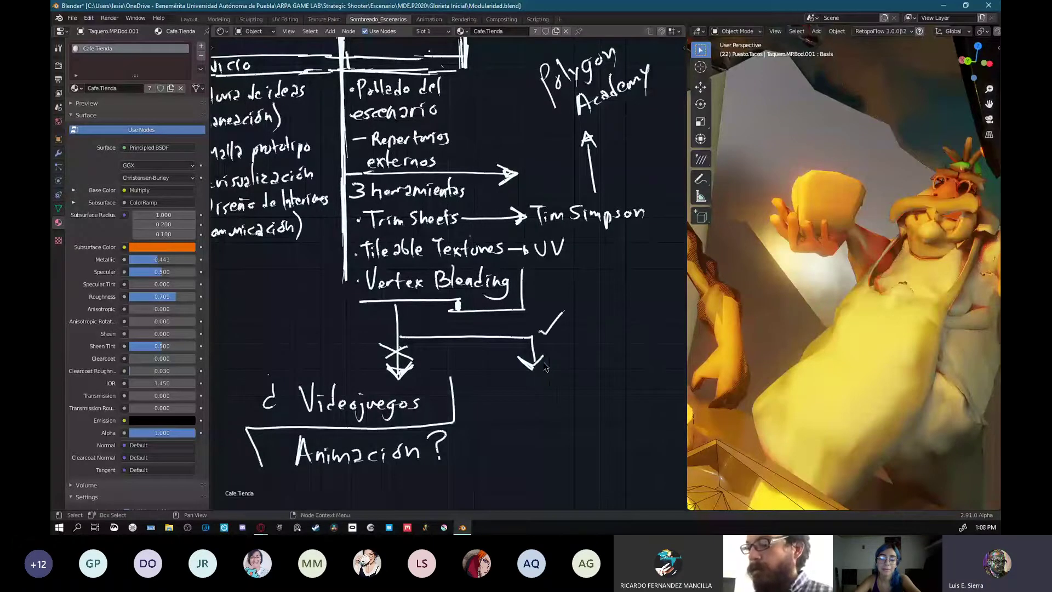
{"action": "middle_click_drag", "start_coordinate": [544, 364], "coordinate": [539, 366]}
{"action": "left_click_drag", "start_coordinate": [528, 371], "coordinate": [549, 351]}
{"action": "left_click_drag", "start_coordinate": [500, 382], "coordinate": [502, 408]}
{"action": "mouse_move", "coordinate": [498, 381]}
{"action": "left_mouse_down"}
{"action": "mouse_move", "coordinate": [521, 407]}
{"action": "mouse_move", "coordinate": [549, 376]}
{"action": "left_mouse_up"}
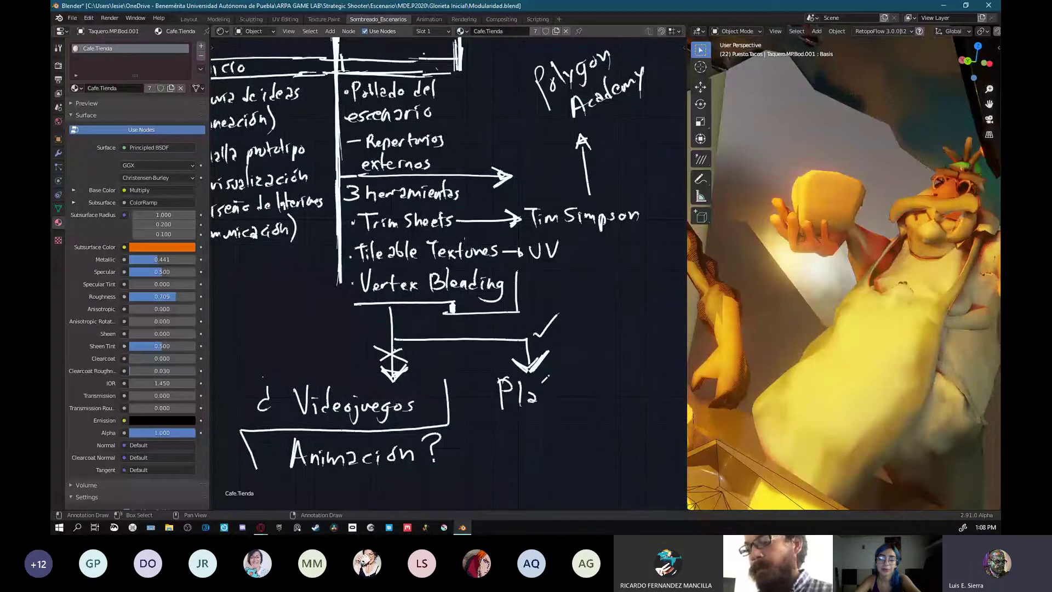
{"action": "mouse_move", "coordinate": [545, 380]}
{"action": "right_mouse_down"}
{"action": "mouse_move", "coordinate": [501, 391]}
{"action": "mouse_move", "coordinate": [502, 380]}
{"action": "right_mouse_up"}
- Handwrite "Motor Objetivo" below the check-marked branch arrow
{"action": "middle_click_drag", "start_coordinate": [513, 330], "coordinate": [508, 318]}
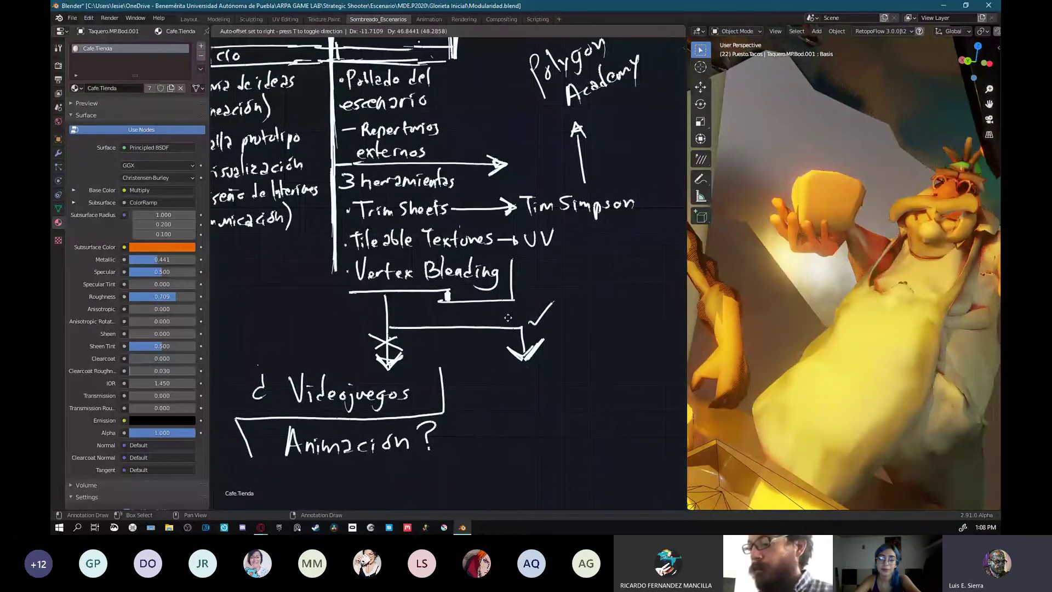
{"action": "left_click_drag", "start_coordinate": [485, 394], "coordinate": [515, 383]}
{"action": "left_click_drag", "start_coordinate": [523, 374], "coordinate": [527, 390]}
{"action": "left_click_drag", "start_coordinate": [533, 382], "coordinate": [534, 383]}
{"action": "left_click_drag", "start_coordinate": [539, 390], "coordinate": [547, 382]}
{"action": "left_click_drag", "start_coordinate": [570, 370], "coordinate": [583, 390]}
{"action": "mouse_move", "coordinate": [594, 387]}
{"action": "left_mouse_down"}
{"action": "mouse_move", "coordinate": [606, 377]}
{"action": "mouse_move", "coordinate": [594, 402]}
{"action": "mouse_move", "coordinate": [615, 387]}
{"action": "left_mouse_up"}
{"action": "mouse_move", "coordinate": [621, 368]}
{"action": "left_mouse_down"}
{"action": "mouse_move", "coordinate": [619, 390]}
{"action": "mouse_move", "coordinate": [629, 377]}
{"action": "left_mouse_up"}
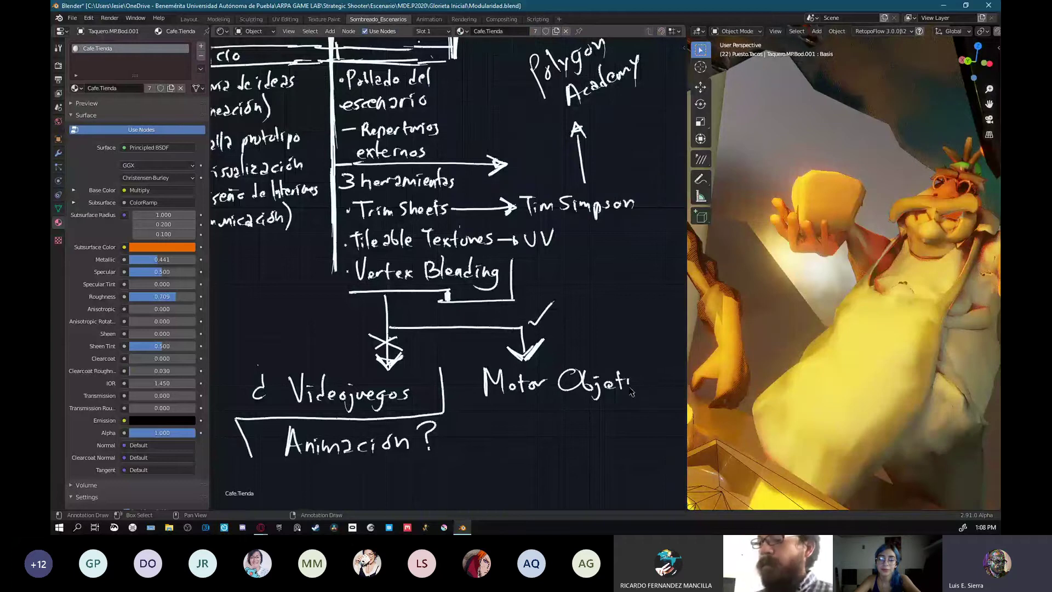
{"action": "left_click_drag", "start_coordinate": [634, 379], "coordinate": [643, 377]}
{"action": "left_click_drag", "start_coordinate": [653, 379], "coordinate": [655, 380]}
- Handwrite "Daniel Bystedt" on two lines in the empty area beyond "Motor Objetivo" and "UV"
{"action": "middle_click_drag", "start_coordinate": [594, 369], "coordinate": [509, 354]}
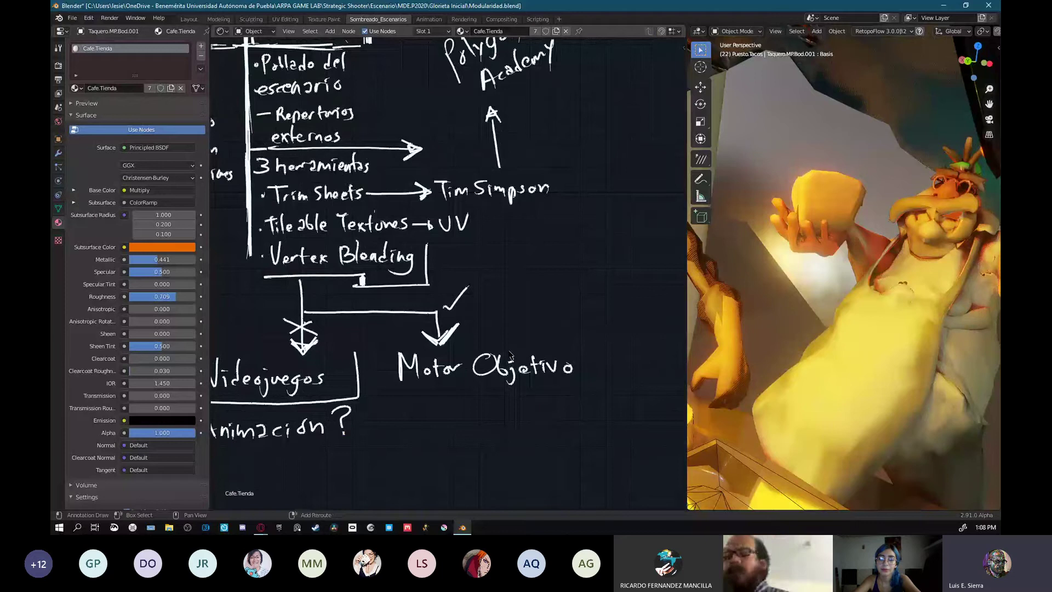
{"action": "scroll", "coordinate": [442, 320], "scroll_direction": "down", "scroll_amount": 1}
{"action": "middle_click_drag", "start_coordinate": [606, 311], "coordinate": [601, 310]}
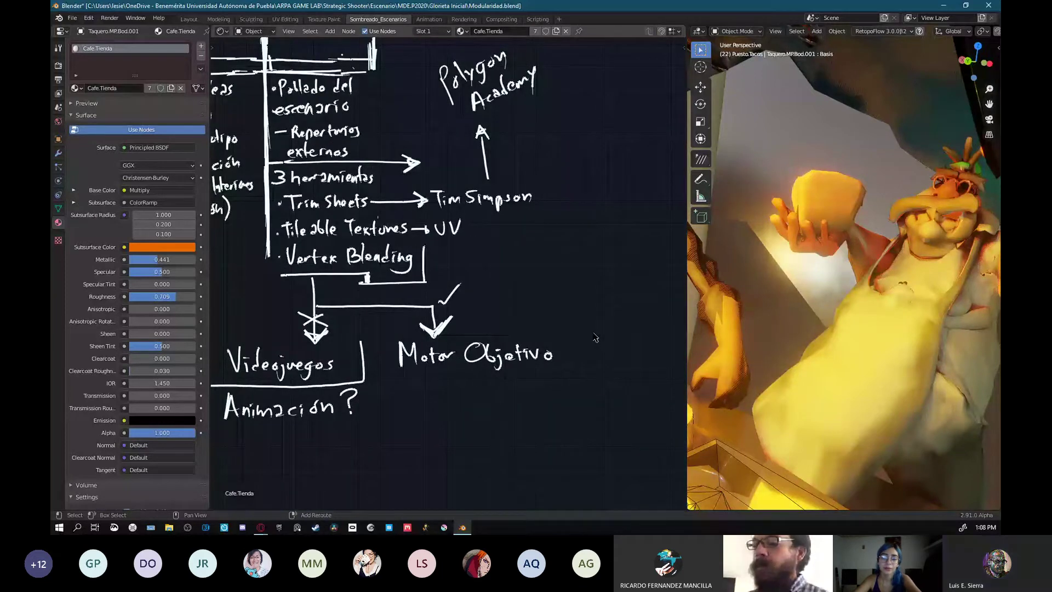
{"action": "middle_click_drag", "start_coordinate": [592, 334], "coordinate": [582, 340]}
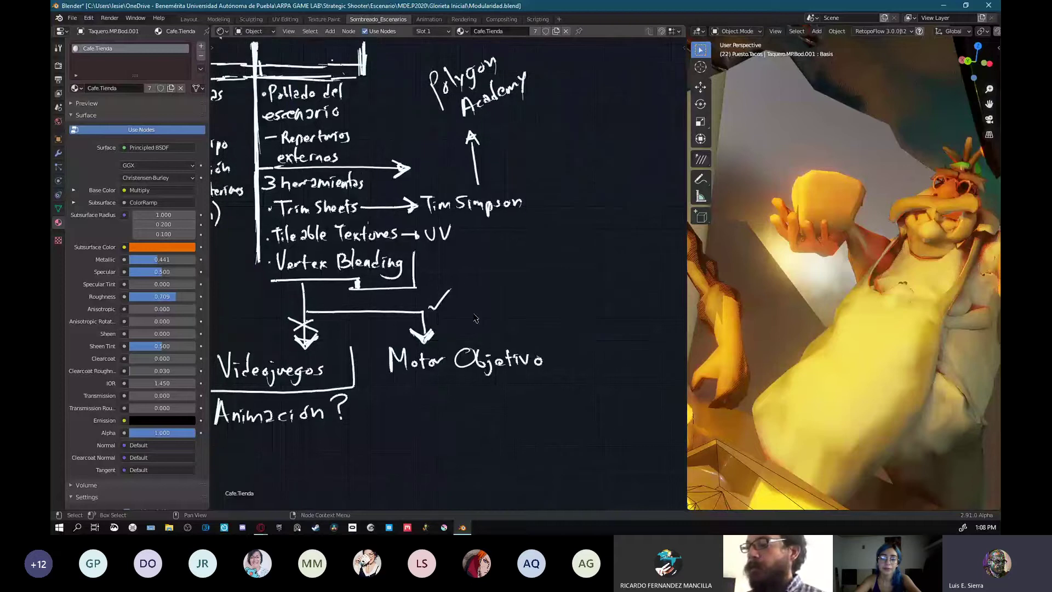
{"action": "middle_click_drag", "start_coordinate": [476, 319], "coordinate": [465, 315]}
{"action": "key", "text": "d"}
{"action": "left_click_drag", "start_coordinate": [578, 253], "coordinate": [577, 272]}
{"action": "left_click_drag", "start_coordinate": [571, 250], "coordinate": [576, 273]}
{"action": "left_click_drag", "start_coordinate": [603, 261], "coordinate": [616, 268]}
{"action": "left_click_drag", "start_coordinate": [622, 261], "coordinate": [644, 267]}
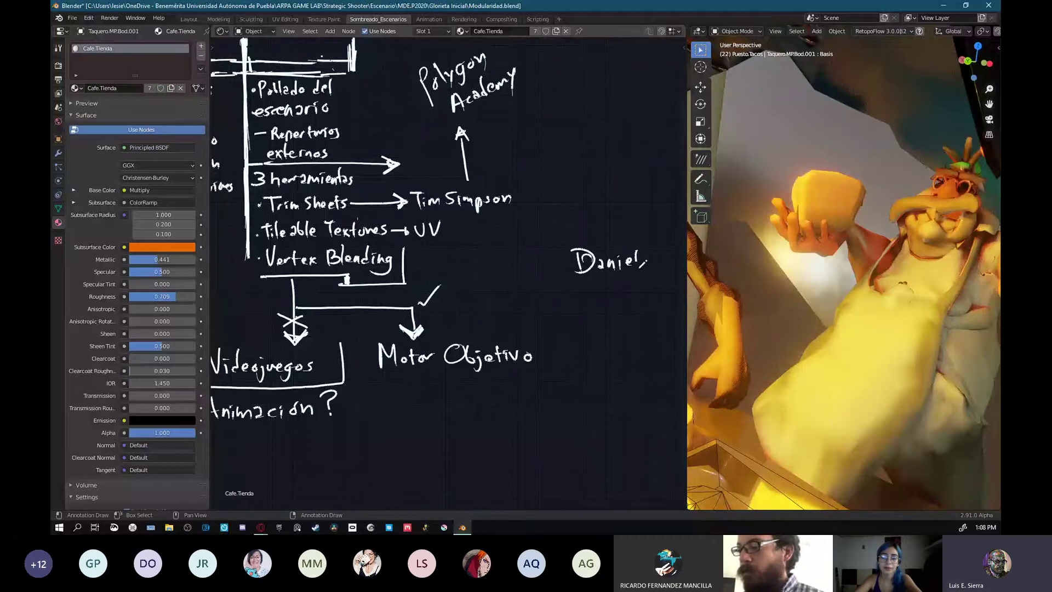
{"action": "middle_click_drag", "start_coordinate": [641, 268], "coordinate": [615, 266]}
{"action": "left_click_drag", "start_coordinate": [576, 283], "coordinate": [573, 304]}
{"action": "left_click_drag", "start_coordinate": [592, 287], "coordinate": [594, 294]}
{"action": "left_click_drag", "start_coordinate": [599, 286], "coordinate": [591, 306]}
{"action": "left_click_drag", "start_coordinate": [607, 286], "coordinate": [602, 295]}
{"action": "left_click_drag", "start_coordinate": [613, 280], "coordinate": [613, 296]}
{"action": "left_click_drag", "start_coordinate": [609, 286], "coordinate": [618, 285]}
{"action": "left_click_drag", "start_coordinate": [622, 287], "coordinate": [639, 294]}
{"action": "left_click_drag", "start_coordinate": [647, 283], "coordinate": [647, 298]}
- Draw an upward arrow from "Daniel Bystedt" and handwrite "B3D-Con 2019" above it
{"action": "middle_click_drag", "start_coordinate": [577, 239], "coordinate": [570, 244]}
{"action": "left_click_drag", "start_coordinate": [571, 238], "coordinate": [572, 198]}
{"action": "left_click_drag", "start_coordinate": [564, 205], "coordinate": [578, 203]}
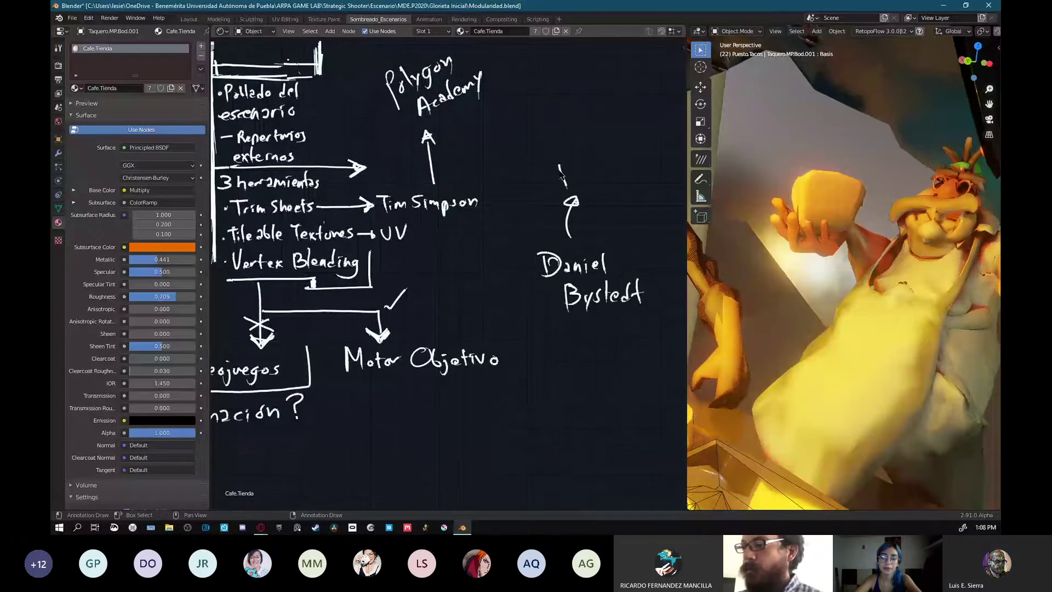
{"action": "left_click_drag", "start_coordinate": [560, 164], "coordinate": [567, 182]}
{"action": "mouse_move", "coordinate": [593, 158]}
{"action": "left_mouse_down"}
{"action": "mouse_move", "coordinate": [595, 174]}
{"action": "mouse_move", "coordinate": [620, 158]}
{"action": "left_mouse_up"}
{"action": "mouse_move", "coordinate": [624, 164]}
{"action": "left_mouse_down"}
{"action": "mouse_move", "coordinate": [650, 160]}
{"action": "mouse_move", "coordinate": [654, 141]}
{"action": "left_mouse_up"}
{"action": "left_click_drag", "start_coordinate": [659, 135], "coordinate": [665, 149]}
{"action": "right_click_drag", "start_coordinate": [557, 167], "coordinate": [563, 179]}
{"action": "left_click_drag", "start_coordinate": [525, 182], "coordinate": [529, 197]}
{"action": "mouse_move", "coordinate": [542, 180]}
{"action": "left_mouse_down"}
{"action": "mouse_move", "coordinate": [543, 195]}
{"action": "mouse_move", "coordinate": [565, 186]}
{"action": "mouse_move", "coordinate": [559, 165]}
{"action": "left_mouse_up"}
{"action": "key", "text": "ctrl+z"}
- Draw an empty rectangle below "Daniel Bystedt" as the first box of a diagram
{"action": "mouse_move", "coordinate": [626, 325]}
{"action": "middle_mouse_down"}
{"action": "mouse_move", "coordinate": [606, 319]}
{"action": "mouse_move", "coordinate": [623, 289]}
{"action": "middle_mouse_up"}
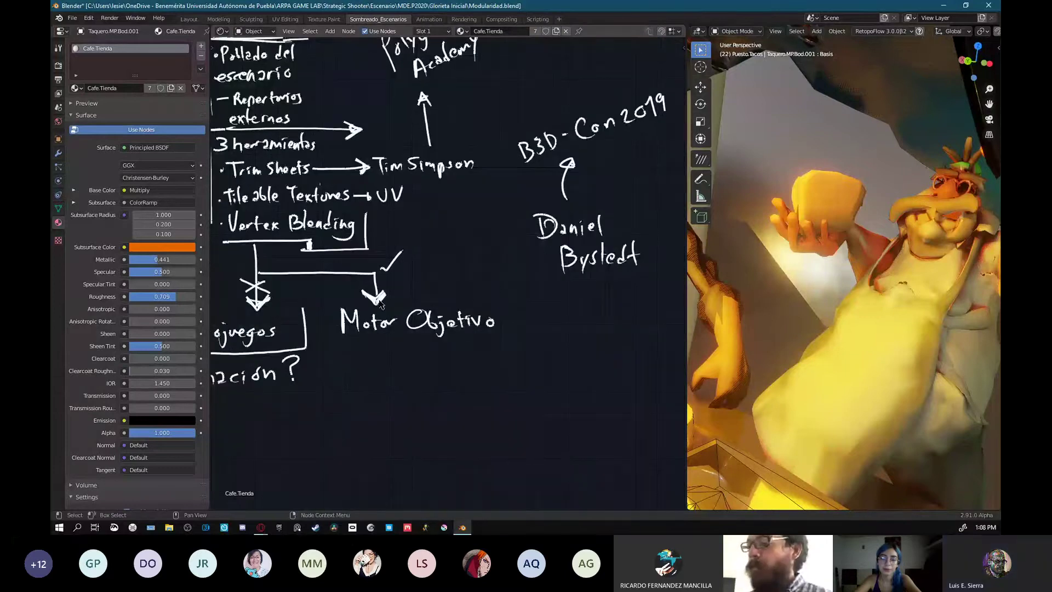
{"action": "middle_click_drag", "start_coordinate": [517, 314], "coordinate": [512, 309]}
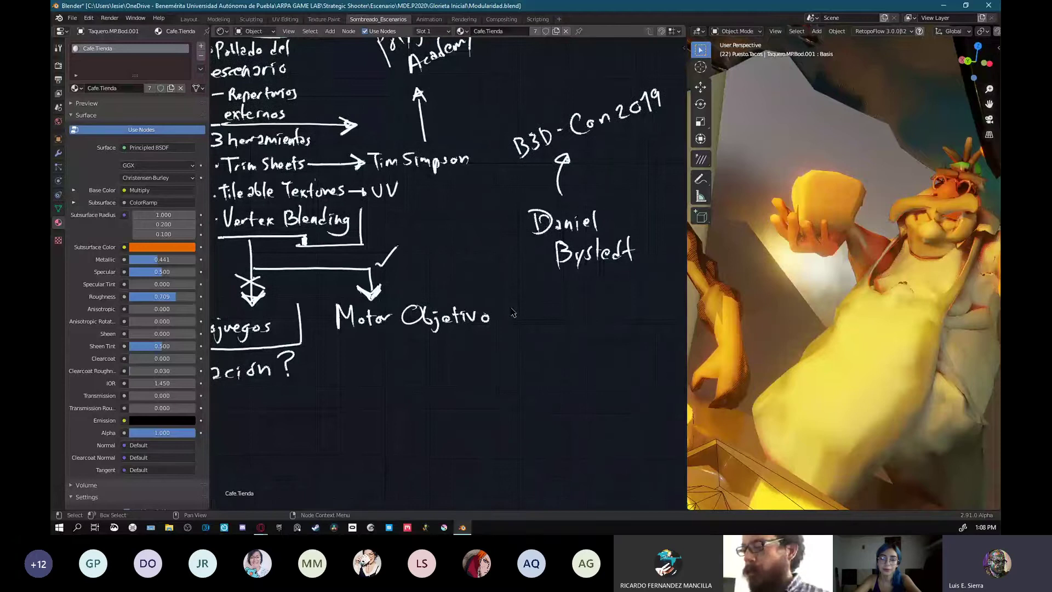
{"action": "key", "text": "shift+d"}
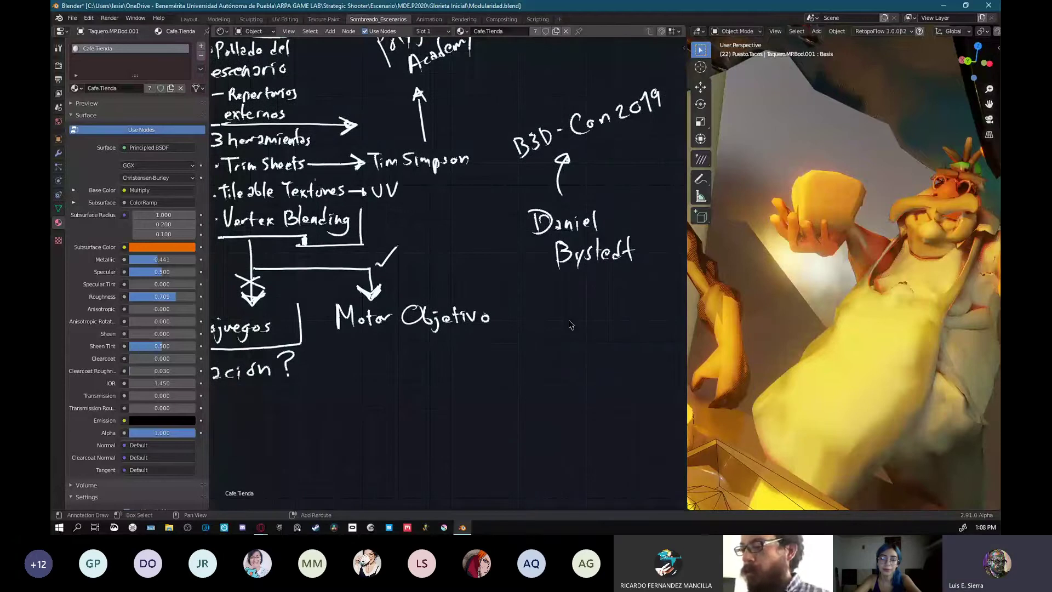
{"action": "middle_click_drag", "start_coordinate": [570, 324], "coordinate": [555, 320]}
{"action": "left_click_drag", "start_coordinate": [522, 316], "coordinate": [609, 314]}
{"action": "left_click_drag", "start_coordinate": [620, 310], "coordinate": [620, 374]}
{"action": "left_click_drag", "start_coordinate": [523, 319], "coordinate": [525, 369]}
{"action": "left_click_drag", "start_coordinate": [523, 375], "coordinate": [624, 373]}
- Draw a bent connector from the rectangle's base and a second rectangle at its end, below "Motor Objetivo"
{"action": "middle_click_drag", "start_coordinate": [604, 322], "coordinate": [592, 277]}
{"action": "middle_click_drag", "start_coordinate": [558, 327], "coordinate": [535, 308]}
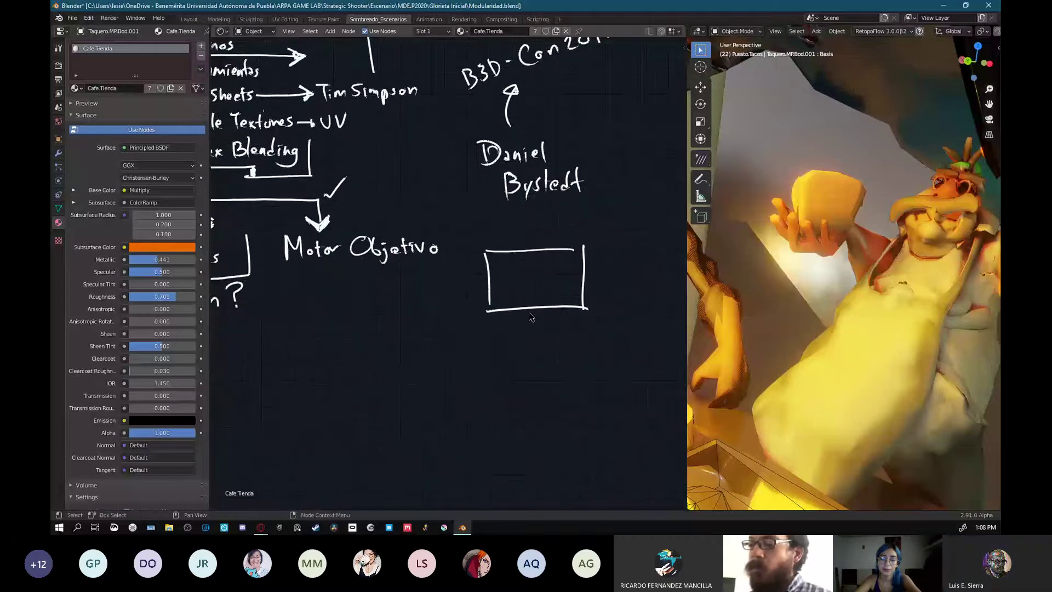
{"action": "left_click_drag", "start_coordinate": [529, 309], "coordinate": [472, 352]}
{"action": "left_click_drag", "start_coordinate": [471, 340], "coordinate": [469, 391]}
{"action": "left_click_drag", "start_coordinate": [471, 340], "coordinate": [371, 347]}
{"action": "mouse_move", "coordinate": [369, 346]}
{"action": "left_mouse_down"}
{"action": "mouse_move", "coordinate": [371, 395]}
{"action": "mouse_move", "coordinate": [472, 392]}
{"action": "left_mouse_up"}
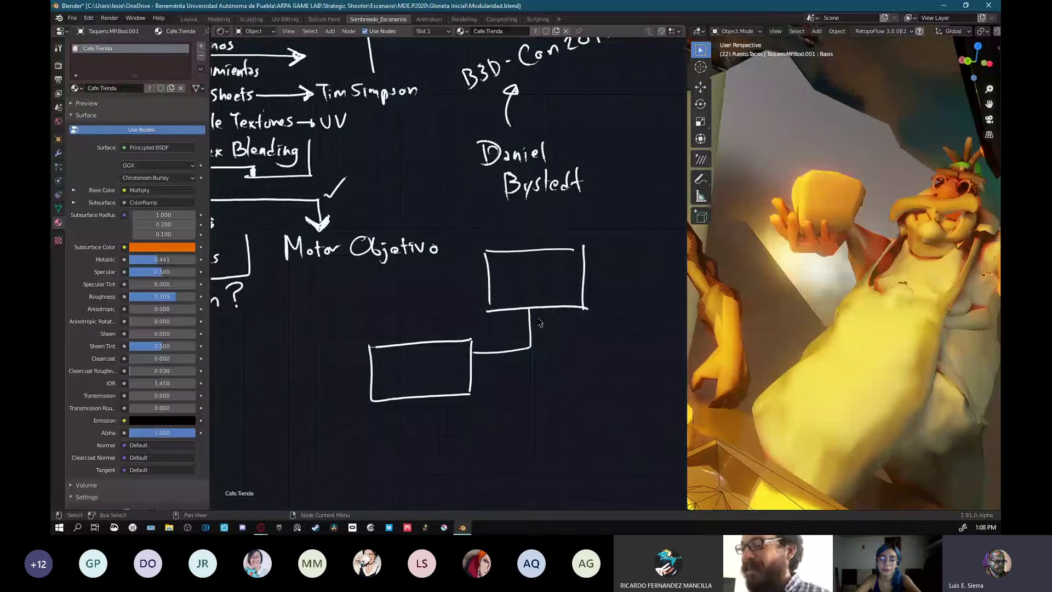
- Draw a straight connector down from the first rectangle's base and a third rectangle at its lower end
{"action": "left_click_drag", "start_coordinate": [541, 310], "coordinate": [495, 454]}
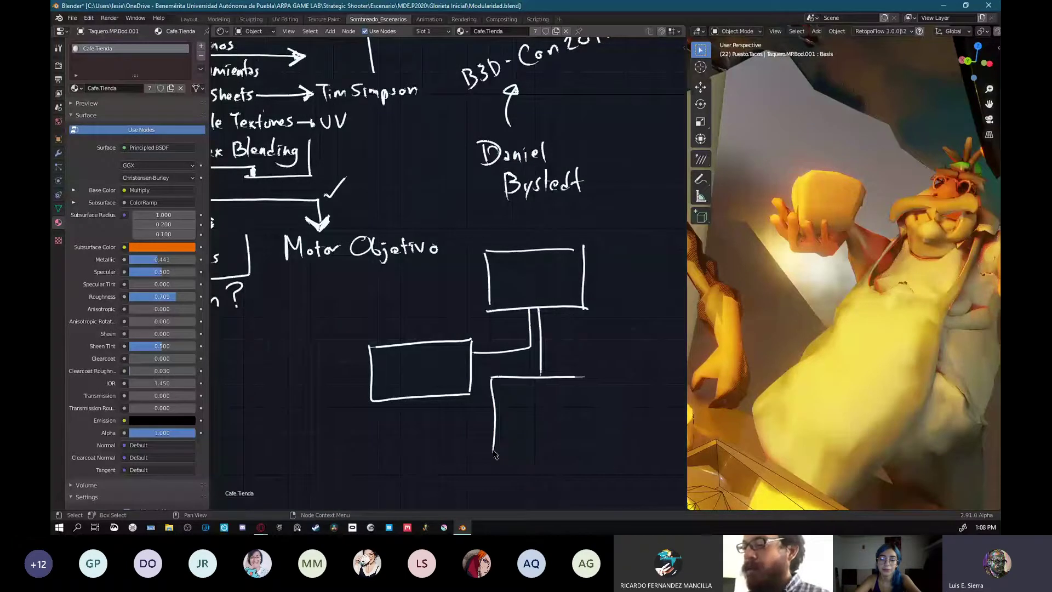
{"action": "left_click_drag", "start_coordinate": [585, 375], "coordinate": [585, 455]}
{"action": "left_click_drag", "start_coordinate": [490, 457], "coordinate": [593, 451]}
- Draw a bent connector from the first rectangle's base to a fourth rectangle, opposite the one below "Motor Objetivo"
{"action": "middle_click_drag", "start_coordinate": [554, 340], "coordinate": [516, 349]}
{"action": "left_click_drag", "start_coordinate": [512, 318], "coordinate": [581, 355]}
{"action": "left_click_drag", "start_coordinate": [584, 336], "coordinate": [584, 400]}
{"action": "left_click_drag", "start_coordinate": [579, 341], "coordinate": [664, 345]}
{"action": "left_click_drag", "start_coordinate": [664, 338], "coordinate": [661, 398]}
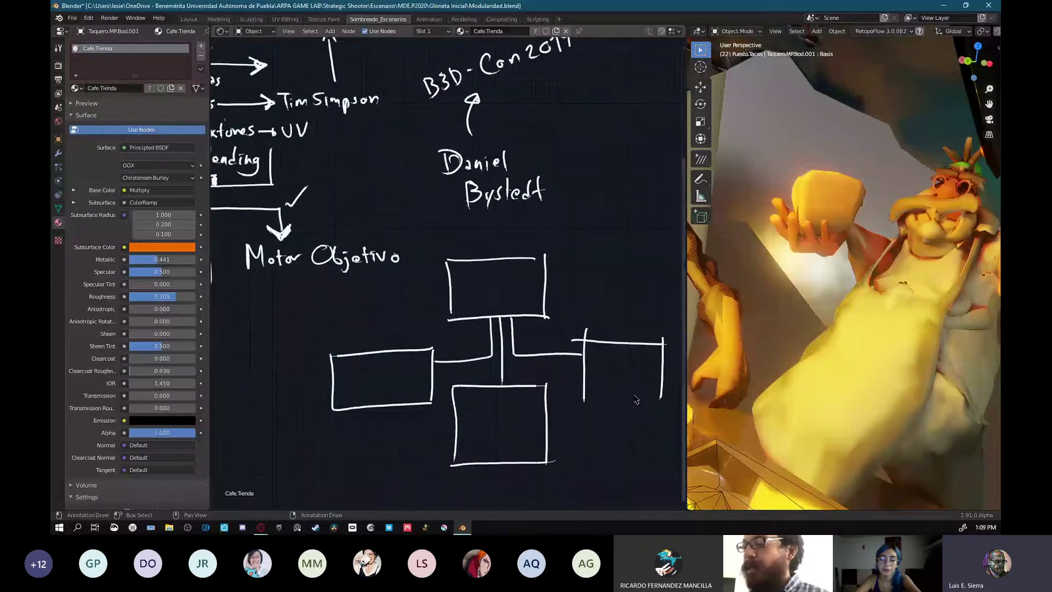
{"action": "left_click_drag", "start_coordinate": [585, 400], "coordinate": [654, 395]}
{"action": "middle_click_drag", "start_coordinate": [630, 362], "coordinate": [612, 360]}
{"action": "right_click_drag", "start_coordinate": [569, 321], "coordinate": [552, 327]}
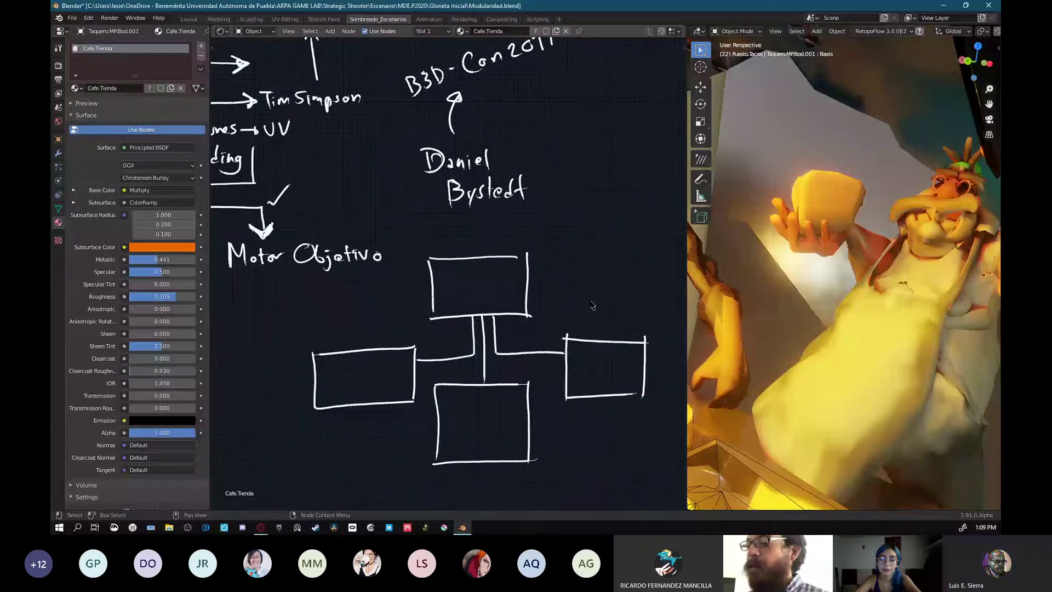
{"action": "middle_click_drag", "start_coordinate": [580, 305], "coordinate": [558, 307]}
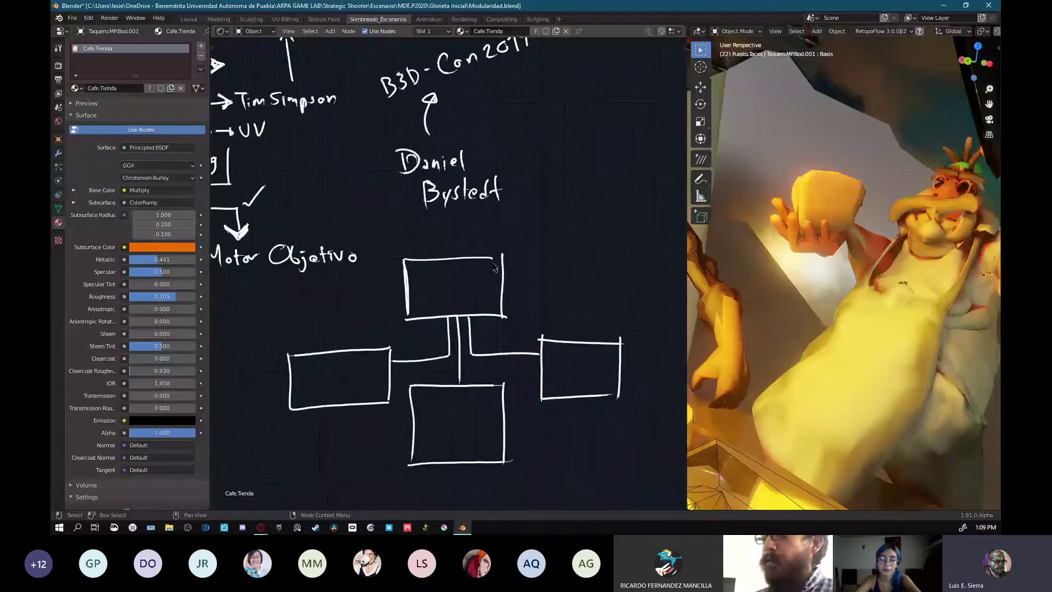
- Thicken the outline of the diagram's uppermost rectangle by retracing its edges
{"action": "mouse_move", "coordinate": [398, 263]}
{"action": "left_mouse_down"}
{"action": "mouse_move", "coordinate": [519, 254]}
{"action": "mouse_move", "coordinate": [507, 316]}
{"action": "left_mouse_up"}
{"action": "left_click_drag", "start_coordinate": [402, 318], "coordinate": [511, 315]}
{"action": "middle_click_drag", "start_coordinate": [445, 287], "coordinate": [423, 284]}
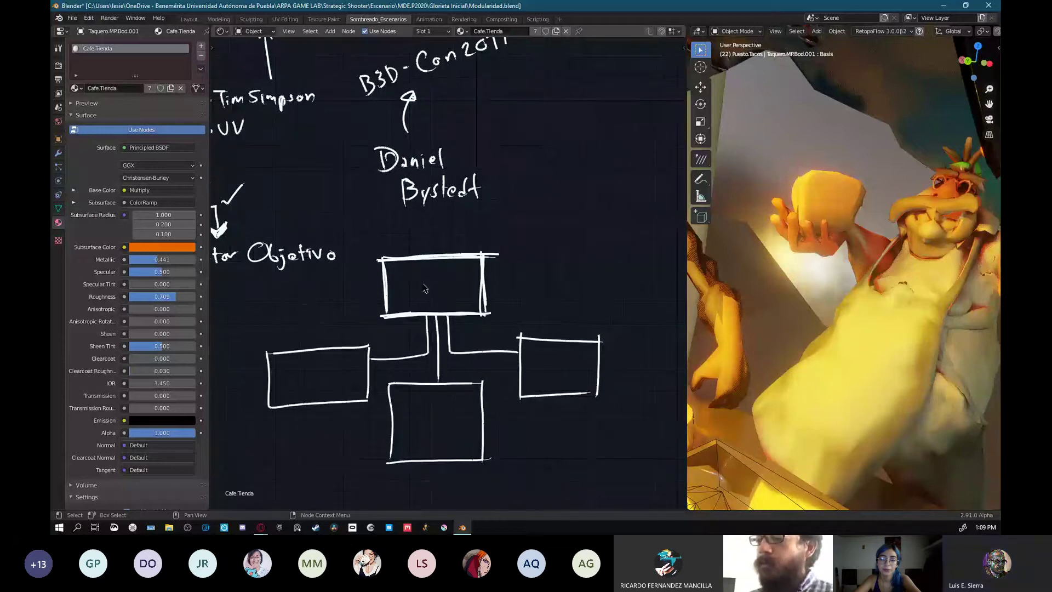
- Sketch a small scene inside the uppermost rectangle, with nested ovals, scribbled details and jagged shapes around them
{"action": "mouse_move", "coordinate": [424, 289]}
{"action": "left_mouse_down"}
{"action": "mouse_move", "coordinate": [411, 268]}
{"action": "mouse_move", "coordinate": [454, 285]}
{"action": "mouse_move", "coordinate": [461, 304]}
{"action": "mouse_move", "coordinate": [416, 288]}
{"action": "mouse_move", "coordinate": [436, 279]}
{"action": "left_mouse_up"}
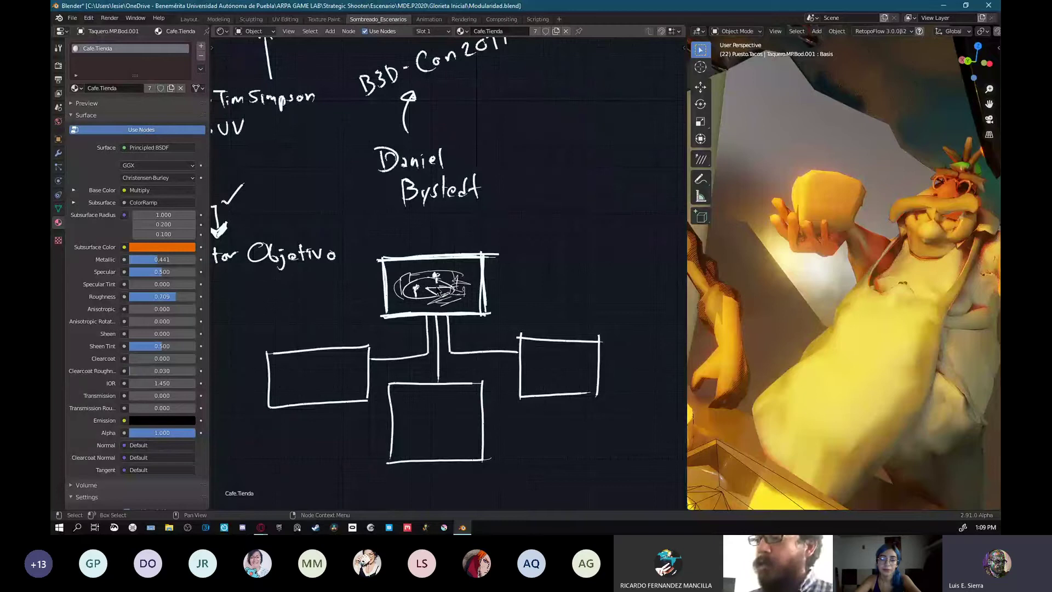
{"action": "mouse_move", "coordinate": [420, 280]}
{"action": "left_mouse_down"}
{"action": "mouse_move", "coordinate": [431, 276]}
{"action": "mouse_move", "coordinate": [418, 299]}
{"action": "mouse_move", "coordinate": [396, 290]}
{"action": "mouse_move", "coordinate": [463, 282]}
{"action": "mouse_move", "coordinate": [463, 265]}
{"action": "left_mouse_up"}
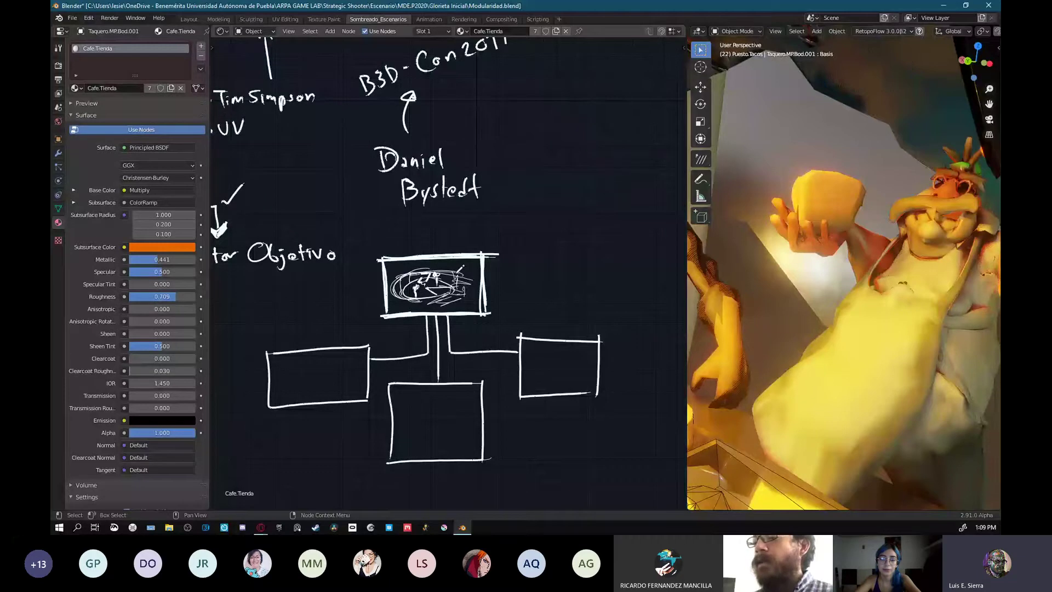
{"action": "left_click_drag", "start_coordinate": [396, 294], "coordinate": [463, 300]}
{"action": "left_click_drag", "start_coordinate": [389, 266], "coordinate": [396, 278]}
{"action": "left_click_drag", "start_coordinate": [419, 264], "coordinate": [467, 272]}
{"action": "left_click_drag", "start_coordinate": [469, 280], "coordinate": [469, 298]}
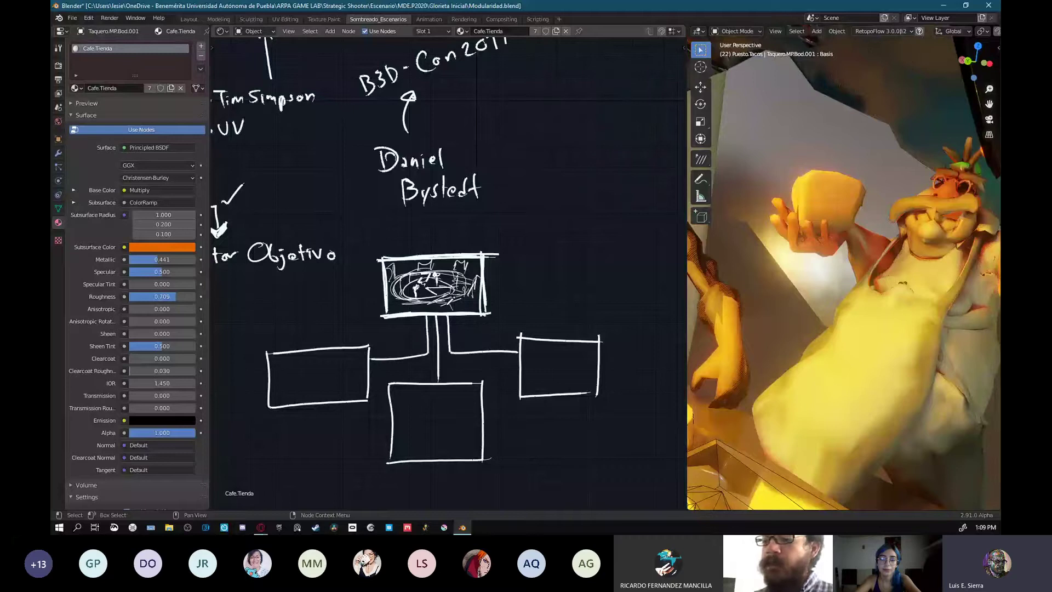
- Sketch a small tree in the rectangle below "Motor Objetivo", erasing and redrawing parts of its crown and trunk
{"action": "middle_click_drag", "start_coordinate": [311, 374], "coordinate": [306, 369]}
{"action": "left_click_drag", "start_coordinate": [282, 366], "coordinate": [301, 367]}
{"action": "left_click_drag", "start_coordinate": [289, 371], "coordinate": [288, 386]}
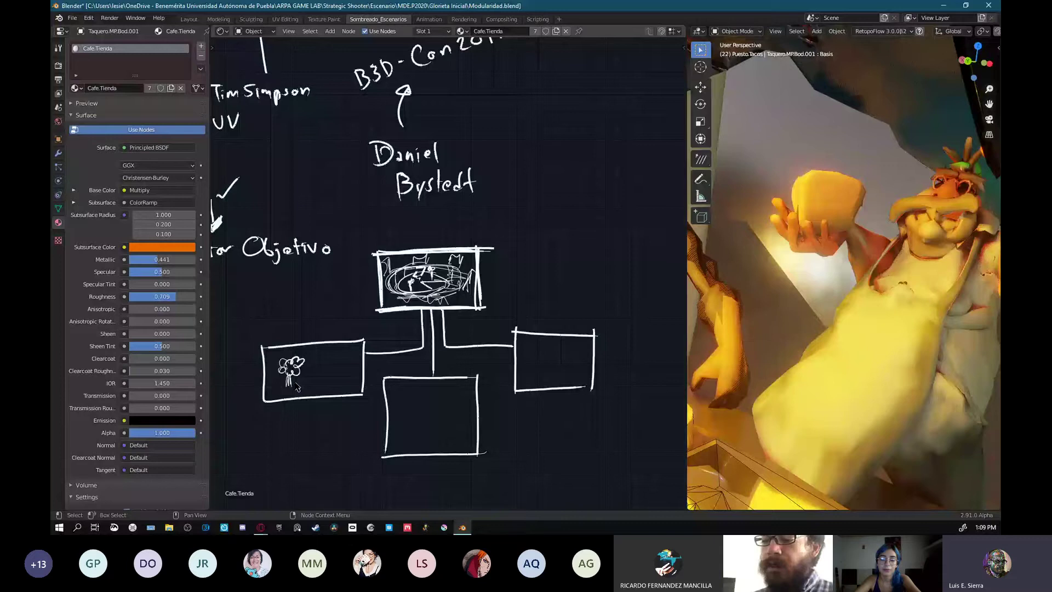
{"action": "right_click_drag", "start_coordinate": [295, 382], "coordinate": [279, 367]}
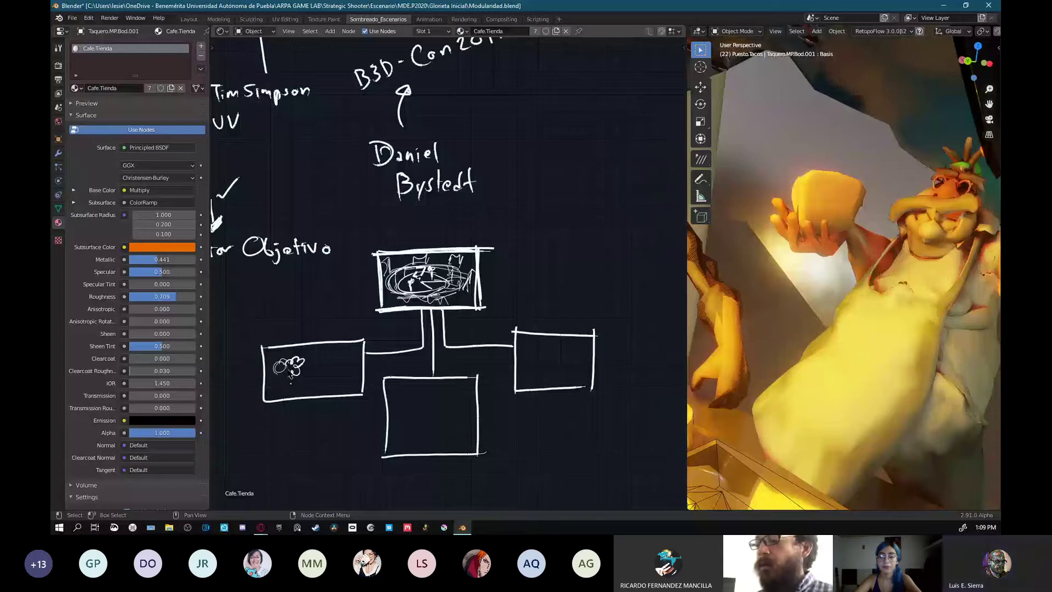
{"action": "key", "text": "ctrl+z"}
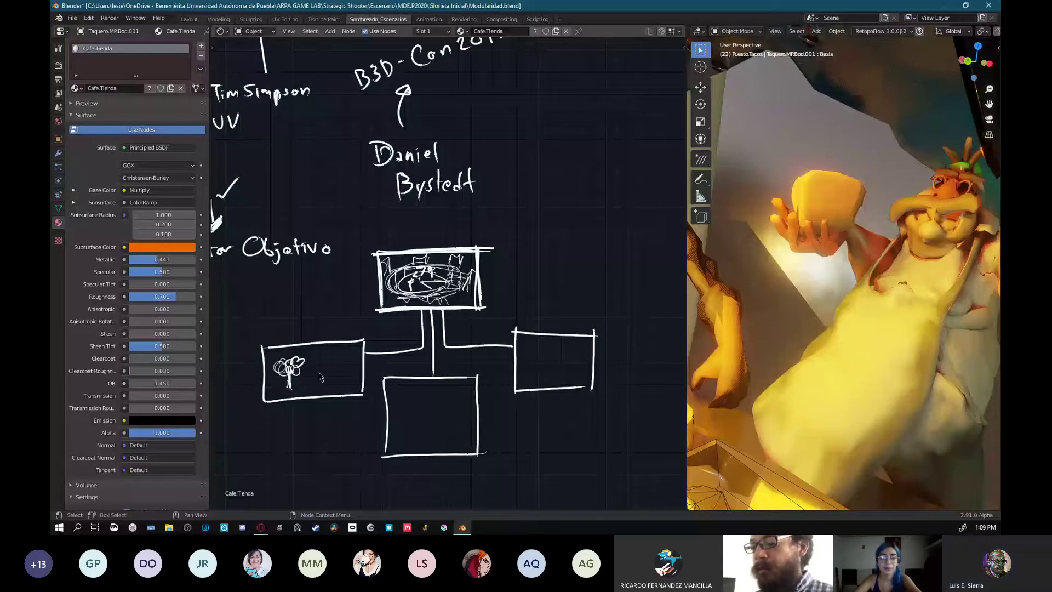
- Sketch a slanted, hatched shape with short vertical posts inside the diagram's lower middle rectangle
{"action": "mouse_move", "coordinate": [428, 407]}
{"action": "left_mouse_down"}
{"action": "mouse_move", "coordinate": [406, 417]}
{"action": "mouse_move", "coordinate": [463, 412]}
{"action": "mouse_move", "coordinate": [403, 423]}
{"action": "mouse_move", "coordinate": [464, 387]}
{"action": "left_mouse_up"}
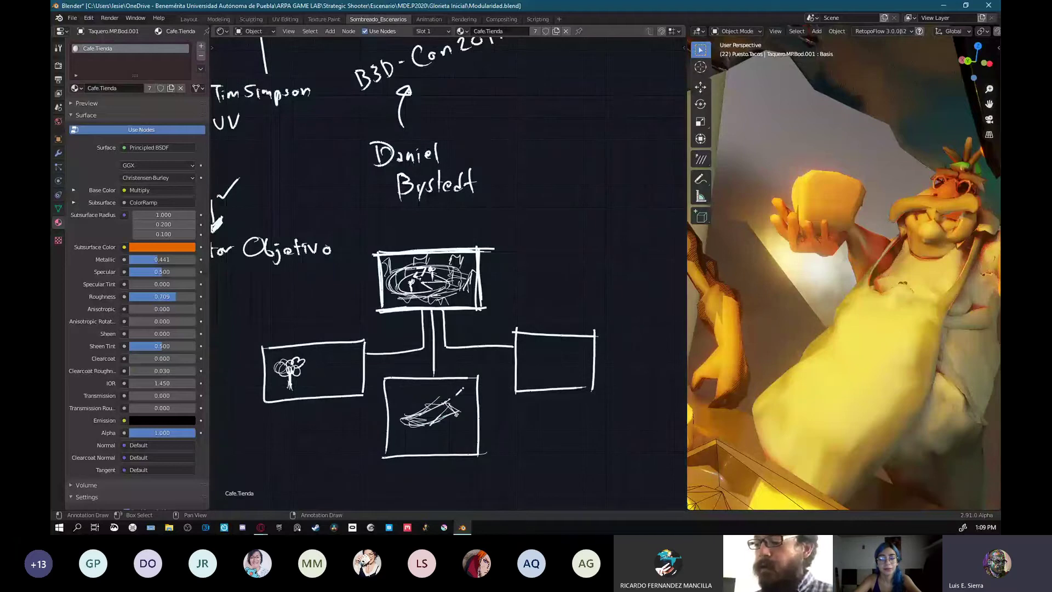
{"action": "left_click_drag", "start_coordinate": [459, 396], "coordinate": [456, 413]}
{"action": "mouse_move", "coordinate": [406, 402]}
{"action": "left_mouse_down"}
{"action": "mouse_move", "coordinate": [400, 439]}
{"action": "mouse_move", "coordinate": [441, 427]}
{"action": "left_mouse_up"}
{"action": "left_click_drag", "start_coordinate": [447, 427], "coordinate": [446, 438]}
- Sketch a small T-shaped post inside the rectangle farthest from "Motor Objetivo"
{"action": "mouse_move", "coordinate": [555, 352]}
{"action": "left_mouse_down"}
{"action": "mouse_move", "coordinate": [553, 377]}
{"action": "mouse_move", "coordinate": [554, 351]}
{"action": "mouse_move", "coordinate": [571, 341]}
{"action": "left_mouse_up"}
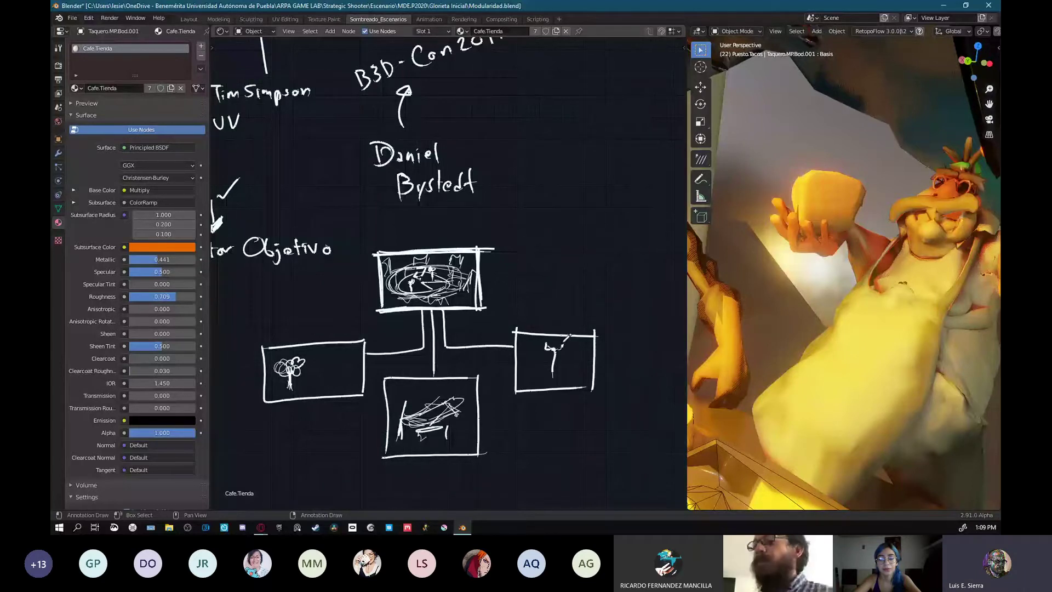
{"action": "scroll", "coordinate": [556, 331], "scroll_direction": "down", "scroll_amount": 1}
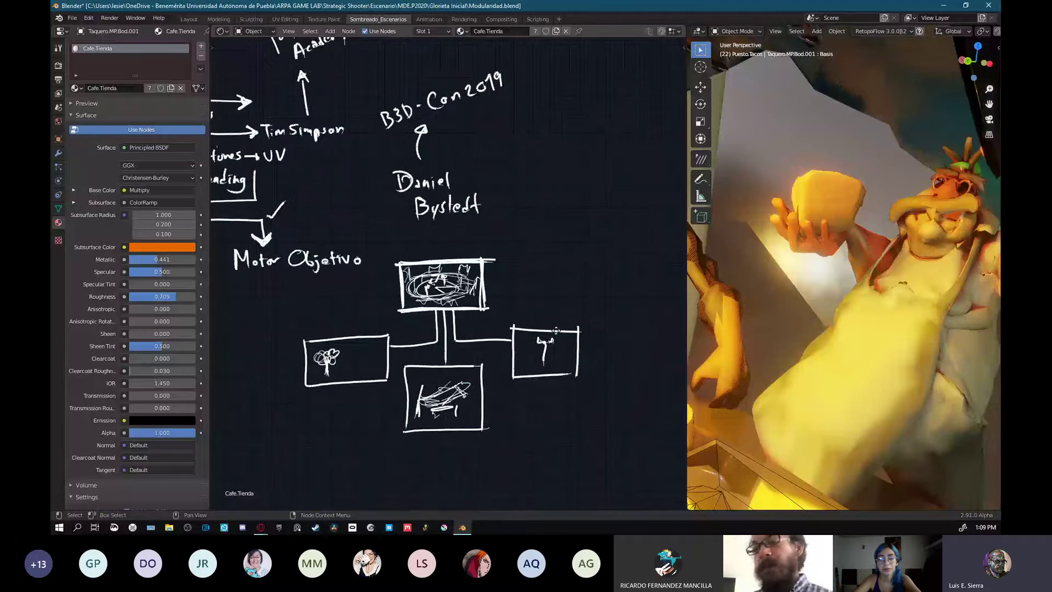
{"action": "middle_click_drag", "start_coordinate": [556, 330], "coordinate": [563, 329]}
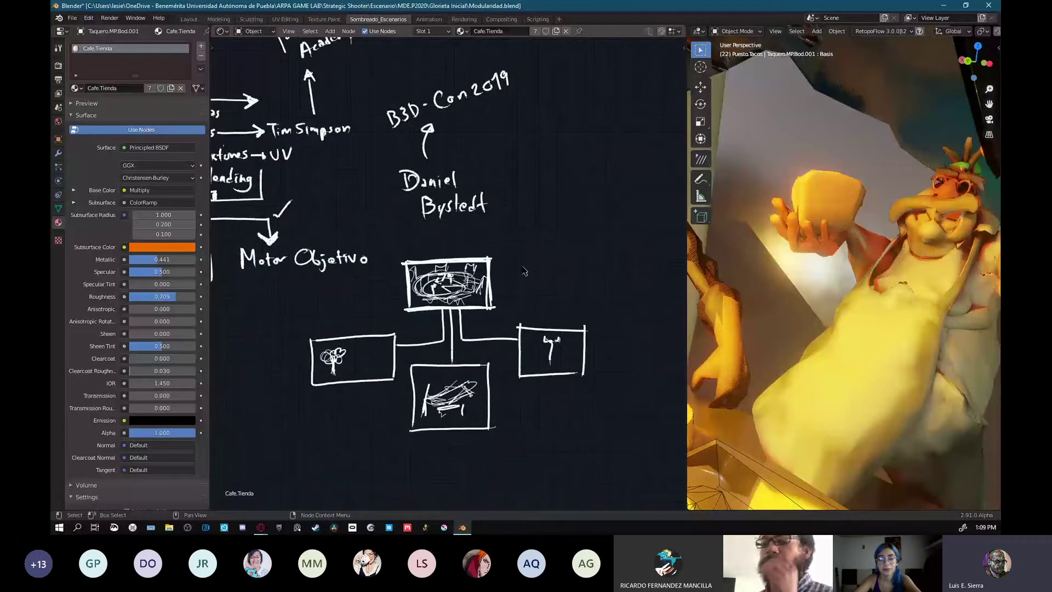
{"action": "middle_click_drag", "start_coordinate": [524, 270], "coordinate": [531, 273]}
{"action": "scroll", "coordinate": [538, 353], "scroll_direction": "down", "scroll_amount": 1}
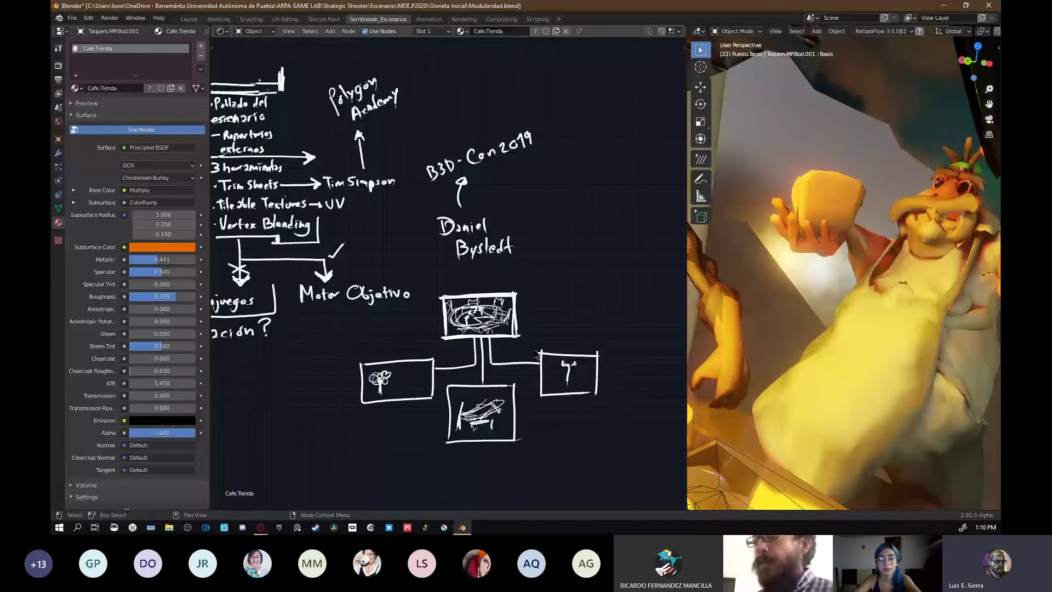
- Underline "Motor Objetivo" and draw a thick bent arrow from it to the diagram's uppermost rectangle
{"action": "middle_click_drag", "start_coordinate": [322, 314], "coordinate": [371, 307]}
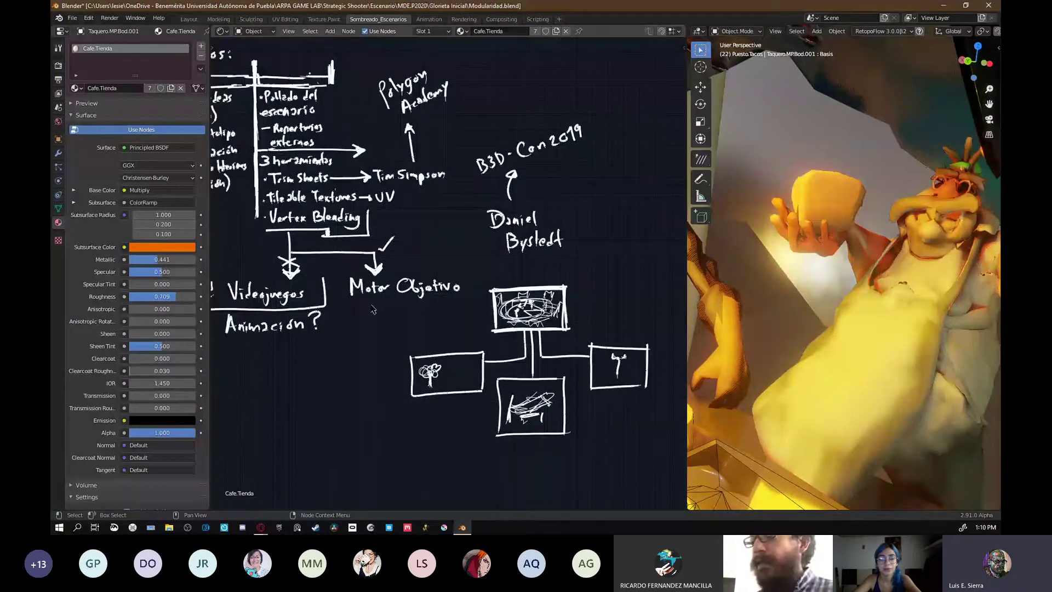
{"action": "mouse_move", "coordinate": [351, 301]}
{"action": "left_mouse_down"}
{"action": "mouse_move", "coordinate": [471, 299]}
{"action": "mouse_move", "coordinate": [488, 318]}
{"action": "left_mouse_up"}
{"action": "right_click_drag", "start_coordinate": [456, 323], "coordinate": [441, 311]}
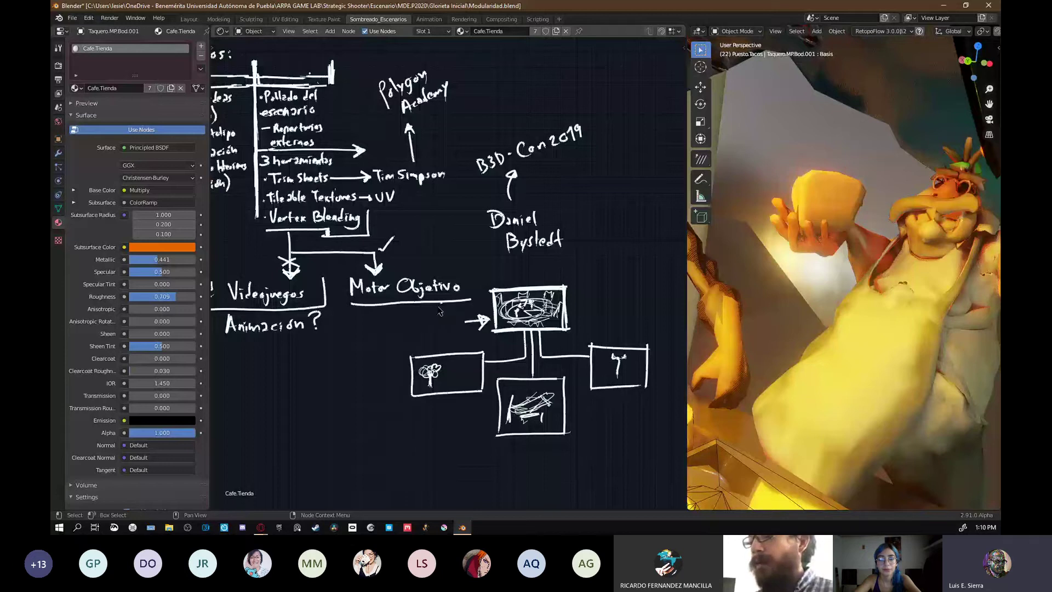
{"action": "left_click_drag", "start_coordinate": [440, 305], "coordinate": [475, 319]}
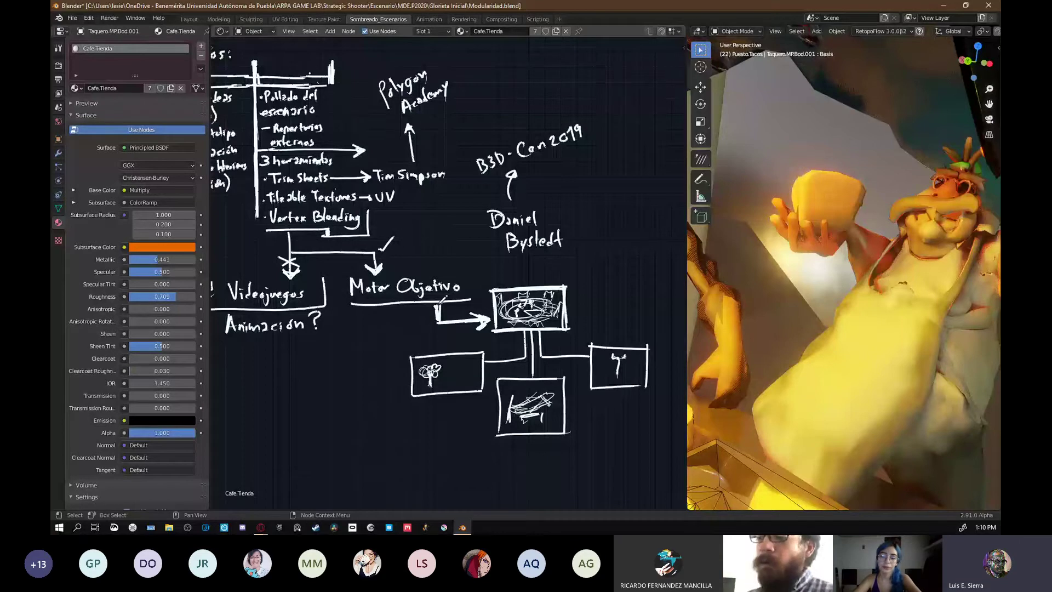
- Handwrite "Unity" below "Motor Objetivo" and frame the word with lines above it and on both sides
{"action": "mouse_move", "coordinate": [349, 326]}
{"action": "left_mouse_down"}
{"action": "mouse_move", "coordinate": [386, 328]}
{"action": "mouse_move", "coordinate": [389, 341]}
{"action": "left_mouse_up"}
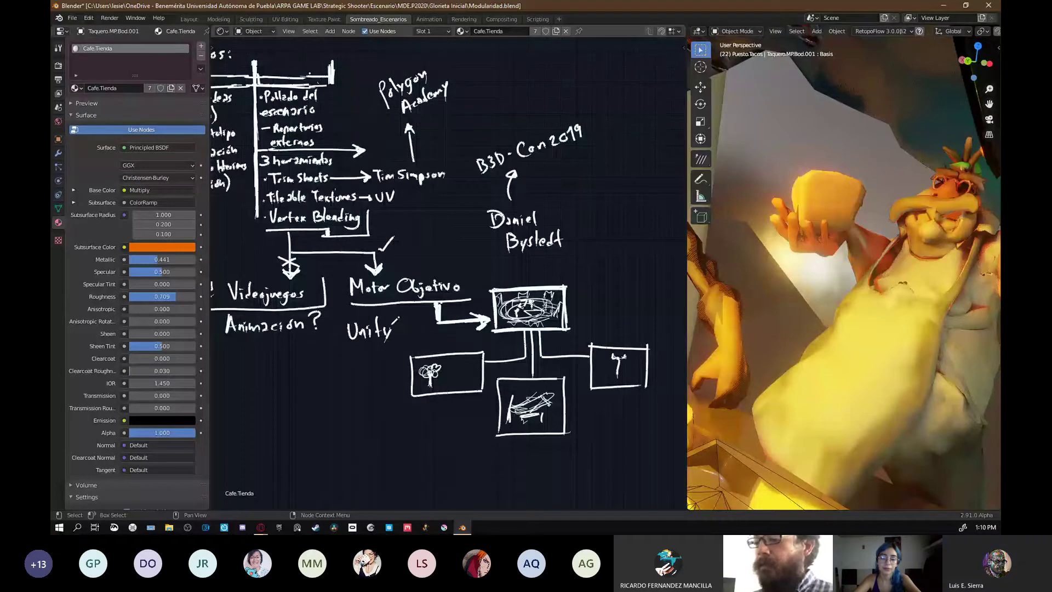
{"action": "middle_click_drag", "start_coordinate": [360, 314], "coordinate": [366, 317]}
{"action": "left_click_drag", "start_coordinate": [340, 317], "coordinate": [339, 357]}
{"action": "left_click_drag", "start_coordinate": [343, 314], "coordinate": [406, 311]}
{"action": "left_click_drag", "start_coordinate": [407, 316], "coordinate": [410, 349]}
- Draw a downward arrow from "Unity" and handwrite "UE4" below it
{"action": "left_click_drag", "start_coordinate": [362, 356], "coordinate": [361, 392]}
{"action": "left_click_drag", "start_coordinate": [354, 391], "coordinate": [366, 392]}
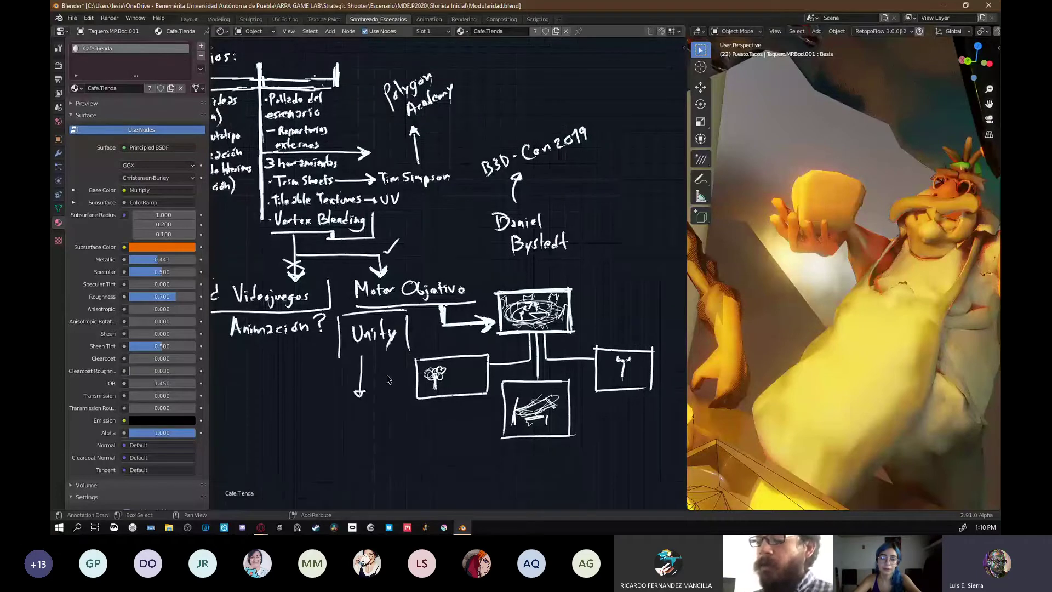
{"action": "middle_click_drag", "start_coordinate": [361, 397], "coordinate": [369, 372]}
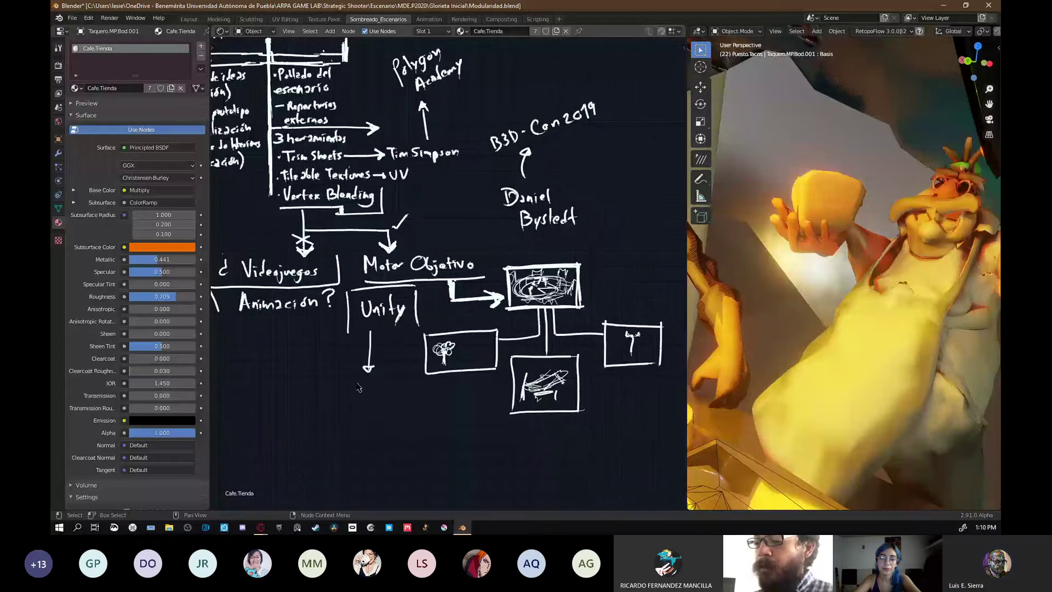
{"action": "left_click_drag", "start_coordinate": [343, 379], "coordinate": [357, 379]}
{"action": "left_click_drag", "start_coordinate": [376, 382], "coordinate": [378, 402]}
{"action": "left_click_drag", "start_coordinate": [390, 373], "coordinate": [389, 403]}
{"action": "middle_click_drag", "start_coordinate": [394, 374], "coordinate": [352, 365]}
- Remove the frame's vertical line after "Unity" and thicken the vertical line before the word
{"action": "key", "text": "g"}
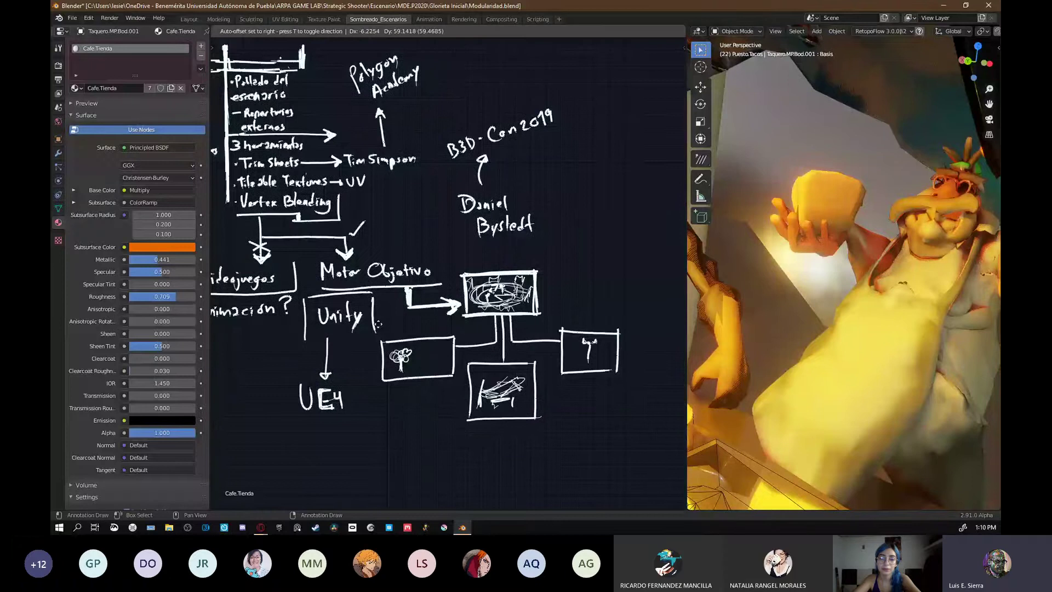
{"action": "right_click", "coordinate": [378, 324]}
{"action": "key", "text": "ctrl+z"}
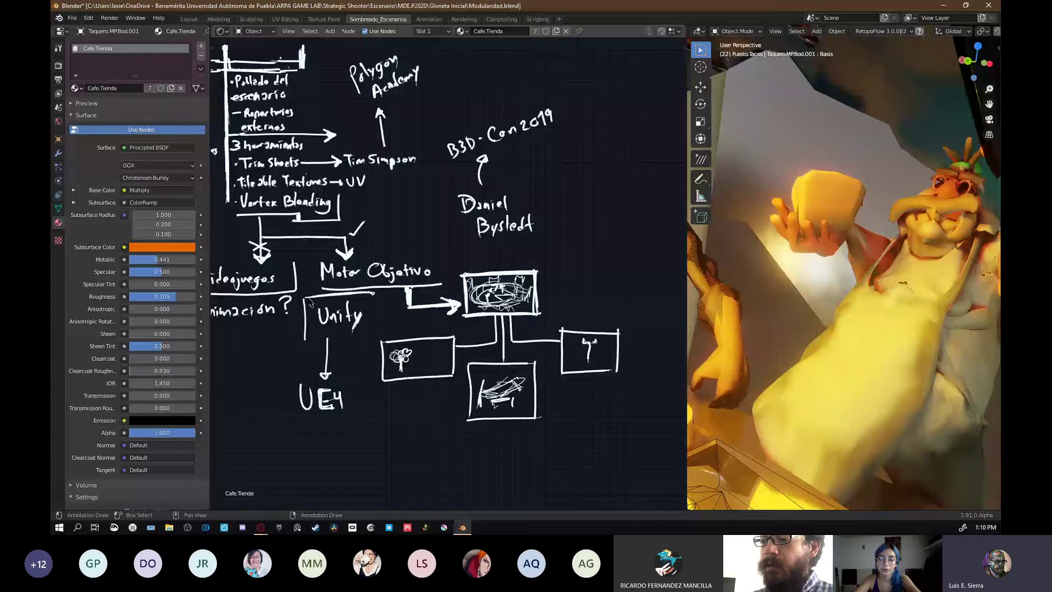
{"action": "left_click_drag", "start_coordinate": [310, 303], "coordinate": [308, 335]}
- Add a short dash after "Unity"
{"action": "middle_click_drag", "start_coordinate": [443, 314], "coordinate": [484, 332]}
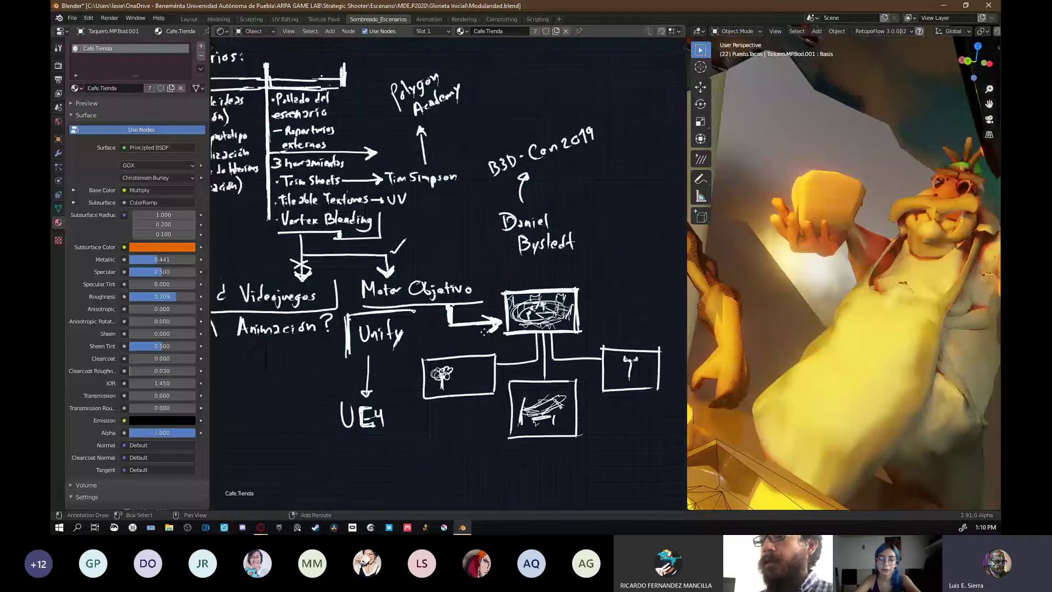
{"action": "middle_click_drag", "start_coordinate": [220, 249], "coordinate": [493, 319]}
{"action": "scroll", "coordinate": [494, 319], "scroll_direction": "up", "scroll_amount": 1}
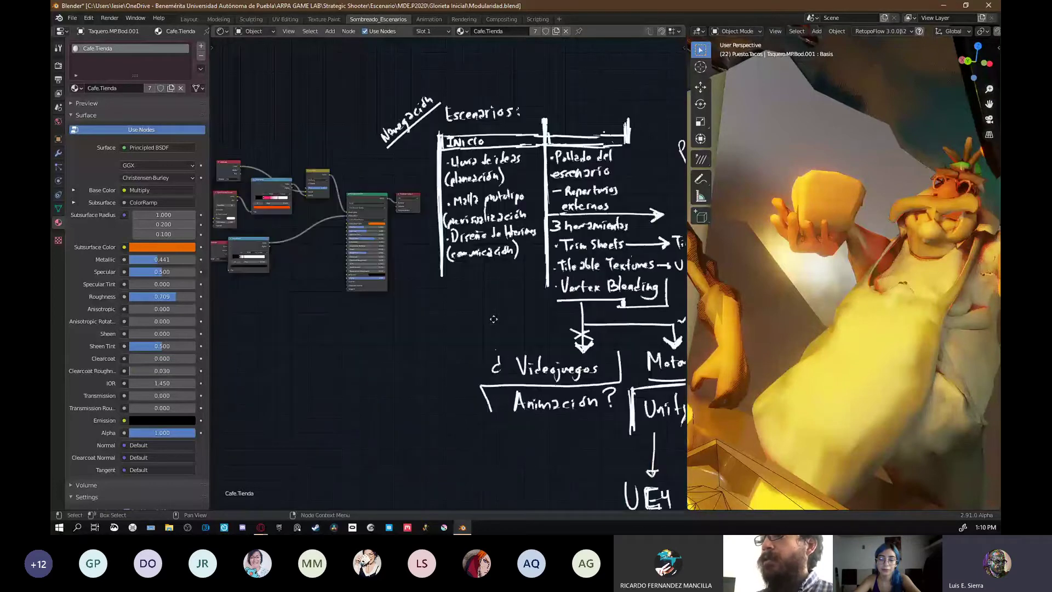
{"action": "scroll", "coordinate": [503, 234], "scroll_direction": "up", "scroll_amount": 8}
{"action": "mouse_move", "coordinate": [360, 194]}
{"action": "middle_mouse_down"}
{"action": "mouse_move", "coordinate": [503, 234]}
{"action": "mouse_move", "coordinate": [416, 224]}
{"action": "middle_mouse_up"}
{"action": "scroll", "coordinate": [416, 224], "scroll_direction": "down", "scroll_amount": 1}
{"action": "left_click_drag", "start_coordinate": [416, 303], "coordinate": [422, 300]}
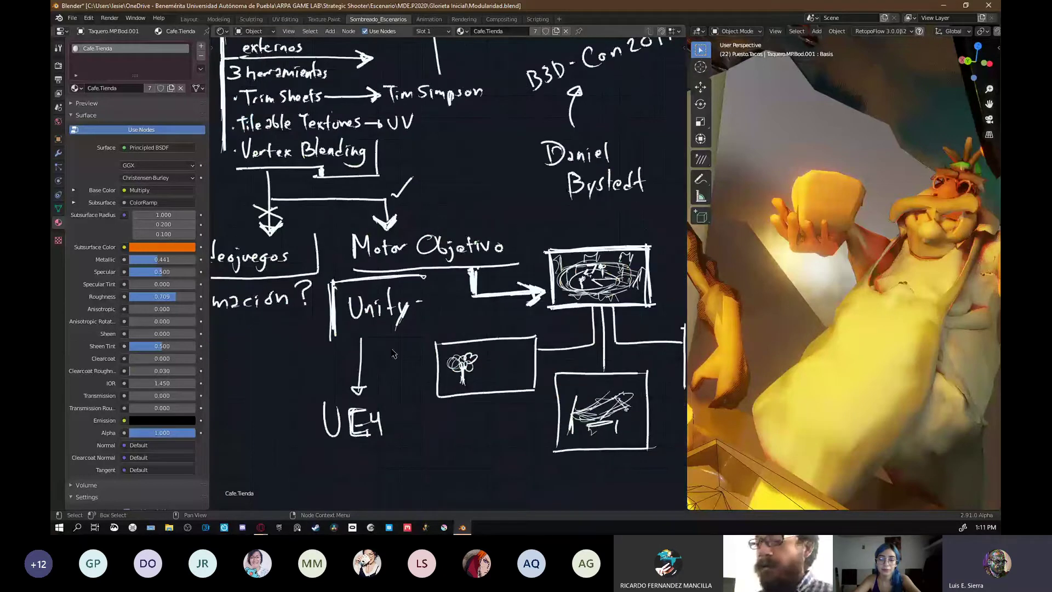
- Add a short dash after "UE4" and retrace its "4" and "U" with heavier strokes
{"action": "left_click_drag", "start_coordinate": [392, 425], "coordinate": [403, 421]}
{"action": "left_click_drag", "start_coordinate": [371, 409], "coordinate": [390, 423]}
{"action": "left_click_drag", "start_coordinate": [379, 405], "coordinate": [382, 434]}
{"action": "scroll", "coordinate": [382, 436], "scroll_direction": "down", "scroll_amount": 1}
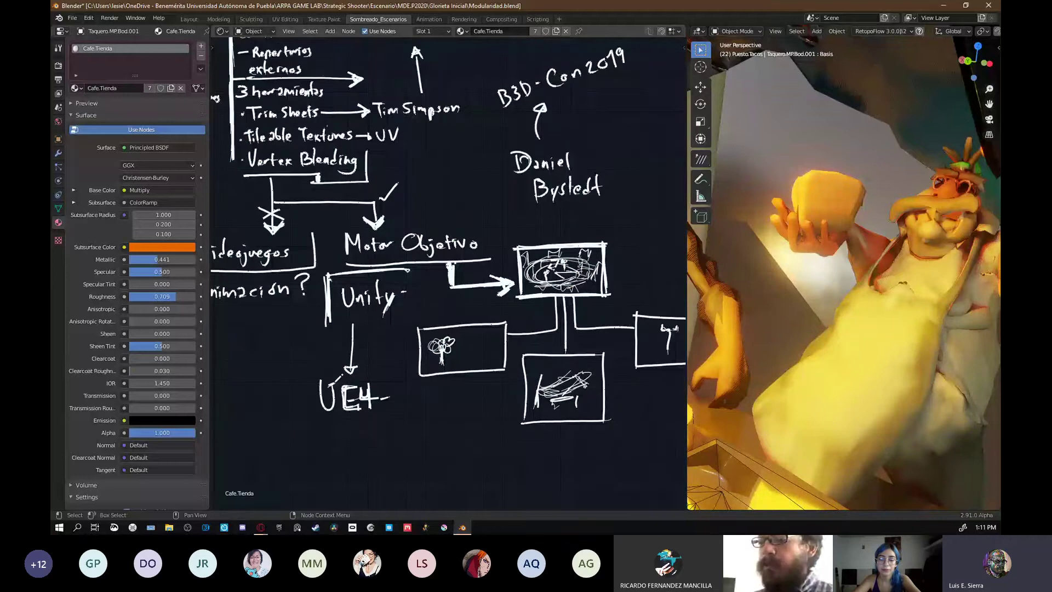
{"action": "left_click_drag", "start_coordinate": [316, 382], "coordinate": [325, 412]}
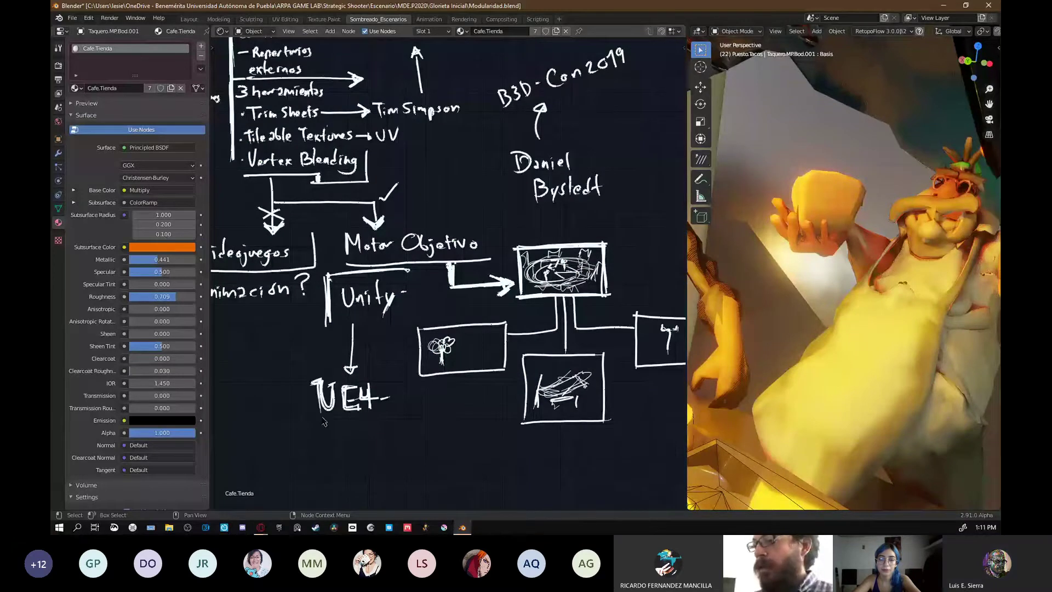
- Draw a horizontal arrow pointing at the uppermost rectangle from the side opposite "Motor Objetivo"
{"action": "scroll", "coordinate": [570, 340], "scroll_direction": "down", "scroll_amount": 2}
{"action": "middle_click_drag", "start_coordinate": [570, 340], "coordinate": [467, 344], "text": "shift"}
{"action": "left_click_drag", "start_coordinate": [554, 280], "coordinate": [505, 280]}
{"action": "left_click_drag", "start_coordinate": [512, 275], "coordinate": [511, 282]}
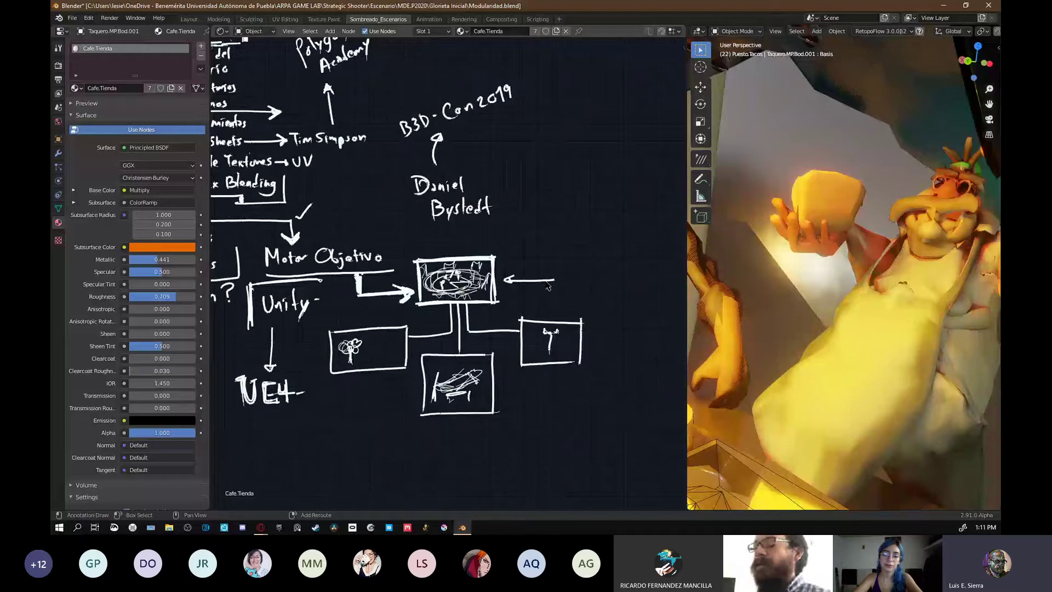
{"action": "middle_click_drag", "start_coordinate": [547, 286], "coordinate": [522, 286]}
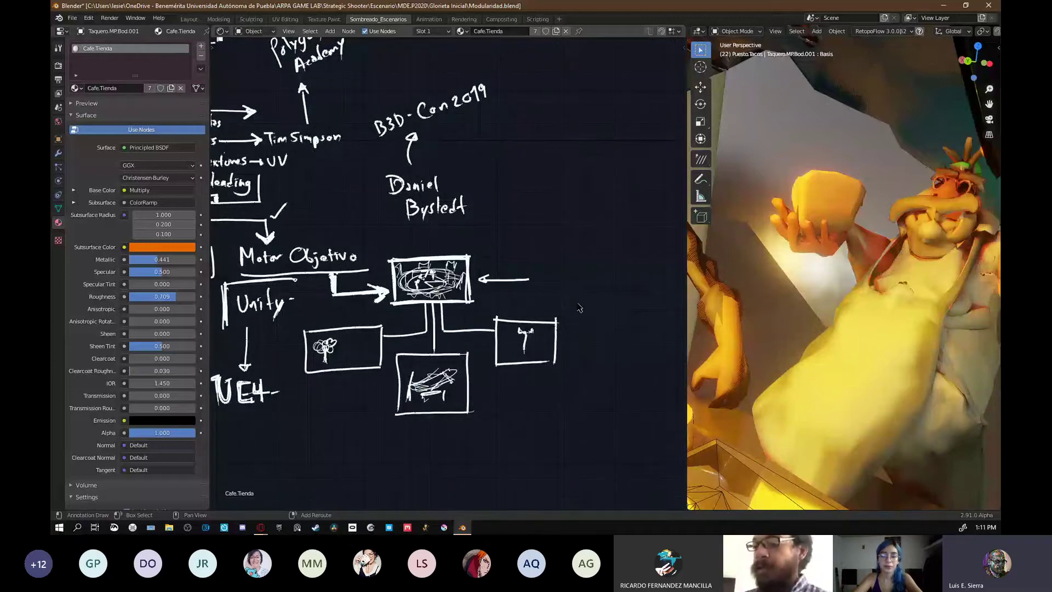
- Draw a curved bracket beneath the three lower rectangles and handwrite "B3D" under it
{"action": "middle_click_drag", "start_coordinate": [531, 262], "coordinate": [533, 261]}
{"action": "mouse_move", "coordinate": [346, 381]}
{"action": "left_mouse_down"}
{"action": "mouse_move", "coordinate": [398, 443]}
{"action": "mouse_move", "coordinate": [441, 434]}
{"action": "left_mouse_up"}
{"action": "mouse_move", "coordinate": [534, 380]}
{"action": "left_mouse_down"}
{"action": "mouse_move", "coordinate": [444, 441]}
{"action": "mouse_move", "coordinate": [414, 475]}
{"action": "left_mouse_up"}
{"action": "left_click_drag", "start_coordinate": [416, 458], "coordinate": [415, 474]}
{"action": "left_click_drag", "start_coordinate": [435, 460], "coordinate": [435, 474]}
{"action": "left_click_drag", "start_coordinate": [455, 459], "coordinate": [455, 477]}
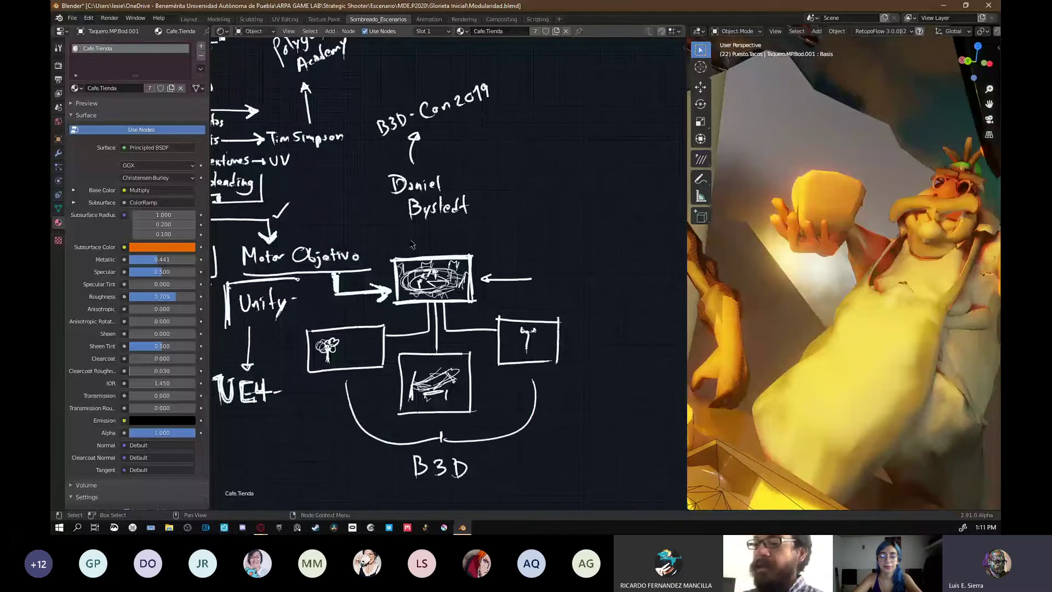
- Handwrite "B3D" directly above the diagram's uppermost rectangle
{"action": "left_click_drag", "start_coordinate": [409, 239], "coordinate": [406, 253]}
{"action": "left_click_drag", "start_coordinate": [408, 239], "coordinate": [409, 254]}
{"action": "mouse_move", "coordinate": [421, 238]}
{"action": "left_mouse_down"}
{"action": "mouse_move", "coordinate": [430, 236]}
{"action": "mouse_move", "coordinate": [421, 248]}
{"action": "left_mouse_up"}
{"action": "left_click_drag", "start_coordinate": [438, 234], "coordinate": [440, 247]}
- Add arrowheads to the three connectors where they meet the lower rectangles
{"action": "middle_click_drag", "start_coordinate": [511, 286], "coordinate": [525, 284]}
{"action": "left_click_drag", "start_coordinate": [446, 343], "coordinate": [449, 349]}
{"action": "left_click_drag", "start_coordinate": [454, 343], "coordinate": [450, 349]}
{"action": "left_click_drag", "start_coordinate": [406, 328], "coordinate": [406, 338]}
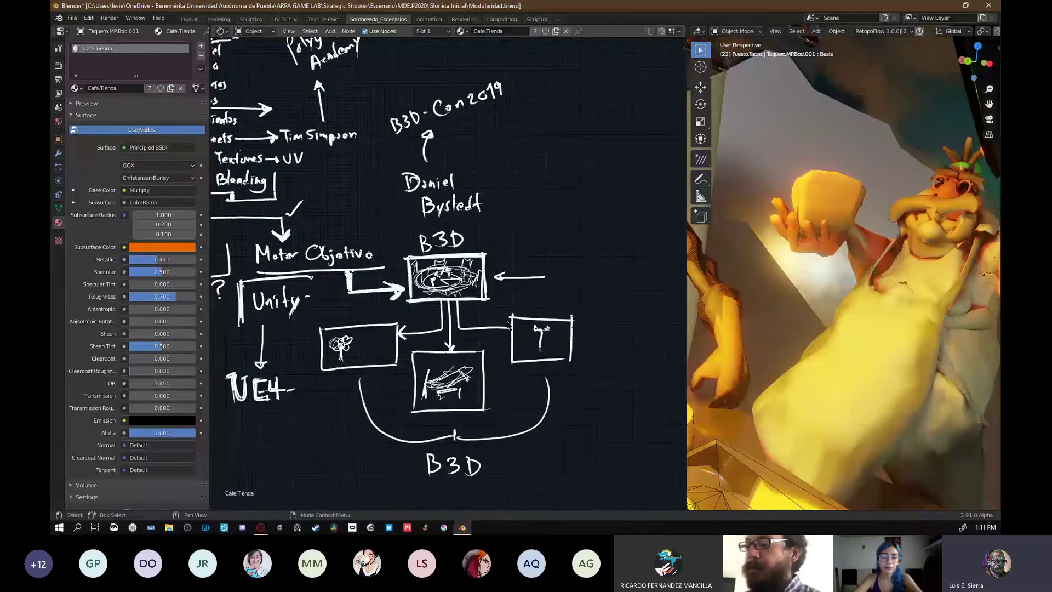
{"action": "left_click_drag", "start_coordinate": [502, 324], "coordinate": [504, 335]}
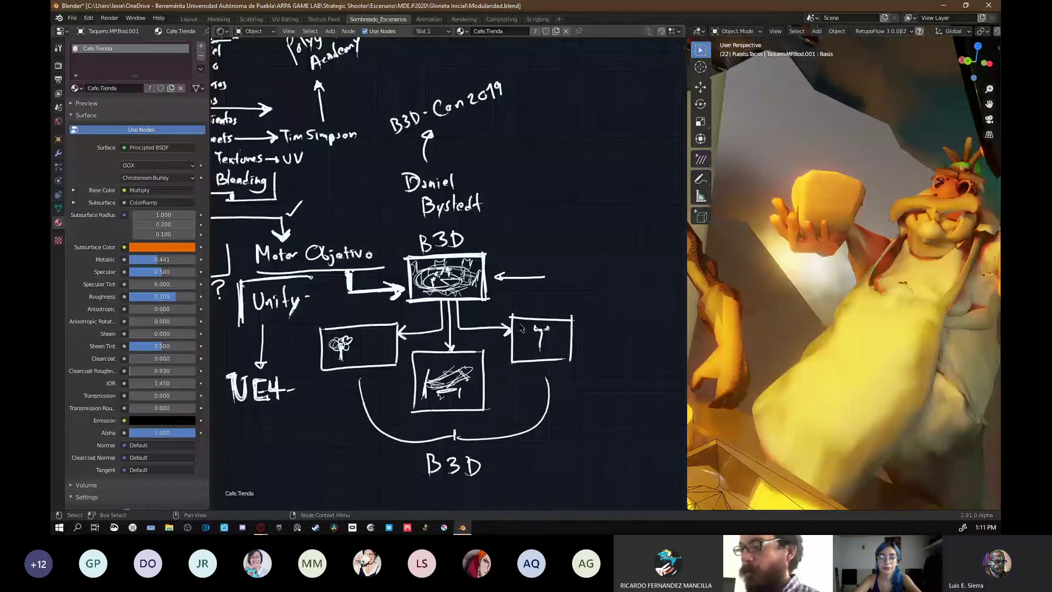
{"action": "scroll", "coordinate": [522, 328], "scroll_direction": "down", "scroll_amount": 1}
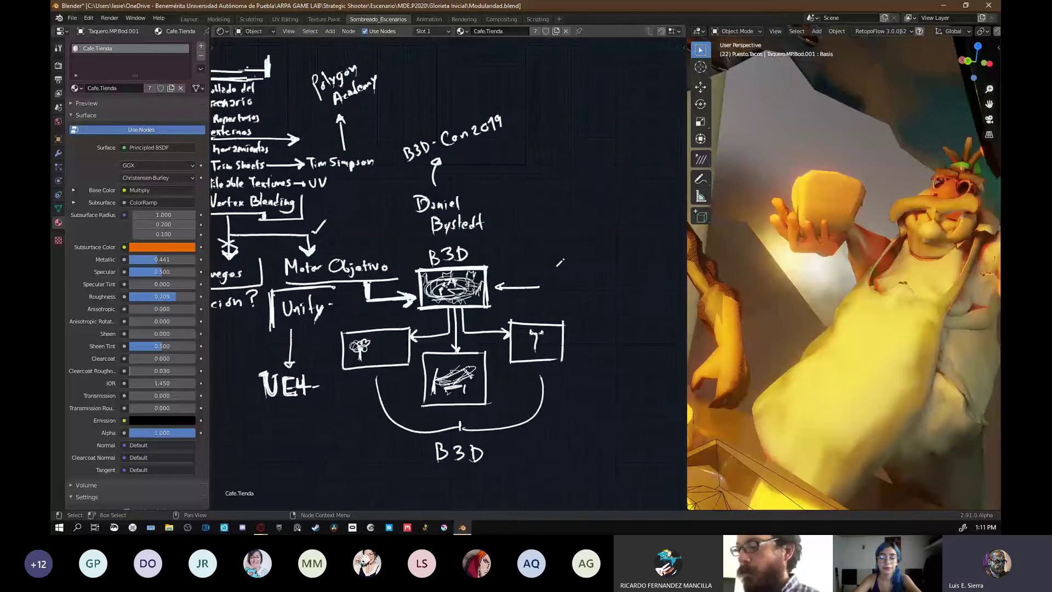
- Handwrite "Linked Libraries" beside the tail of the arrow pointing at the uppermost rectangle
{"action": "left_click_drag", "start_coordinate": [556, 268], "coordinate": [578, 290]}
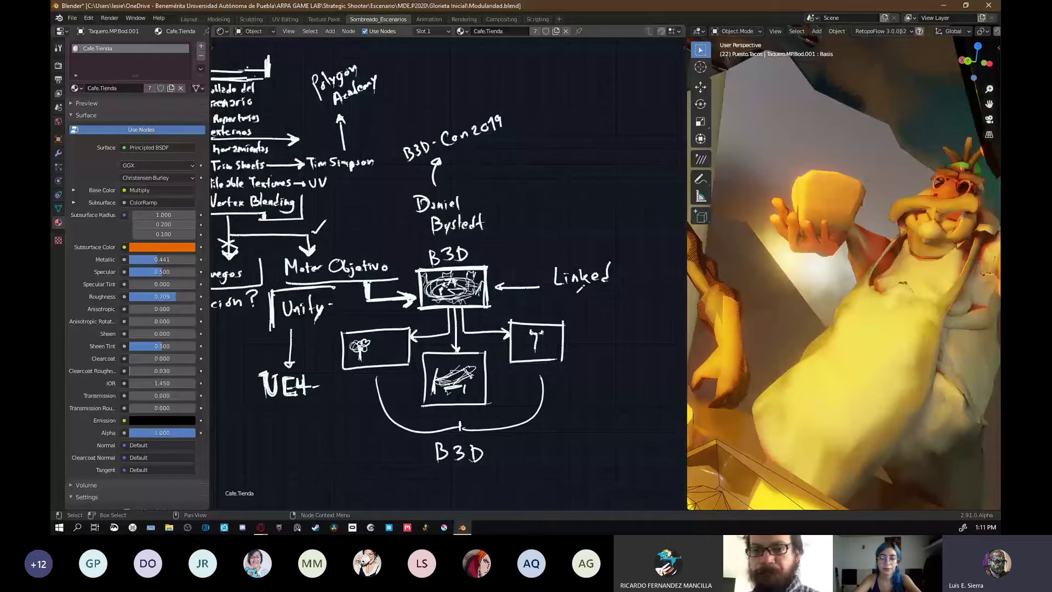
{"action": "left_click_drag", "start_coordinate": [577, 292], "coordinate": [611, 298]}
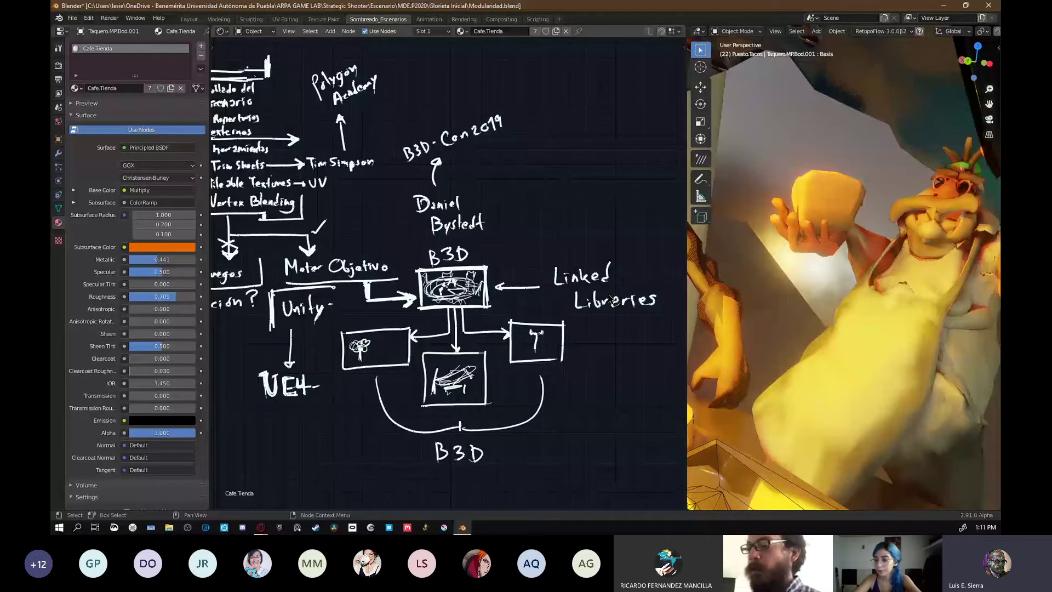
- Draw a simple tree below "Linked Libraries" with a two-line trunk, a cloud-shaped crown and a ground line
{"action": "mouse_move", "coordinate": [524, 368]}
{"action": "middle_mouse_down", "text": "shift"}
{"action": "mouse_move", "coordinate": [517, 353]}
{"action": "mouse_move", "coordinate": [416, 297]}
{"action": "middle_mouse_up", "text": "shift"}
{"action": "left_click_drag", "start_coordinate": [546, 311], "coordinate": [544, 360]}
{"action": "left_click_drag", "start_coordinate": [561, 311], "coordinate": [569, 362]}
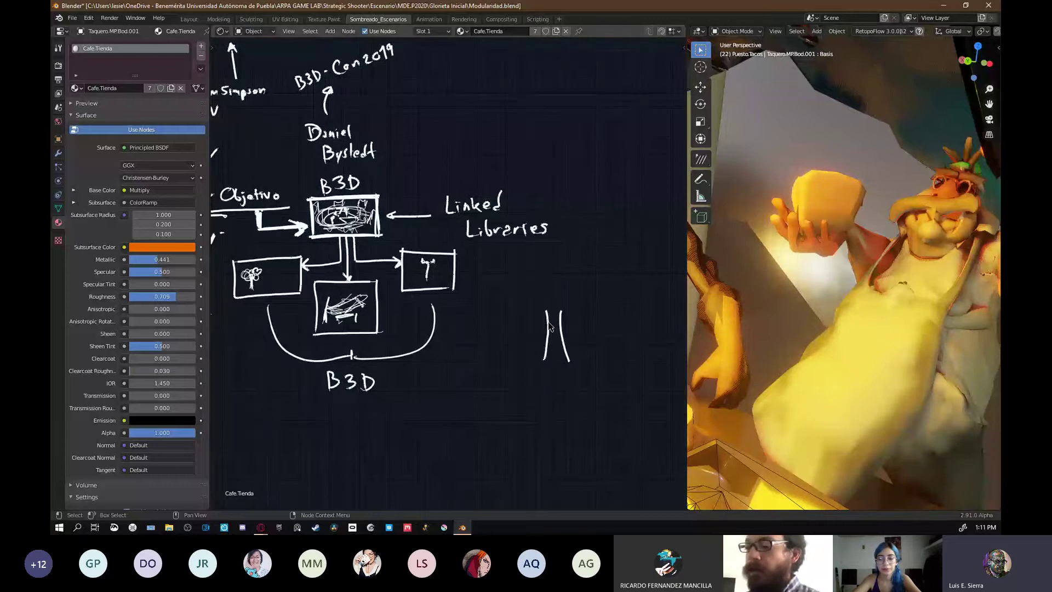
{"action": "mouse_move", "coordinate": [547, 316]}
{"action": "left_mouse_down"}
{"action": "mouse_move", "coordinate": [552, 252]}
{"action": "mouse_move", "coordinate": [570, 321]}
{"action": "left_mouse_up"}
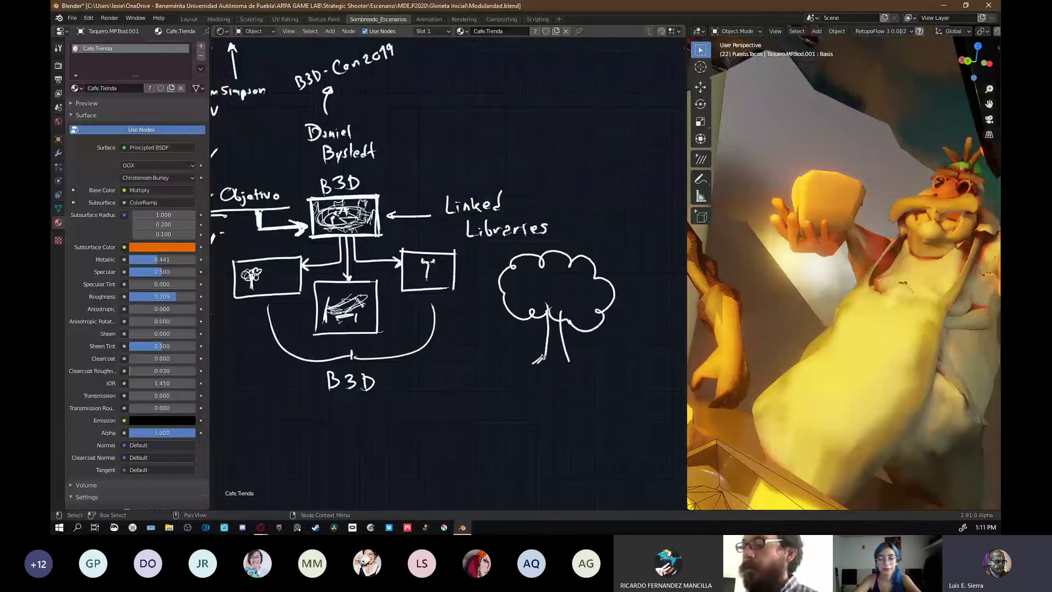
{"action": "left_click_drag", "start_coordinate": [526, 366], "coordinate": [592, 366]}
{"action": "middle_click_drag", "start_coordinate": [577, 352], "coordinate": [437, 360], "text": "shift"}
{"action": "key", "text": "shift+d"}
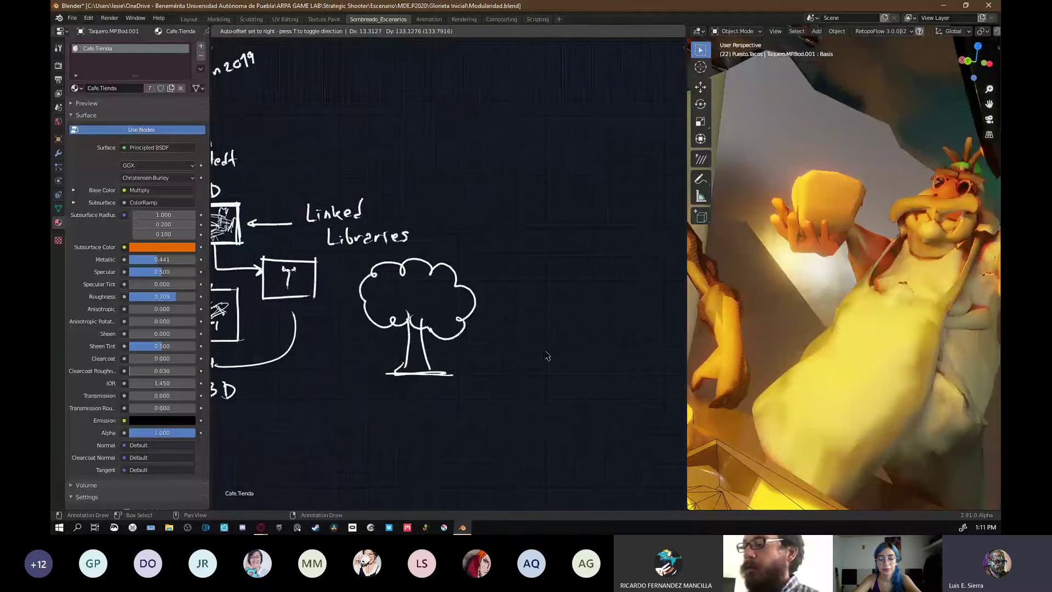
{"action": "left_click", "coordinate": [547, 356]}
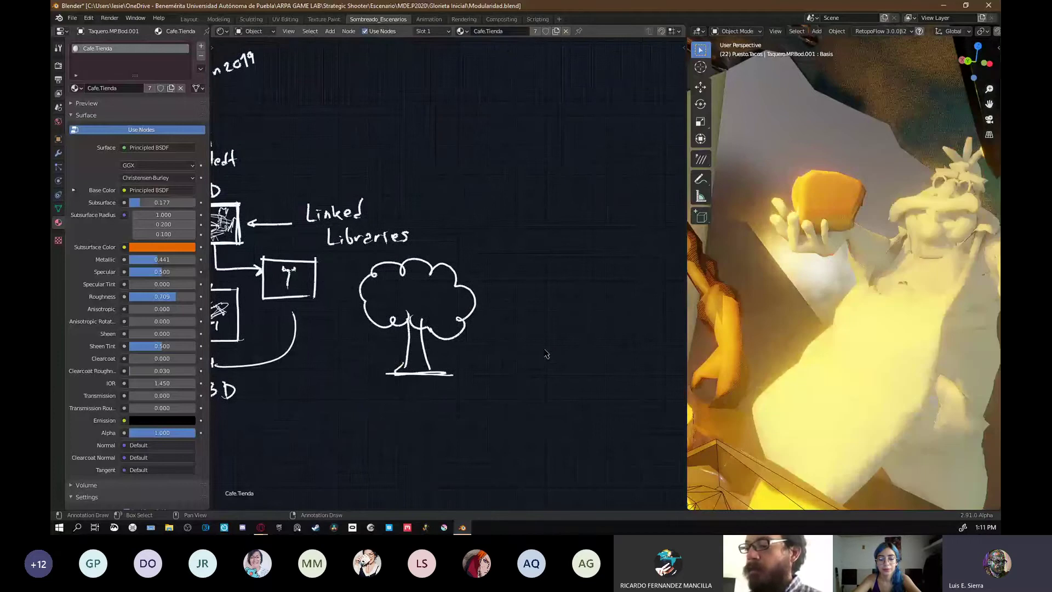
- Sketch a second, more detailed tree beside the cloud-shaped one, with a trunk and dense bare branches
{"action": "left_click_drag", "start_coordinate": [510, 370], "coordinate": [528, 330]}
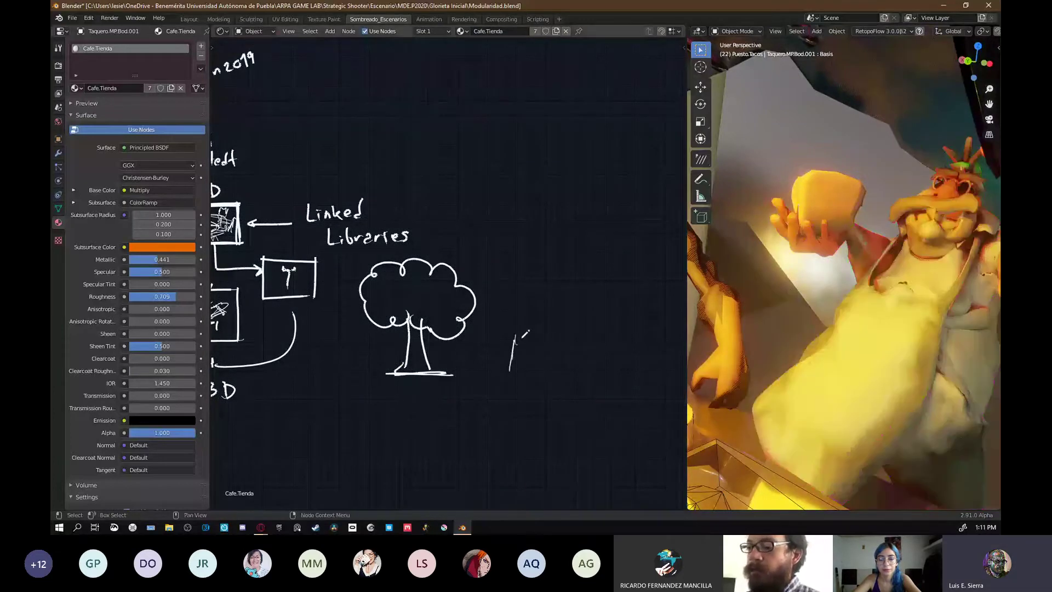
{"action": "mouse_move", "coordinate": [490, 255]}
{"action": "left_mouse_down"}
{"action": "mouse_move", "coordinate": [523, 310]}
{"action": "mouse_move", "coordinate": [553, 307]}
{"action": "mouse_move", "coordinate": [574, 287]}
{"action": "mouse_move", "coordinate": [553, 282]}
{"action": "mouse_move", "coordinate": [555, 270]}
{"action": "mouse_move", "coordinate": [543, 285]}
{"action": "mouse_move", "coordinate": [540, 375]}
{"action": "mouse_move", "coordinate": [521, 244]}
{"action": "left_mouse_up"}
{"action": "left_click_drag", "start_coordinate": [515, 252], "coordinate": [510, 279]}
{"action": "mouse_move", "coordinate": [492, 260]}
{"action": "left_mouse_down"}
{"action": "mouse_move", "coordinate": [487, 271]}
{"action": "mouse_move", "coordinate": [515, 312]}
{"action": "mouse_move", "coordinate": [570, 310]}
{"action": "mouse_move", "coordinate": [545, 314]}
{"action": "left_mouse_up"}
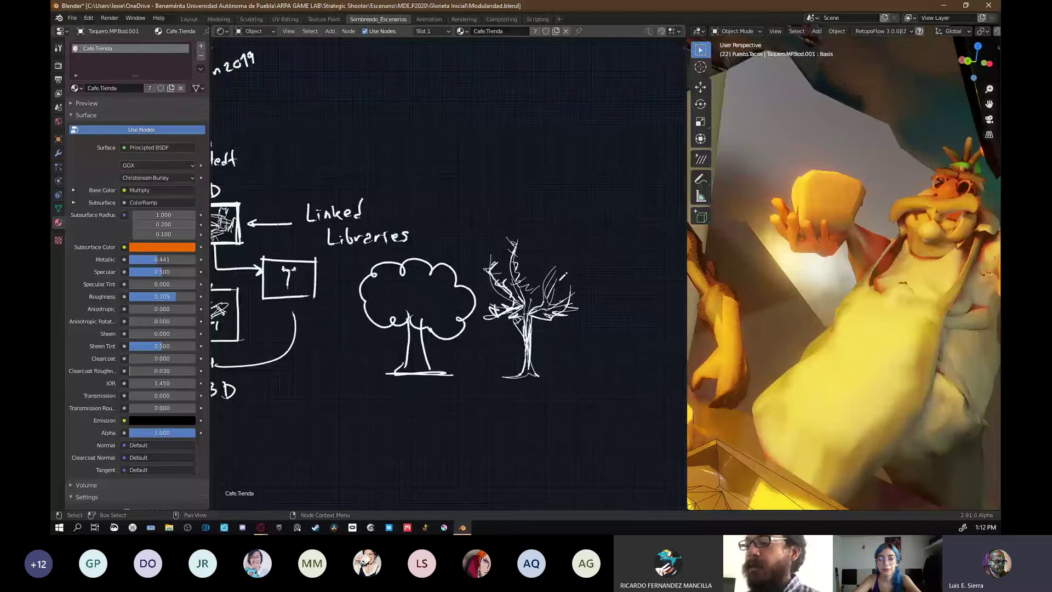
{"action": "mouse_move", "coordinate": [567, 272]}
{"action": "left_mouse_down"}
{"action": "mouse_move", "coordinate": [546, 293]}
{"action": "mouse_move", "coordinate": [531, 335]}
{"action": "mouse_move", "coordinate": [518, 325]}
{"action": "mouse_move", "coordinate": [496, 340]}
{"action": "mouse_move", "coordinate": [525, 301]}
{"action": "left_mouse_up"}
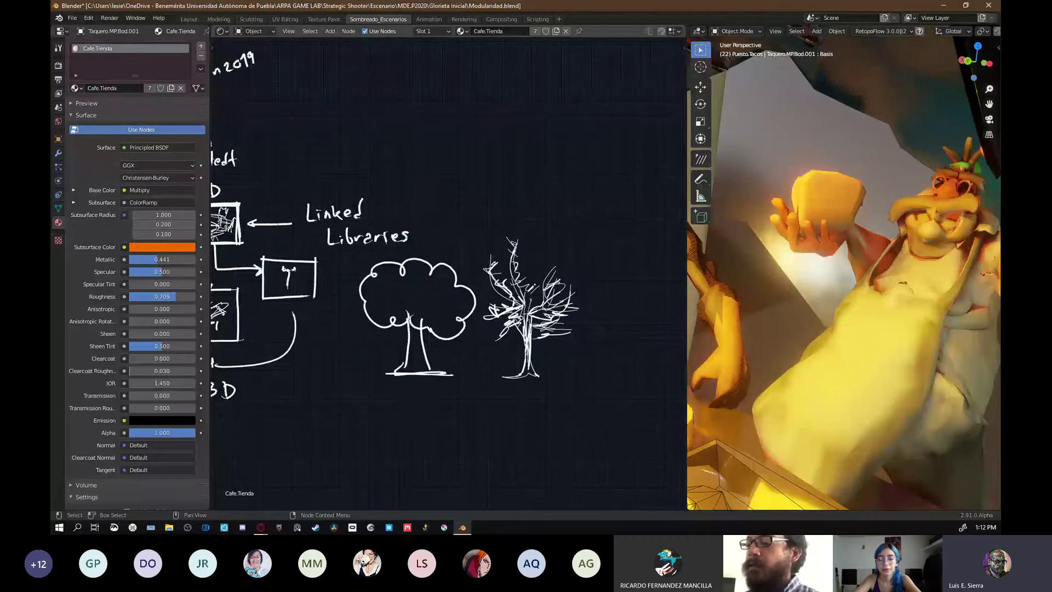
{"action": "left_click_drag", "start_coordinate": [535, 253], "coordinate": [522, 315]}
- Thicken the detailed tree's trunk and rework its base with spreading roots
{"action": "middle_click_drag", "start_coordinate": [527, 345], "coordinate": [537, 324]}
{"action": "left_click_drag", "start_coordinate": [542, 313], "coordinate": [539, 349]}
{"action": "right_click_drag", "start_coordinate": [523, 363], "coordinate": [515, 357]}
{"action": "mouse_move", "coordinate": [540, 332]}
{"action": "left_mouse_down"}
{"action": "mouse_move", "coordinate": [539, 354]}
{"action": "mouse_move", "coordinate": [519, 355]}
{"action": "left_mouse_up"}
{"action": "left_click_drag", "start_coordinate": [544, 348], "coordinate": [562, 355]}
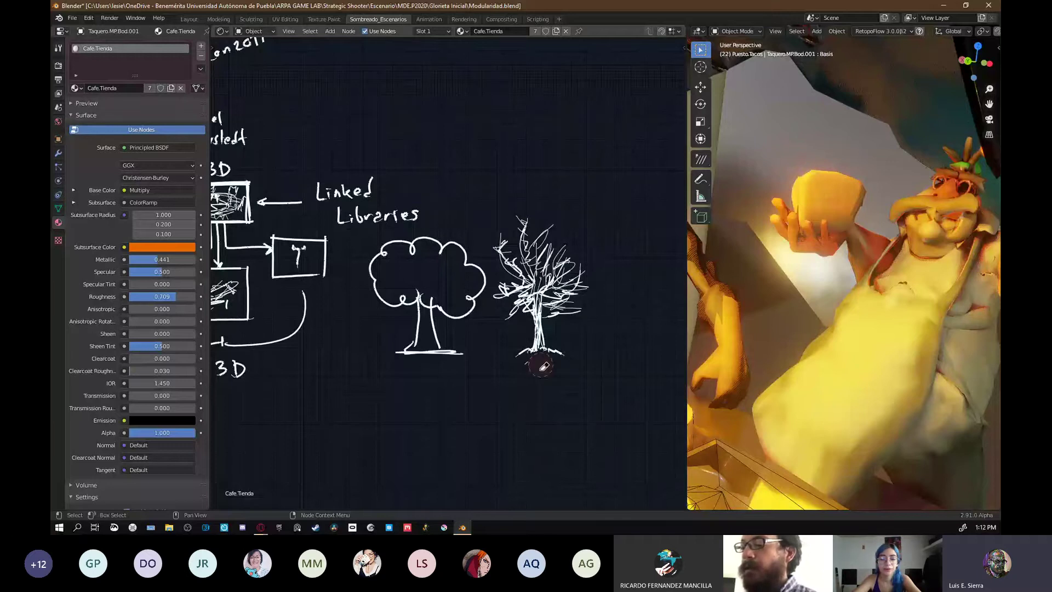
{"action": "left_click_drag", "start_coordinate": [544, 366], "coordinate": [559, 340]}
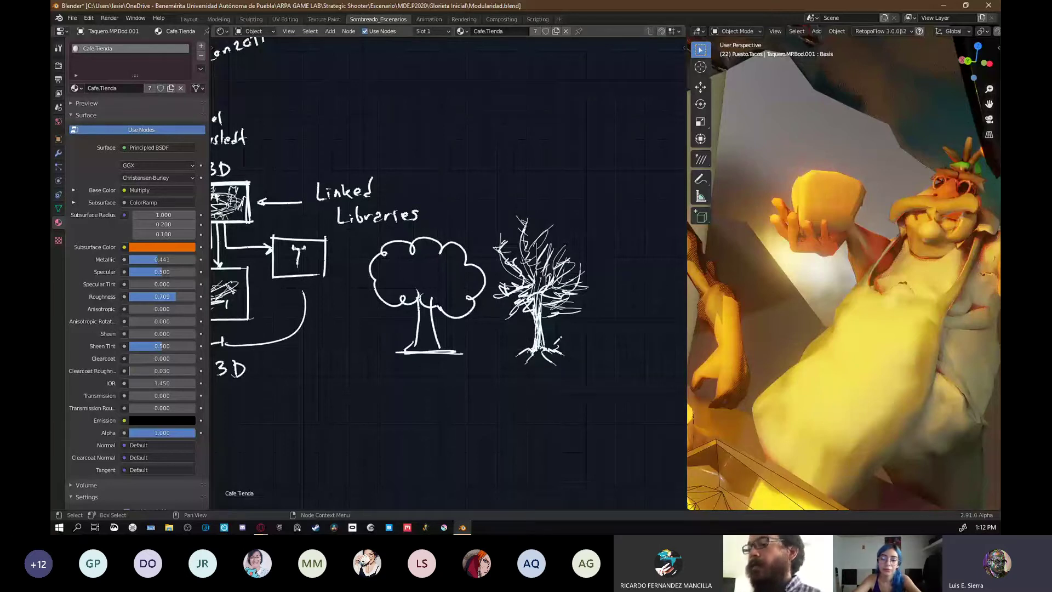
- Handwrite "General" above the tree drawings with a bent arrow leading to "Específico" below it
{"action": "mouse_move", "coordinate": [544, 366]}
{"action": "middle_mouse_down", "text": "ctrl"}
{"action": "mouse_move", "coordinate": [550, 384]}
{"action": "mouse_move", "coordinate": [632, 417]}
{"action": "middle_mouse_up", "text": "ctrl"}
{"action": "mouse_move", "coordinate": [822, 361]}
{"action": "middle_mouse_down"}
{"action": "mouse_move", "coordinate": [891, 303]}
{"action": "mouse_move", "coordinate": [854, 349]}
{"action": "mouse_move", "coordinate": [880, 368]}
{"action": "mouse_move", "coordinate": [822, 415]}
{"action": "middle_mouse_up"}
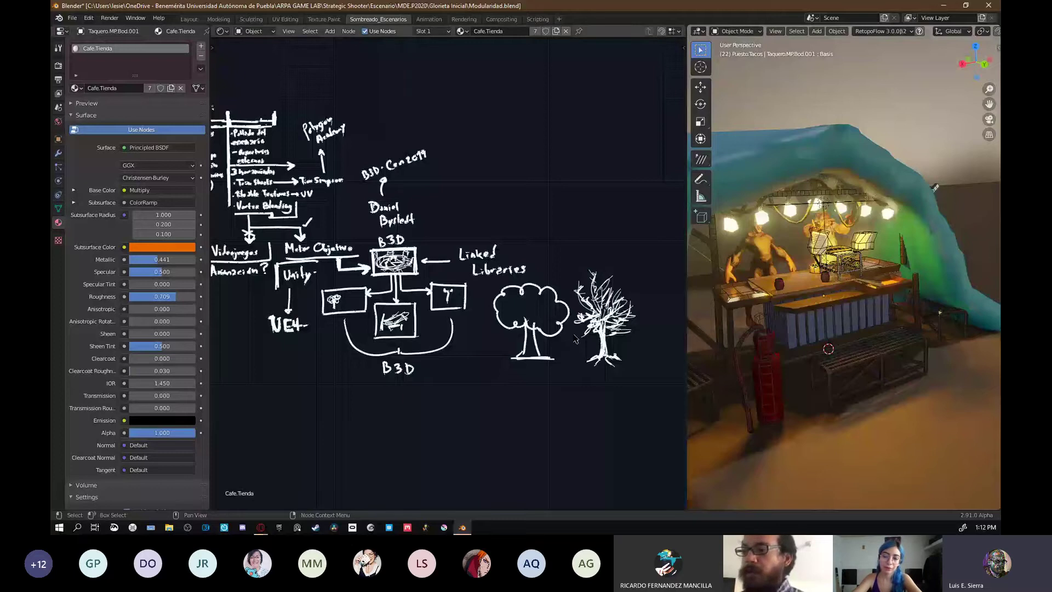
{"action": "scroll", "coordinate": [527, 123], "scroll_direction": "up", "scroll_amount": 1}
{"action": "mouse_move", "coordinate": [469, 102]}
{"action": "left_mouse_down"}
{"action": "mouse_move", "coordinate": [514, 116]}
{"action": "mouse_move", "coordinate": [541, 87]}
{"action": "left_mouse_up"}
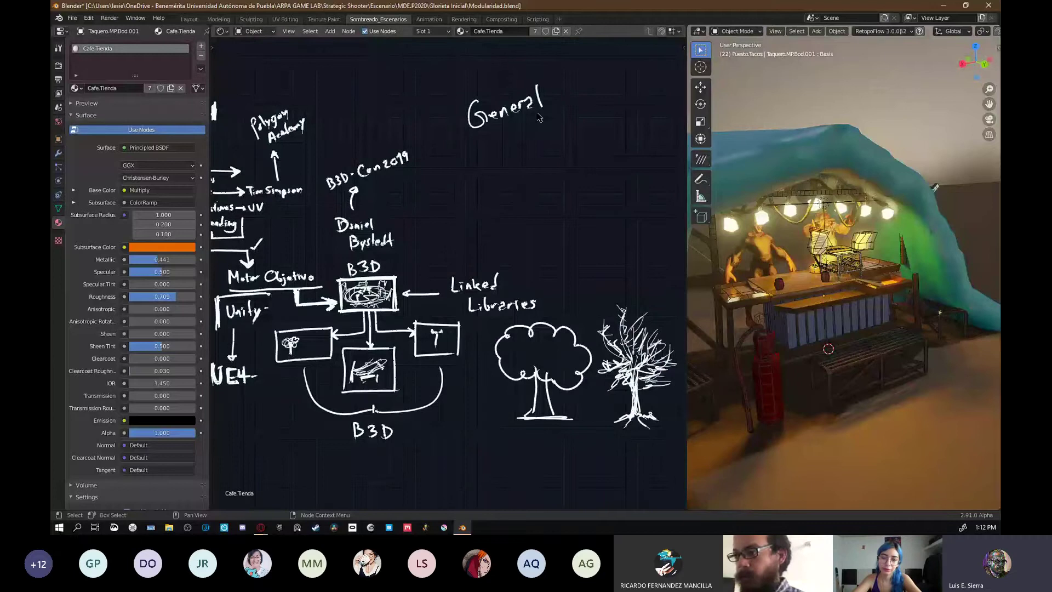
{"action": "left_click_drag", "start_coordinate": [507, 132], "coordinate": [532, 147]}
{"action": "left_click_drag", "start_coordinate": [542, 134], "coordinate": [550, 132]}
{"action": "left_click_drag", "start_coordinate": [559, 128], "coordinate": [651, 127]}
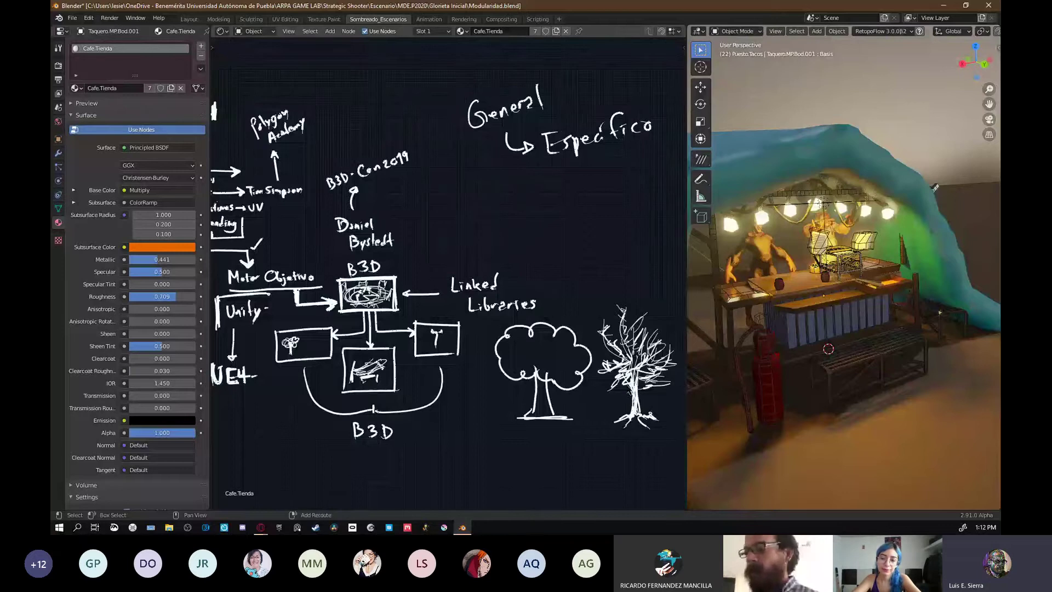
- Draw a slanted arrow pointing up at the rectangle containing the small tree, and erase it
{"action": "middle_click_drag", "start_coordinate": [610, 383], "coordinate": [585, 369]}
{"action": "mouse_move", "coordinate": [827, 296]}
{"action": "middle_mouse_down"}
{"action": "mouse_move", "coordinate": [787, 293]}
{"action": "mouse_move", "coordinate": [798, 292]}
{"action": "middle_mouse_up"}
{"action": "middle_click_drag", "start_coordinate": [577, 325], "coordinate": [630, 298]}
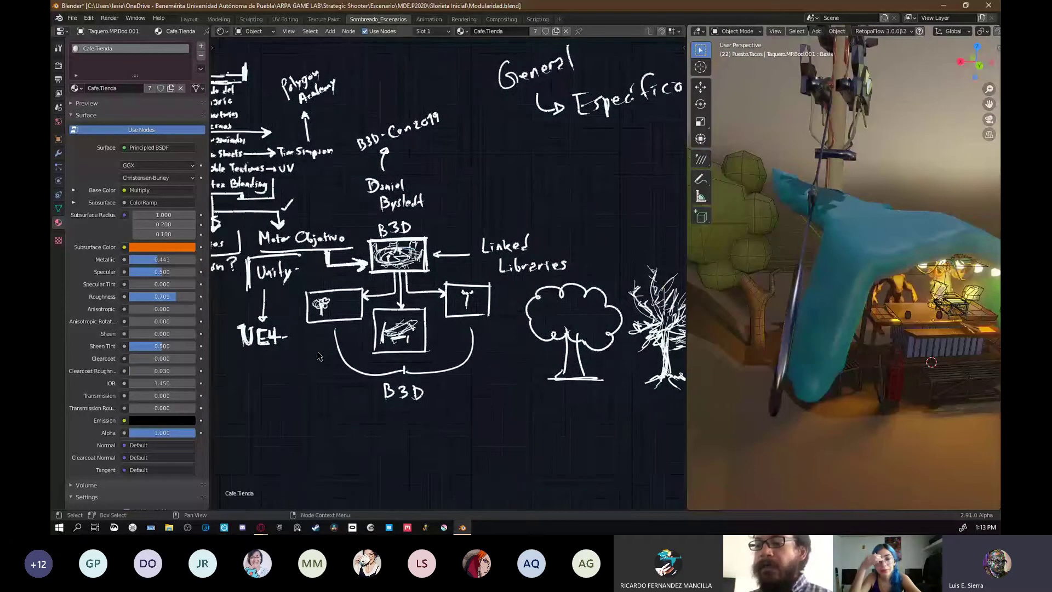
{"action": "left_click_drag", "start_coordinate": [308, 386], "coordinate": [321, 329]}
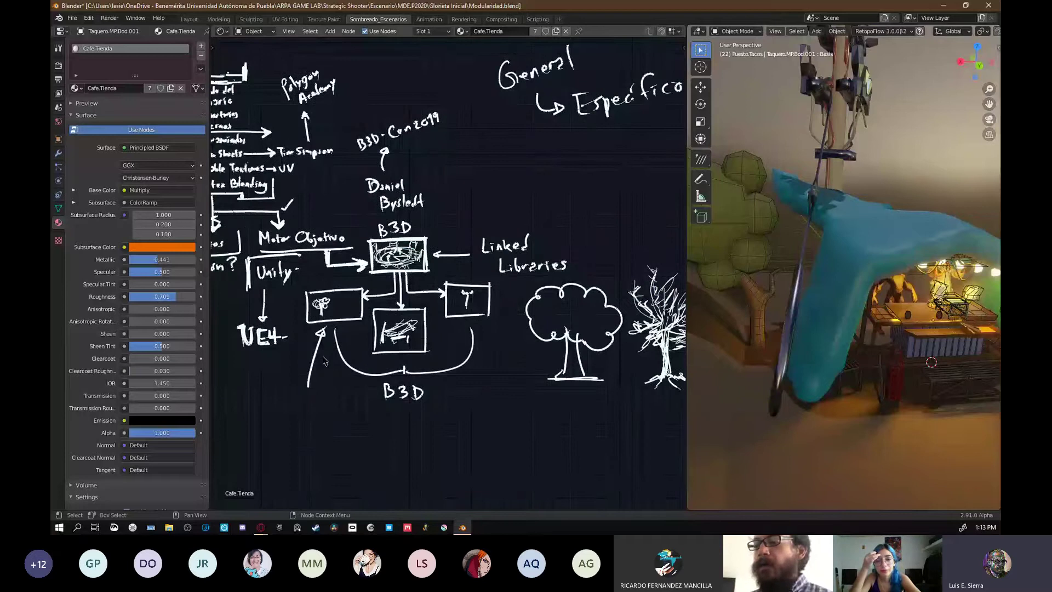
{"action": "left_click_drag", "start_coordinate": [299, 398], "coordinate": [324, 329]}
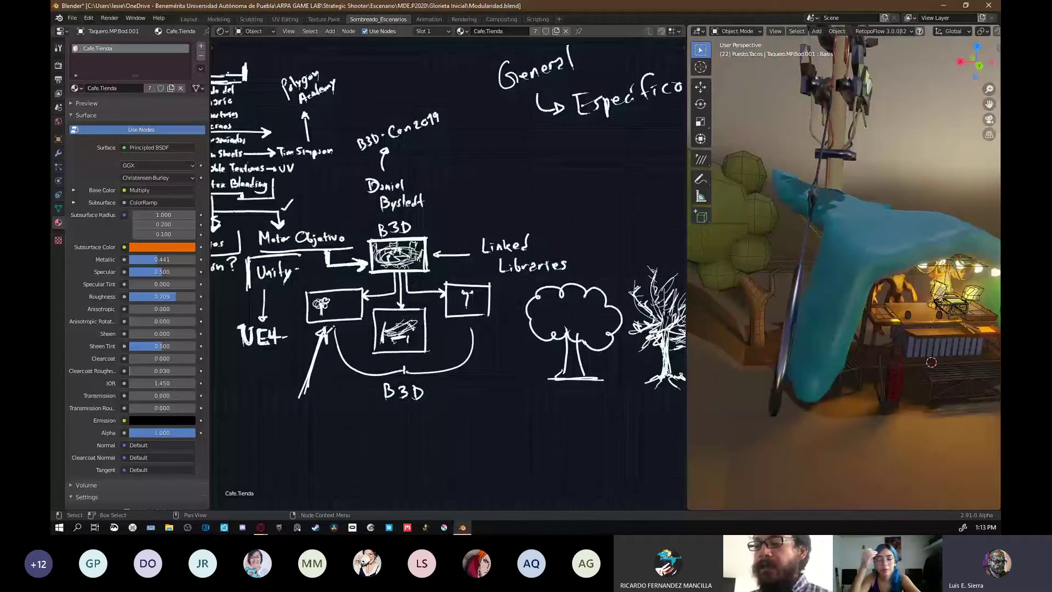
{"action": "middle_click_drag", "start_coordinate": [361, 404], "coordinate": [360, 390]}
{"action": "right_click_drag", "start_coordinate": [300, 380], "coordinate": [317, 323]}
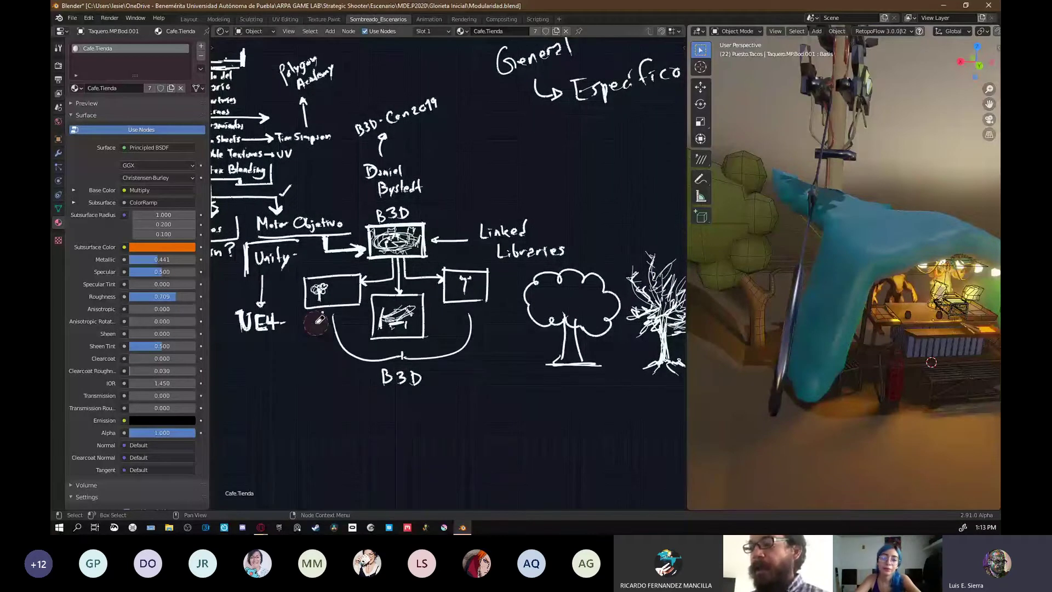
- Handwrite the label "Arbol.MP" beneath the cloud-shaped tree
{"action": "scroll", "coordinate": [610, 308], "scroll_direction": "up", "scroll_amount": 6}
{"action": "mouse_move", "coordinate": [610, 309]}
{"action": "middle_mouse_down", "text": "shift"}
{"action": "mouse_move", "coordinate": [490, 280]}
{"action": "mouse_move", "coordinate": [477, 258]}
{"action": "middle_mouse_up", "text": "shift"}
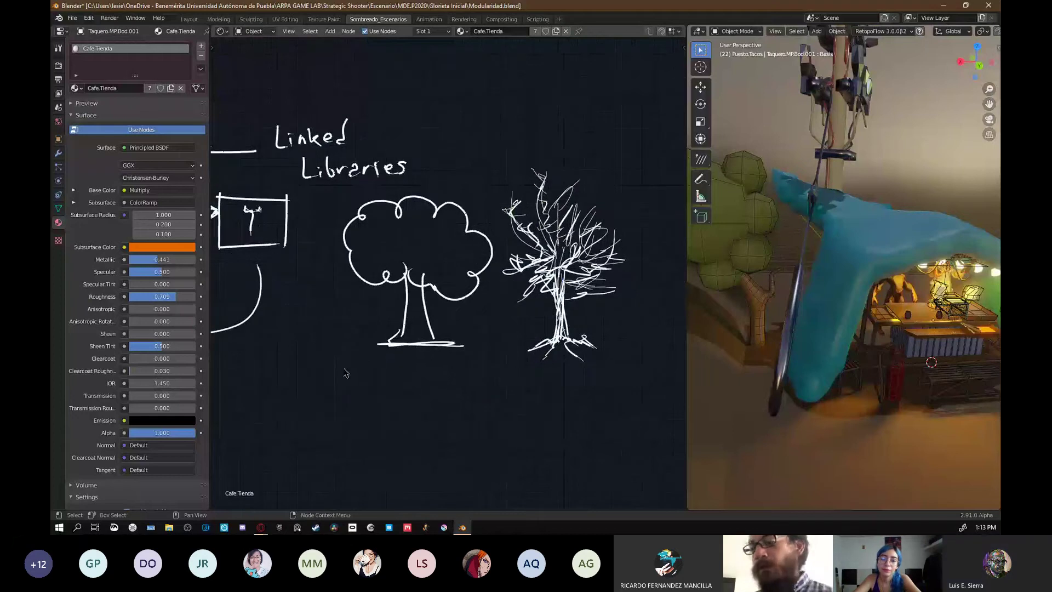
{"action": "mouse_move", "coordinate": [342, 390]}
{"action": "left_mouse_down"}
{"action": "mouse_move", "coordinate": [383, 392]}
{"action": "mouse_move", "coordinate": [338, 382]}
{"action": "mouse_move", "coordinate": [393, 390]}
{"action": "left_mouse_up"}
{"action": "key", "text": "ctrl+z"}
{"action": "left_click_drag", "start_coordinate": [396, 391], "coordinate": [396, 385]}
{"action": "left_click_drag", "start_coordinate": [400, 368], "coordinate": [395, 393]}
- Handwrite "Arbol.MF" beneath the detailed tree and draw an arrow to that tree from the cloud-shaped one
{"action": "middle_click_drag", "start_coordinate": [537, 381], "coordinate": [493, 386]}
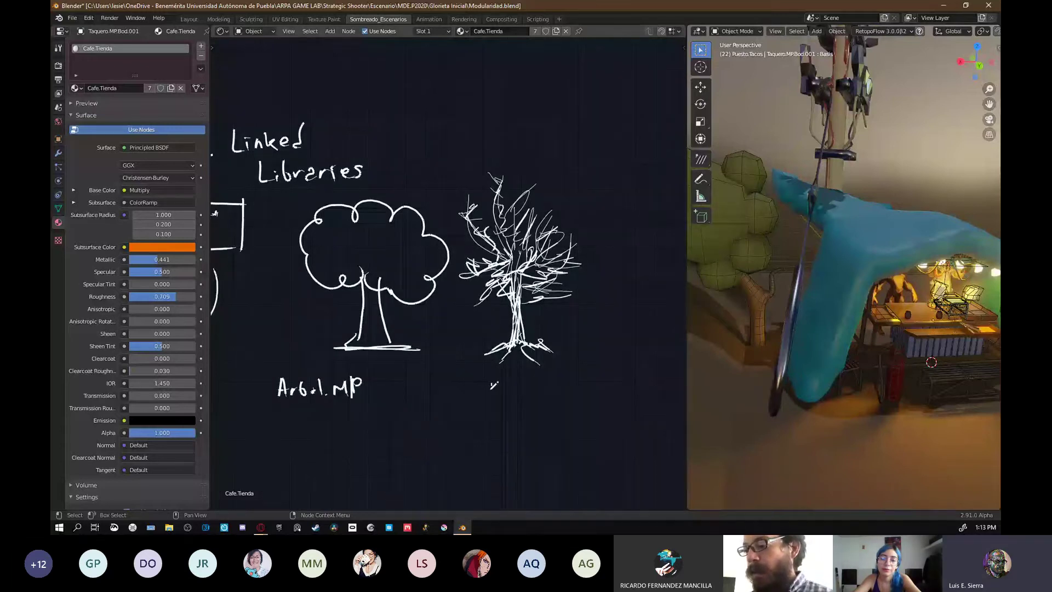
{"action": "left_click_drag", "start_coordinate": [489, 399], "coordinate": [562, 398]}
{"action": "mouse_move", "coordinate": [570, 384]}
{"action": "left_mouse_down"}
{"action": "mouse_move", "coordinate": [578, 374]}
{"action": "mouse_move", "coordinate": [566, 400]}
{"action": "left_mouse_up"}
{"action": "left_click_drag", "start_coordinate": [402, 328], "coordinate": [479, 325]}
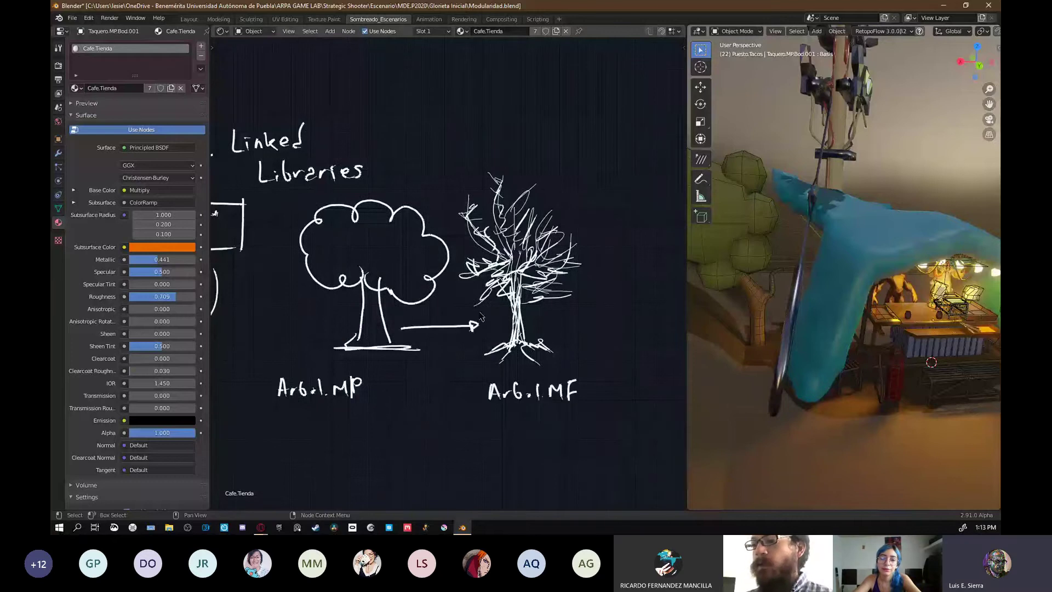
- Undo the stray stroke beside "Vertex Blending" and erase the upper part of the vertical line there
{"action": "middle_click_drag", "start_coordinate": [275, 254], "coordinate": [583, 328]}
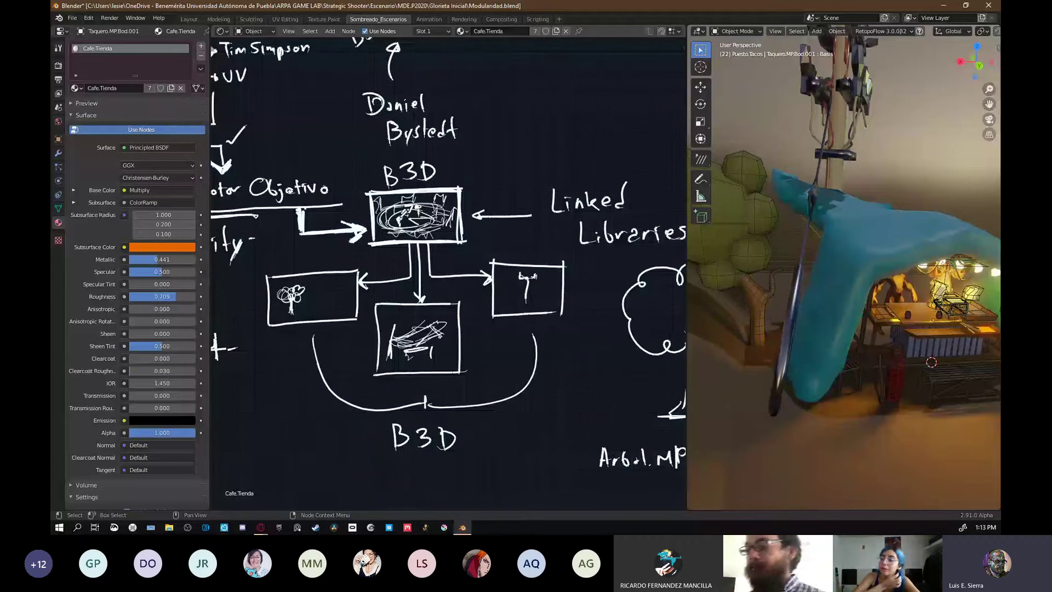
{"action": "mouse_move", "coordinate": [593, 364]}
{"action": "middle_mouse_down"}
{"action": "mouse_move", "coordinate": [528, 350]}
{"action": "mouse_move", "coordinate": [513, 404]}
{"action": "mouse_move", "coordinate": [575, 369]}
{"action": "mouse_move", "coordinate": [493, 346]}
{"action": "middle_mouse_up"}
{"action": "middle_click_drag", "start_coordinate": [492, 346], "coordinate": [640, 363]}
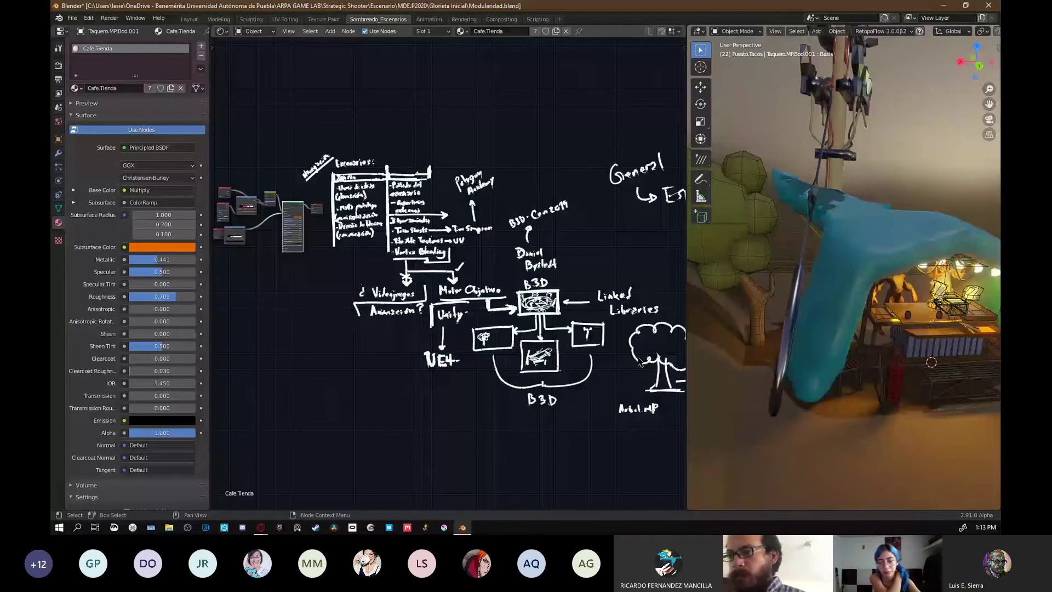
{"action": "scroll", "coordinate": [613, 299], "scroll_direction": "up", "scroll_amount": 4}
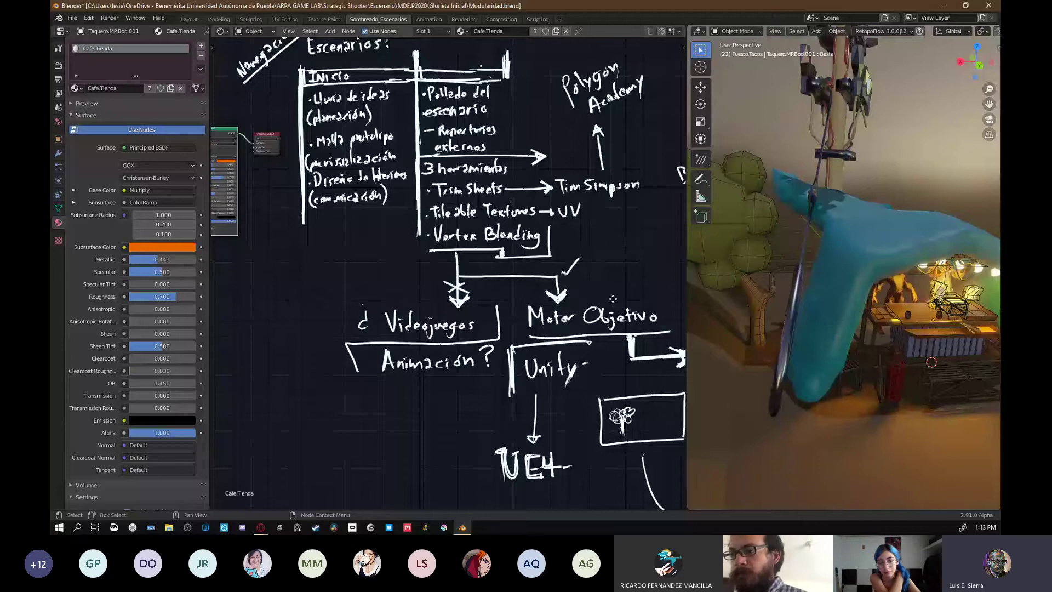
{"action": "mouse_move", "coordinate": [612, 299]}
{"action": "middle_mouse_down"}
{"action": "mouse_move", "coordinate": [651, 362]}
{"action": "mouse_move", "coordinate": [567, 319]}
{"action": "middle_mouse_up"}
{"action": "left_click_drag", "start_coordinate": [491, 248], "coordinate": [521, 252]}
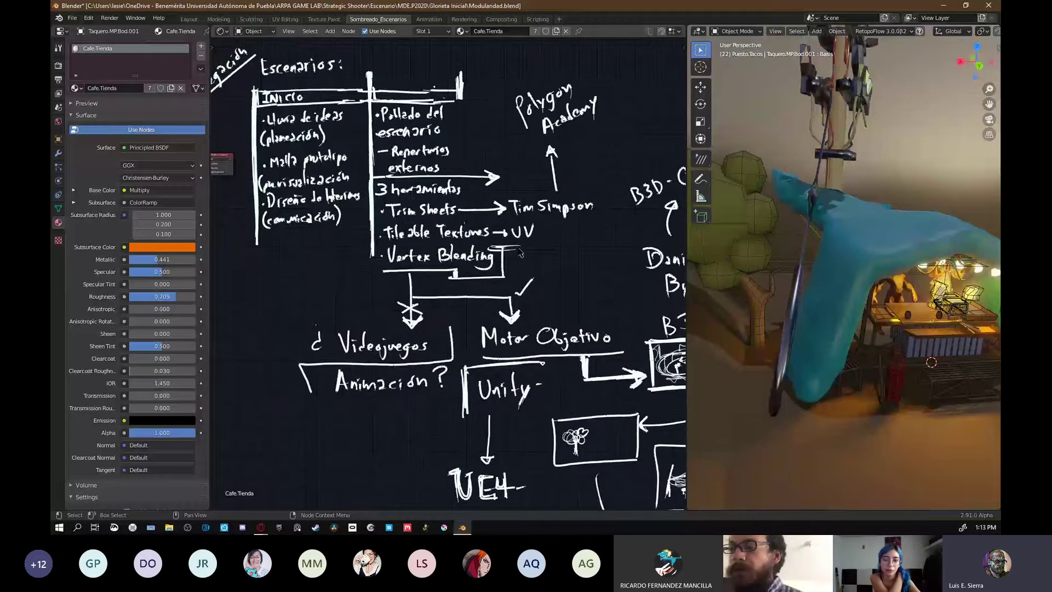
{"action": "key", "text": "ctrl+z"}
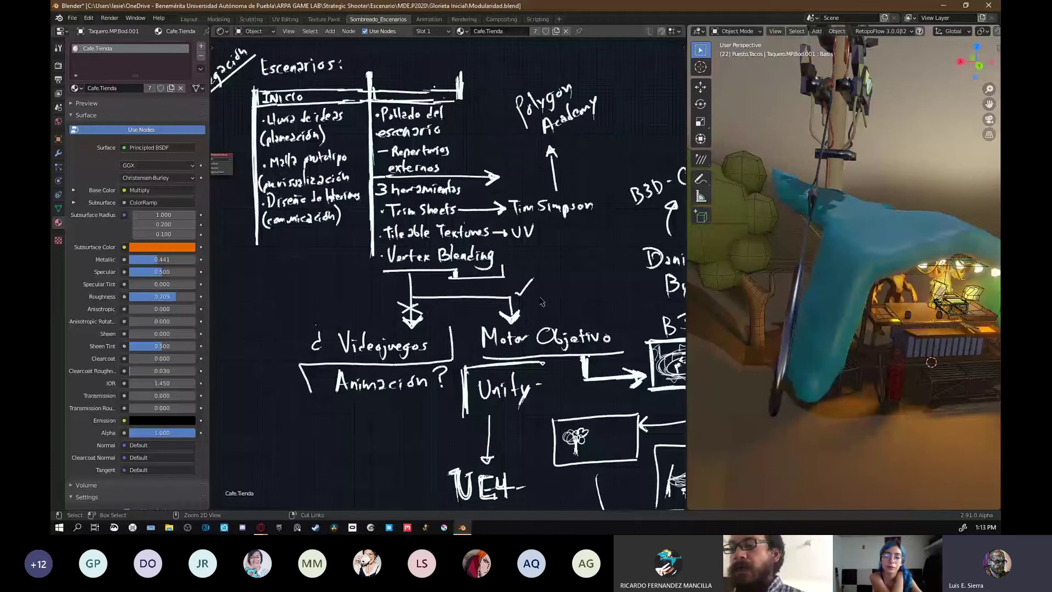
- Draw a horizontal arrow leading away from the end of "Vertex Blending", matching the arrows on the two lines above
{"action": "middle_click_drag", "start_coordinate": [497, 260], "coordinate": [558, 340], "text": "ctrl"}
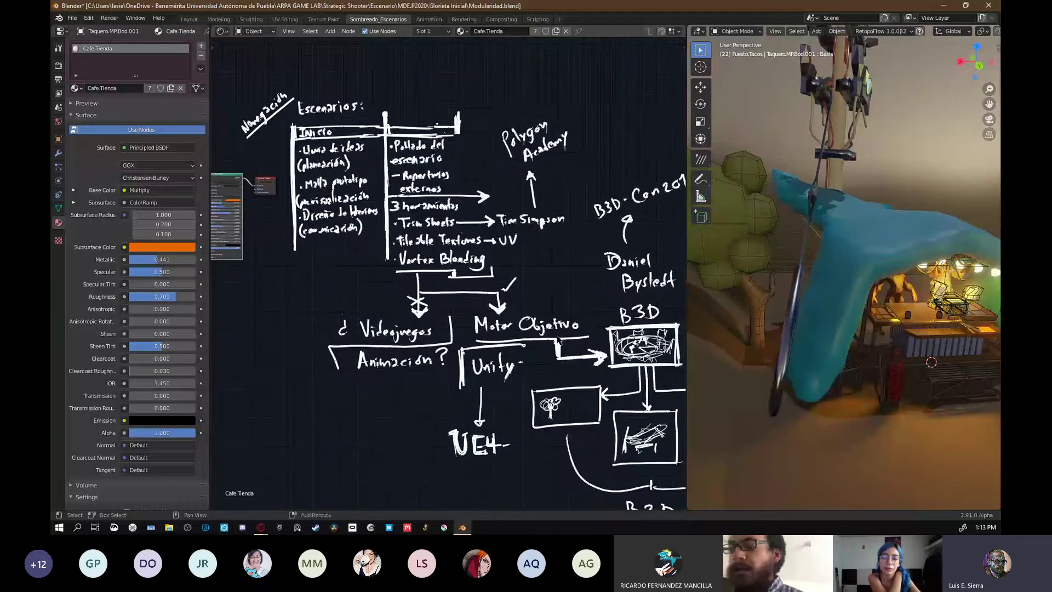
{"action": "scroll", "coordinate": [559, 340], "scroll_direction": "up", "scroll_amount": 3}
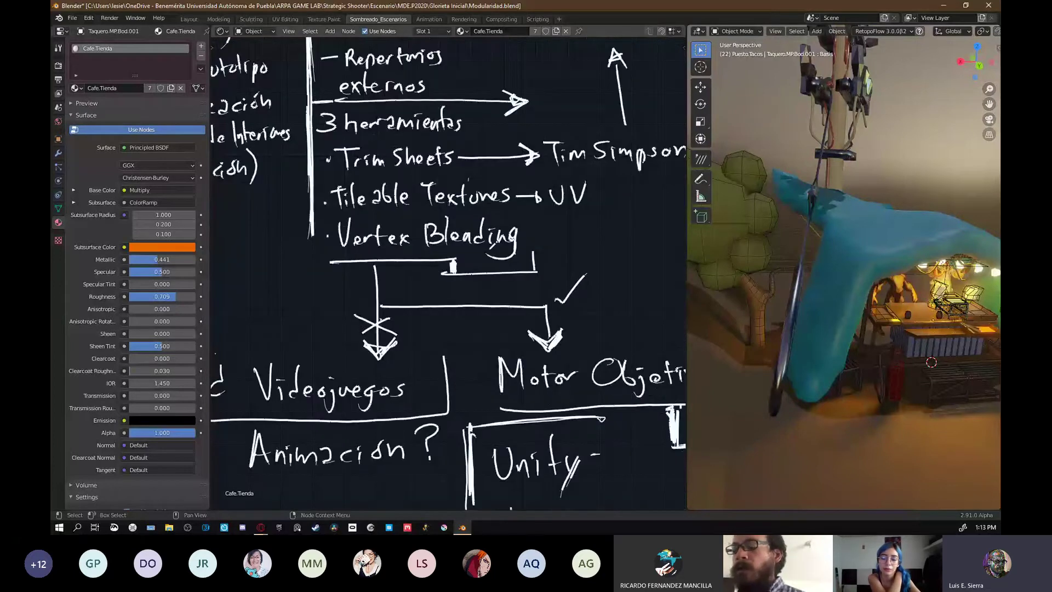
{"action": "scroll", "coordinate": [507, 315], "scroll_direction": "down", "scroll_amount": 3}
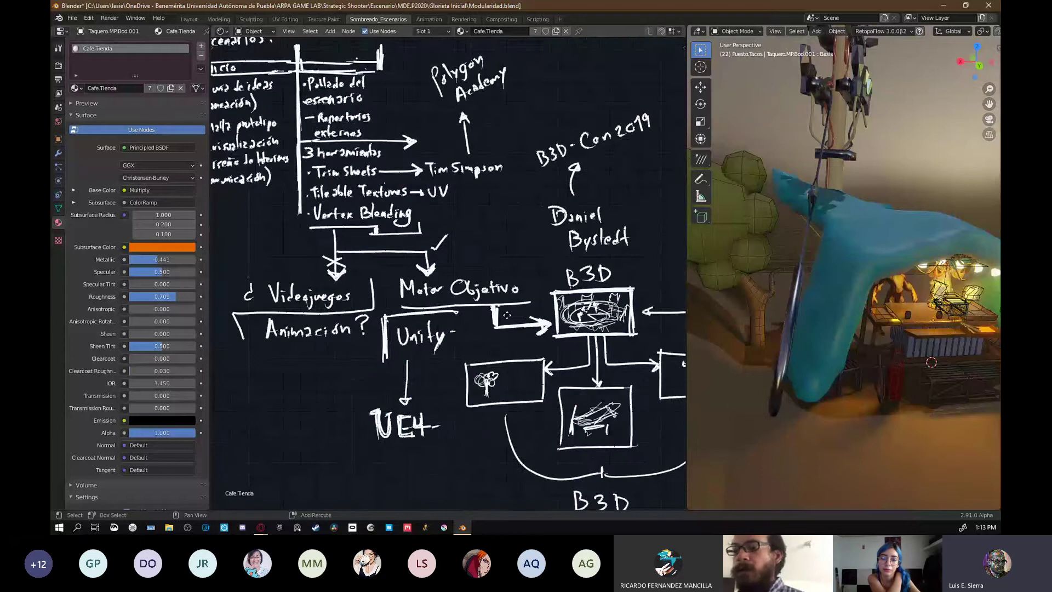
{"action": "scroll", "coordinate": [479, 353], "scroll_direction": "down", "scroll_amount": 1}
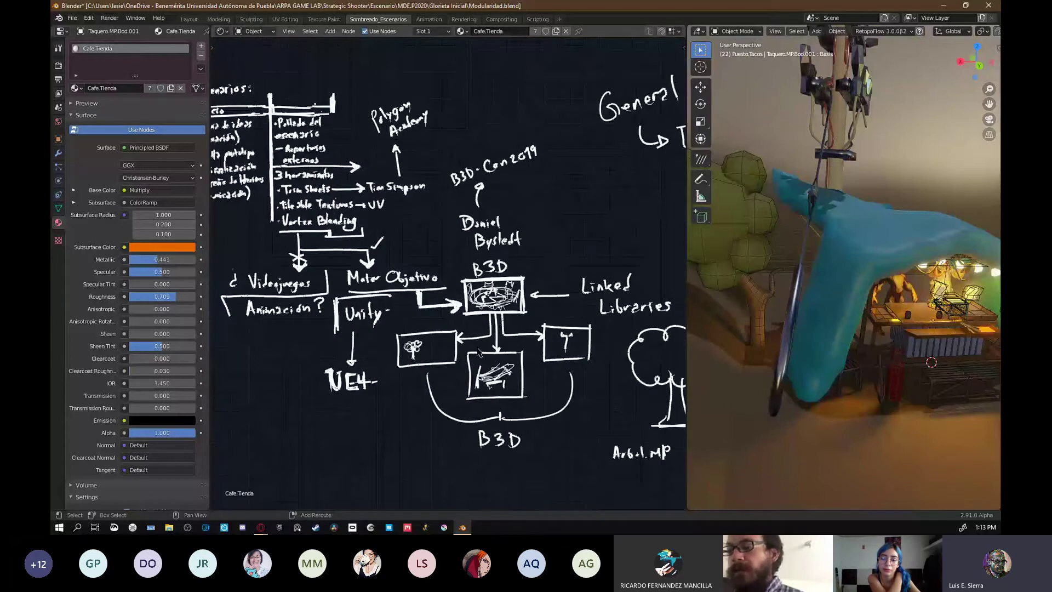
{"action": "scroll", "coordinate": [478, 352], "scroll_direction": "up", "scroll_amount": 1}
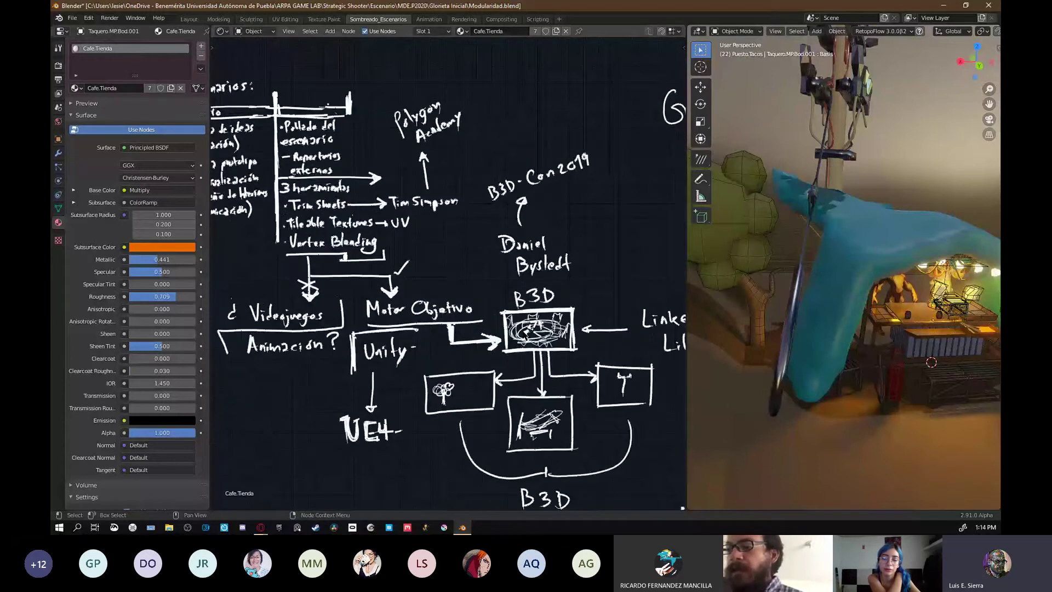
{"action": "scroll", "coordinate": [558, 259], "scroll_direction": "up", "scroll_amount": 4}
{"action": "middle_click_drag", "start_coordinate": [558, 259], "coordinate": [502, 249], "text": "shift"}
{"action": "left_click_drag", "start_coordinate": [517, 257], "coordinate": [579, 254]}
{"action": "left_click_drag", "start_coordinate": [560, 248], "coordinate": [563, 265]}
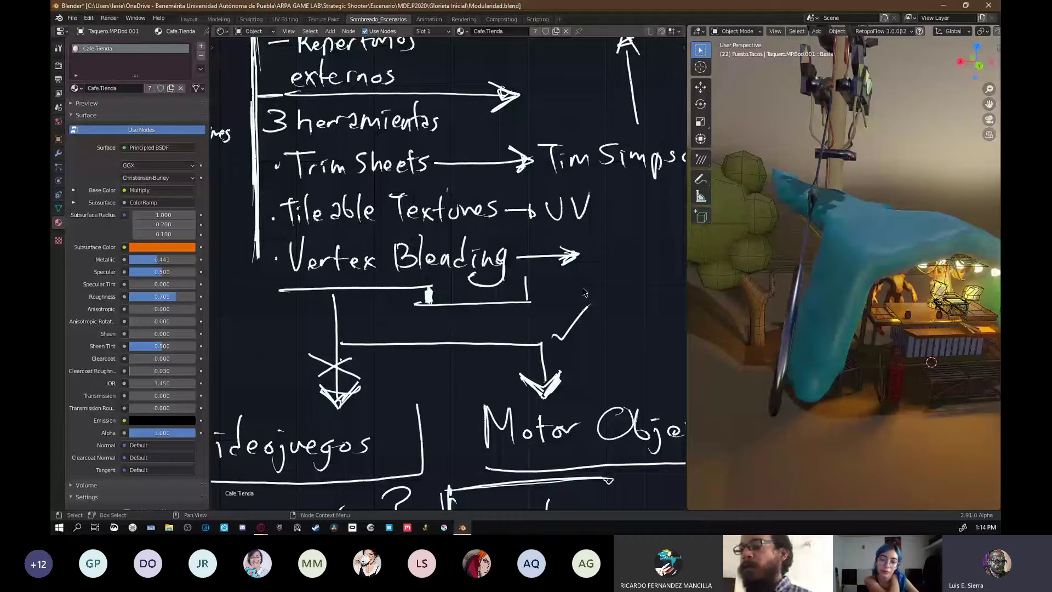
- Redraw the arrowhead pointing down to "Motor Objetivo" at the end of the checkmarked branch
{"action": "scroll", "coordinate": [585, 293], "scroll_direction": "down", "scroll_amount": 4}
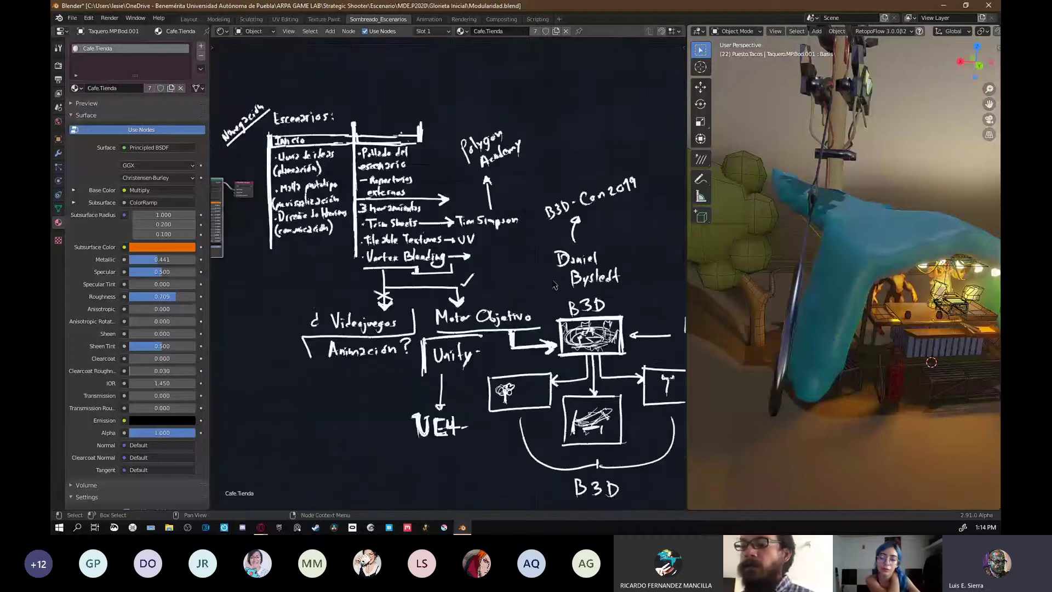
{"action": "scroll", "coordinate": [467, 288], "scroll_direction": "up", "scroll_amount": 2}
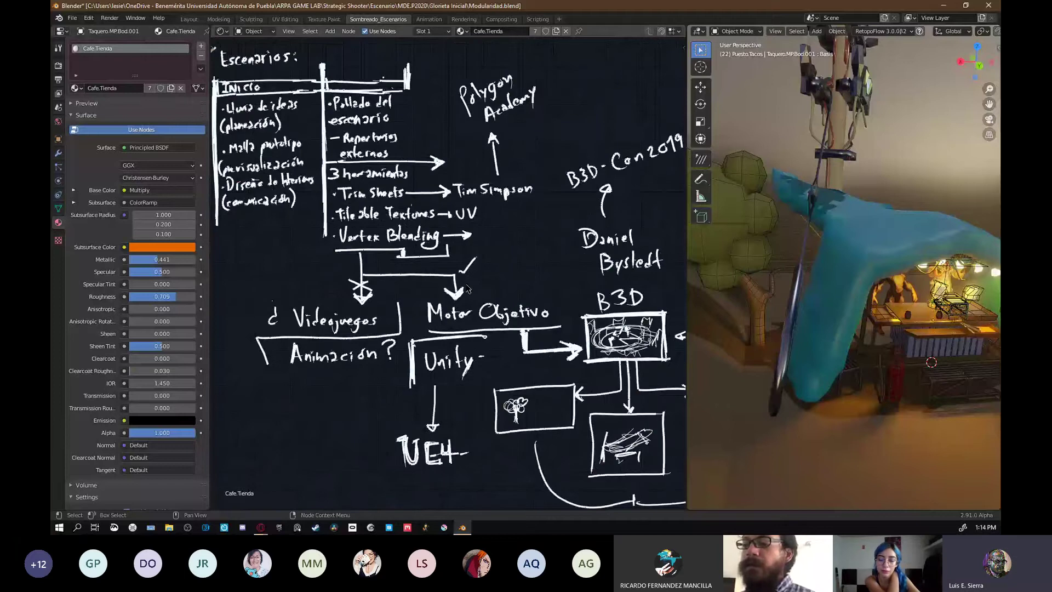
{"action": "scroll", "coordinate": [468, 289], "scroll_direction": "up", "scroll_amount": 2}
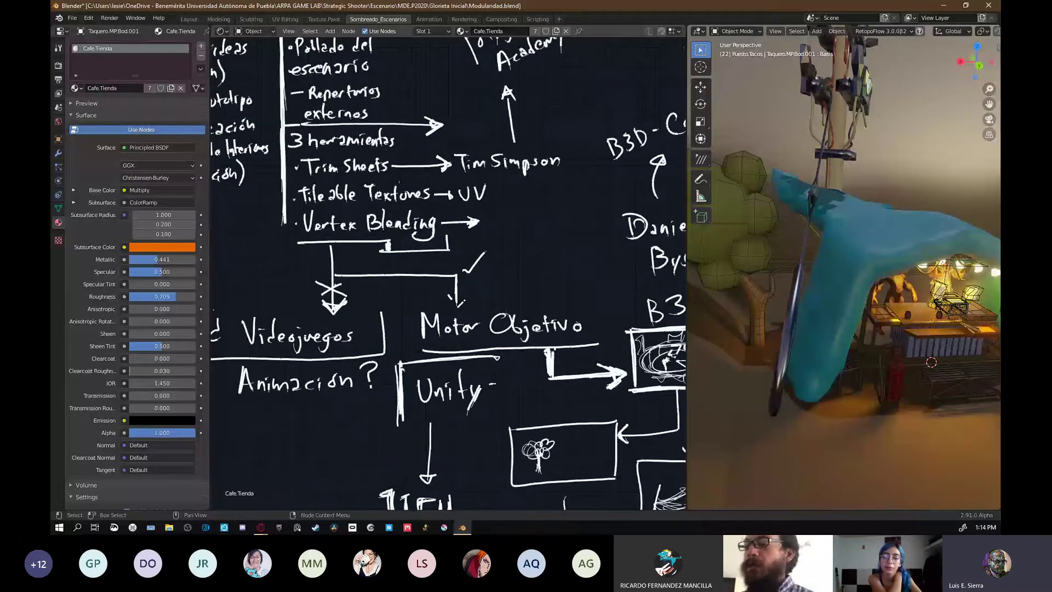
{"action": "left_click_drag", "start_coordinate": [466, 295], "coordinate": [460, 310]}
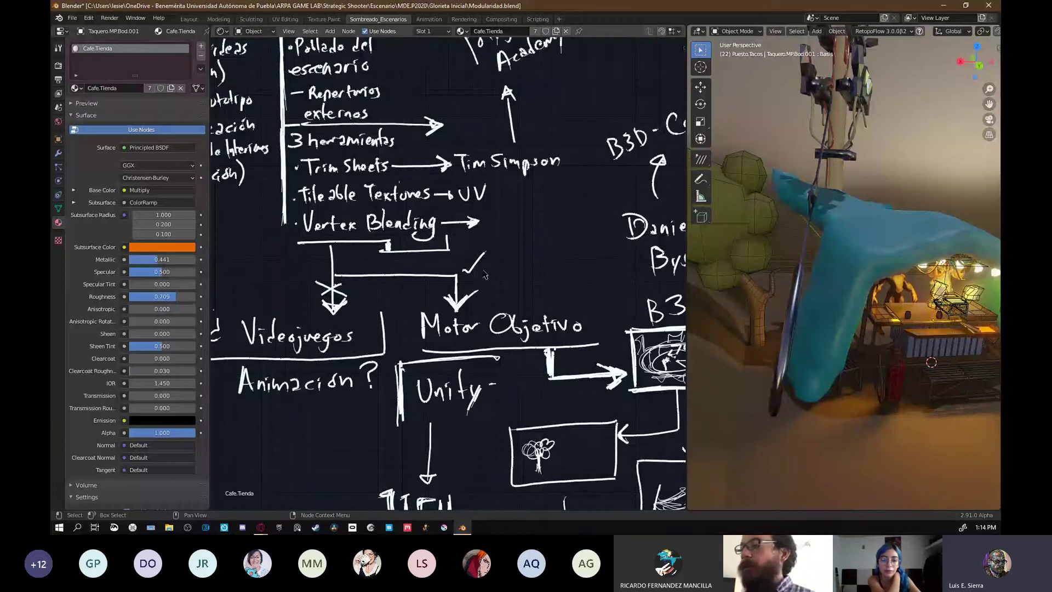
- Review the handwritten notes from the target-engine branch through the linked-library and tree diagrams, and back to the Escenarios table
{"action": "scroll", "coordinate": [485, 274], "scroll_direction": "up", "scroll_amount": 2}
{"action": "middle_click_drag", "start_coordinate": [508, 252], "coordinate": [531, 308], "text": "ctrl"}
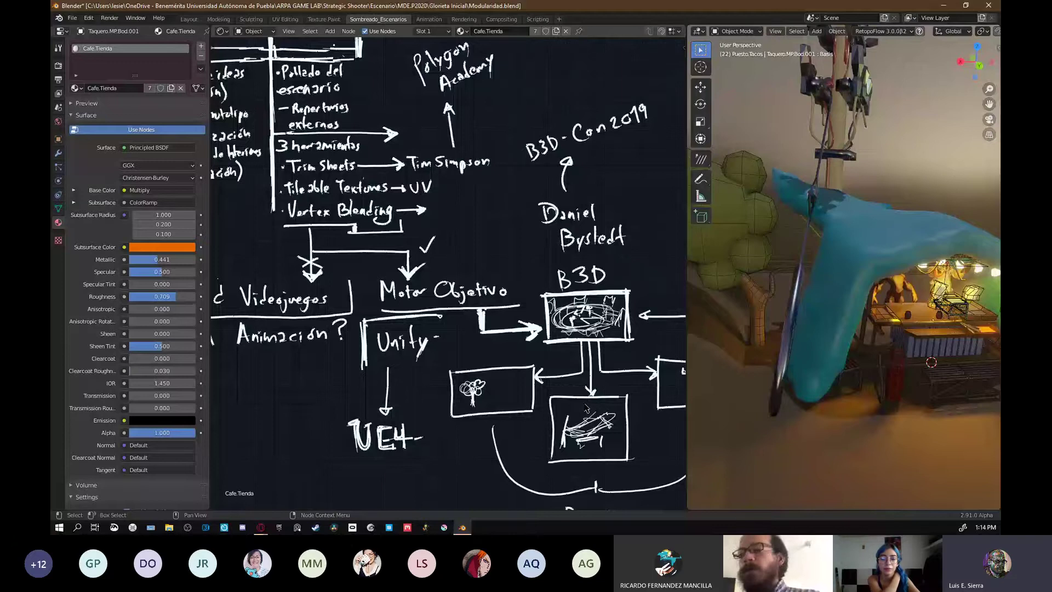
{"action": "middle_click_drag", "start_coordinate": [632, 305], "coordinate": [546, 291]}
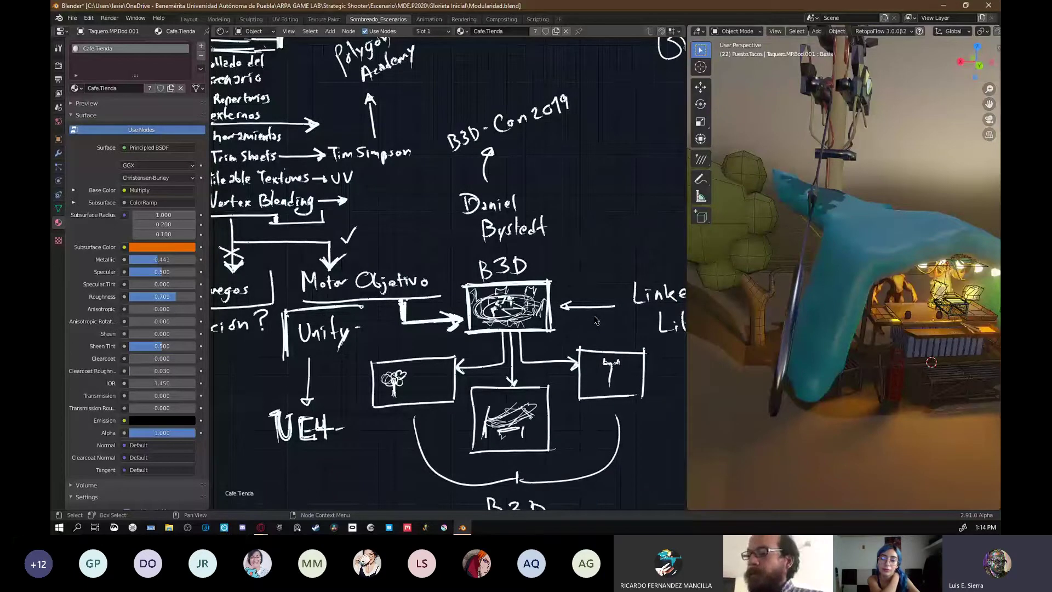
{"action": "mouse_move", "coordinate": [626, 332]}
{"action": "middle_mouse_down"}
{"action": "mouse_move", "coordinate": [602, 319]}
{"action": "mouse_move", "coordinate": [612, 351]}
{"action": "mouse_move", "coordinate": [561, 308]}
{"action": "mouse_move", "coordinate": [565, 320]}
{"action": "middle_mouse_up"}
{"action": "middle_click_drag", "start_coordinate": [894, 326], "coordinate": [884, 267]}
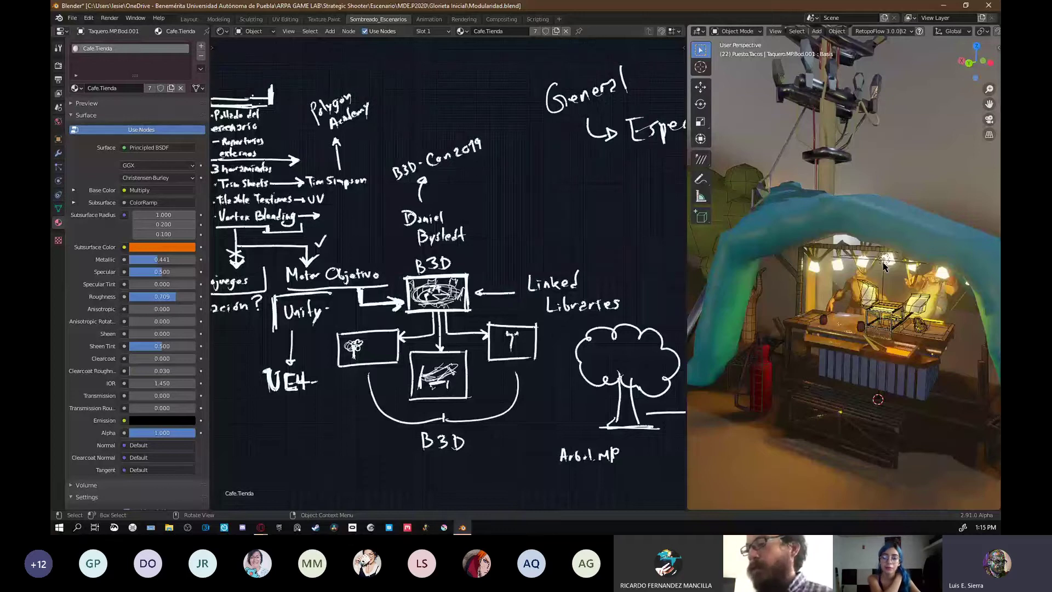
{"action": "scroll", "coordinate": [555, 246], "scroll_direction": "down", "scroll_amount": 1}
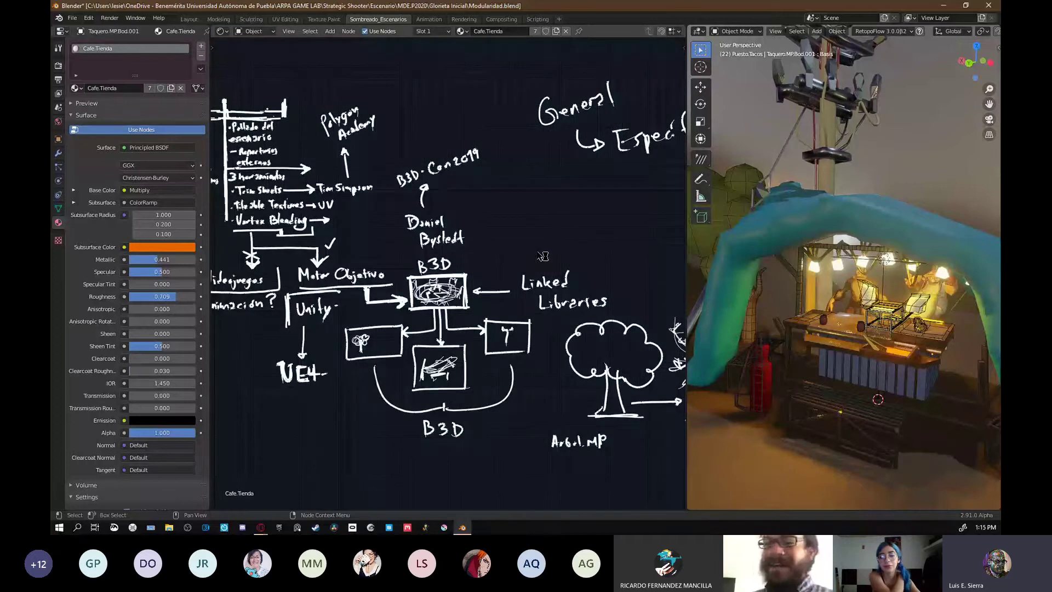
{"action": "middle_click_drag", "start_coordinate": [543, 256], "coordinate": [491, 255]}
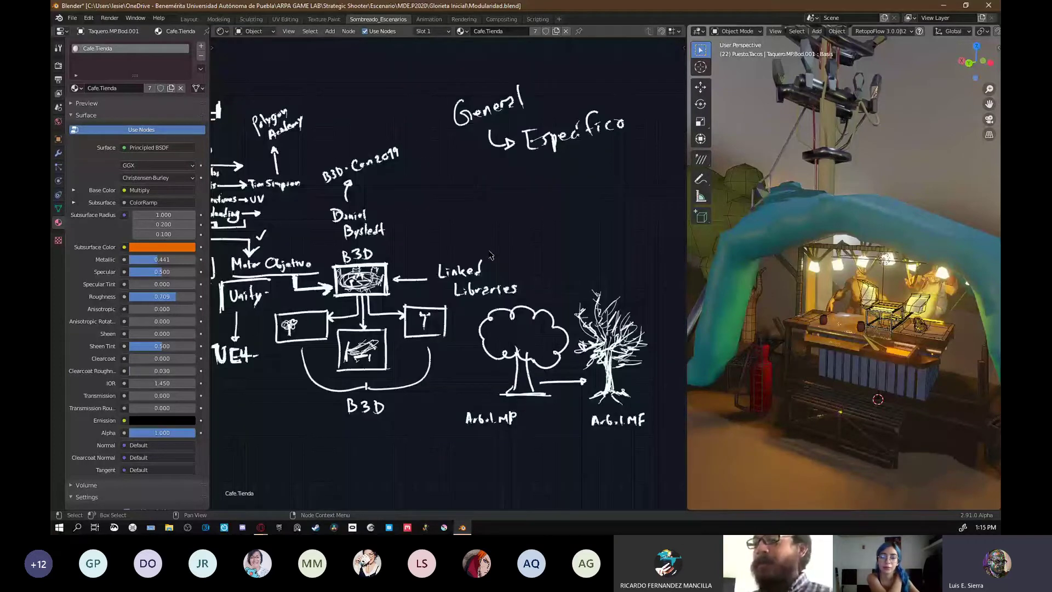
{"action": "middle_click_drag", "start_coordinate": [311, 294], "coordinate": [454, 305]}
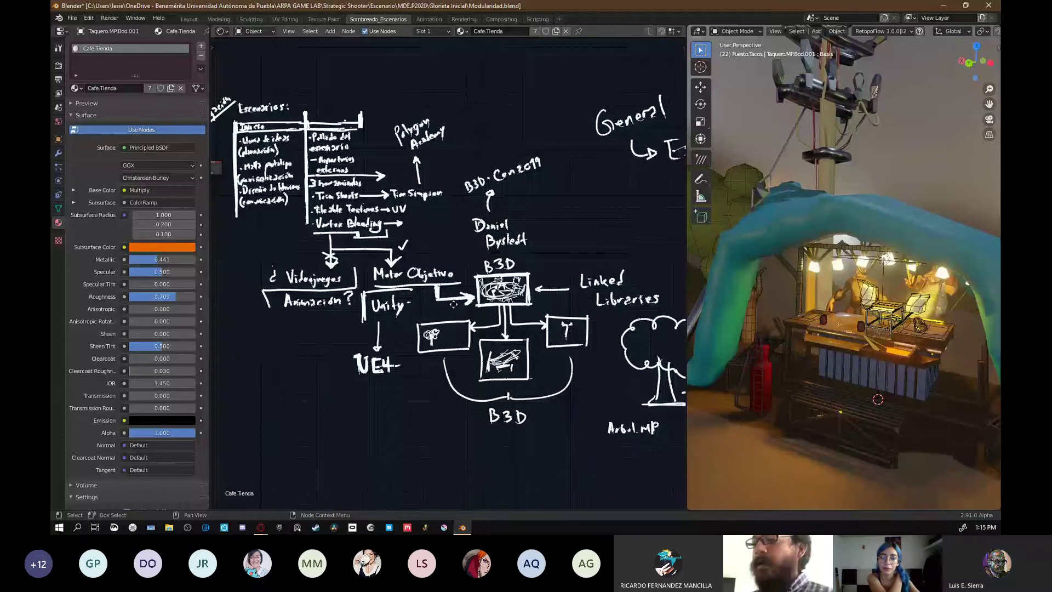
{"action": "scroll", "coordinate": [458, 244], "scroll_direction": "up", "scroll_amount": 3}
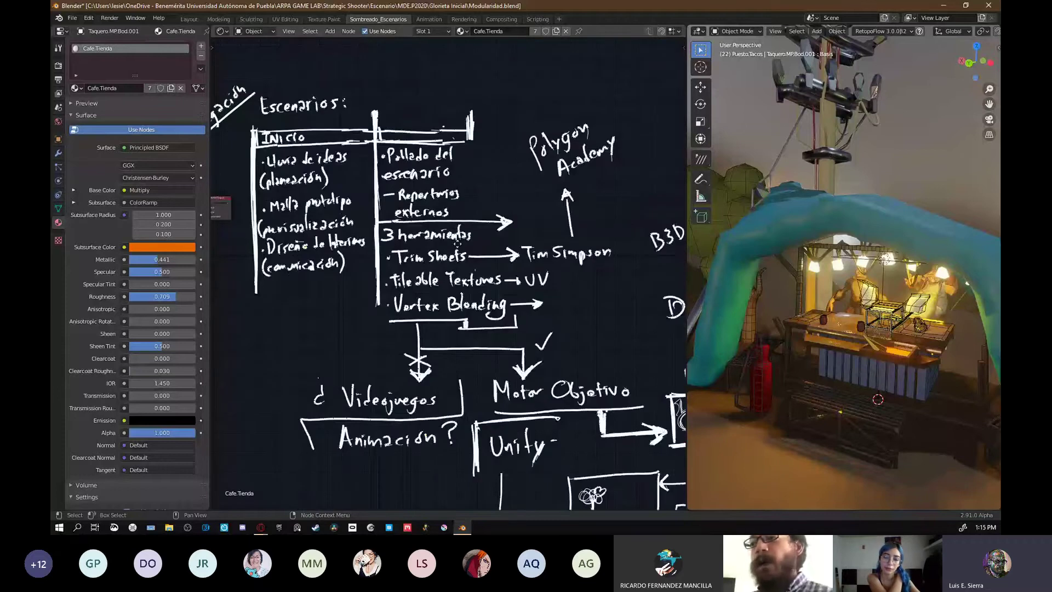
{"action": "middle_click_drag", "start_coordinate": [512, 228], "coordinate": [502, 213]}
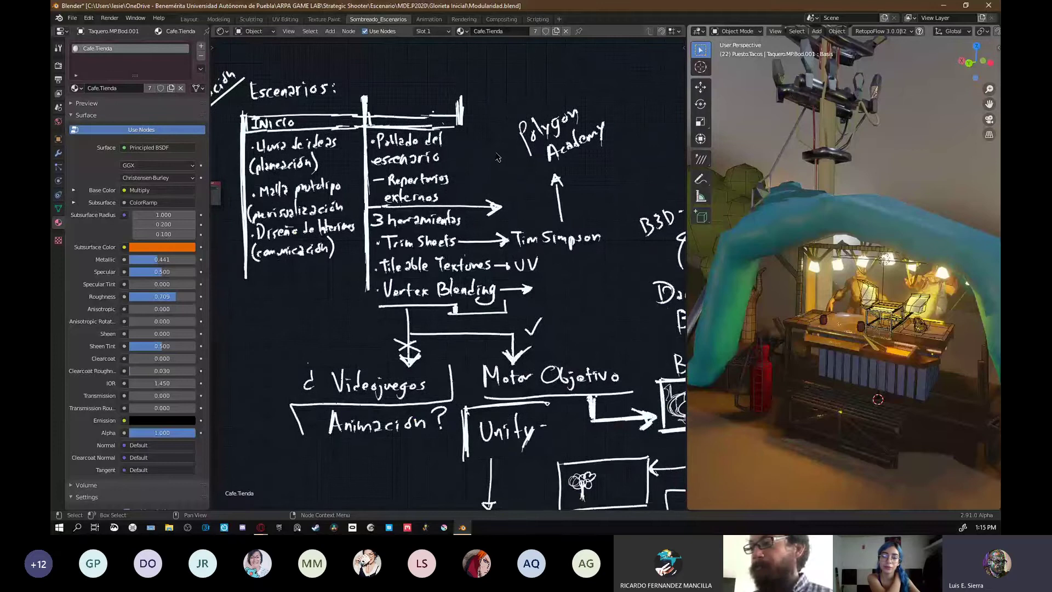
{"action": "middle_click_drag", "start_coordinate": [501, 161], "coordinate": [491, 153]}
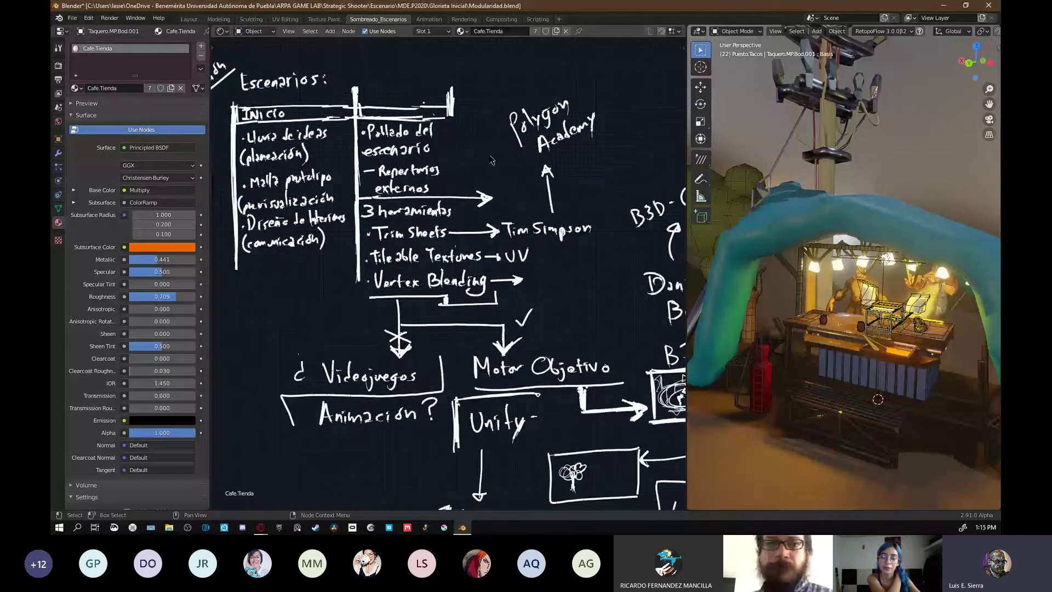
{"action": "scroll", "coordinate": [491, 160], "scroll_direction": "up", "scroll_amount": 1}
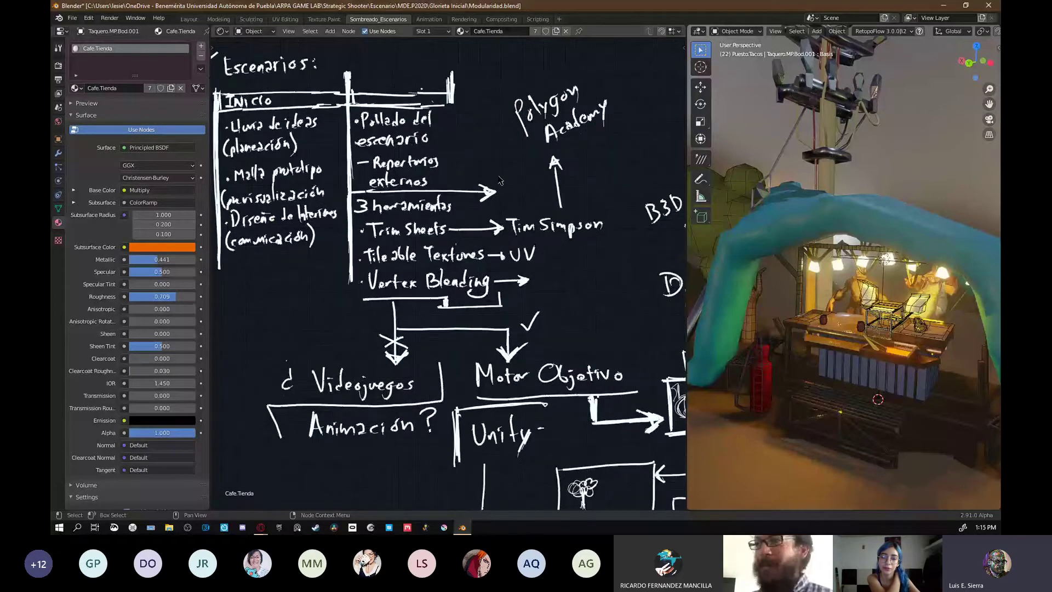
- Erase the empty header frame above the second Escenarios column and the vertical divider, trimming the ends of the "Inicio" header lines
{"action": "middle_click_drag", "start_coordinate": [460, 141], "coordinate": [492, 183]}
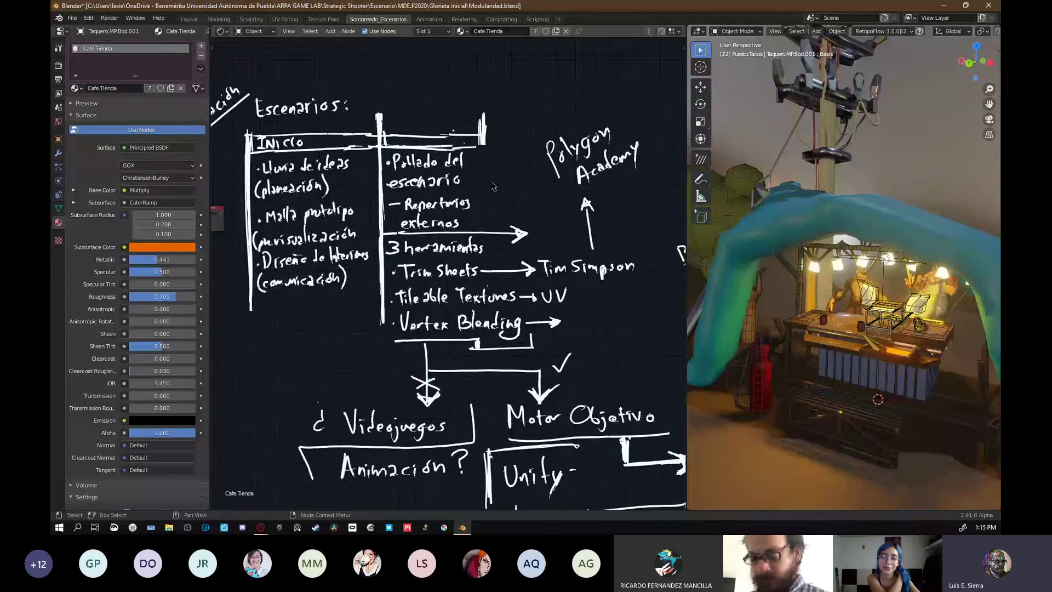
{"action": "mouse_move", "coordinate": [482, 143]}
{"action": "right_mouse_down"}
{"action": "mouse_move", "coordinate": [491, 120]}
{"action": "mouse_move", "coordinate": [437, 134]}
{"action": "mouse_move", "coordinate": [477, 134]}
{"action": "right_mouse_up"}
{"action": "mouse_move", "coordinate": [480, 131]}
{"action": "left_mouse_down"}
{"action": "mouse_move", "coordinate": [397, 137]}
{"action": "mouse_move", "coordinate": [384, 123]}
{"action": "mouse_move", "coordinate": [384, 135]}
{"action": "left_mouse_up"}
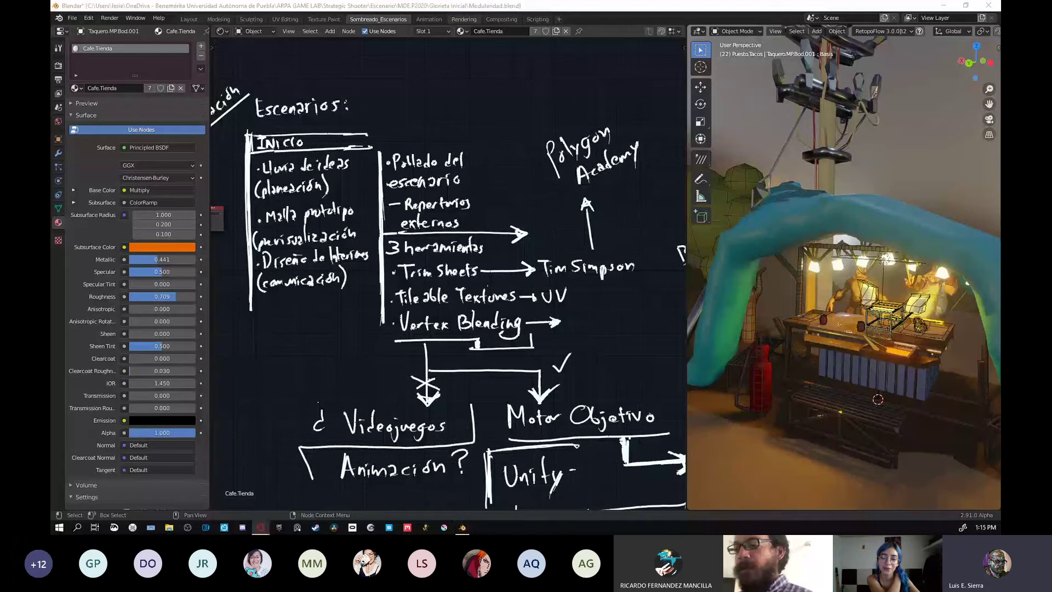
{"action": "middle_click_drag", "start_coordinate": [378, 274], "coordinate": [422, 276]}
{"action": "right_click_drag", "start_coordinate": [427, 323], "coordinate": [417, 240]}
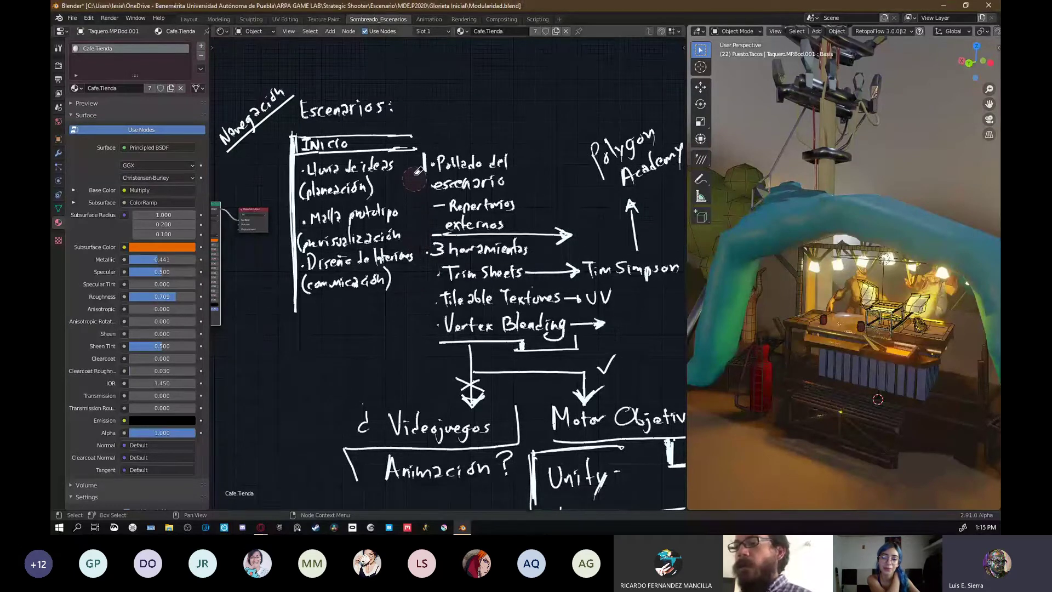
{"action": "mouse_move", "coordinate": [414, 178]}
{"action": "right_mouse_down"}
{"action": "mouse_move", "coordinate": [417, 146]}
{"action": "mouse_move", "coordinate": [401, 146]}
{"action": "right_mouse_up"}
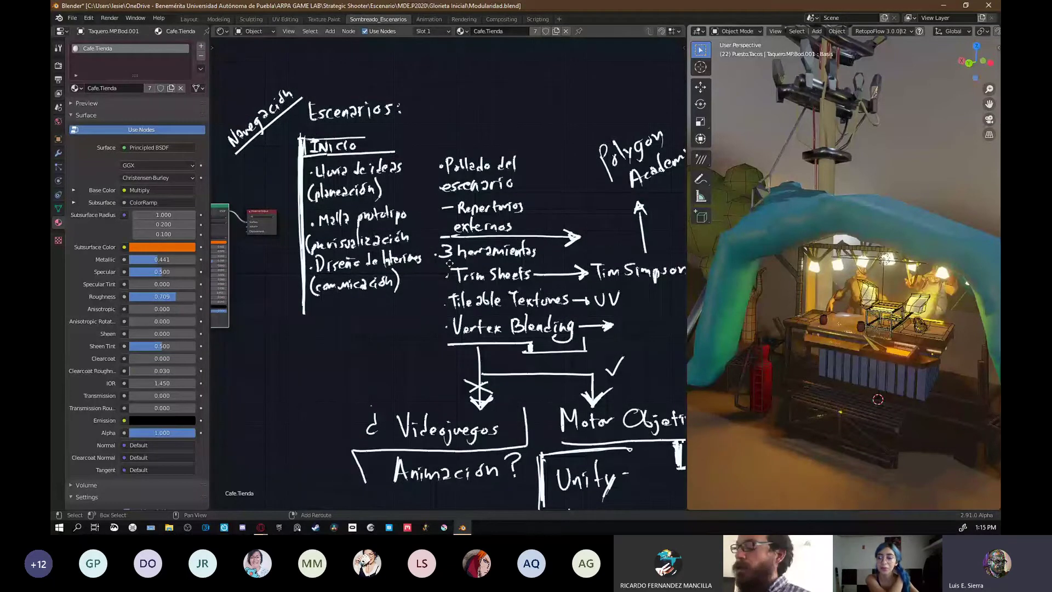
{"action": "scroll", "coordinate": [445, 304], "scroll_direction": "down", "scroll_amount": 2, "text": "shift"}
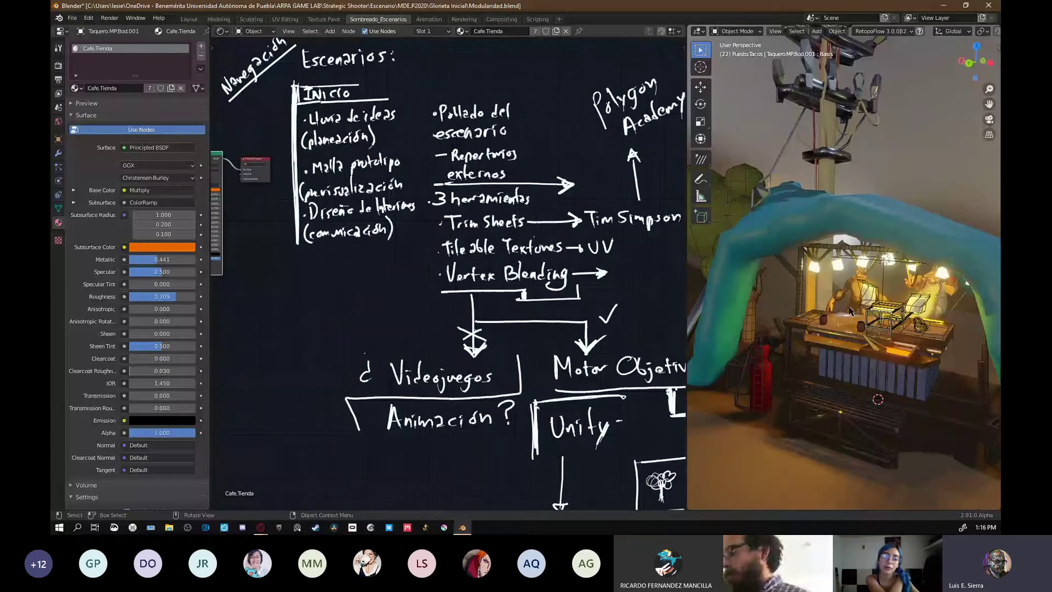
- Clear the object selection in the 3D scene and switch to the Layout workspace with the taco stand in view
{"action": "key", "text": "Tab"}
{"action": "mouse_move", "coordinate": [850, 311]}
{"action": "middle_mouse_down"}
{"action": "mouse_move", "coordinate": [932, 285]}
{"action": "mouse_move", "coordinate": [874, 292]}
{"action": "mouse_move", "coordinate": [913, 285]}
{"action": "mouse_move", "coordinate": [943, 320]}
{"action": "mouse_move", "coordinate": [888, 321]}
{"action": "mouse_move", "coordinate": [812, 417]}
{"action": "mouse_move", "coordinate": [783, 310]}
{"action": "mouse_move", "coordinate": [874, 328]}
{"action": "mouse_move", "coordinate": [846, 323]}
{"action": "middle_mouse_up"}
{"action": "key", "text": "Tab"}
{"action": "left_click", "coordinate": [830, 329]}
{"action": "key", "text": "alt+a"}
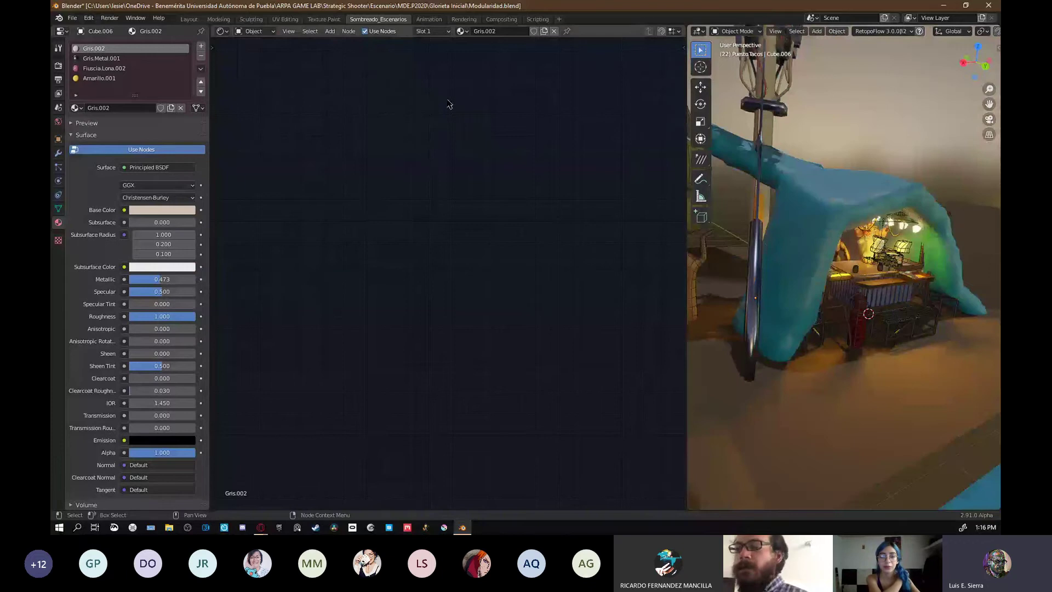
{"action": "left_click", "coordinate": [188, 18]}
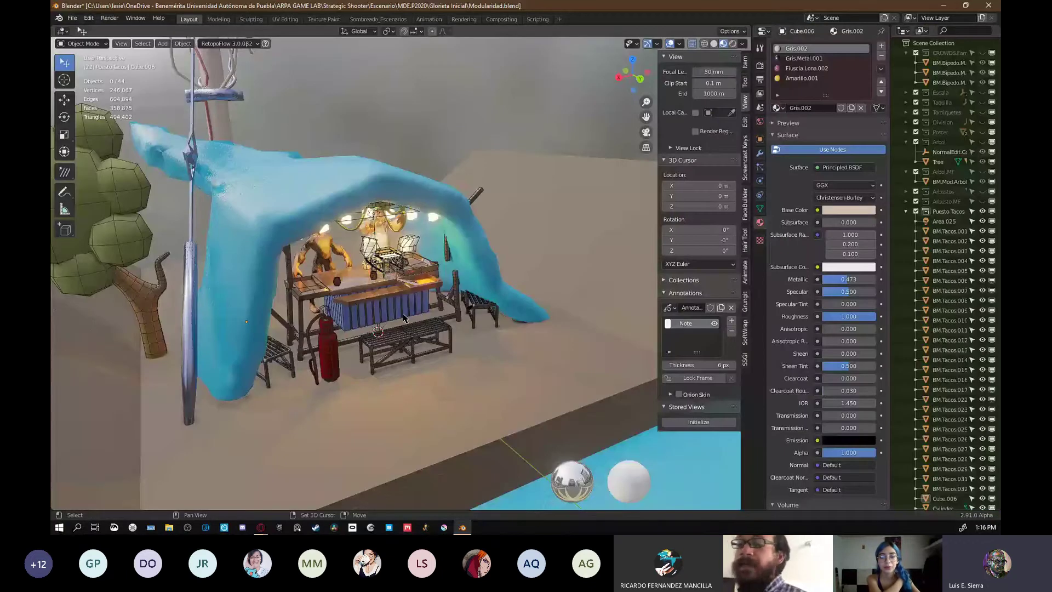
{"action": "middle_click_drag", "start_coordinate": [403, 317], "coordinate": [426, 298]}
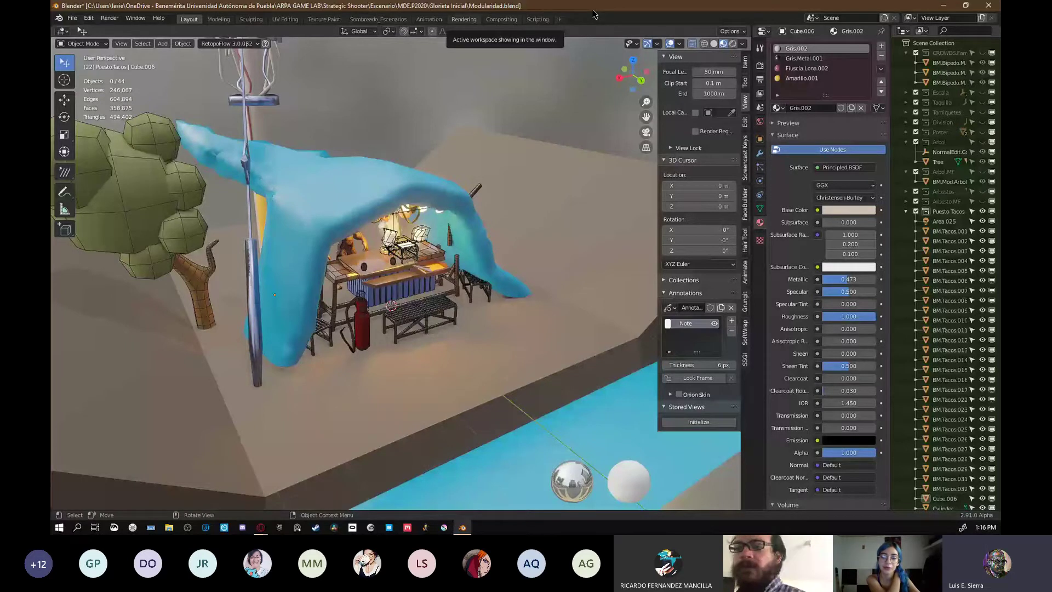
- Slide a vertex at the rear corner of the blue awning's mesh along its edge by a factor of about 0.175
{"action": "left_click", "coordinate": [441, 189]}
{"action": "middle_click_drag", "start_coordinate": [419, 241], "coordinate": [316, 260]}
{"action": "key", "text": "Tab"}
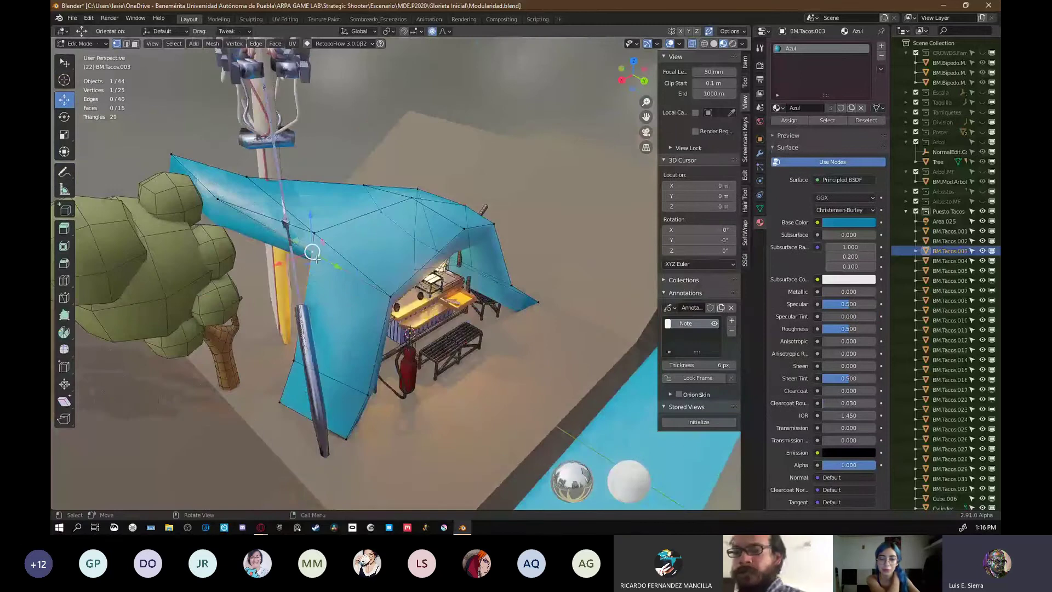
{"action": "key", "text": "g"}
{"action": "key", "text": "g"}
{"action": "left_click", "coordinate": [315, 233]}
{"action": "middle_click_drag", "start_coordinate": [406, 241], "coordinate": [495, 288]}
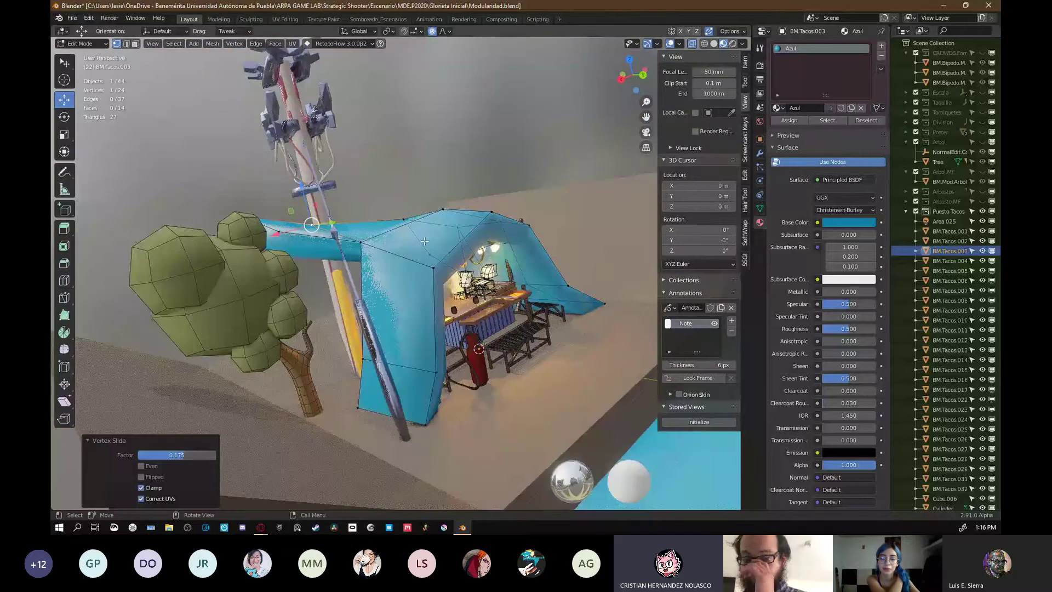
{"action": "key", "text": "Tab"}
{"action": "middle_click_drag", "start_coordinate": [425, 241], "coordinate": [467, 279]}
{"action": "scroll", "coordinate": [467, 280], "scroll_direction": "up", "scroll_amount": 2}
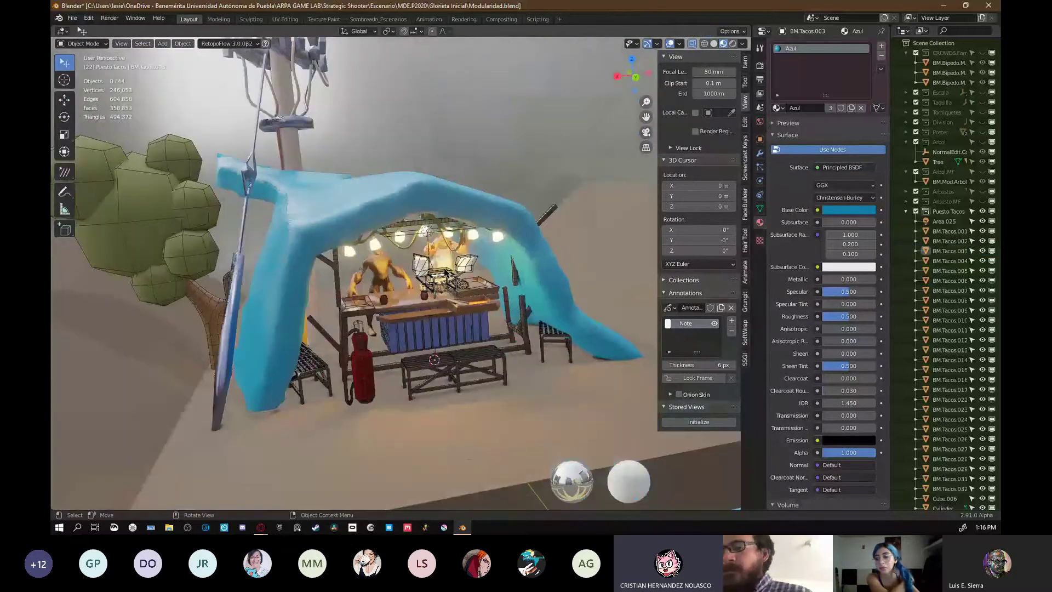
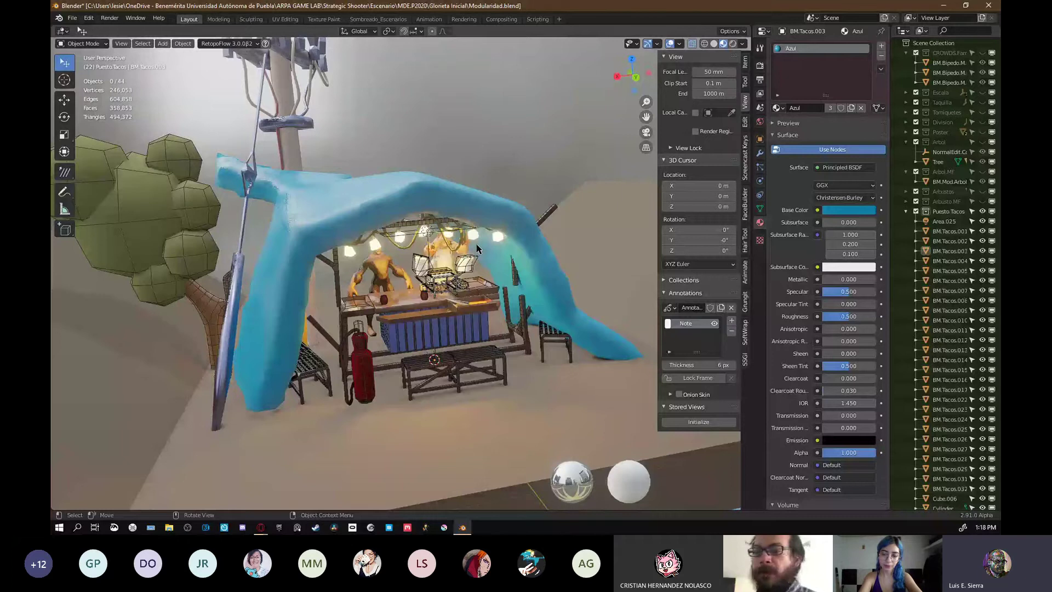
- Duplicate the prototype tree's crown and trunk and move the copy horizontally about -7.32 m in X to the stand's other side
{"action": "middle_click_drag", "start_coordinate": [509, 267], "coordinate": [383, 263]}
{"action": "left_click", "coordinate": [383, 263]}
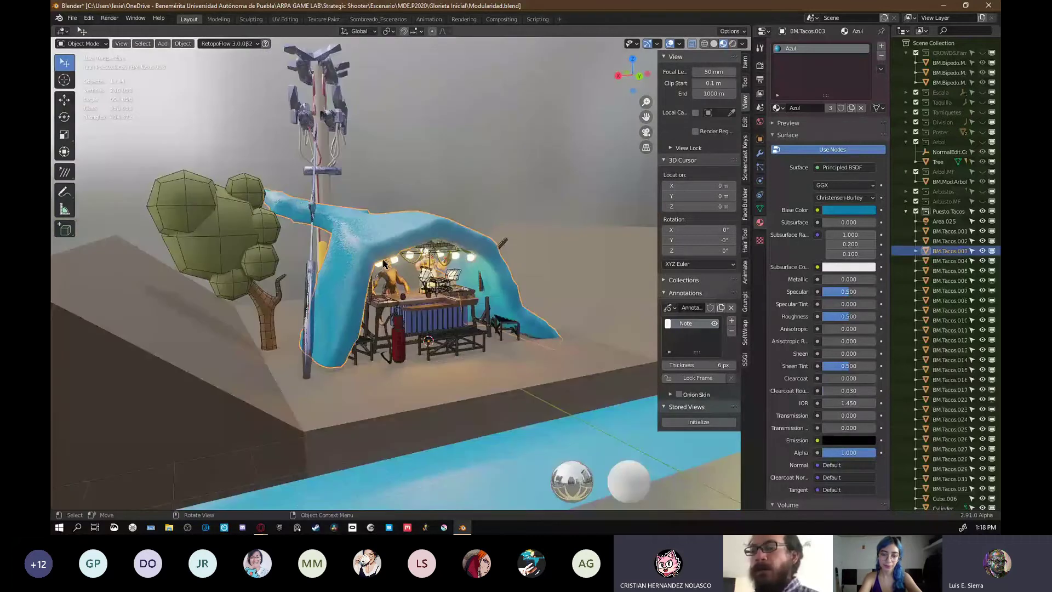
{"action": "scroll", "coordinate": [419, 271], "scroll_direction": "up", "scroll_amount": 2}
{"action": "middle_click_drag", "start_coordinate": [420, 271], "coordinate": [226, 278]}
{"action": "left_click", "coordinate": [200, 291]}
{"action": "left_click", "coordinate": [223, 313], "text": "shift"}
{"action": "key", "text": "shift+d"}
{"action": "key", "text": "shift+z"}
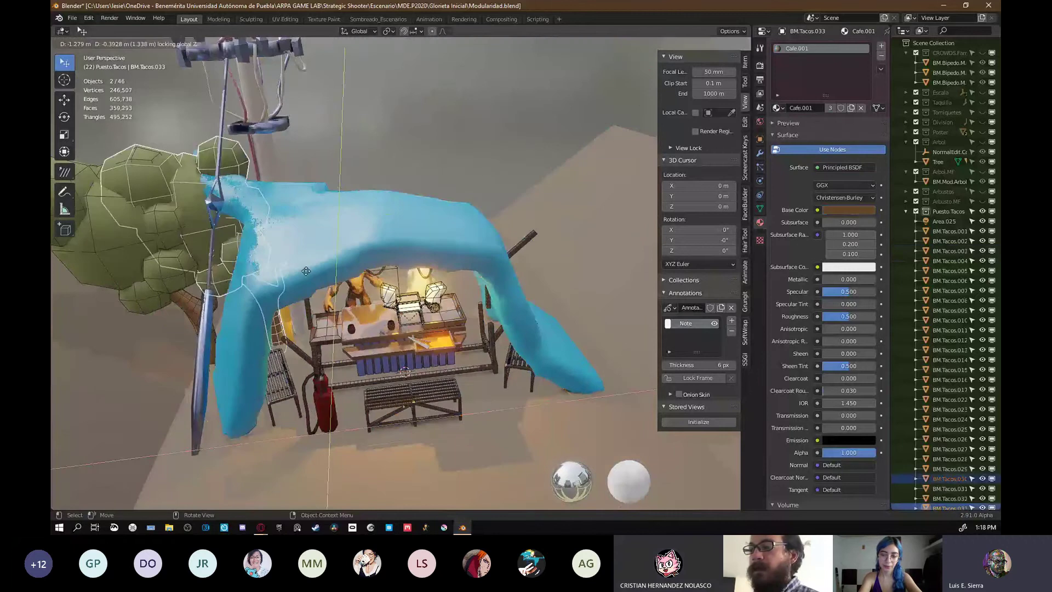
{"action": "left_click", "coordinate": [592, 272]}
{"action": "key", "text": "r"}
{"action": "key", "text": "r"}
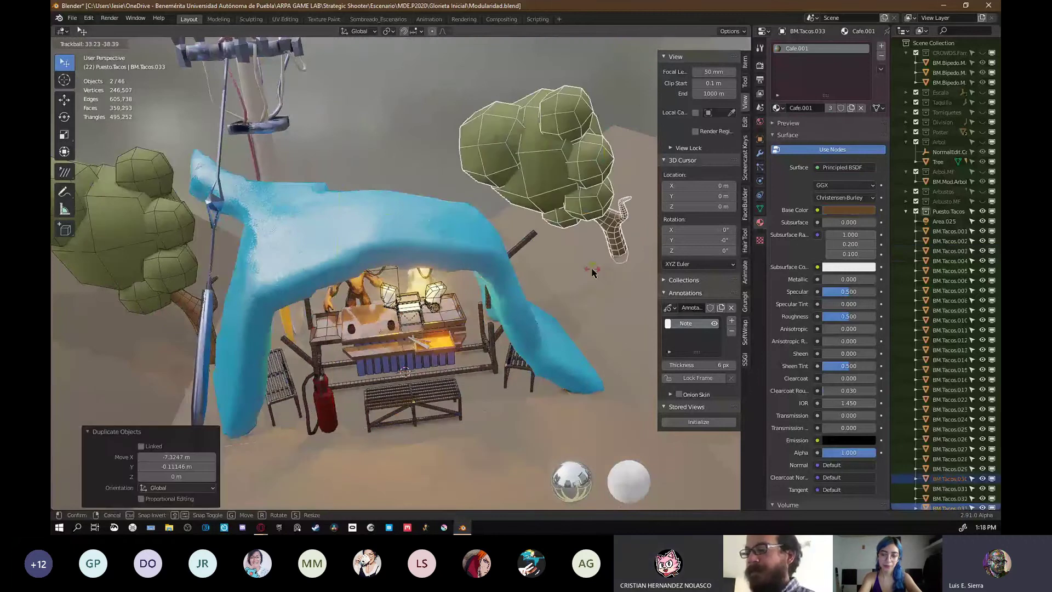
{"action": "right_click", "coordinate": [592, 273]}
- Place the 3D cursor at the base of the duplicated tree's trunk
{"action": "middle_click_drag", "start_coordinate": [592, 272], "coordinate": [570, 276], "text": "shift"}
{"action": "key", "text": "Tab"}
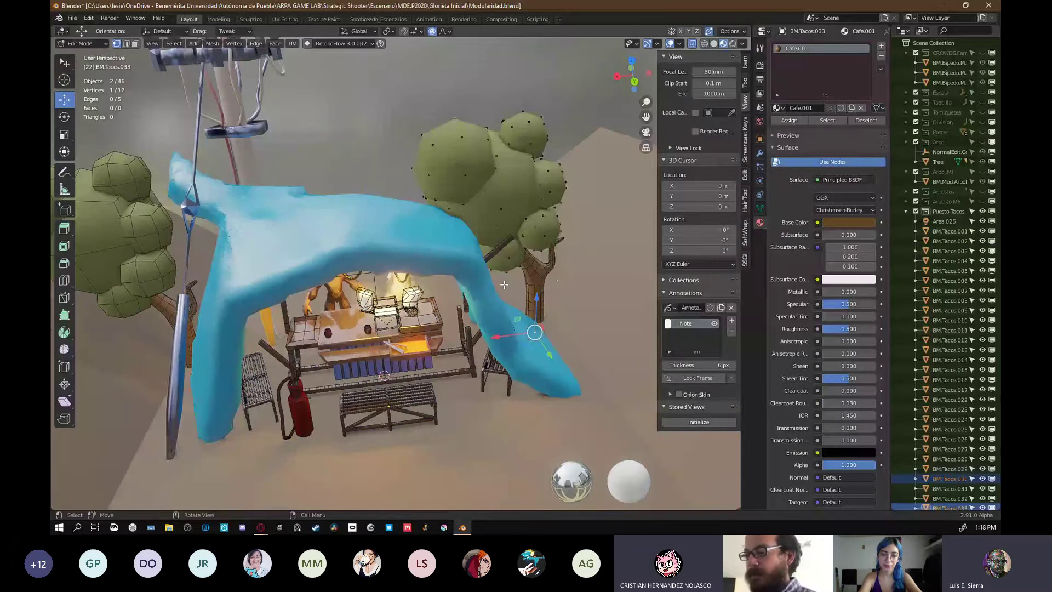
{"action": "key", "text": "Tab"}
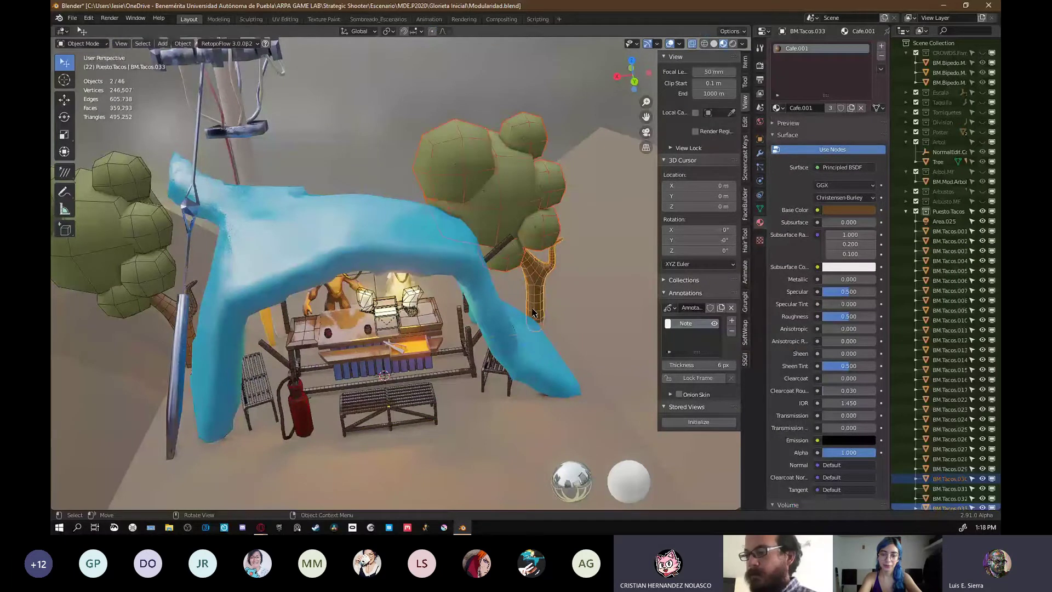
{"action": "right_click", "coordinate": [536, 331], "text": "shift"}
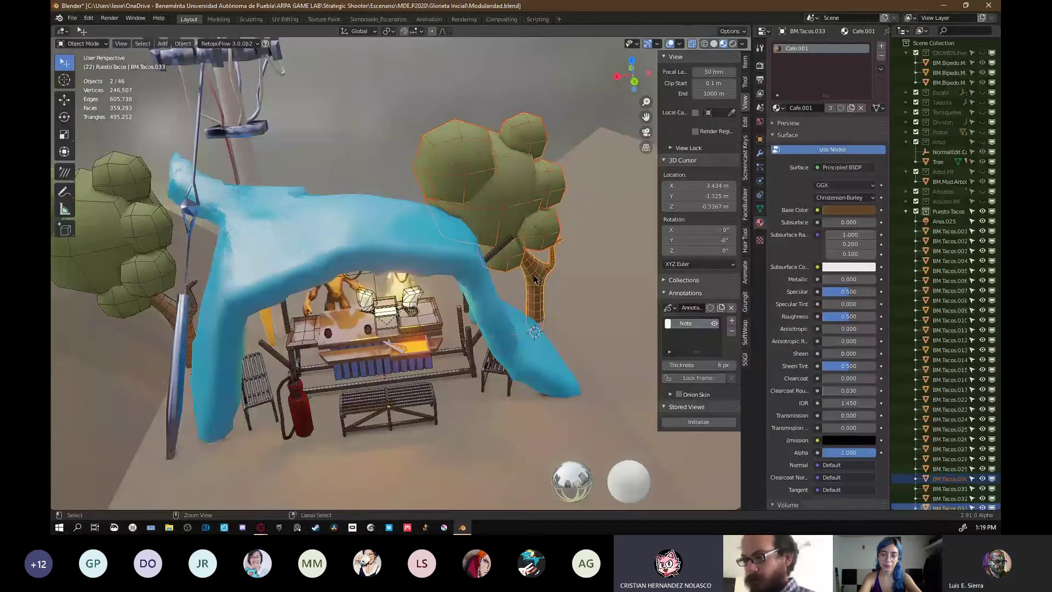
- Undo the last three changes and set the duplicated tree trunk's origin to the 3D cursor at its base
{"action": "key", "text": "ctrl+z"}
{"action": "key", "text": "ctrl+z"}
{"action": "key", "text": "ctrl+z"}
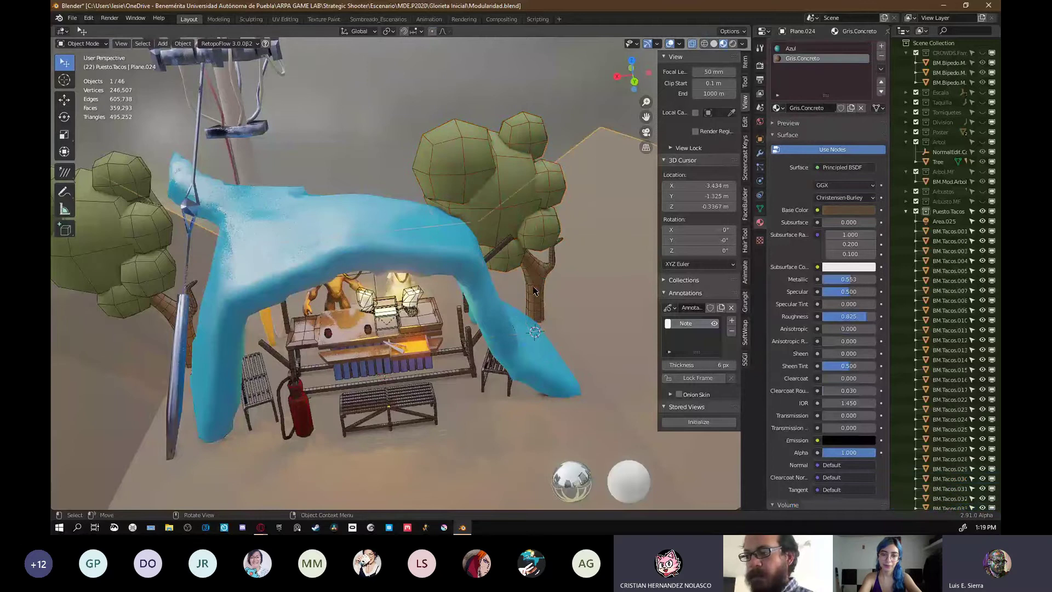
{"action": "left_click", "coordinate": [536, 300]}
{"action": "key", "text": "q"}
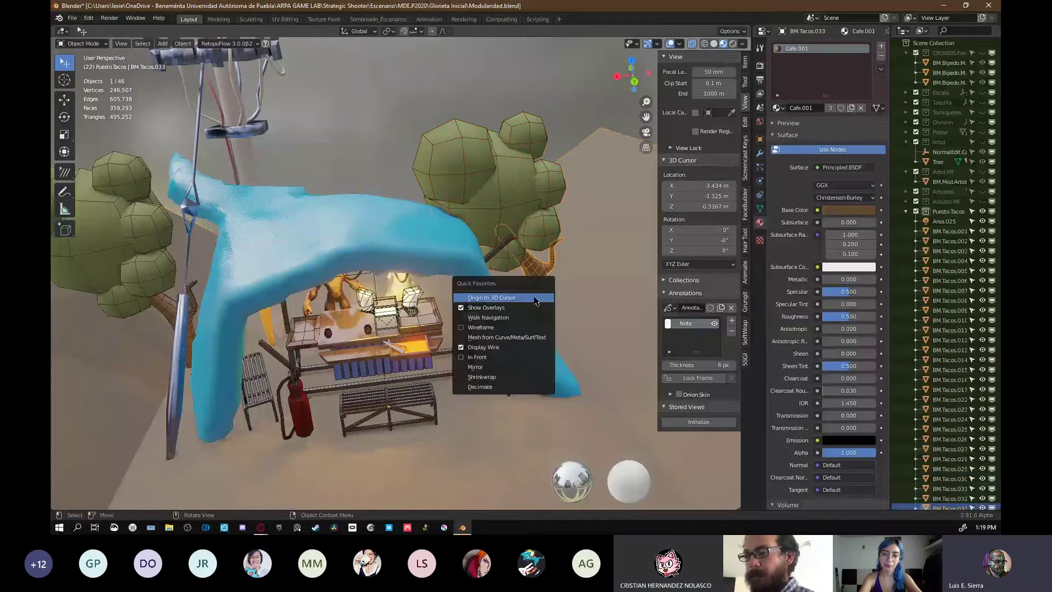
{"action": "left_click", "coordinate": [535, 299]}
{"action": "left_click", "coordinate": [534, 276]}
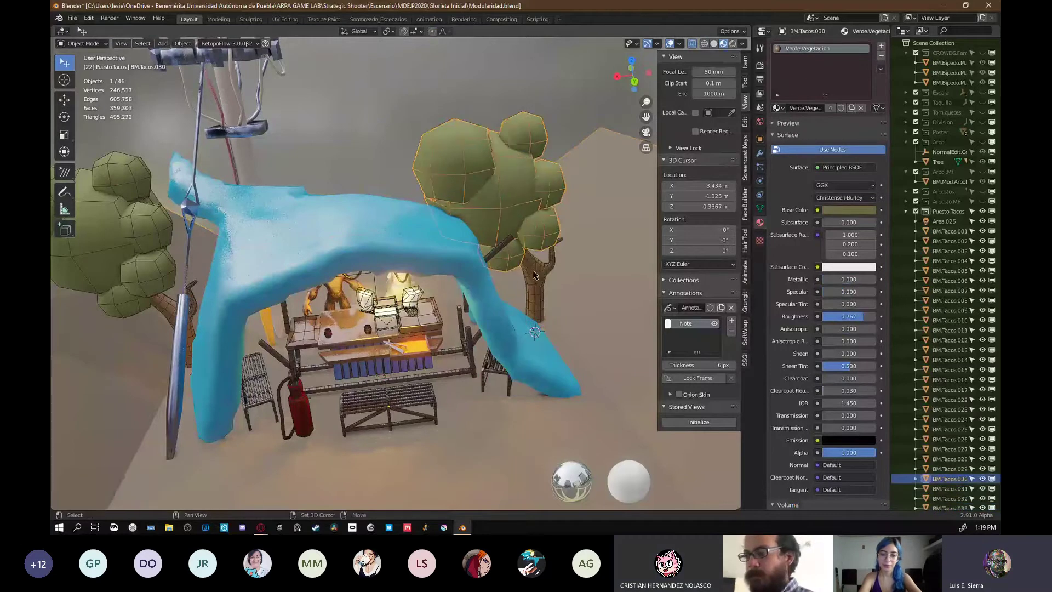
{"action": "left_click", "coordinate": [534, 275], "text": "shift"}
{"action": "key", "text": "r"}
{"action": "key", "text": "r"}
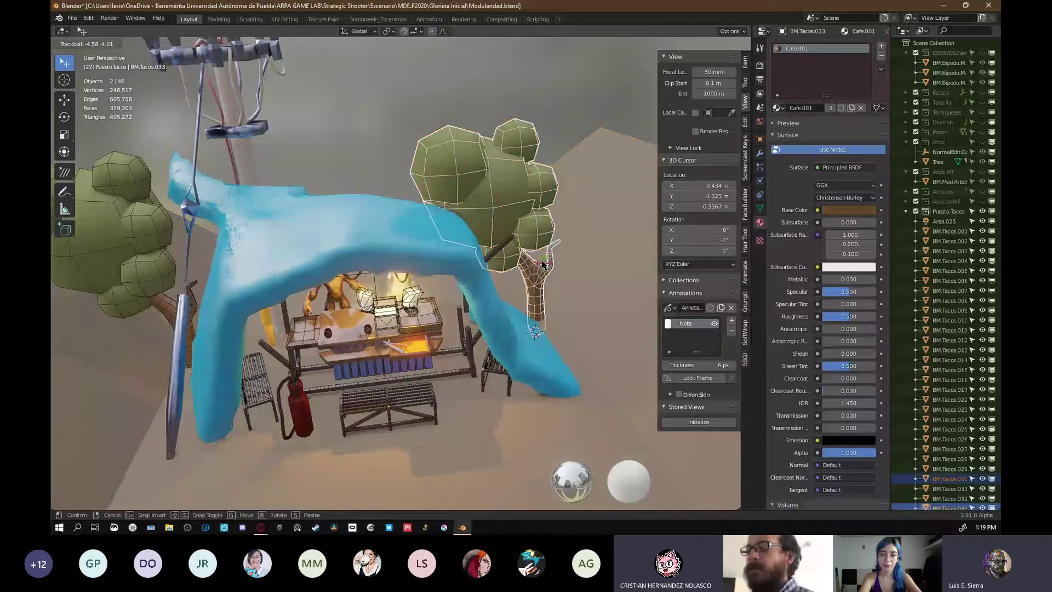
{"action": "right_click", "coordinate": [542, 264]}
- Set the duplicated tree crown's origin to the 3D cursor and select the crown together with its trunk
{"action": "scroll", "coordinate": [551, 301], "scroll_direction": "down", "scroll_amount": 2}
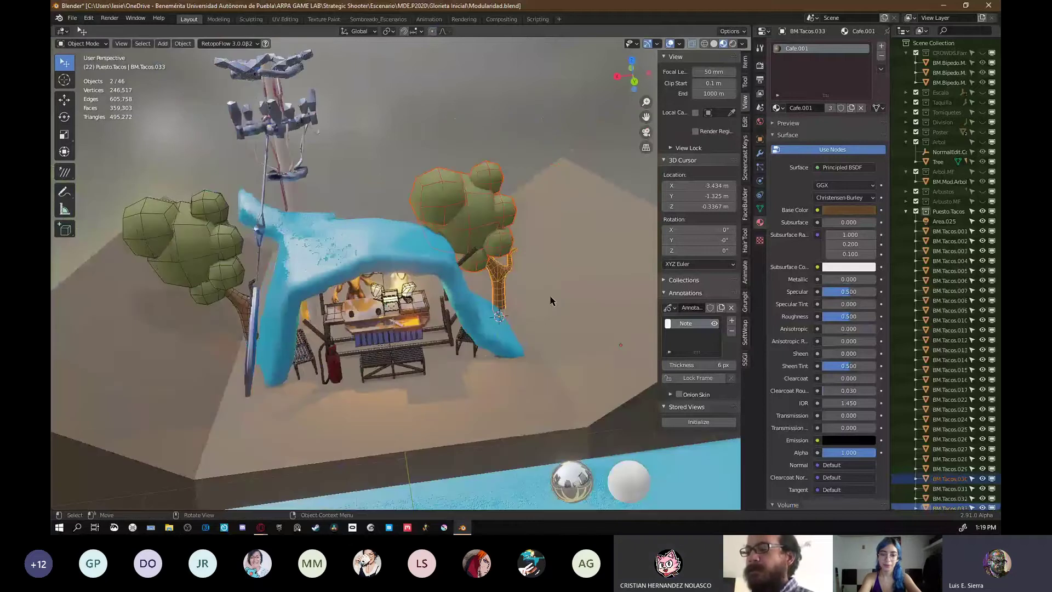
{"action": "left_click", "coordinate": [500, 247]}
{"action": "key", "text": "q"}
{"action": "left_click", "coordinate": [500, 249]}
{"action": "left_click", "coordinate": [507, 276], "text": "shift"}
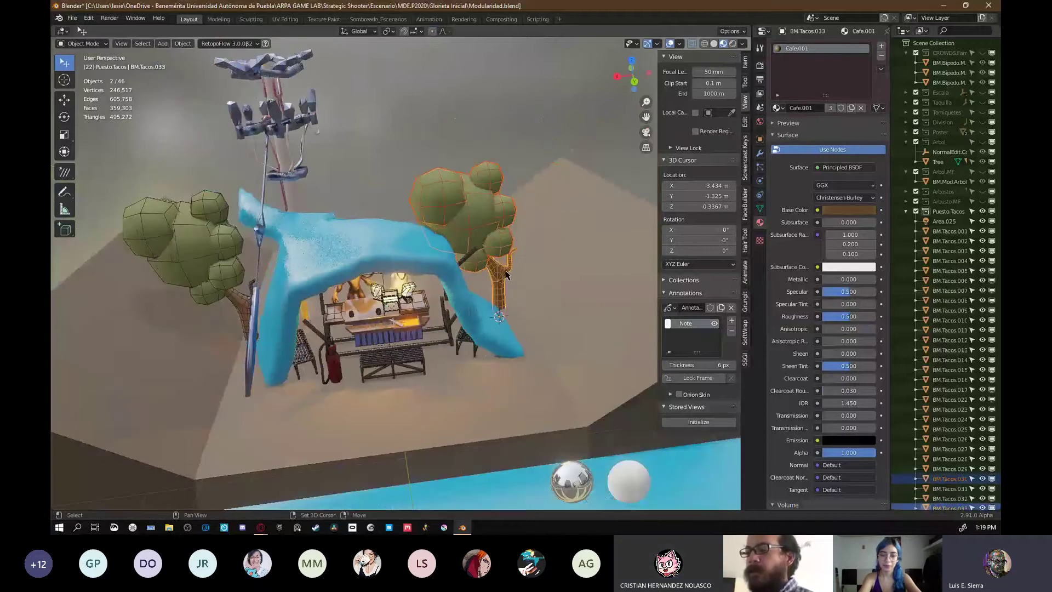
{"action": "key", "text": "r"}
{"action": "key", "text": "r"}
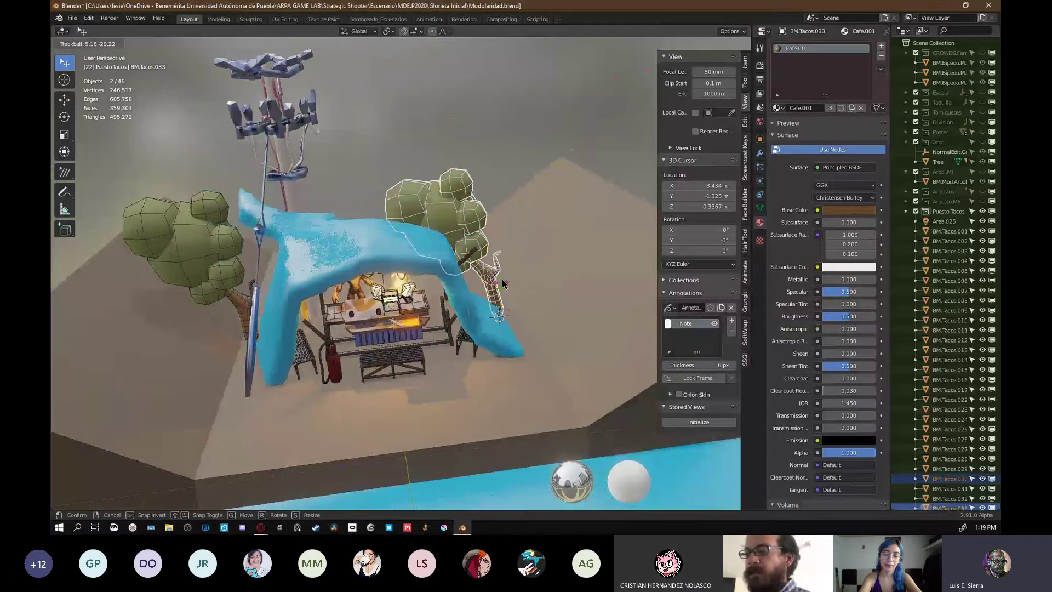
{"action": "right_click", "coordinate": [502, 284]}
- Rotate the duplicated tree about -95.8° around the Z axis and scale it up into a taller tree
{"action": "scroll", "coordinate": [528, 276], "scroll_direction": "down", "scroll_amount": 1}
{"action": "middle_click_drag", "start_coordinate": [502, 284], "coordinate": [570, 277]}
{"action": "key", "text": "r"}
{"action": "key", "text": "z"}
{"action": "left_click", "coordinate": [485, 324]}
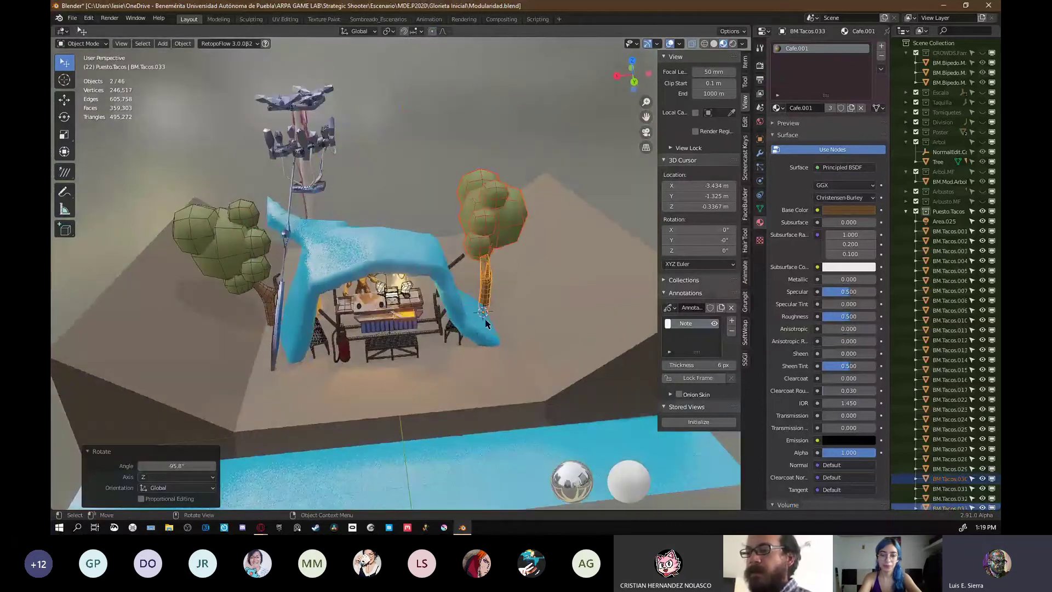
{"action": "key", "text": "s"}
{"action": "left_click", "coordinate": [487, 304]}
- Duplicate the enlarged tree horizontally about 1.36 m in X and -1.63 m in Y, and rotate the copy about 52° around Z
{"action": "key", "text": "shift+d"}
{"action": "key", "text": "shift+z"}
{"action": "left_click", "coordinate": [416, 293]}
{"action": "key", "text": "r"}
{"action": "key", "text": "z"}
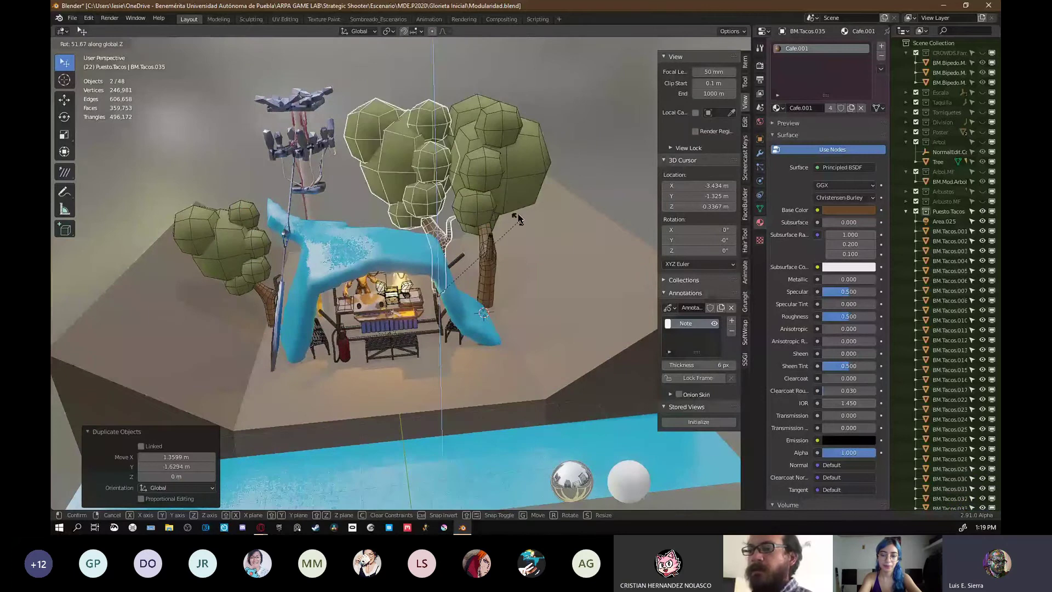
{"action": "left_click", "coordinate": [519, 218]}
- Place another tree copy behind the stand, about 2.36 m in X and -0.31 m in Y away, rotated about -35.7° around Z
{"action": "key", "text": "shift+d"}
{"action": "key", "text": "shift+z"}
{"action": "left_click", "coordinate": [399, 250]}
{"action": "key", "text": "r"}
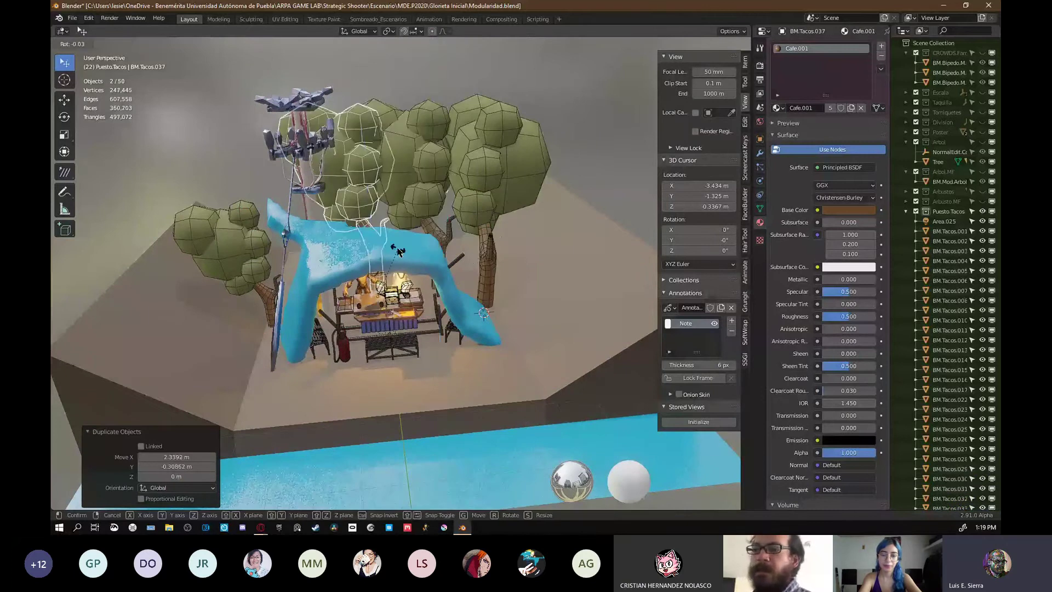
{"action": "key", "text": "z"}
{"action": "left_click", "coordinate": [403, 258]}
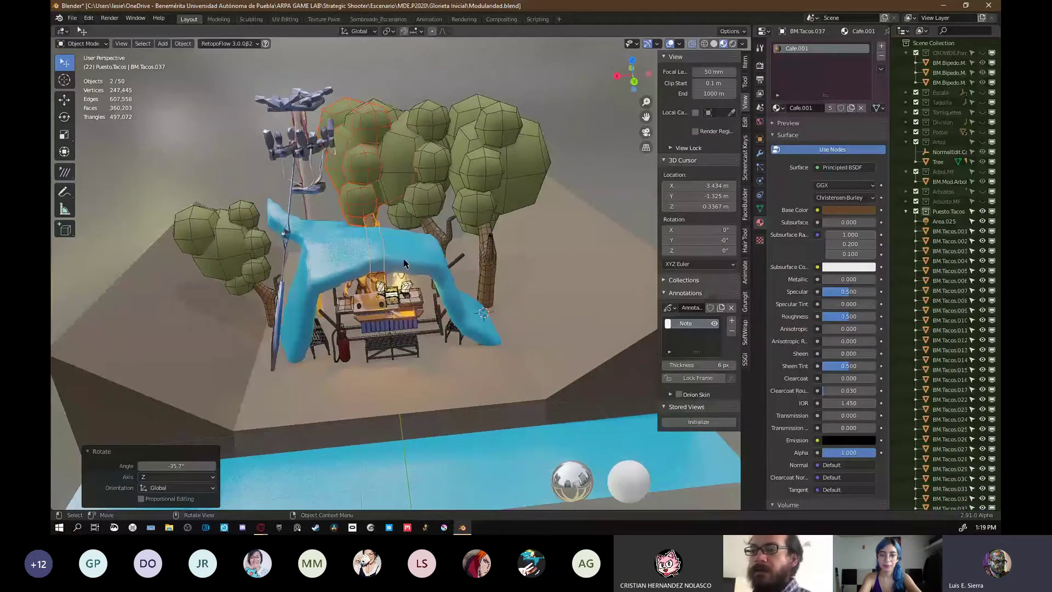
- Duplicate the tree about 3.34 m in X and 0.89 m in Y beside the utility pole, rotated about 31.1° around Z
{"action": "key", "text": "shift+d"}
{"action": "left_click", "coordinate": [378, 258]}
{"action": "key", "text": "r"}
{"action": "key", "text": "z"}
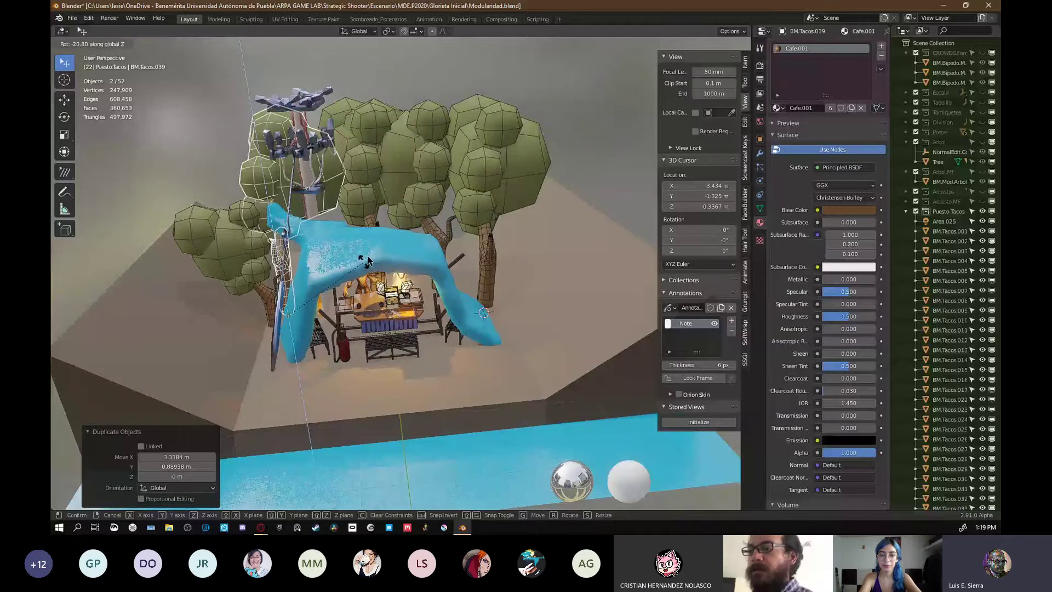
{"action": "left_click", "coordinate": [367, 261]}
- Duplicate the tree horizontally to the opposite side of the stand and rotate the copy about 136° around Z
{"action": "middle_click_drag", "start_coordinate": [370, 253], "coordinate": [379, 238]}
{"action": "scroll", "coordinate": [380, 239], "scroll_direction": "up", "scroll_amount": 1}
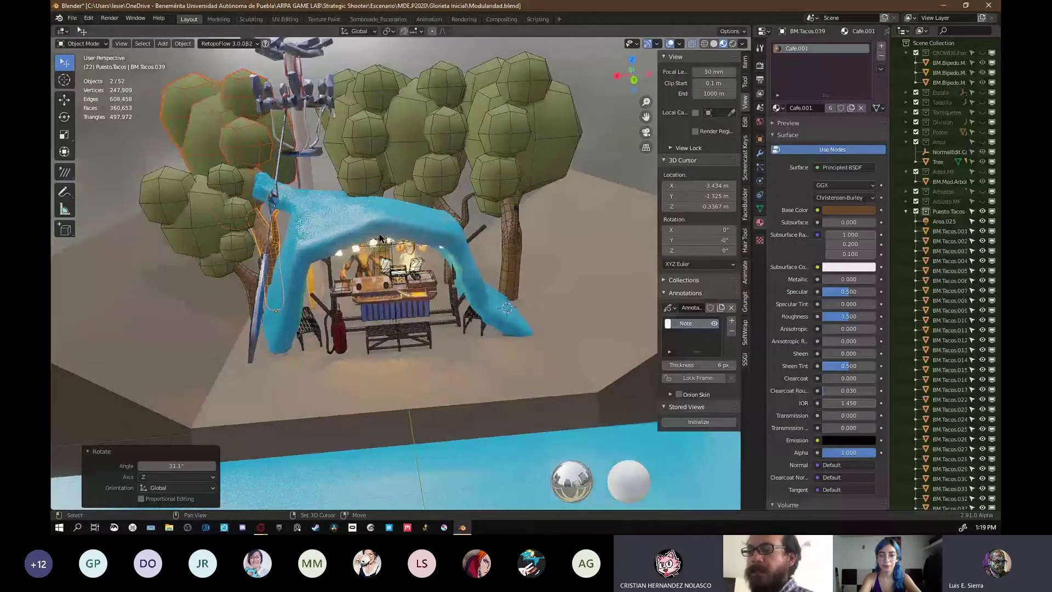
{"action": "key", "text": "shift+d"}
{"action": "key", "text": "shift+z"}
{"action": "left_click", "coordinate": [558, 301]}
{"action": "key", "text": "r"}
{"action": "key", "text": "z"}
{"action": "left_click", "coordinate": [493, 310]}
- Duplicate the tree horizontally about 6.47 m in X and -5.85 m in Y behind the utility pole, and clear the selection
{"action": "middle_click_drag", "start_coordinate": [496, 284], "coordinate": [507, 255]}
{"action": "scroll", "coordinate": [506, 255], "scroll_direction": "up", "scroll_amount": 1}
{"action": "key", "text": "shift+d"}
{"action": "key", "text": "shift+z"}
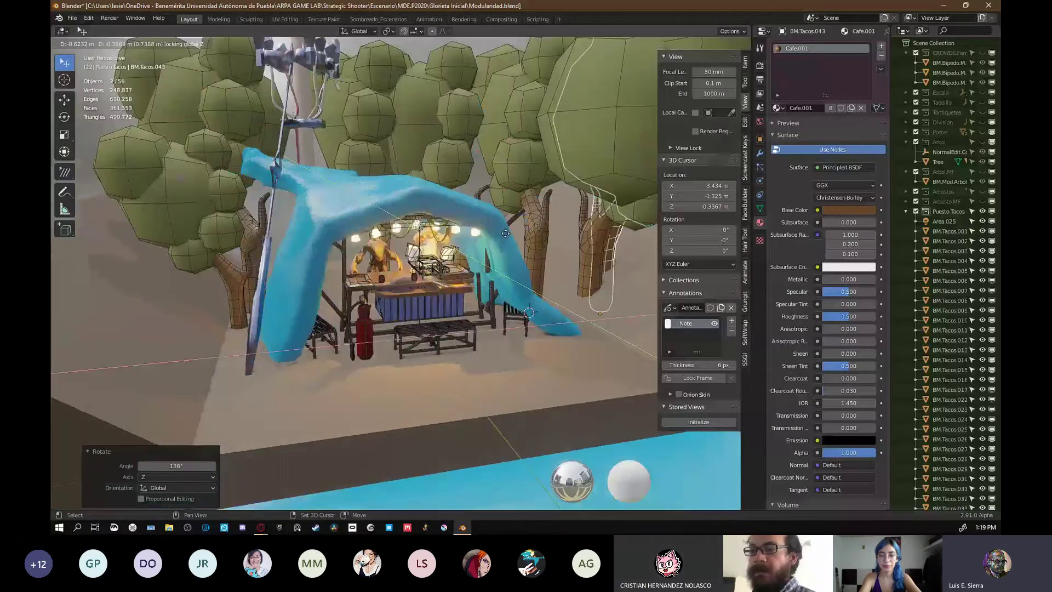
{"action": "left_click", "coordinate": [275, 206]}
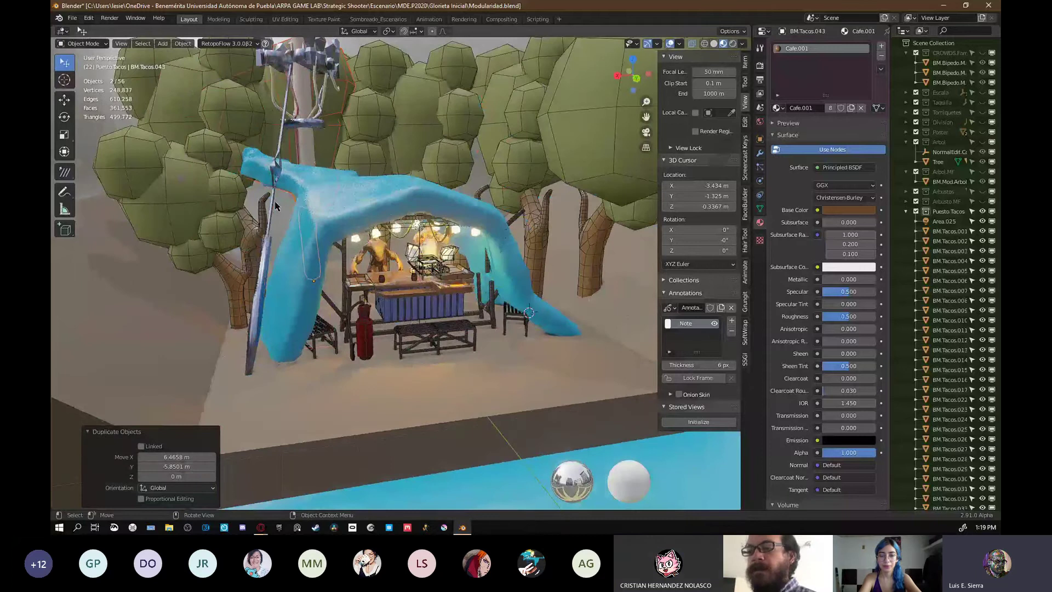
{"action": "key", "text": "alt+a"}
- Box-select the red tank in front of the taco stand and frame the view on it
{"action": "middle_click_drag", "start_coordinate": [275, 206], "coordinate": [281, 218]}
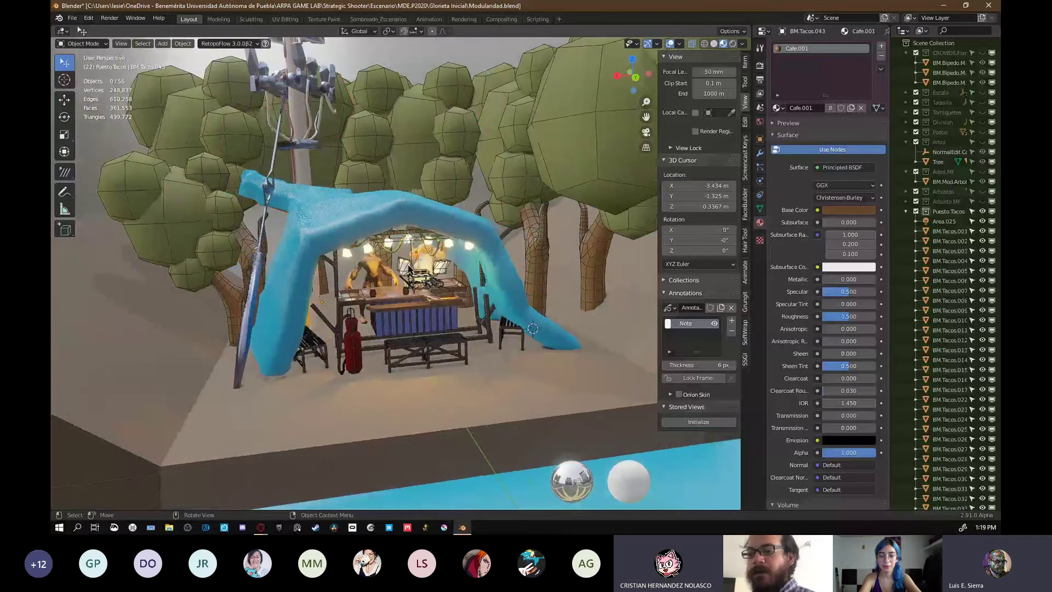
{"action": "scroll", "coordinate": [341, 349], "scroll_direction": "up", "scroll_amount": 1}
{"action": "key", "text": "b"}
{"action": "left_click_drag", "start_coordinate": [340, 349], "coordinate": [364, 421]}
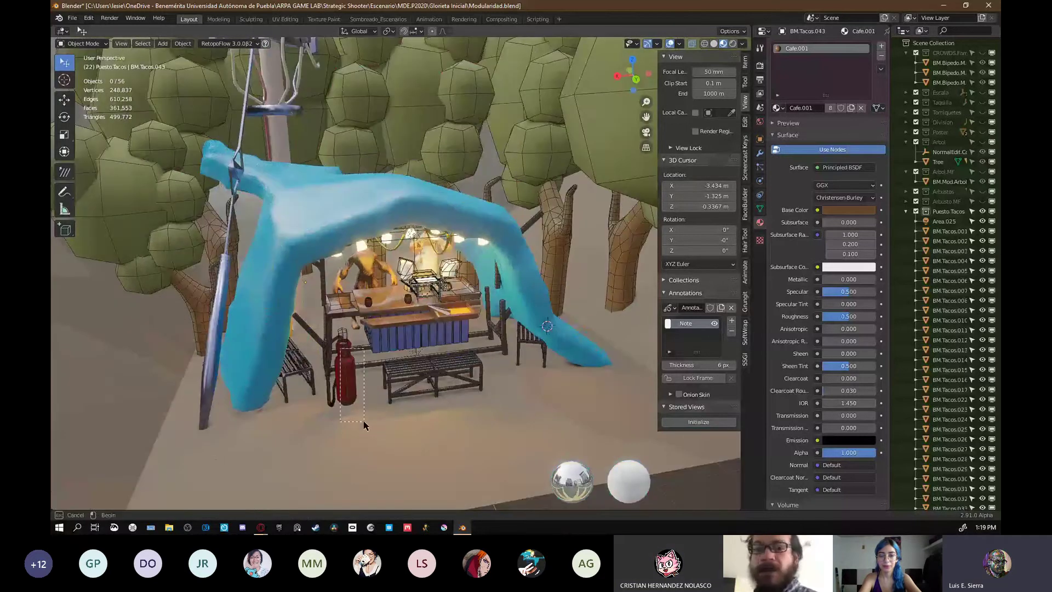
{"action": "left_click_drag", "start_coordinate": [340, 348], "coordinate": [364, 424]}
{"action": "key", "text": "KP_Decimal"}
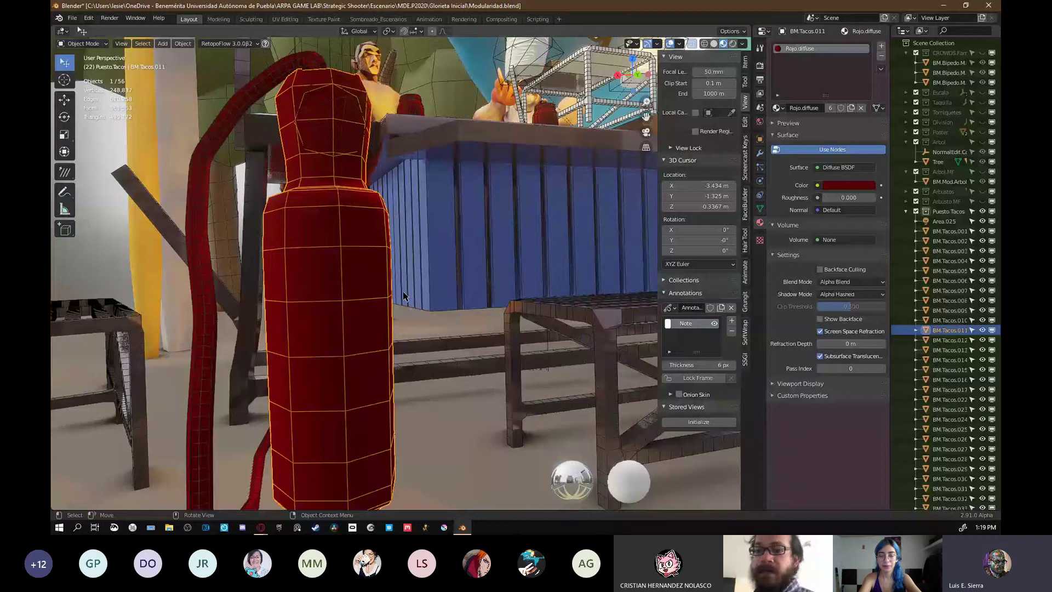
- Inspect the red tank and its hose against the stand, and save the Modularidad.blend file
{"action": "middle_click_drag", "start_coordinate": [322, 151], "coordinate": [393, 234]}
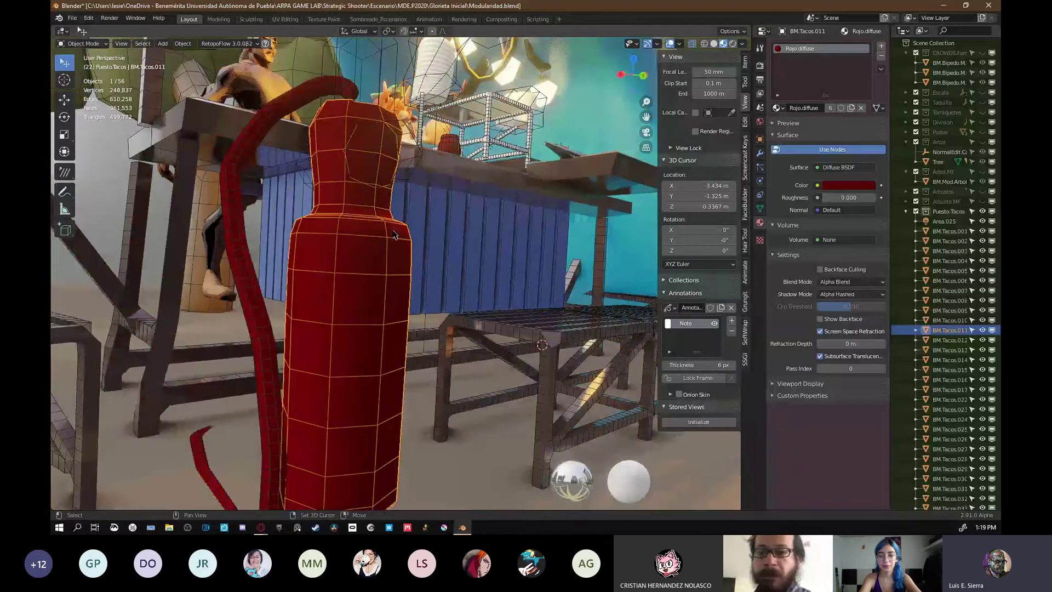
{"action": "scroll", "coordinate": [395, 241], "scroll_direction": "down", "scroll_amount": 3}
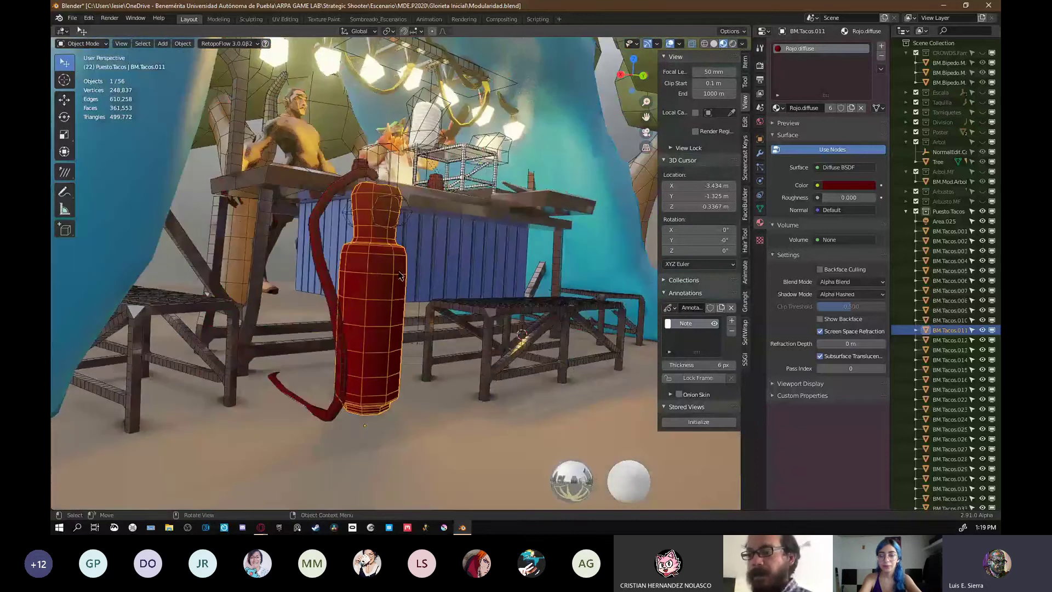
{"action": "scroll", "coordinate": [400, 275], "scroll_direction": "down", "scroll_amount": 3}
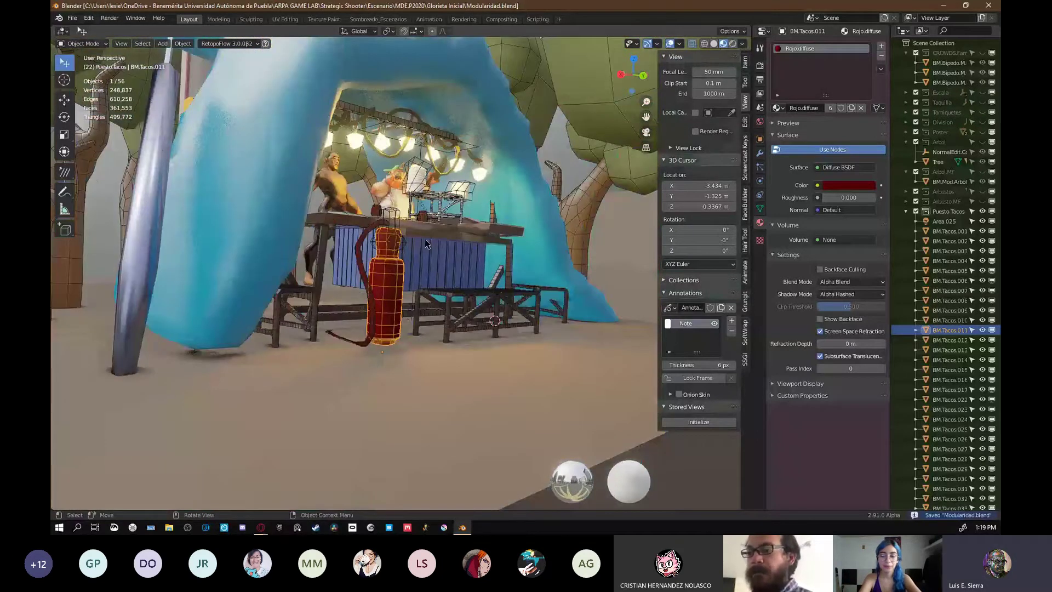
{"action": "key", "text": "ctrl+s"}
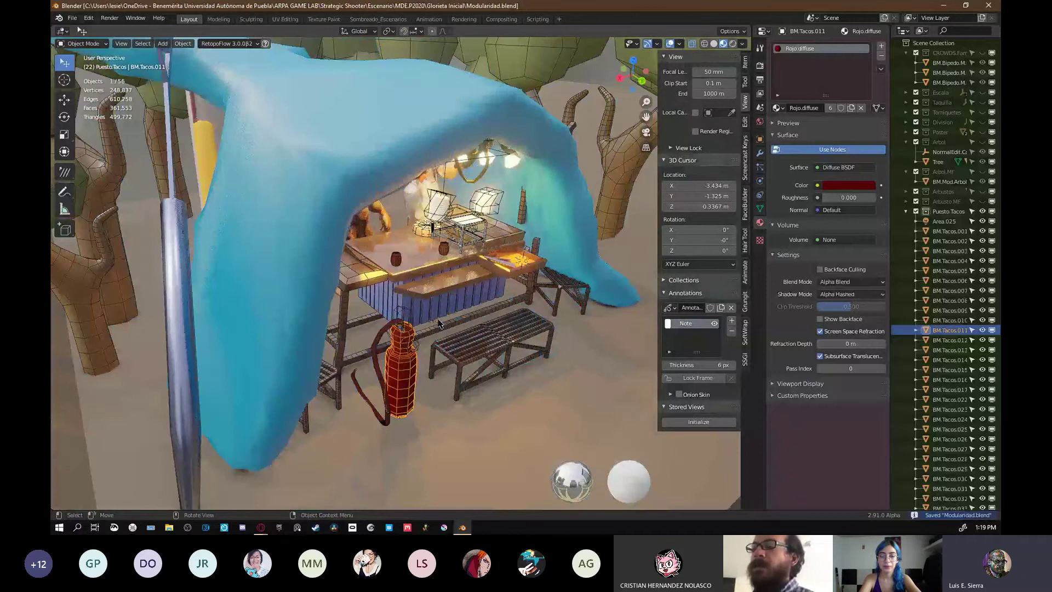
- Extrude the ground mesh's two outer side edges and scale them apart along X by a factor of about 10.5
{"action": "scroll", "coordinate": [416, 329], "scroll_direction": "up", "scroll_amount": 3}
{"action": "scroll", "coordinate": [397, 332], "scroll_direction": "down", "scroll_amount": 3}
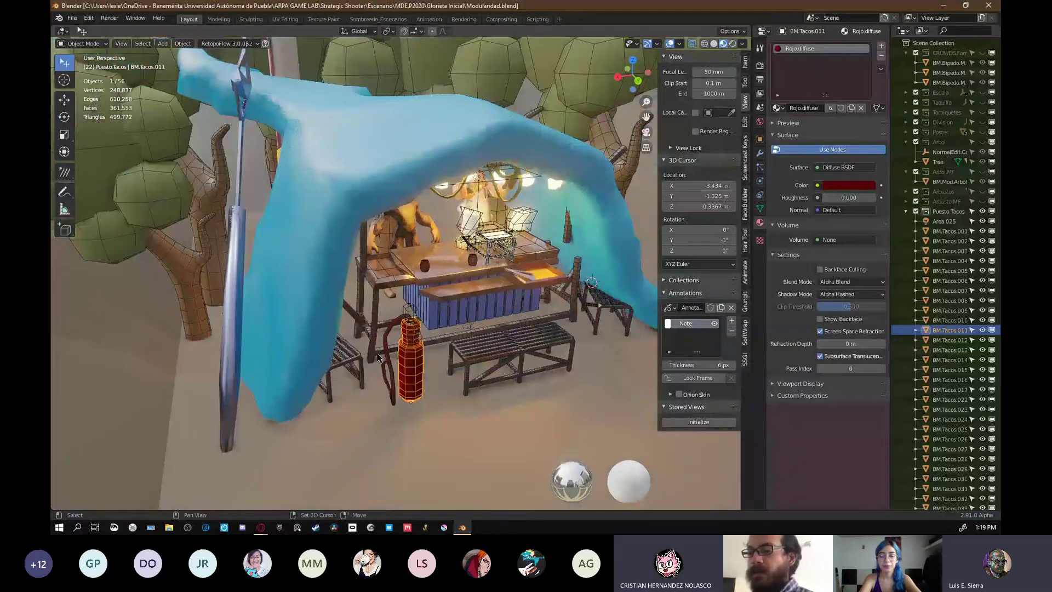
{"action": "scroll", "coordinate": [377, 357], "scroll_direction": "down", "scroll_amount": 8}
{"action": "left_click", "coordinate": [290, 265]}
{"action": "key", "text": "Tab"}
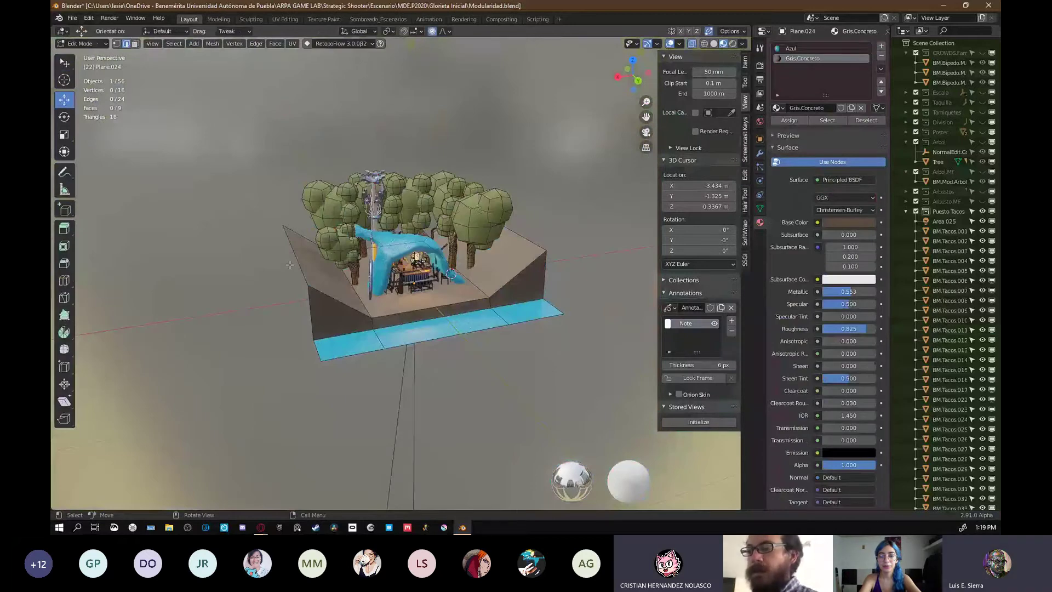
{"action": "left_click", "coordinate": [290, 264]}
{"action": "left_click", "coordinate": [521, 237], "text": "shift"}
{"action": "key", "text": "e"}
{"action": "key", "text": "s"}
{"action": "key", "text": "x"}
{"action": "left_click", "coordinate": [198, 266]}
{"action": "scroll", "coordinate": [198, 265], "scroll_direction": "down", "scroll_amount": 8}
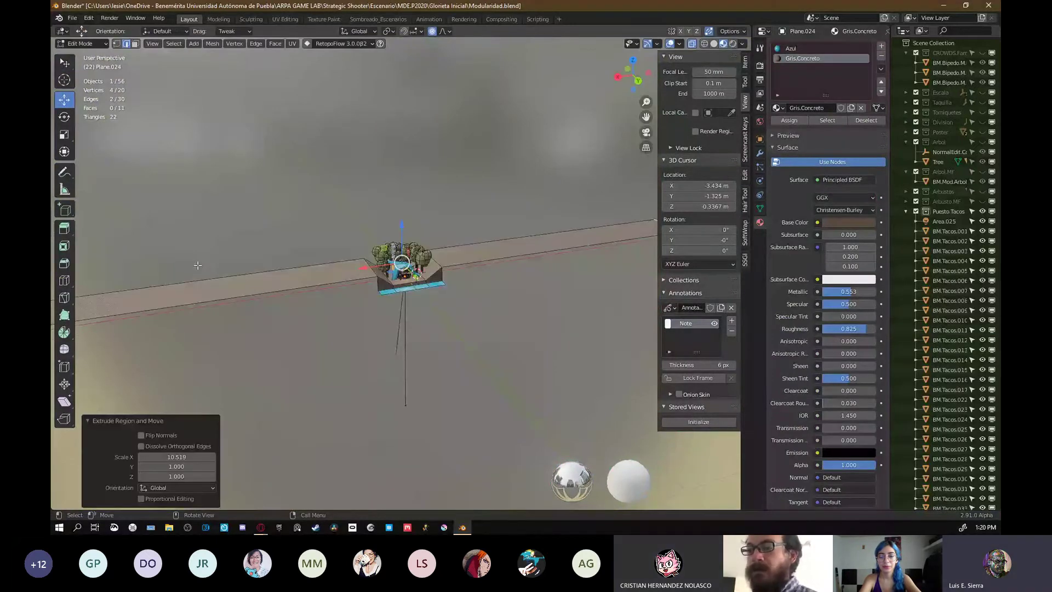
{"action": "key", "text": "Tab"}
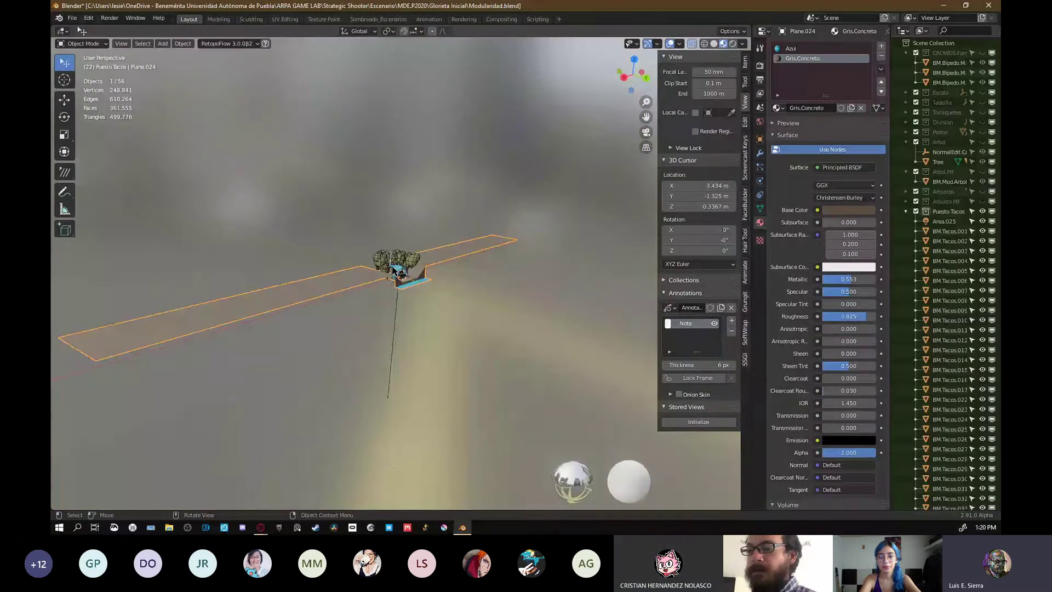
- Select the taco stand with its props and trees, and duplicate them about 7.86 m in X, 4.69 m in Y and 3.82 m in Z
{"action": "scroll", "coordinate": [413, 243], "scroll_direction": "up", "scroll_amount": 4}
{"action": "key", "text": "ctrl+z"}
{"action": "scroll", "coordinate": [399, 274], "scroll_direction": "up", "scroll_amount": 1}
{"action": "key", "text": "b"}
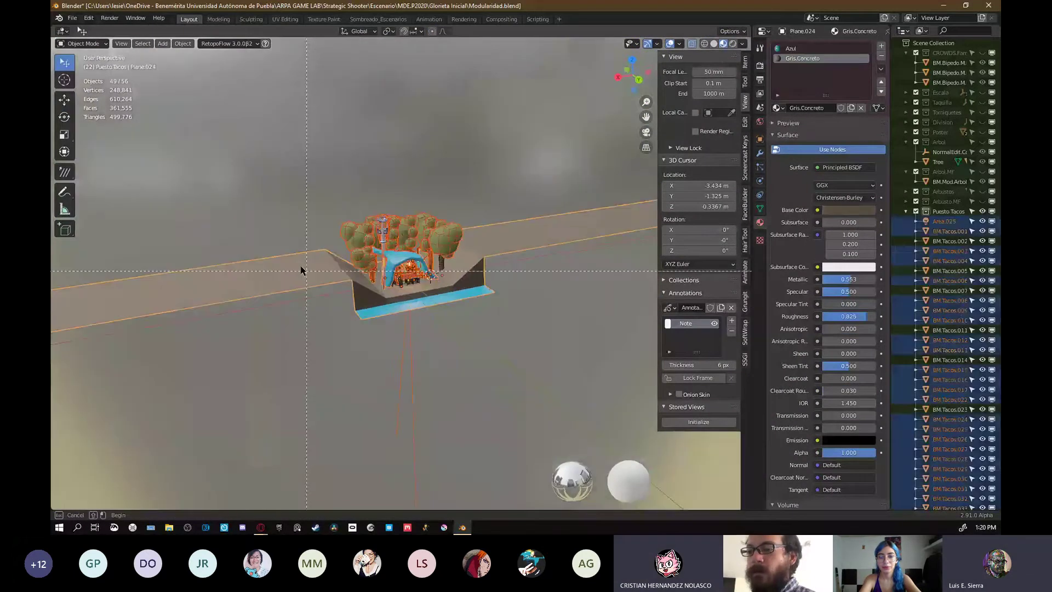
{"action": "middle_click_drag", "start_coordinate": [301, 269], "coordinate": [400, 229]}
{"action": "key", "text": "g"}
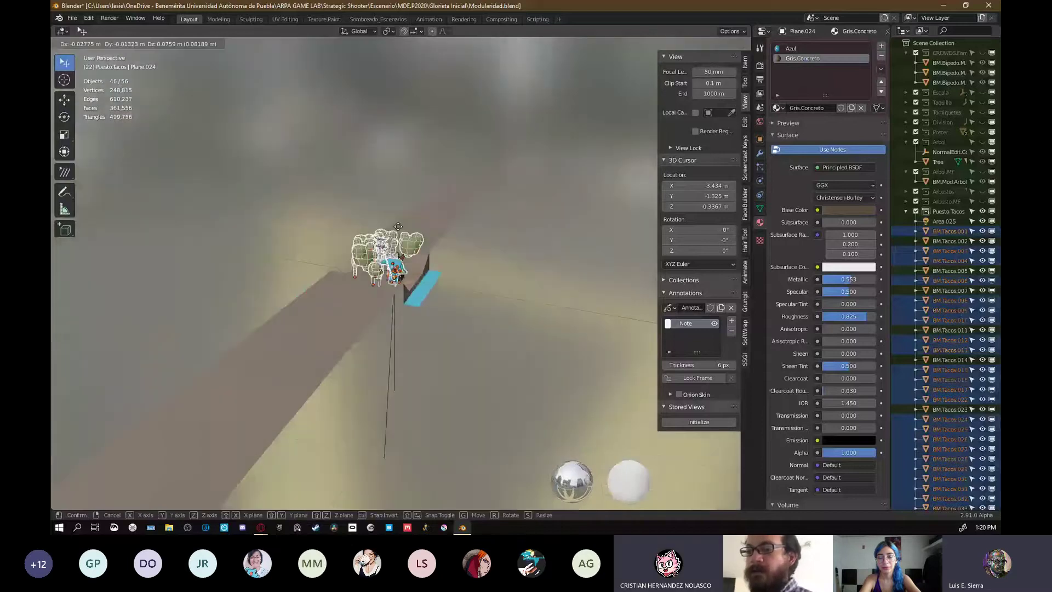
{"action": "left_click", "coordinate": [450, 265]}
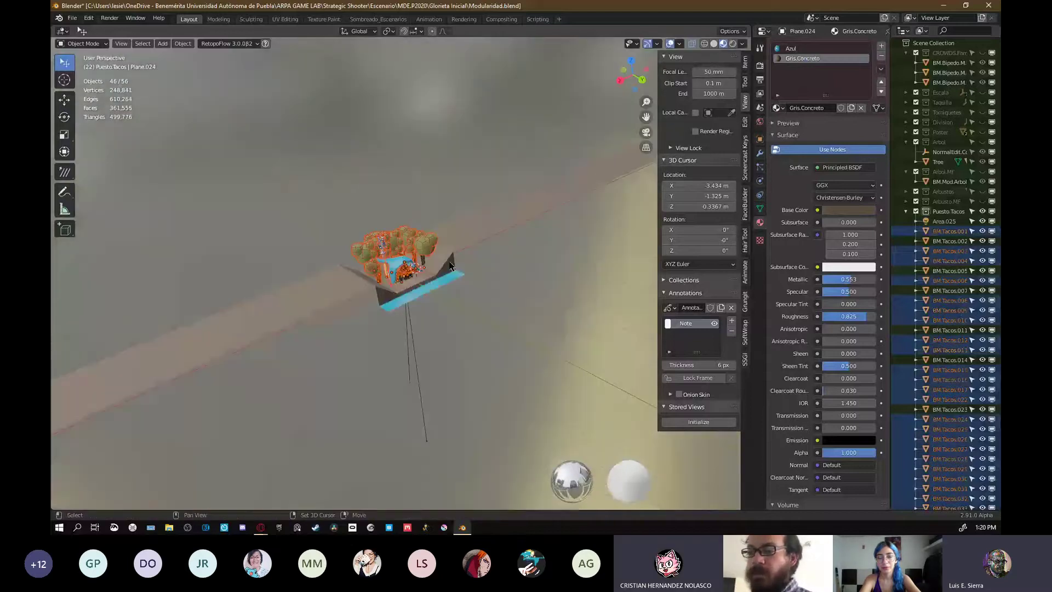
{"action": "key", "text": "shift+d"}
{"action": "mouse_move", "coordinate": [450, 262]}
{"action": "middle_mouse_down"}
{"action": "mouse_move", "coordinate": [477, 269]}
{"action": "mouse_move", "coordinate": [434, 272]}
{"action": "middle_mouse_up"}
{"action": "left_click", "coordinate": [416, 272]}
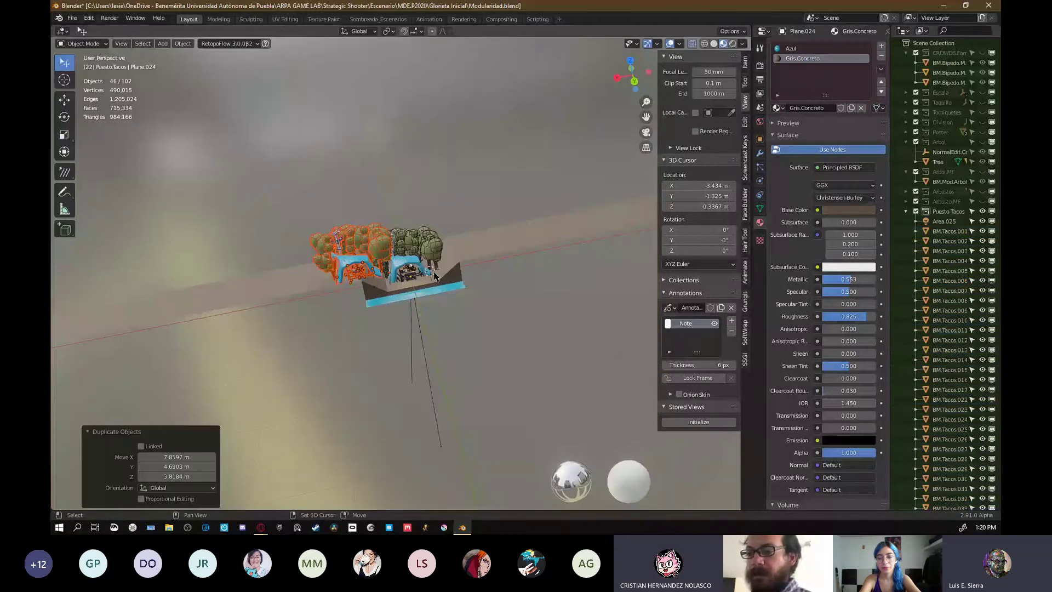
- Duplicate the stand group along the X axis and repeat the duplication three times to form a row
{"action": "key", "text": "shift+d"}
{"action": "key", "text": "x"}
{"action": "left_click", "coordinate": [335, 301]}
{"action": "key", "text": "shift+r"}
{"action": "key", "text": "shift+r"}
{"action": "key", "text": "shift+r"}
- Rotate the last stand group in the row about 36.6° around the Z axis
{"action": "scroll", "coordinate": [464, 301], "scroll_direction": "up", "scroll_amount": 3}
{"action": "middle_click_drag", "start_coordinate": [333, 295], "coordinate": [499, 240]}
{"action": "key", "text": "r"}
{"action": "key", "text": "z"}
{"action": "left_click", "coordinate": [421, 242]}
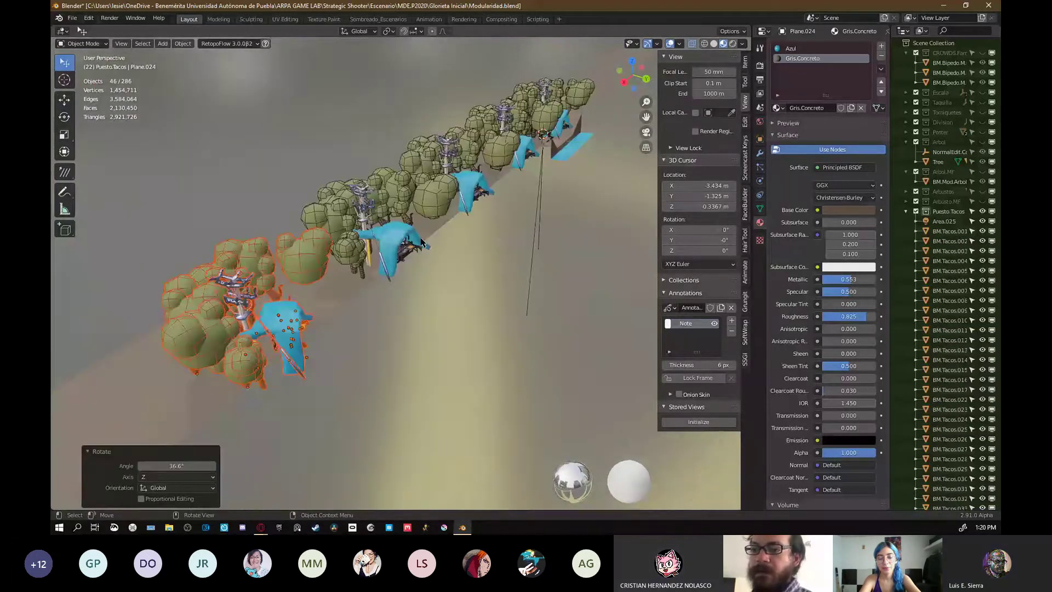
- Select the neighbouring stand group, move it horizontally about 3 m in X and -2.17 m in Y, and rotate it around Z
{"action": "middle_click_drag", "start_coordinate": [422, 241], "coordinate": [263, 306]}
{"action": "left_click", "coordinate": [263, 306]}
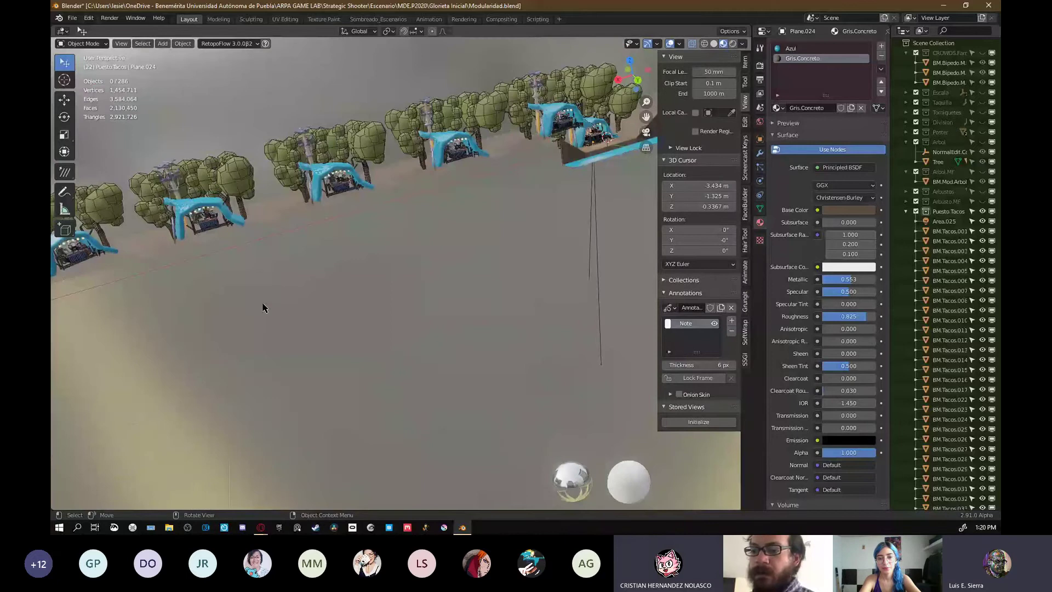
{"action": "key", "text": "ctrl+z"}
{"action": "key", "text": "b"}
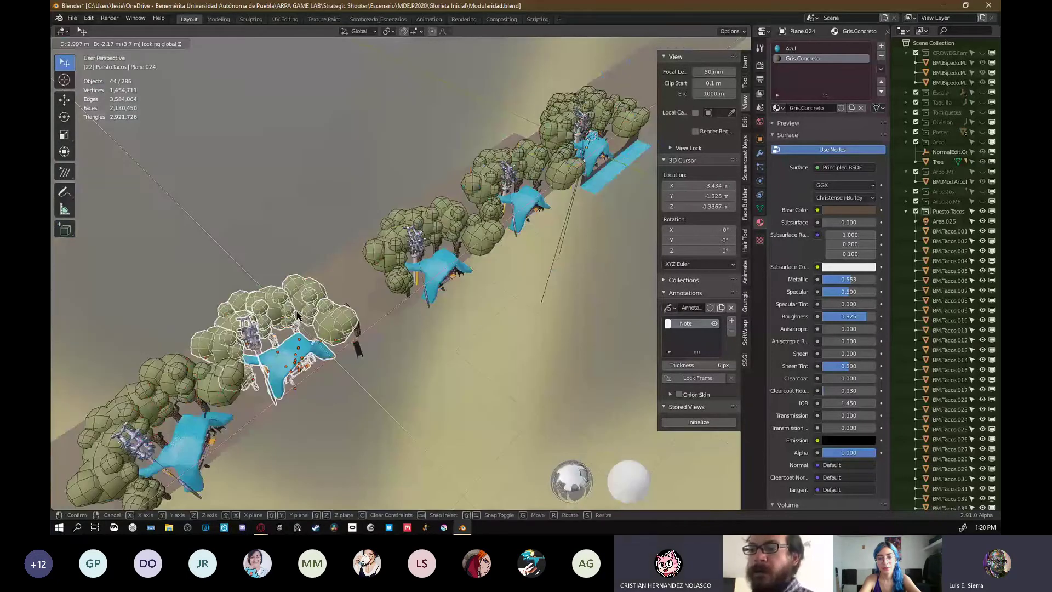
{"action": "left_click", "coordinate": [299, 316]}
{"action": "key", "text": "r"}
{"action": "key", "text": "z"}
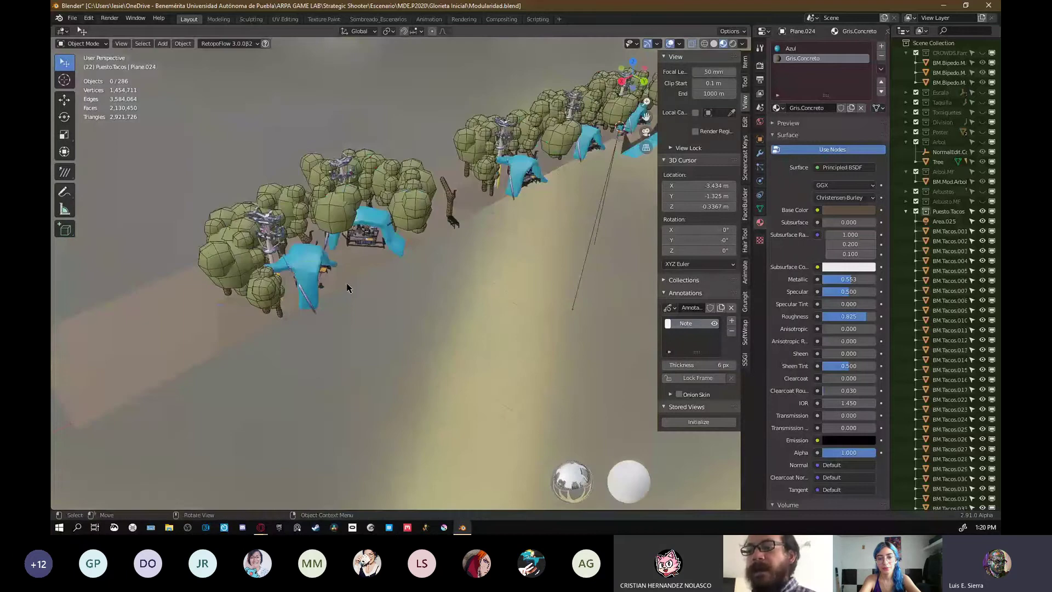
{"action": "scroll", "coordinate": [347, 288], "scroll_direction": "up", "scroll_amount": 8}
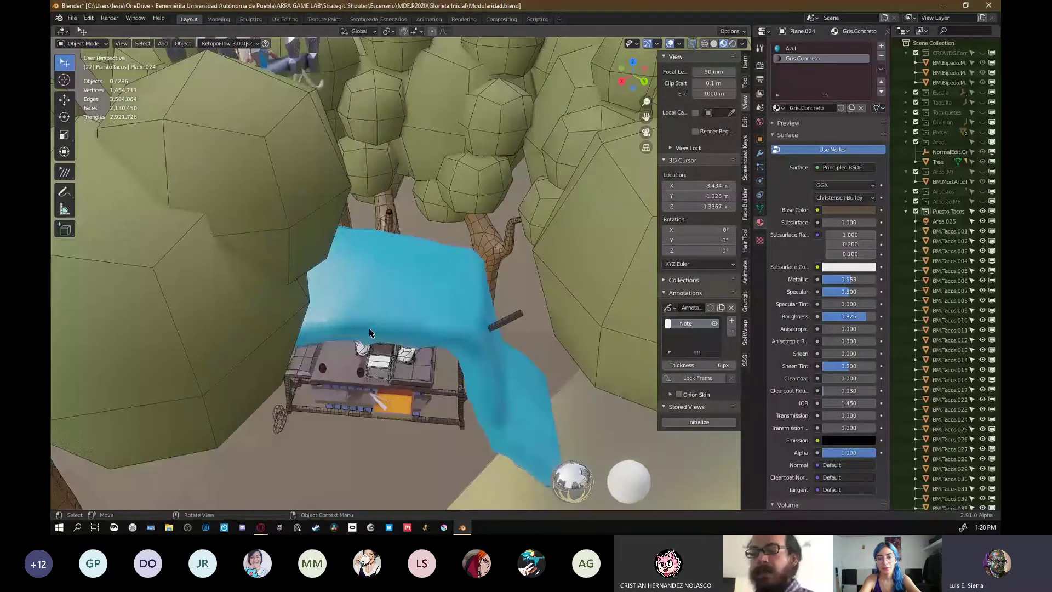
- Box-select the two duplicated taco stand groups standing closest together, including their trees and props, and delete them
{"action": "scroll", "coordinate": [369, 333], "scroll_direction": "down", "scroll_amount": 8}
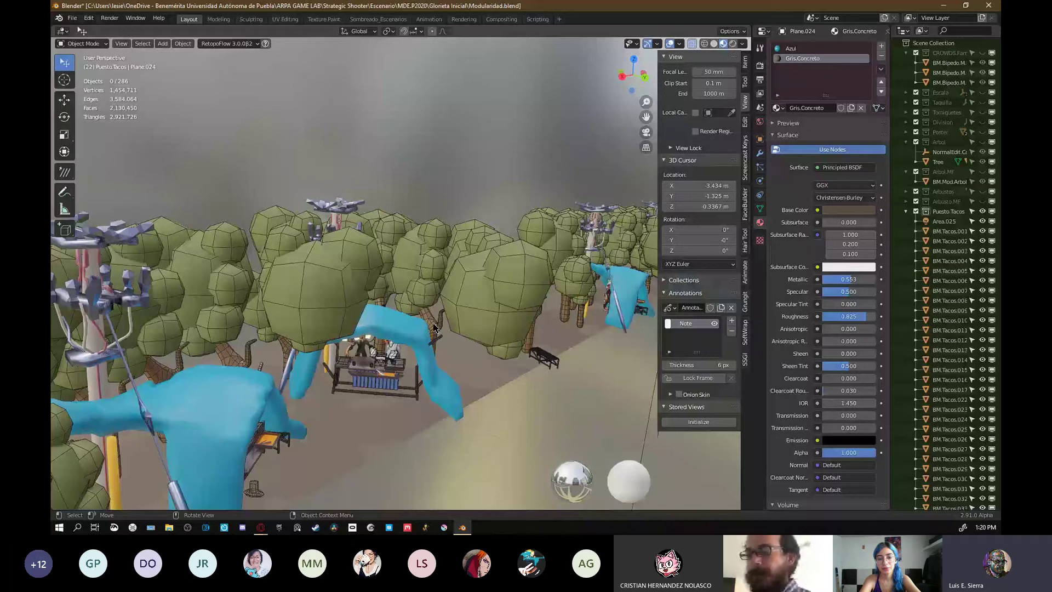
{"action": "middle_click_drag", "start_coordinate": [434, 328], "coordinate": [506, 347]}
{"action": "key", "text": "b"}
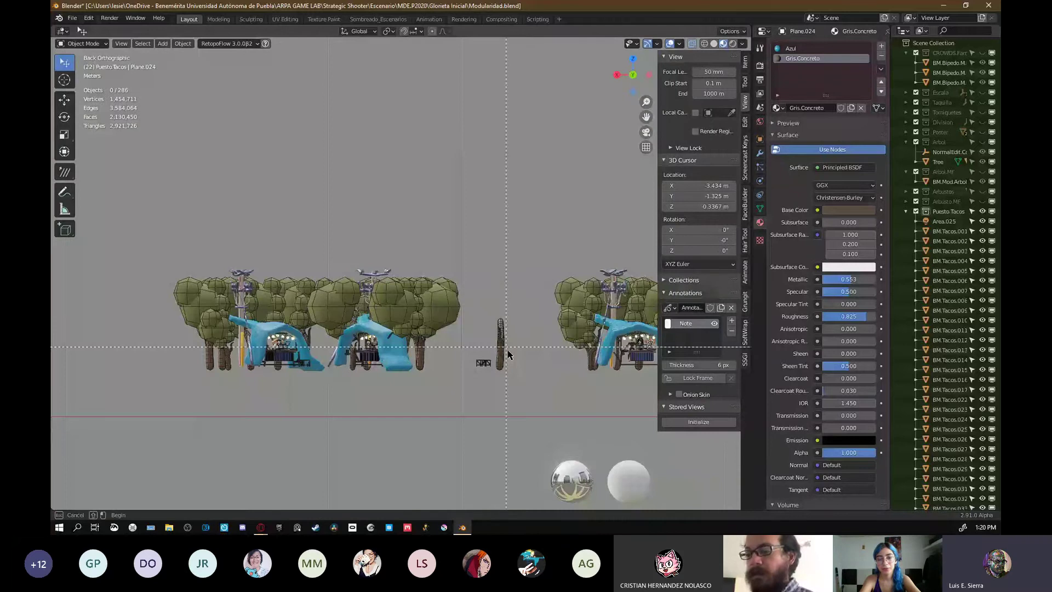
{"action": "left_click_drag", "start_coordinate": [507, 355], "coordinate": [291, 336]}
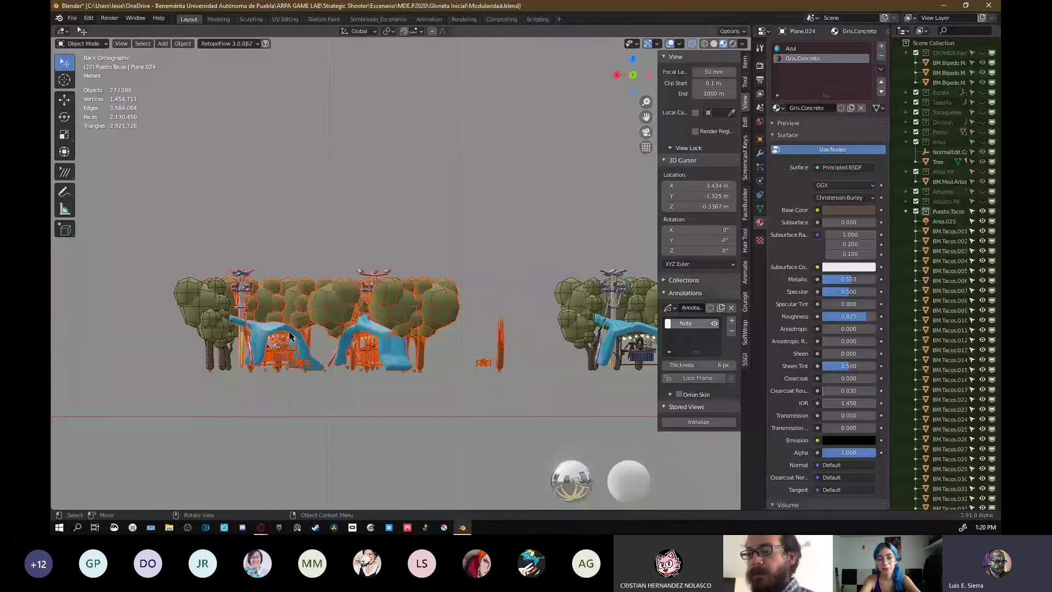
{"action": "key", "text": "alt+a"}
{"action": "key", "text": "b"}
{"action": "left_click_drag", "start_coordinate": [507, 363], "coordinate": [168, 265]}
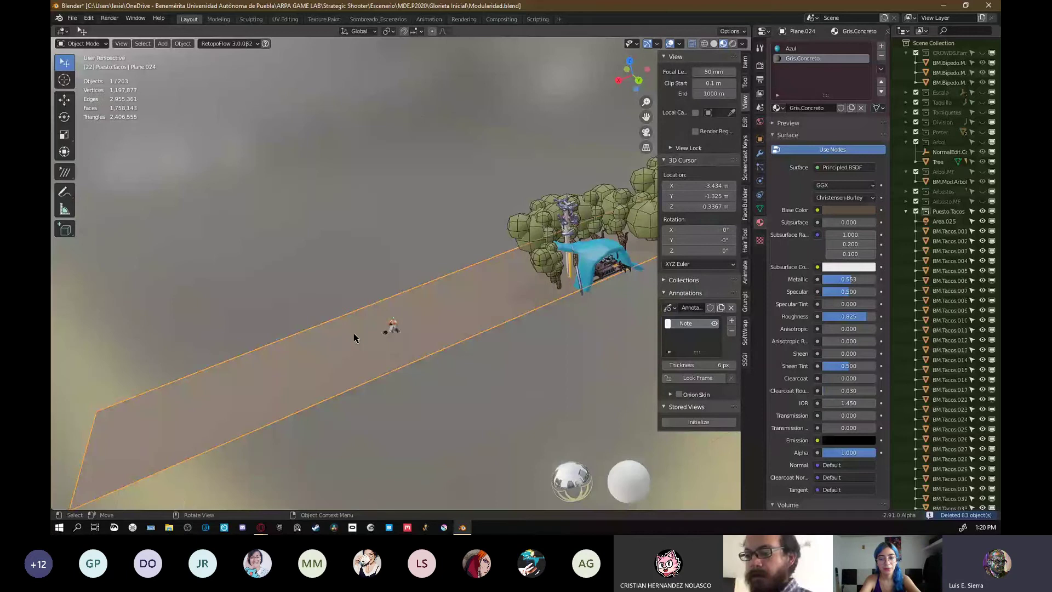
- Select the small leftover figures standing alone on the extended ground and delete them
{"action": "middle_click_drag", "start_coordinate": [353, 333], "coordinate": [334, 306]}
{"action": "scroll", "coordinate": [353, 334], "scroll_direction": "up", "scroll_amount": 4}
{"action": "key", "text": "alt+a"}
{"action": "key", "text": "b"}
{"action": "left_click_drag", "start_coordinate": [412, 360], "coordinate": [367, 419]}
{"action": "key", "text": "ctrl+KP_1"}
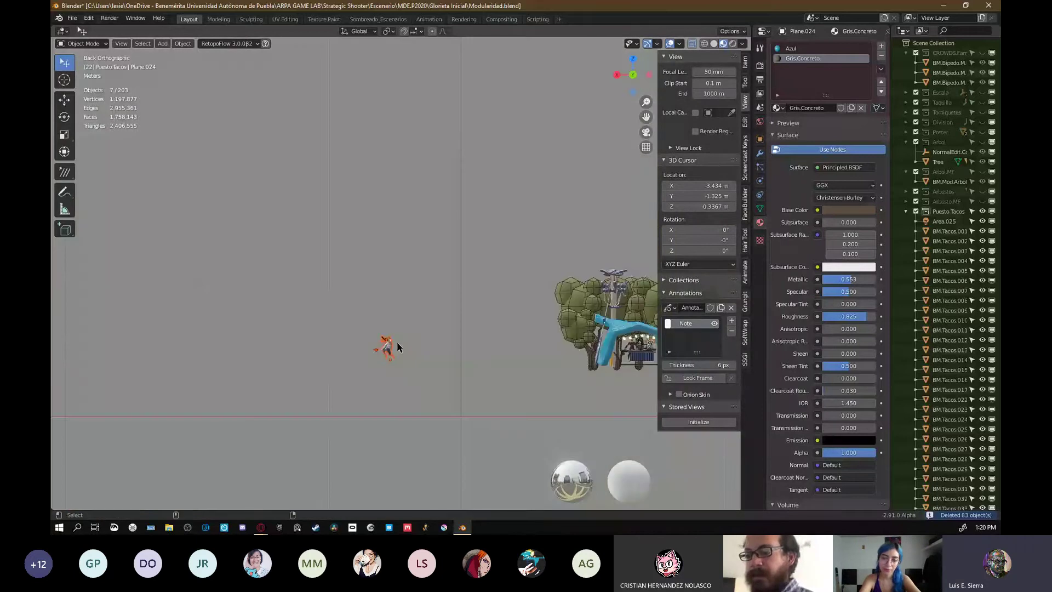
{"action": "key", "text": "Delete"}
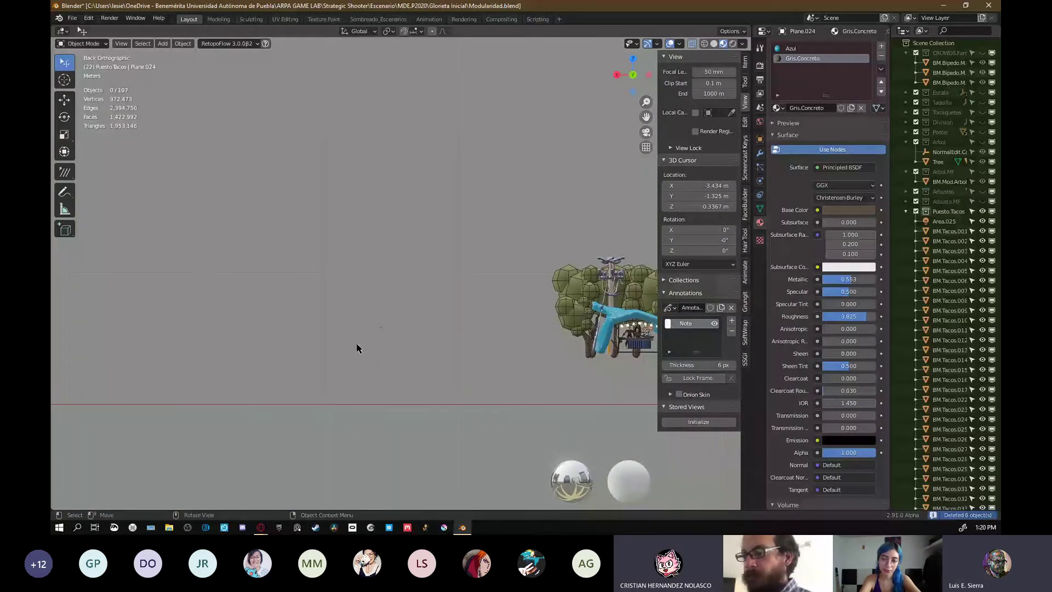
- Select the remaining row of duplicated stand groups beyond the original ground and delete it
{"action": "middle_click_drag", "start_coordinate": [357, 349], "coordinate": [152, 374]}
{"action": "scroll", "coordinate": [152, 375], "scroll_direction": "down", "scroll_amount": 3}
{"action": "key", "text": "Tab"}
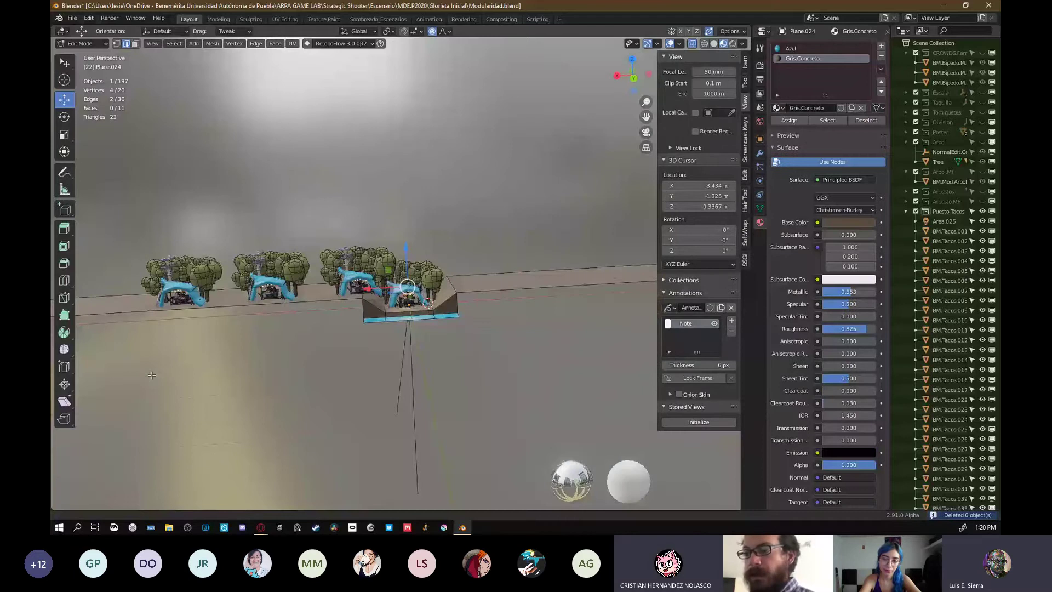
{"action": "key", "text": "Tab"}
{"action": "scroll", "coordinate": [321, 315], "scroll_direction": "up", "scroll_amount": 3}
{"action": "middle_click_drag", "start_coordinate": [290, 315], "coordinate": [406, 317]}
{"action": "scroll", "coordinate": [371, 281], "scroll_direction": "up", "scroll_amount": 5}
{"action": "key", "text": "alt+a"}
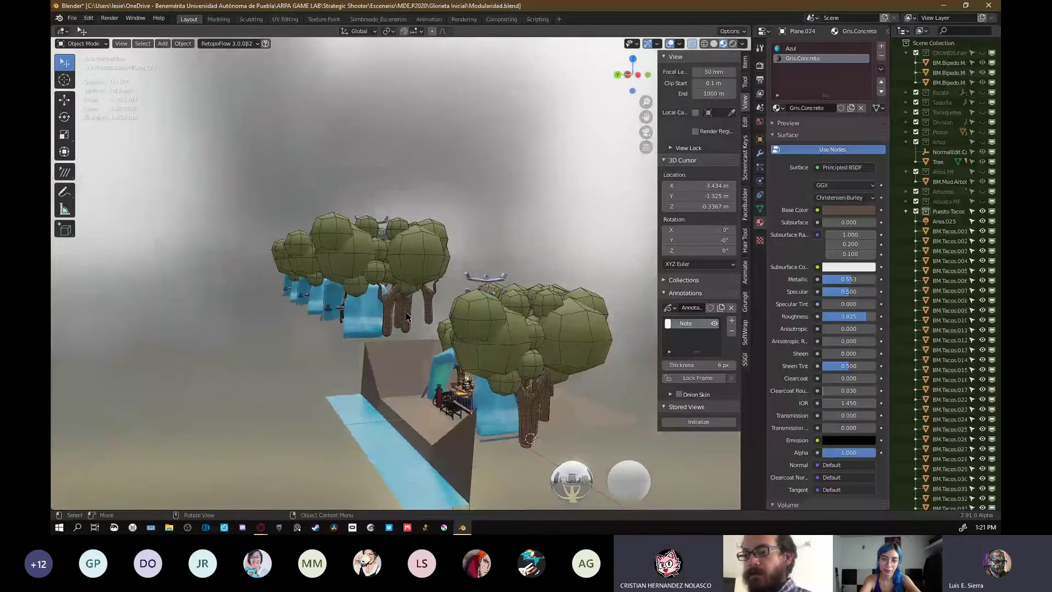
{"action": "left_click_drag", "start_coordinate": [406, 317], "coordinate": [261, 218]}
{"action": "key", "text": "x"}
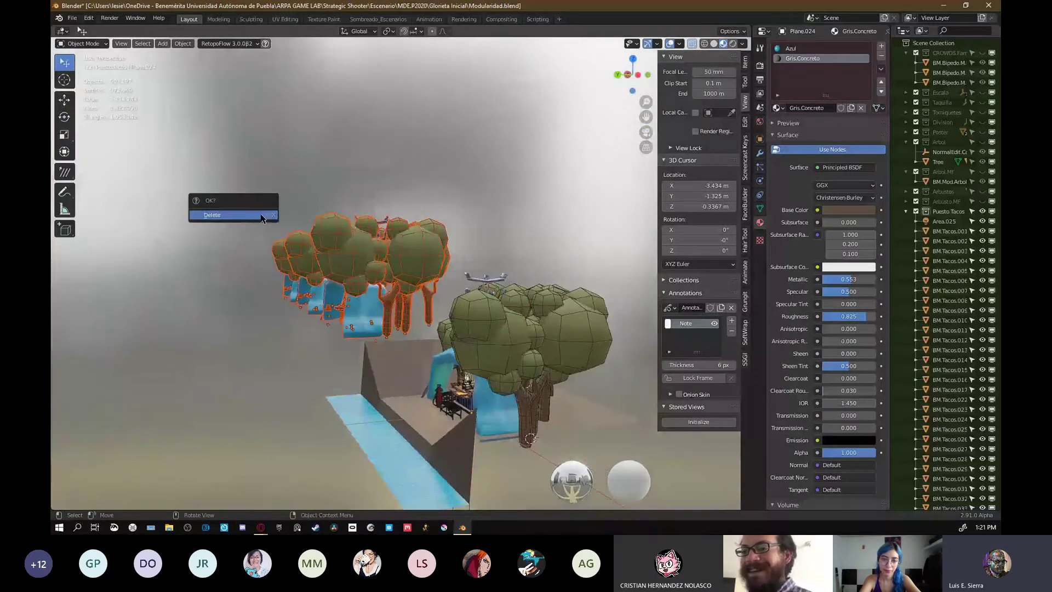
{"action": "left_click", "coordinate": [261, 218]}
- Delete the stray objects left where the duplicated stand row was, keeping only the original taco stand scene
{"action": "middle_click_drag", "start_coordinate": [261, 218], "coordinate": [328, 277]}
{"action": "key", "text": "alt+z"}
{"action": "key", "text": "b"}
{"action": "left_click_drag", "start_coordinate": [408, 351], "coordinate": [285, 241]}
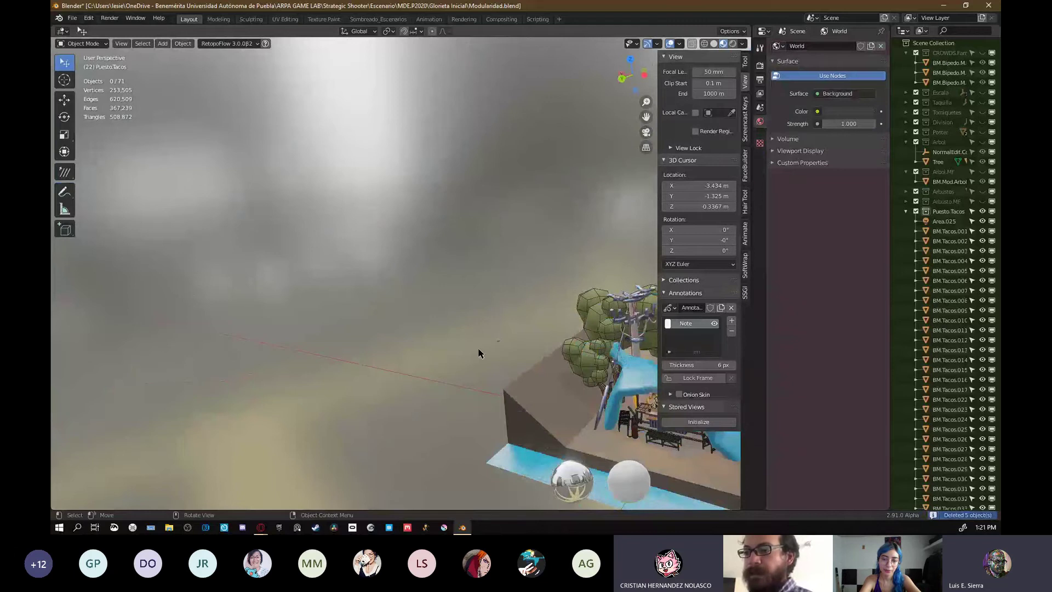
{"action": "middle_click_drag", "start_coordinate": [478, 353], "coordinate": [451, 330]}
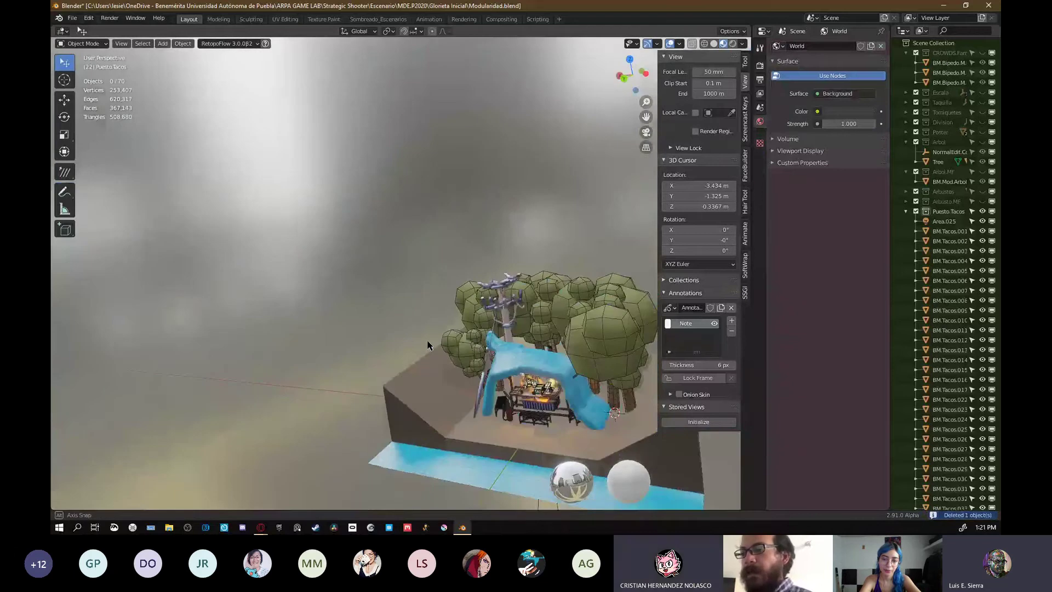
- Select the large tree crown behind the taco stand and rescale it
{"action": "key", "text": "a"}
{"action": "key", "text": "KP_Decimal"}
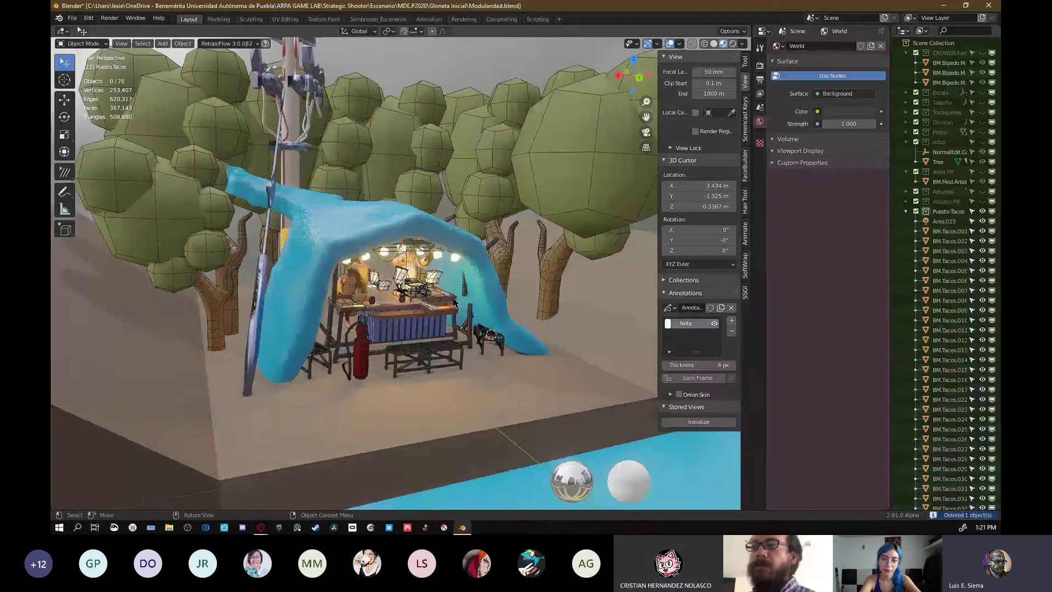
{"action": "middle_click_drag", "start_coordinate": [454, 300], "coordinate": [470, 317]}
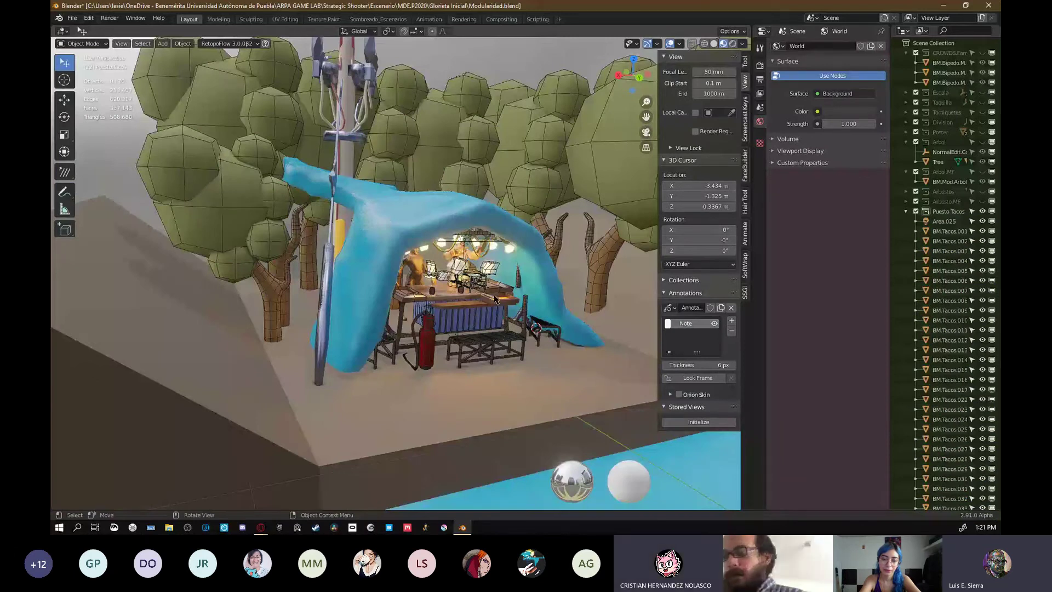
{"action": "middle_click_drag", "start_coordinate": [495, 298], "coordinate": [449, 268]}
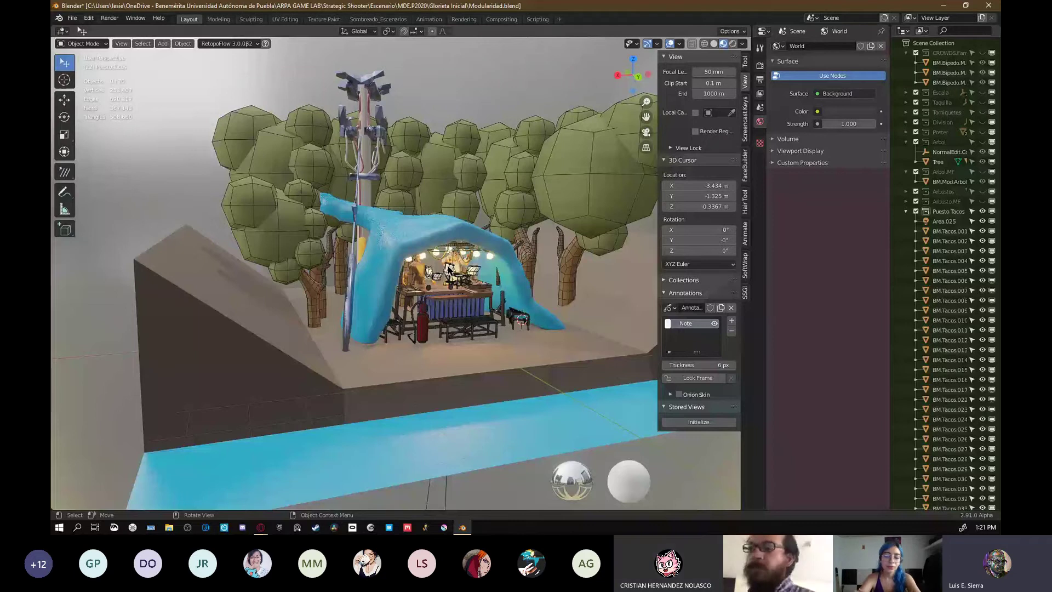
{"action": "left_click", "coordinate": [465, 161]}
{"action": "middle_click_drag", "start_coordinate": [464, 162], "coordinate": [551, 276]}
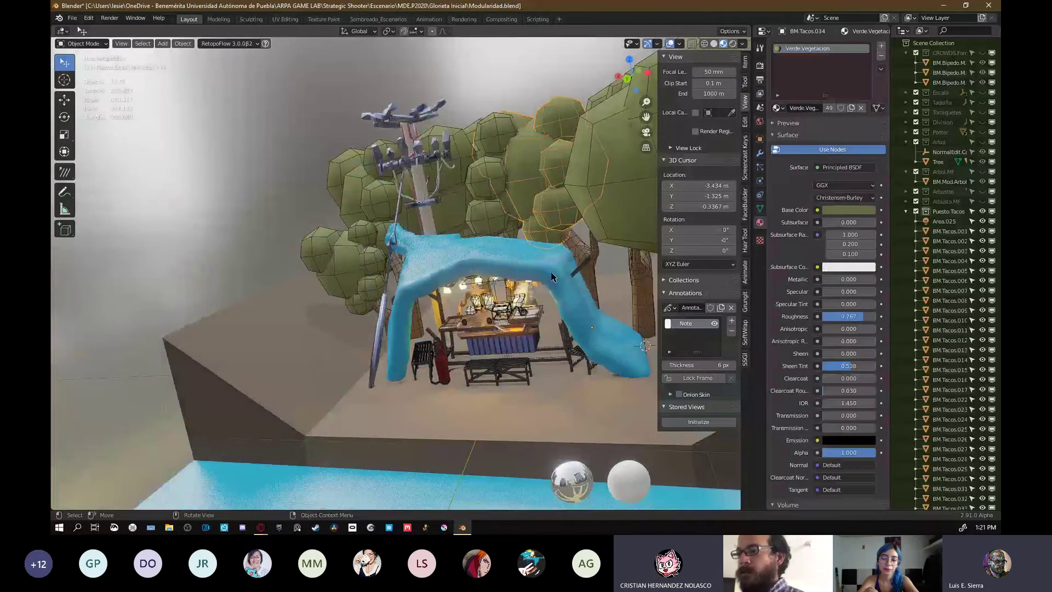
{"action": "key", "text": "s"}
{"action": "left_click", "coordinate": [491, 242]}
{"action": "mouse_move", "coordinate": [491, 241]}
{"action": "middle_mouse_down", "text": "shift"}
{"action": "mouse_move", "coordinate": [447, 252]}
{"action": "mouse_move", "coordinate": [490, 243]}
{"action": "middle_mouse_up", "text": "shift"}
- Select another tree crown behind the canopy, rescale it, and clear the selection
{"action": "left_click", "coordinate": [571, 186]}
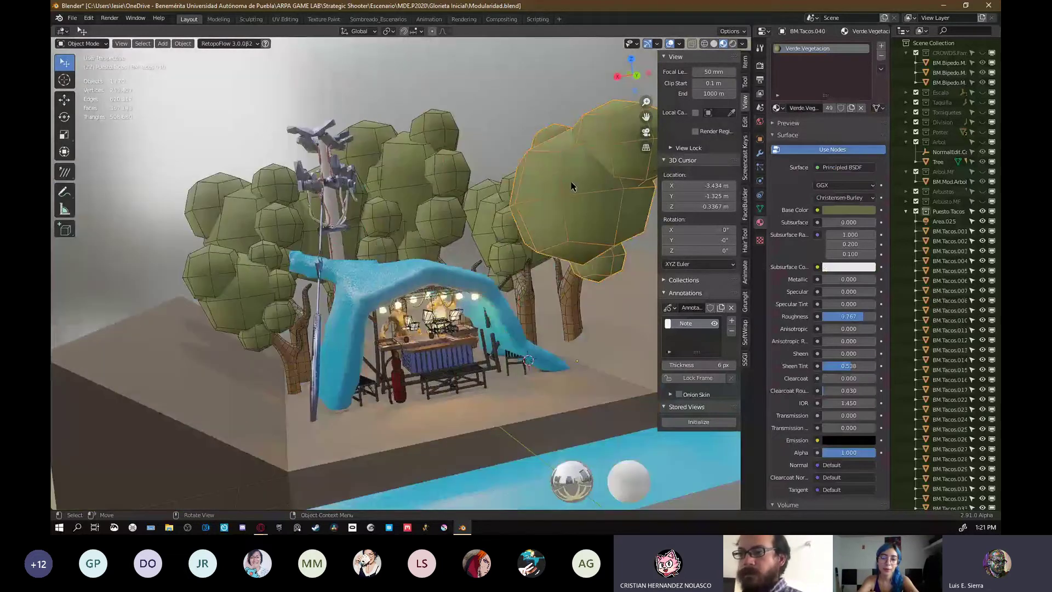
{"action": "left_click", "coordinate": [417, 178]}
{"action": "middle_click_drag", "start_coordinate": [572, 186], "coordinate": [477, 313]}
{"action": "left_click", "coordinate": [417, 178]}
{"action": "key", "text": "s"}
{"action": "left_click", "coordinate": [409, 208]}
{"action": "scroll", "coordinate": [476, 312], "scroll_direction": "up", "scroll_amount": 3}
{"action": "key", "text": "alt+a"}
- Edit the blue canopy mesh, raising its front corner edges about 0.17 m in Z with smooth proportional editing
{"action": "key", "text": "alt+shift+z"}
{"action": "middle_click_drag", "start_coordinate": [476, 312], "coordinate": [457, 283]}
{"action": "left_click", "coordinate": [457, 282]}
{"action": "key", "text": "alt+shift+z"}
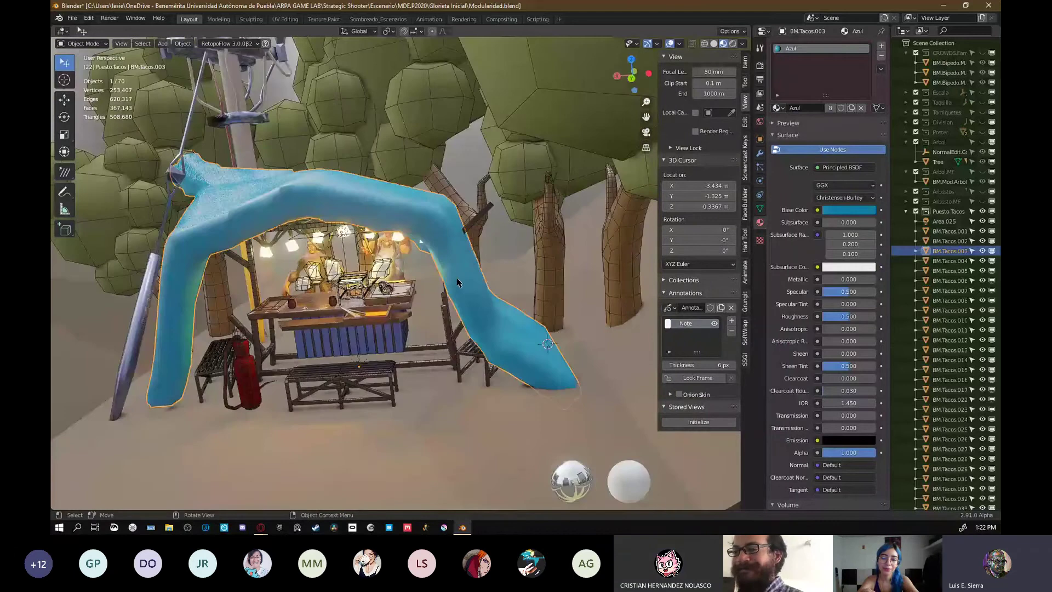
{"action": "key", "text": "Tab"}
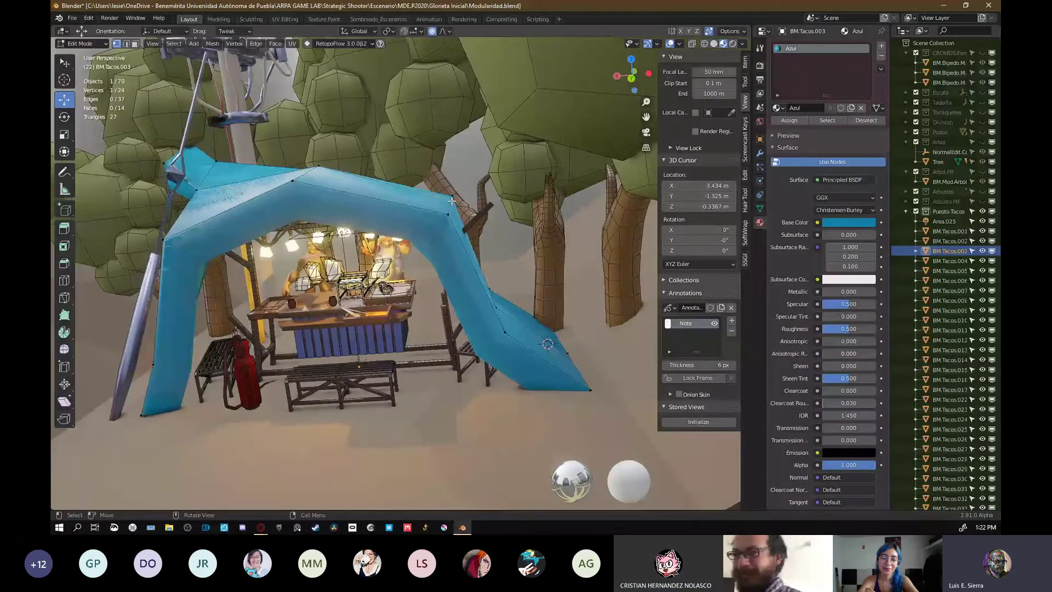
{"action": "left_click", "coordinate": [451, 202]}
{"action": "middle_click_drag", "start_coordinate": [452, 201], "coordinate": [467, 216]}
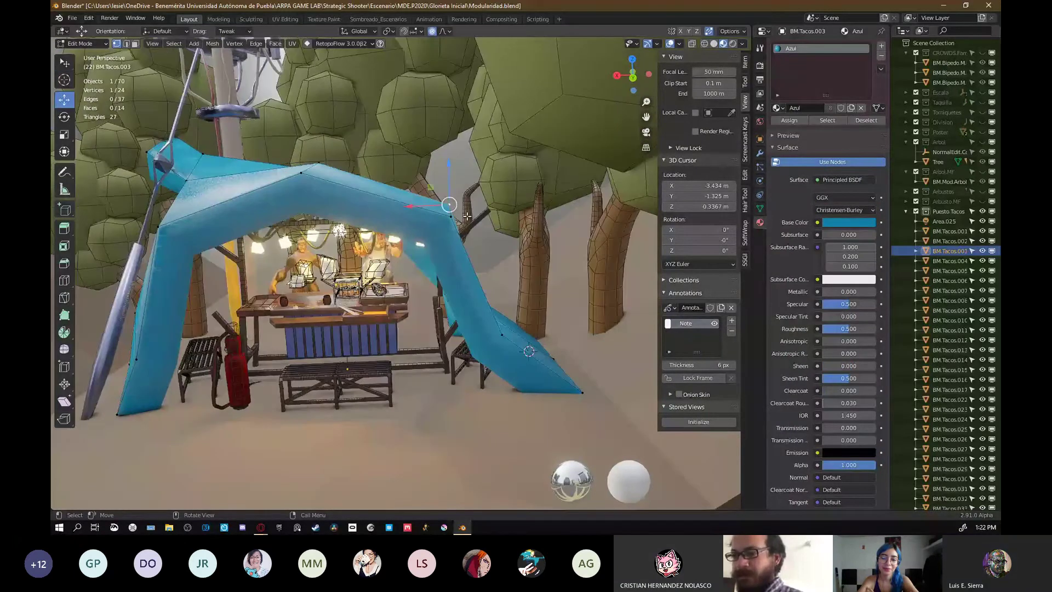
{"action": "left_click", "coordinate": [454, 213], "text": "alt"}
{"action": "middle_click_drag", "start_coordinate": [531, 144], "coordinate": [564, 123]}
{"action": "key", "text": "g"}
{"action": "left_click", "coordinate": [439, 191]}
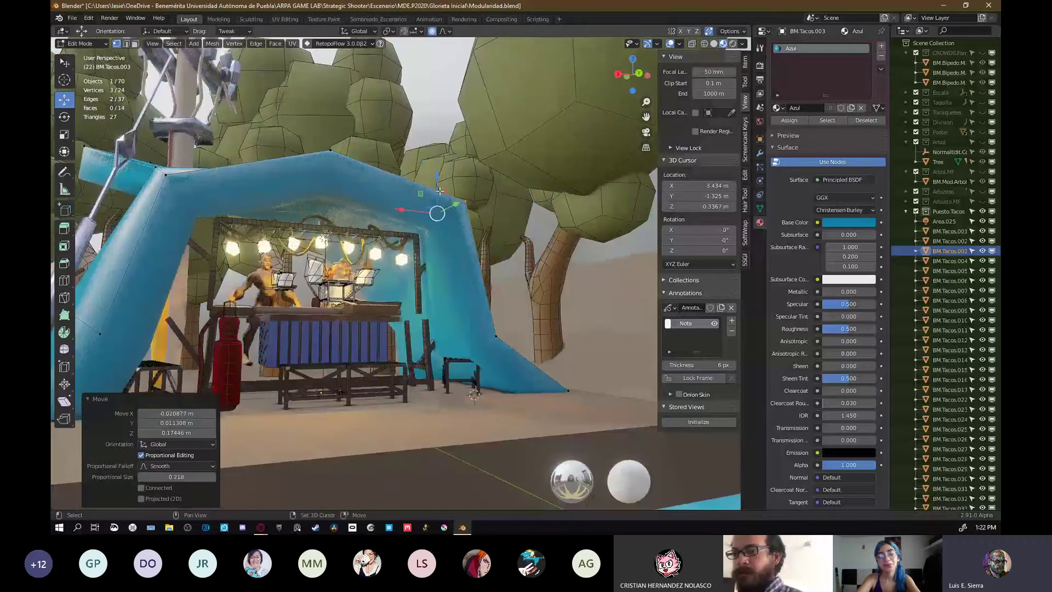
{"action": "key", "text": "Tab"}
{"action": "key", "text": "alt+a"}
- Save the file and examine the edited canopy and the stand's props from several angles
{"action": "middle_click_drag", "start_coordinate": [439, 190], "coordinate": [414, 239]}
{"action": "key", "text": "ctrl+s"}
{"action": "scroll", "coordinate": [414, 238], "scroll_direction": "up", "scroll_amount": 2}
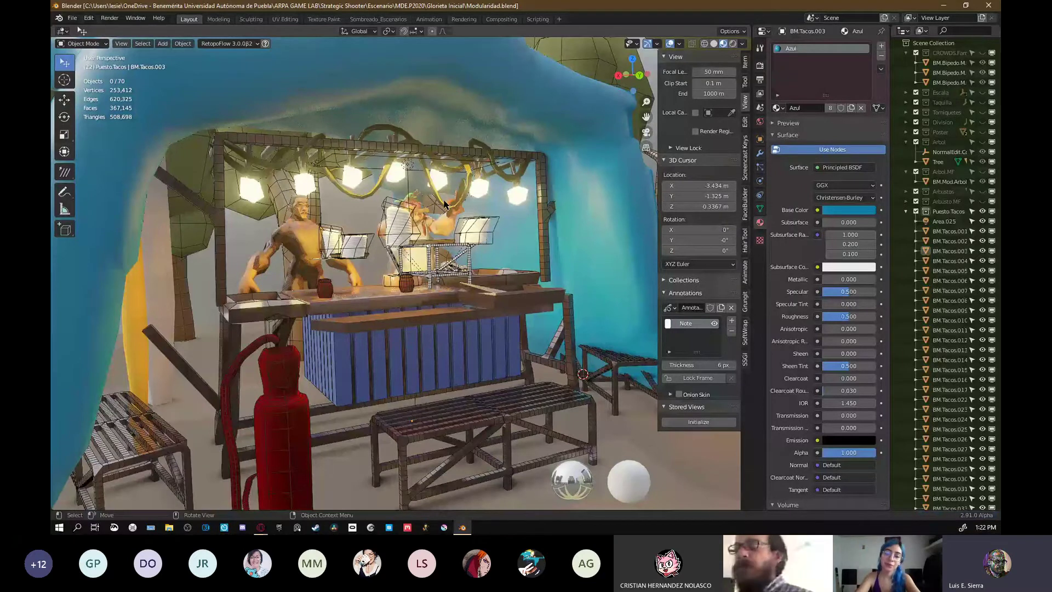
{"action": "scroll", "coordinate": [428, 239], "scroll_direction": "down", "scroll_amount": 3}
{"action": "middle_click_drag", "start_coordinate": [425, 240], "coordinate": [486, 191]}
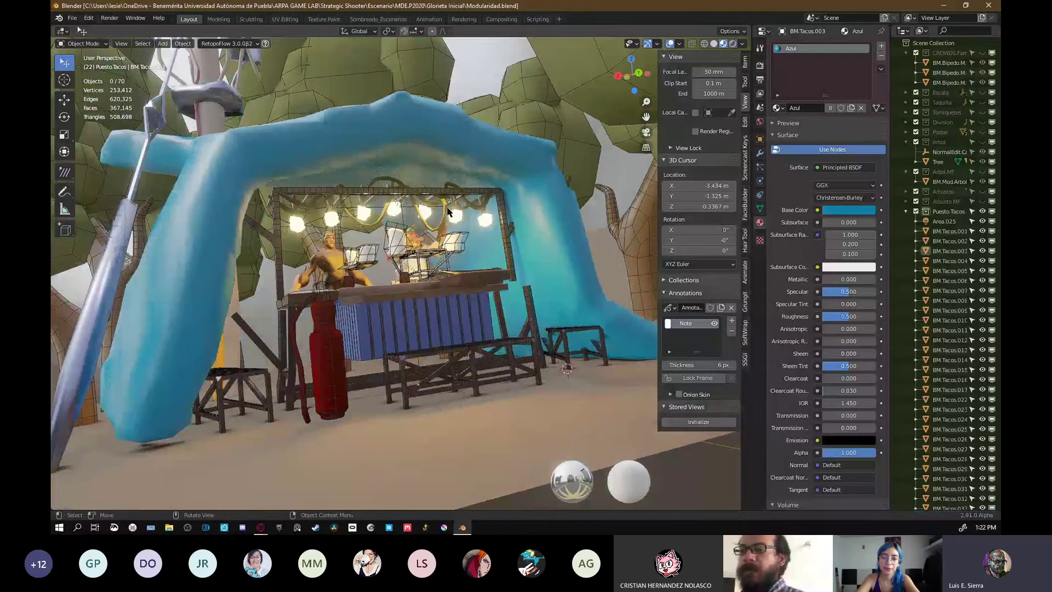
{"action": "middle_click_drag", "start_coordinate": [448, 213], "coordinate": [455, 259]}
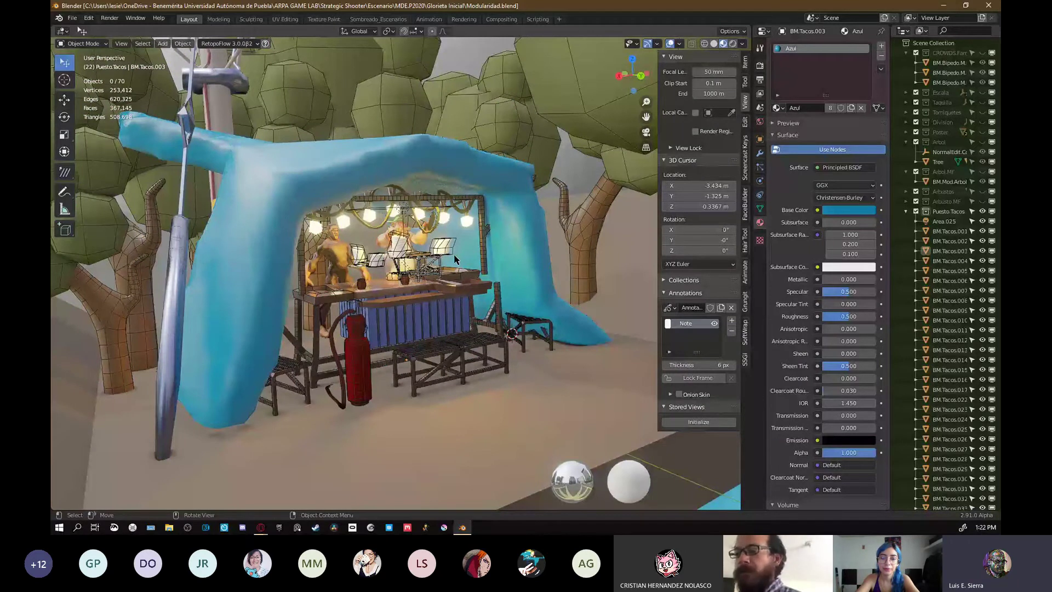
- Switch the viewport to solid shading with empty space beside the scene for annotating
{"action": "key", "text": "z"}
{"action": "left_click", "coordinate": [569, 256]}
{"action": "scroll", "coordinate": [570, 257], "scroll_direction": "down", "scroll_amount": 5}
{"action": "left_click_drag", "start_coordinate": [551, 162], "coordinate": [544, 211]}
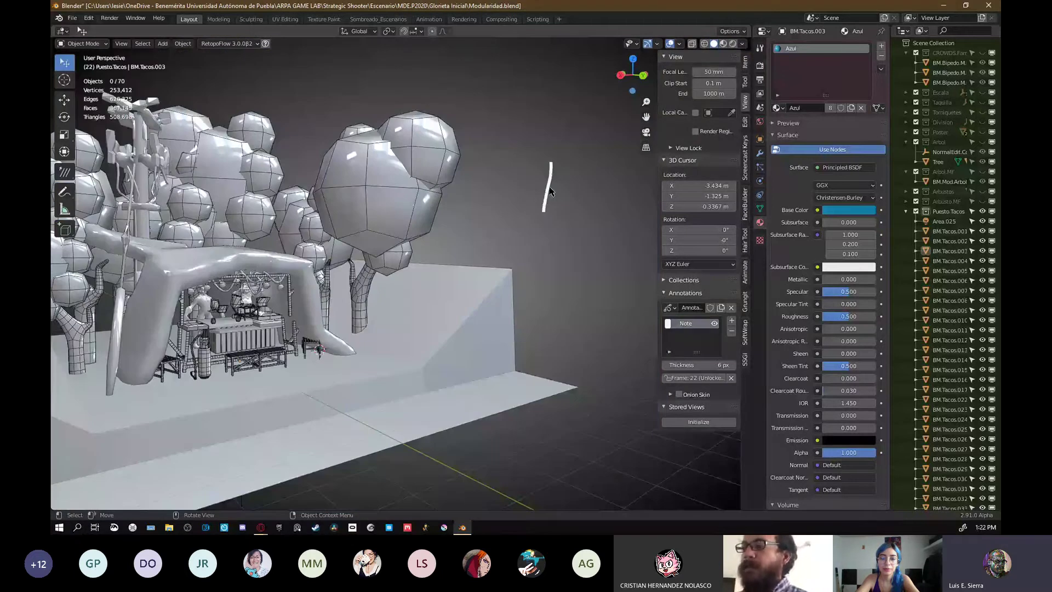
{"action": "left_click_drag", "start_coordinate": [557, 162], "coordinate": [572, 188]}
{"action": "key", "text": "ctrl+z"}
{"action": "key", "text": "ctrl+z"}
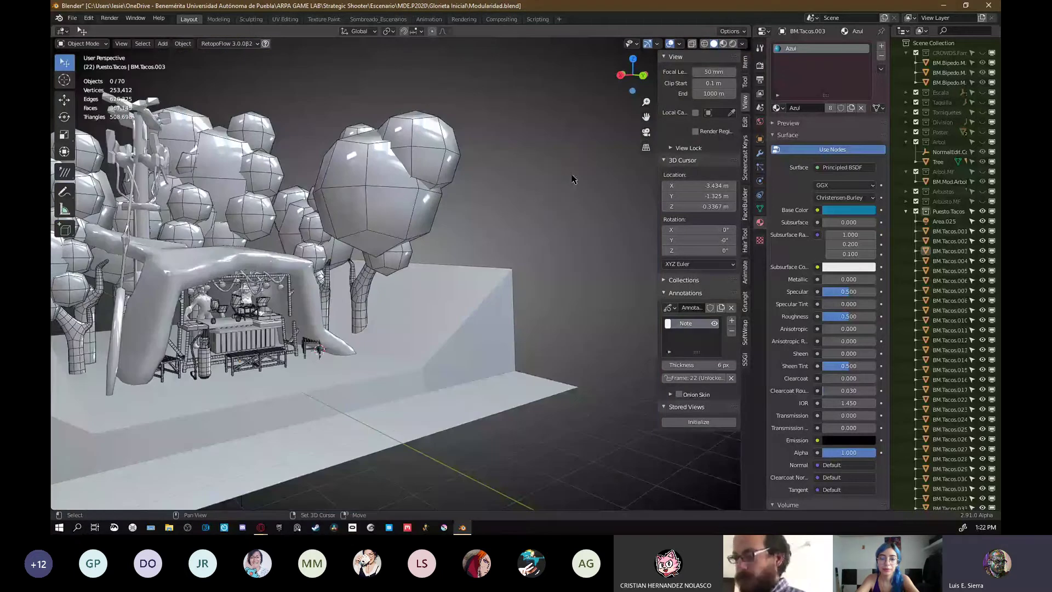
- Set the annotation stroke thickness to 3 px
{"action": "middle_click_drag", "start_coordinate": [571, 179], "coordinate": [562, 191], "text": "shift"}
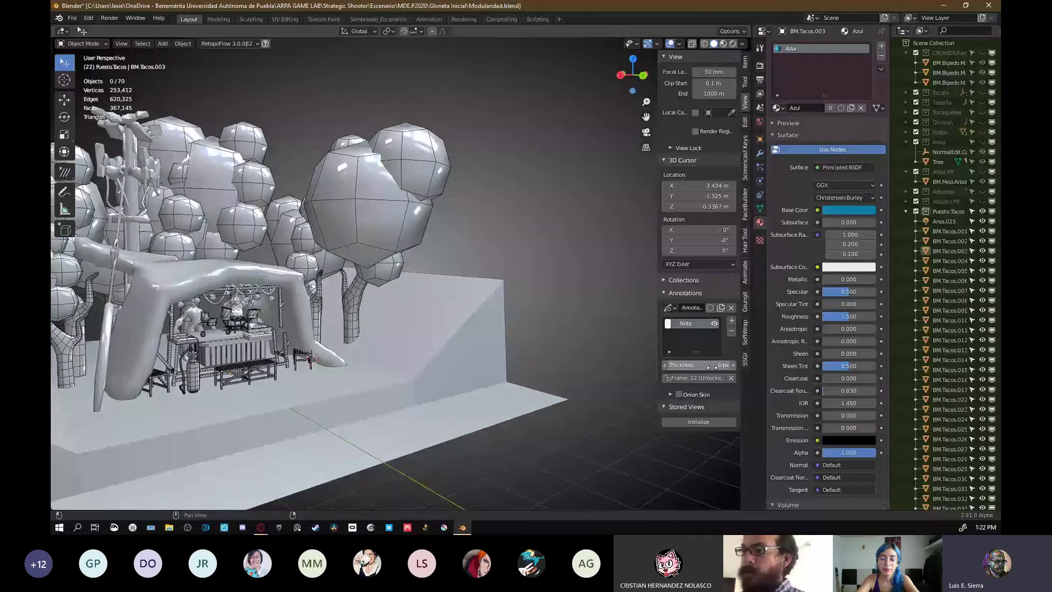
{"action": "left_click_drag", "start_coordinate": [712, 367], "coordinate": [645, 317]}
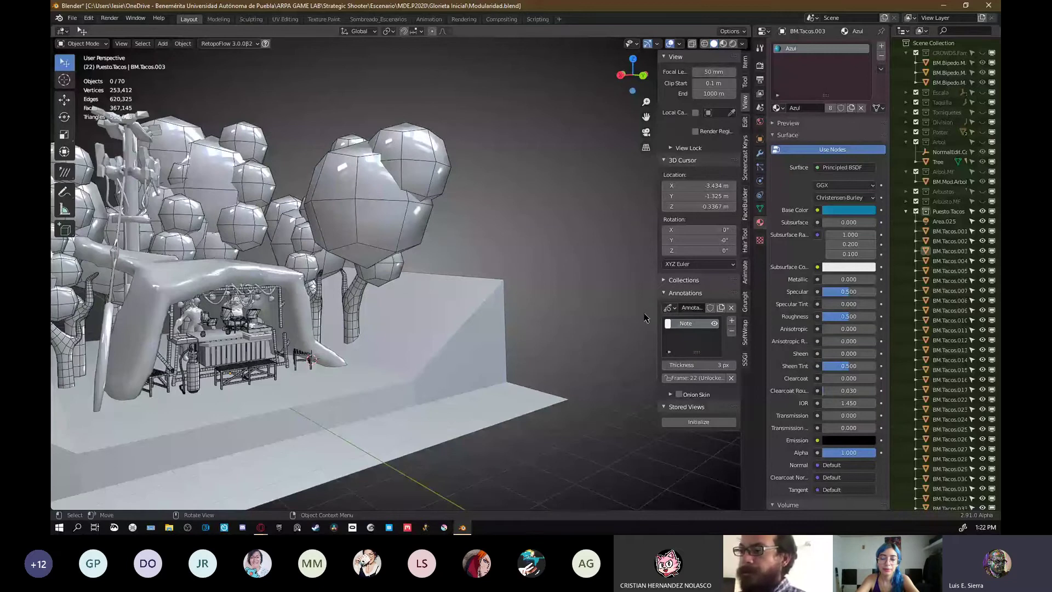
{"action": "middle_click_drag", "start_coordinate": [645, 318], "coordinate": [631, 310], "text": "shift"}
- Sketch an upright stylus beside the scene with annotation strokes, giving it a pointed tip and two side buttons
{"action": "left_click_drag", "start_coordinate": [573, 243], "coordinate": [571, 152]}
{"action": "left_click_drag", "start_coordinate": [568, 148], "coordinate": [577, 146]}
{"action": "mouse_move", "coordinate": [576, 145]}
{"action": "left_mouse_down"}
{"action": "mouse_move", "coordinate": [588, 137]}
{"action": "mouse_move", "coordinate": [594, 276]}
{"action": "left_mouse_up"}
{"action": "left_click_drag", "start_coordinate": [574, 141], "coordinate": [578, 289]}
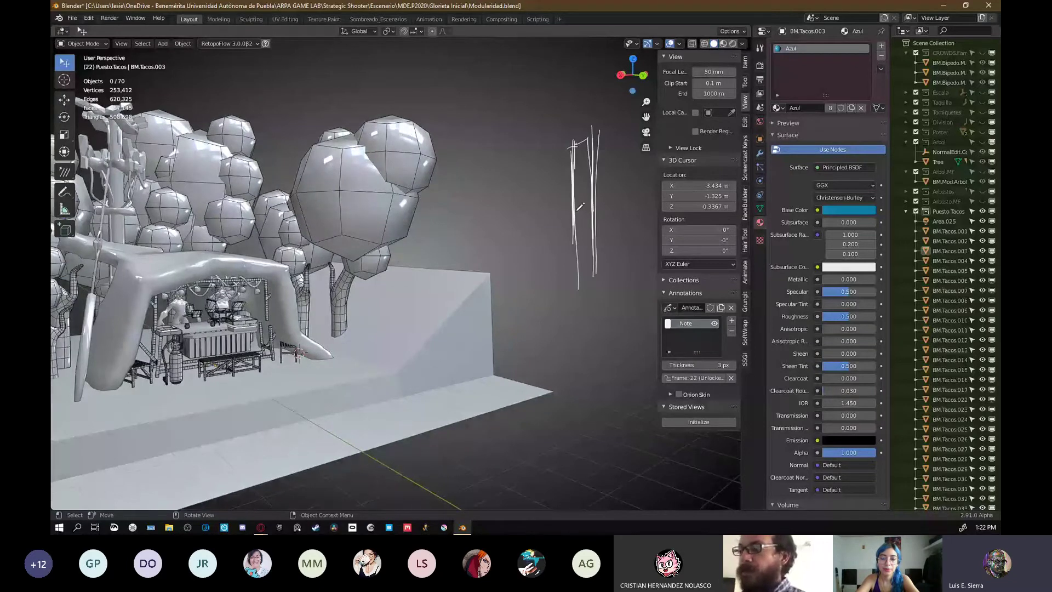
{"action": "left_click_drag", "start_coordinate": [576, 147], "coordinate": [584, 277]}
{"action": "left_click_drag", "start_coordinate": [577, 286], "coordinate": [595, 277]}
{"action": "left_click_drag", "start_coordinate": [574, 240], "coordinate": [579, 289]}
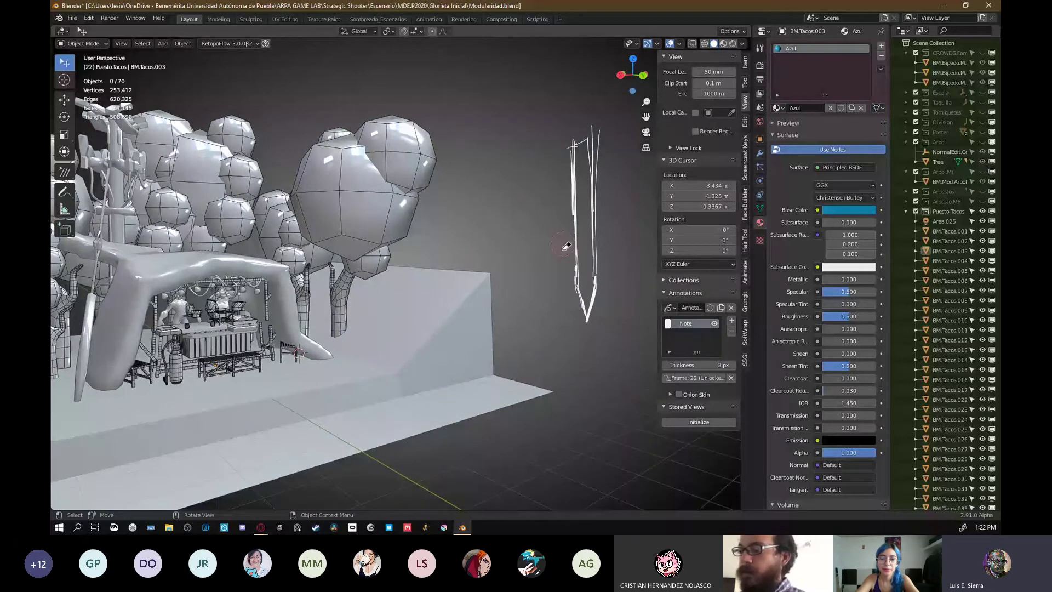
{"action": "left_click_drag", "start_coordinate": [574, 231], "coordinate": [575, 268]}
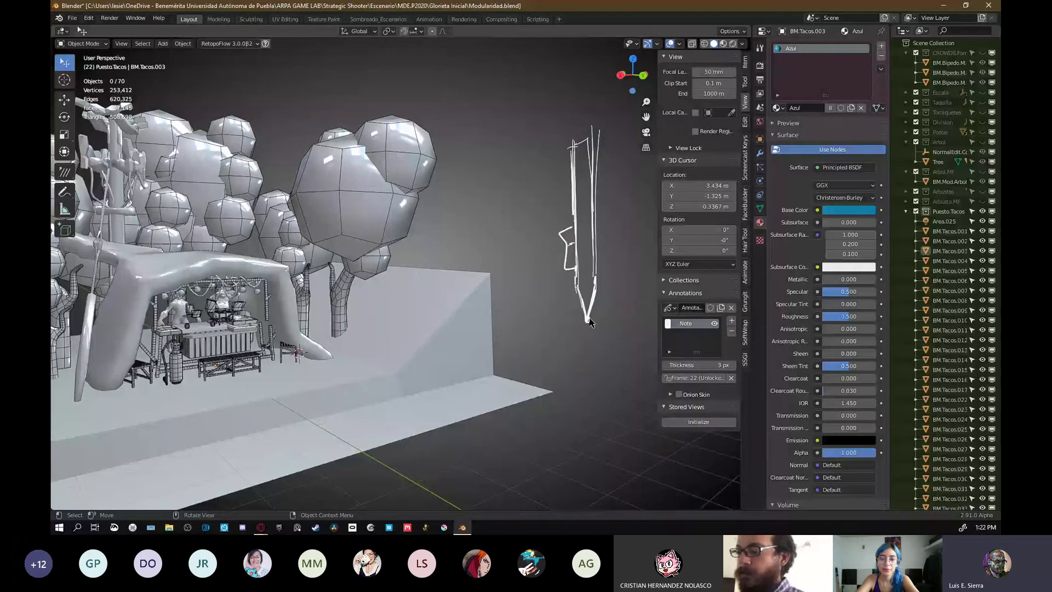
{"action": "right_click_drag", "start_coordinate": [585, 327], "coordinate": [591, 318]}
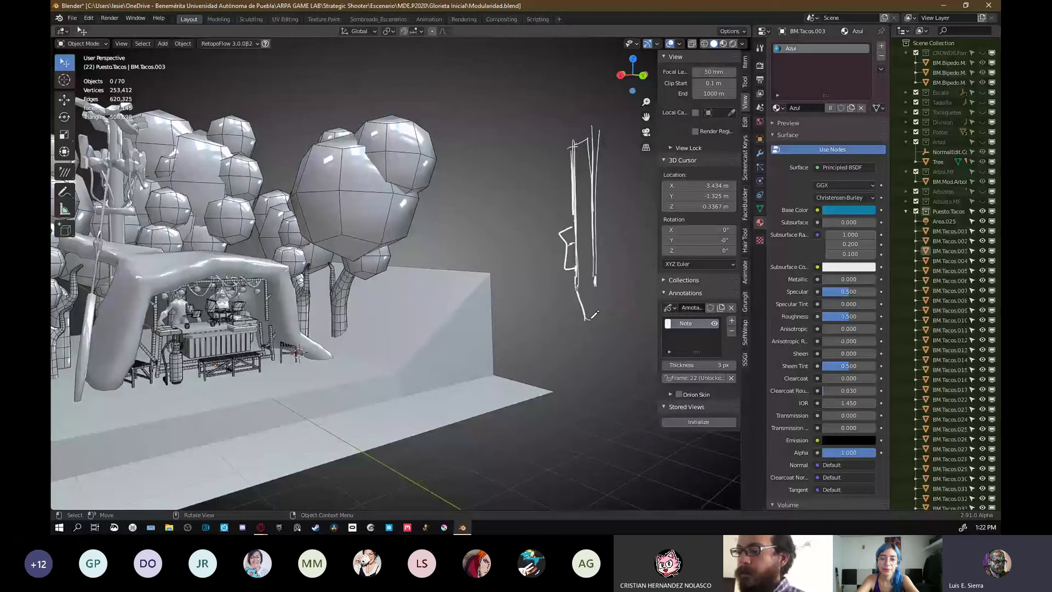
{"action": "left_click_drag", "start_coordinate": [594, 286], "coordinate": [591, 343]}
- Draw an arrow to the stylus tip and label it LMB
{"action": "middle_click_drag", "start_coordinate": [590, 343], "coordinate": [574, 346], "text": "shift"}
{"action": "left_click_drag", "start_coordinate": [584, 349], "coordinate": [593, 364]}
{"action": "left_click_drag", "start_coordinate": [593, 364], "coordinate": [605, 363]}
{"action": "mouse_move", "coordinate": [611, 347]}
{"action": "left_mouse_down"}
{"action": "mouse_move", "coordinate": [620, 359]}
{"action": "mouse_move", "coordinate": [608, 363]}
{"action": "left_mouse_up"}
- Draw arrows to both side buttons, label the upper one RMB, and sketch a mouse with its right button shaded
{"action": "left_click_drag", "start_coordinate": [524, 304], "coordinate": [540, 272]}
{"action": "left_click_drag", "start_coordinate": [537, 269], "coordinate": [537, 276]}
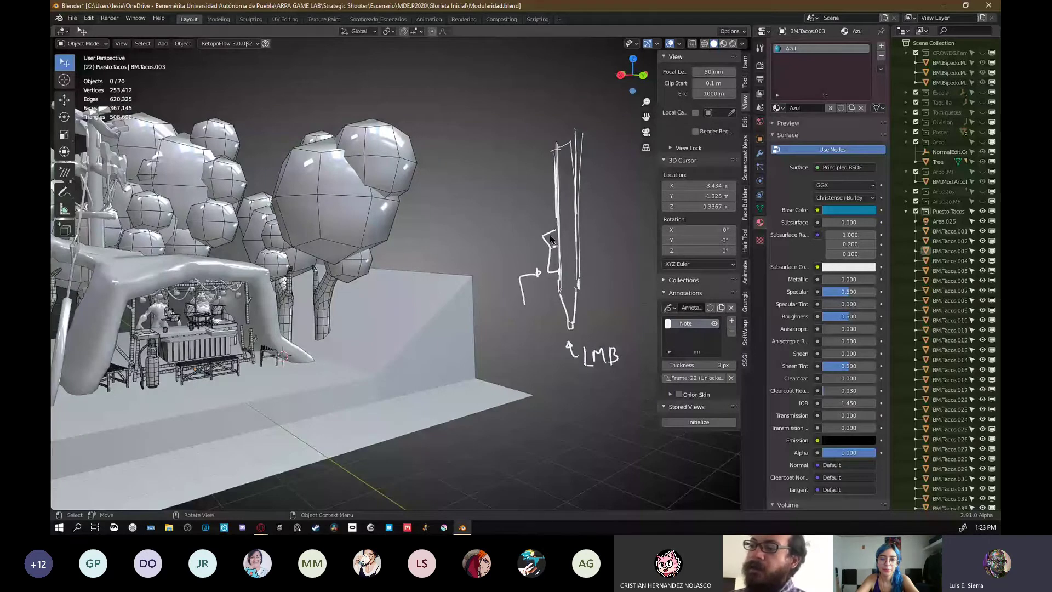
{"action": "mouse_move", "coordinate": [536, 235]}
{"action": "left_mouse_down"}
{"action": "mouse_move", "coordinate": [512, 186]}
{"action": "mouse_move", "coordinate": [519, 156]}
{"action": "mouse_move", "coordinate": [469, 129]}
{"action": "mouse_move", "coordinate": [509, 115]}
{"action": "mouse_move", "coordinate": [481, 123]}
{"action": "mouse_move", "coordinate": [495, 108]}
{"action": "mouse_move", "coordinate": [502, 115]}
{"action": "left_mouse_up"}
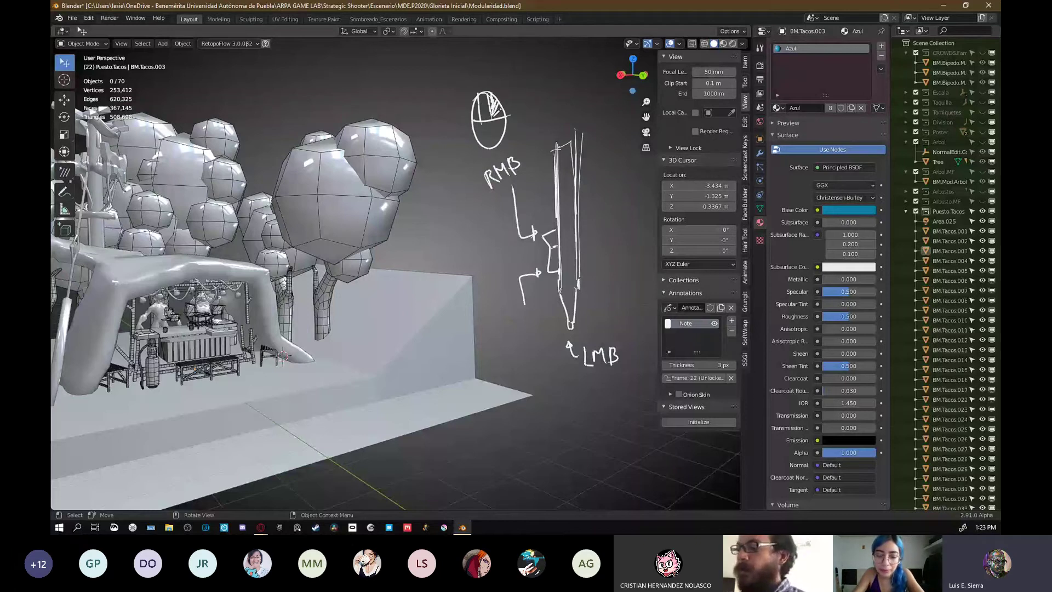
- Touch up the RMB mouse sketch and draw a second mouse below the LMB label with its left button shaded
{"action": "middle_click_drag", "start_coordinate": [625, 385], "coordinate": [608, 371], "text": "shift"}
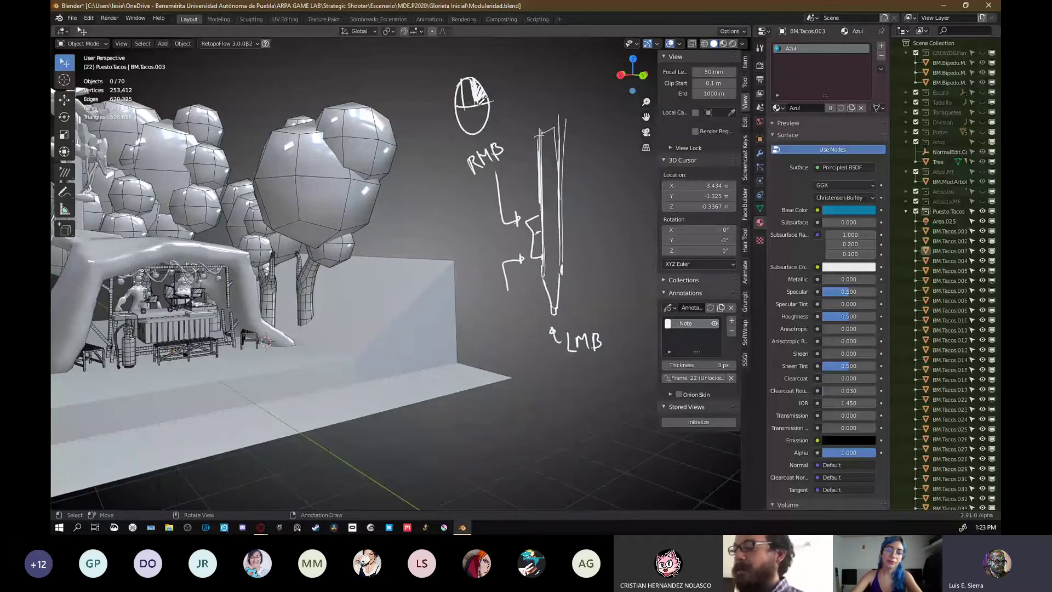
{"action": "left_click_drag", "start_coordinate": [477, 87], "coordinate": [488, 100]}
{"action": "left_click_drag", "start_coordinate": [605, 359], "coordinate": [628, 387]}
{"action": "left_click_drag", "start_coordinate": [597, 366], "coordinate": [598, 391]}
{"action": "mouse_move", "coordinate": [608, 365]}
{"action": "left_mouse_down"}
{"action": "mouse_move", "coordinate": [609, 390]}
{"action": "mouse_move", "coordinate": [593, 371]}
{"action": "mouse_move", "coordinate": [590, 387]}
{"action": "left_mouse_up"}
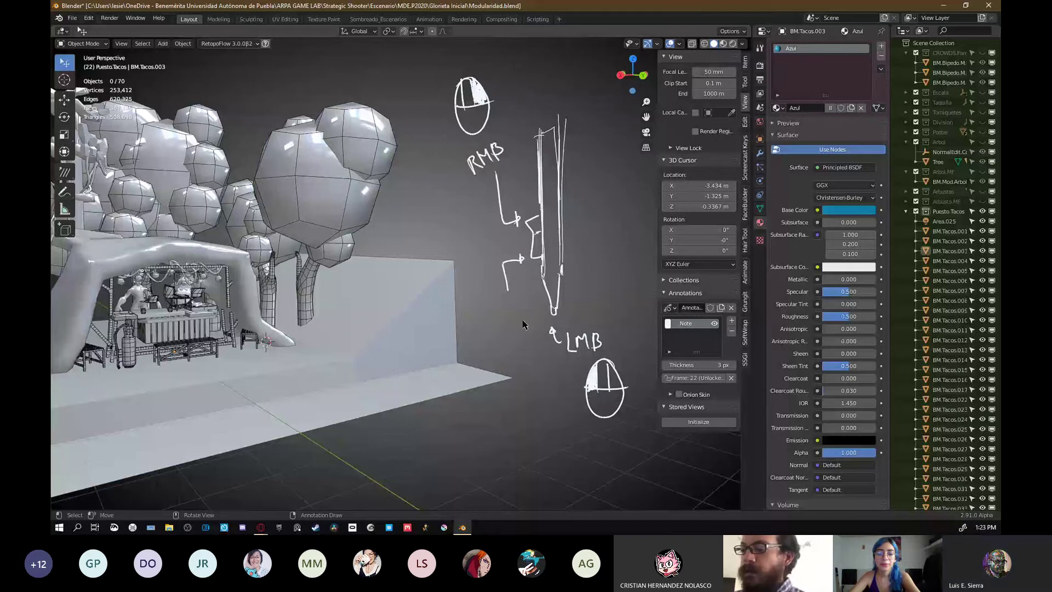
- Sketch a mouse with its middle button shaded below the arrow to the stylus's lower side button
{"action": "left_click_drag", "start_coordinate": [509, 302], "coordinate": [509, 302]}
{"action": "left_click_drag", "start_coordinate": [510, 302], "coordinate": [510, 334]}
{"action": "mouse_move", "coordinate": [486, 336]}
{"action": "left_mouse_down"}
{"action": "mouse_move", "coordinate": [534, 335]}
{"action": "mouse_move", "coordinate": [522, 297]}
{"action": "mouse_move", "coordinate": [511, 327]}
{"action": "mouse_move", "coordinate": [513, 300]}
{"action": "left_mouse_up"}
- Erase the stylus, arrow, label and mouse annotations beside the scene
{"action": "mouse_move", "coordinate": [513, 299]}
{"action": "middle_mouse_down"}
{"action": "mouse_move", "coordinate": [579, 266]}
{"action": "mouse_move", "coordinate": [625, 303]}
{"action": "mouse_move", "coordinate": [590, 286]}
{"action": "mouse_move", "coordinate": [563, 290]}
{"action": "middle_mouse_up"}
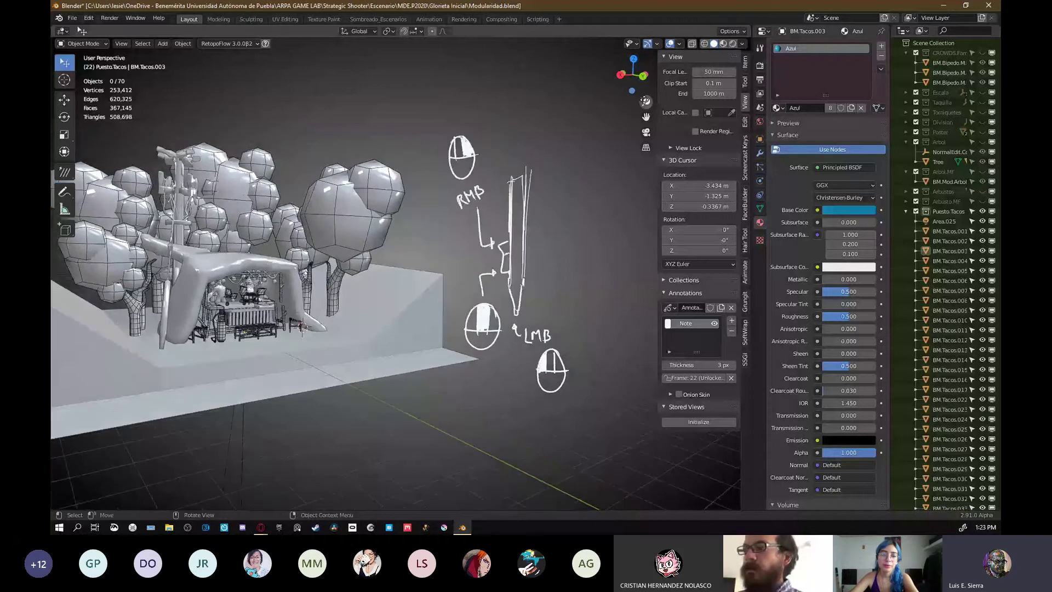
{"action": "mouse_move", "coordinate": [561, 92]}
{"action": "middle_mouse_down"}
{"action": "mouse_move", "coordinate": [523, 90]}
{"action": "mouse_move", "coordinate": [530, 199]}
{"action": "mouse_move", "coordinate": [654, 55]}
{"action": "mouse_move", "coordinate": [582, 88]}
{"action": "middle_mouse_up"}
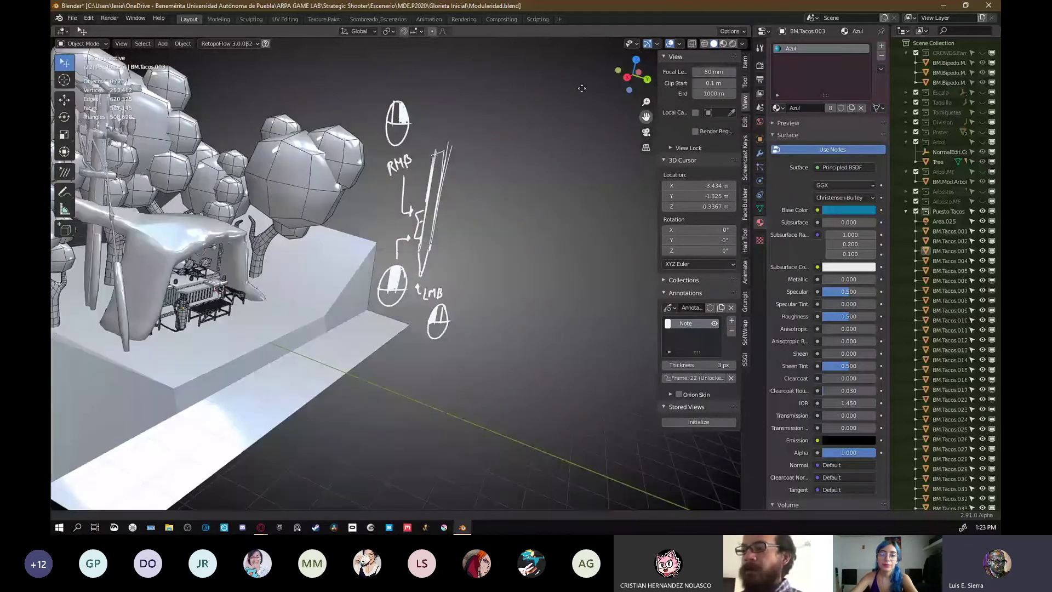
{"action": "scroll", "coordinate": [582, 88], "scroll_direction": "down", "scroll_amount": 3}
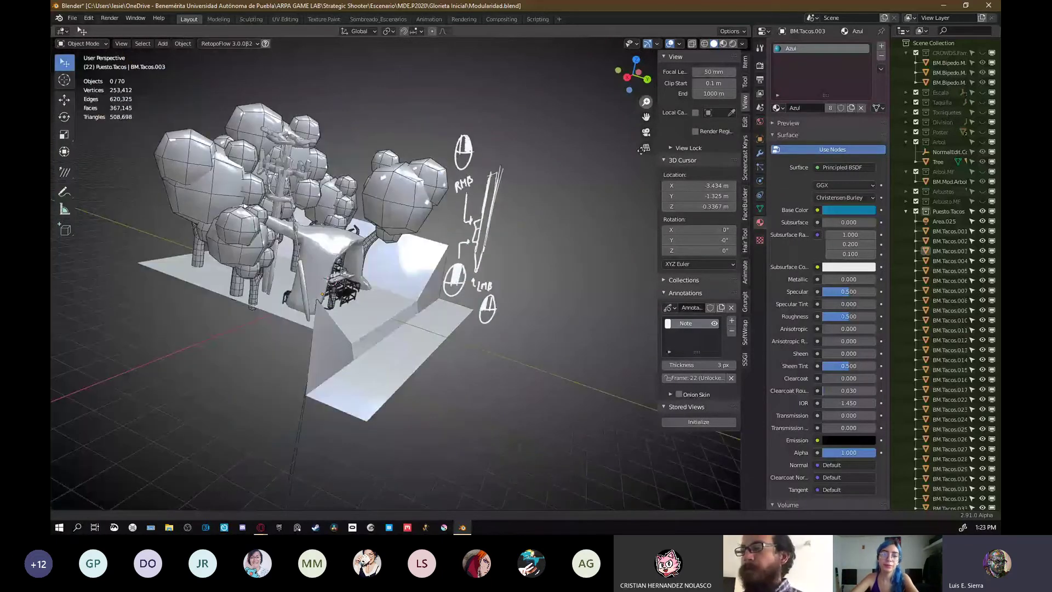
{"action": "scroll", "coordinate": [643, 150], "scroll_direction": "up", "scroll_amount": 3}
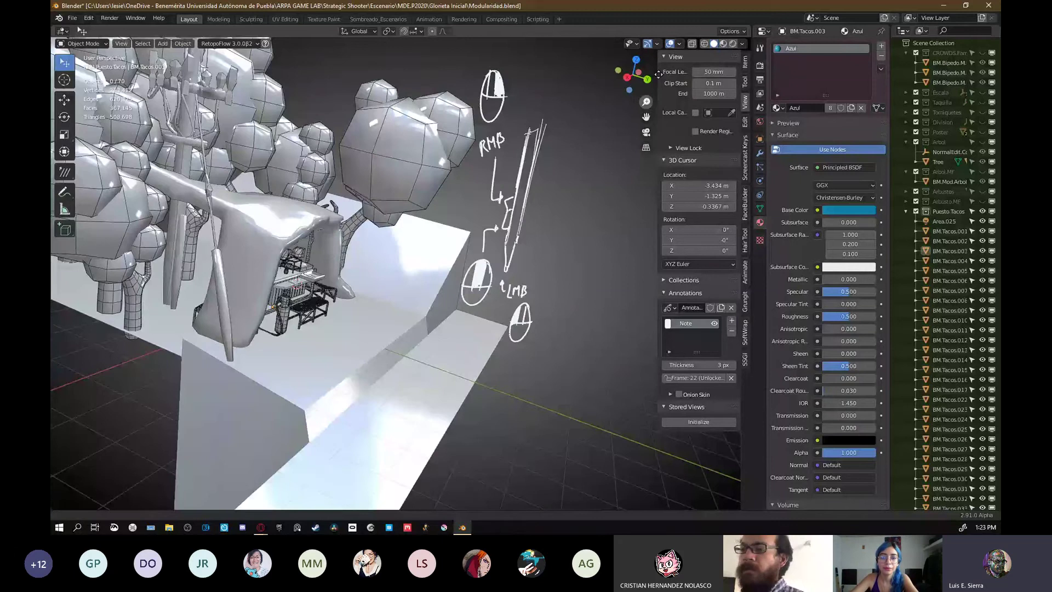
{"action": "mouse_move", "coordinate": [658, 74]}
{"action": "middle_mouse_down"}
{"action": "mouse_move", "coordinate": [484, 356]}
{"action": "mouse_move", "coordinate": [545, 382]}
{"action": "mouse_move", "coordinate": [487, 352]}
{"action": "middle_mouse_up"}
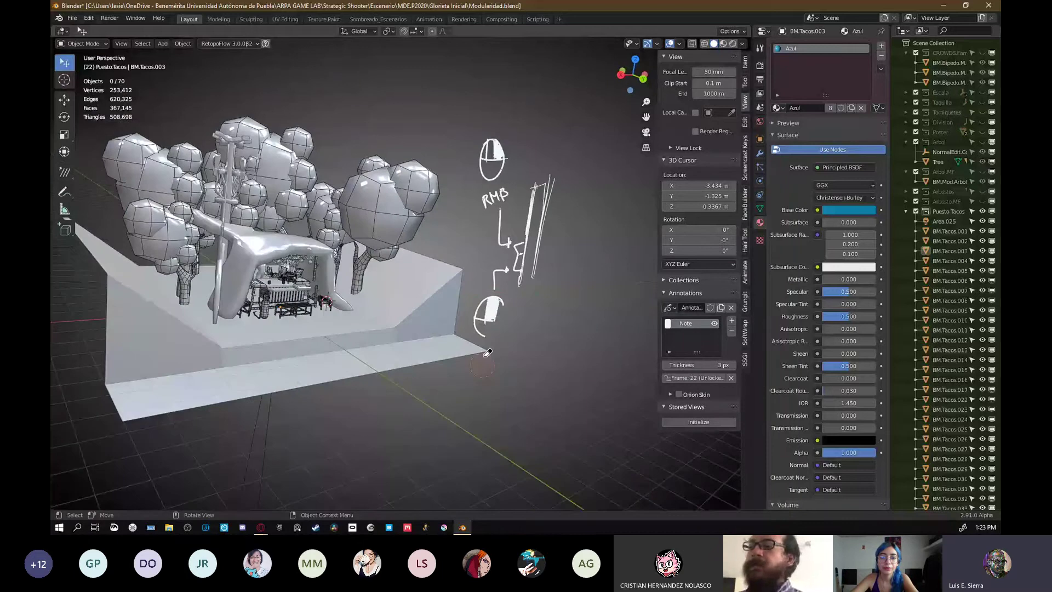
{"action": "left_click_drag", "start_coordinate": [487, 352], "coordinate": [491, 226]}
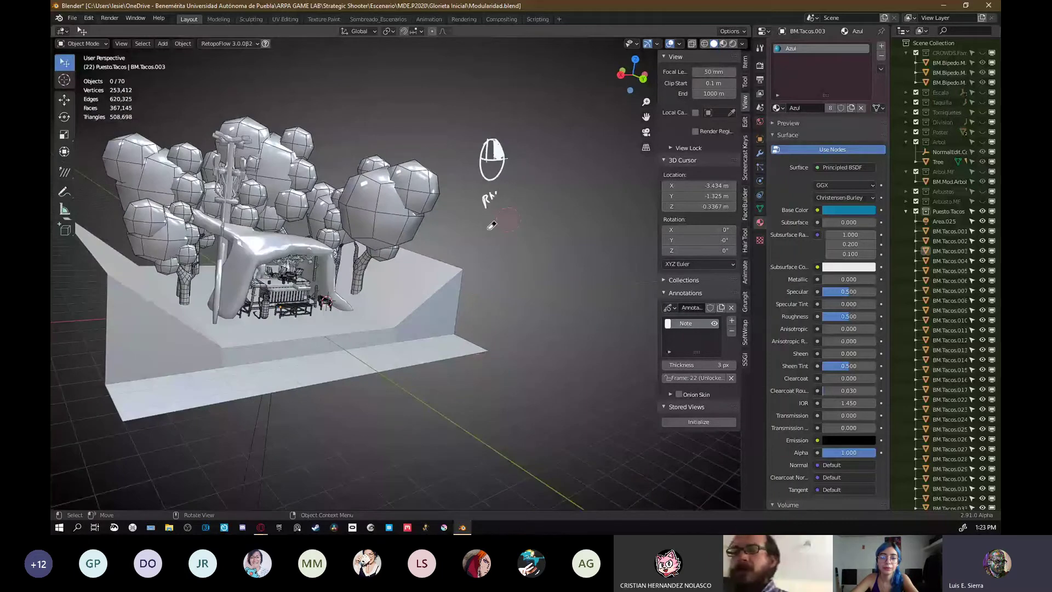
{"action": "right_click_drag", "start_coordinate": [491, 226], "coordinate": [492, 159]}
- Enter Edit Mode on the taco stand's tarp and bevel its upper front corner vertex
{"action": "mouse_move", "coordinate": [527, 324]}
{"action": "middle_mouse_down", "text": "shift"}
{"action": "mouse_move", "coordinate": [578, 348]}
{"action": "mouse_move", "coordinate": [468, 270]}
{"action": "mouse_move", "coordinate": [470, 305]}
{"action": "middle_mouse_up", "text": "shift"}
{"action": "scroll", "coordinate": [468, 270], "scroll_direction": "up", "scroll_amount": 3}
{"action": "left_click", "coordinate": [468, 269]}
{"action": "key", "text": "Tab"}
{"action": "scroll", "coordinate": [421, 292], "scroll_direction": "up", "scroll_amount": 1}
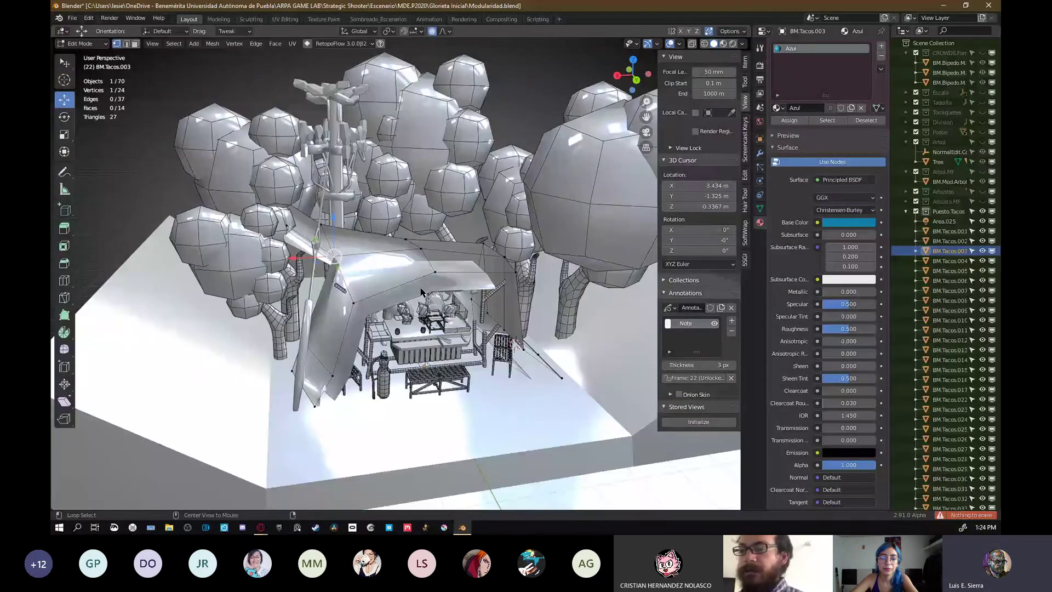
{"action": "key", "text": "ctrl+shift+b"}
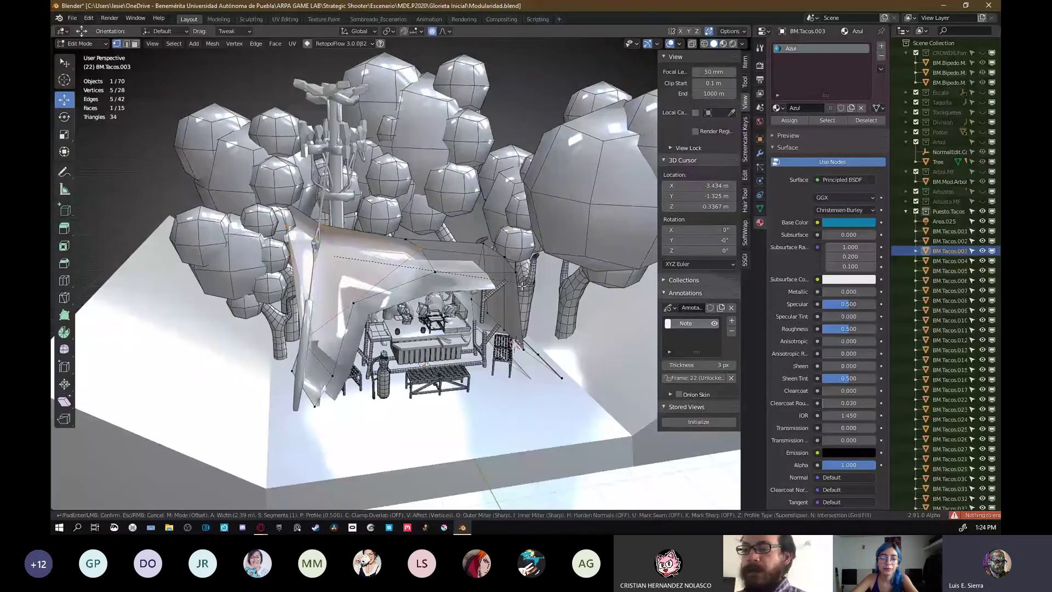
{"action": "left_click", "coordinate": [522, 285]}
- Add a vertex on the tarp's beveled corner edge and connect it to the adjacent inner bevel vertex
{"action": "scroll", "coordinate": [470, 266], "scroll_direction": "up", "scroll_amount": 3}
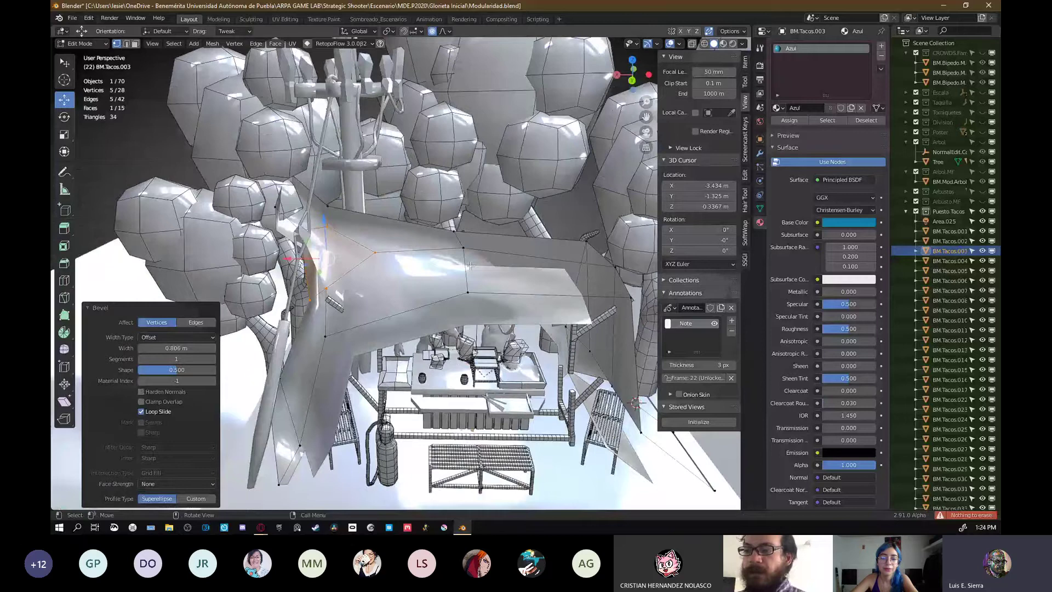
{"action": "left_click", "coordinate": [454, 231]}
{"action": "left_click", "coordinate": [375, 253], "text": "shift"}
{"action": "middle_click_drag", "start_coordinate": [376, 254], "coordinate": [394, 276]}
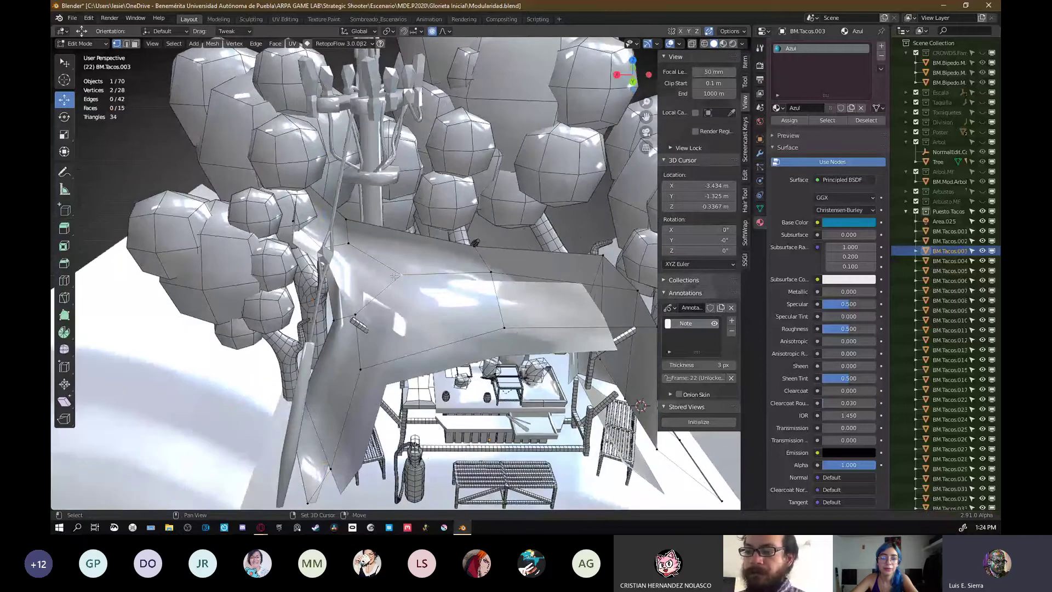
{"action": "right_click", "coordinate": [328, 283], "text": "ctrl"}
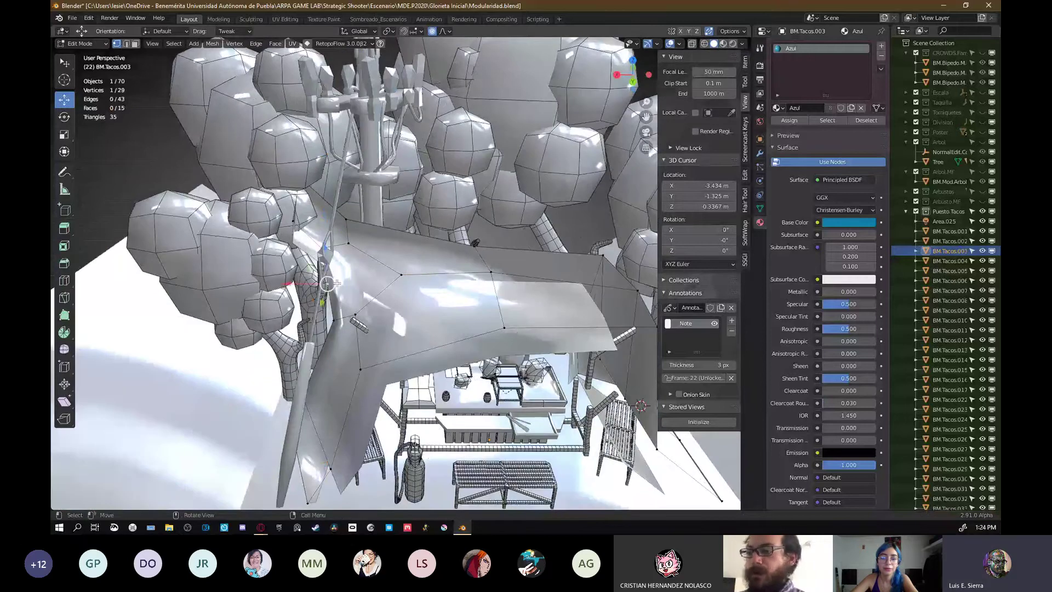
{"action": "left_click", "coordinate": [401, 274], "text": "shift"}
{"action": "key", "text": "j"}
{"action": "middle_click_drag", "start_coordinate": [401, 274], "coordinate": [397, 277]}
- Slide the tarp's corner vertex along its edge by a factor of 0.623 and return to Object Mode
{"action": "left_click", "coordinate": [394, 277]}
{"action": "key", "text": "g"}
{"action": "key", "text": "g"}
{"action": "left_click", "coordinate": [356, 281]}
{"action": "scroll", "coordinate": [397, 277], "scroll_direction": "down", "scroll_amount": 2}
{"action": "middle_click_drag", "start_coordinate": [482, 299], "coordinate": [495, 269]}
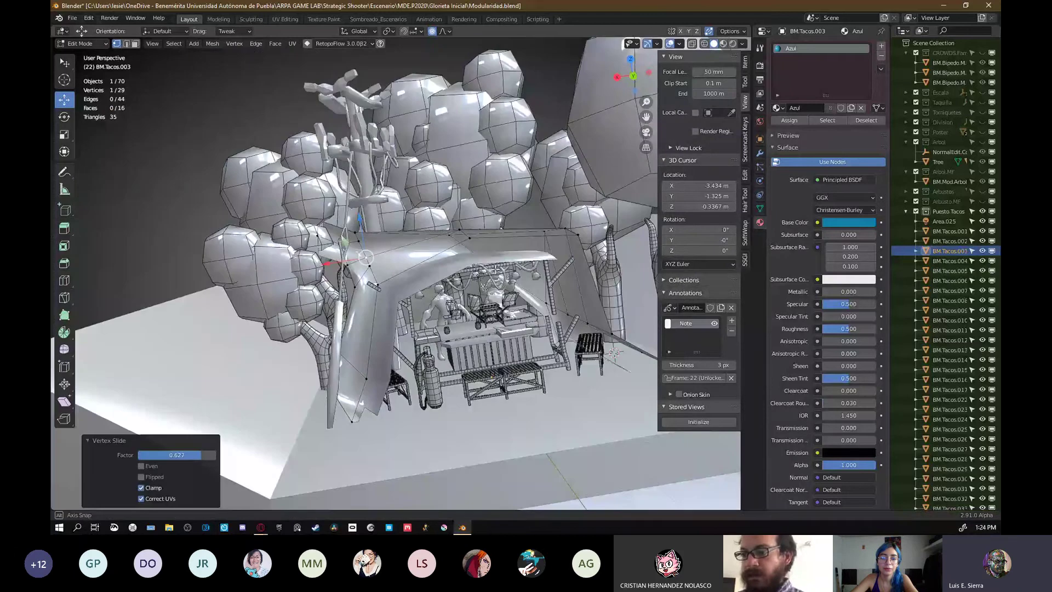
{"action": "scroll", "coordinate": [380, 272], "scroll_direction": "up", "scroll_amount": 5}
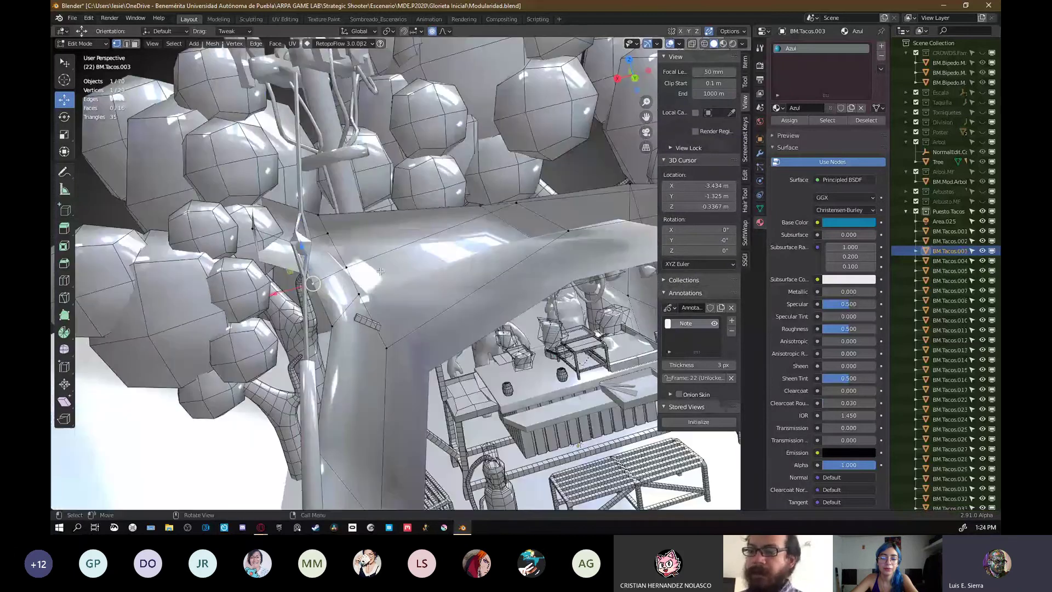
{"action": "middle_click_drag", "start_coordinate": [381, 272], "coordinate": [553, 289]}
{"action": "key", "text": "Tab"}
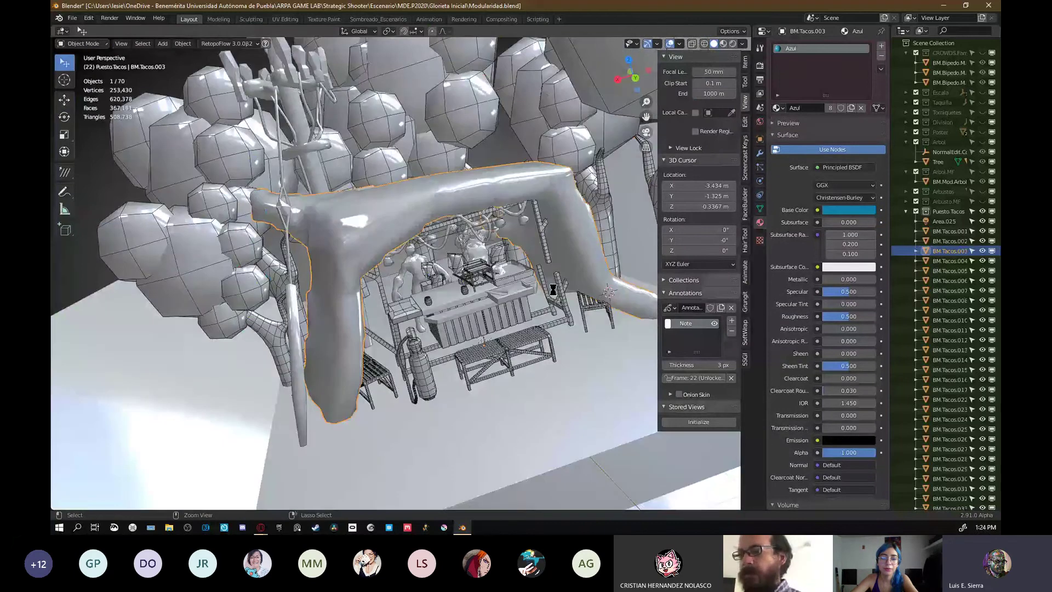
- Show the scene in rendered shading, deselect everything and save Modularidad.blend
{"action": "key", "text": "z"}
{"action": "mouse_move", "coordinate": [552, 343]}
{"action": "middle_mouse_down"}
{"action": "mouse_move", "coordinate": [524, 334]}
{"action": "mouse_move", "coordinate": [517, 376]}
{"action": "mouse_move", "coordinate": [520, 265]}
{"action": "mouse_move", "coordinate": [549, 315]}
{"action": "mouse_move", "coordinate": [541, 330]}
{"action": "middle_mouse_up"}
{"action": "key", "text": "alt+a"}
{"action": "key", "text": "shift+a"}
{"action": "key", "text": "ctrl+s"}
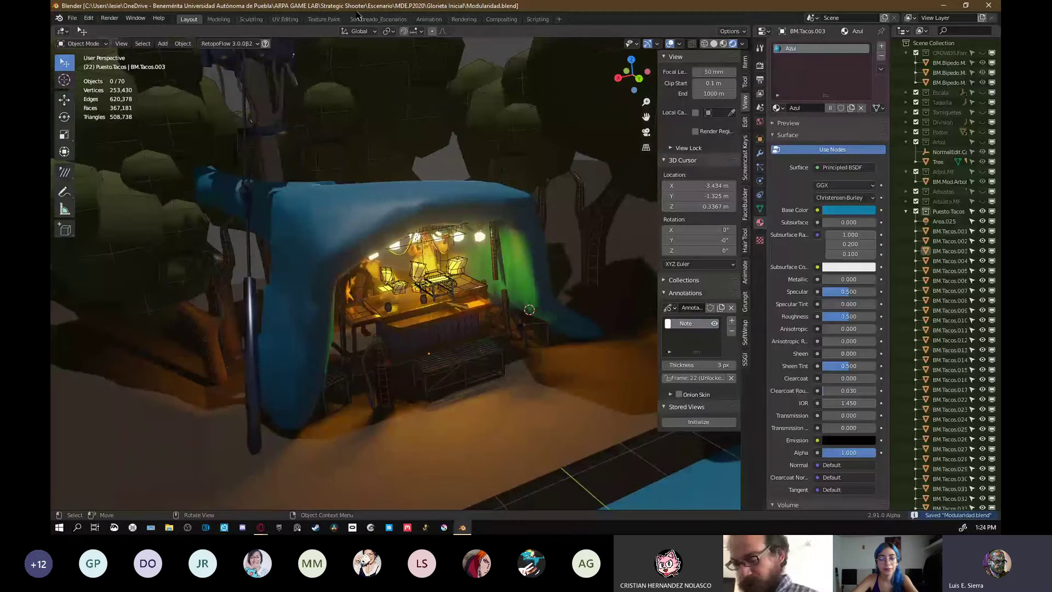
- Switch to the Sombreado_Escenarios workspace and rename it Shading
{"action": "left_click", "coordinate": [377, 20]}
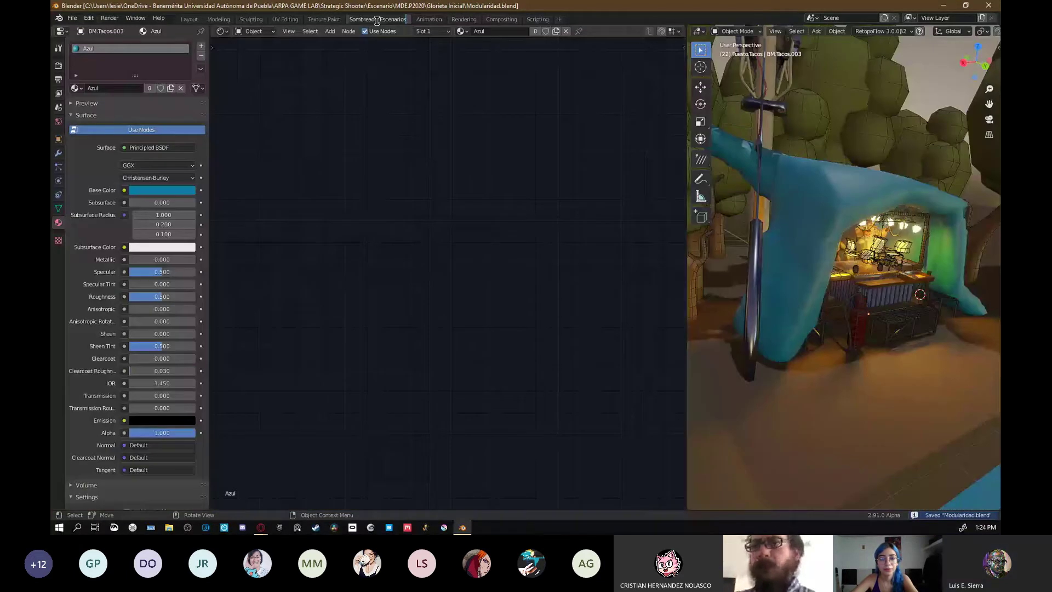
{"action": "type", "text": "Shading"}
{"action": "key", "text": "Return"}
- Set the shader editor to World and frame the Background and World Output nodes
{"action": "left_click", "coordinate": [256, 31]}
{"action": "left_click", "coordinate": [253, 54]}
{"action": "scroll", "coordinate": [477, 274], "scroll_direction": "down", "scroll_amount": 1}
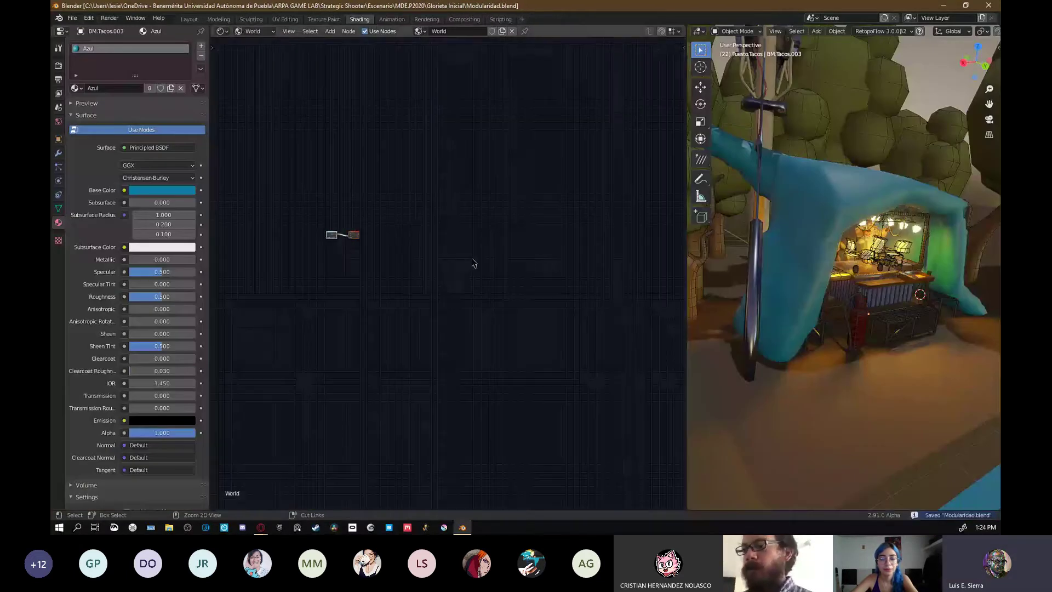
{"action": "key", "text": "Home"}
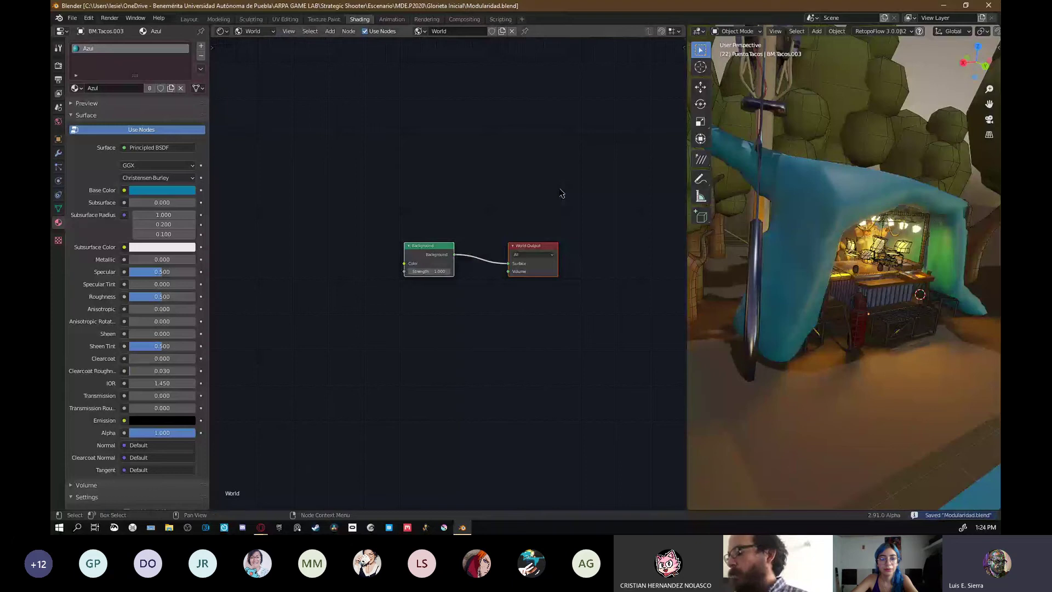
{"action": "middle_click_drag", "start_coordinate": [911, 241], "coordinate": [901, 248]}
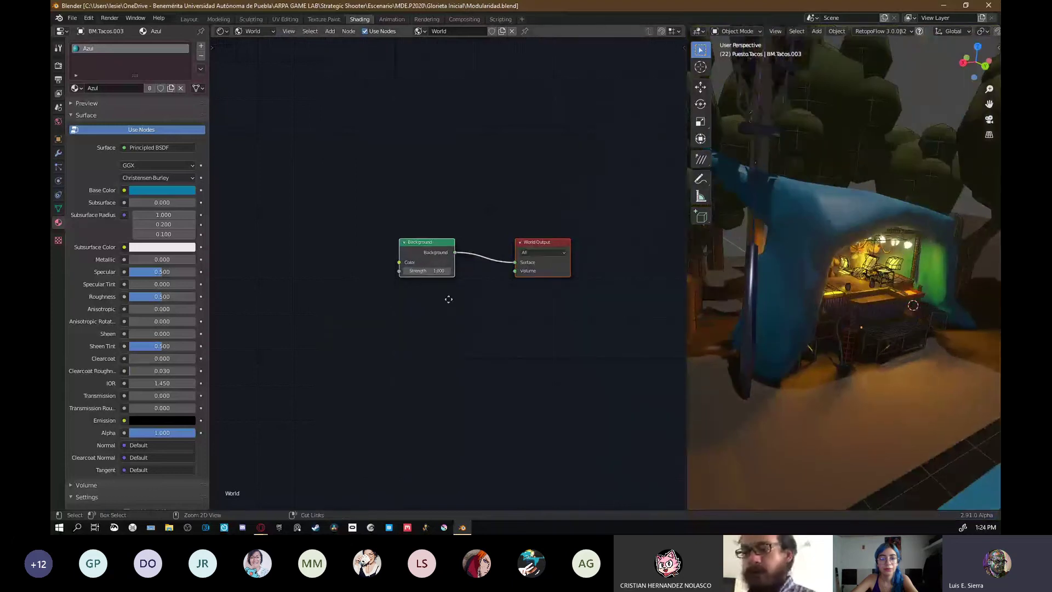
- Add a Sky Texture node, save the file, and connect its Color output to the Background node's Color input
{"action": "scroll", "coordinate": [446, 298], "scroll_direction": "up", "scroll_amount": 2}
{"action": "key", "text": "shift+a"}
{"action": "mouse_move", "coordinate": [318, 318]}
{"action": "left_click", "coordinate": [394, 451]}
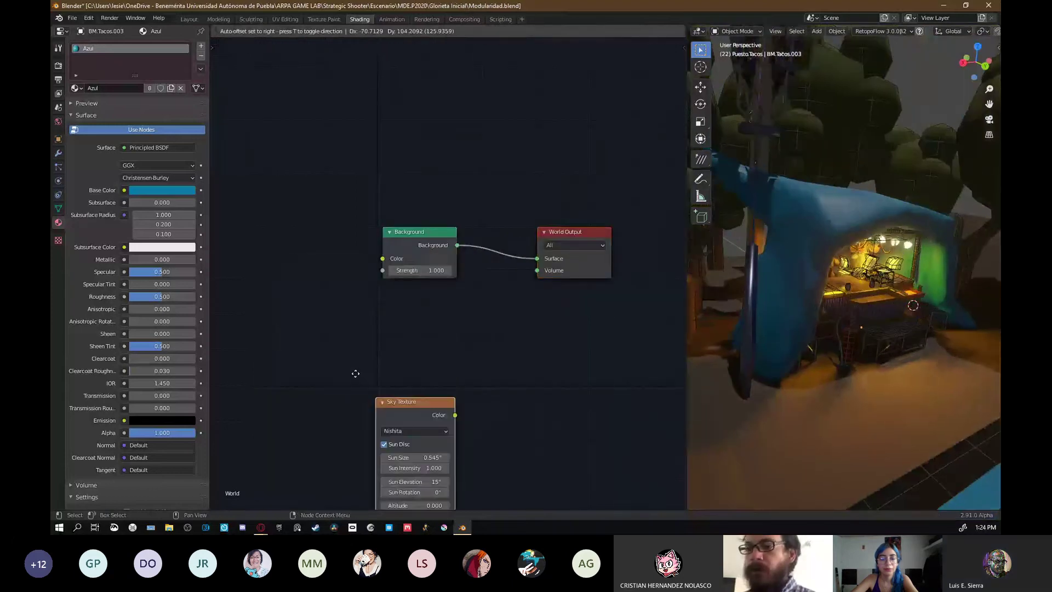
{"action": "left_click", "coordinate": [317, 249]}
{"action": "key", "text": "ctrl+s"}
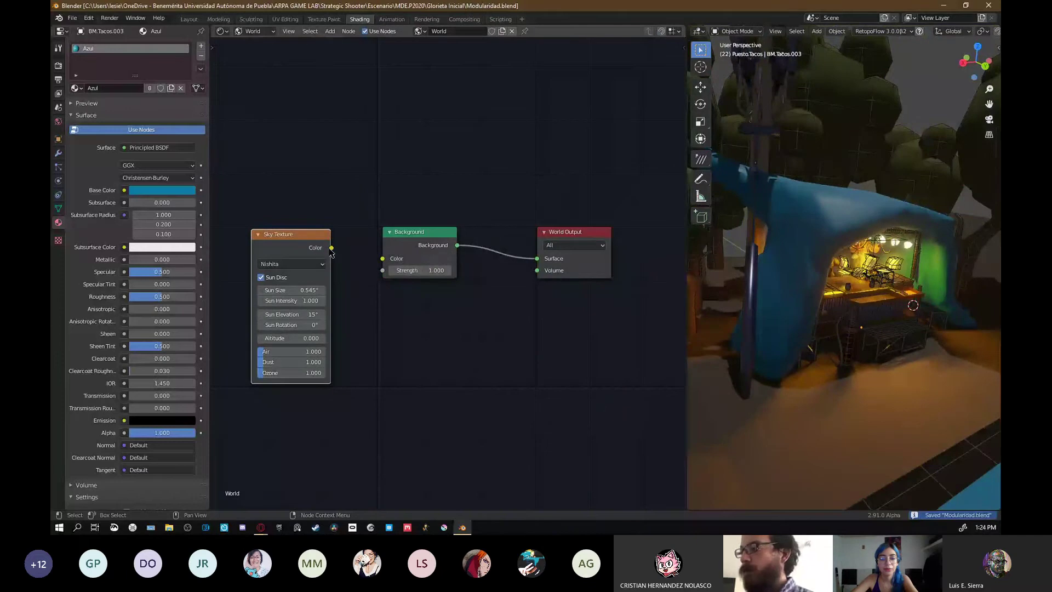
{"action": "left_click_drag", "start_coordinate": [331, 248], "coordinate": [382, 258]}
- Set the Sky Texture's type to Hosek / Wilkie and inspect the lighting on the taco stand
{"action": "left_click", "coordinate": [290, 264]}
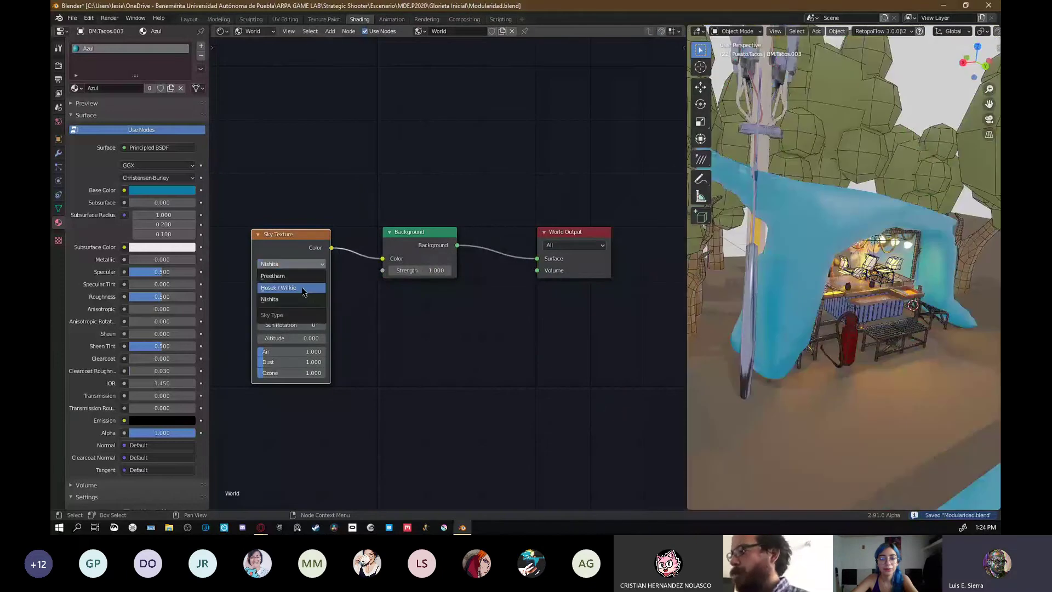
{"action": "left_click", "coordinate": [302, 291]}
{"action": "middle_click_drag", "start_coordinate": [866, 297], "coordinate": [843, 292]}
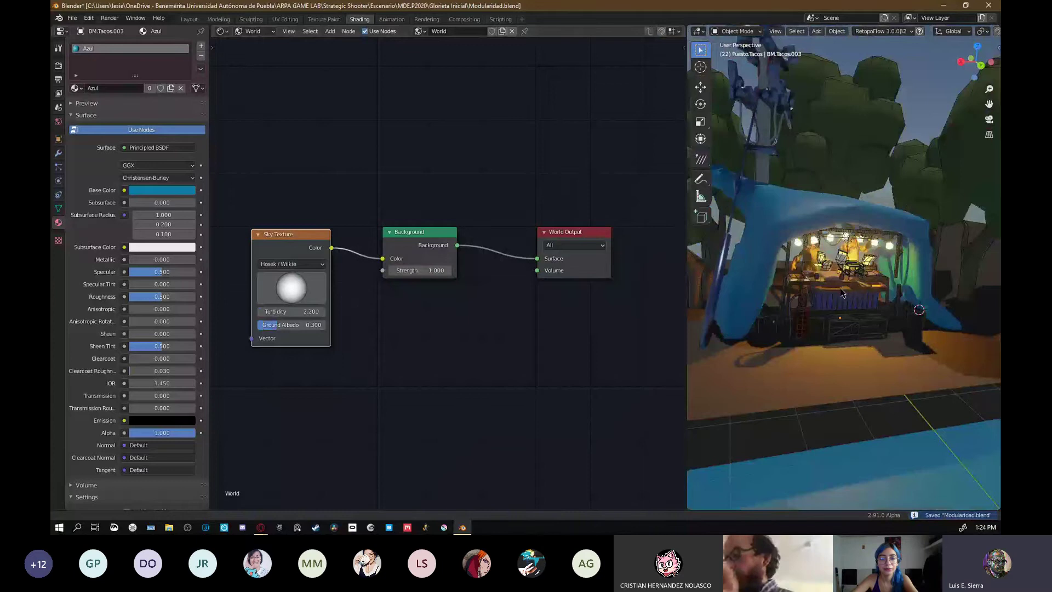
{"action": "middle_click_drag", "start_coordinate": [842, 293], "coordinate": [872, 310]}
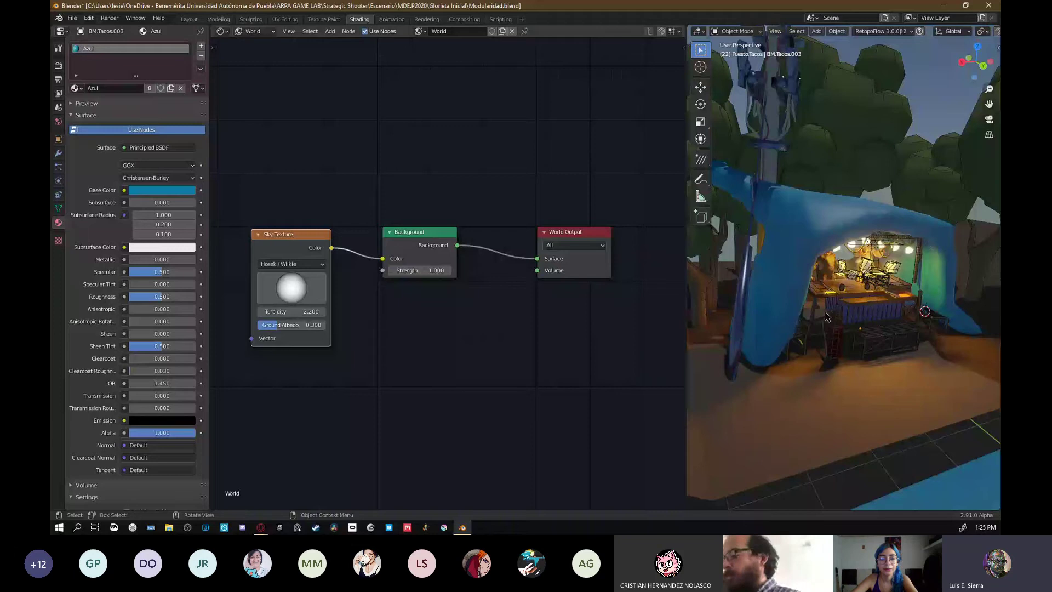
- Duplicate the standing figure behind the taco stand's counter and place the copy in front of the stand
{"action": "left_click", "coordinate": [877, 332]}
{"action": "middle_click_drag", "start_coordinate": [877, 332], "coordinate": [862, 327]}
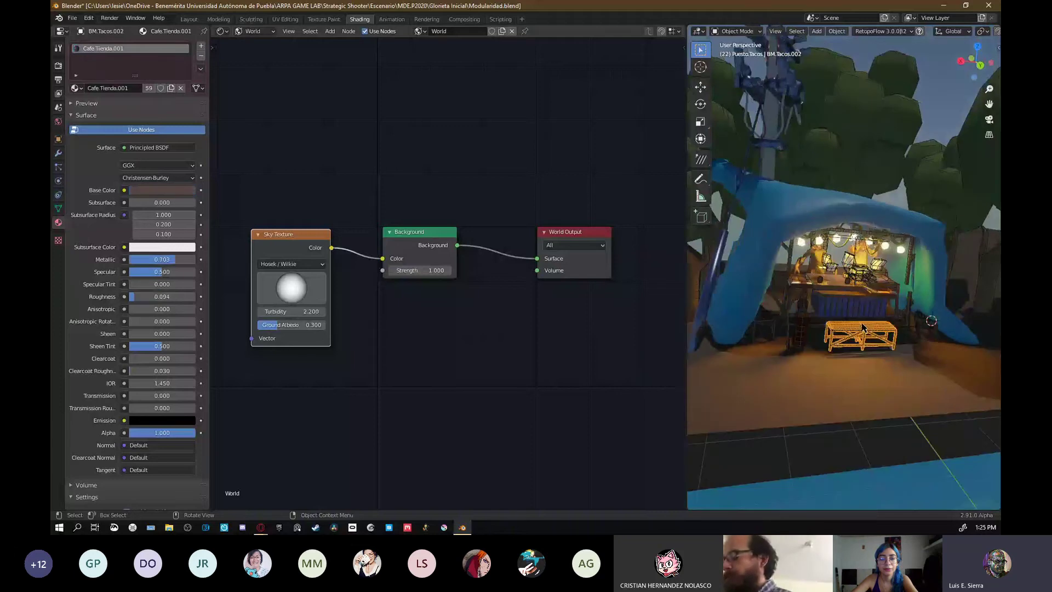
{"action": "scroll", "coordinate": [892, 295], "scroll_direction": "up", "scroll_amount": 3}
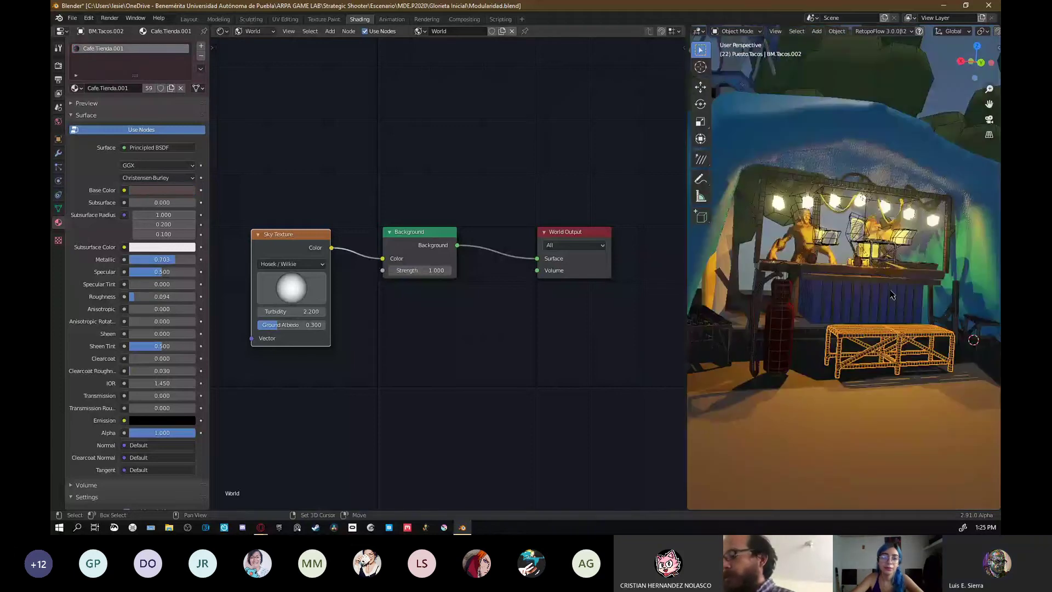
{"action": "middle_click_drag", "start_coordinate": [892, 295], "coordinate": [890, 310], "text": "shift"}
{"action": "left_click", "coordinate": [805, 264]}
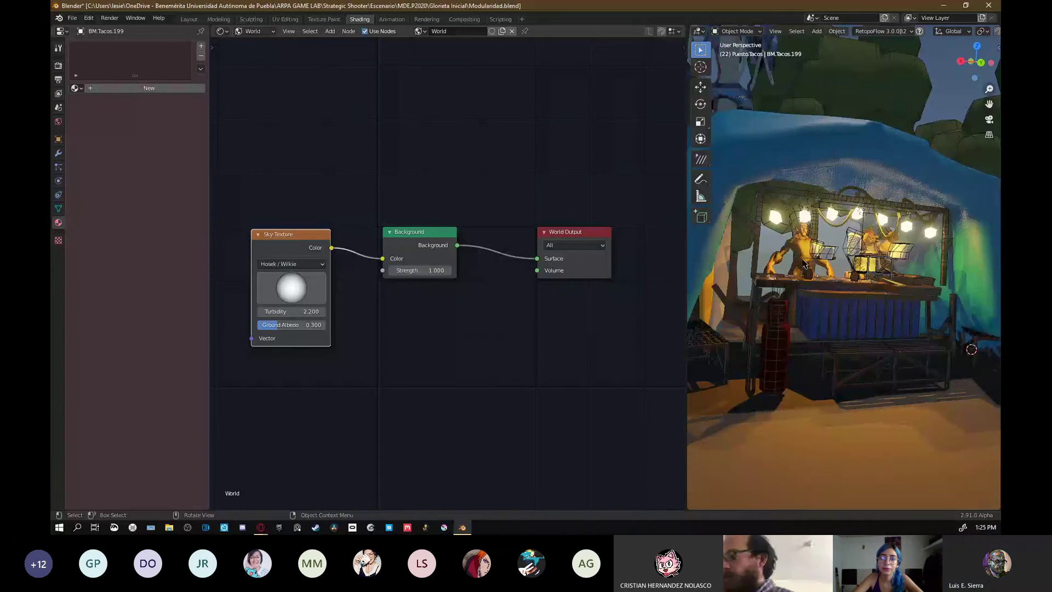
{"action": "left_click", "coordinate": [805, 265]}
{"action": "key", "text": "g"}
{"action": "left_click", "coordinate": [946, 376]}
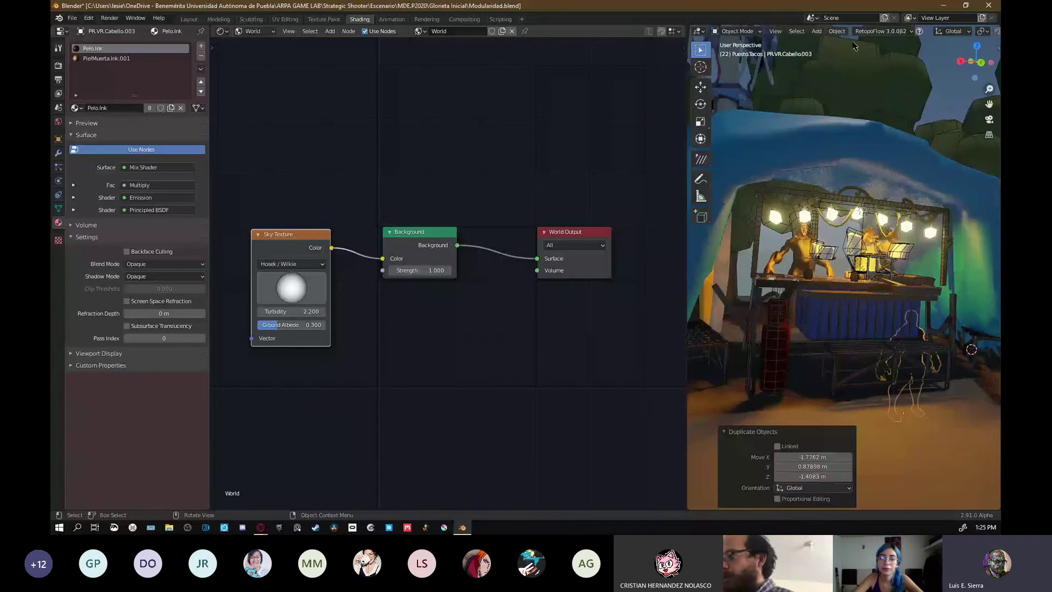
- Move the duplicated figure farther out from the stand and raise it about 1.71 m along Z
{"action": "key", "text": "shift+d"}
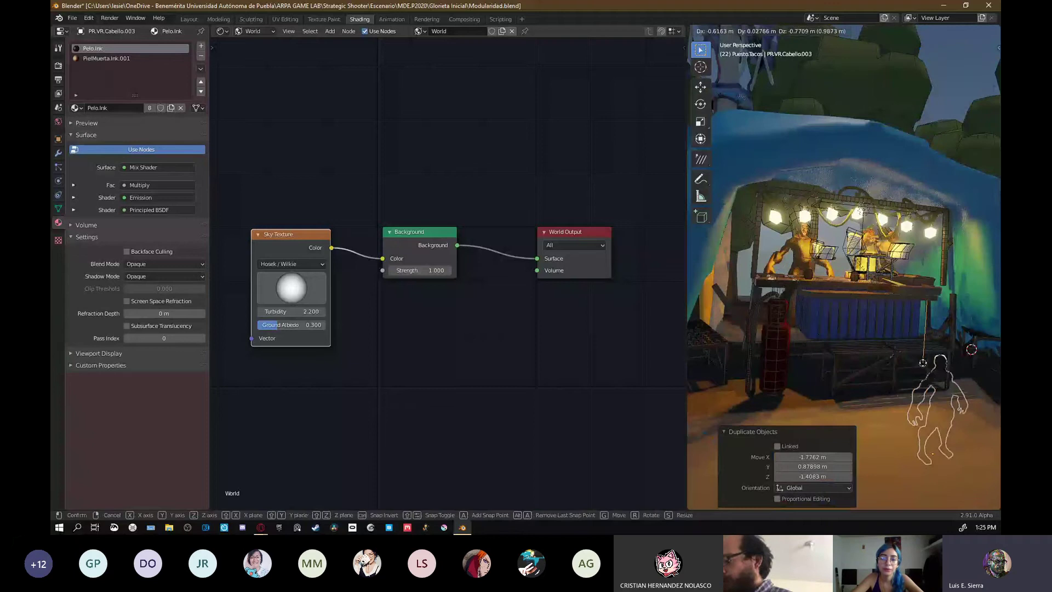
{"action": "left_click", "coordinate": [883, 437]}
{"action": "middle_click_drag", "start_coordinate": [883, 437], "coordinate": [873, 305]}
{"action": "scroll", "coordinate": [873, 306], "scroll_direction": "down", "scroll_amount": 1}
{"action": "key", "text": "g"}
{"action": "key", "text": "z"}
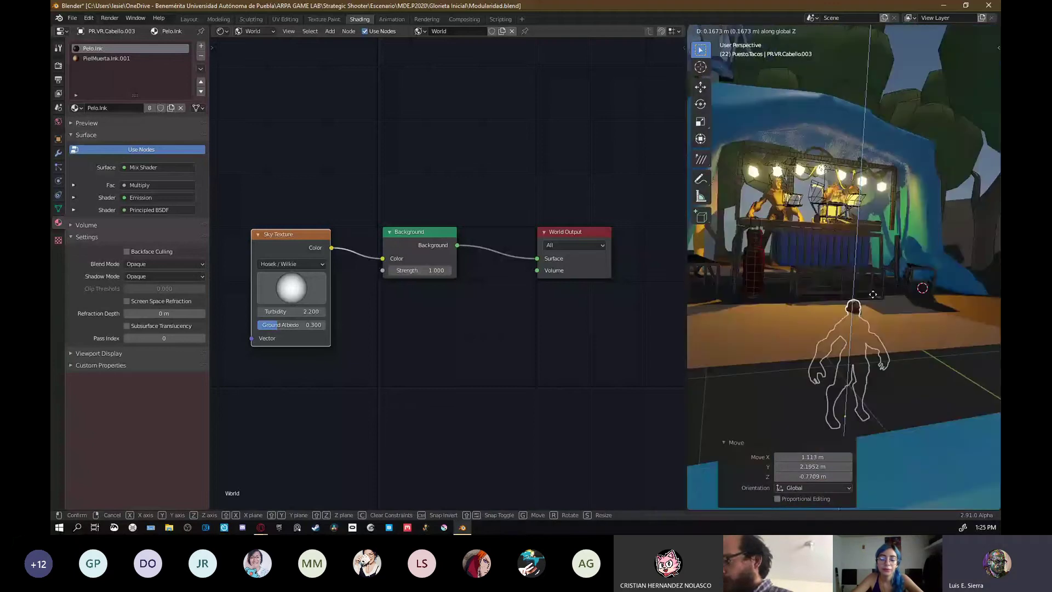
{"action": "left_click", "coordinate": [874, 194]}
- Maximize the 3D viewport and rotate the duplicated figure about Z to face the counter, finishing with a 96.9° turn
{"action": "middle_click_drag", "start_coordinate": [877, 230], "coordinate": [899, 323]}
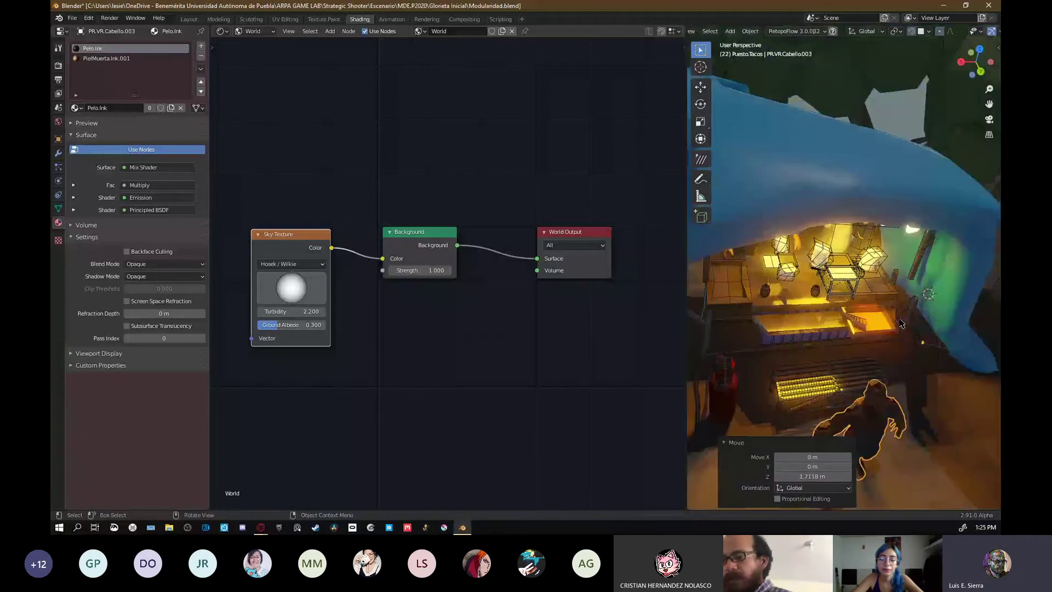
{"action": "key", "text": "r"}
{"action": "key", "text": "z"}
{"action": "left_click", "coordinate": [828, 324]}
{"action": "key", "text": "ctrl+space"}
{"action": "scroll", "coordinate": [639, 329], "scroll_direction": "down", "scroll_amount": 4}
{"action": "middle_click_drag", "start_coordinate": [639, 360], "coordinate": [622, 282], "text": "shift"}
{"action": "scroll", "coordinate": [639, 290], "scroll_direction": "up", "scroll_amount": 3}
{"action": "key", "text": "r"}
{"action": "key", "text": "z"}
{"action": "left_click", "coordinate": [578, 306]}
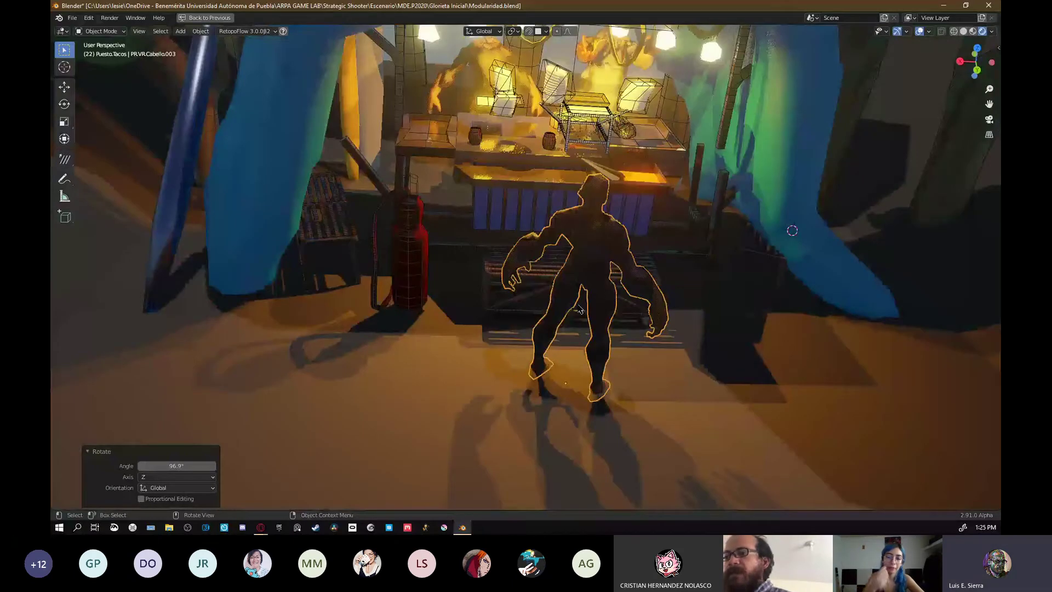
- Move the duplicated figure horizontally, with Z locked, to one side of the bench facing the counter
{"action": "middle_click_drag", "start_coordinate": [579, 308], "coordinate": [513, 251]}
{"action": "key", "text": "g"}
{"action": "key", "text": "shift+z"}
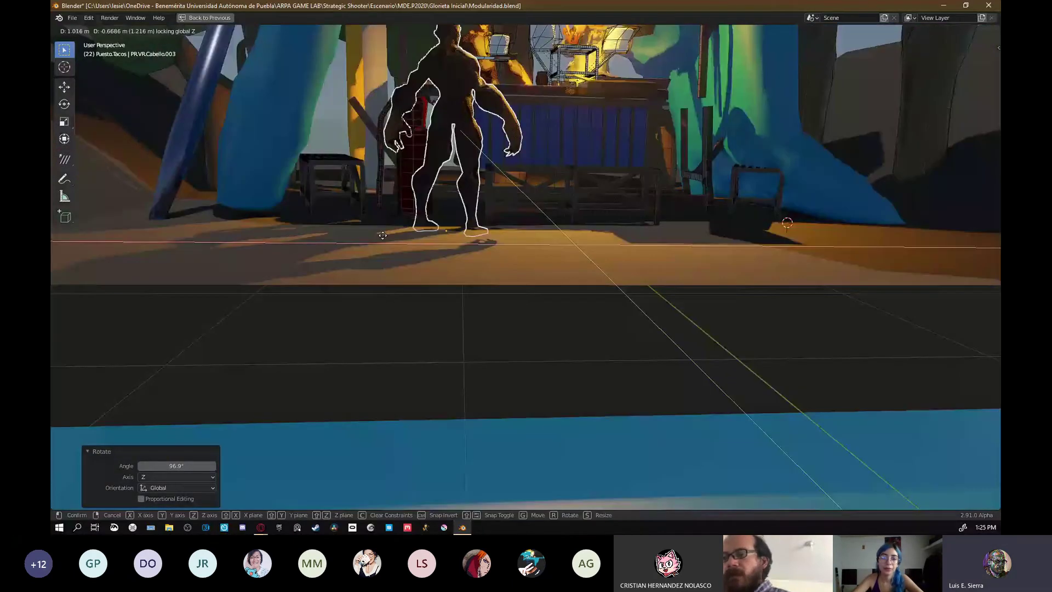
{"action": "left_click", "coordinate": [382, 235]}
- Finish placing the duplicated figure beside the bench and raise it about 0.07 m along Z
{"action": "scroll", "coordinate": [453, 352], "scroll_direction": "down", "scroll_amount": 3}
{"action": "middle_click_drag", "start_coordinate": [383, 235], "coordinate": [487, 346]}
{"action": "scroll", "coordinate": [453, 353], "scroll_direction": "up", "scroll_amount": 3}
{"action": "left_click", "coordinate": [487, 346]}
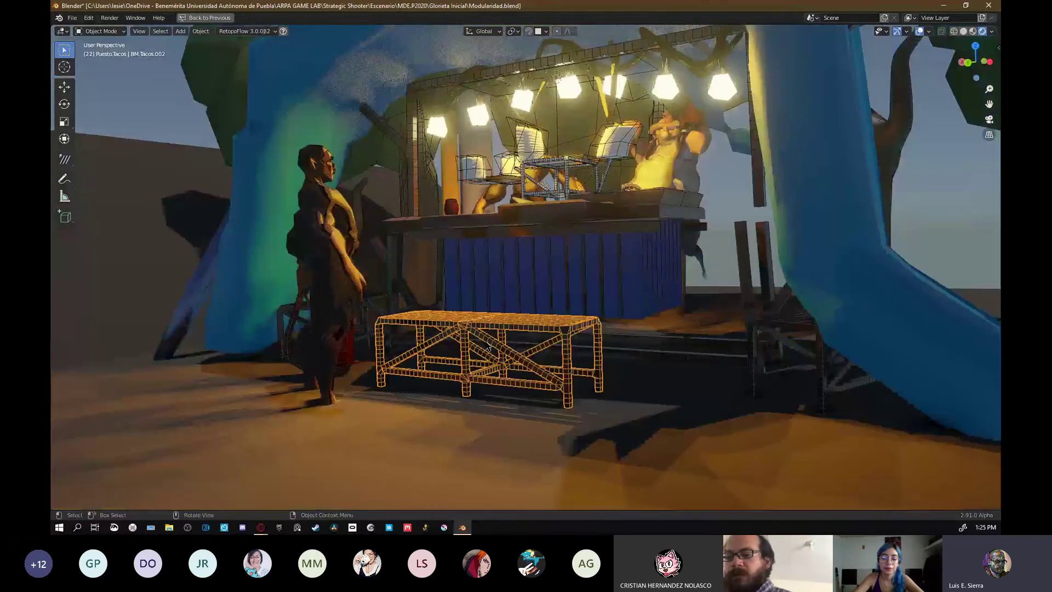
{"action": "left_click", "coordinate": [342, 359]}
{"action": "key", "text": "g"}
{"action": "key", "text": "z"}
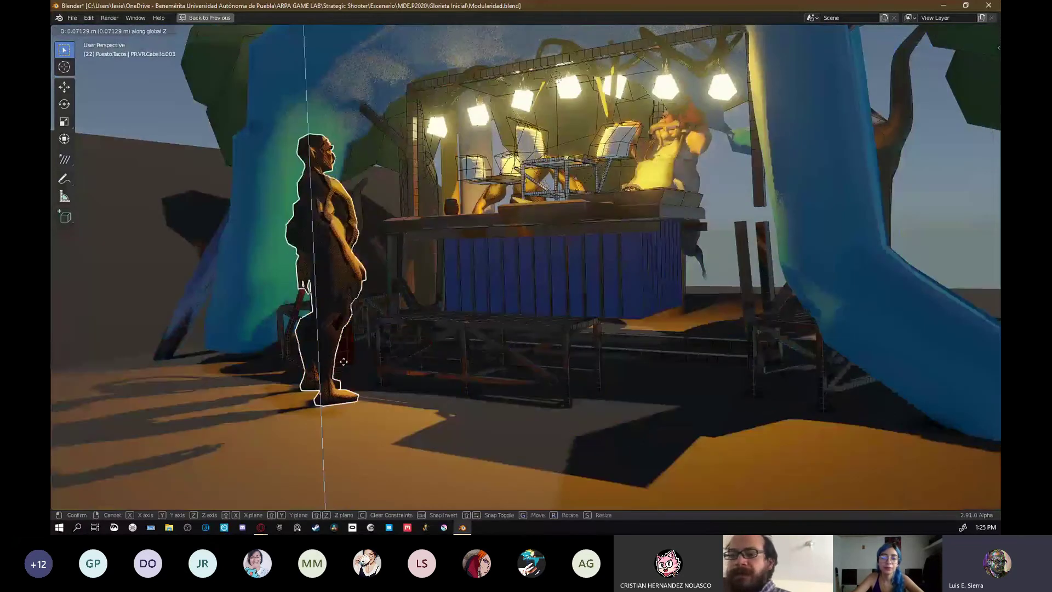
{"action": "left_click", "coordinate": [343, 362]}
{"action": "left_click", "coordinate": [540, 329]}
{"action": "middle_click_drag", "start_coordinate": [540, 329], "coordinate": [623, 311]}
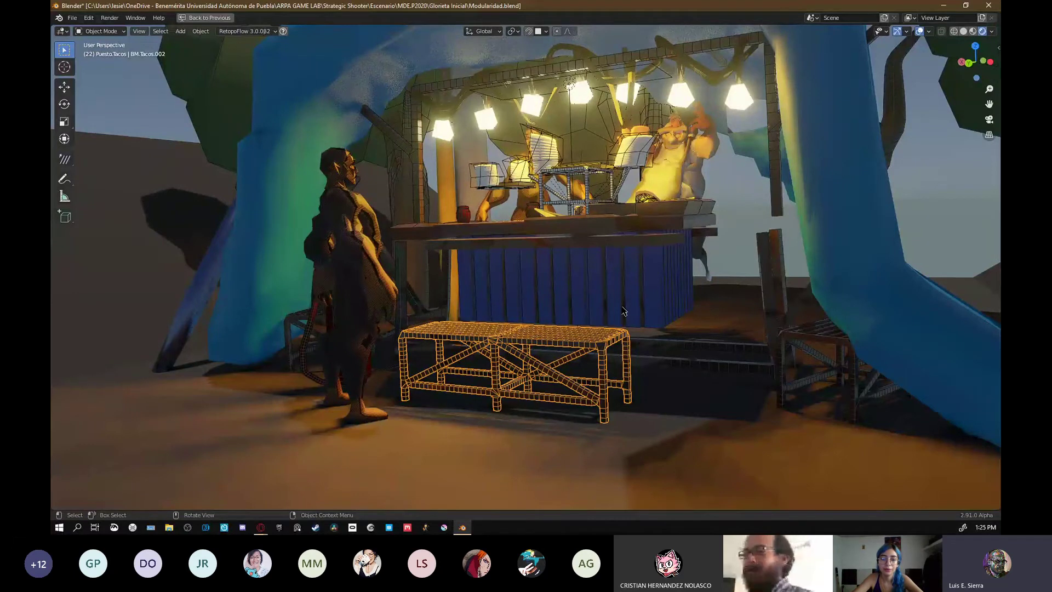
{"action": "key", "text": "Tab"}
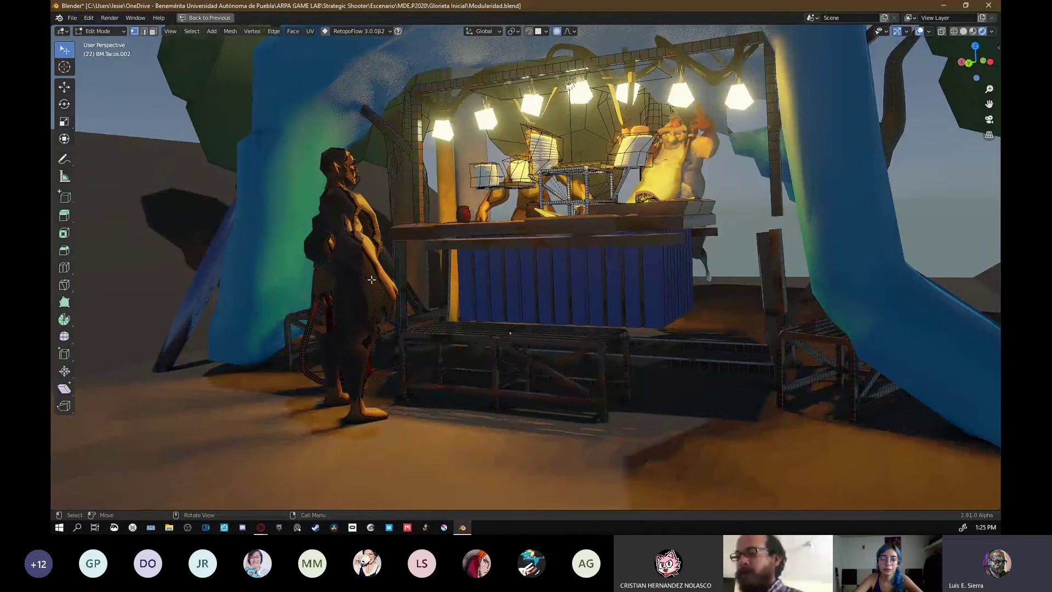
{"action": "middle_click_drag", "start_coordinate": [372, 280], "coordinate": [574, 329]}
{"action": "key", "text": "Tab"}
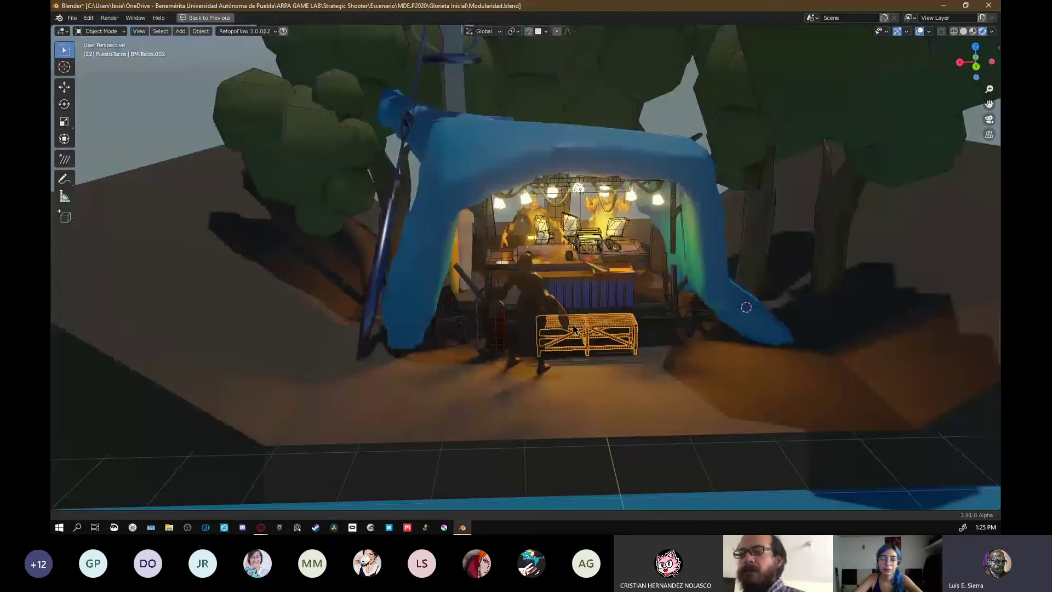
- Select the customer figure in front of the stand and show its transform properties
{"action": "scroll", "coordinate": [574, 329], "scroll_direction": "up", "scroll_amount": 5}
{"action": "left_click", "coordinate": [329, 210]}
{"action": "key", "text": "b"}
{"action": "left_click_drag", "start_coordinate": [327, 206], "coordinate": [372, 279]}
{"action": "left_click", "coordinate": [371, 278]}
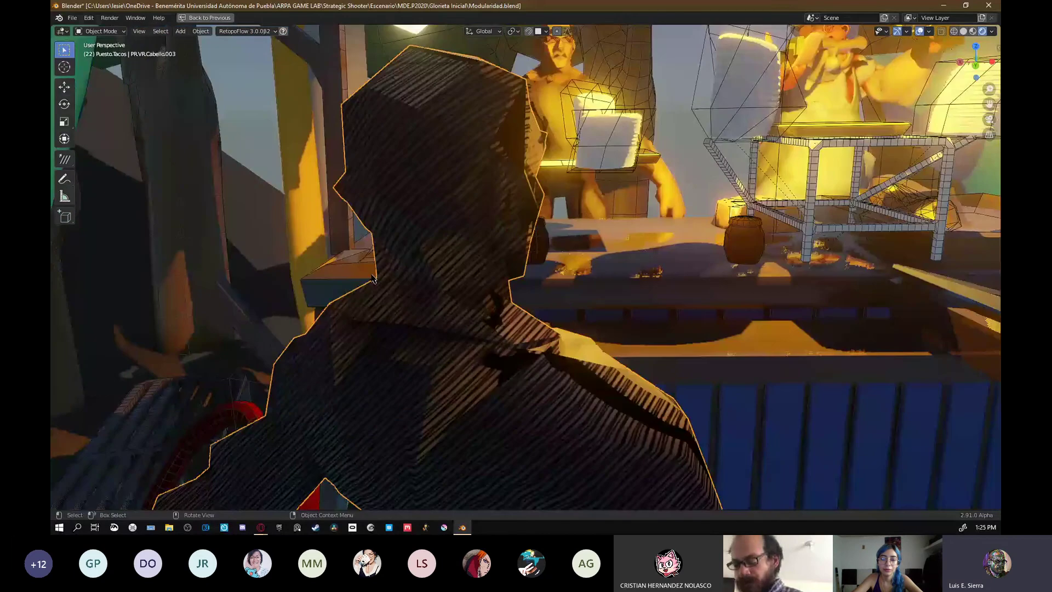
{"action": "scroll", "coordinate": [427, 236], "scroll_direction": "down", "scroll_amount": 5}
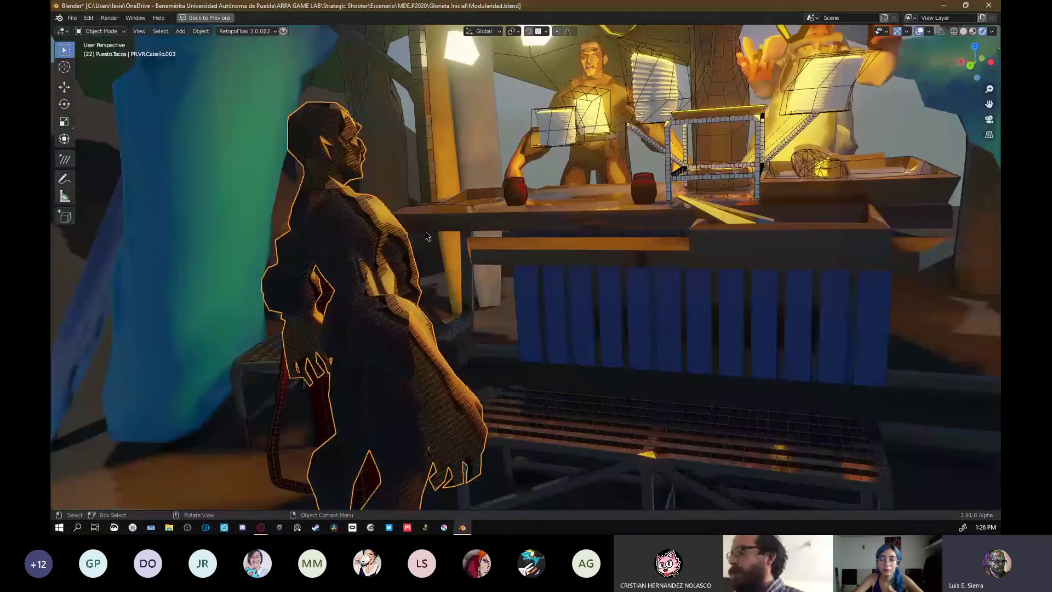
{"action": "middle_click_drag", "start_coordinate": [426, 236], "coordinate": [446, 219]}
{"action": "key", "text": "n"}
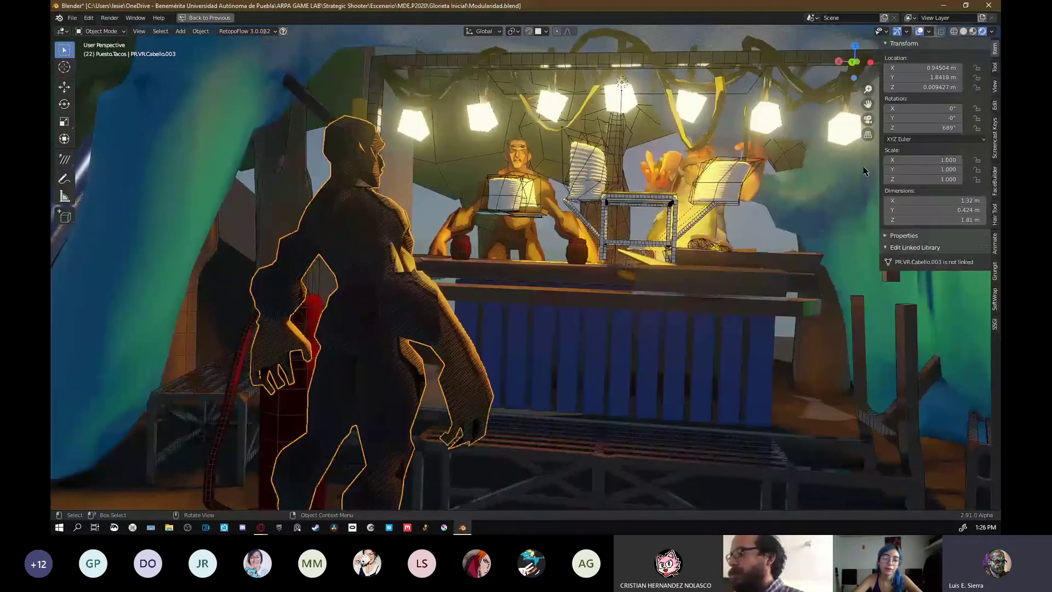
{"action": "key", "text": "shift"}
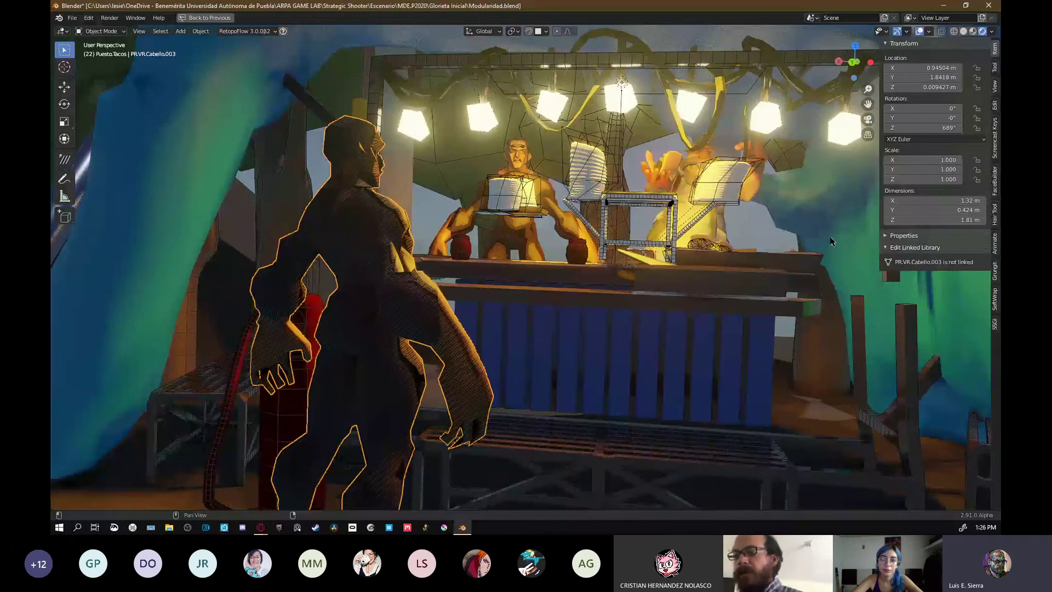
- Duplicate the customer figure about 1.07 m along negative X and 0.31 m along Y, and rotate the copy 45° about Z
{"action": "middle_click_drag", "start_coordinate": [831, 241], "coordinate": [630, 327]}
{"action": "key", "text": "shift+d"}
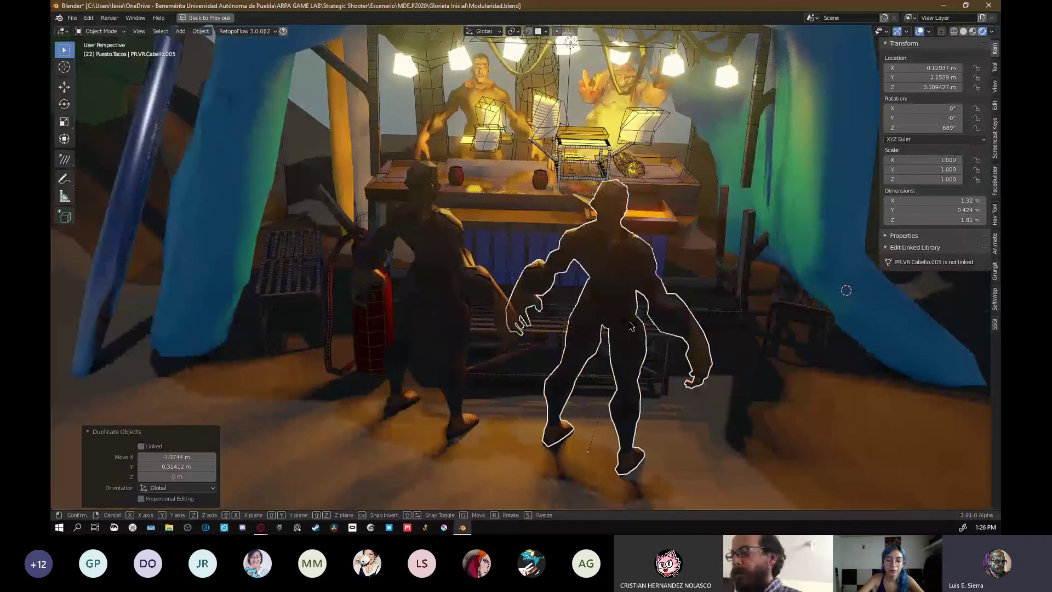
{"action": "key", "text": "z"}
{"action": "left_click", "coordinate": [554, 326]}
- Scale the copied figure down uniformly by 0.802 and again by 0.916 to make a shorter customer
{"action": "key", "text": "s"}
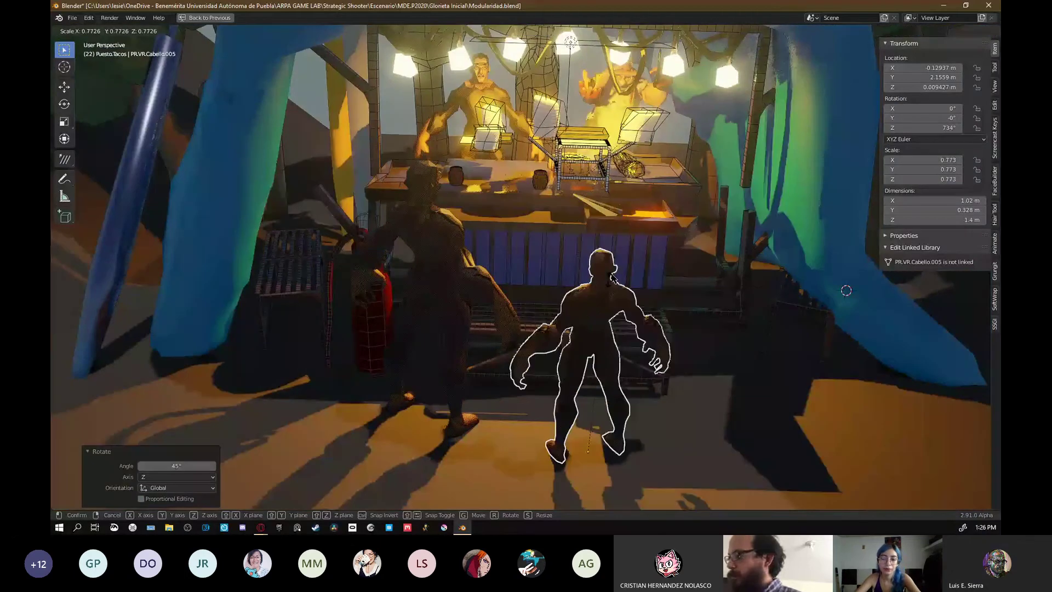
{"action": "left_click", "coordinate": [603, 328]}
{"action": "middle_click_drag", "start_coordinate": [602, 329], "coordinate": [626, 253]}
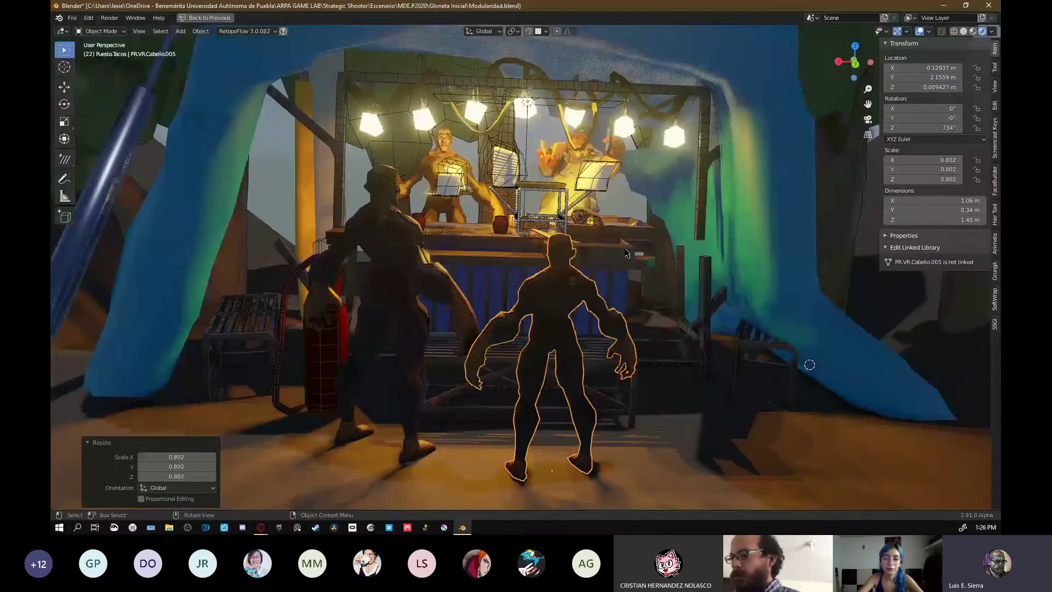
{"action": "key", "text": "s"}
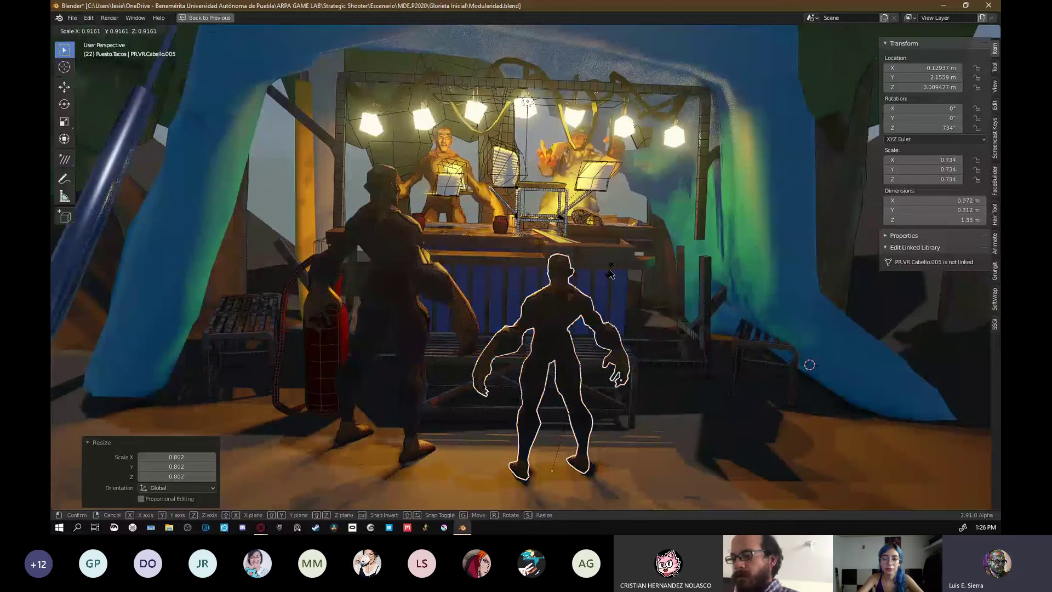
{"action": "left_click", "coordinate": [611, 274]}
- Move the smaller figure horizontally, with Z locked, close to the bench and rotate it -27.8° about Z
{"action": "middle_click_drag", "start_coordinate": [611, 274], "coordinate": [396, 301]}
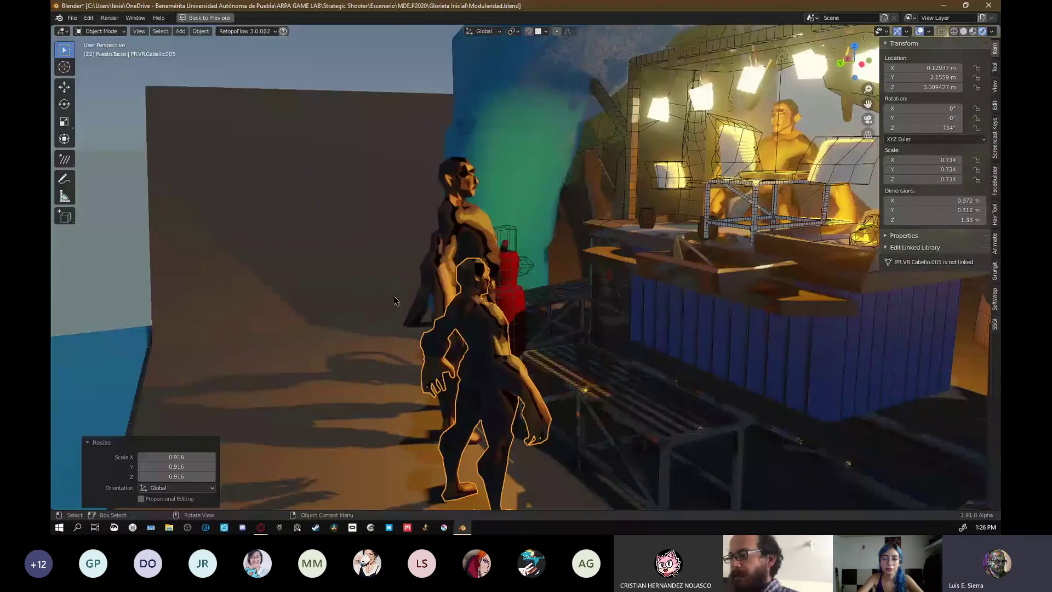
{"action": "key", "text": "g"}
{"action": "key", "text": "shift+z"}
{"action": "left_click", "coordinate": [596, 243]}
{"action": "middle_click_drag", "start_coordinate": [625, 244], "coordinate": [596, 242]}
{"action": "key", "text": "r"}
{"action": "left_click", "coordinate": [588, 299]}
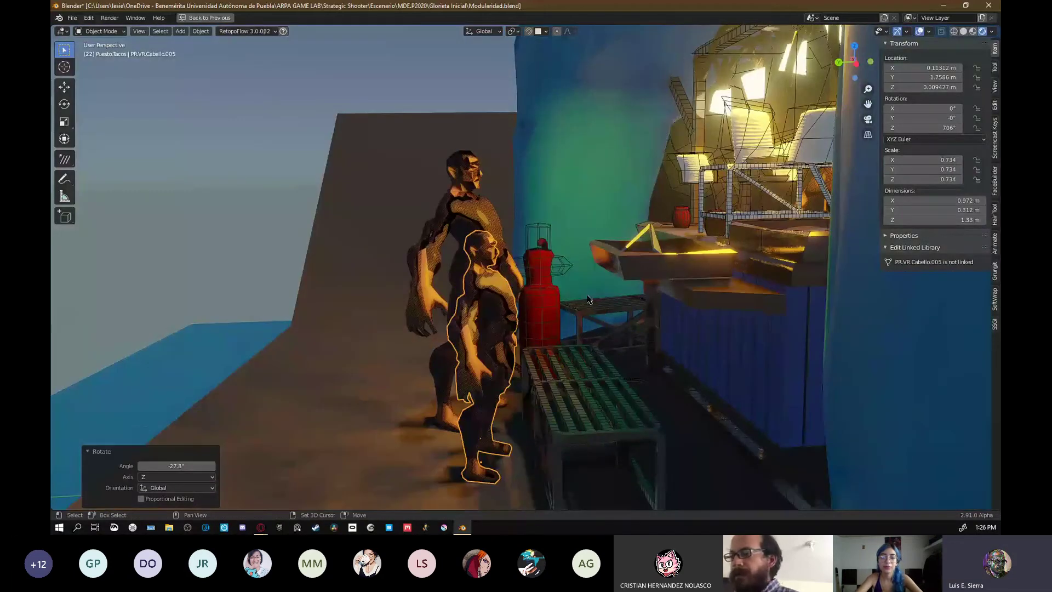
{"action": "middle_click_drag", "start_coordinate": [588, 299], "coordinate": [554, 304], "text": "shift"}
{"action": "key", "text": "r"}
{"action": "key", "text": "r"}
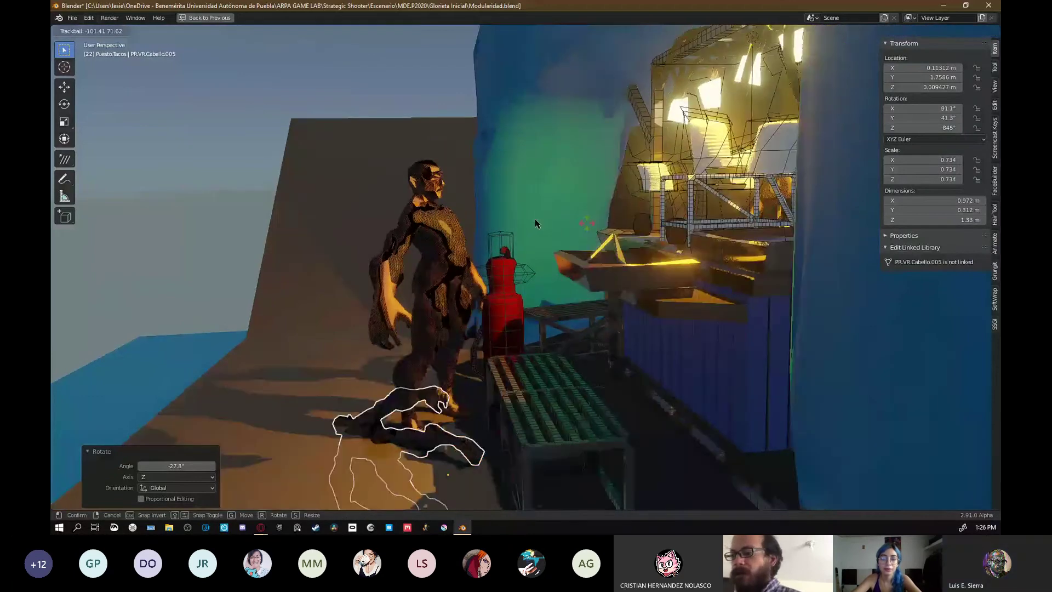
{"action": "key", "text": "Escape"}
{"action": "key", "text": "g"}
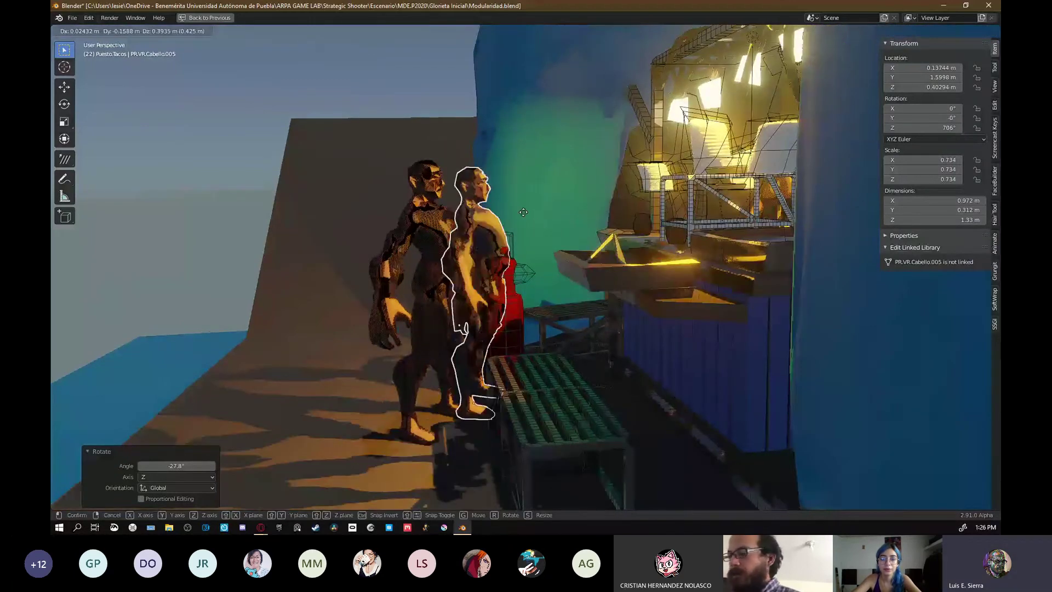
{"action": "right_click", "coordinate": [523, 212]}
- Scale the smaller figure down uniformly in two passes, the last by 0.947, to an overall scale of 0.664
{"action": "middle_click_drag", "start_coordinate": [523, 212], "coordinate": [550, 202]}
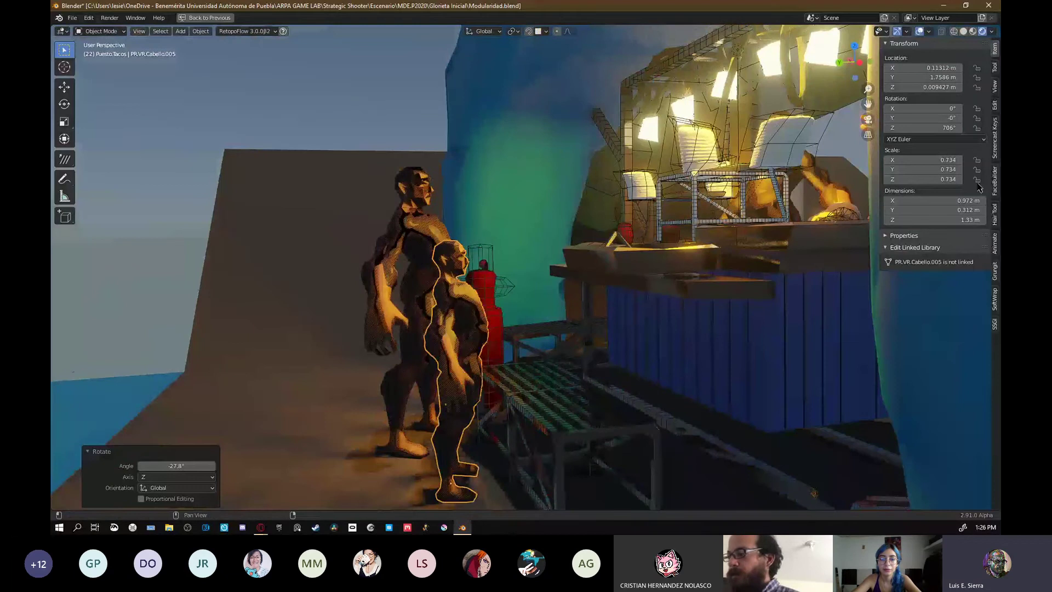
{"action": "middle_click_drag", "start_coordinate": [548, 293], "coordinate": [570, 294]}
{"action": "scroll", "coordinate": [570, 293], "scroll_direction": "up", "scroll_amount": 1}
{"action": "key", "text": "s"}
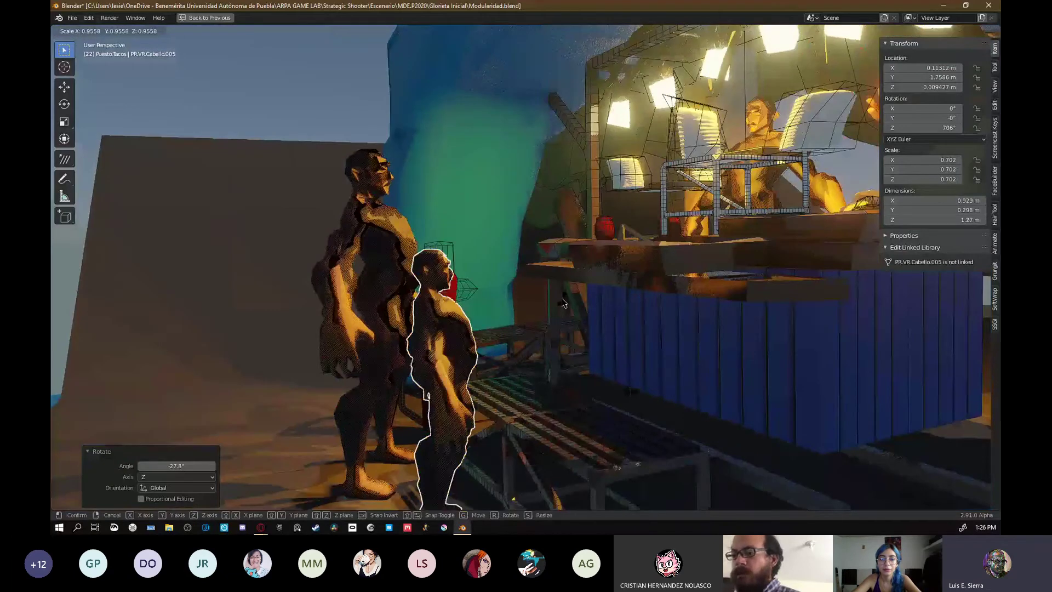
{"action": "left_click", "coordinate": [564, 303]}
{"action": "key", "text": "s"}
{"action": "left_click", "coordinate": [496, 336]}
{"action": "middle_click_drag", "start_coordinate": [496, 336], "coordinate": [450, 247]}
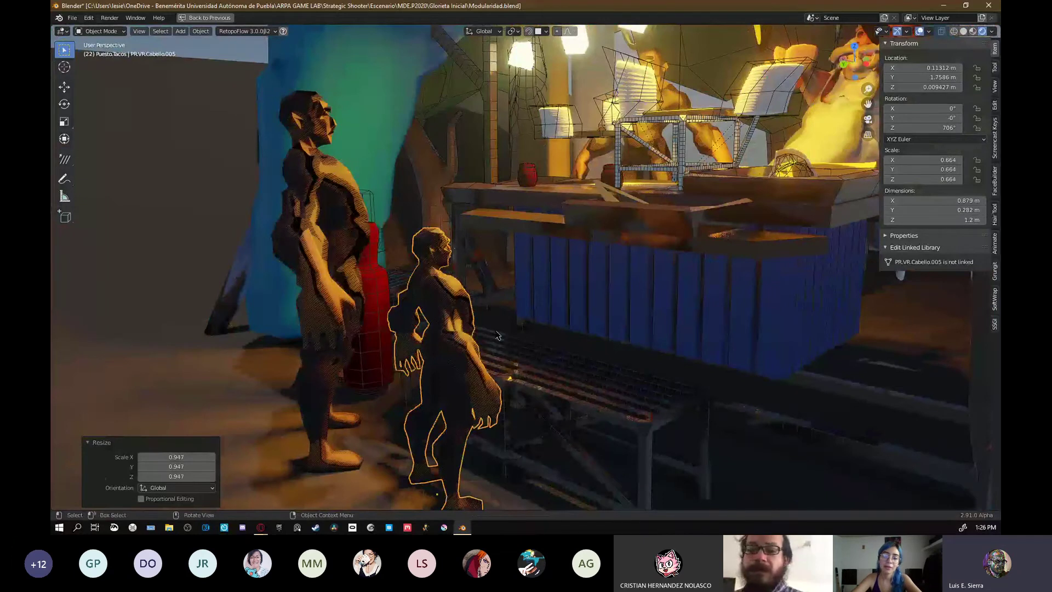
{"action": "middle_click_drag", "start_coordinate": [497, 335], "coordinate": [471, 318]}
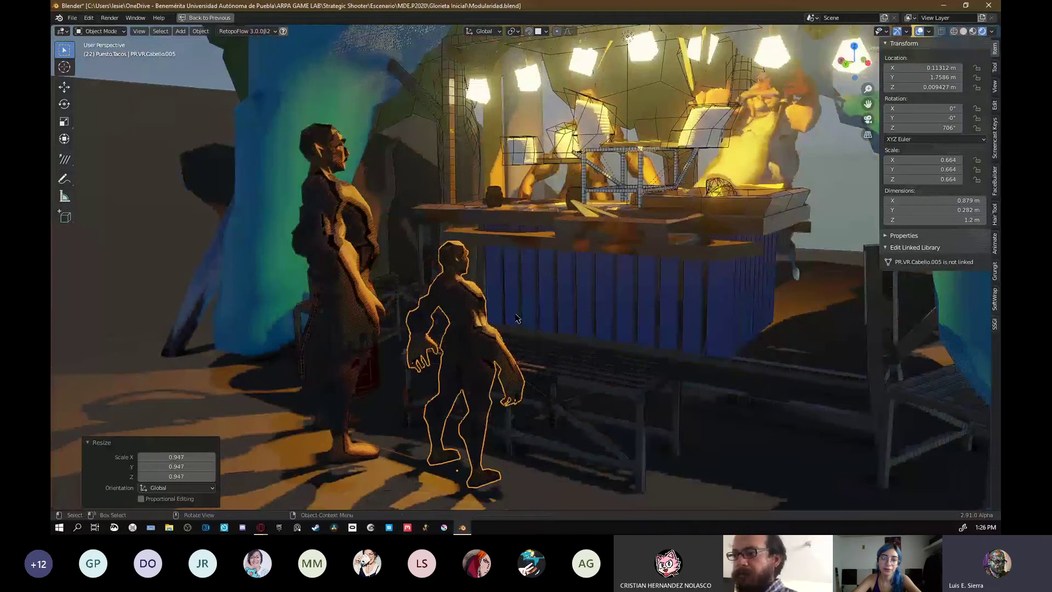
- Add a 2 m cube and move it horizontally, with Z locked, in front of the stand near the customers
{"action": "key", "text": "shift+a"}
{"action": "mouse_move", "coordinate": [471, 317]}
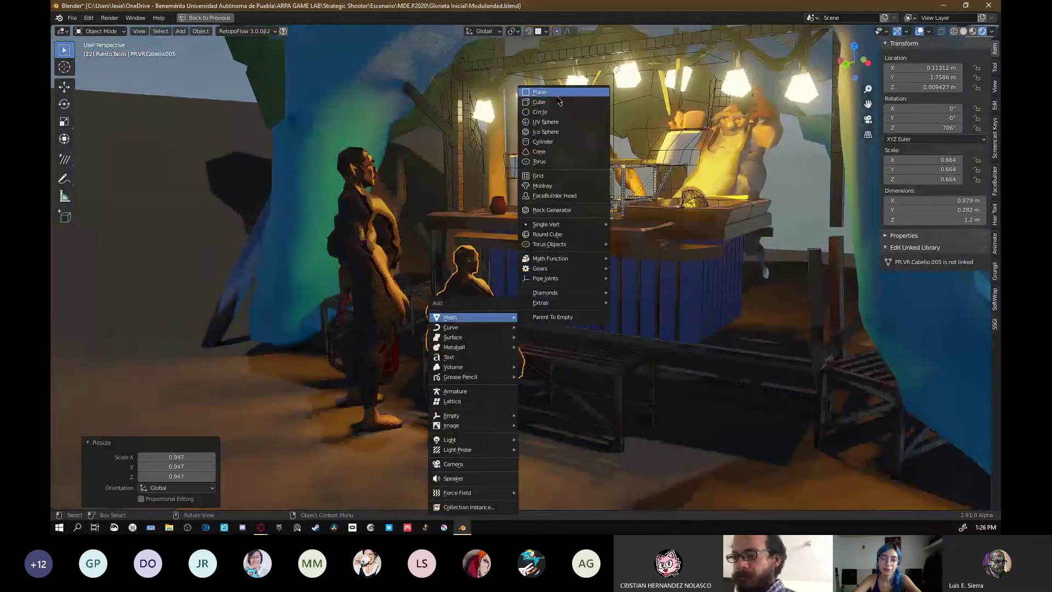
{"action": "left_click", "coordinate": [559, 102]}
{"action": "scroll", "coordinate": [559, 101], "scroll_direction": "down", "scroll_amount": 7}
{"action": "key", "text": "g"}
{"action": "key", "text": "shift+z"}
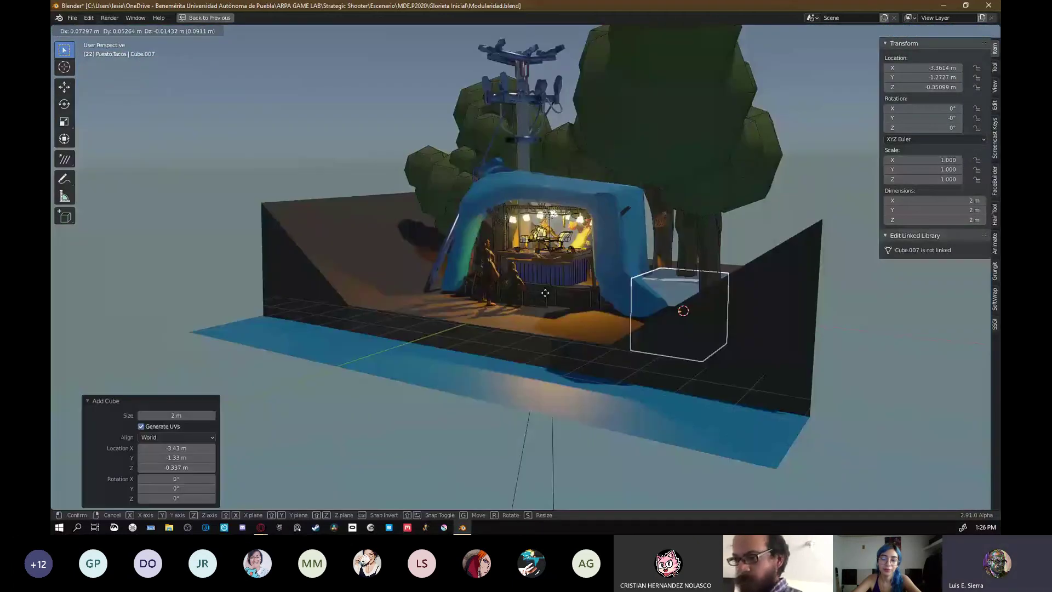
{"action": "left_click", "coordinate": [506, 323]}
- Raise the cube 1 m along Z and then about 0.35 m more so it sits above the ground
{"action": "type", "text": "gz"}
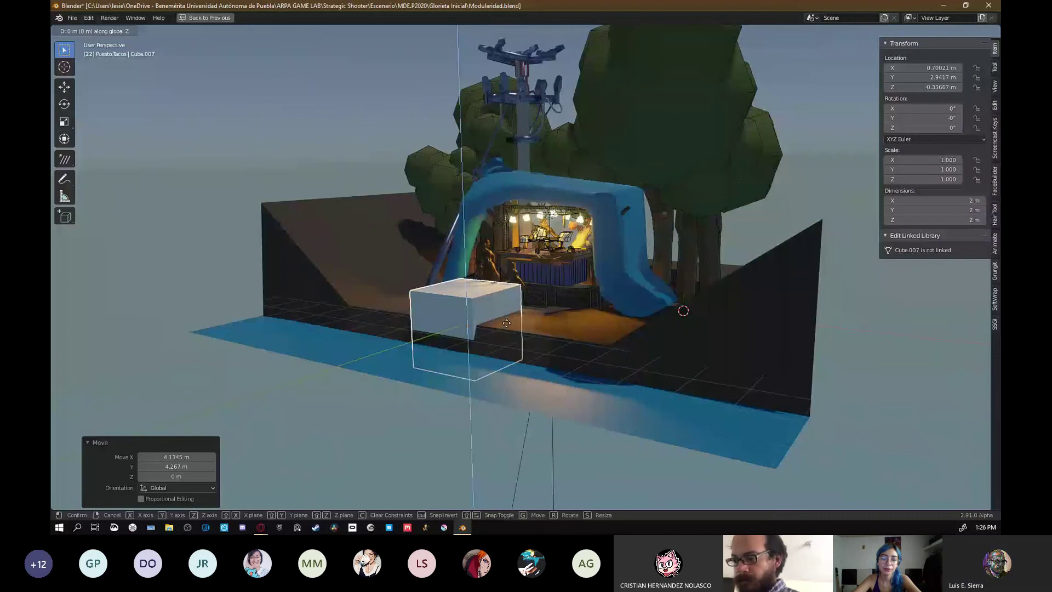
{"action": "type", "text": "1"}
{"action": "key", "text": "Return"}
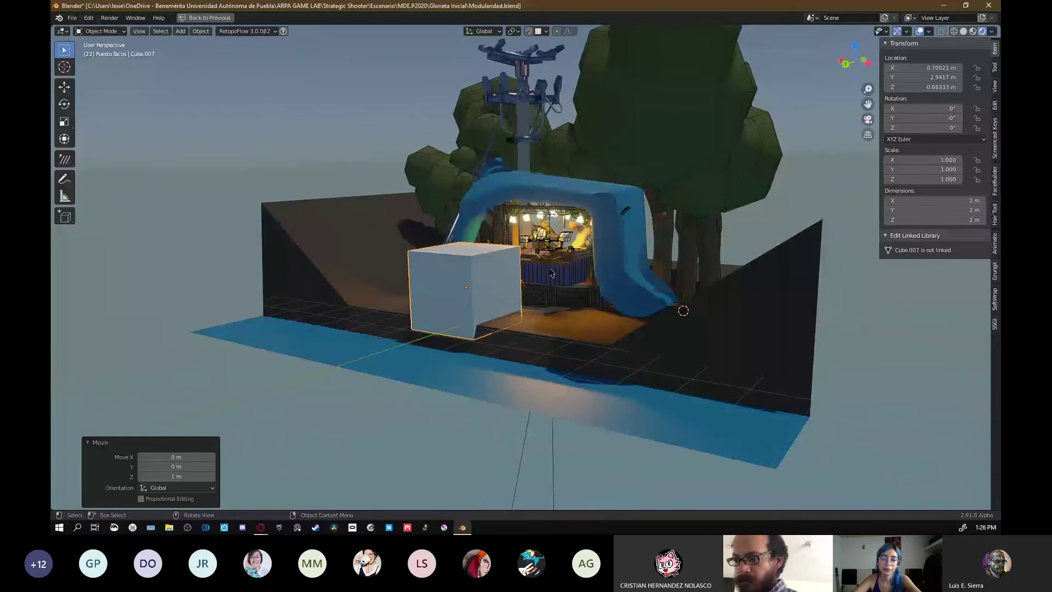
{"action": "key", "text": "g"}
{"action": "key", "text": "z"}
{"action": "mouse_move", "coordinate": [496, 319]}
{"action": "middle_mouse_down"}
{"action": "mouse_move", "coordinate": [466, 328]}
{"action": "mouse_move", "coordinate": [499, 313]}
{"action": "middle_mouse_up"}
{"action": "left_click", "coordinate": [466, 317]}
- Scale the cube's mesh by 0.187 in X and Y, with Z locked, to form a narrow column
{"action": "key", "text": "Tab"}
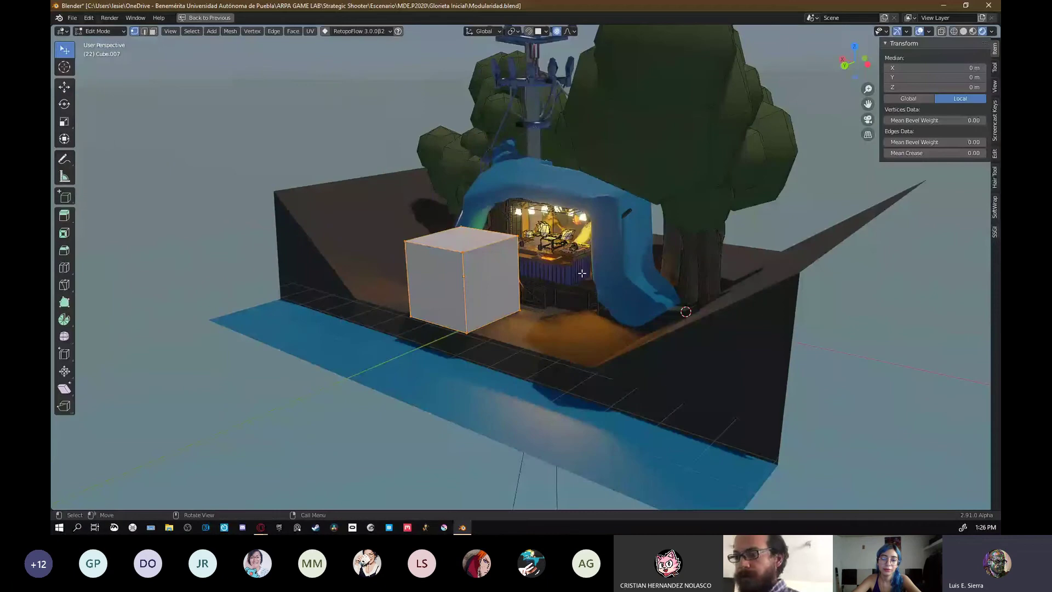
{"action": "middle_click_drag", "start_coordinate": [582, 273], "coordinate": [630, 296]}
{"action": "key", "text": "s"}
{"action": "key", "text": "shift+z"}
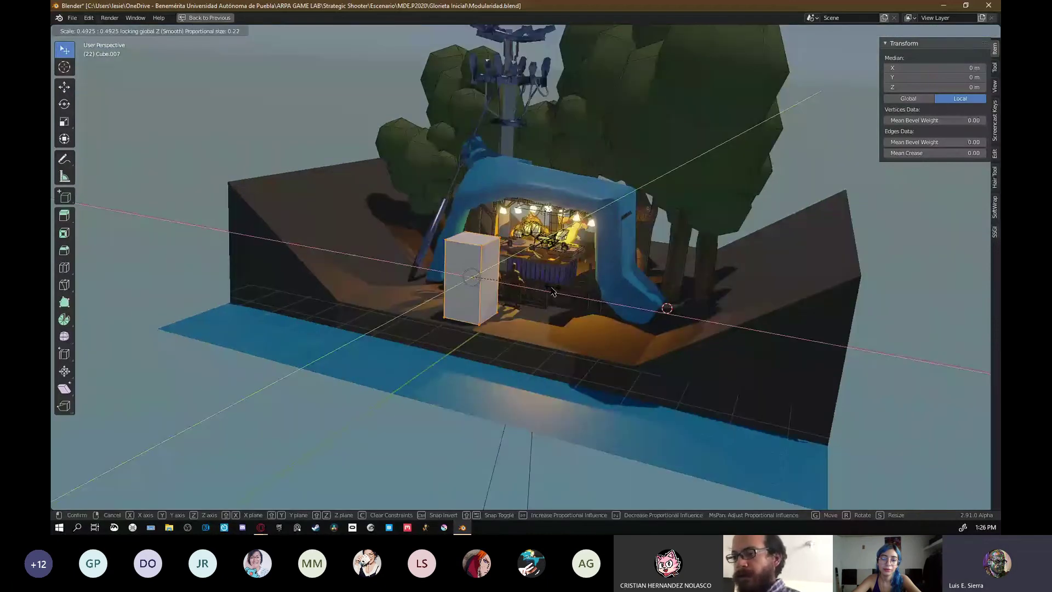
{"action": "left_click", "coordinate": [504, 282]}
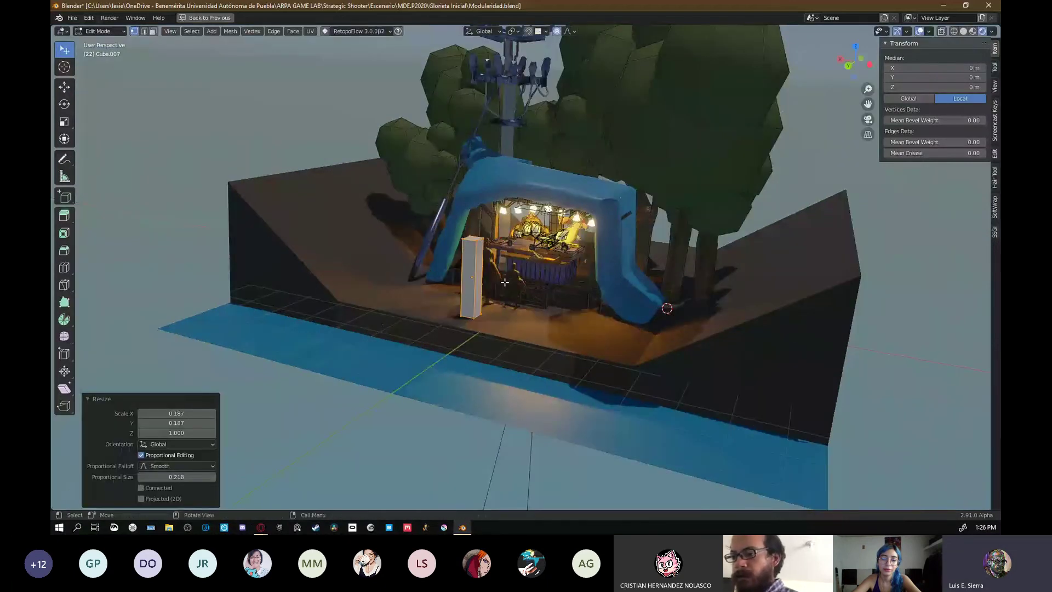
- Lower the column's top face about 0.35 m along Z and return to Object Mode
{"action": "scroll", "coordinate": [505, 282], "scroll_direction": "up", "scroll_amount": 5}
{"action": "middle_click_drag", "start_coordinate": [505, 281], "coordinate": [458, 249]}
{"action": "key", "text": "3"}
{"action": "left_click", "coordinate": [432, 216]}
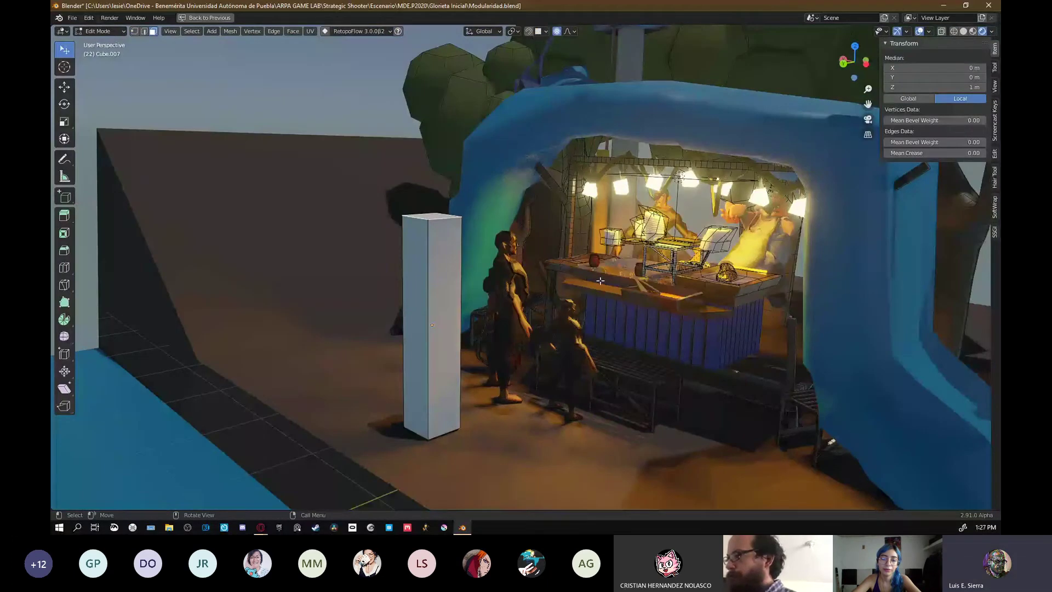
{"action": "key", "text": "g"}
{"action": "key", "text": "z"}
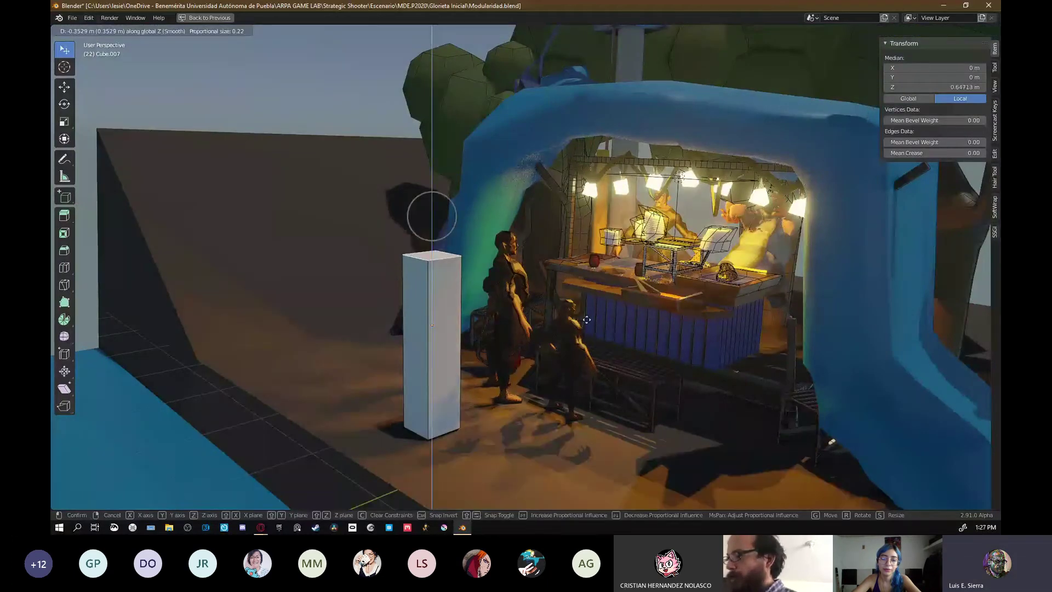
{"action": "left_click", "coordinate": [587, 319]}
{"action": "key", "text": "Tab"}
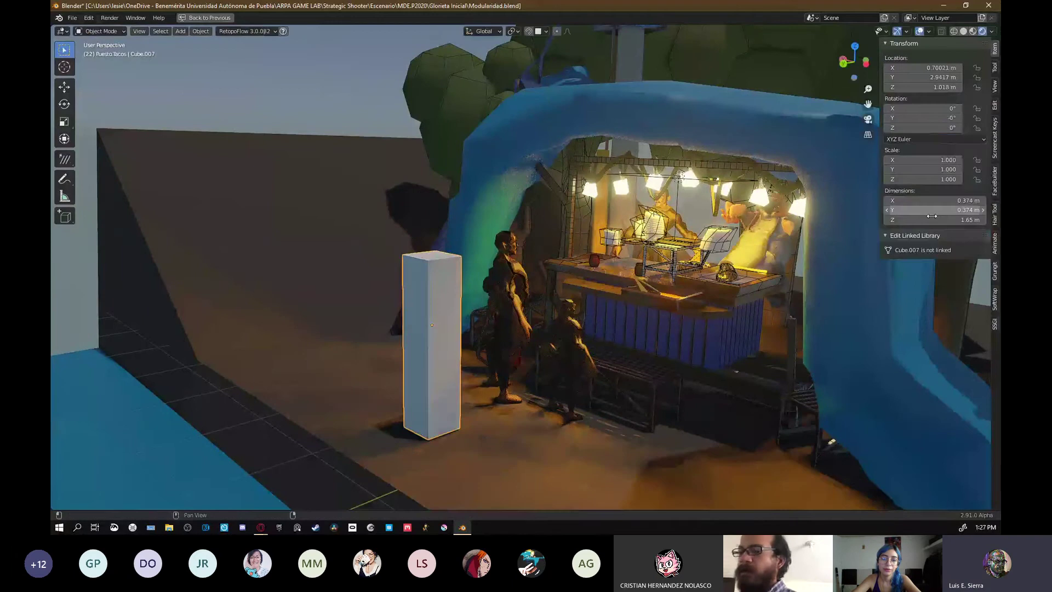
- Add a horizontal loop cut near the column's top with a factor of -0.806, and a vertical loop cut down its side
{"action": "scroll", "coordinate": [450, 299], "scroll_direction": "up", "scroll_amount": 1}
{"action": "middle_click_drag", "start_coordinate": [443, 284], "coordinate": [411, 275]}
{"action": "key", "text": "Tab"}
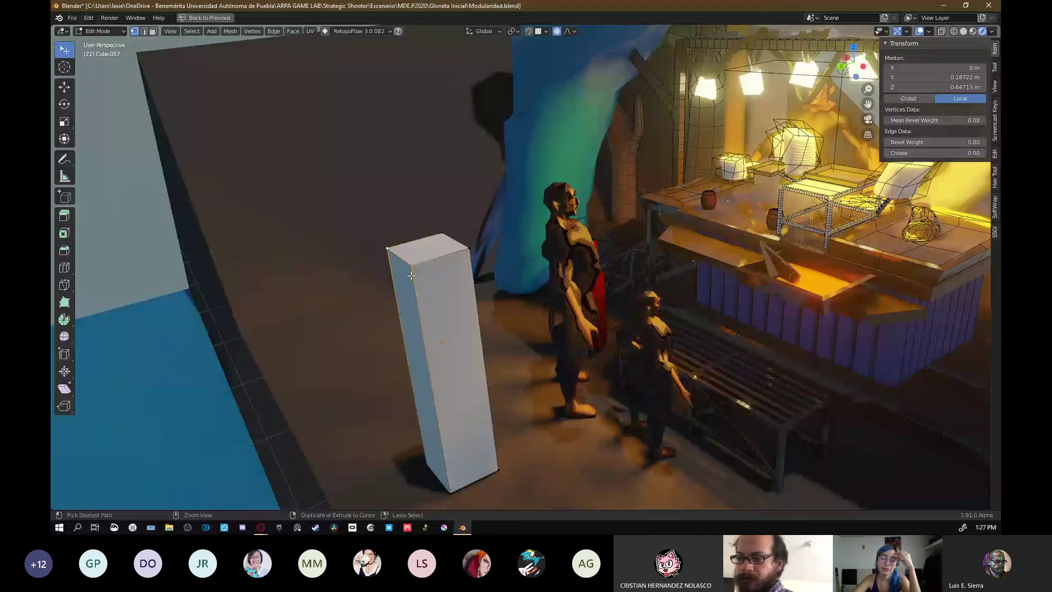
{"action": "key", "text": "ctrl+r"}
{"action": "left_click", "coordinate": [399, 271]}
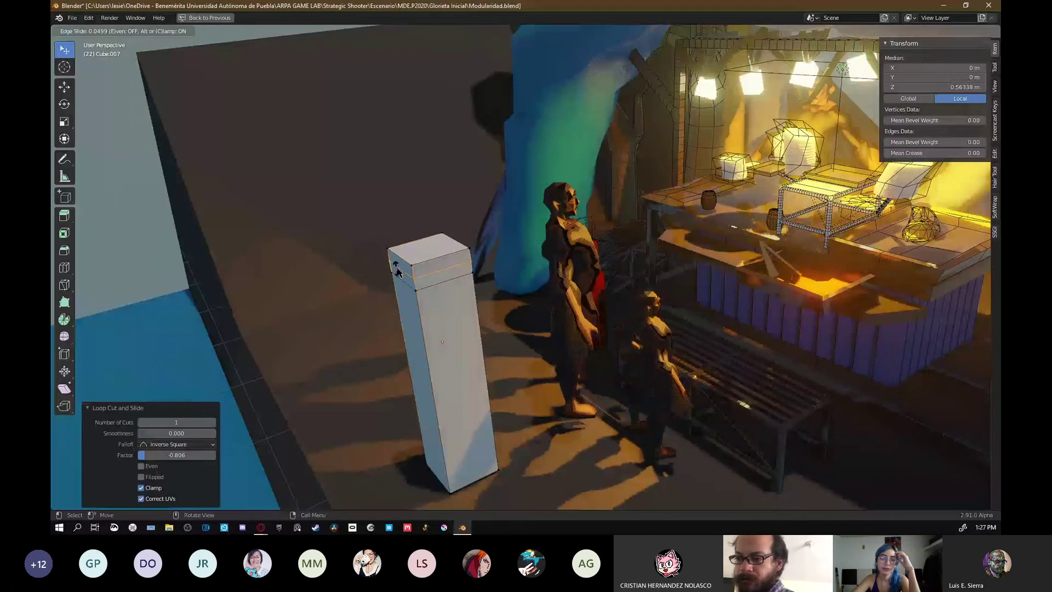
{"action": "right_click", "coordinate": [398, 272]}
{"action": "key", "text": "ctrl+z"}
{"action": "key", "text": "ctrl+r"}
{"action": "left_click", "coordinate": [400, 272]}
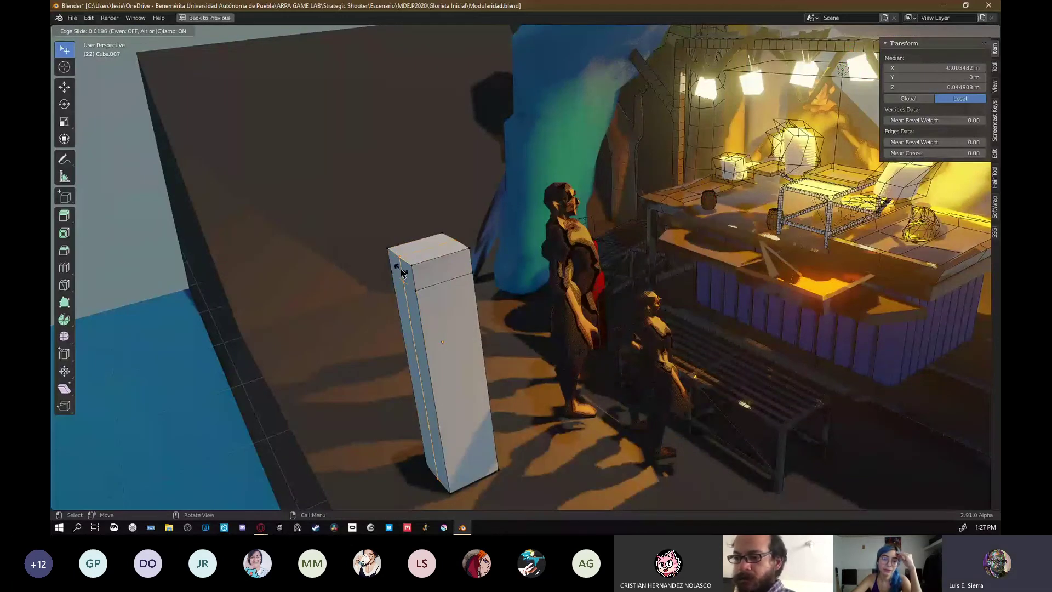
- Extrude the two upper side faces outward from the column and scale them up by 1.433
{"action": "left_click", "coordinate": [394, 268]}
{"action": "left_click", "coordinate": [406, 272], "text": "shift"}
{"action": "key", "text": "e"}
{"action": "left_click", "coordinate": [343, 329]}
{"action": "middle_click_drag", "start_coordinate": [335, 337], "coordinate": [515, 289]}
{"action": "key", "text": "s"}
{"action": "left_click", "coordinate": [416, 340]}
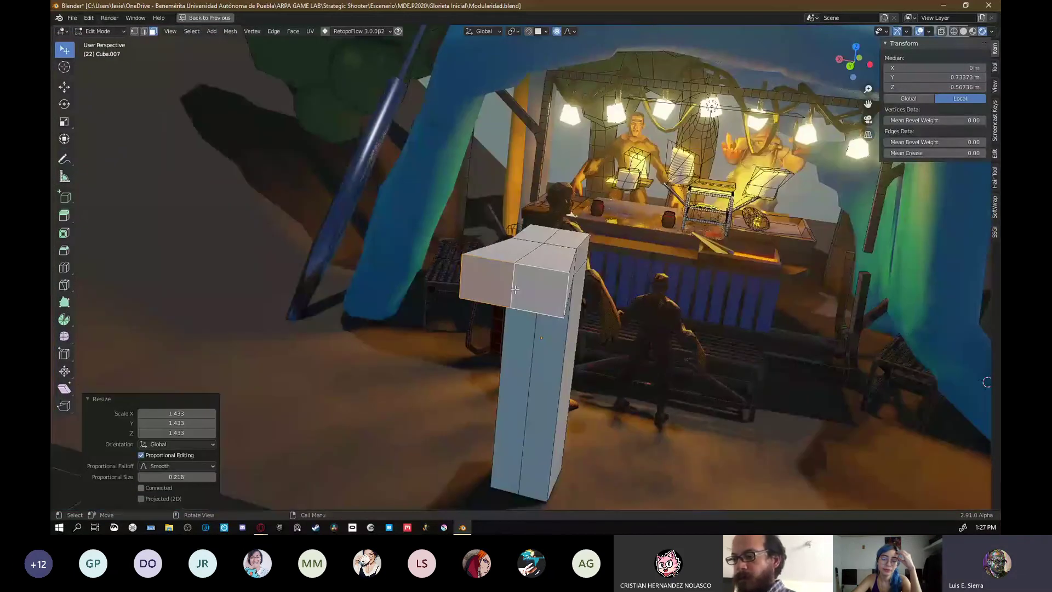
- Undo the extrusion and scaling of the column's two upper side faces
{"action": "scroll", "coordinate": [516, 290], "scroll_direction": "up", "scroll_amount": 3}
{"action": "left_click", "coordinate": [542, 306]}
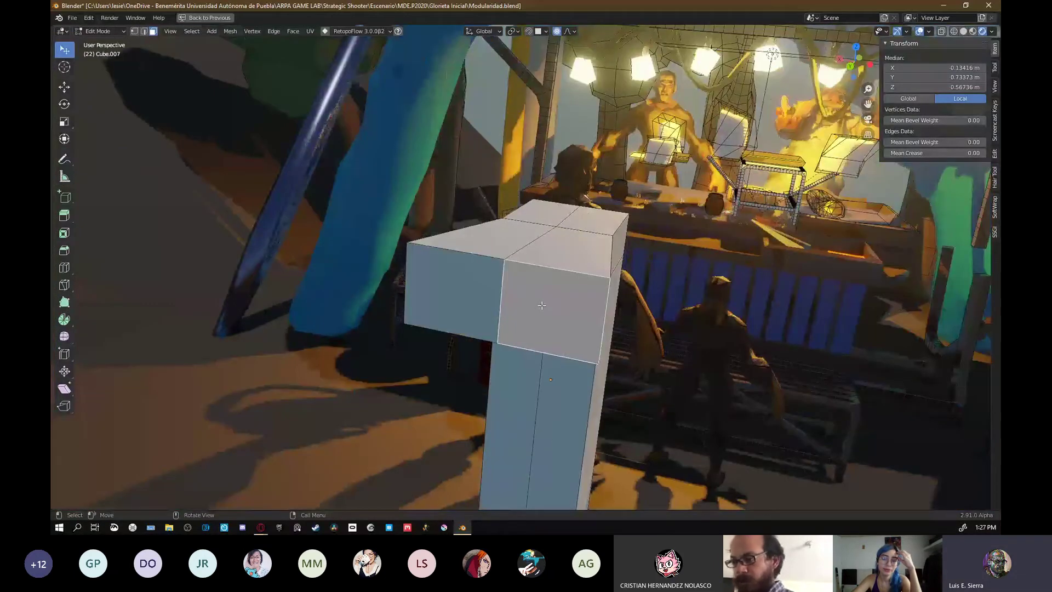
{"action": "key", "text": "ctrl+z"}
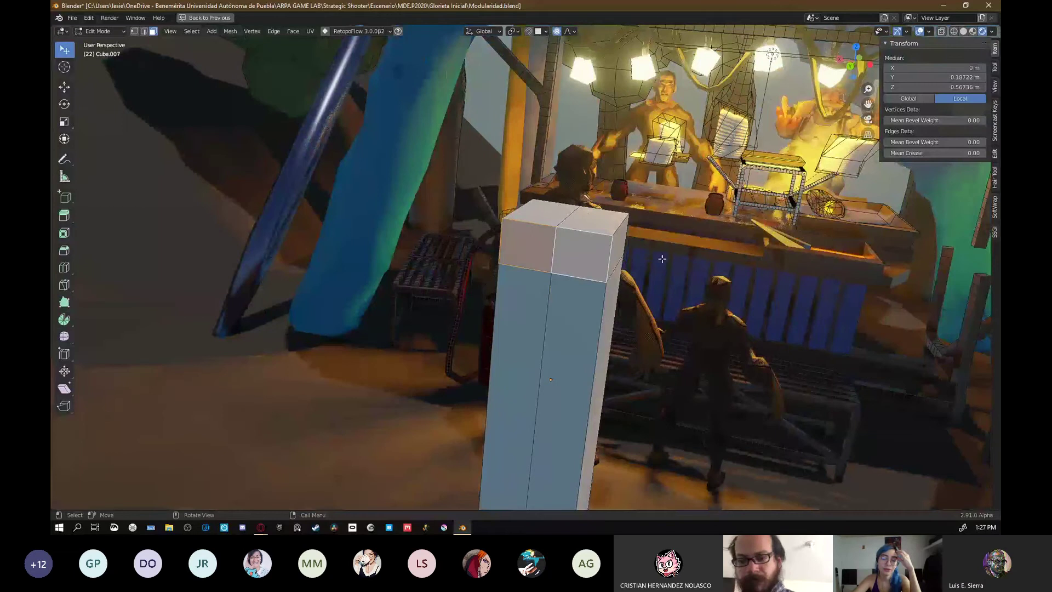
- Inset the column's two upper side faces by about 0.021 m, each face individually
{"action": "key", "text": "i"}
{"action": "left_click", "coordinate": [662, 258]}
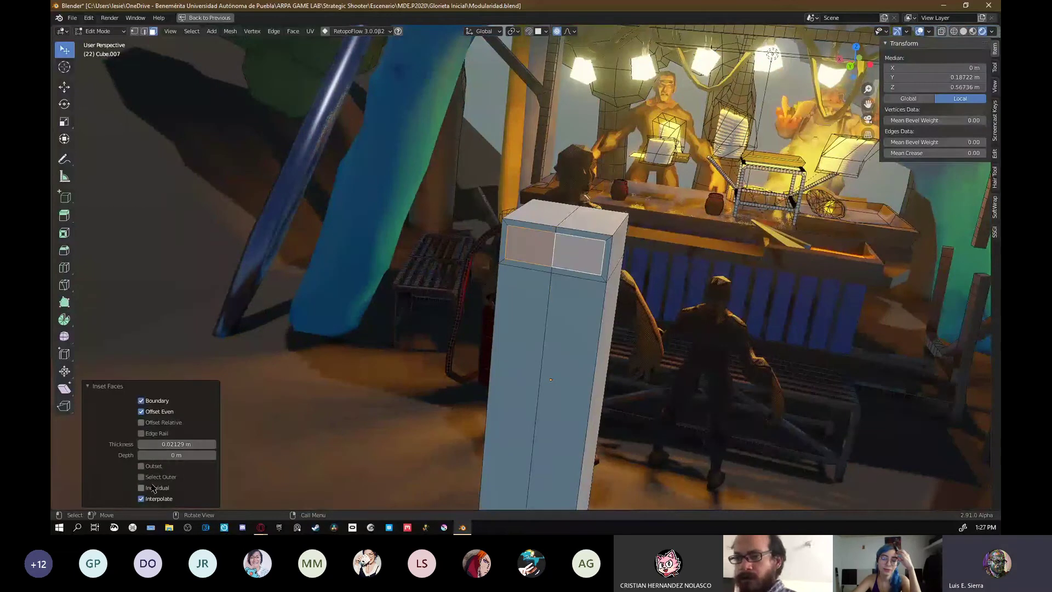
{"action": "left_click", "coordinate": [141, 488]}
- Extrude the two inset faces outward and downward as separate arms, scaling their ends by 1.498
{"action": "key", "text": "e"}
{"action": "left_click", "coordinate": [416, 308]}
{"action": "middle_click_drag", "start_coordinate": [416, 308], "coordinate": [300, 308]}
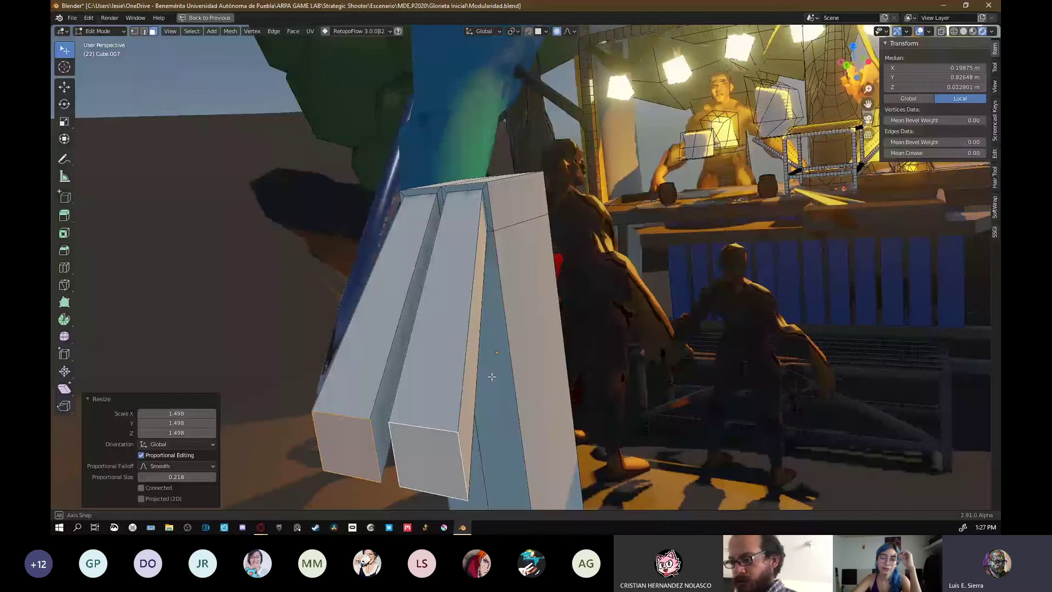
{"action": "middle_click_drag", "start_coordinate": [491, 378], "coordinate": [625, 364]}
{"action": "scroll", "coordinate": [608, 352], "scroll_direction": "down", "scroll_amount": 5}
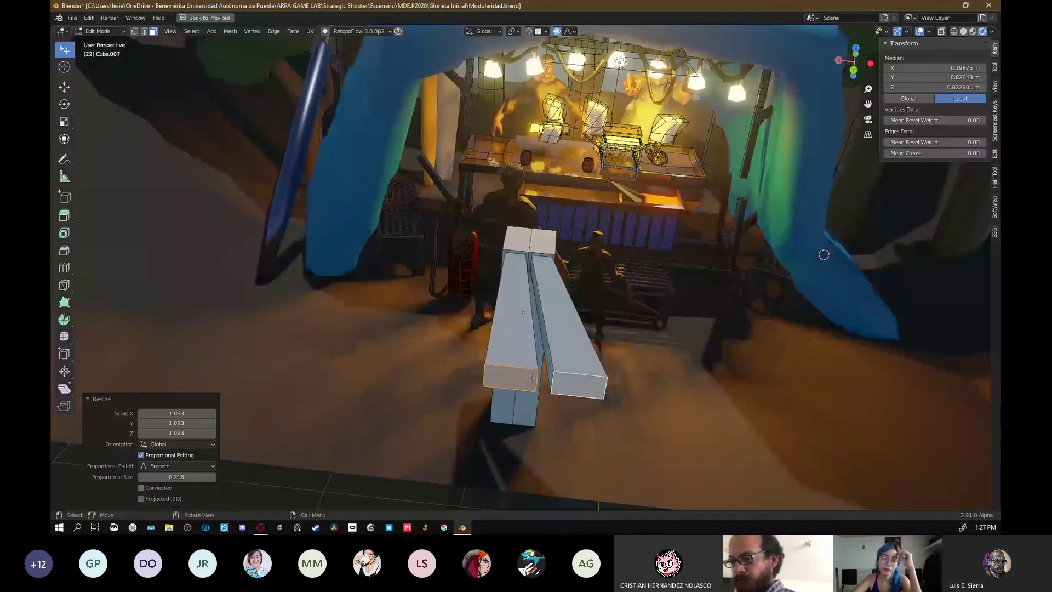
- Enlarge the two arm ends and offset them 0.153 m along their normals with Shrink/Fatten
{"action": "key", "text": "s"}
{"action": "left_click", "coordinate": [718, 302]}
{"action": "key", "text": "alt+s"}
{"action": "left_click", "coordinate": [666, 318]}
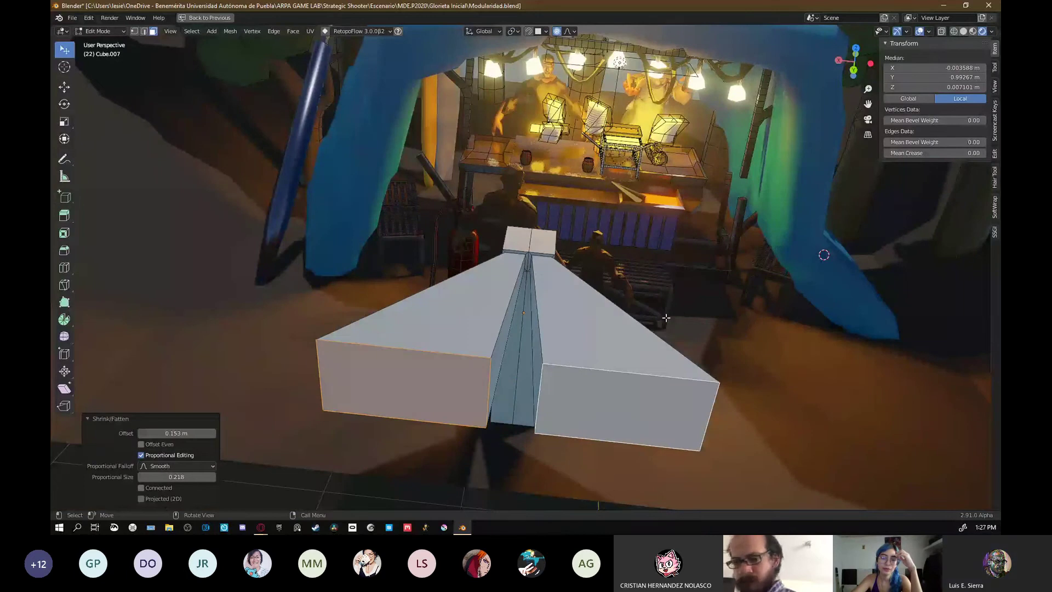
{"action": "key", "text": "s"}
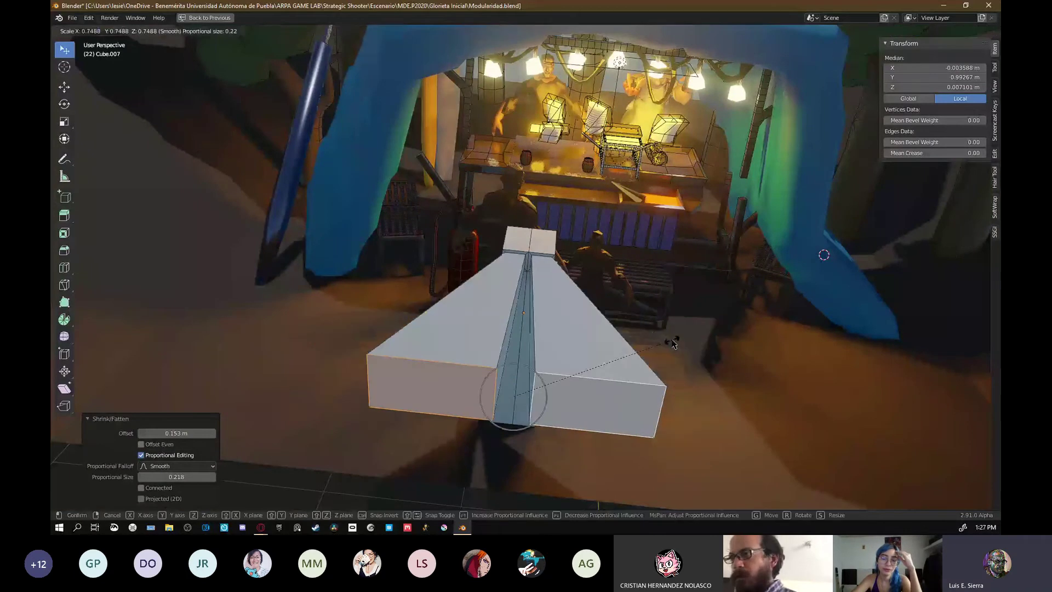
{"action": "key", "text": "Escape"}
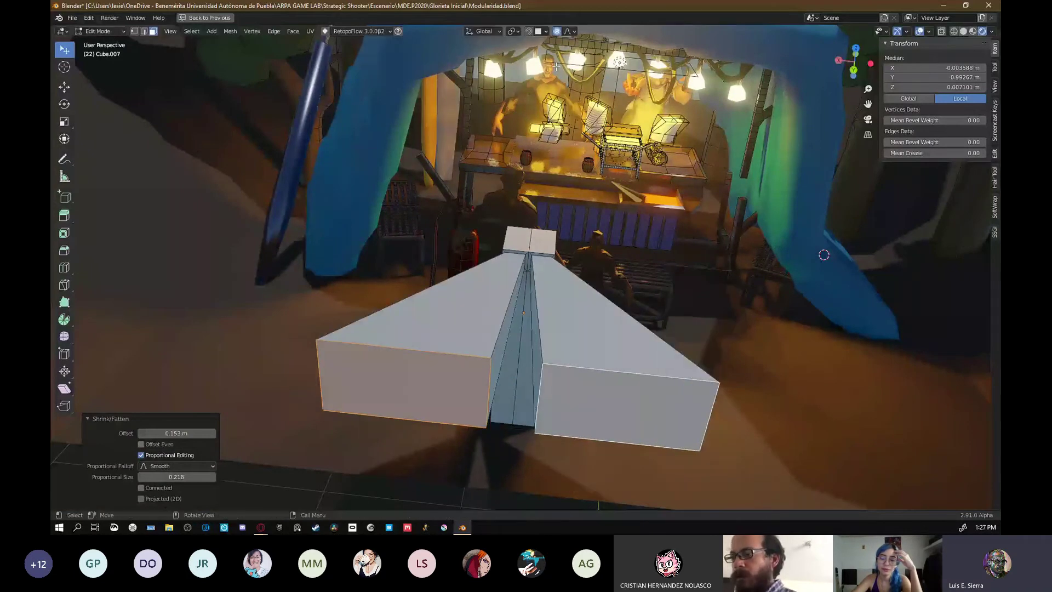
- With proportional editing off and Individual Origins as the pivot, scale each arm end to about 0.317
{"action": "left_click", "coordinate": [557, 32]}
{"action": "left_click", "coordinate": [513, 31]}
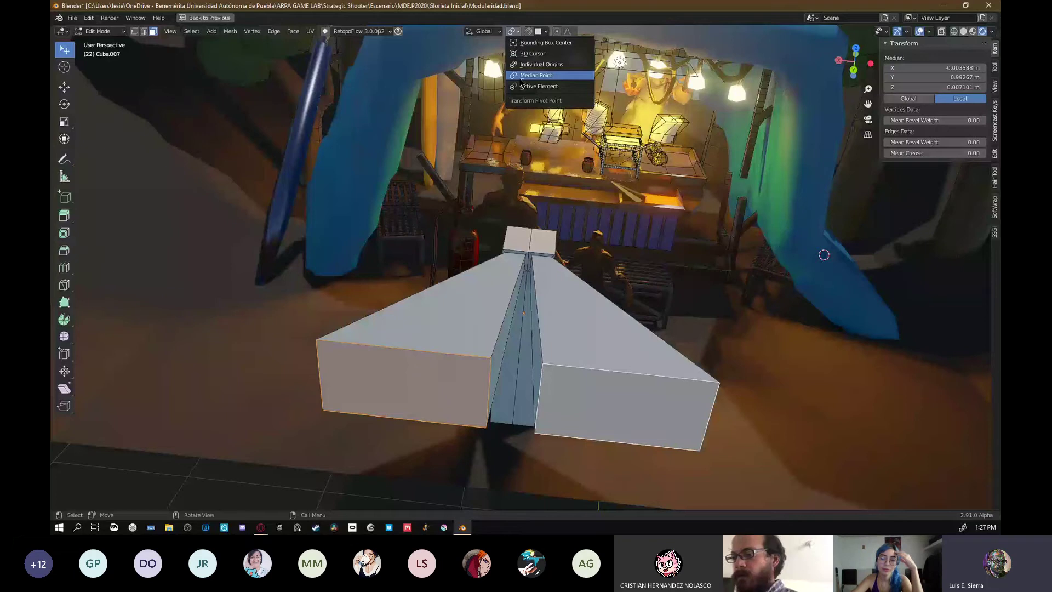
{"action": "left_click", "coordinate": [521, 80]}
{"action": "key", "text": "s"}
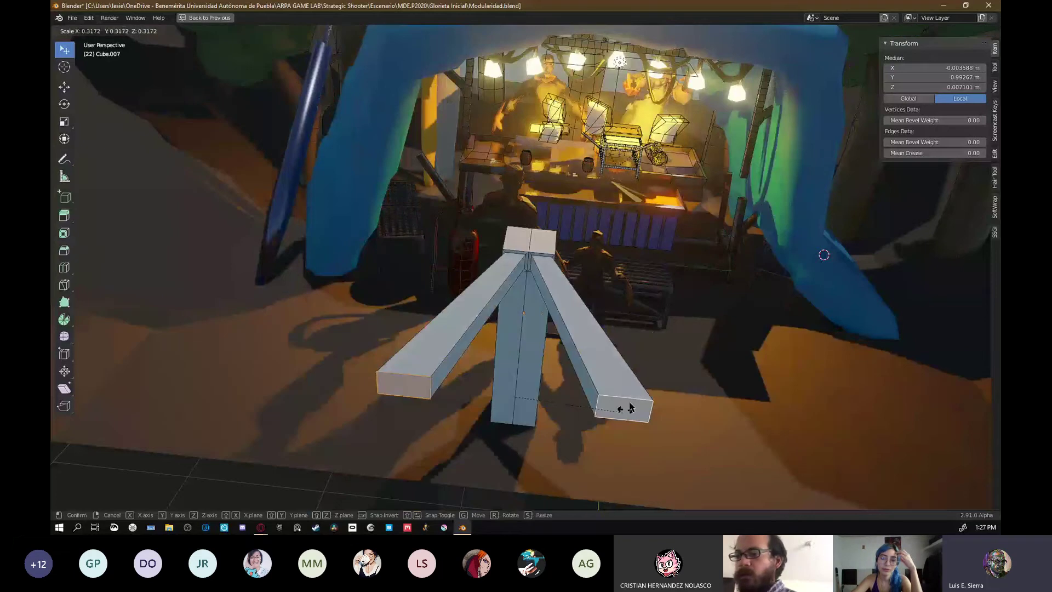
{"action": "left_click", "coordinate": [629, 407]}
- Move the two arm ends lower and closer to the column, and scale each end by 0.773
{"action": "key", "text": "g"}
{"action": "left_click", "coordinate": [543, 410]}
{"action": "middle_click_drag", "start_coordinate": [482, 351], "coordinate": [396, 193]}
{"action": "key", "text": "g"}
{"action": "left_click", "coordinate": [463, 215]}
{"action": "middle_click_drag", "start_coordinate": [463, 214], "coordinate": [526, 230]}
{"action": "key", "text": "g"}
{"action": "left_click", "coordinate": [553, 236]}
{"action": "key", "text": "s"}
{"action": "left_click", "coordinate": [555, 243]}
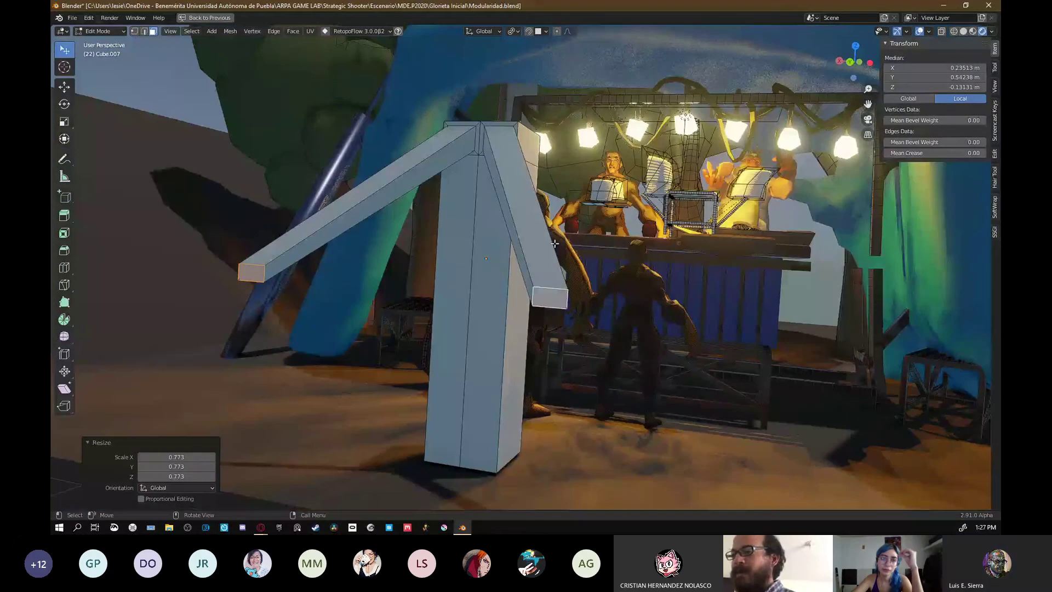
- In back view, move the arm ends about -0.31 m in X and scale them together by 0.409 around the median point
{"action": "key", "text": "ctrl+KP_1"}
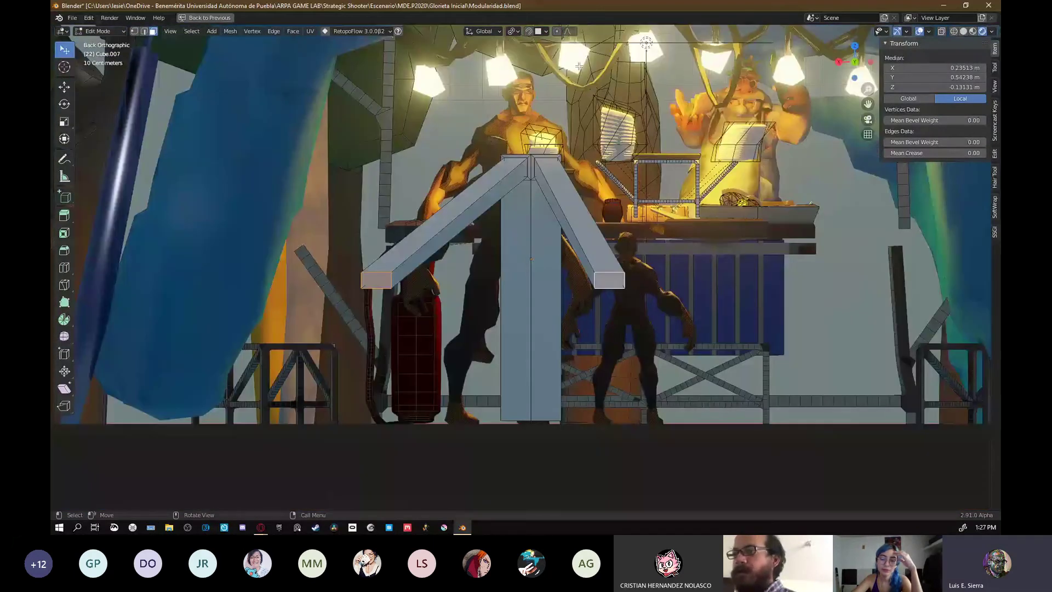
{"action": "key", "text": "g"}
{"action": "left_click", "coordinate": [607, 88]}
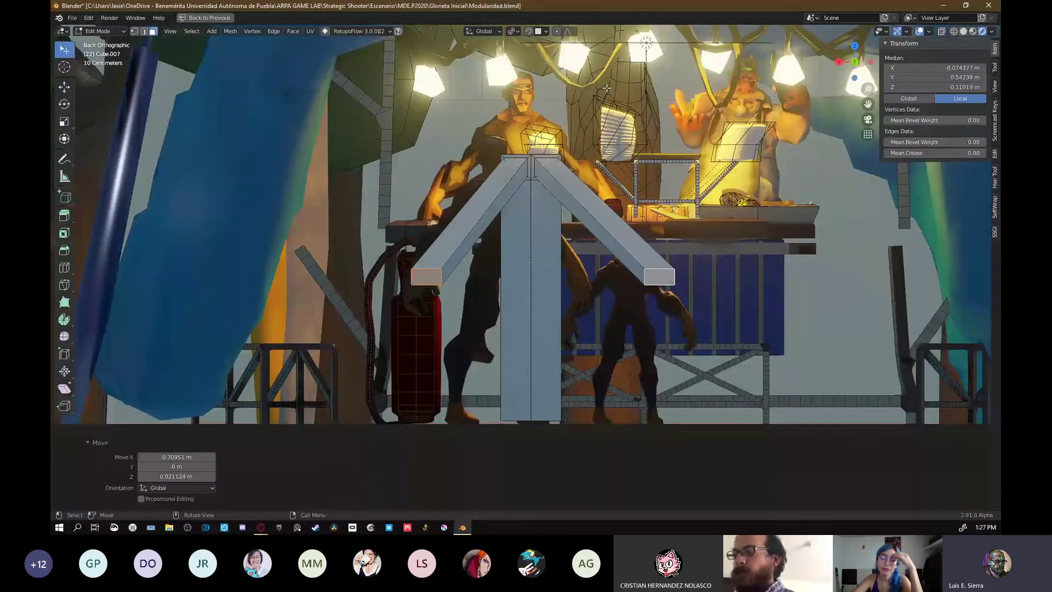
{"action": "left_click", "coordinate": [513, 31]}
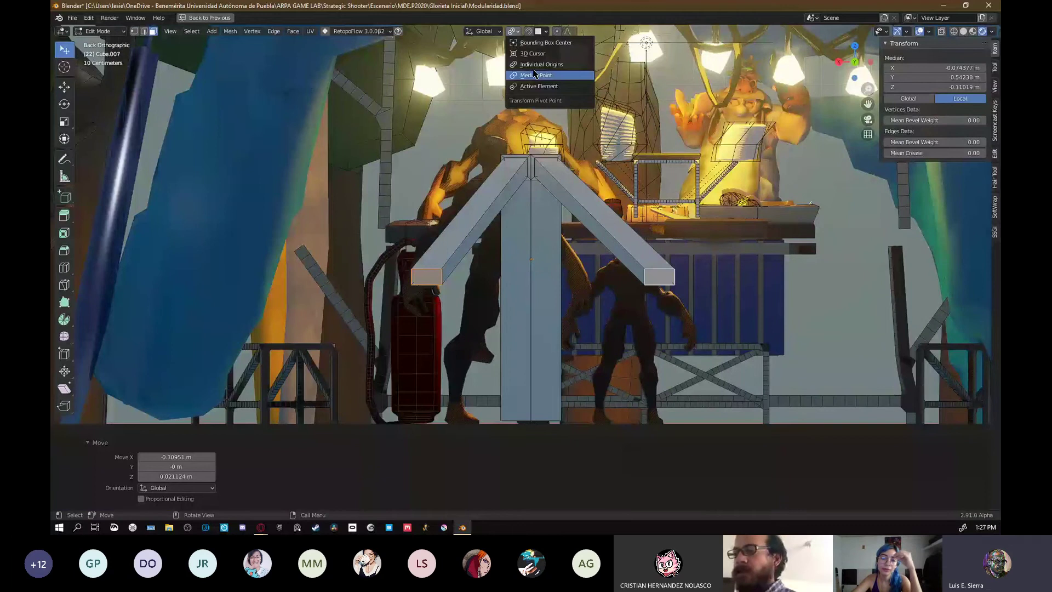
{"action": "left_click", "coordinate": [534, 74]}
{"action": "key", "text": "s"}
{"action": "left_click", "coordinate": [599, 198]}
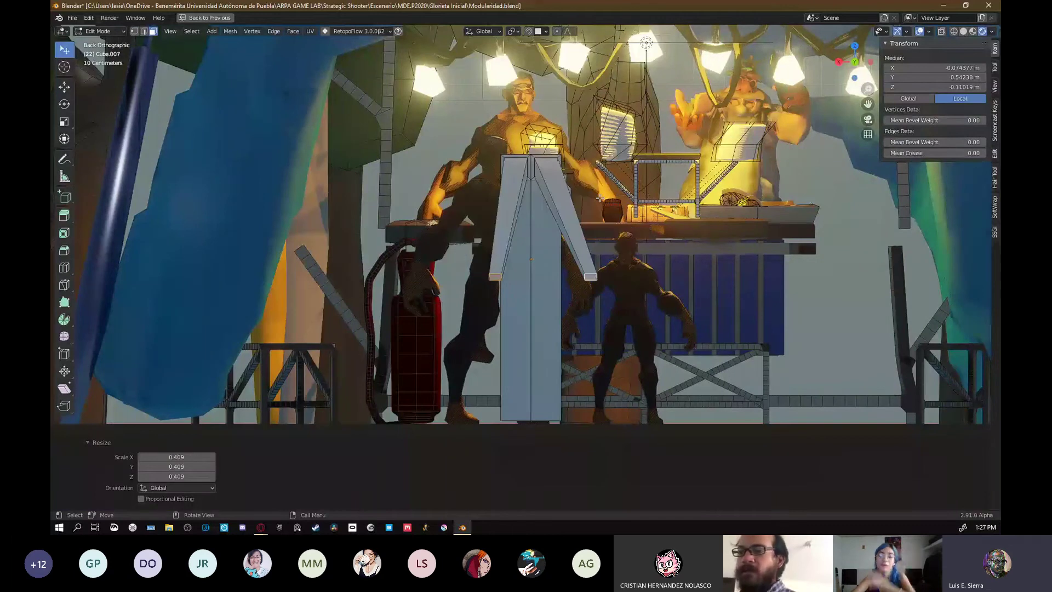
- Return to Object Mode and rotate the armed column -30.4° about the Z axis
{"action": "key", "text": "Tab"}
{"action": "middle_click_drag", "start_coordinate": [600, 198], "coordinate": [485, 266]}
{"action": "scroll", "coordinate": [485, 268], "scroll_direction": "up", "scroll_amount": 3}
{"action": "key", "text": "r"}
{"action": "key", "text": "z"}
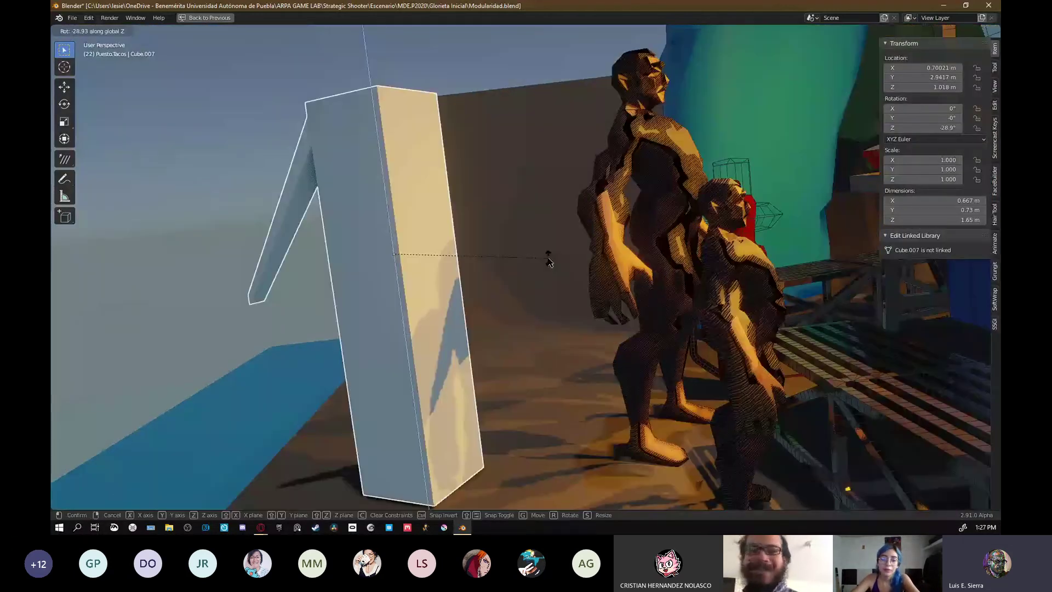
{"action": "left_click", "coordinate": [549, 264]}
{"action": "scroll", "coordinate": [579, 284], "scroll_direction": "down", "scroll_amount": 2}
{"action": "mouse_move", "coordinate": [550, 264]}
{"action": "middle_mouse_down"}
{"action": "mouse_move", "coordinate": [579, 285]}
{"action": "mouse_move", "coordinate": [563, 279]}
{"action": "middle_mouse_up"}
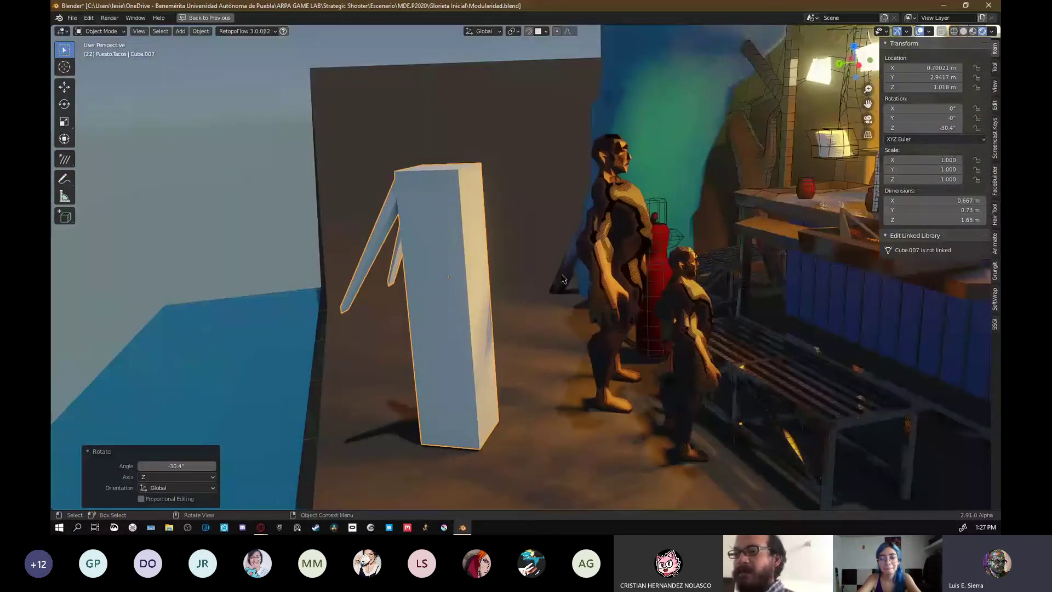
- Select the column's top vertices and try lowering them along Z with proportional editing
{"action": "key", "text": "Tab"}
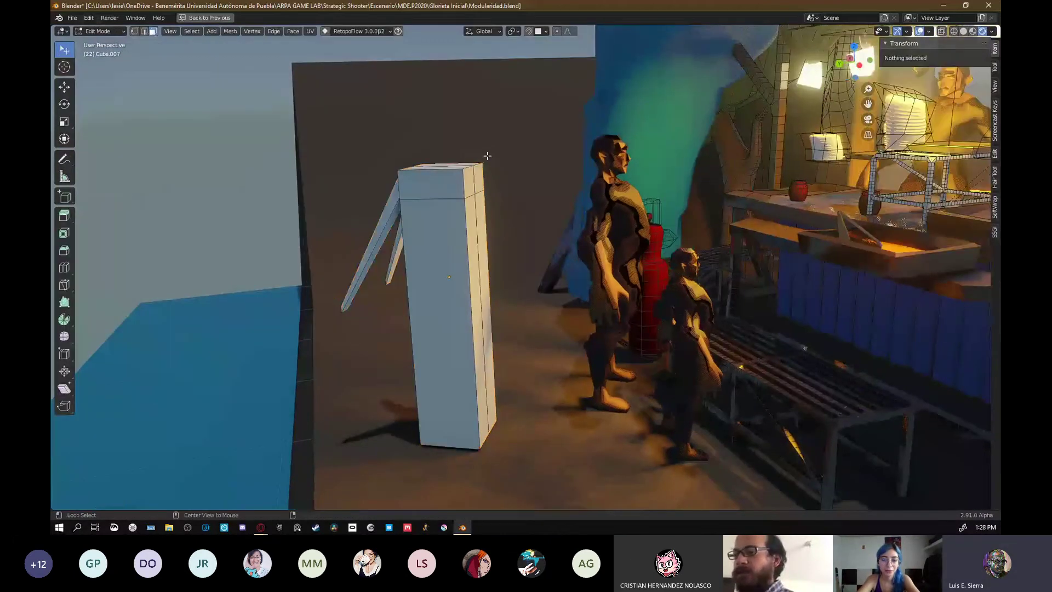
{"action": "middle_click_drag", "start_coordinate": [487, 156], "coordinate": [488, 133]}
{"action": "key", "text": "1"}
{"action": "key", "text": "b"}
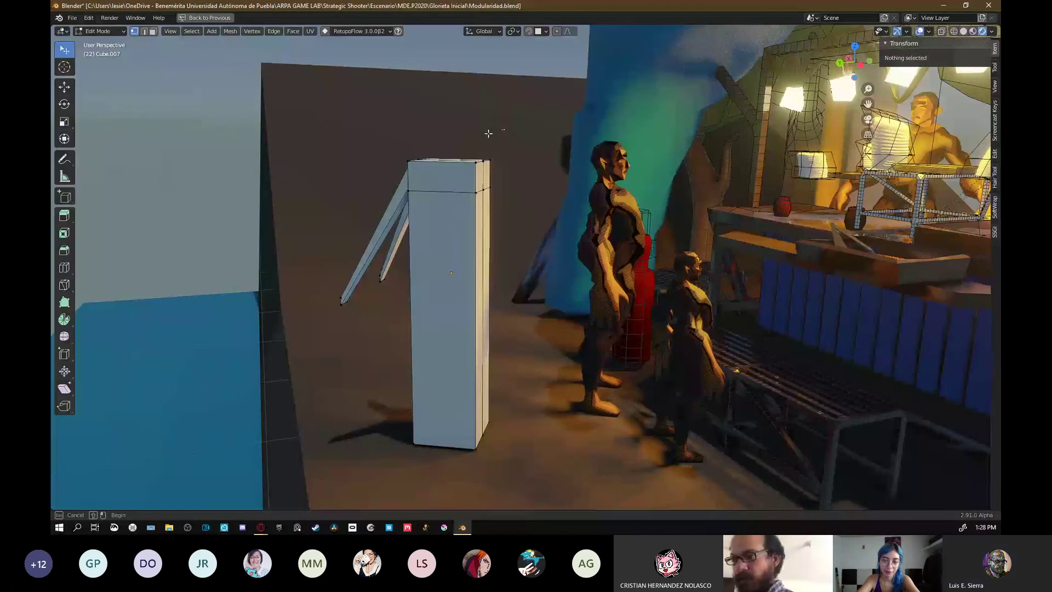
{"action": "left_click_drag", "start_coordinate": [488, 133], "coordinate": [396, 171]}
{"action": "middle_click_drag", "start_coordinate": [511, 180], "coordinate": [512, 190]}
{"action": "key", "text": "g"}
{"action": "key", "text": "z"}
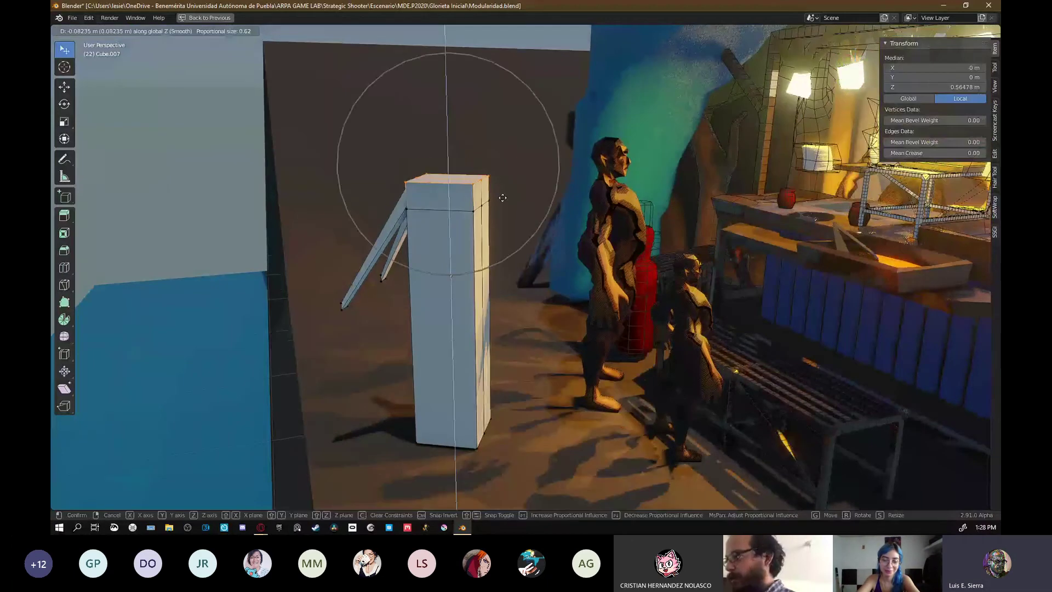
{"action": "key", "text": "Escape"}
{"action": "key", "text": "Tab"}
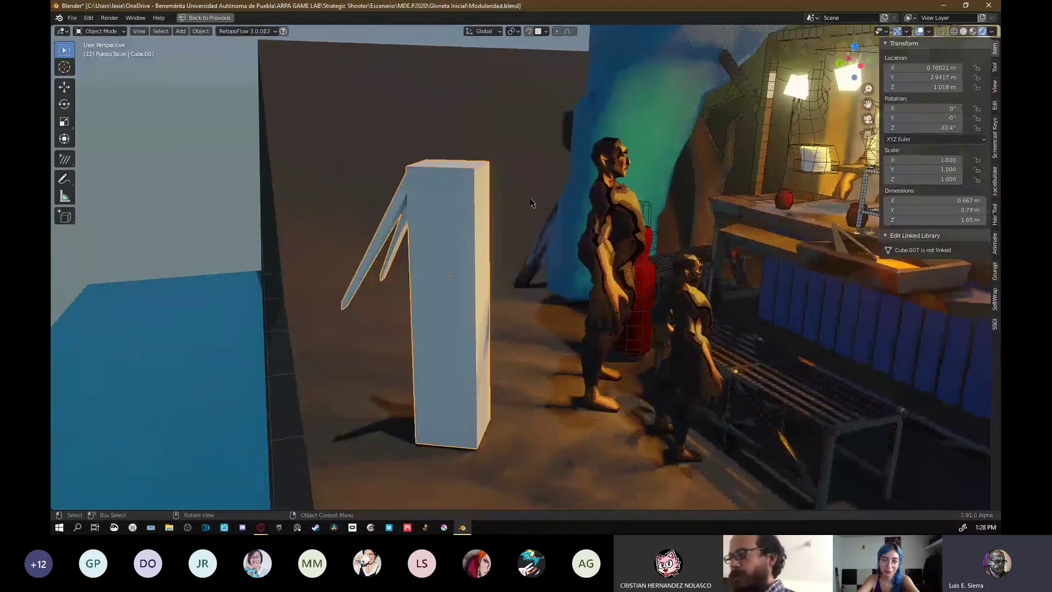
- Try lowering the top vertices with a wider proportional influence, and undo the last two height changes
{"action": "key", "text": "Tab"}
{"action": "key", "text": "g"}
{"action": "key", "text": "z"}
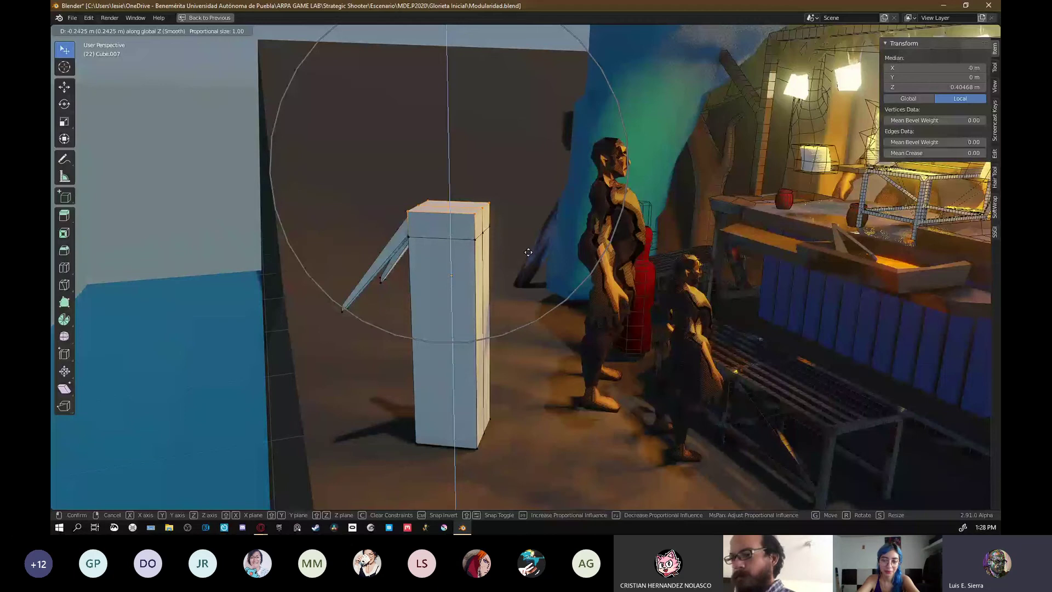
{"action": "key", "text": "Escape"}
{"action": "key", "text": "Tab"}
{"action": "middle_click_drag", "start_coordinate": [528, 252], "coordinate": [532, 275]}
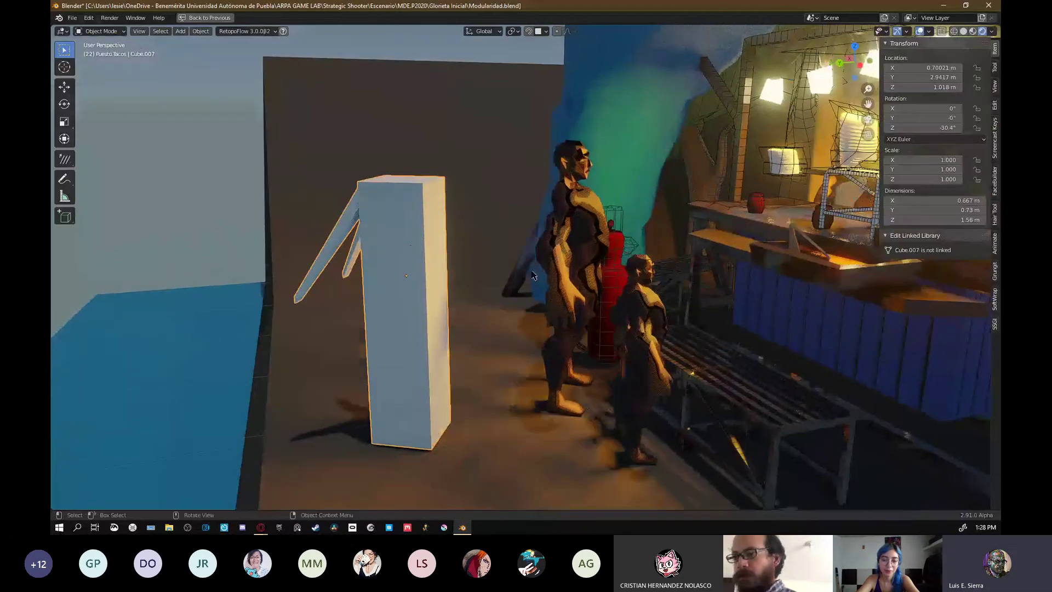
{"action": "key", "text": "ctrl+z"}
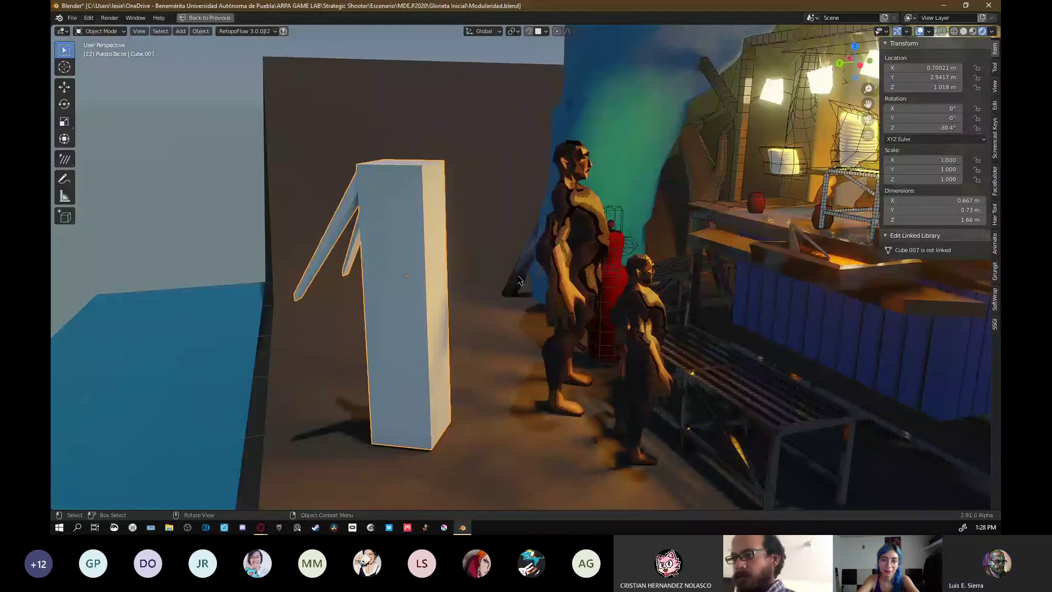
{"action": "key", "text": "ctrl+z"}
- Move the figure about -0.39 m in X and -0.57 m in Y, with Z locked, towards the other customers
{"action": "key", "text": "g"}
{"action": "key", "text": "shift+z"}
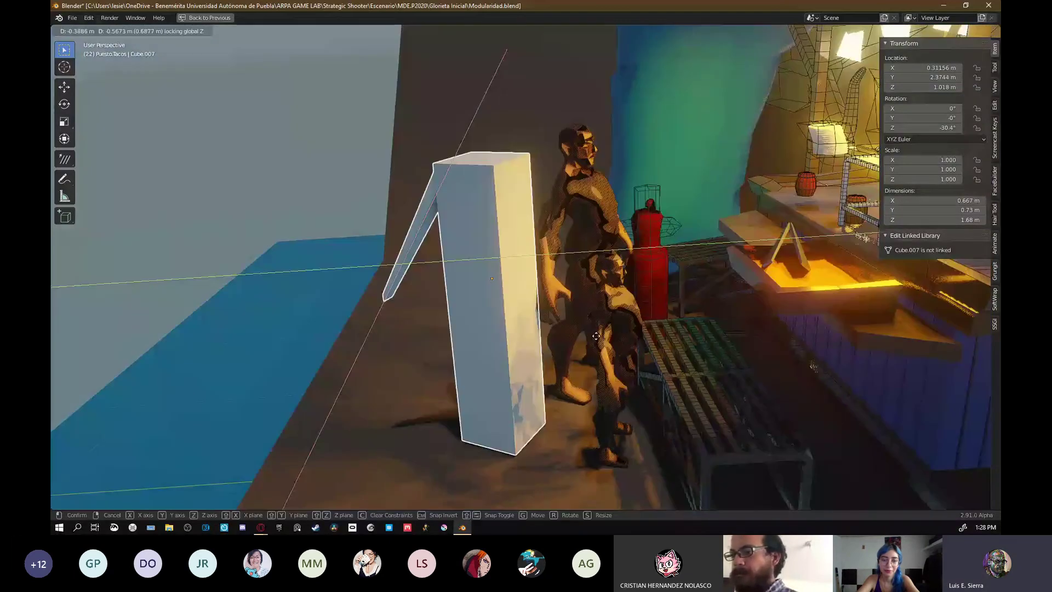
{"action": "left_click", "coordinate": [596, 335]}
- Add a horizontal loop cut below the shoulders with factor -0.610 and shrink it about 0.10 m to form a waist
{"action": "middle_click_drag", "start_coordinate": [597, 335], "coordinate": [486, 350]}
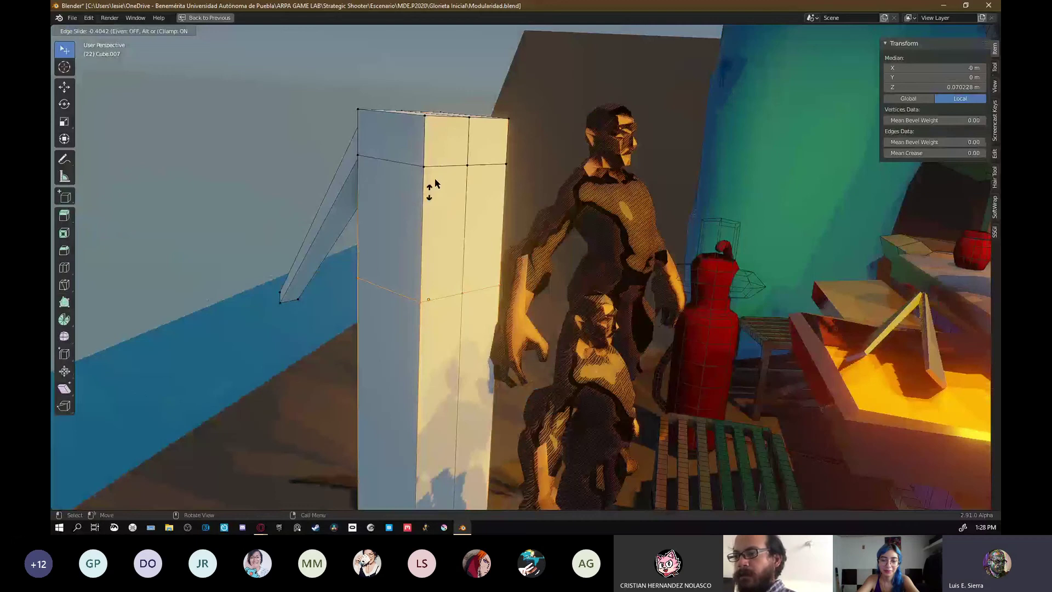
{"action": "left_click", "coordinate": [436, 183]}
{"action": "key", "text": "alt+s"}
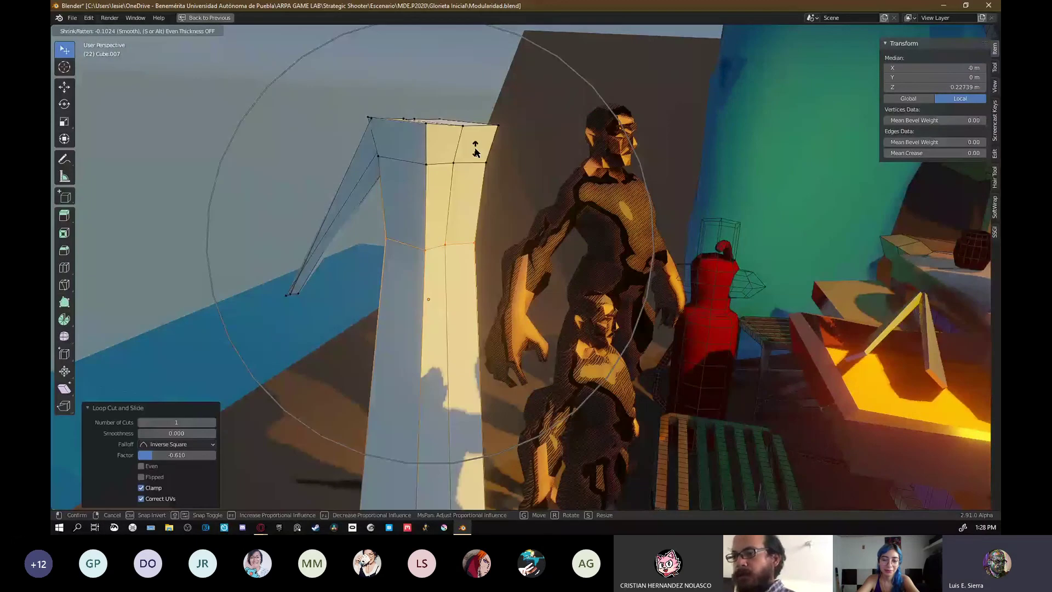
{"action": "left_click", "coordinate": [475, 152]}
{"action": "key", "text": "g"}
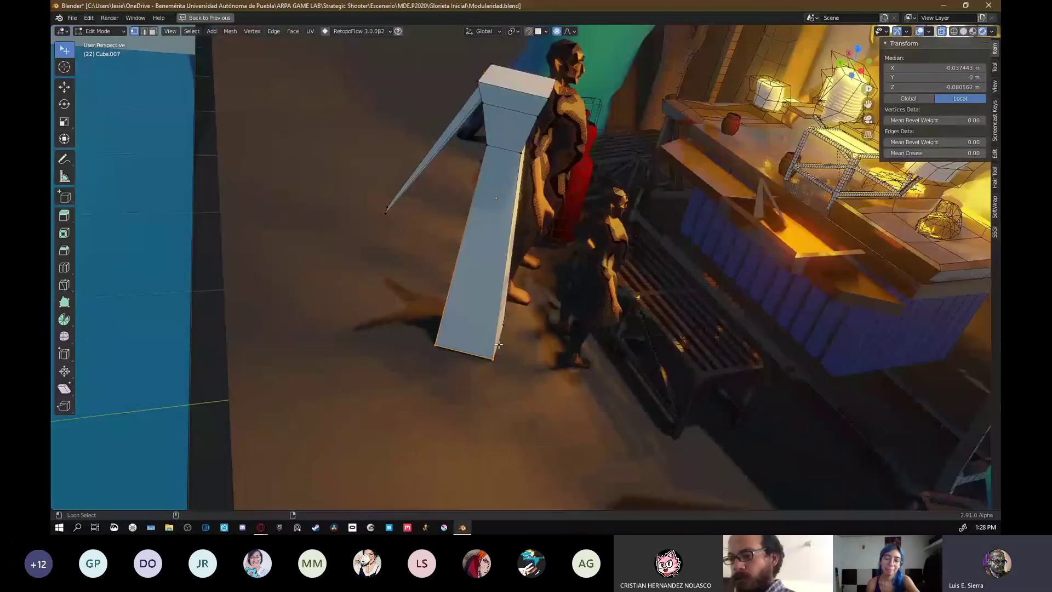
- Select the figure's bottom vertices and scale them by 1.593 to flare the base, with the viewport in Material Preview
{"action": "left_click", "coordinate": [498, 344], "text": "alt+shift"}
{"action": "key", "text": "alt+z"}
{"action": "middle_click_drag", "start_coordinate": [499, 344], "coordinate": [552, 332]}
{"action": "key", "text": "b"}
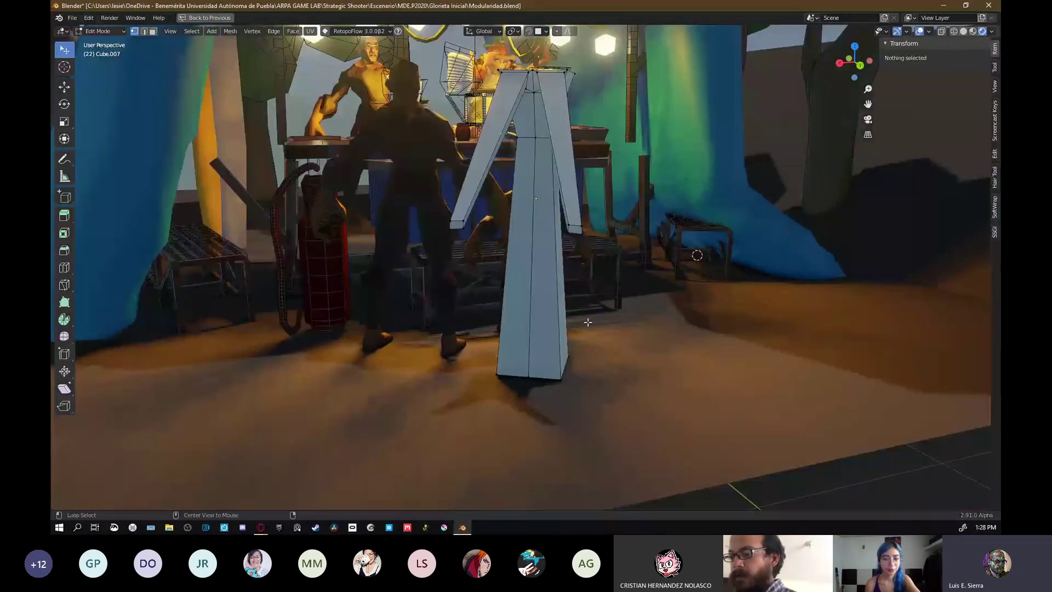
{"action": "key", "text": "z"}
{"action": "key", "text": "alt+z"}
{"action": "middle_click_drag", "start_coordinate": [588, 322], "coordinate": [577, 344]}
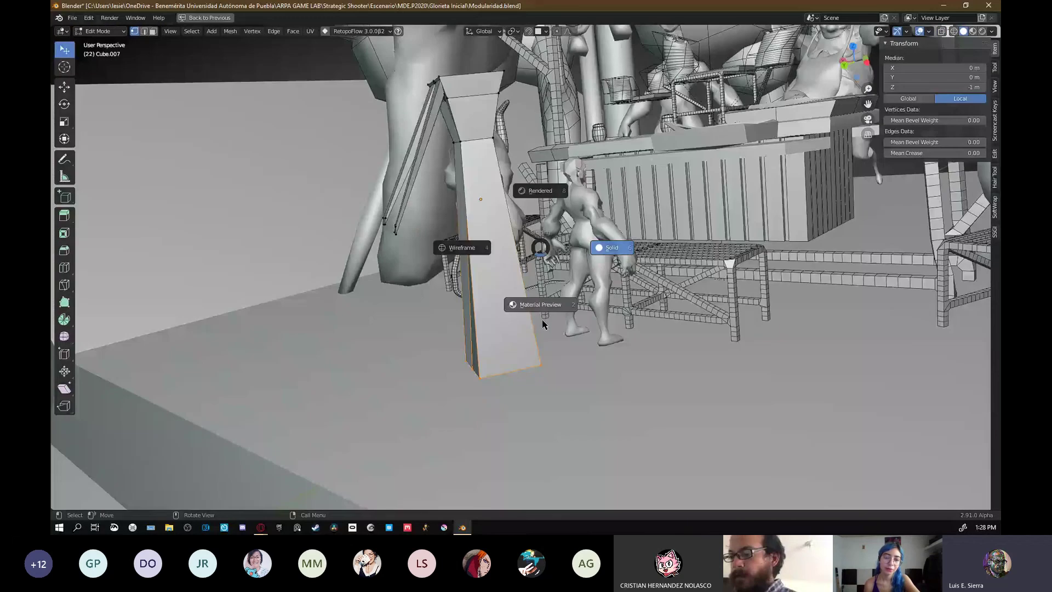
{"action": "left_click", "coordinate": [542, 324]}
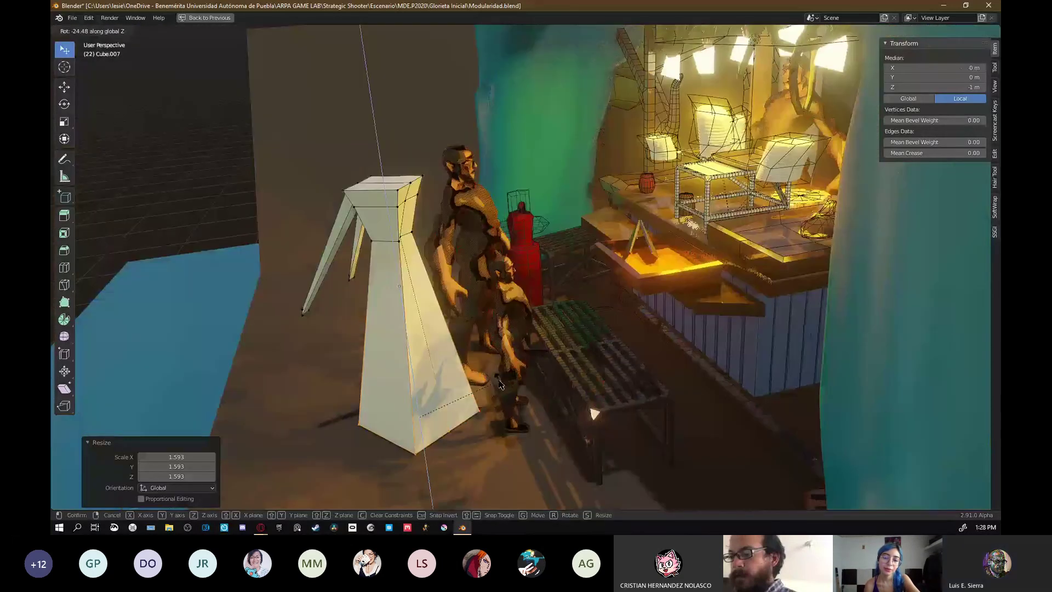
{"action": "right_click", "coordinate": [499, 382]}
{"action": "middle_click_drag", "start_coordinate": [499, 381], "coordinate": [497, 372]}
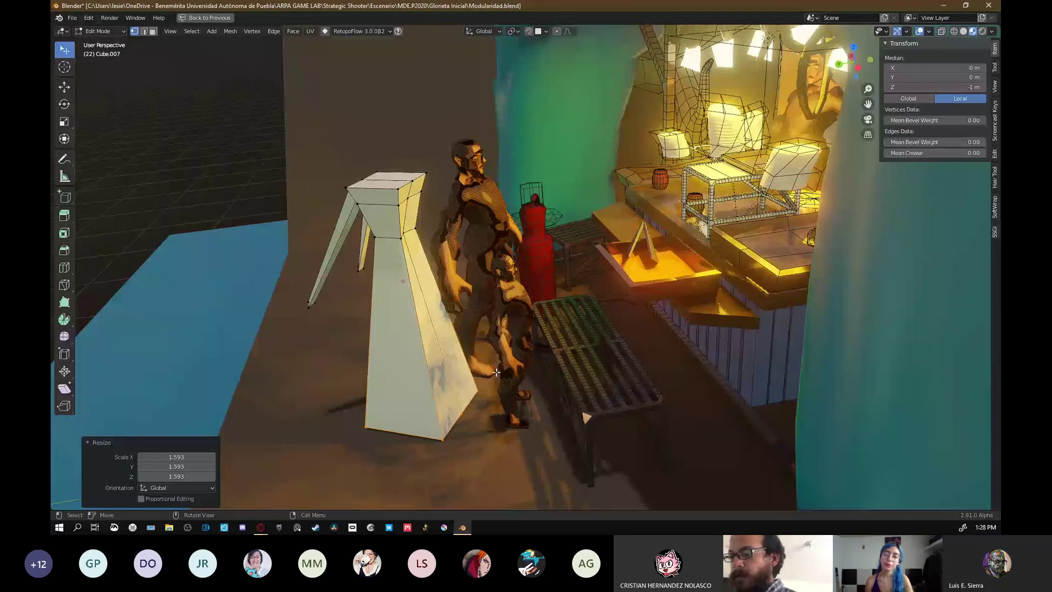
- Try to bevel the bottom of the flared base and return to Object Mode
{"action": "key", "text": "ctrl+b"}
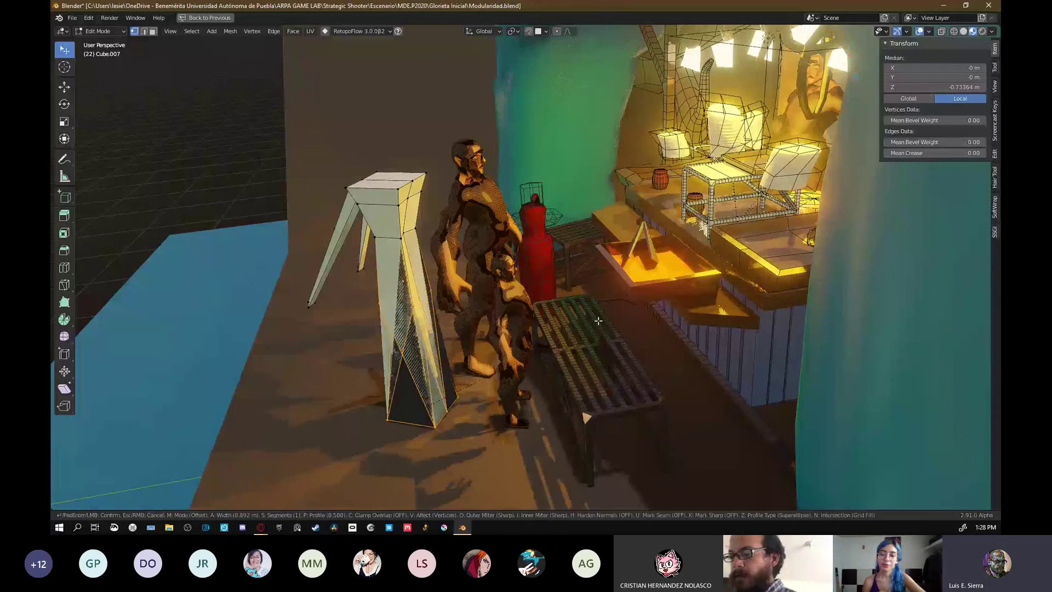
{"action": "left_click", "coordinate": [513, 387]}
{"action": "key", "text": "Tab"}
- Save the file and reopen the figure's mesh in Edit Mode
{"action": "middle_click_drag", "start_coordinate": [513, 387], "coordinate": [577, 354]}
{"action": "key", "text": "ctrl+s"}
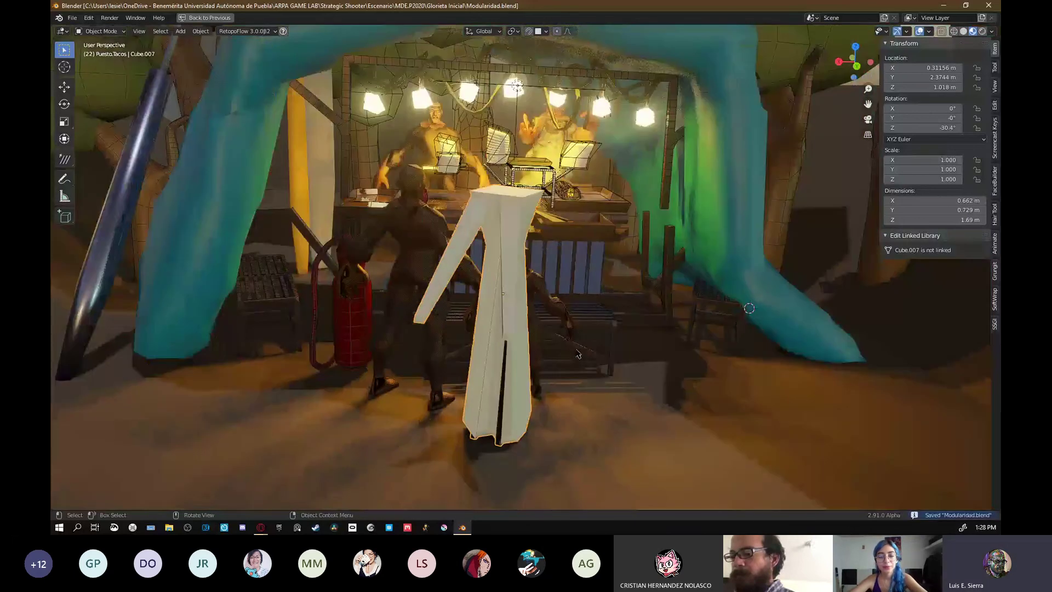
{"action": "key", "text": "Tab"}
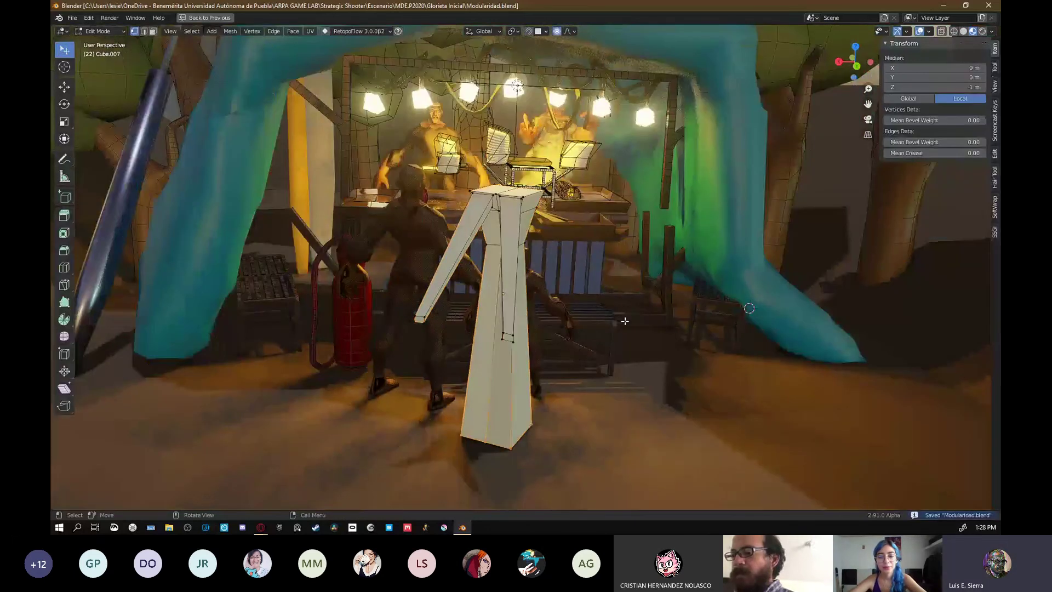
- Return the figure to Object Mode and rotate it -17.2° about the Z axis
{"action": "key", "text": "Tab"}
{"action": "middle_click_drag", "start_coordinate": [625, 320], "coordinate": [507, 301]}
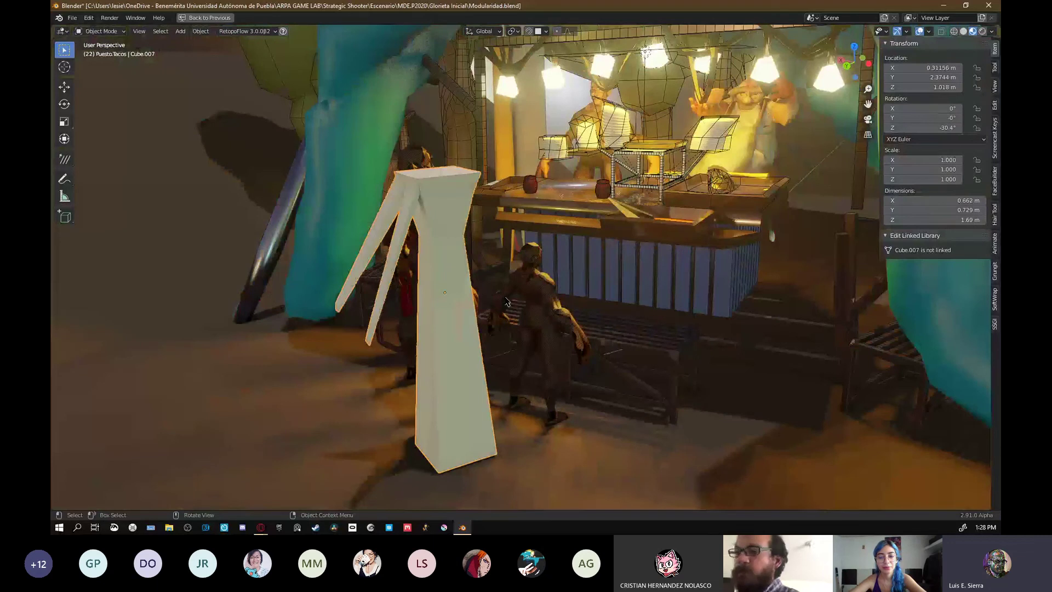
{"action": "key", "text": "r"}
{"action": "left_click", "coordinate": [294, 282]}
- Move the figure horizontally with its height locked to stand beside the dark customers, and save the file
{"action": "key", "text": "g"}
{"action": "key", "text": "shift+z"}
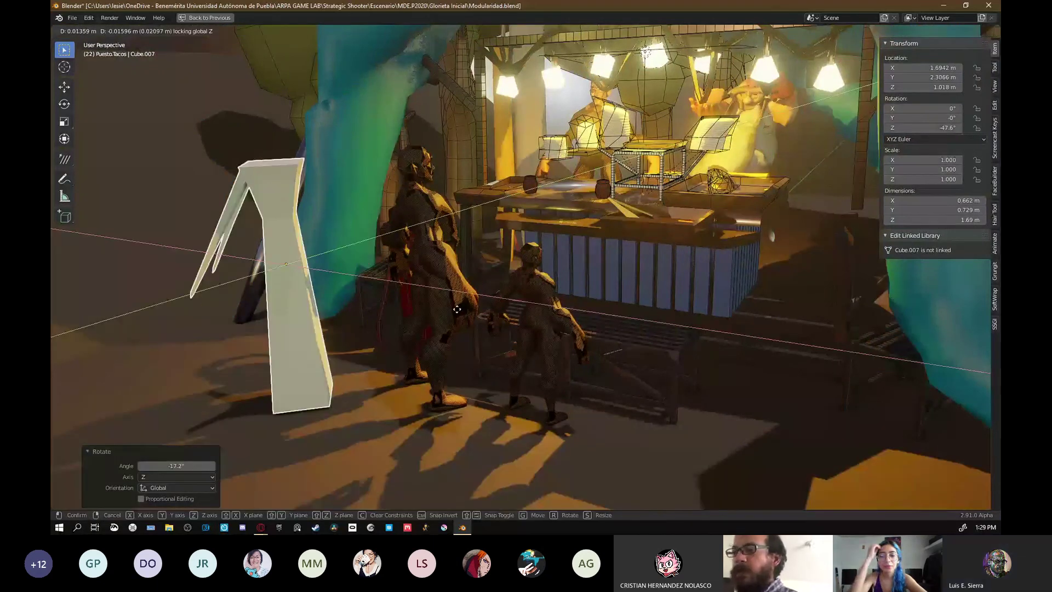
{"action": "left_click", "coordinate": [458, 302]}
{"action": "middle_click_drag", "start_coordinate": [457, 302], "coordinate": [454, 149]}
{"action": "key", "text": "ctrl+s"}
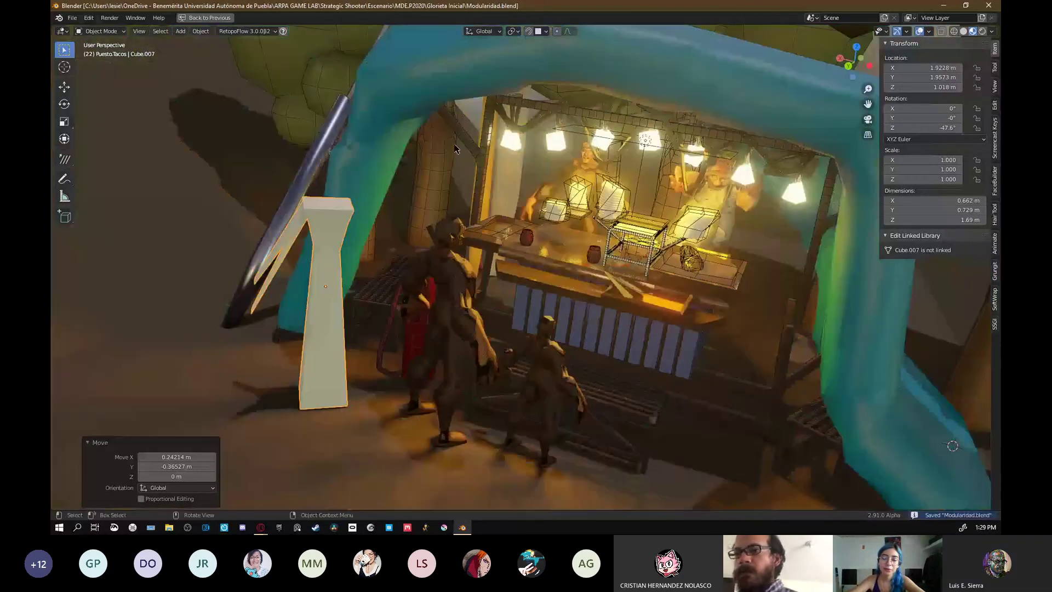
- Restore the split Shading layout and inspect the ground plane's Gris.Concreto and Azul materials
{"action": "key", "text": "ctrl+space"}
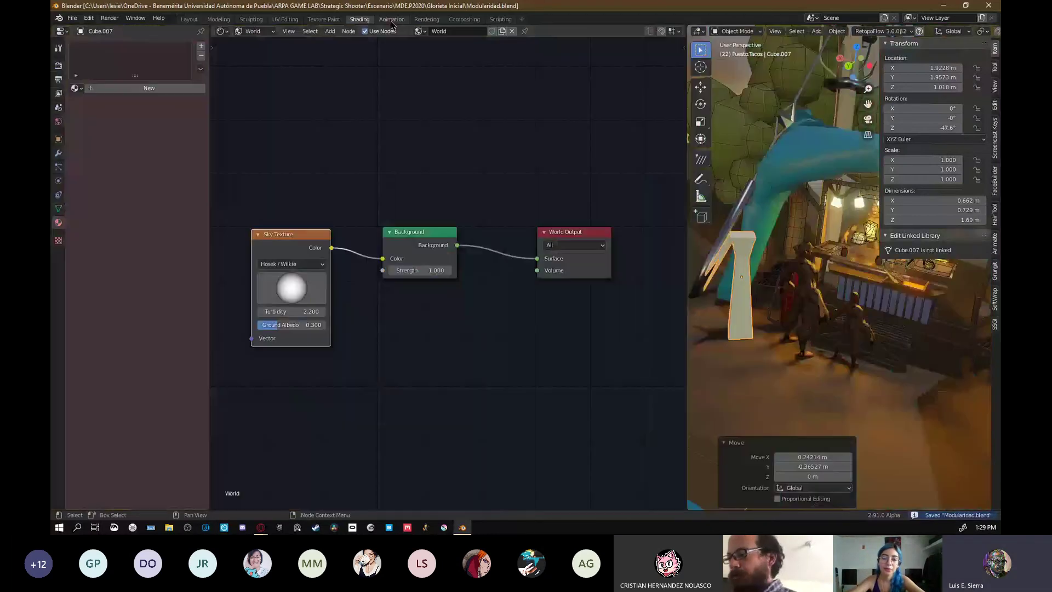
{"action": "scroll", "coordinate": [448, 271], "scroll_direction": "down", "scroll_amount": 3}
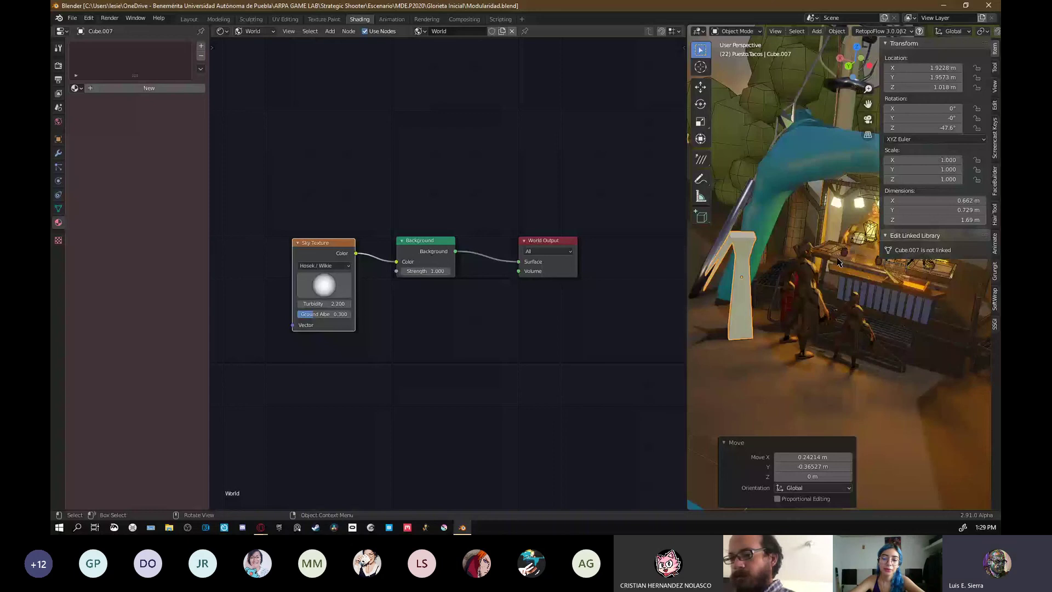
{"action": "middle_click_drag", "start_coordinate": [838, 262], "coordinate": [762, 286], "text": "shift"}
{"action": "left_click", "coordinate": [832, 352]}
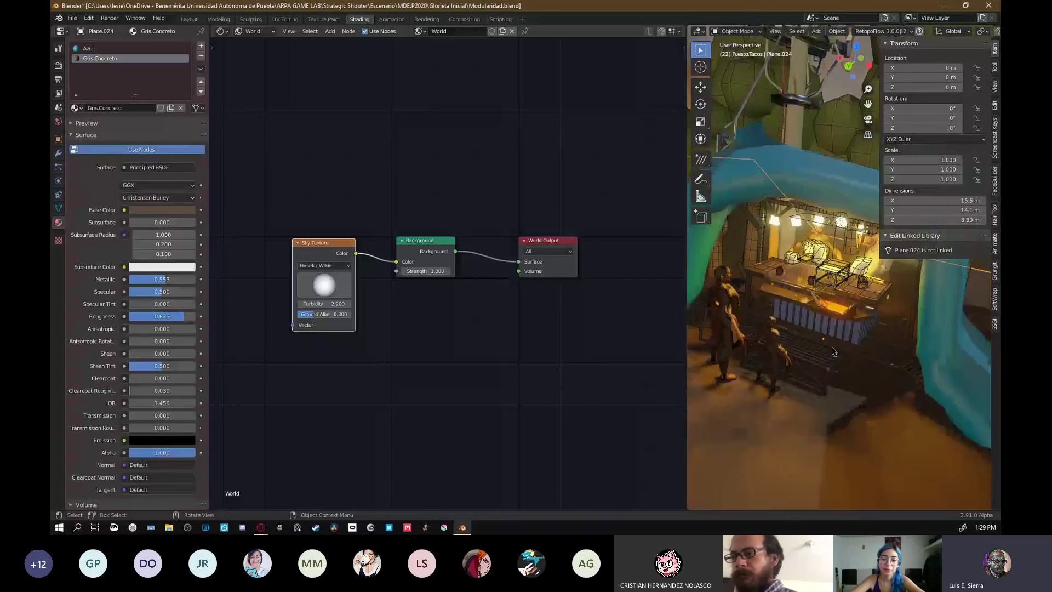
{"action": "scroll", "coordinate": [834, 353], "scroll_direction": "down", "scroll_amount": 3}
{"action": "scroll", "coordinate": [299, 216], "scroll_direction": "down", "scroll_amount": 2}
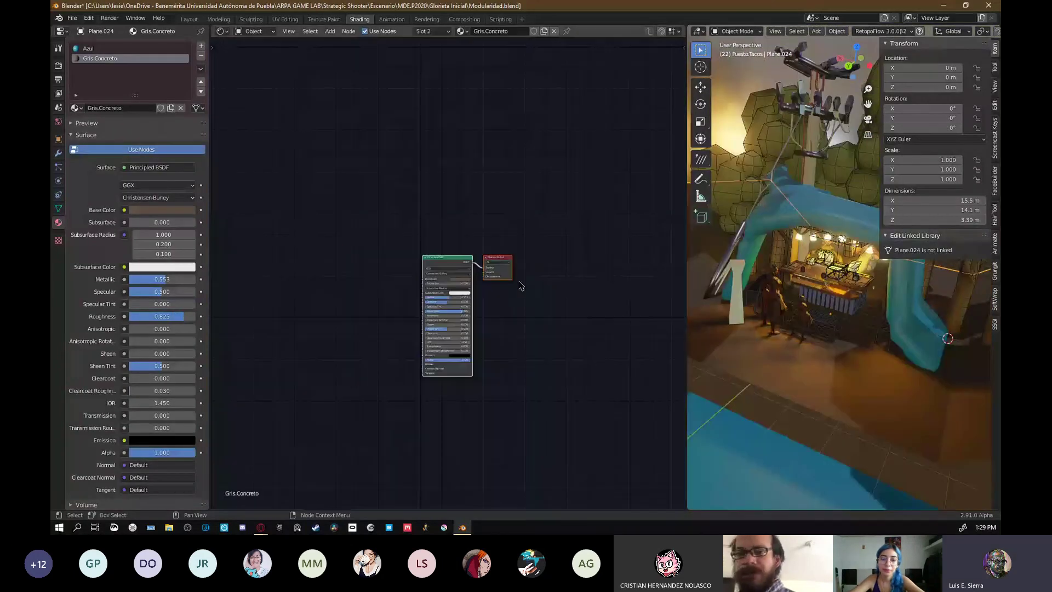
{"action": "middle_click_drag", "start_coordinate": [521, 286], "coordinate": [337, 325]}
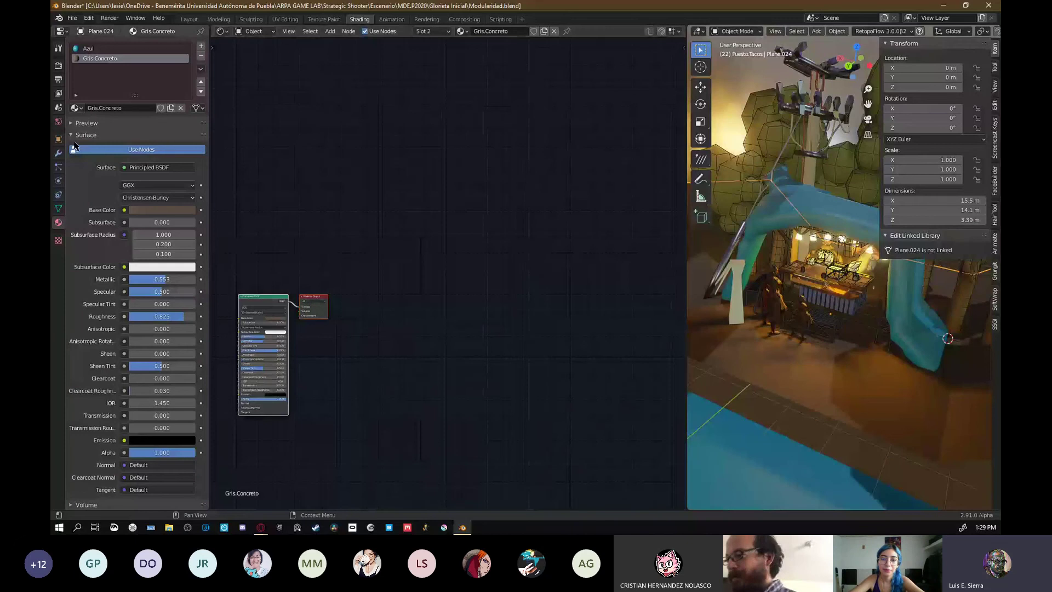
{"action": "left_click", "coordinate": [746, 177]}
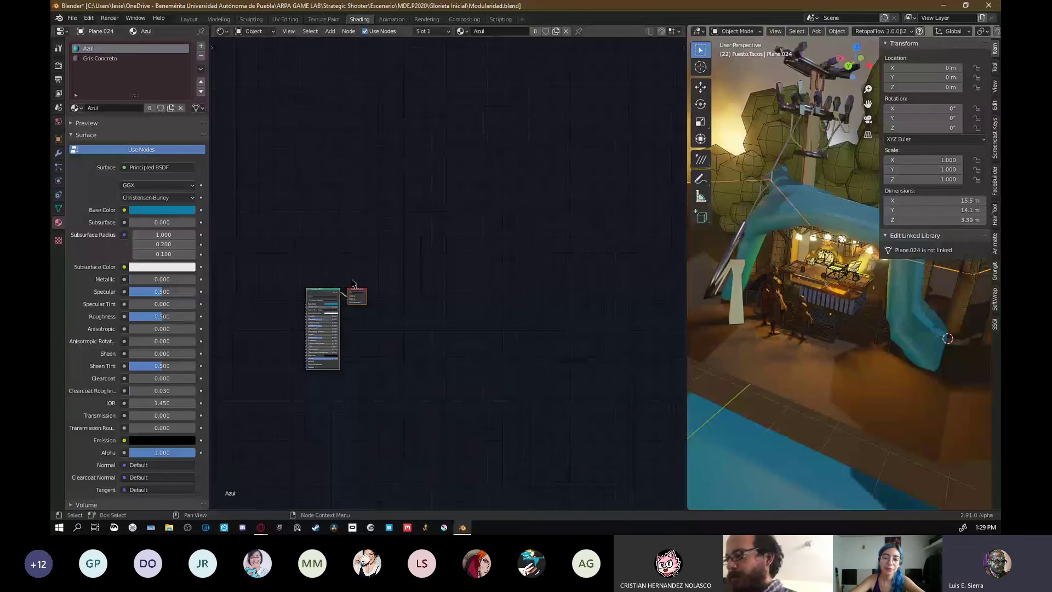
{"action": "left_click", "coordinate": [745, 177]}
- Select the dark customer figure and examine the node tree of its Pelo.Ink material
{"action": "scroll", "coordinate": [799, 284], "scroll_direction": "down", "scroll_amount": 2}
{"action": "mouse_move", "coordinate": [812, 290]}
{"action": "middle_mouse_down"}
{"action": "mouse_move", "coordinate": [800, 283]}
{"action": "mouse_move", "coordinate": [896, 310]}
{"action": "middle_mouse_up"}
{"action": "left_click", "coordinate": [936, 301]}
{"action": "scroll", "coordinate": [801, 284], "scroll_direction": "down", "scroll_amount": 3}
{"action": "left_click", "coordinate": [879, 310]}
{"action": "scroll", "coordinate": [851, 347], "scroll_direction": "up", "scroll_amount": 6}
{"action": "left_click", "coordinate": [850, 347]}
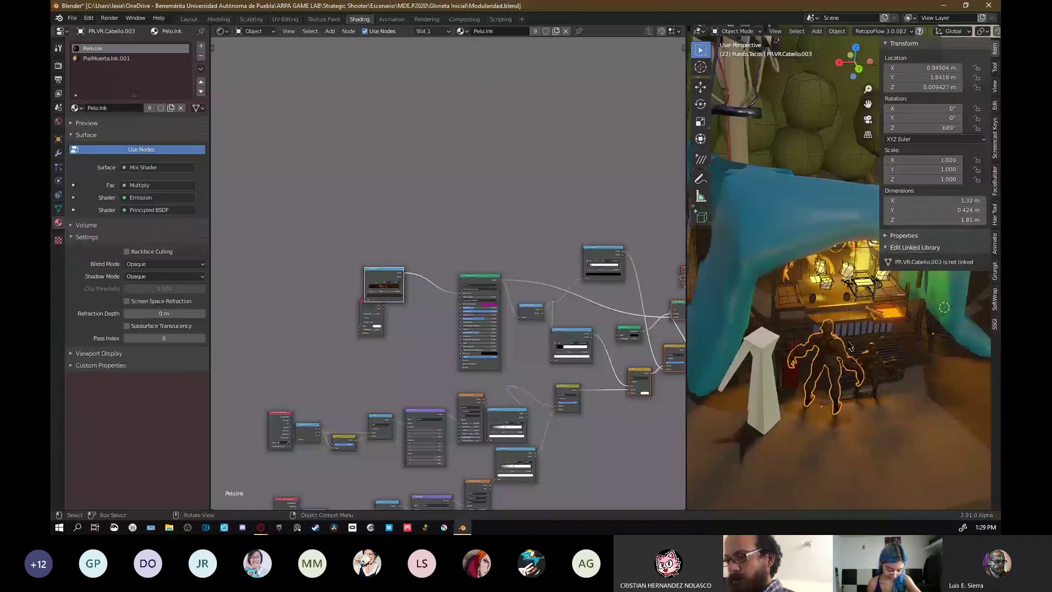
{"action": "scroll", "coordinate": [851, 347], "scroll_direction": "up", "scroll_amount": 3}
{"action": "middle_click_drag", "start_coordinate": [591, 317], "coordinate": [476, 270]}
- Select the taco stand's counter and inspect its Cafe.Tienda.001 material
{"action": "left_click", "coordinate": [751, 369]}
{"action": "scroll", "coordinate": [476, 270], "scroll_direction": "down", "scroll_amount": 3}
{"action": "scroll", "coordinate": [779, 228], "scroll_direction": "up", "scroll_amount": 3}
{"action": "left_click", "coordinate": [780, 228]}
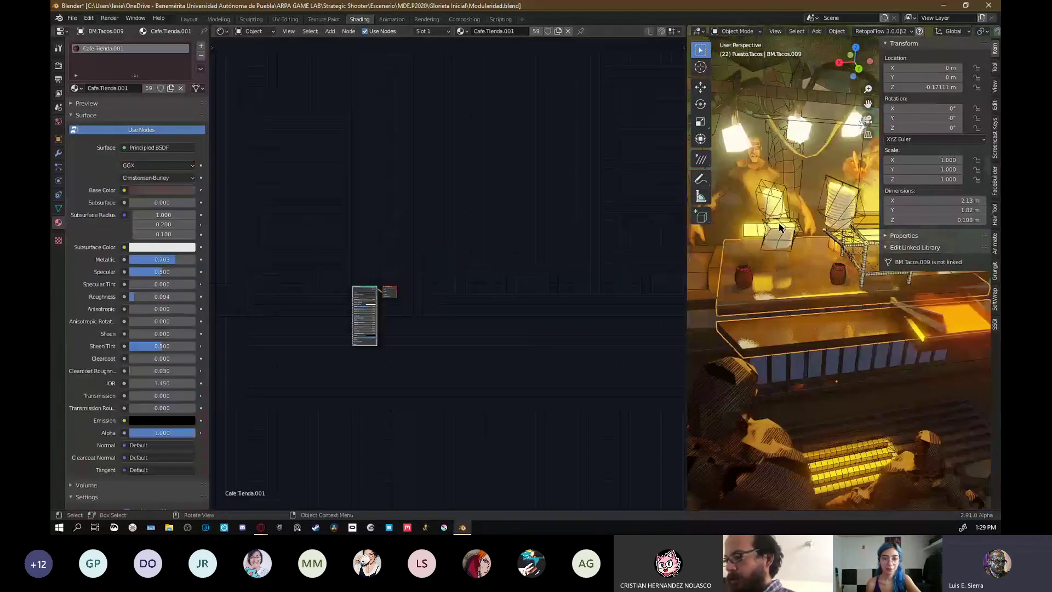
{"action": "left_click", "coordinate": [780, 228]}
{"action": "middle_click_drag", "start_coordinate": [821, 331], "coordinate": [789, 274]}
{"action": "scroll", "coordinate": [771, 258], "scroll_direction": "down", "scroll_amount": 4}
- Inspect the materials of the blue arch, the green foliage and the brown Cafe.001 object, then switch away from Blender
{"action": "left_click", "coordinate": [803, 290]}
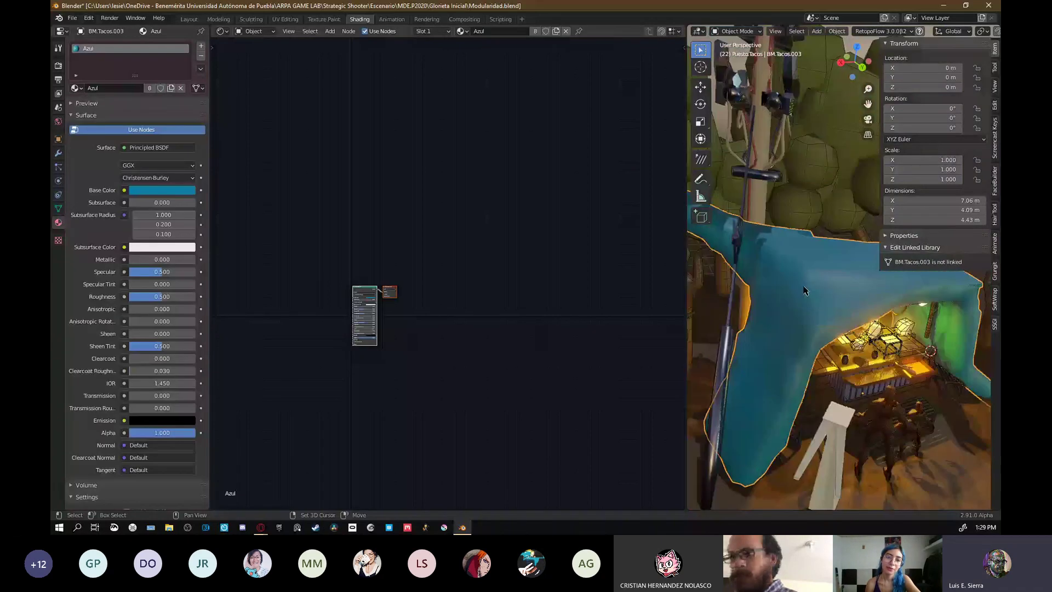
{"action": "left_click", "coordinate": [821, 209]}
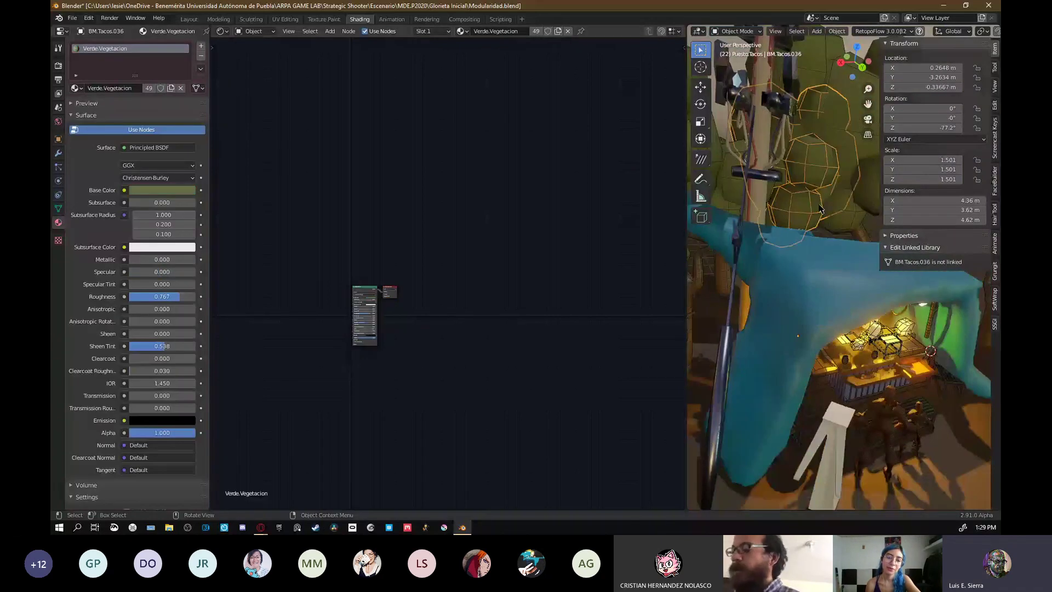
{"action": "left_click", "coordinate": [820, 209]}
{"action": "middle_click_drag", "start_coordinate": [872, 280], "coordinate": [834, 269]}
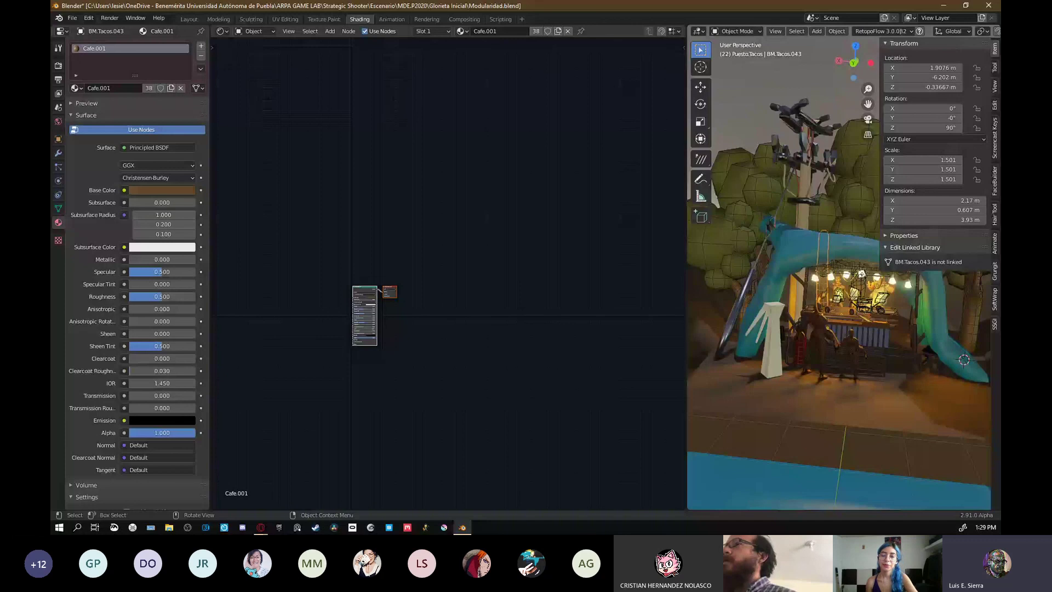
{"action": "key", "text": "alt+Tab"}
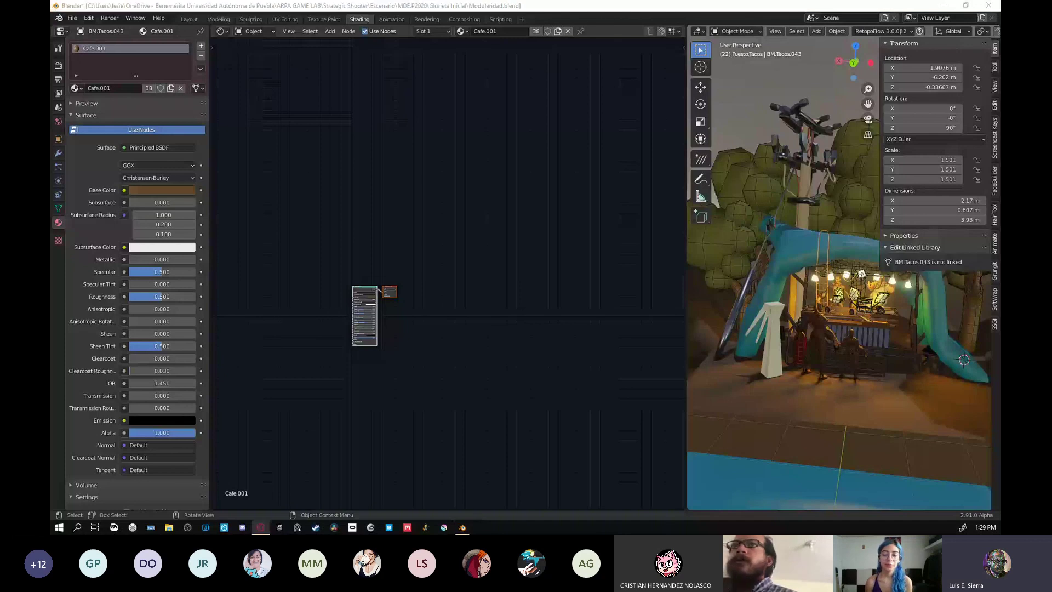